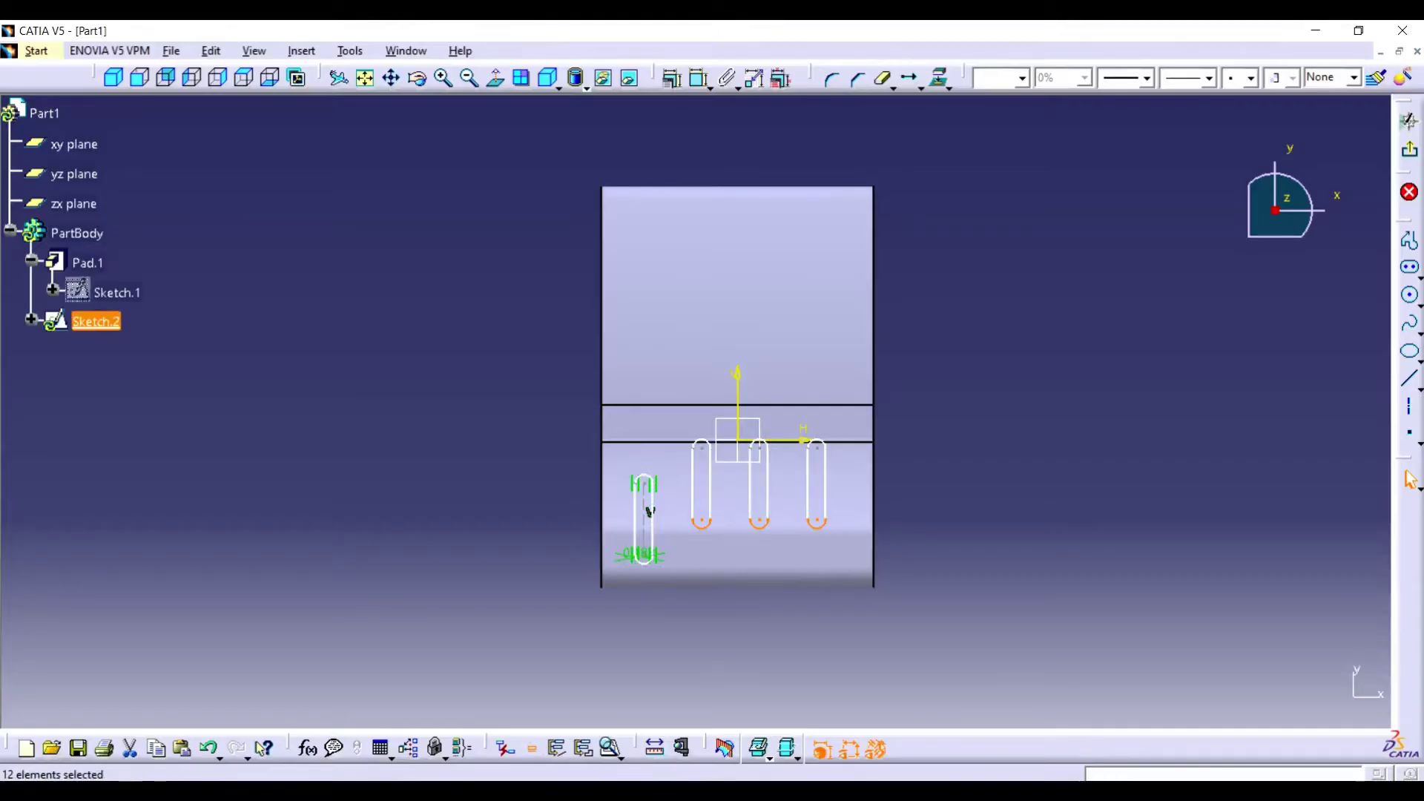
# Delete the three duplicate slot profiles from Sketch.2
pyautogui.moveTo(672, 407); pyautogui.dragTo(961, 608)
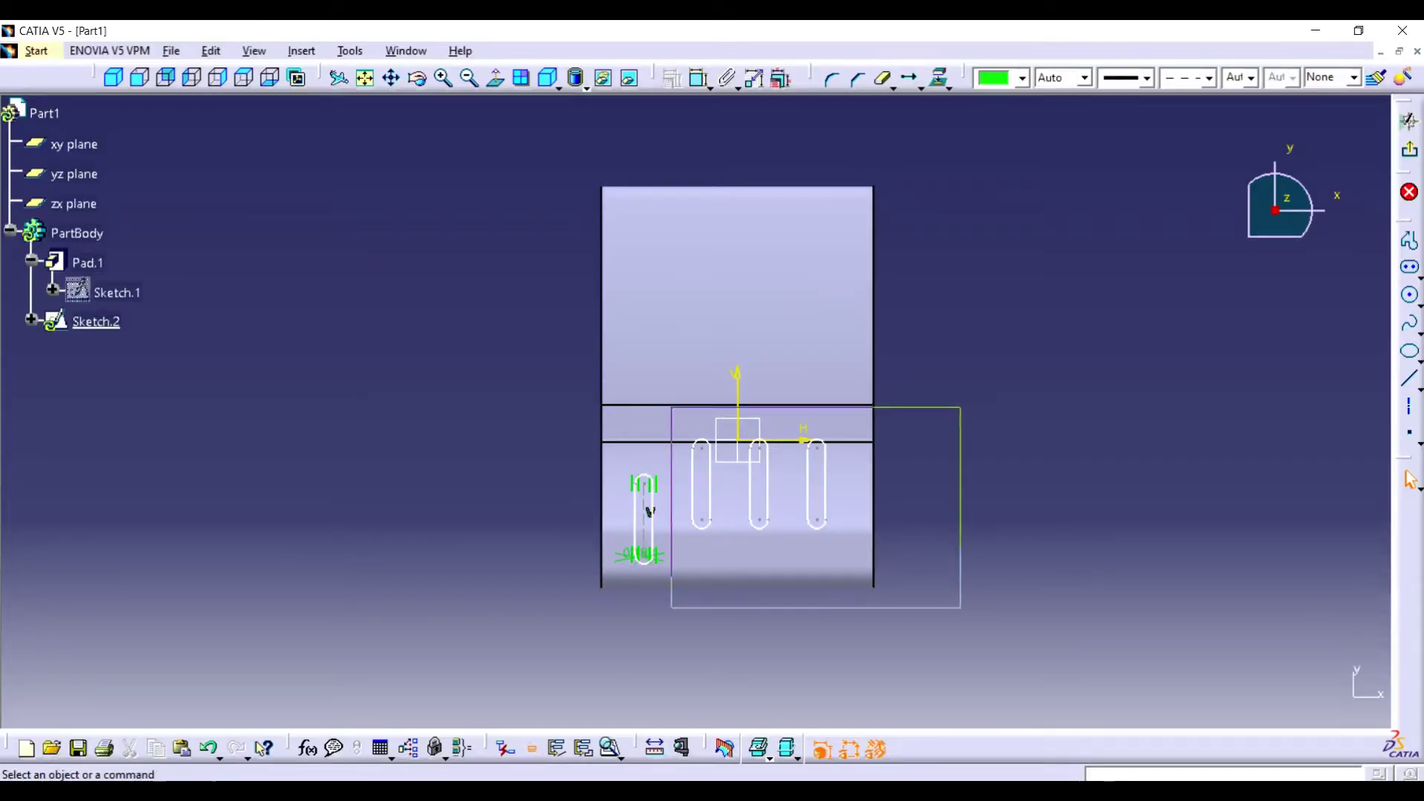
pyautogui.press('Delete')
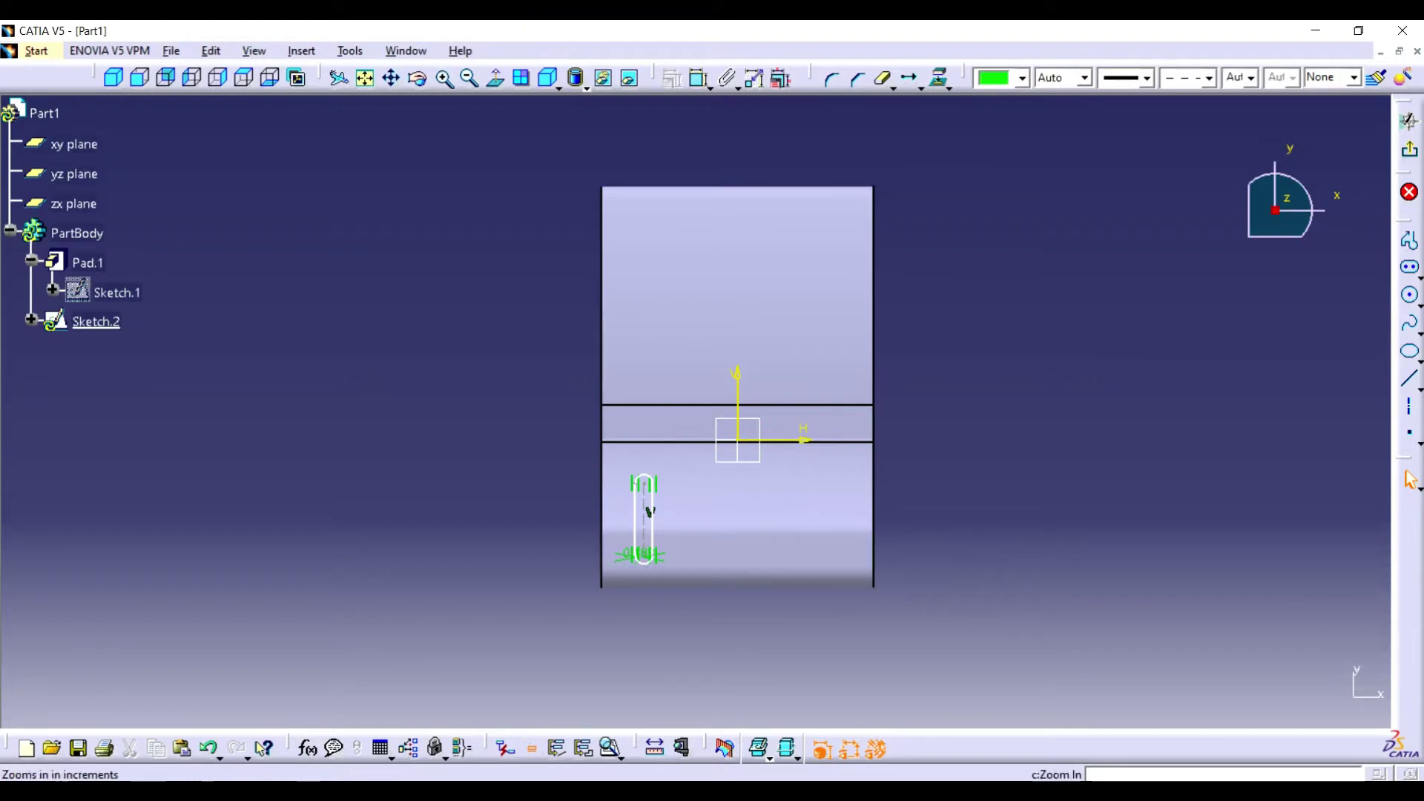
pyautogui.moveTo(697, 415)
pyautogui.mouseDown(button='middle')
pyautogui.moveTo(742, 445)
pyautogui.moveTo(690, 427)
pyautogui.mouseUp(button='middle')
# Reopen Sketch.2 and drag the remaining slot up onto the seat-back face
pyautogui.rightClick(96, 322)
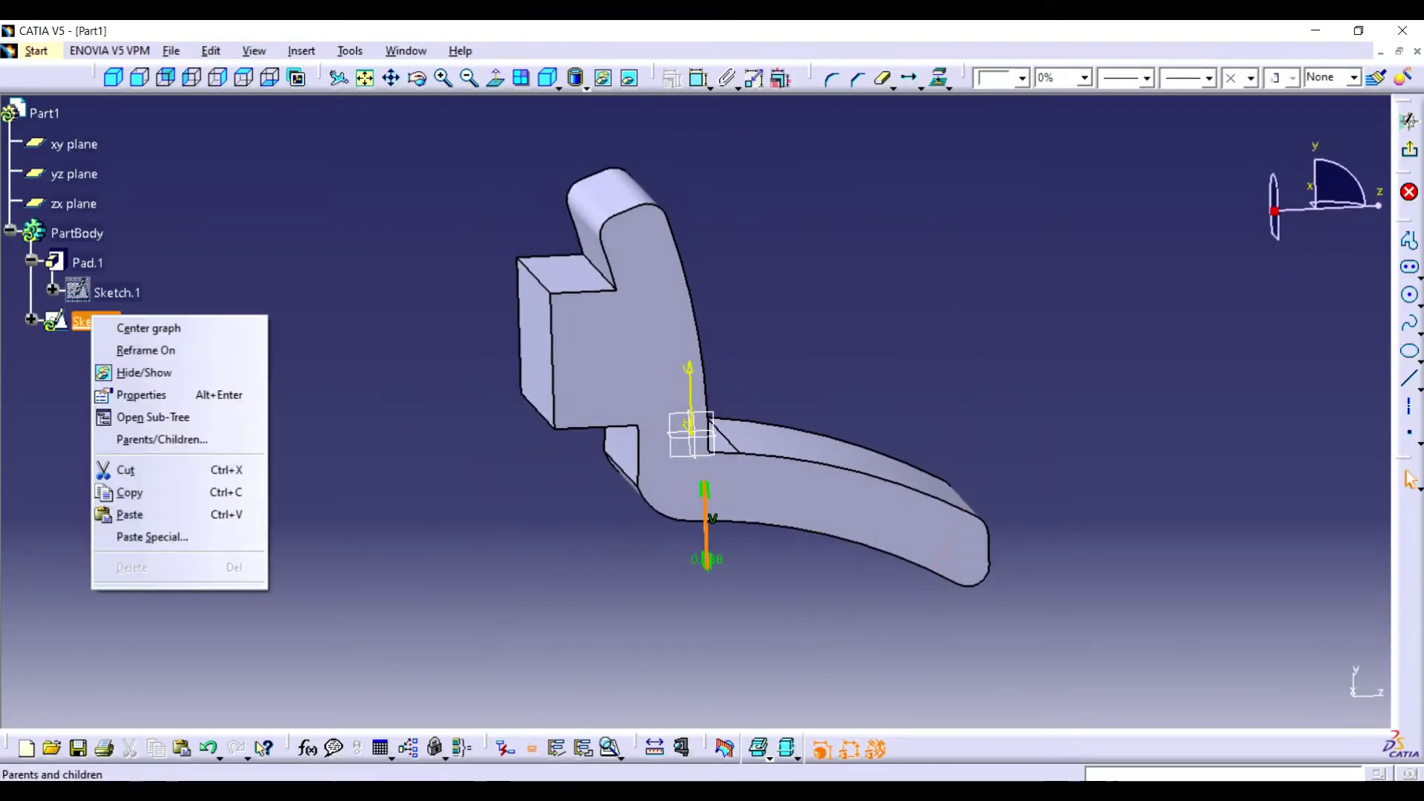
pyautogui.press('Escape')
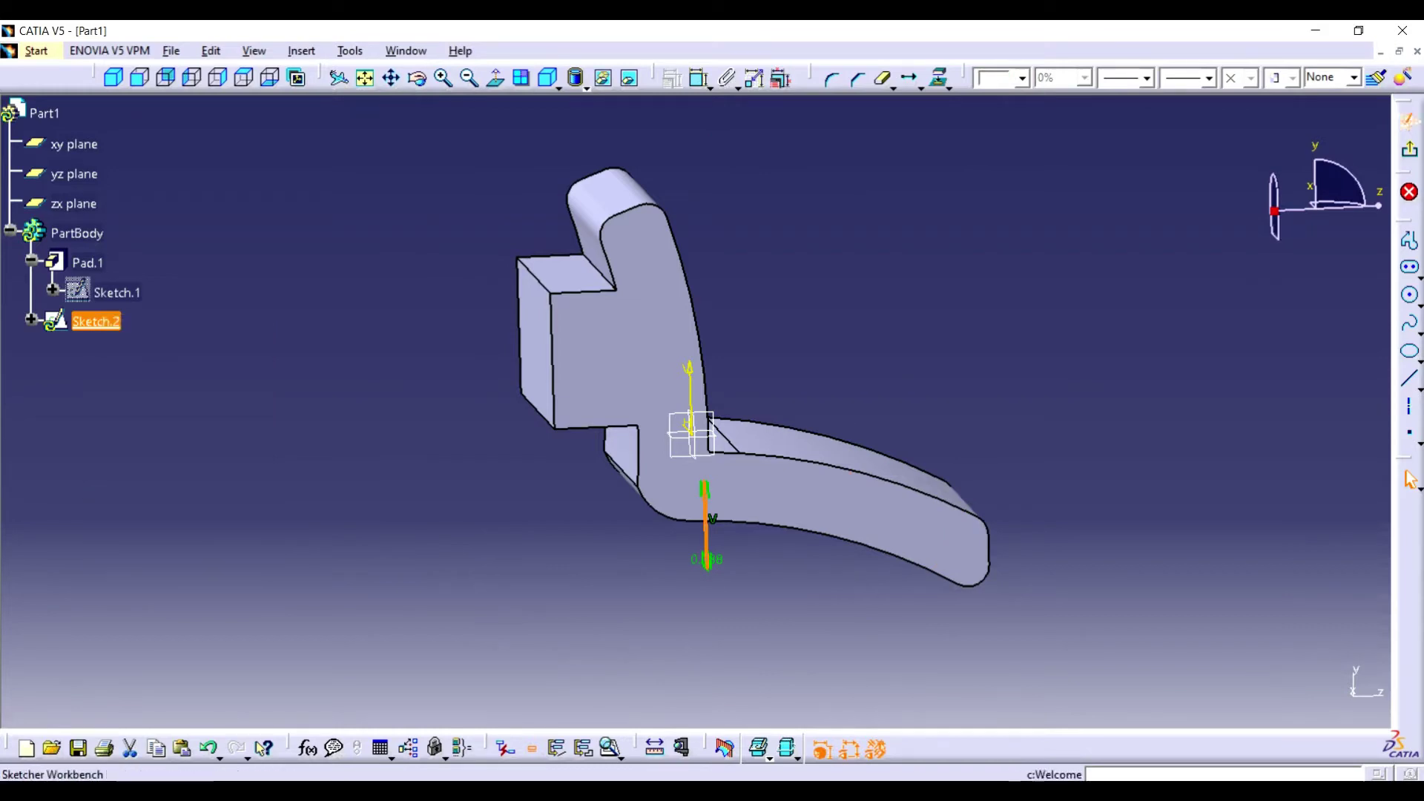
pyautogui.moveTo(690, 434); pyautogui.dragTo(666, 419, button='middle')
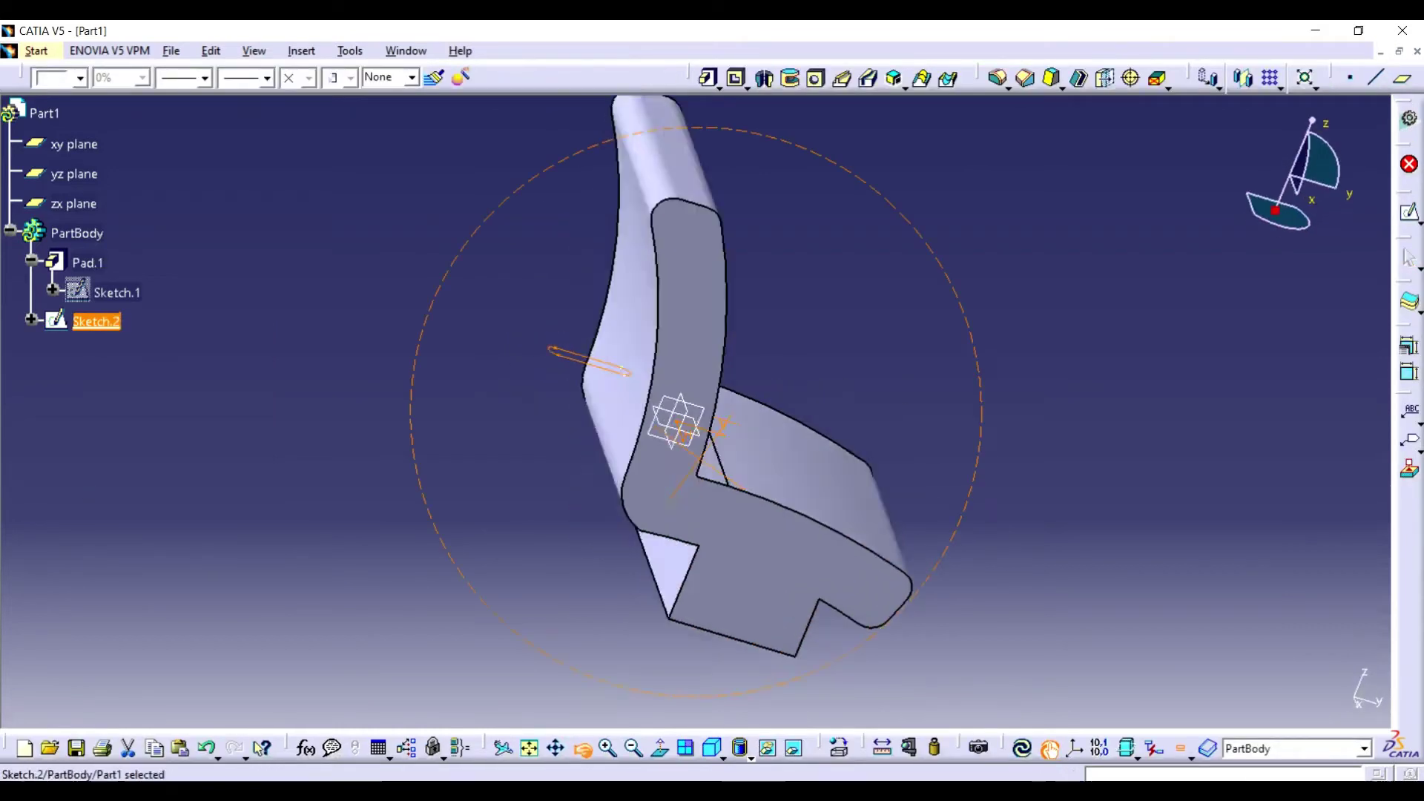
pyautogui.doubleClick(95, 321)
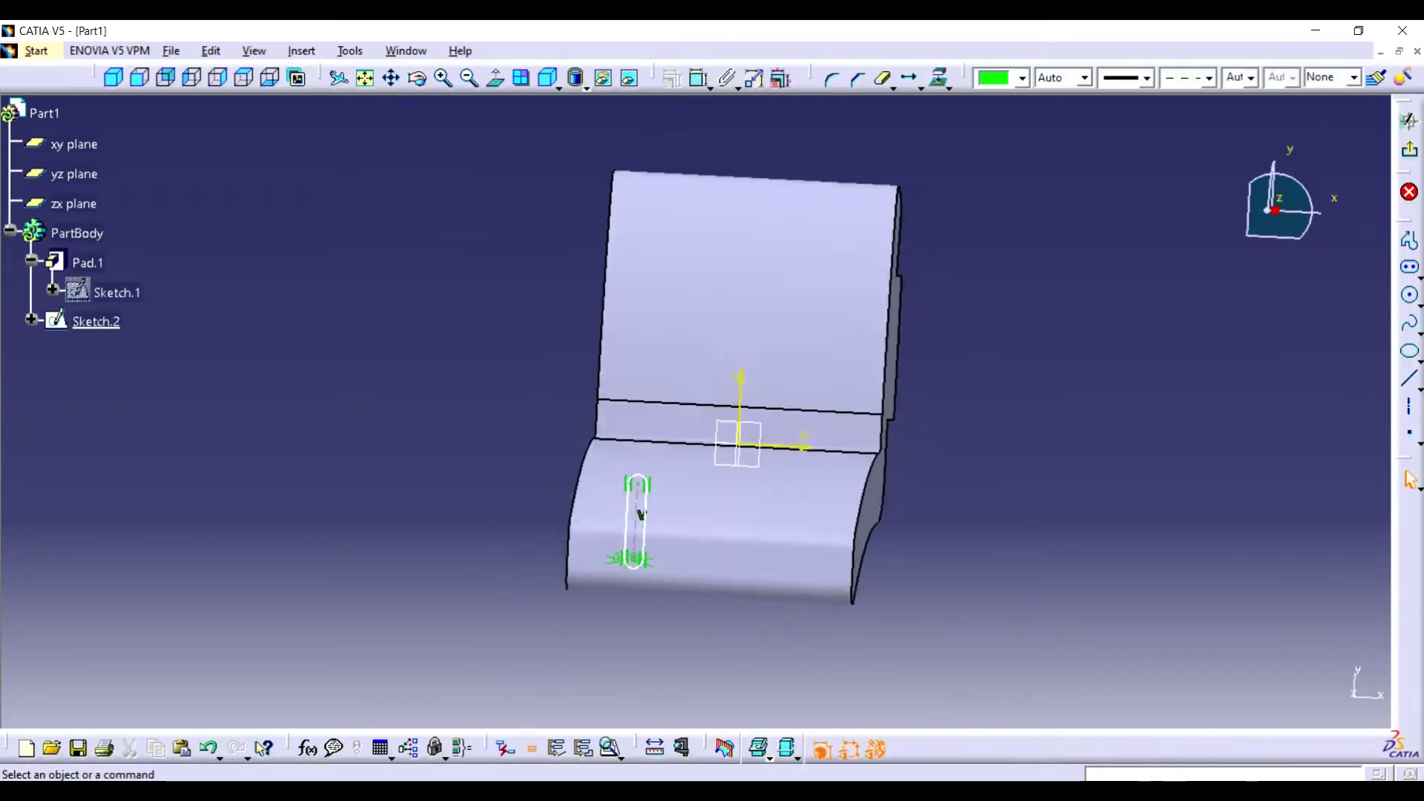
pyautogui.moveTo(690, 445); pyautogui.dragTo(677, 483, button='middle')
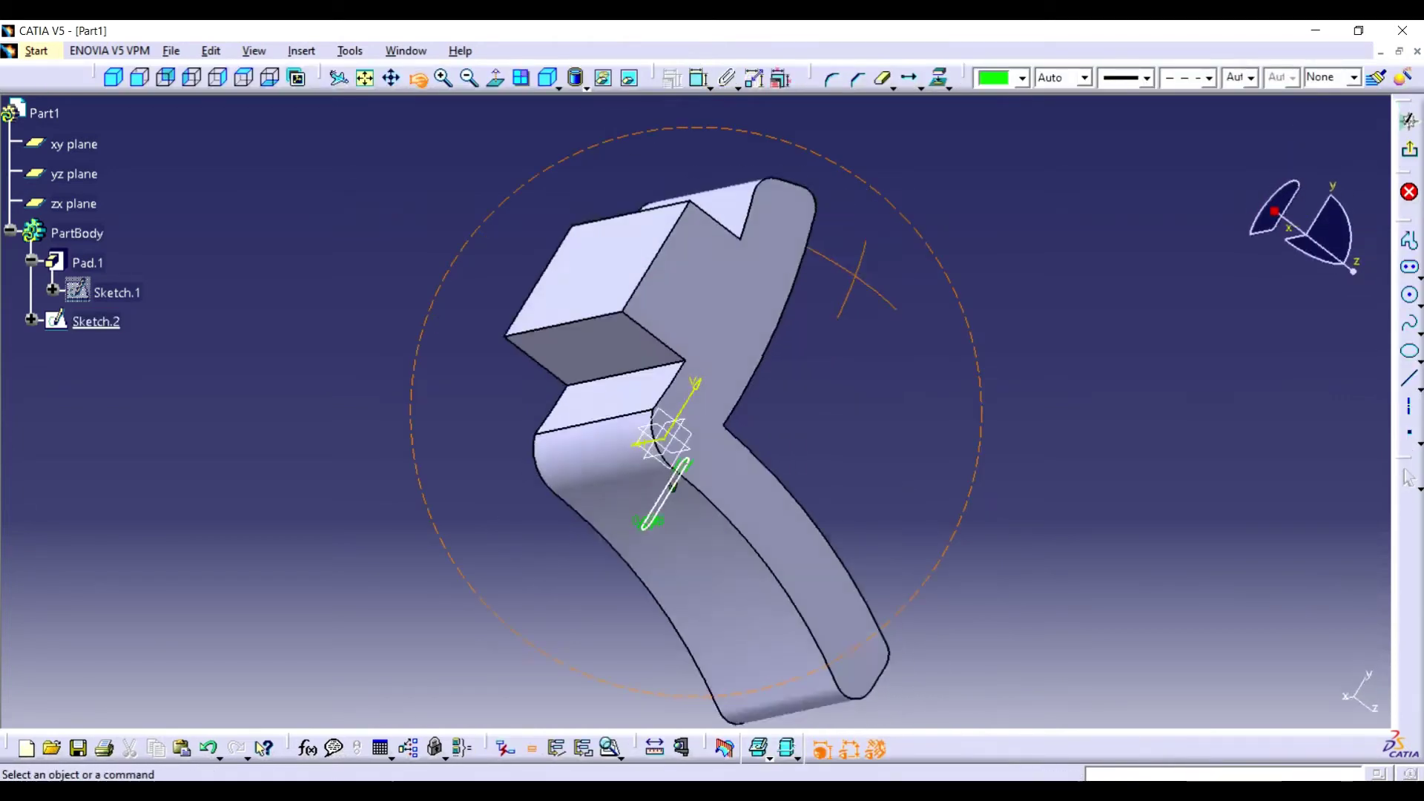
pyautogui.moveTo(676, 519)
pyautogui.mouseDown()
pyautogui.moveTo(639, 274)
pyautogui.moveTo(662, 388)
pyautogui.mouseUp()
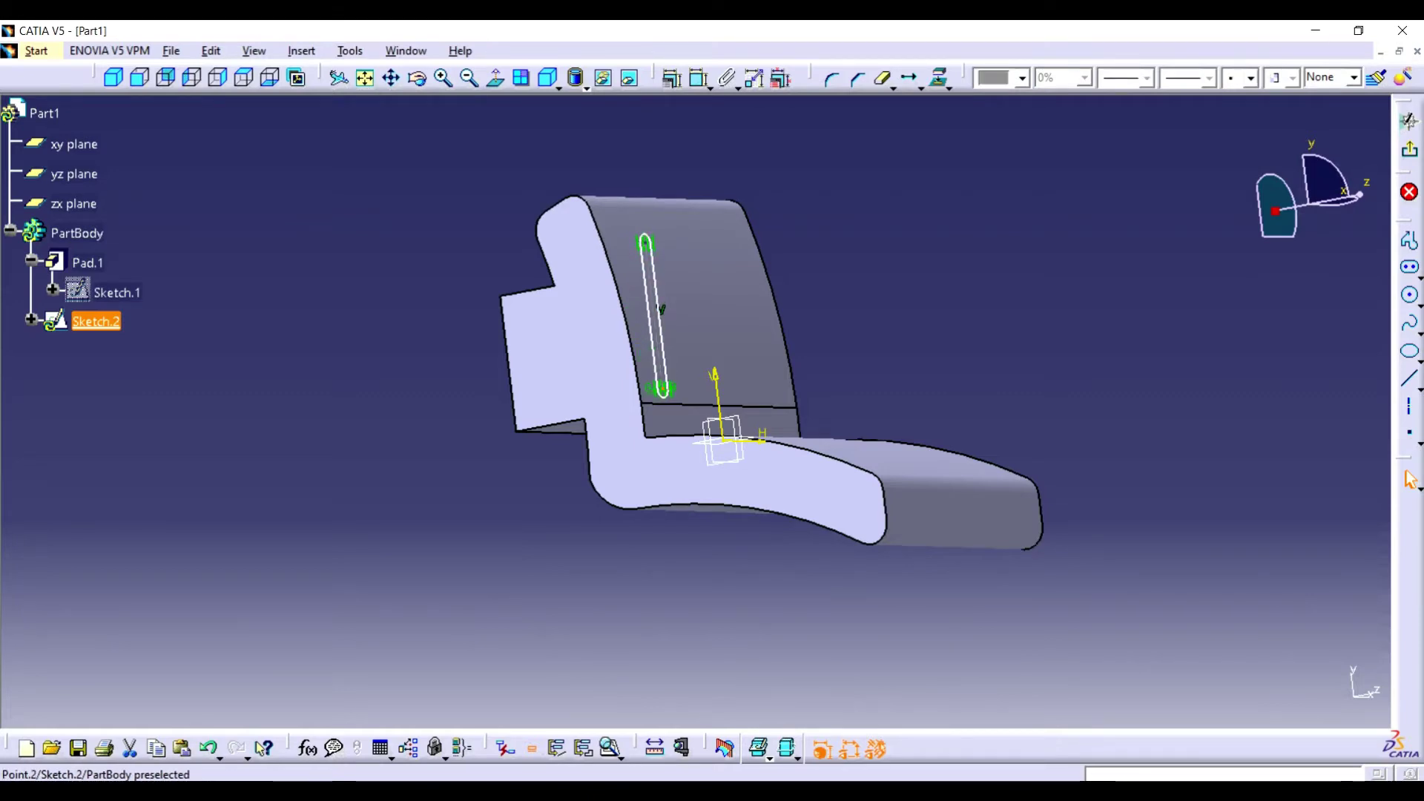
pyautogui.moveTo(646, 243); pyautogui.dragTo(633, 230)
pyautogui.moveTo(417, 78); pyautogui.dragTo(438, 89)
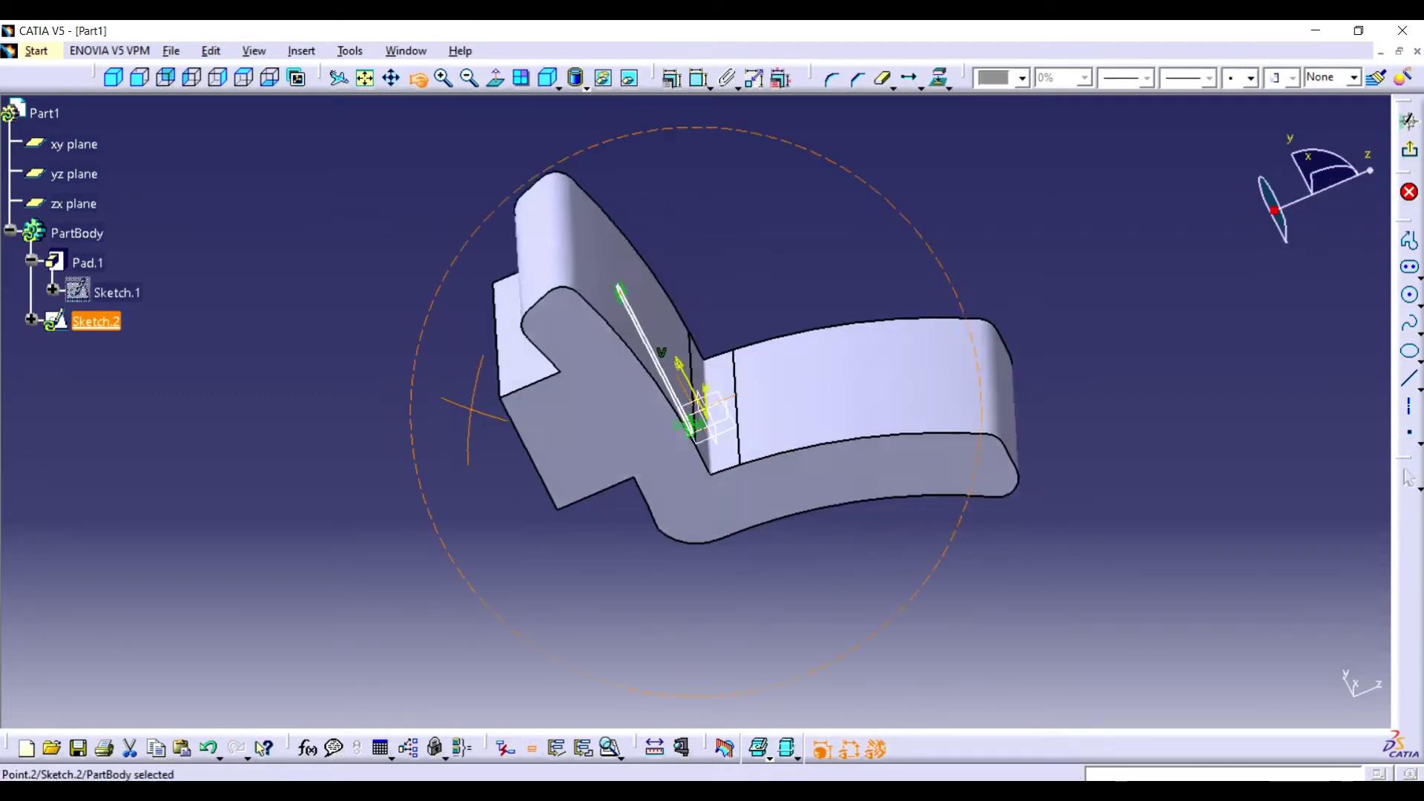
pyautogui.click(521, 78)
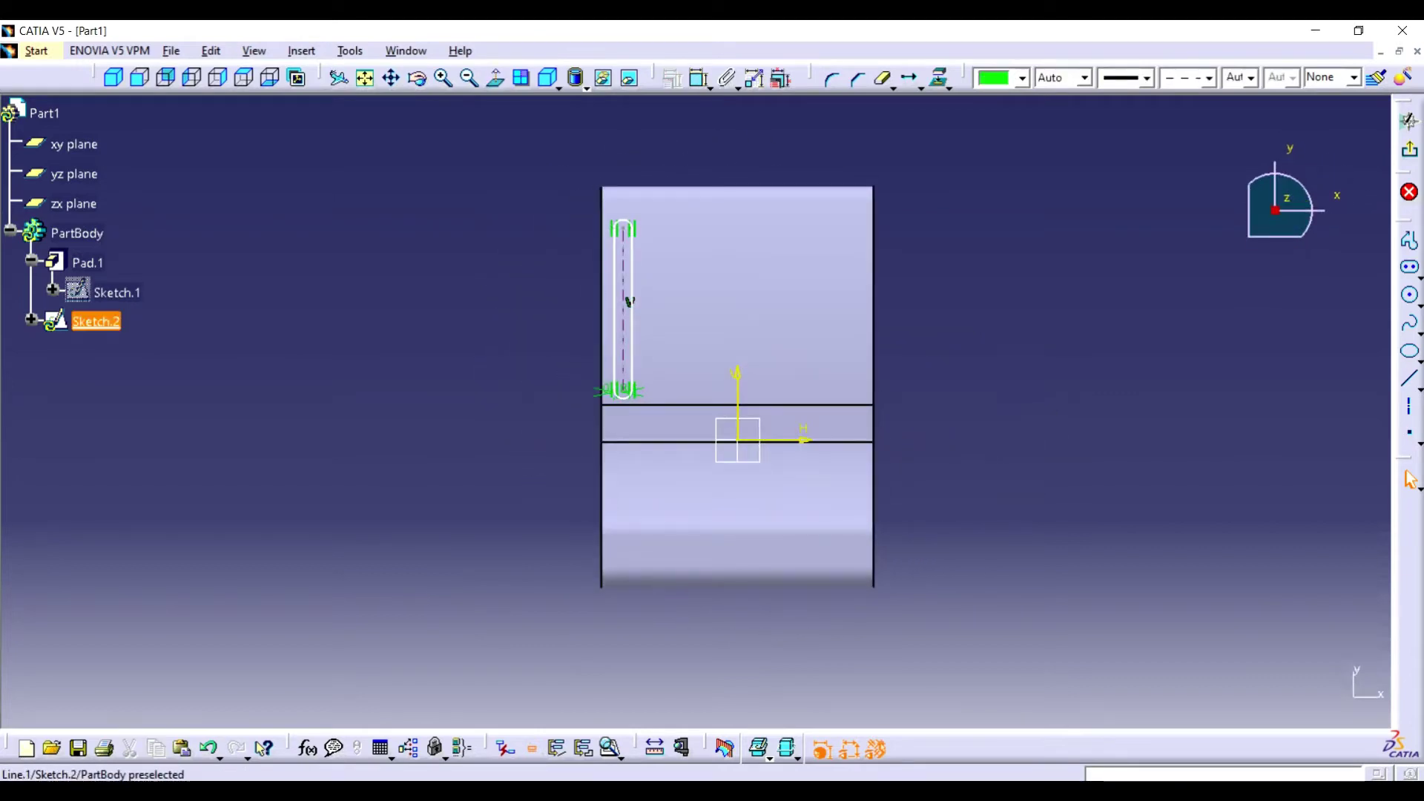
# Stretch the slot's top end upward and shift the slot slightly right
pyautogui.moveTo(623, 228); pyautogui.dragTo(623, 207)
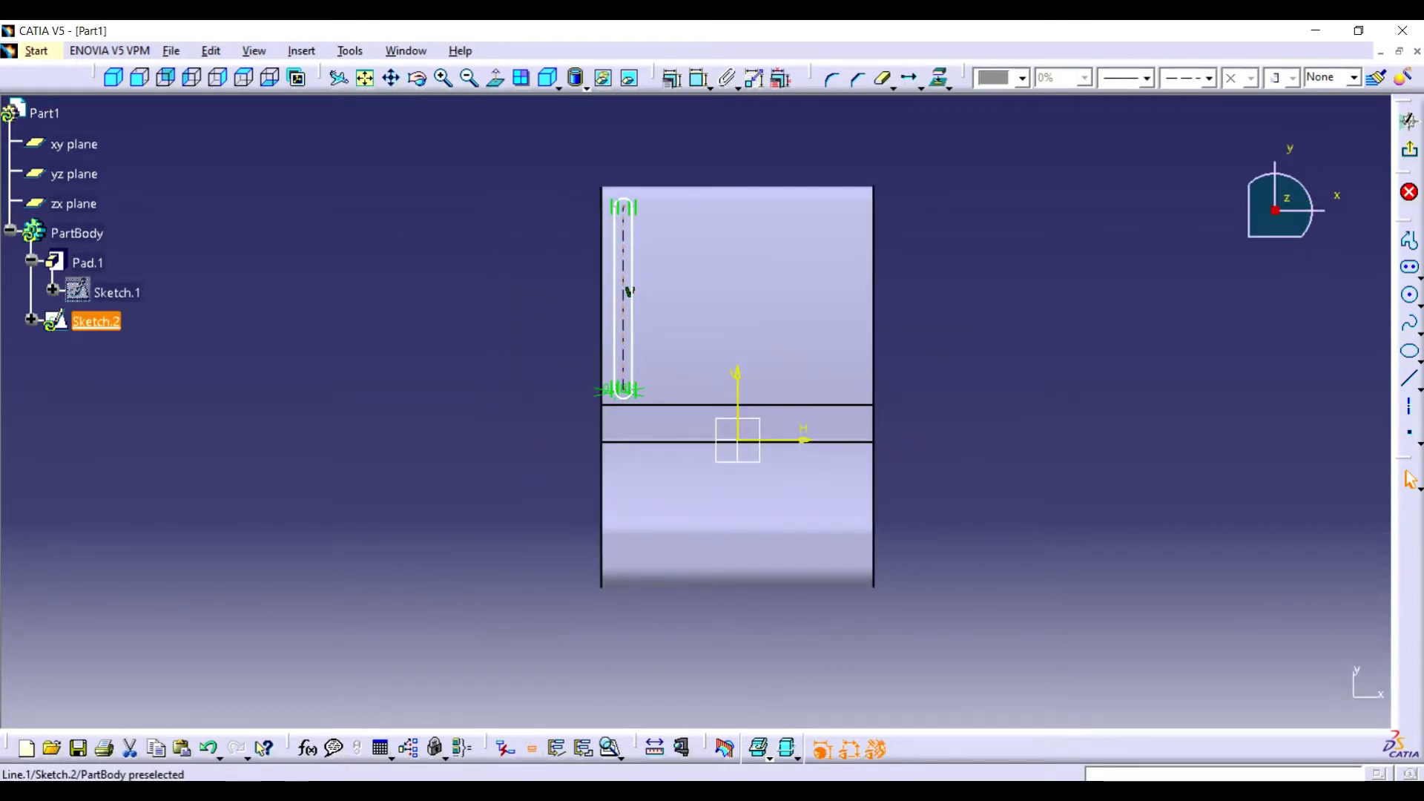
pyautogui.moveTo(628, 292); pyautogui.dragTo(633, 290)
pyautogui.click(633, 290)
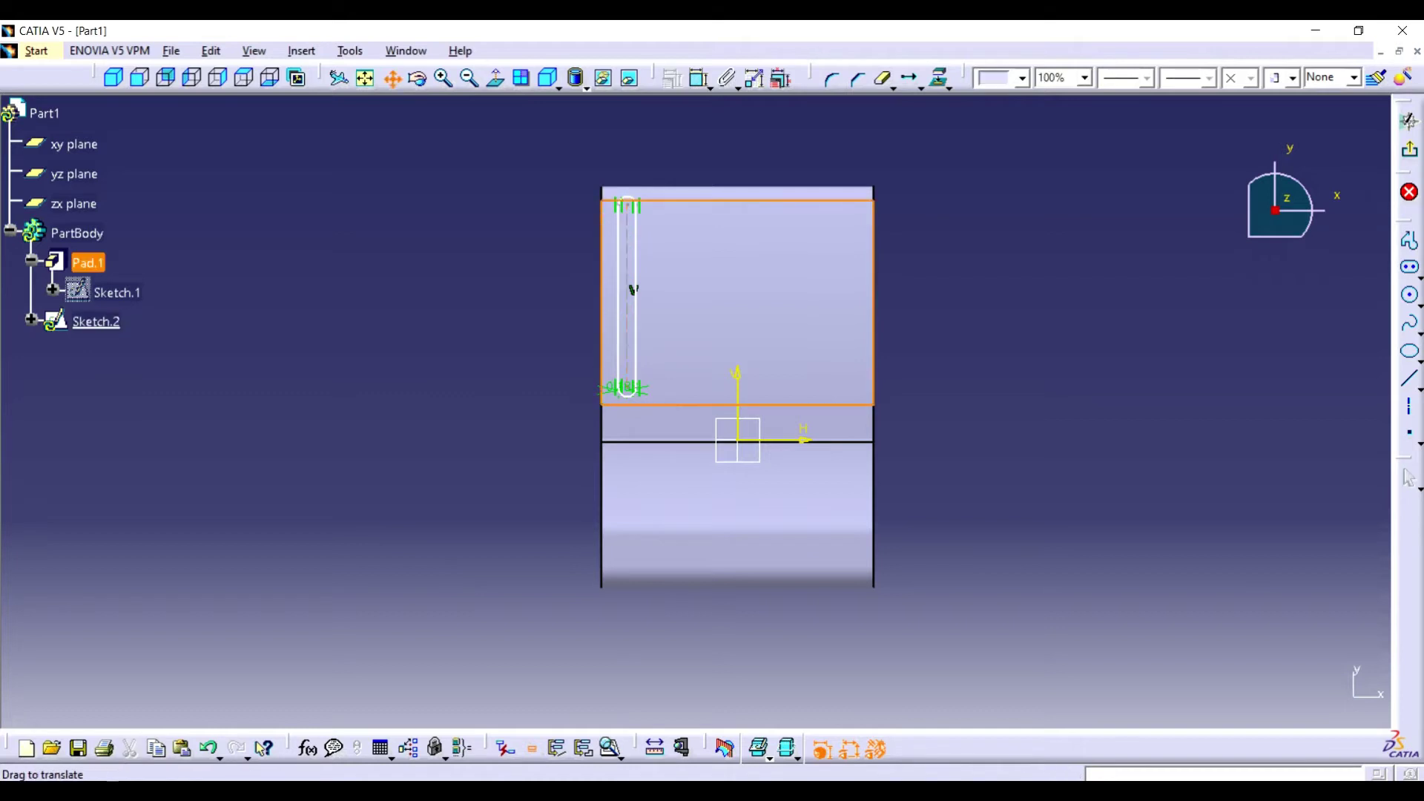
# Translate the slot into three more copies at 1.502in spacing and exit the sketch
pyautogui.press('Escape')
pyautogui.hotkey('ctrl', 'a')
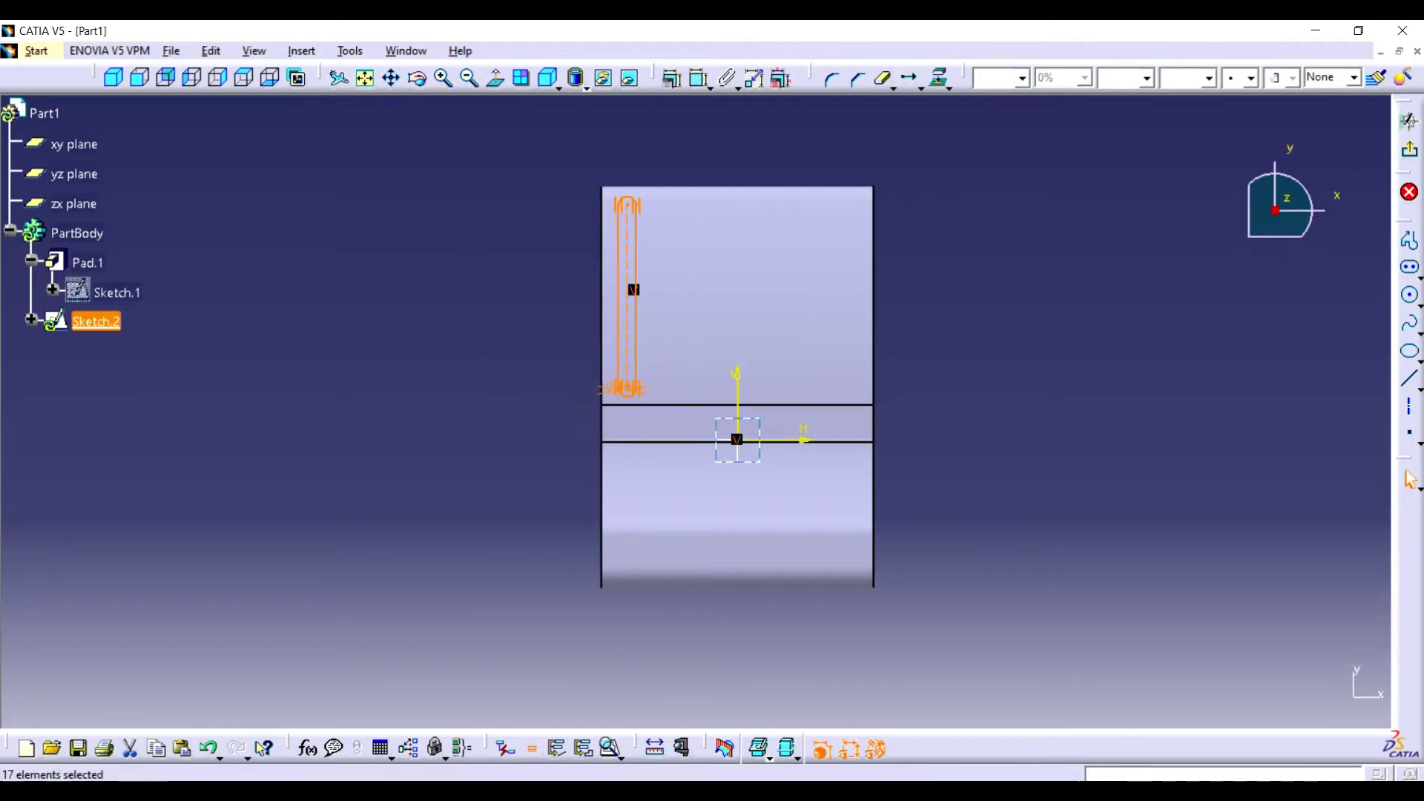
pyautogui.click(1407, 478)
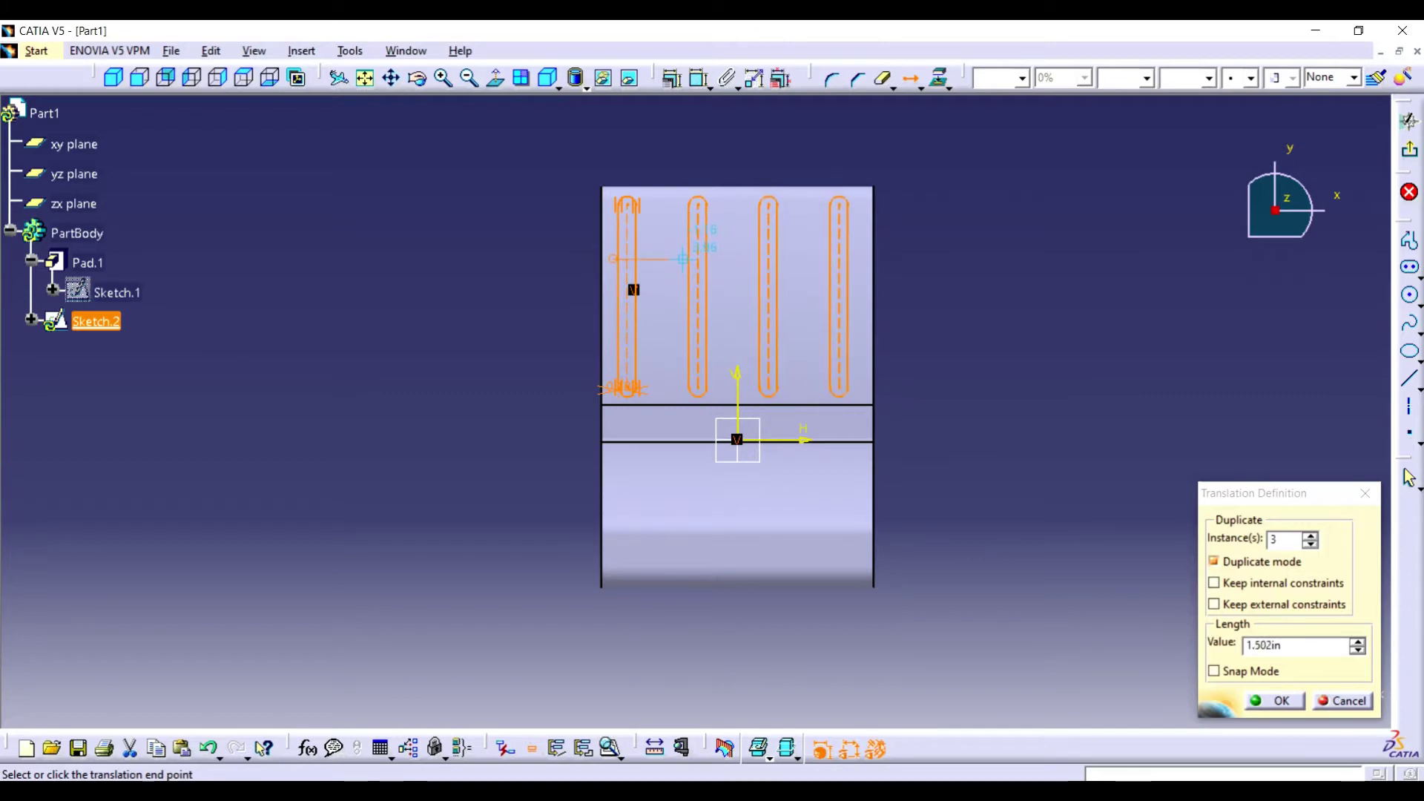
pyautogui.press('Return')
pyautogui.click(1412, 152)
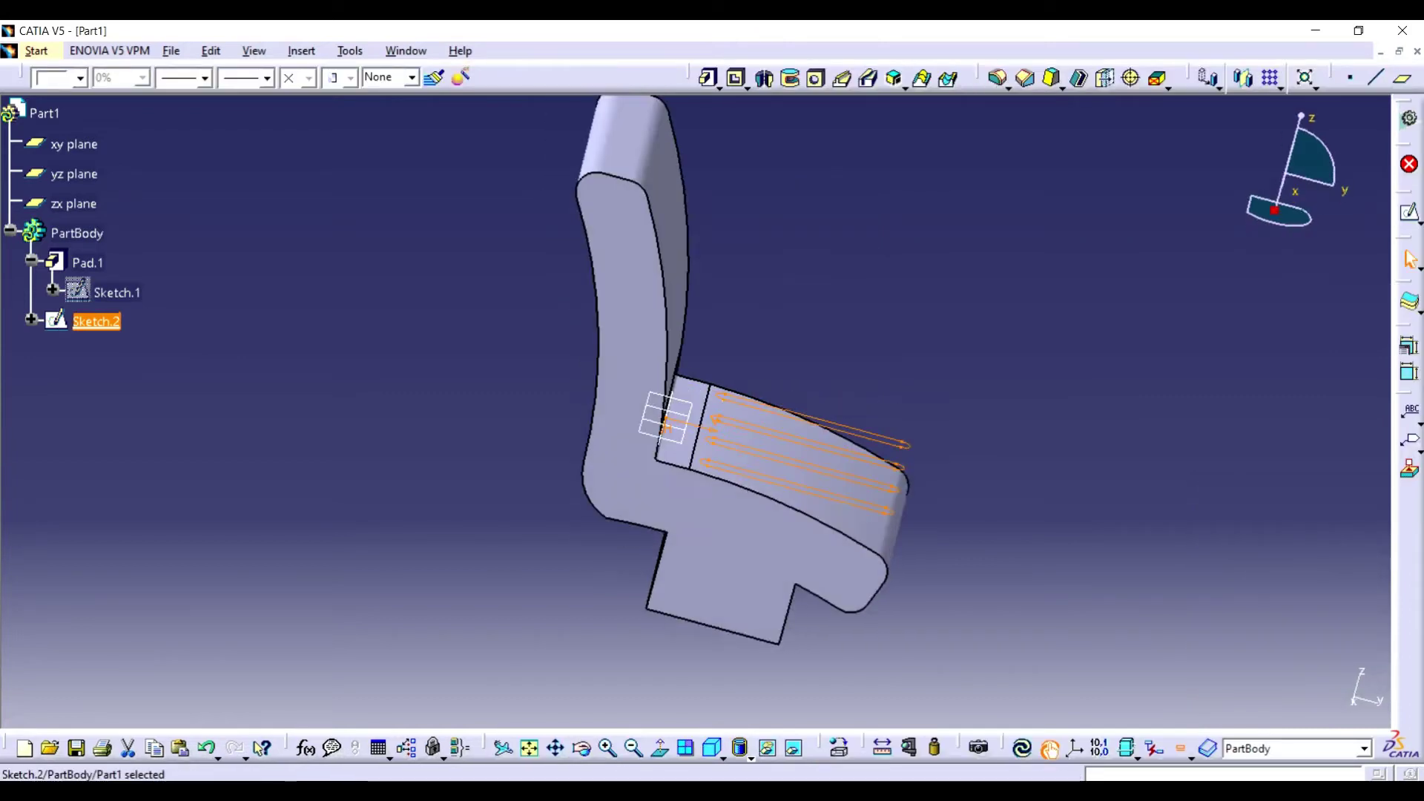
# Pocket the four slots from Sketch.2 into the seat with a 1.9 depth
pyautogui.click(737, 77)
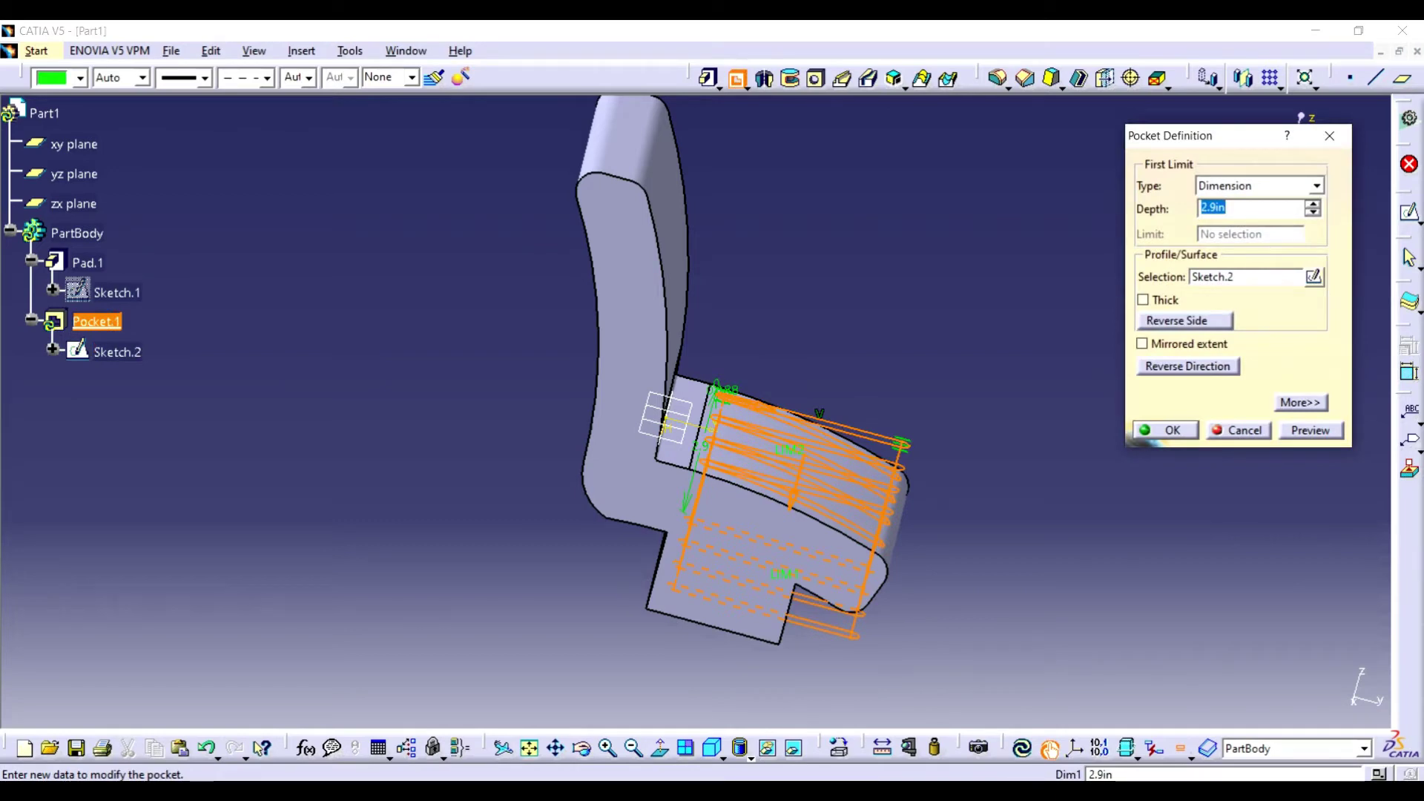
pyautogui.click(581, 747)
pyautogui.moveTo(667, 371); pyautogui.dragTo(541, 441)
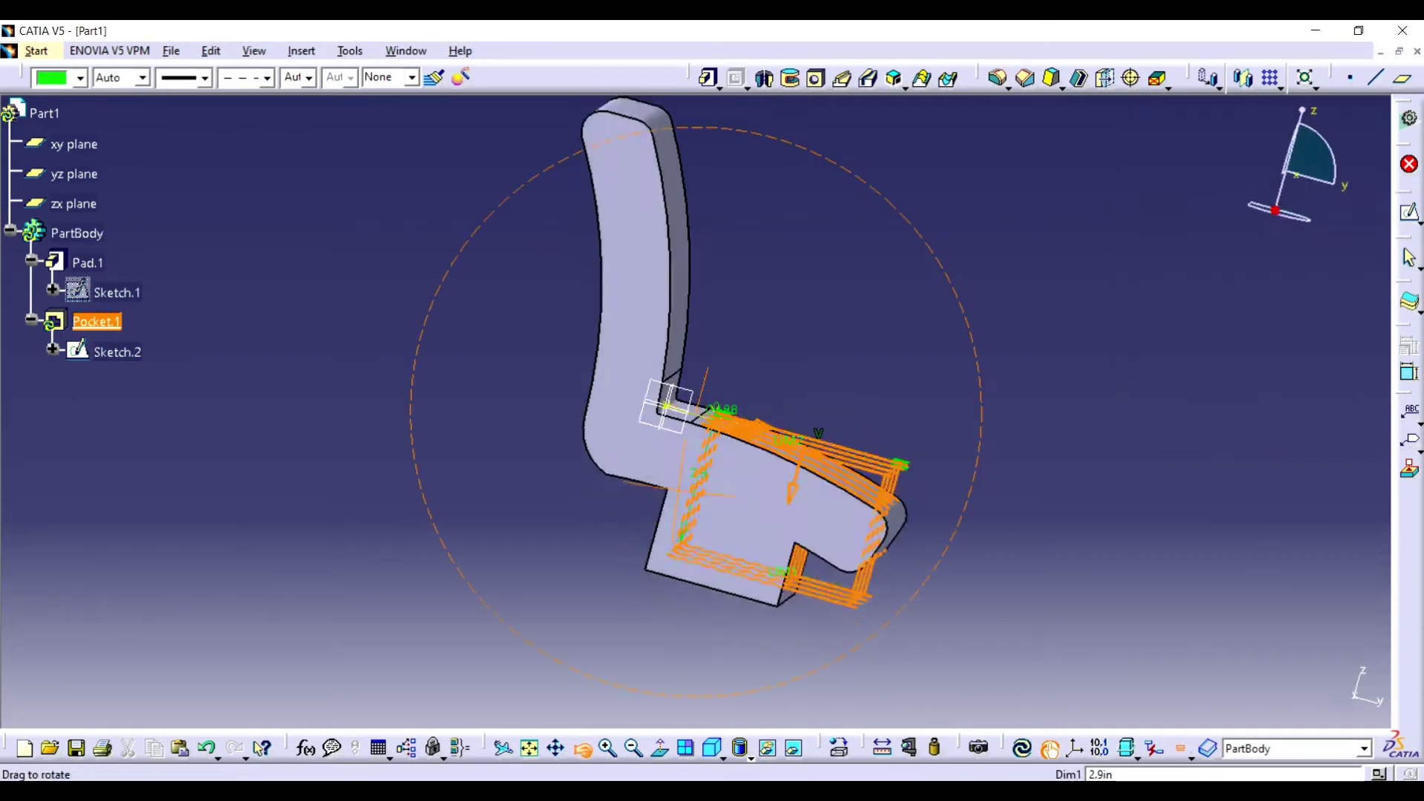
pyautogui.moveTo(653, 401); pyautogui.dragTo(672, 416)
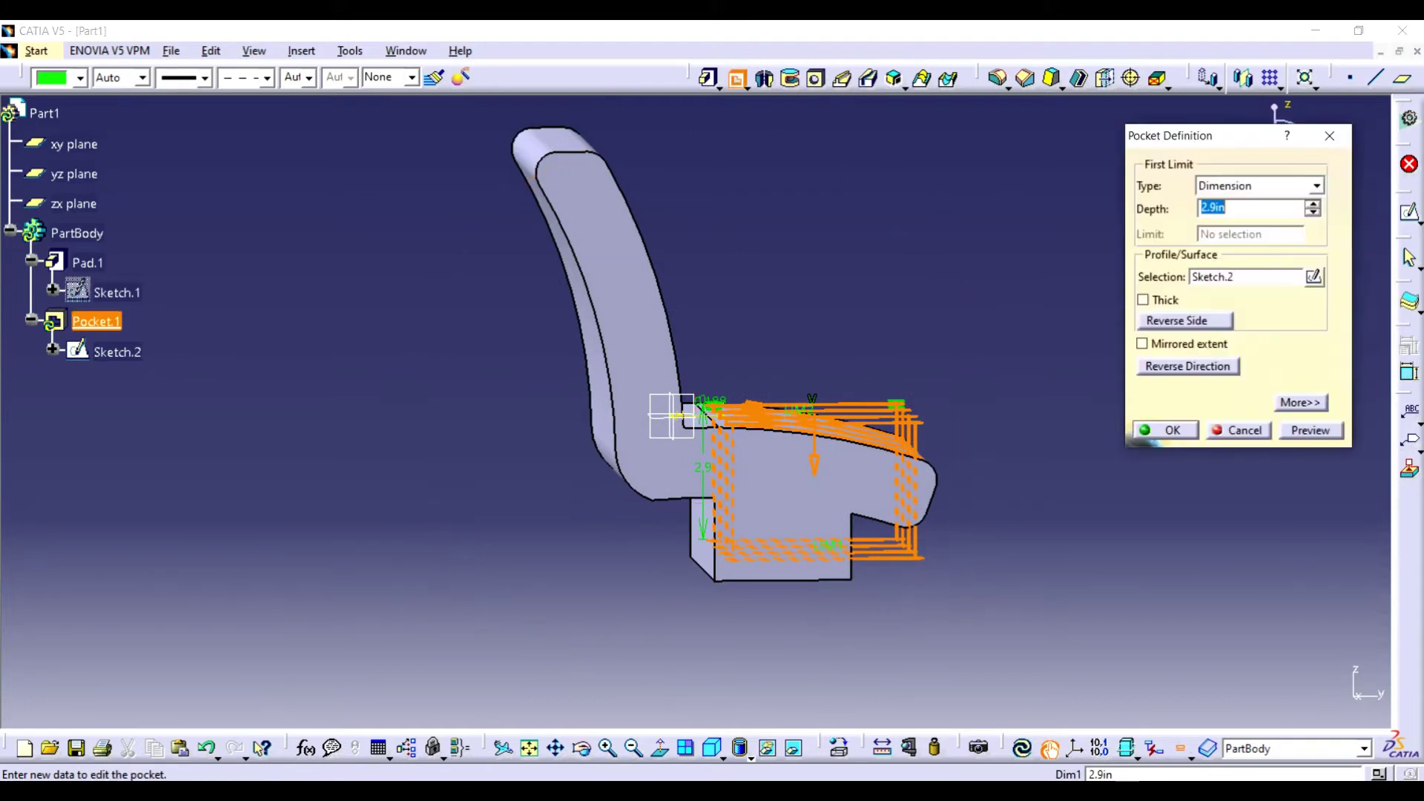
pyautogui.click(671, 415)
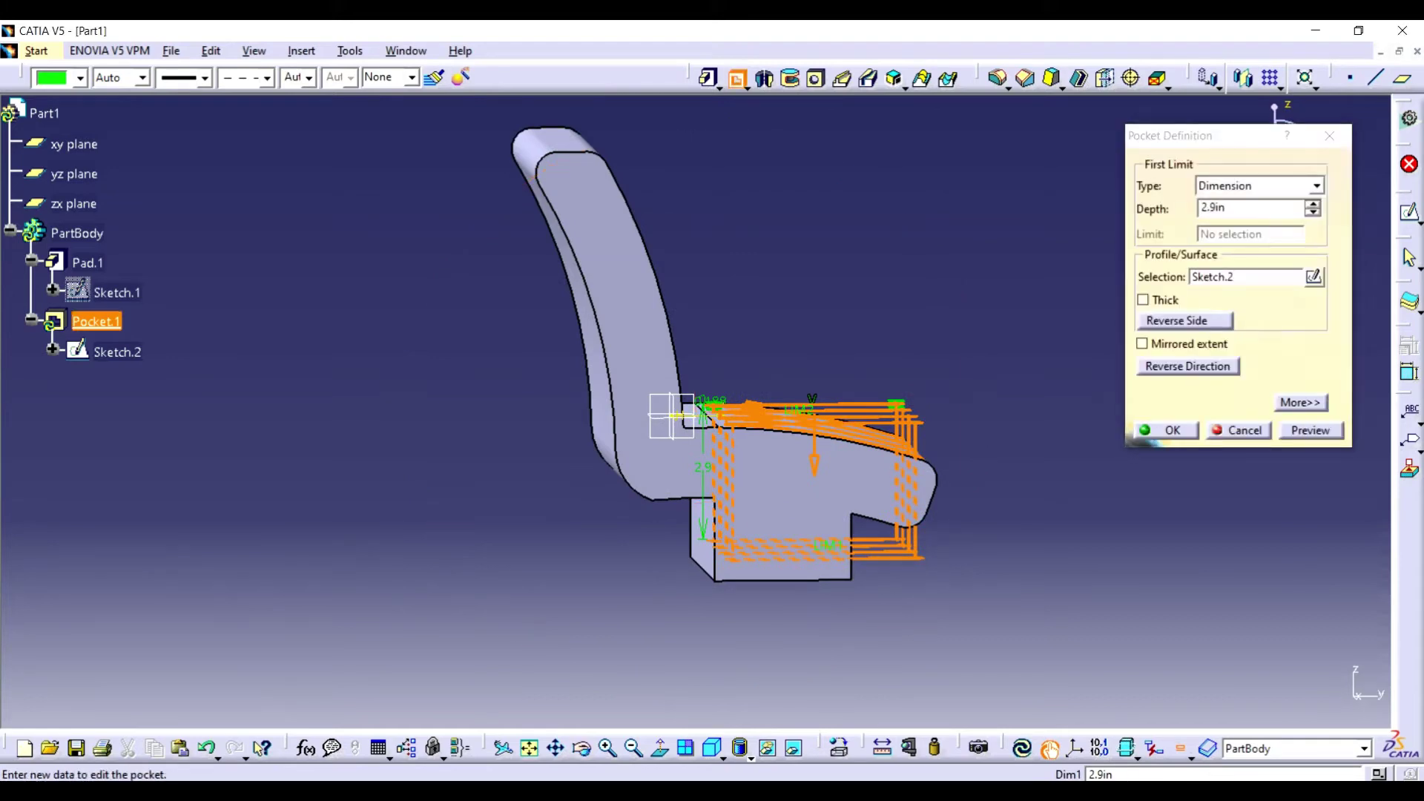
pyautogui.write('1.9')
pyautogui.press('Return')
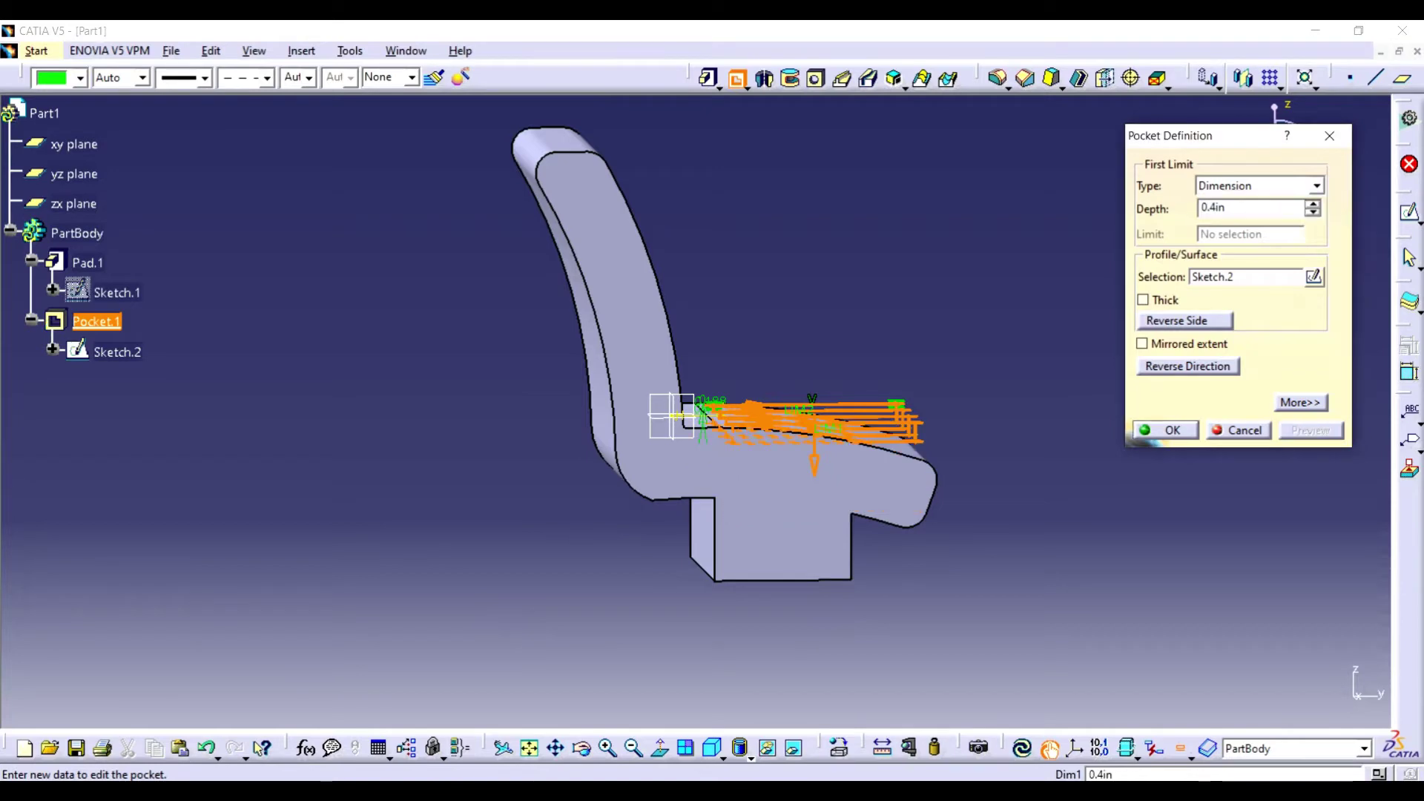
pyautogui.press('Return')
# Reopen Pocket.1 and reapply it with a revised depth
pyautogui.moveTo(671, 416); pyautogui.dragTo(648, 413, button='middle')
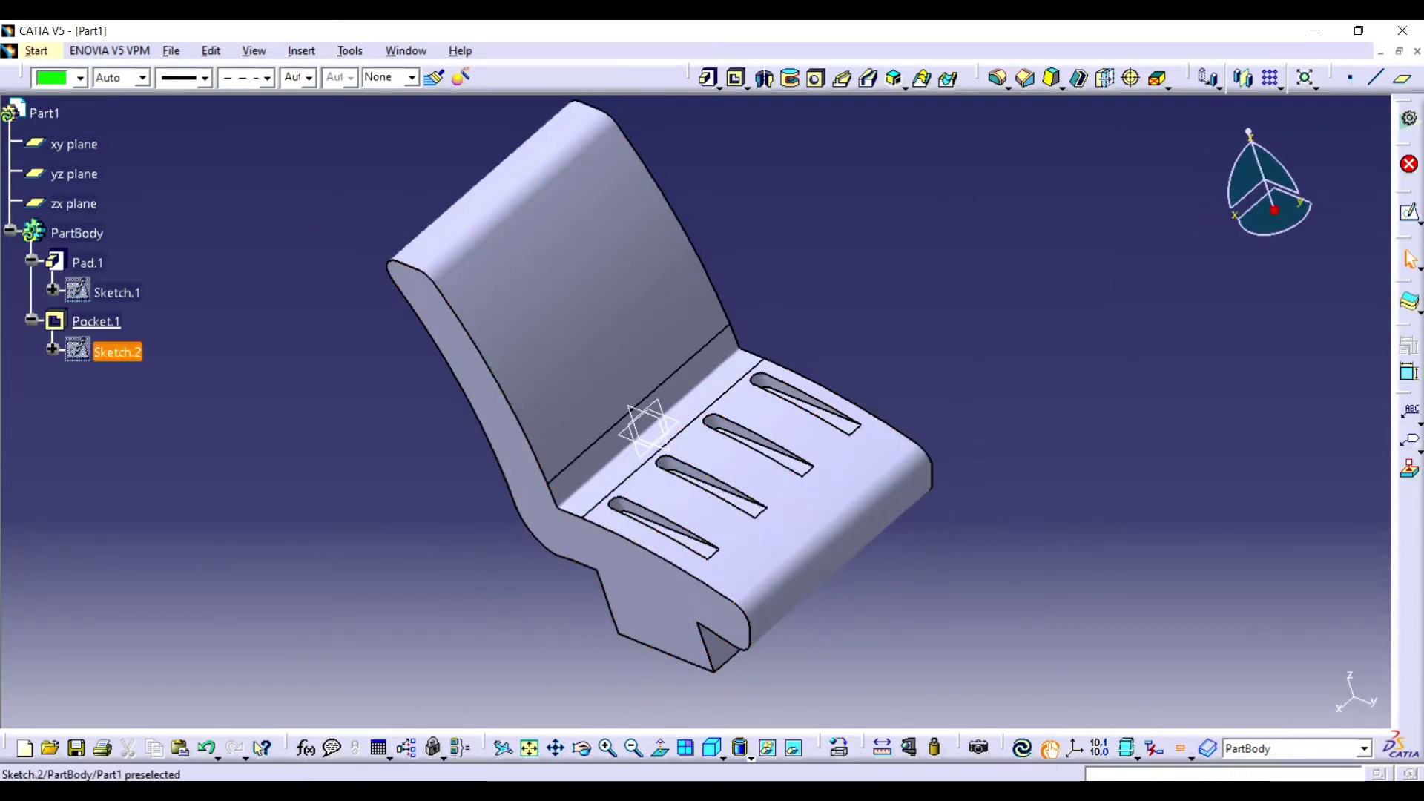
pyautogui.doubleClick(827, 405)
pyautogui.write('0.')
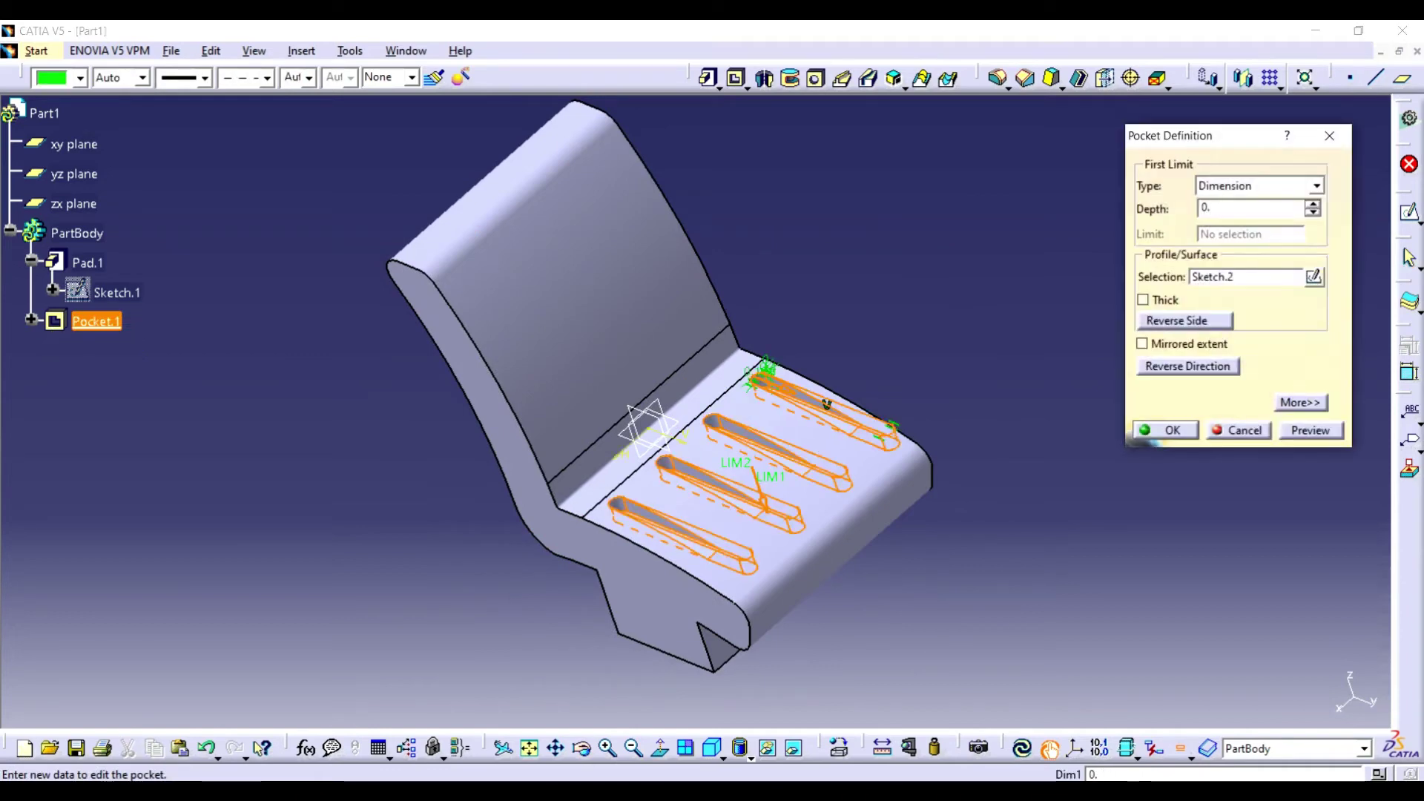
pyautogui.press('Return')
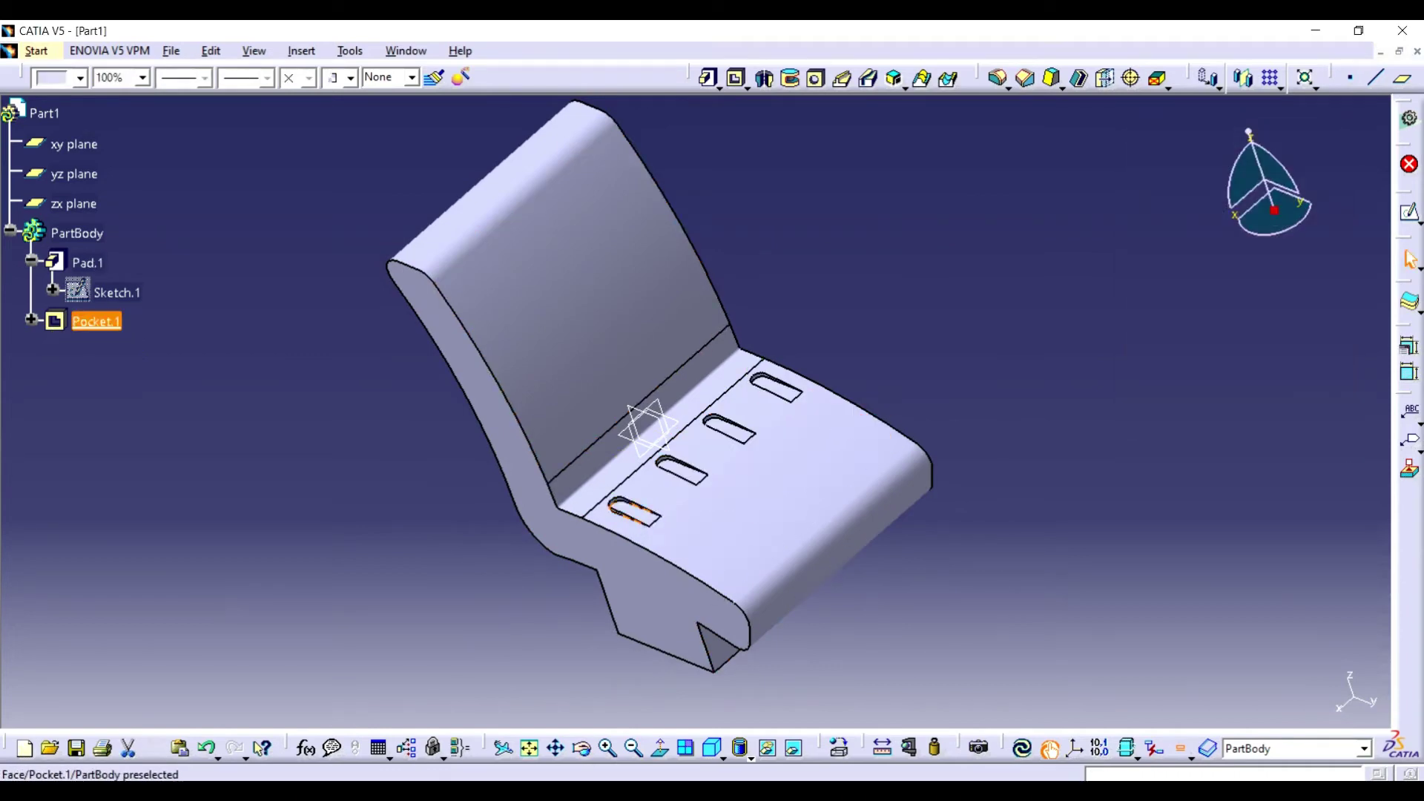
pyautogui.press('Escape')
# Save the part as Part14 and close its window
pyautogui.click(77, 748)
pyautogui.write('Part1')
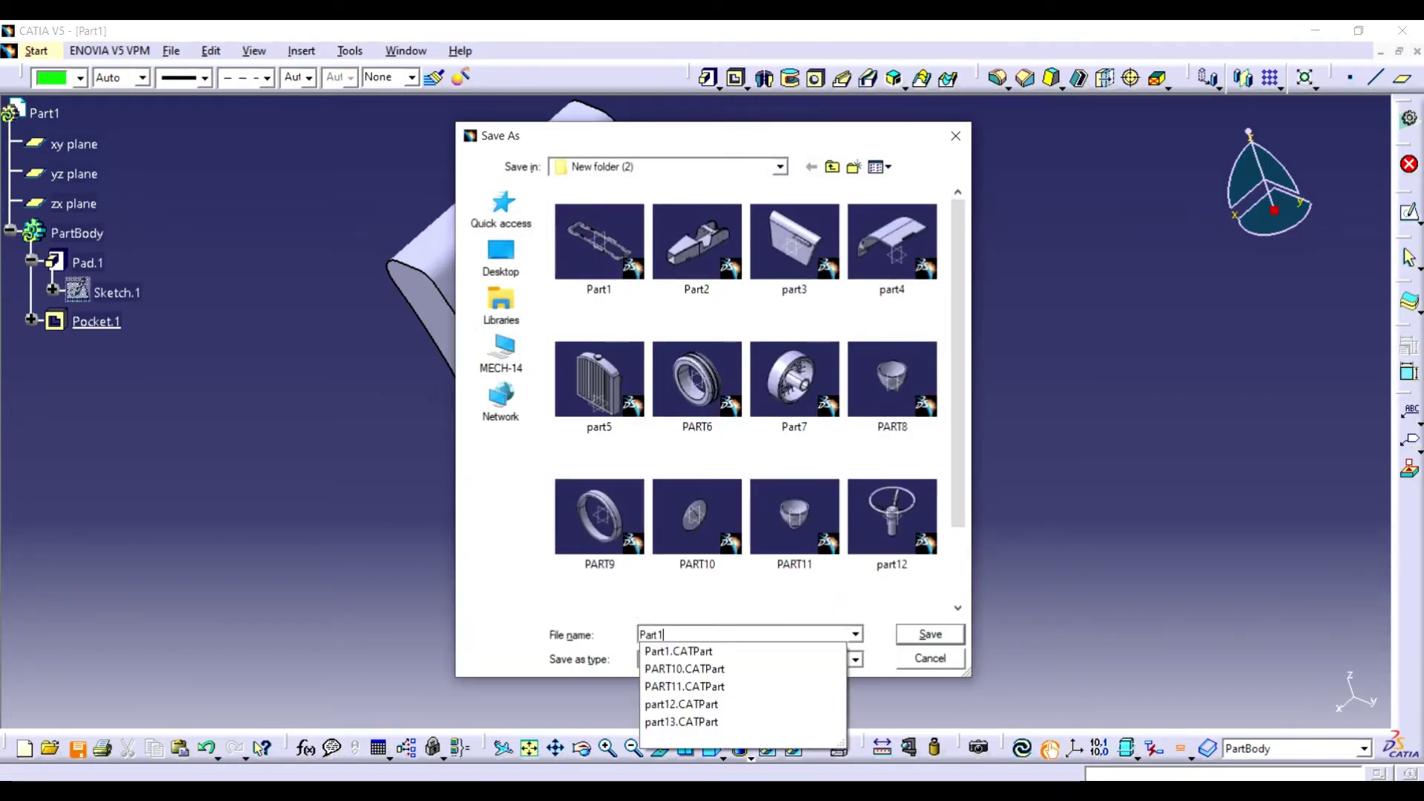
pyautogui.write('4')
pyautogui.press('Return')
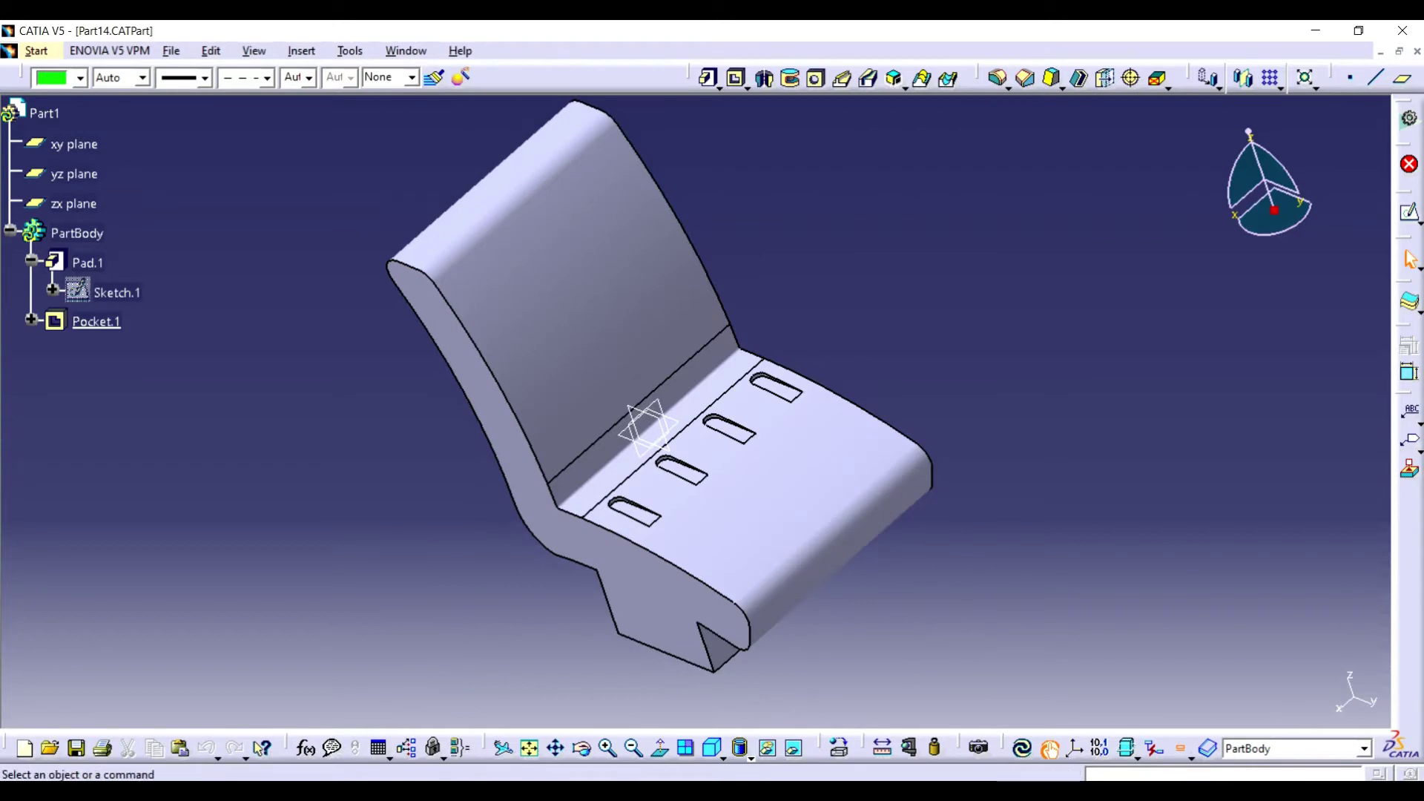
pyautogui.click(1417, 51)
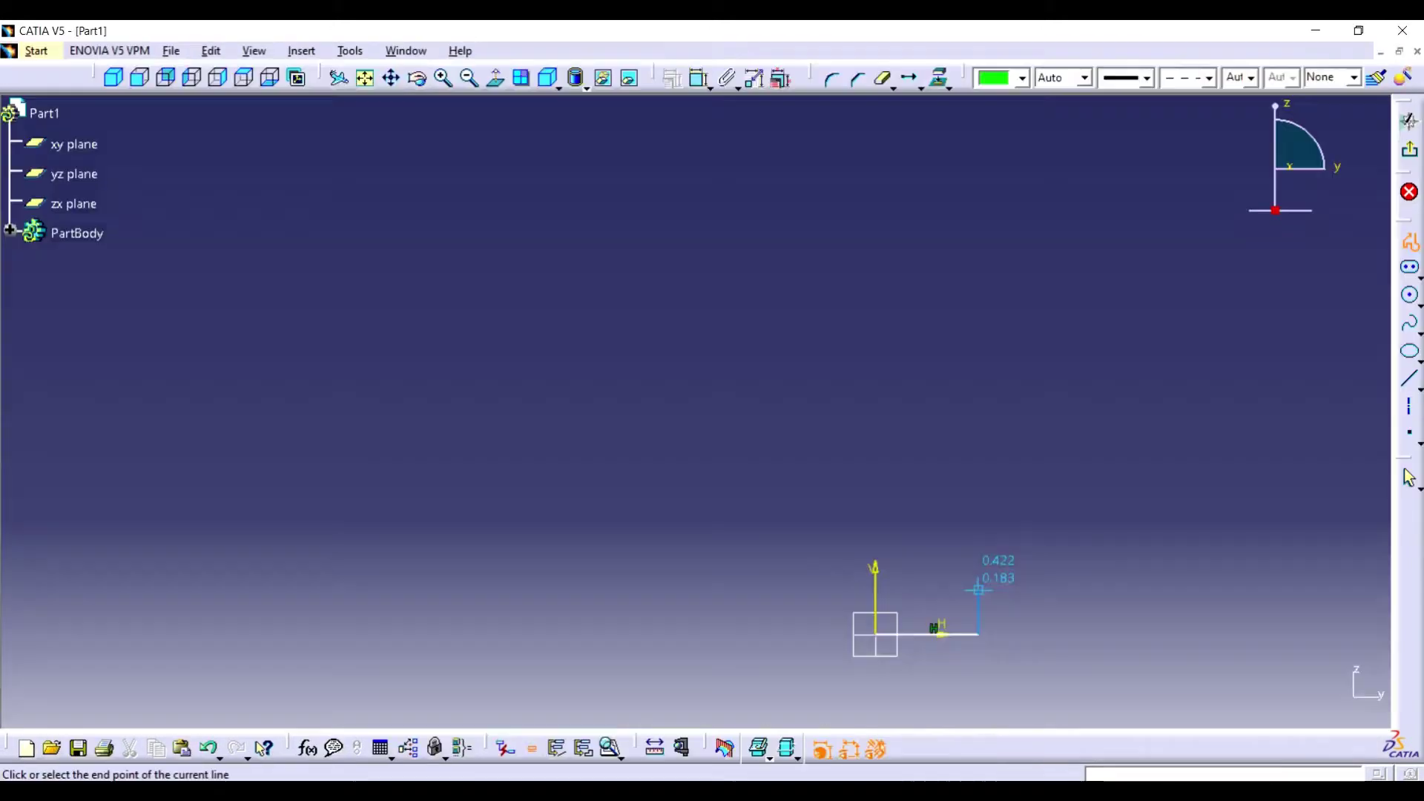
# Finish the profile and dimension it 0.4 high and 0.5 long
pyautogui.click(697, 78)
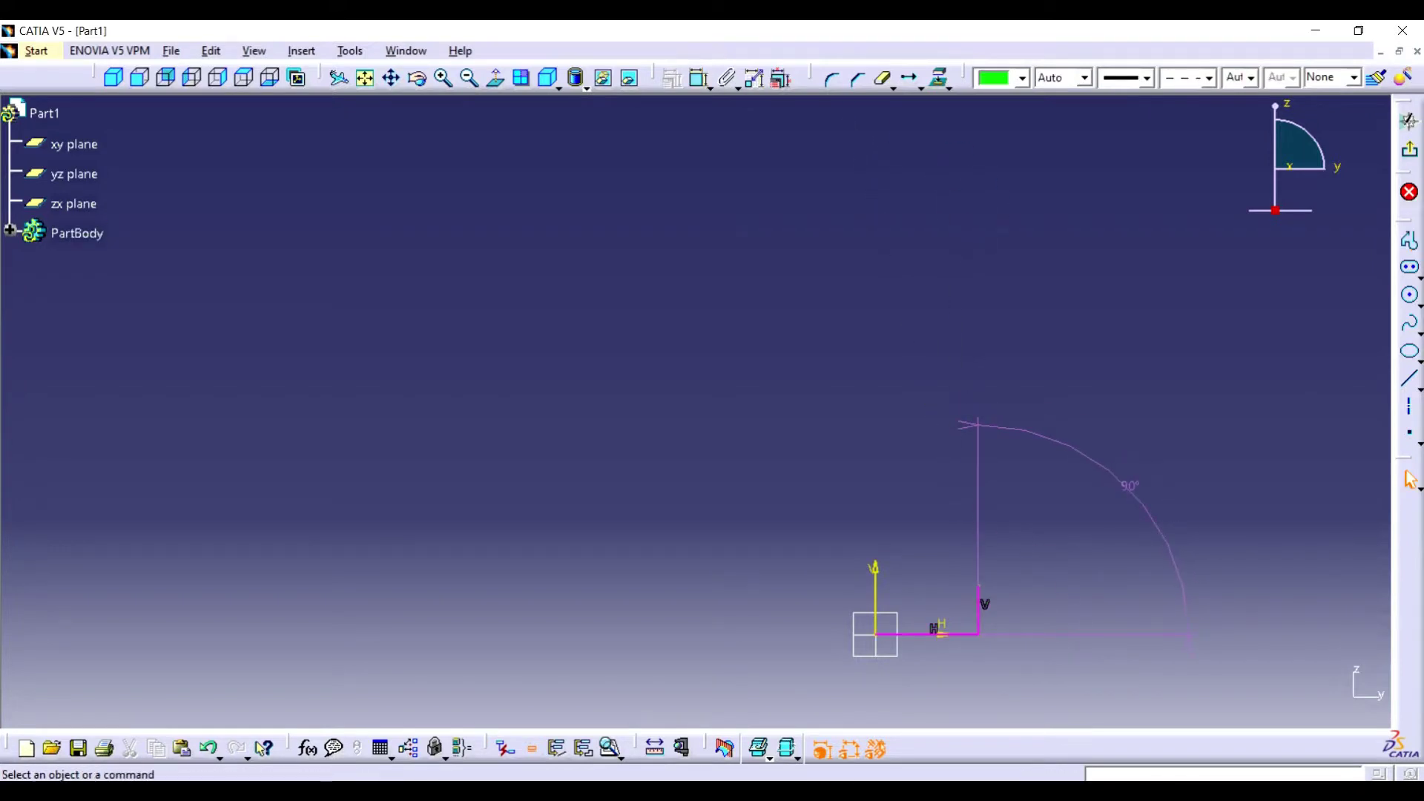
pyautogui.press('Escape')
pyautogui.click(697, 78)
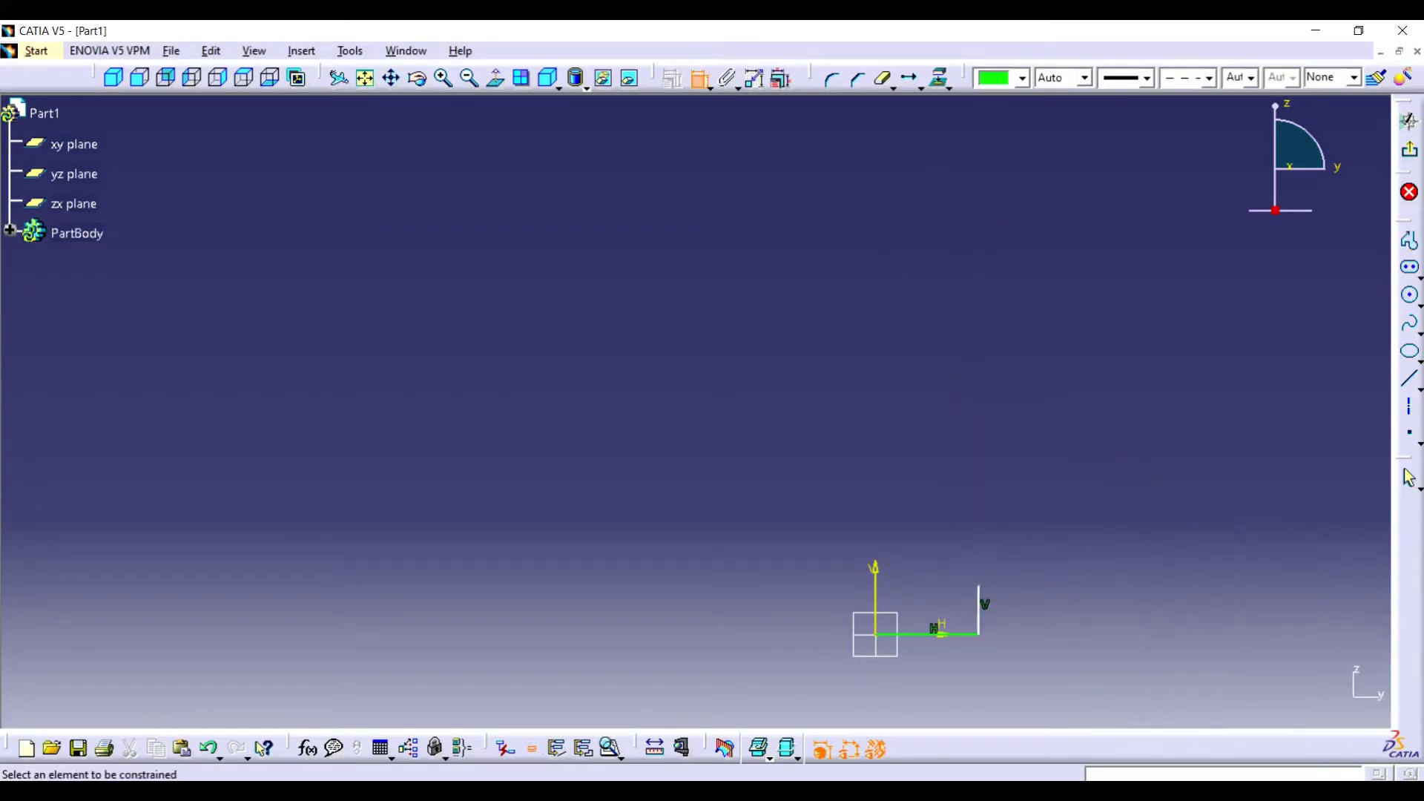
pyautogui.click(978, 608)
pyautogui.doubleClick(1091, 602)
pyautogui.write('0.4')
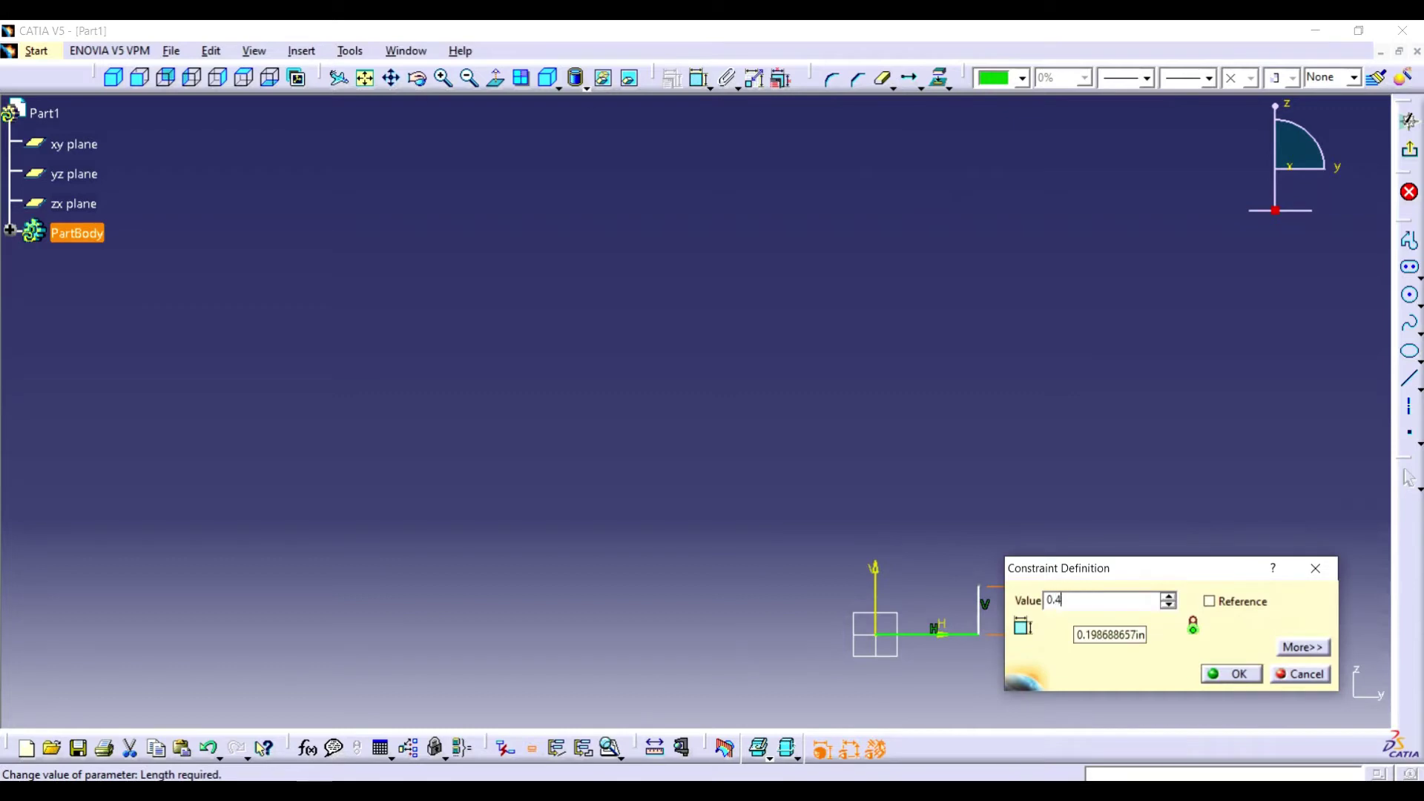
pyautogui.press('Return')
pyautogui.click(698, 78)
pyautogui.click(957, 634)
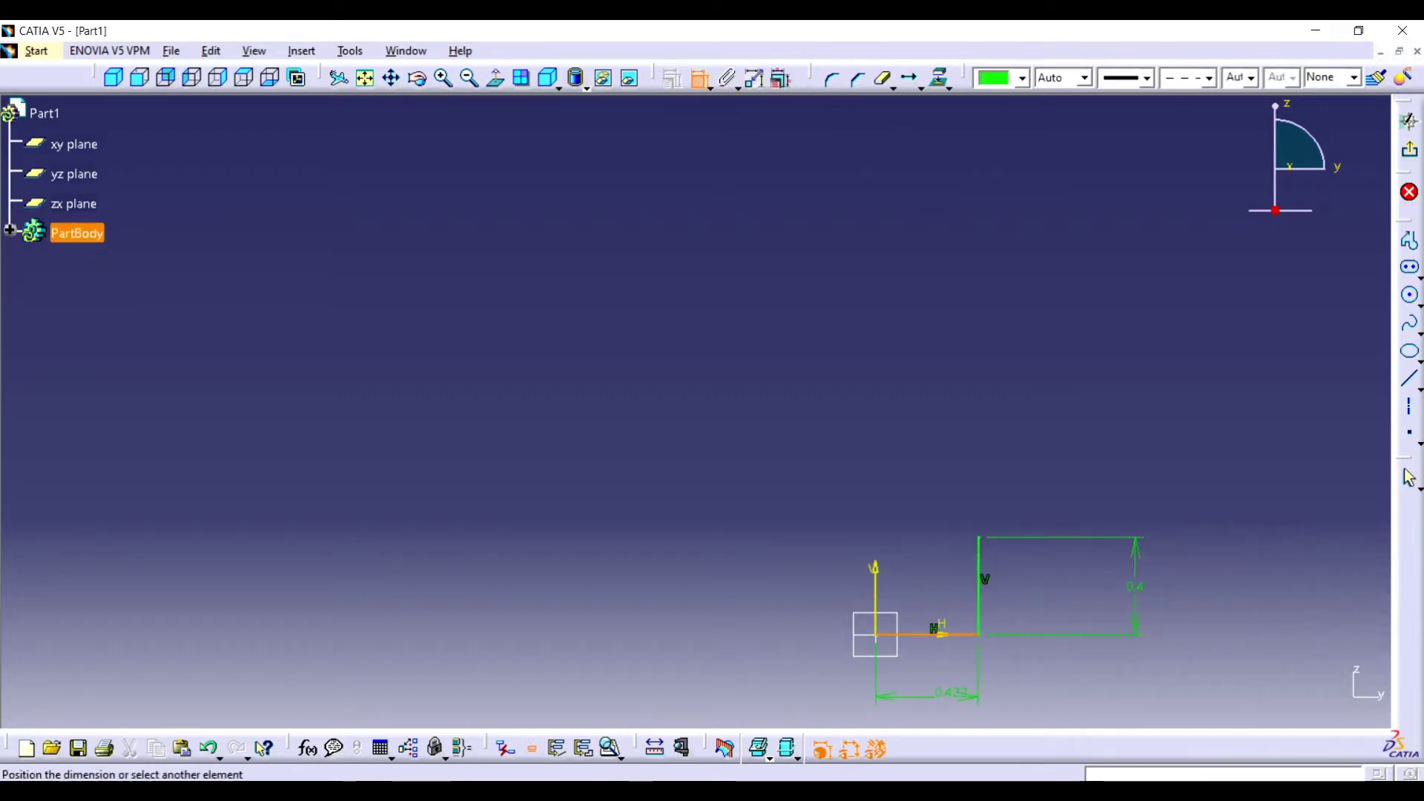
pyautogui.click(952, 694)
pyautogui.doubleClick(952, 694)
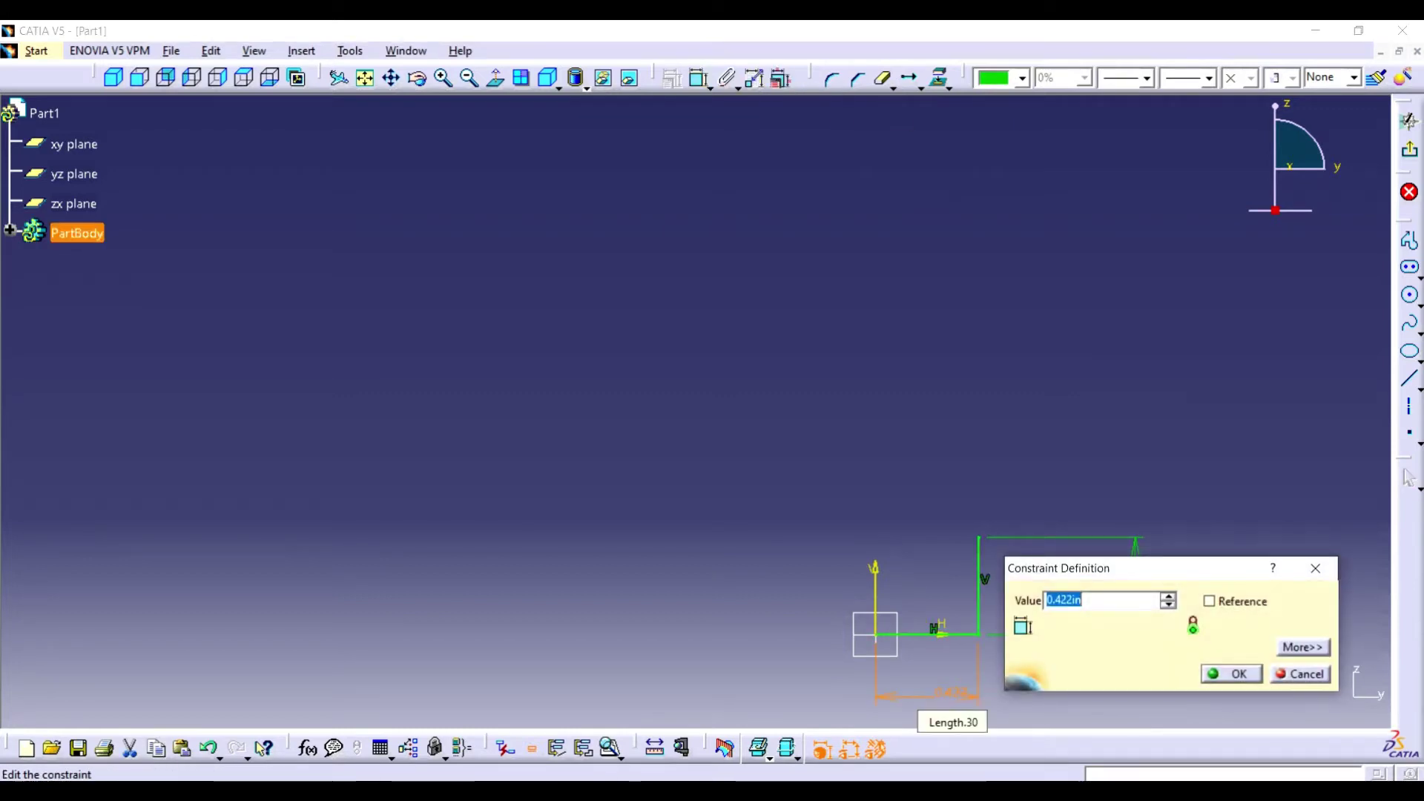
pyautogui.press('Return')
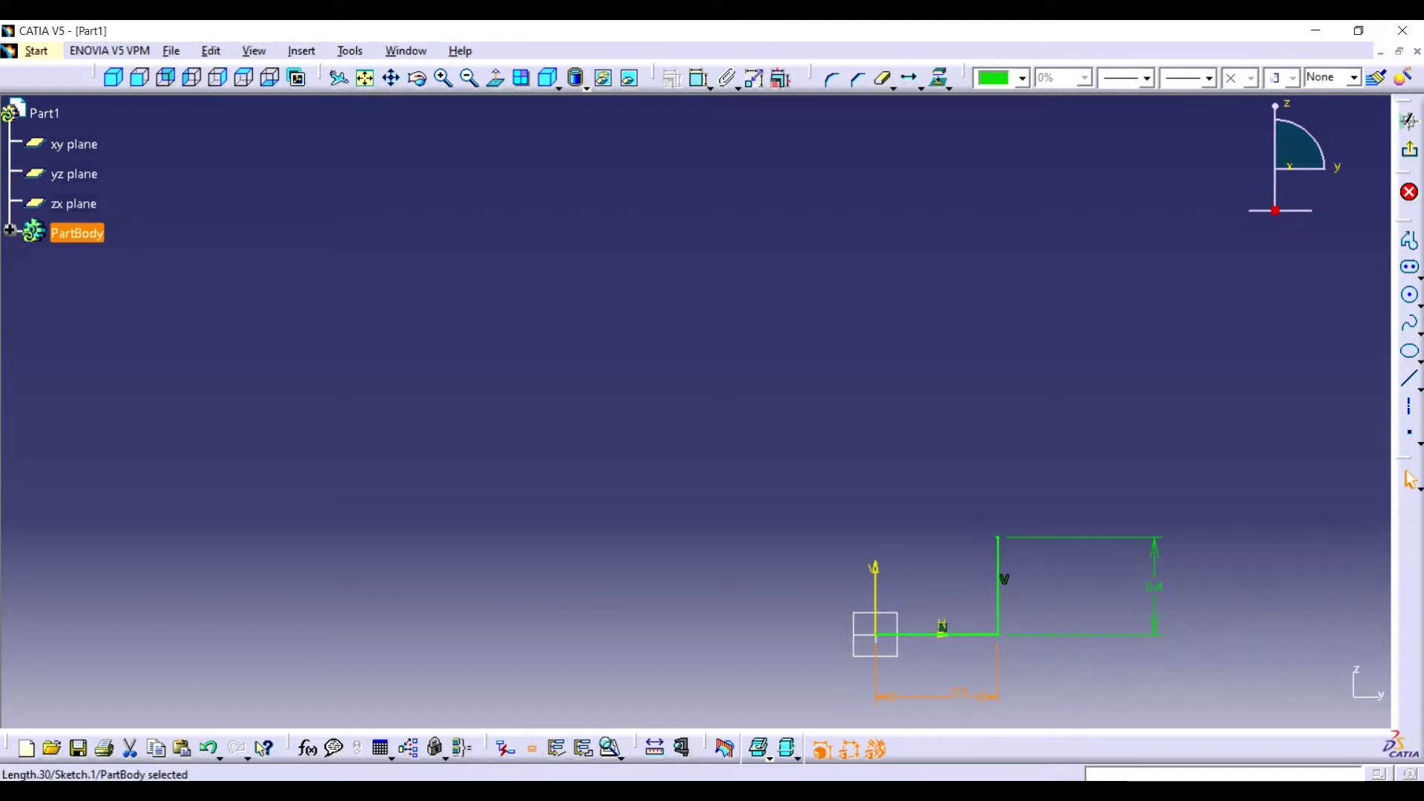
# Add a three-point arc of radius 0.5, tangent to the vertical line
pyautogui.click(1411, 296)
pyautogui.click(1380, 314)
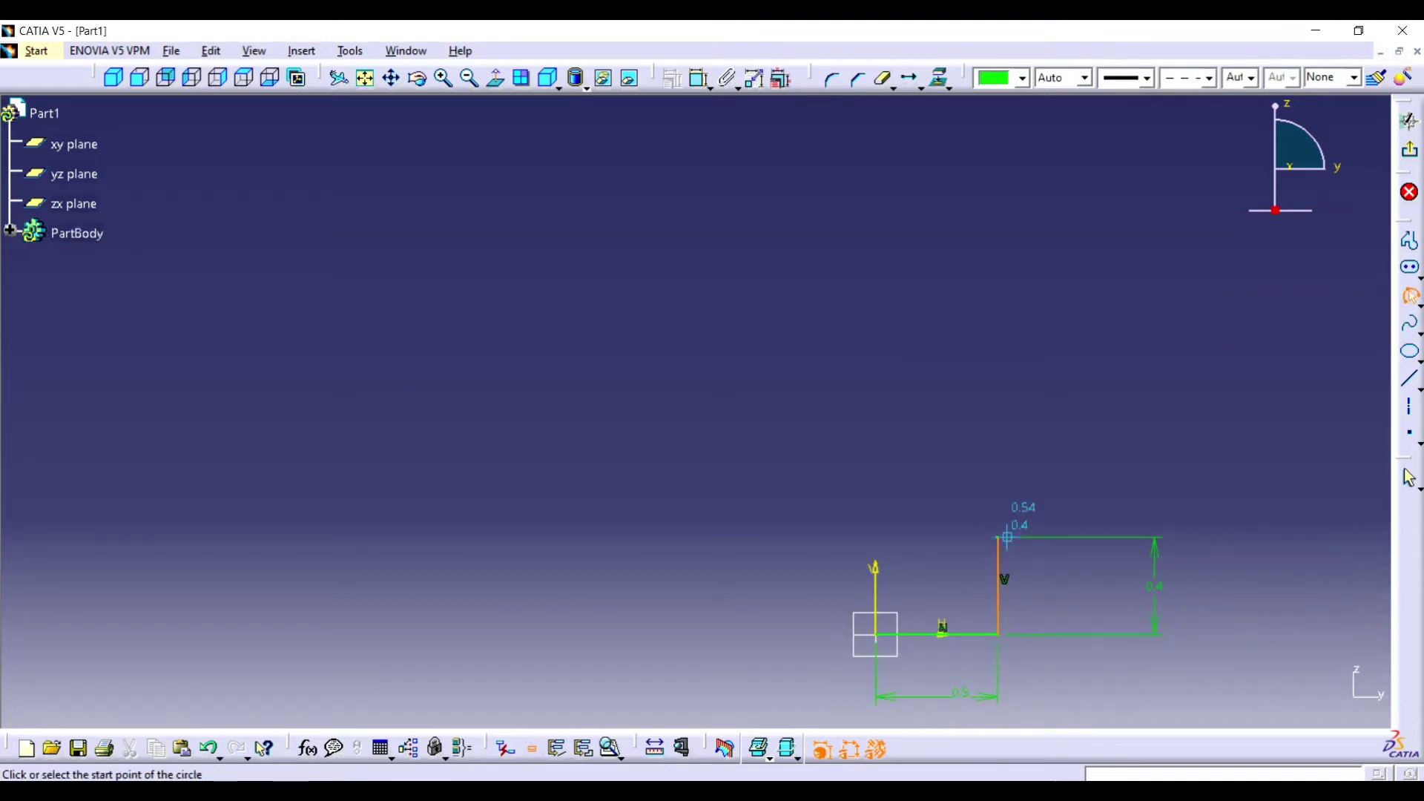
pyautogui.click(881, 497)
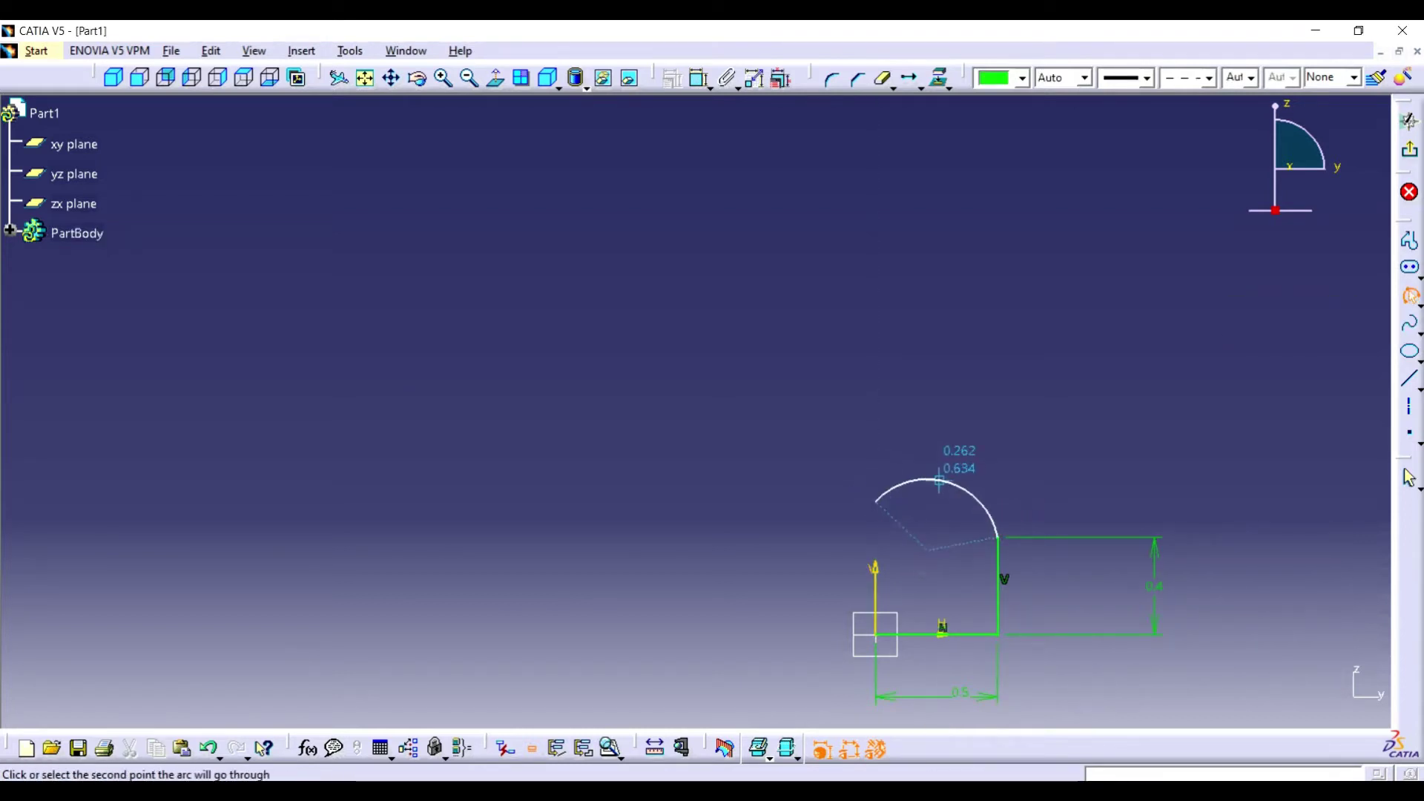
pyautogui.click(936, 512)
pyautogui.click(505, 749)
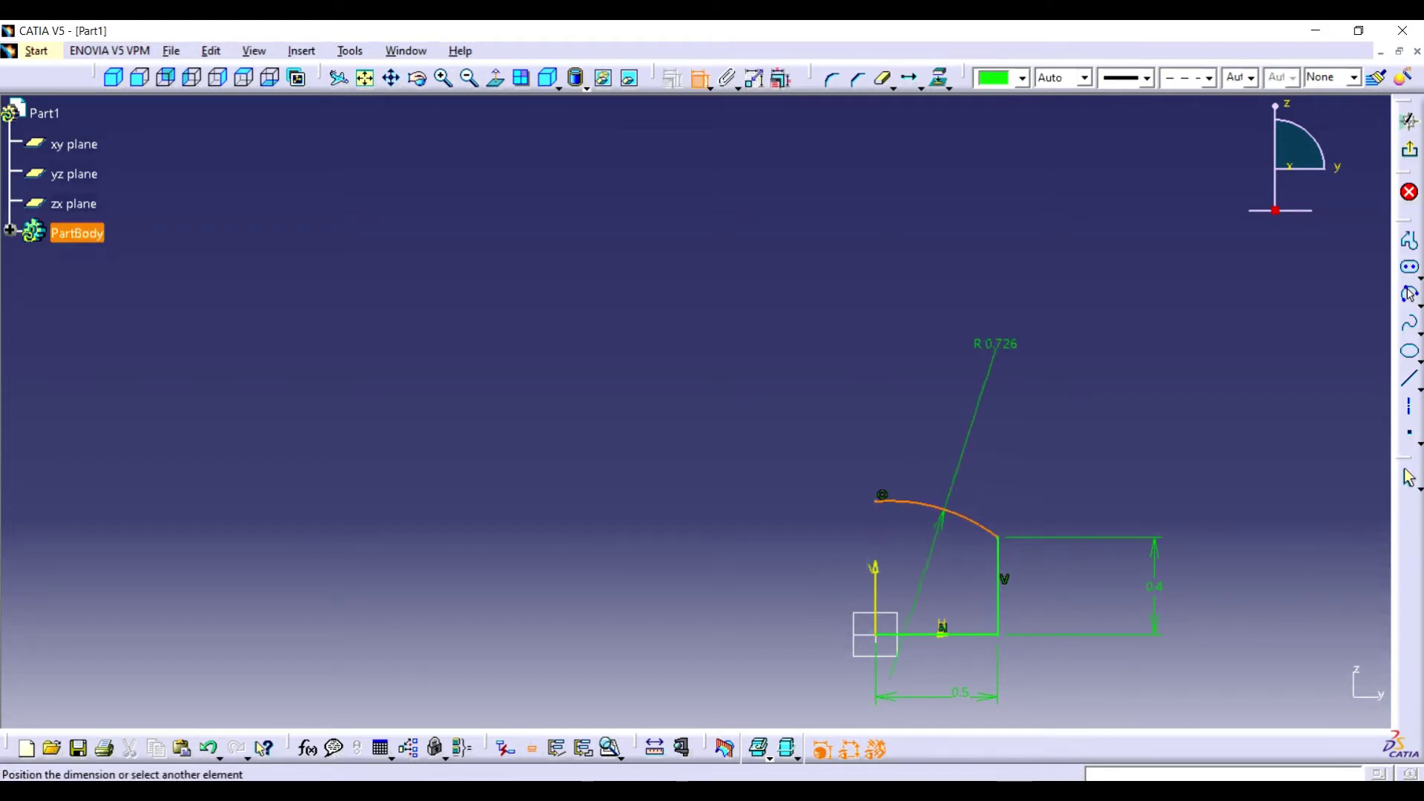
pyautogui.click(994, 345)
pyautogui.doubleClick(994, 345)
pyautogui.write('0.5in')
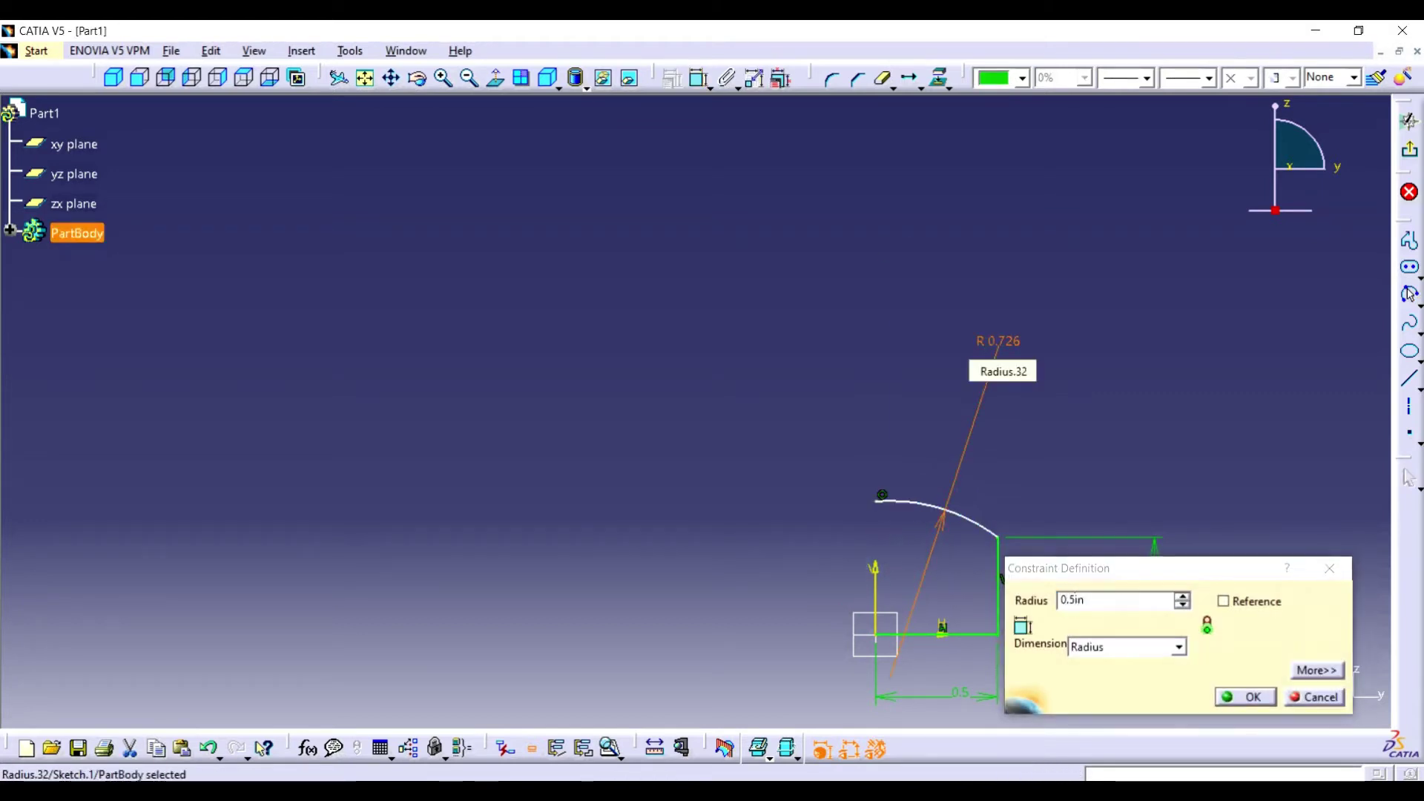
pyautogui.press('Return')
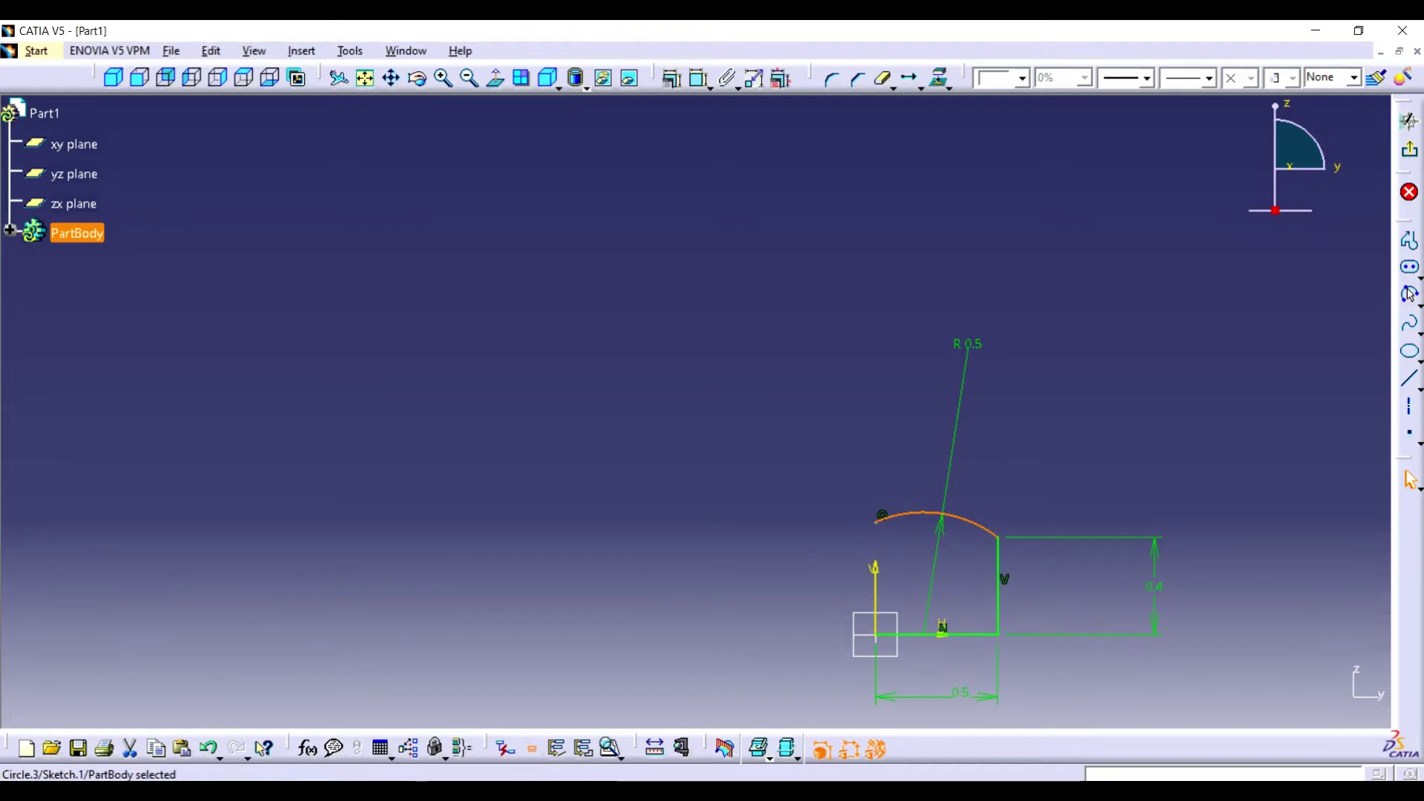
pyautogui.keyDown('ctrl'); pyautogui.click(998, 586); pyautogui.keyUp('ctrl')
pyautogui.click(1409, 294)
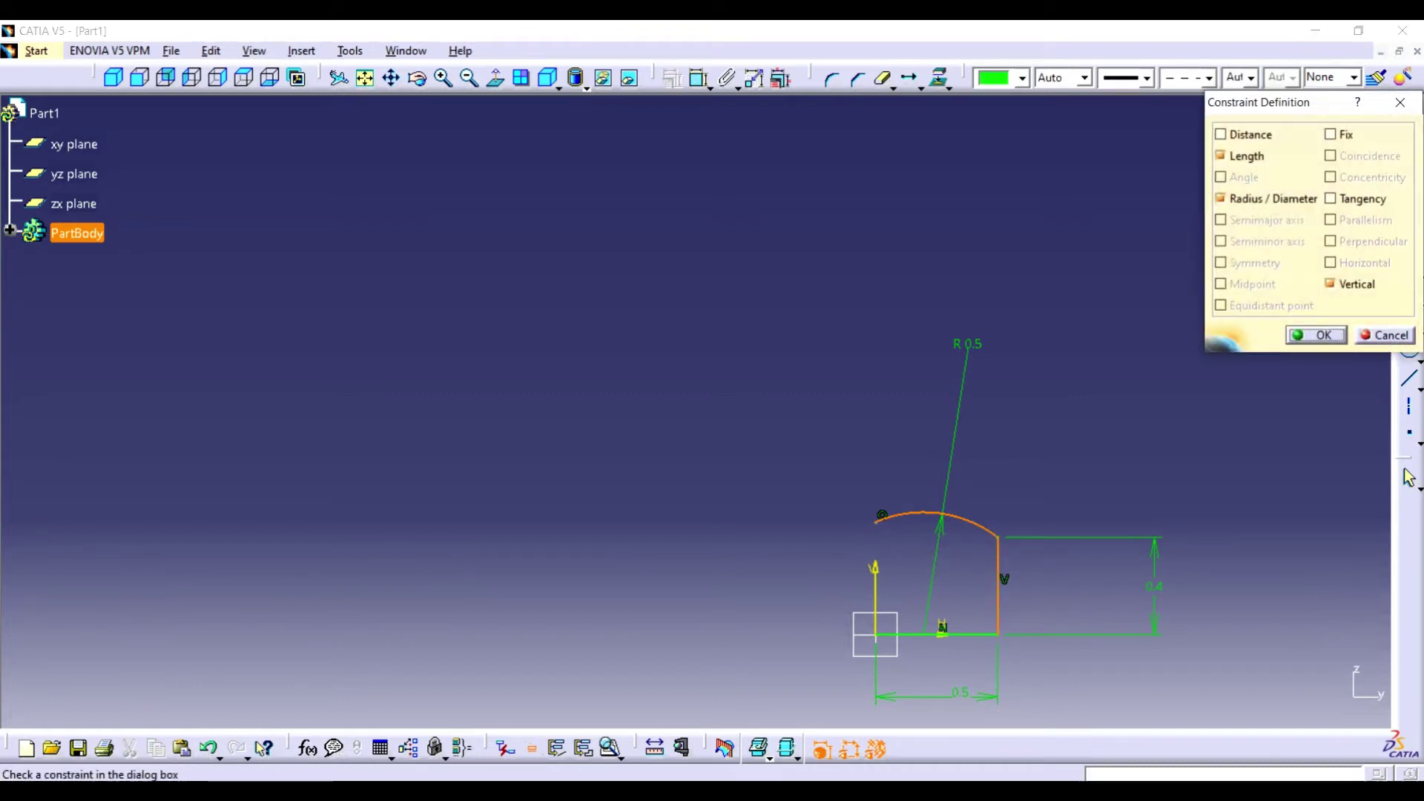
pyautogui.click(1329, 198)
pyautogui.press('Return')
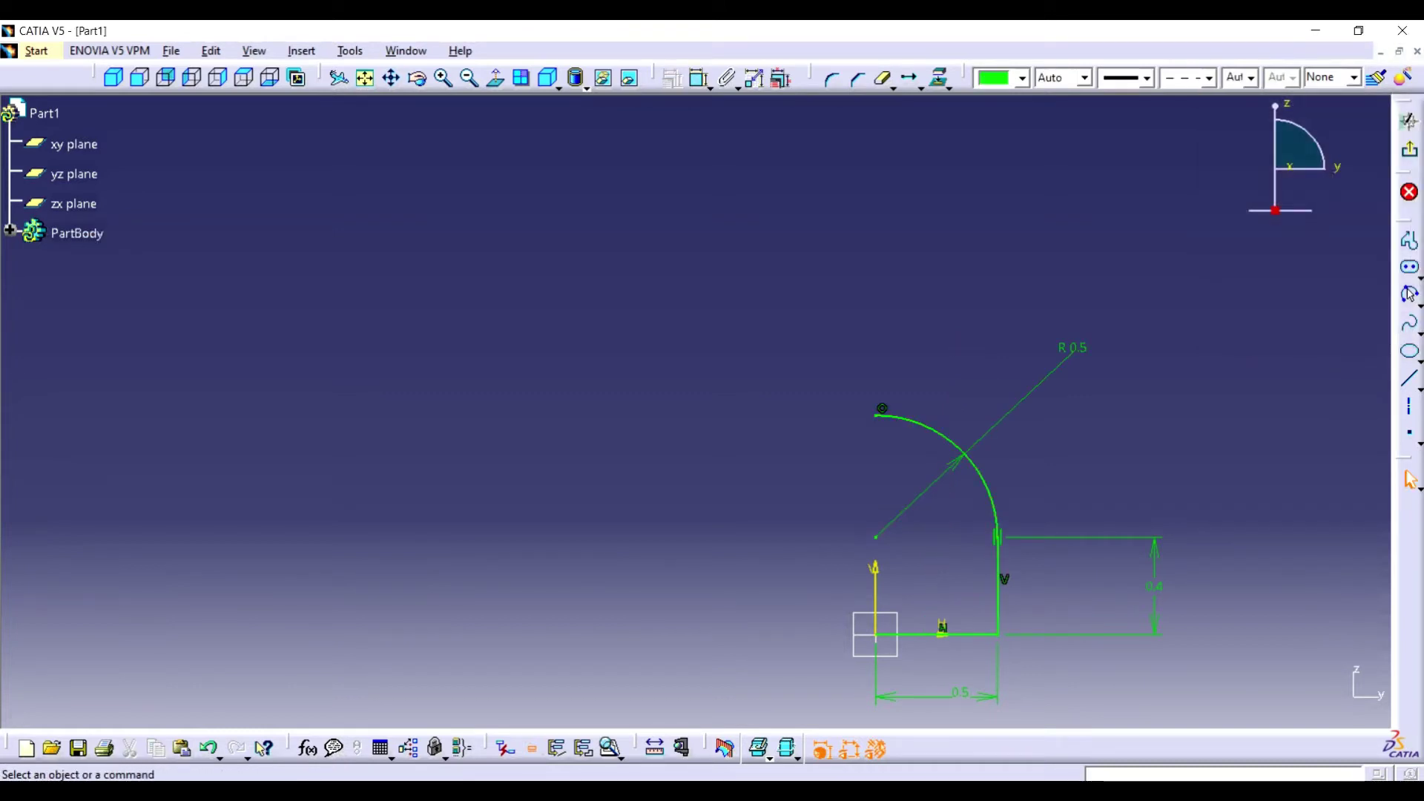
# Revolve the profile 360° about the vertical axis into a domed solid
pyautogui.click(1409, 121)
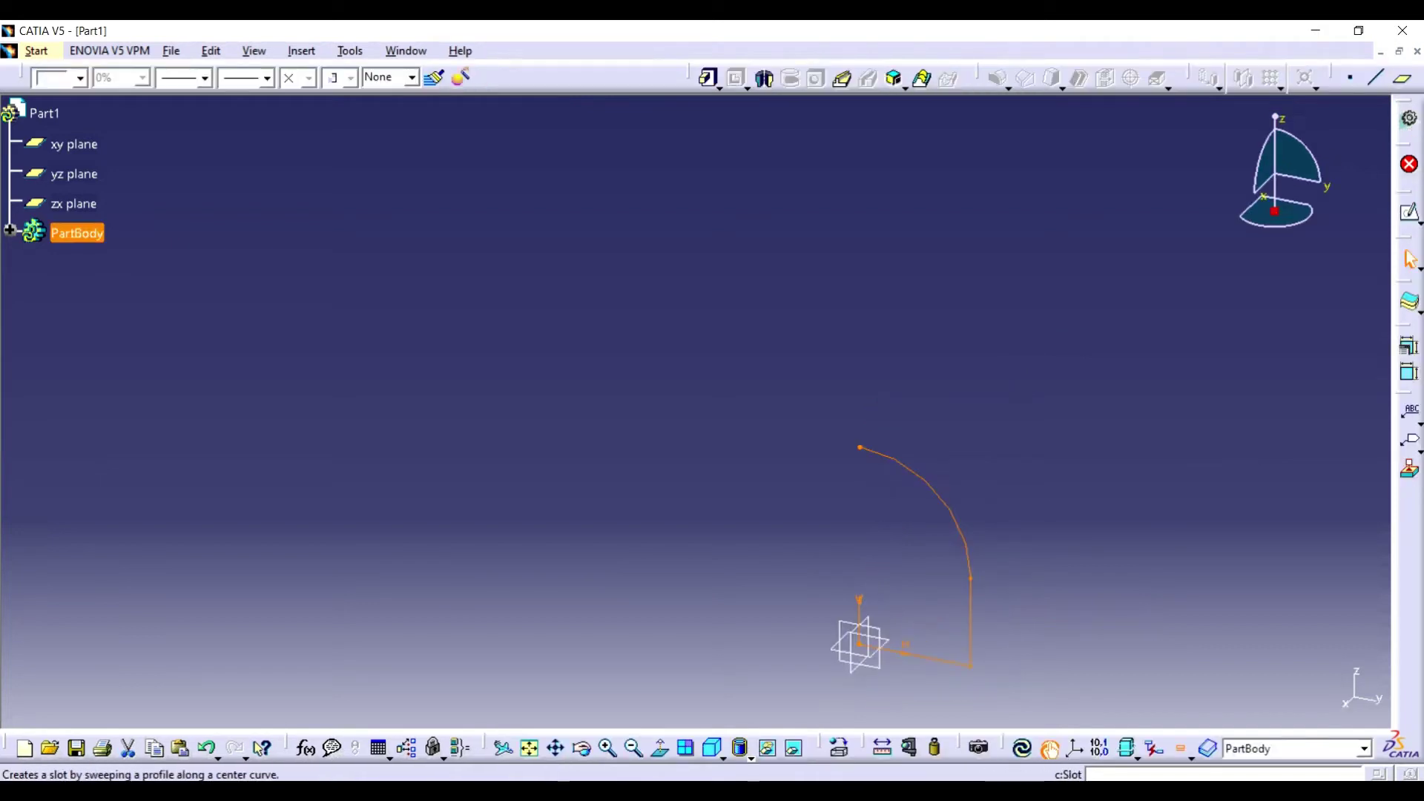
pyautogui.click(766, 79)
pyautogui.rightClick(1261, 632)
pyautogui.click(1276, 703)
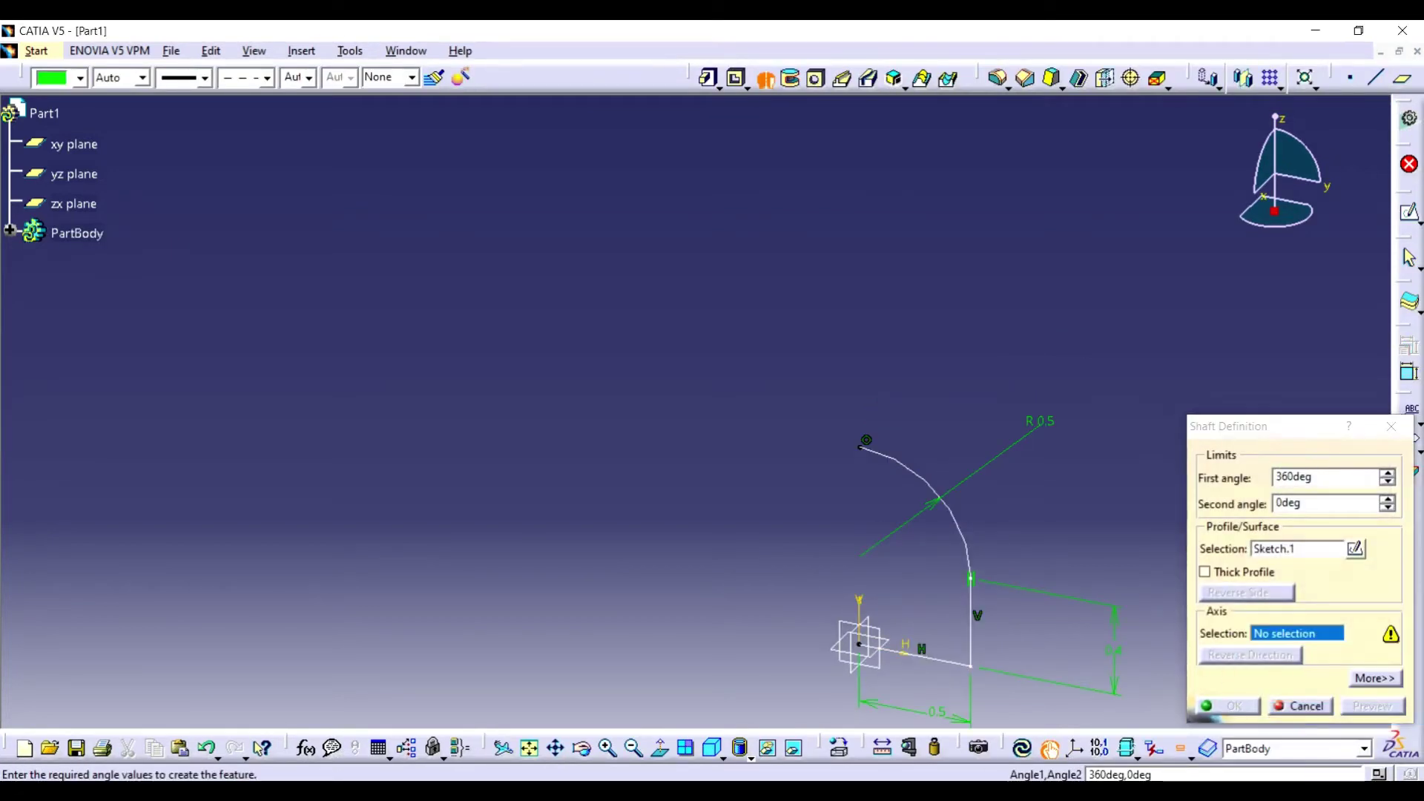
pyautogui.click(1229, 706)
pyautogui.click(860, 644)
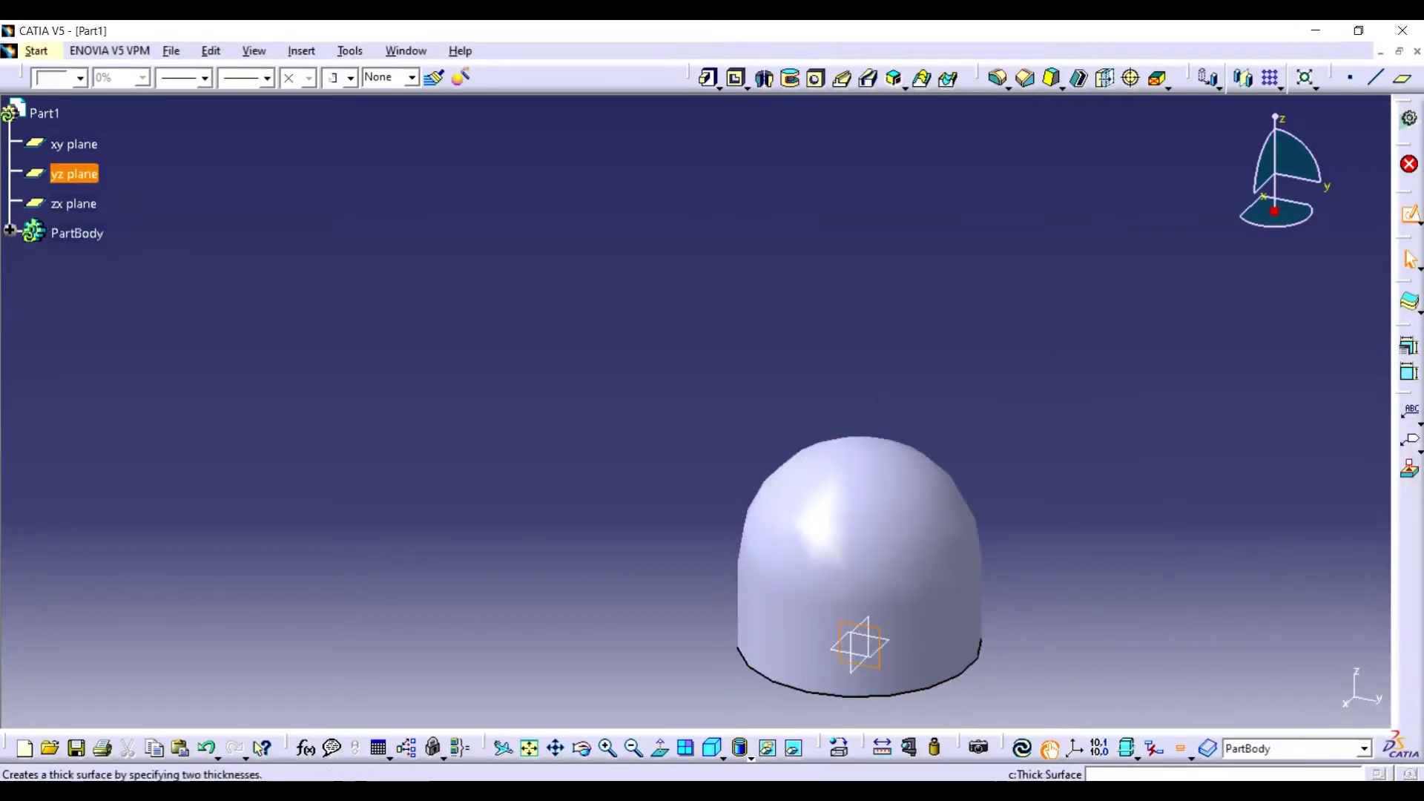
pyautogui.click(1409, 214)
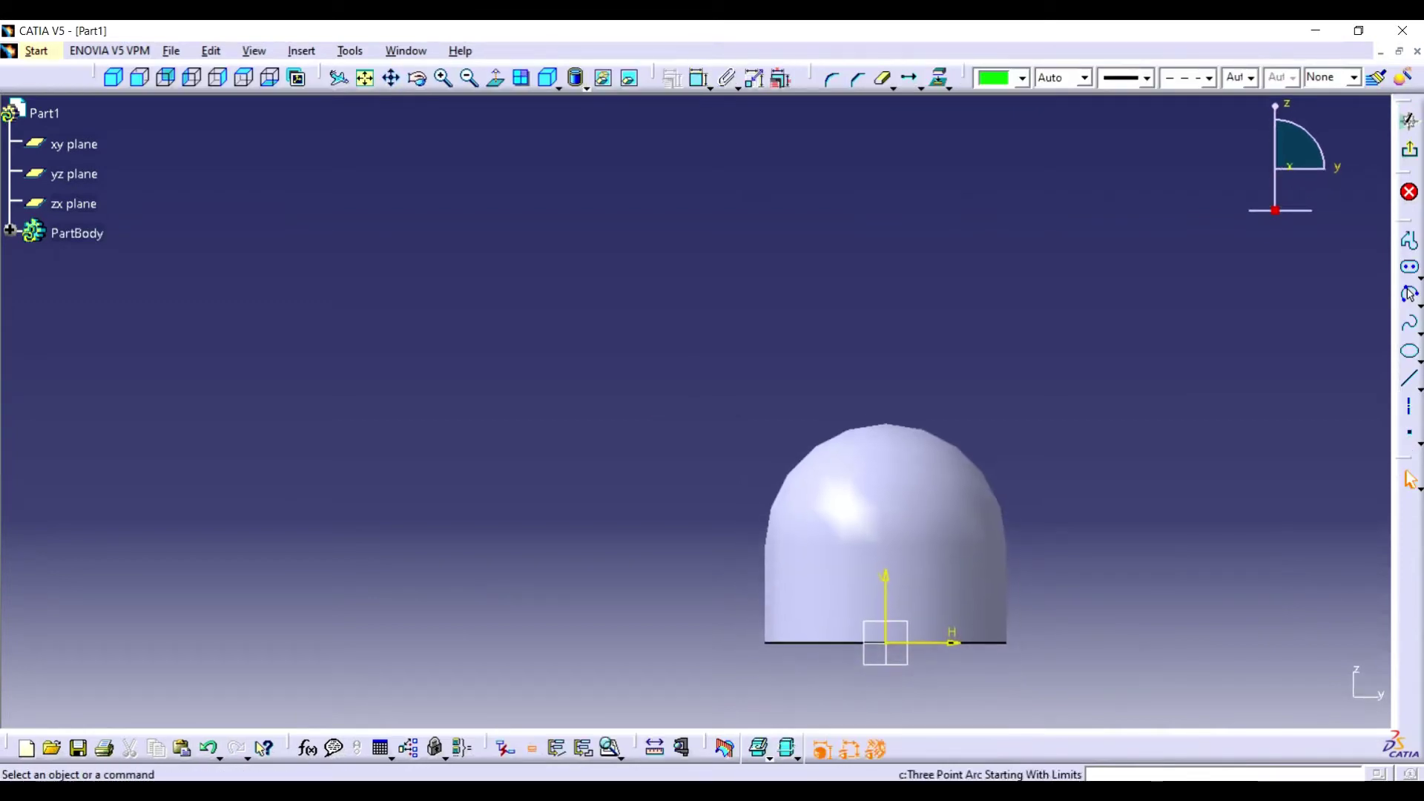
# Draw a vertical line then a slanted line from the dome top, 4.9 high
pyautogui.click(1409, 241)
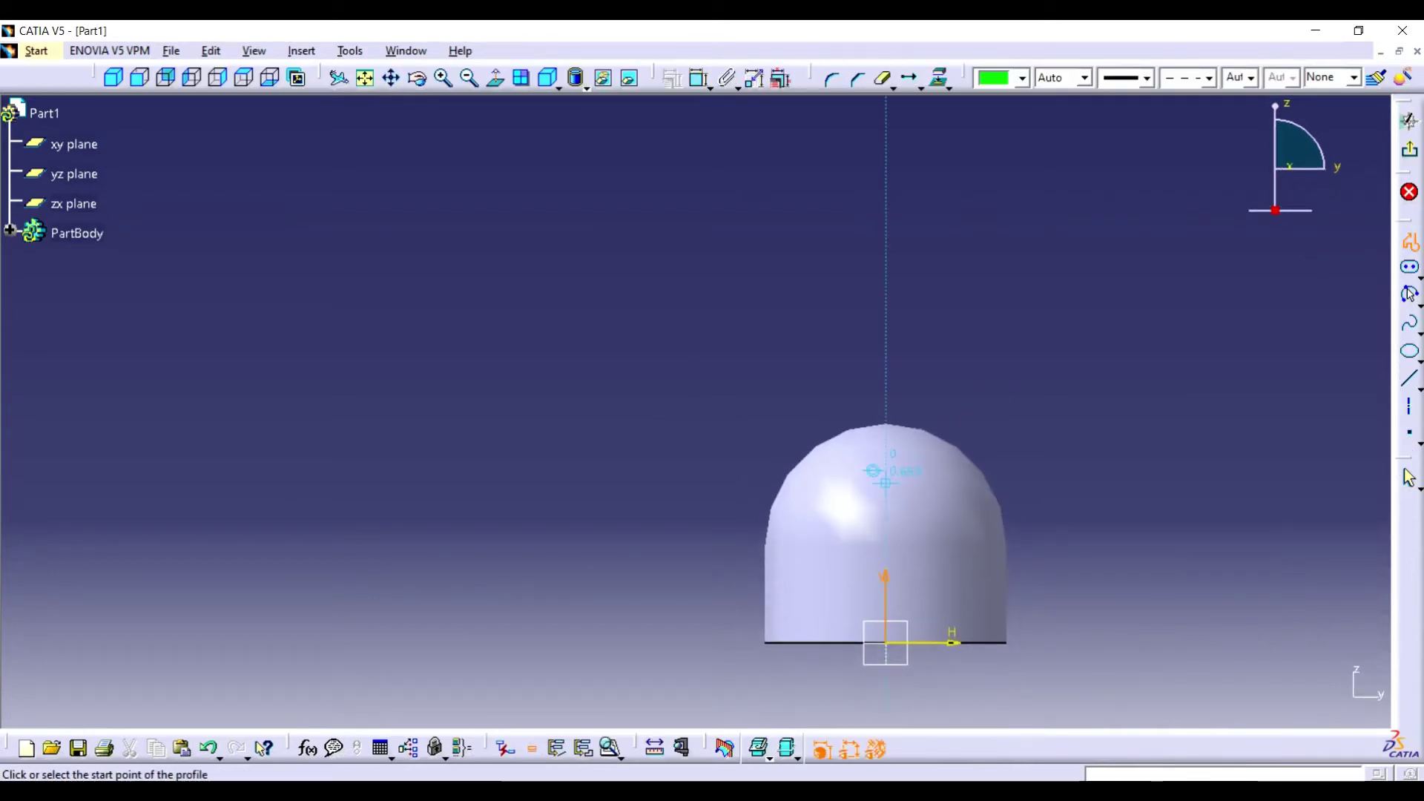
pyautogui.click(886, 198)
pyautogui.doubleClick(666, 125)
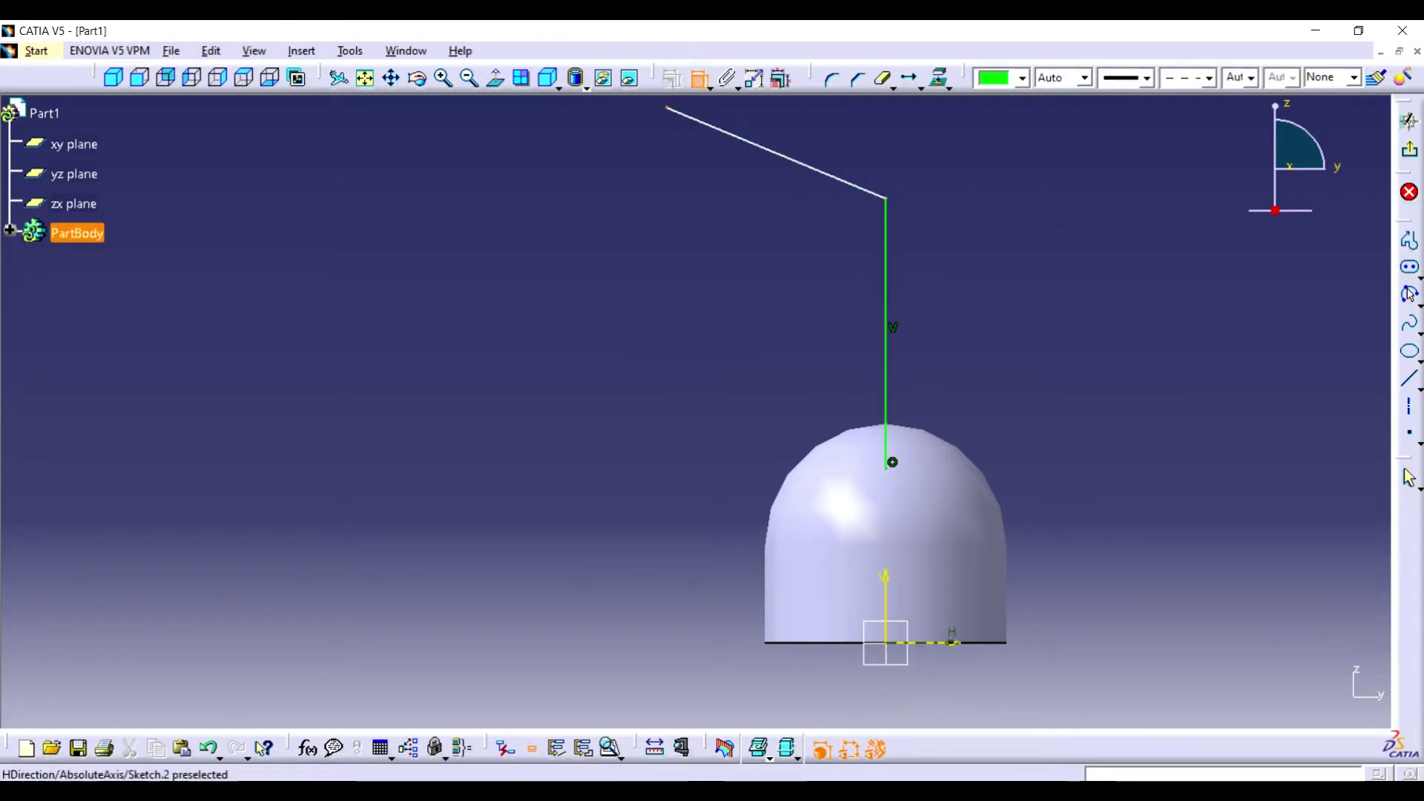
pyautogui.click(952, 642)
pyautogui.doubleClick(479, 605)
pyautogui.write('4')
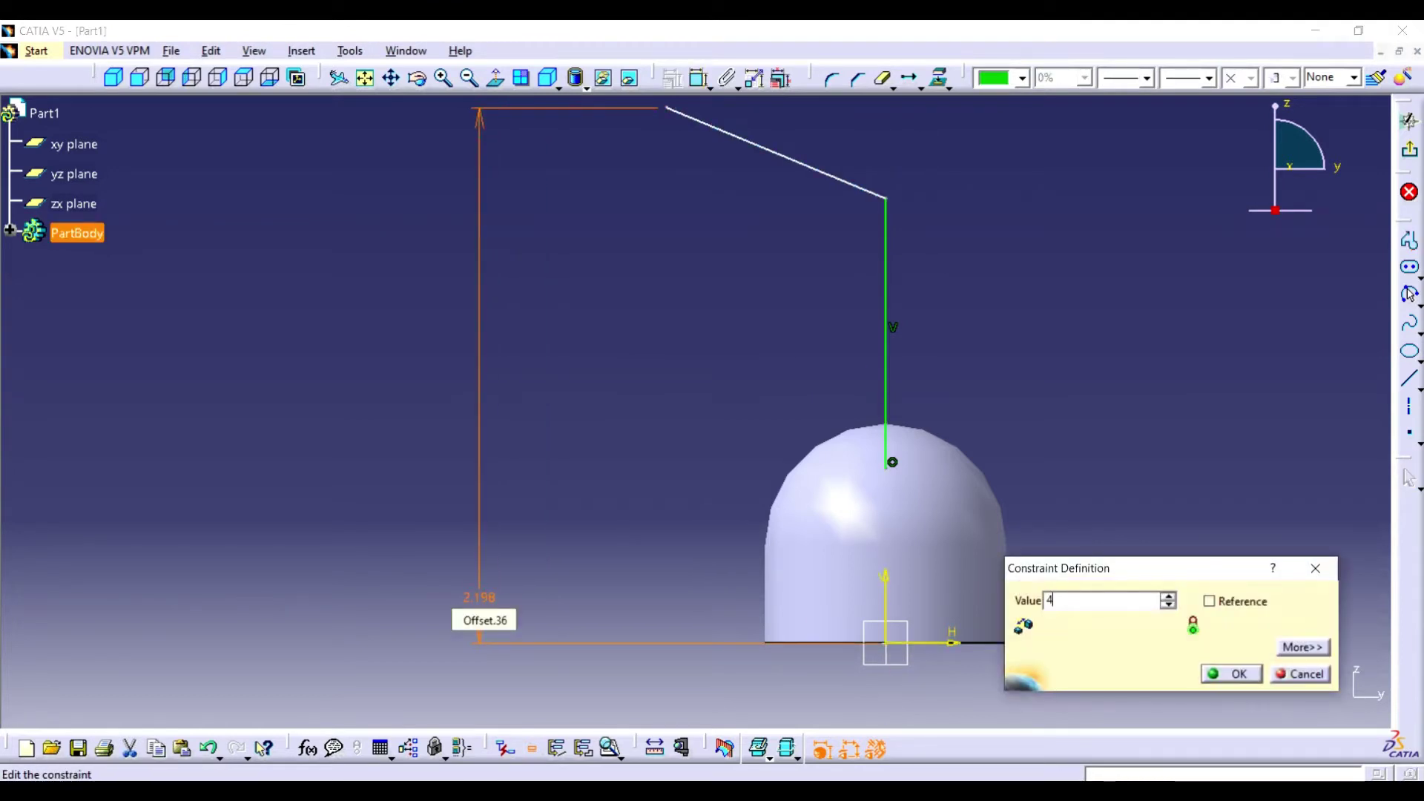
pyautogui.write('.9')
pyautogui.press('Return')
# Constrain the angle between the two lines to 140° and exit the sketch
pyautogui.moveTo(878, 186); pyautogui.dragTo(695, 412, button='middle')
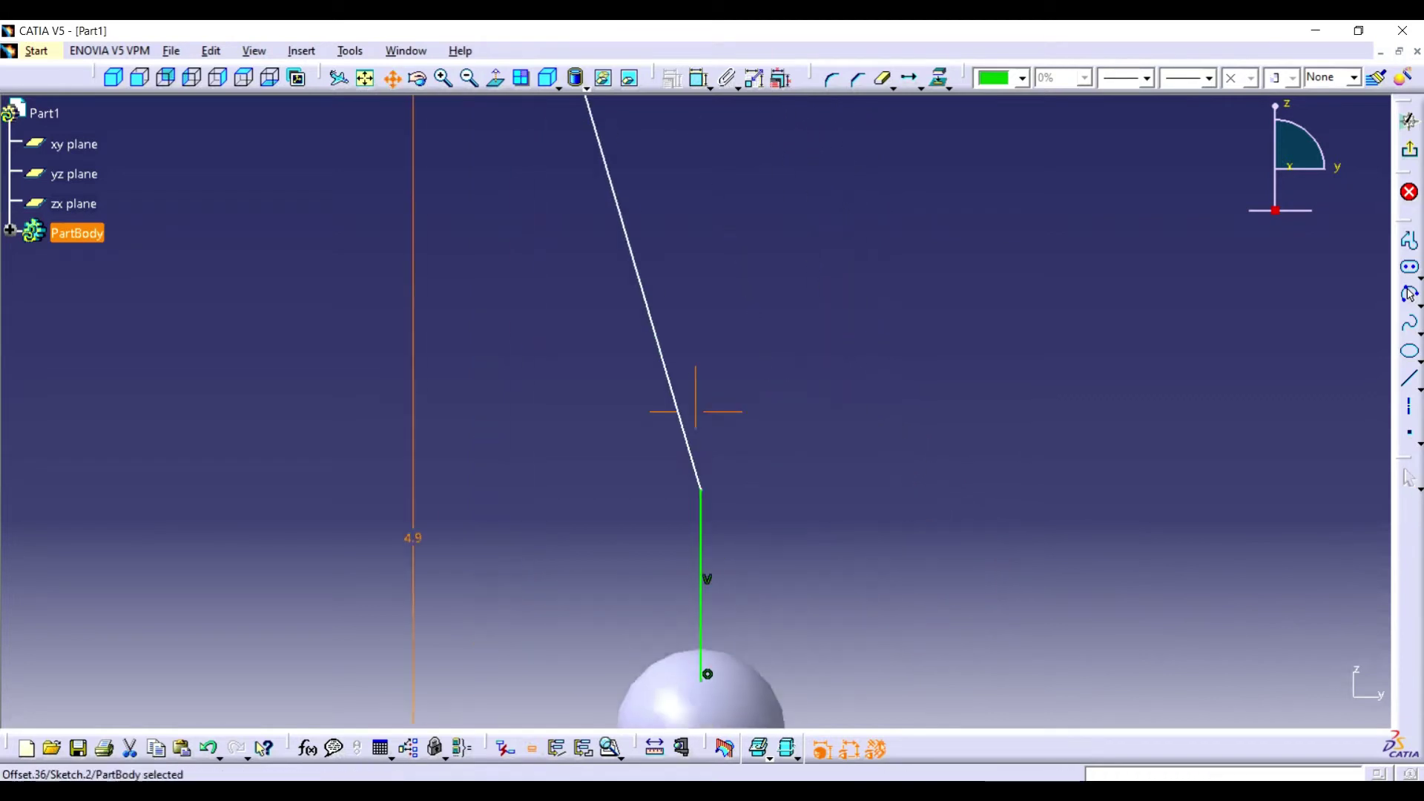
pyautogui.click(697, 78)
pyautogui.click(701, 534)
pyautogui.click(679, 415)
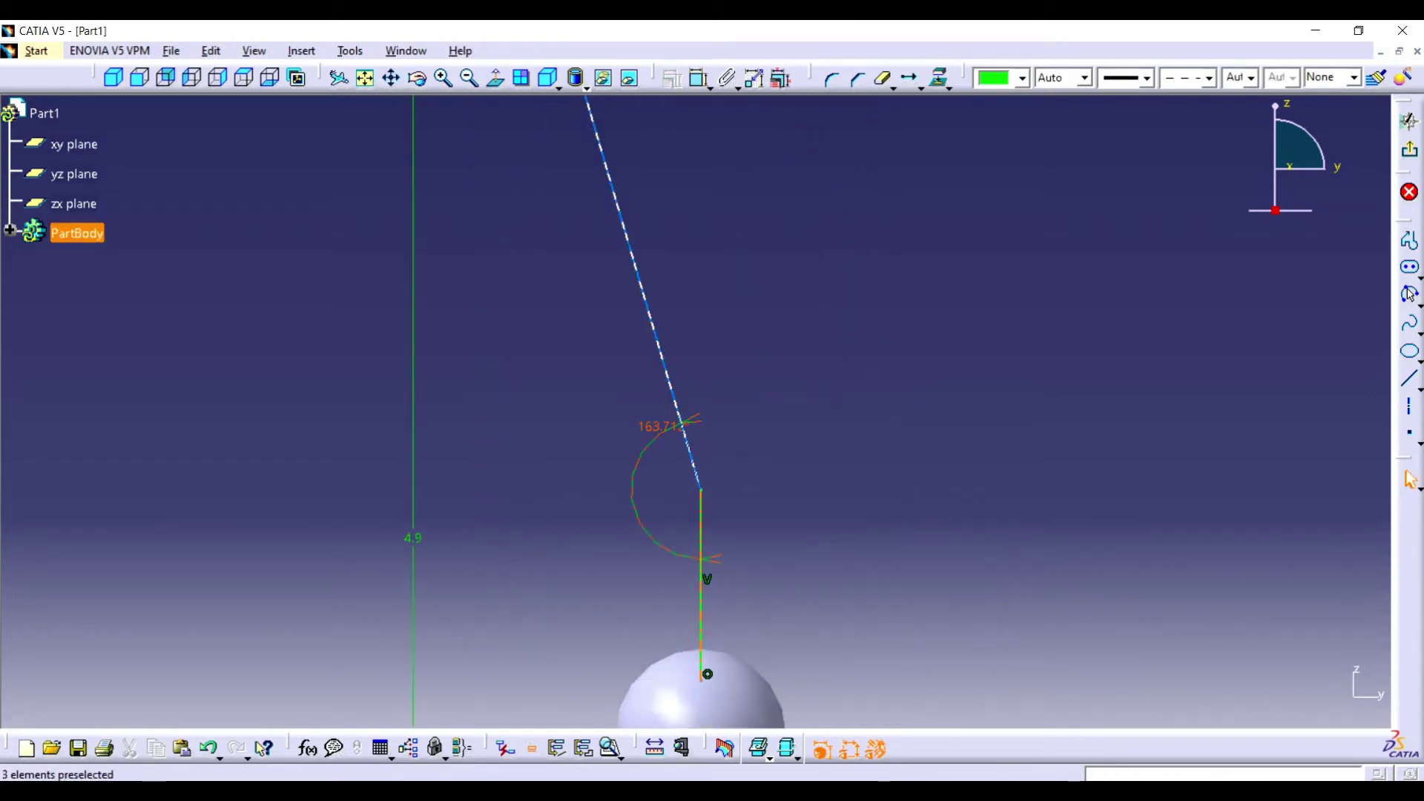
pyautogui.doubleClick(644, 454)
pyautogui.write('0')
pyautogui.press('Return')
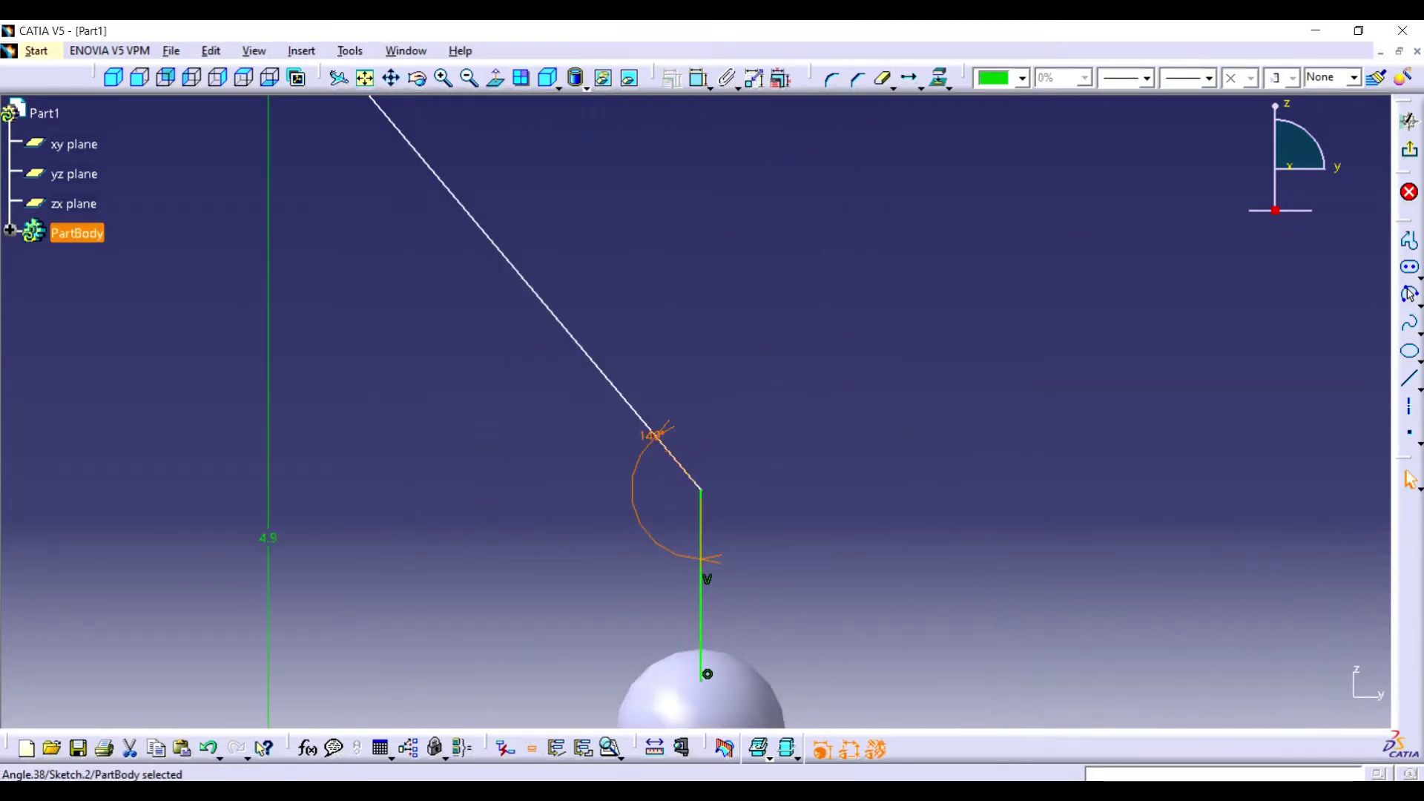
pyautogui.click(468, 78)
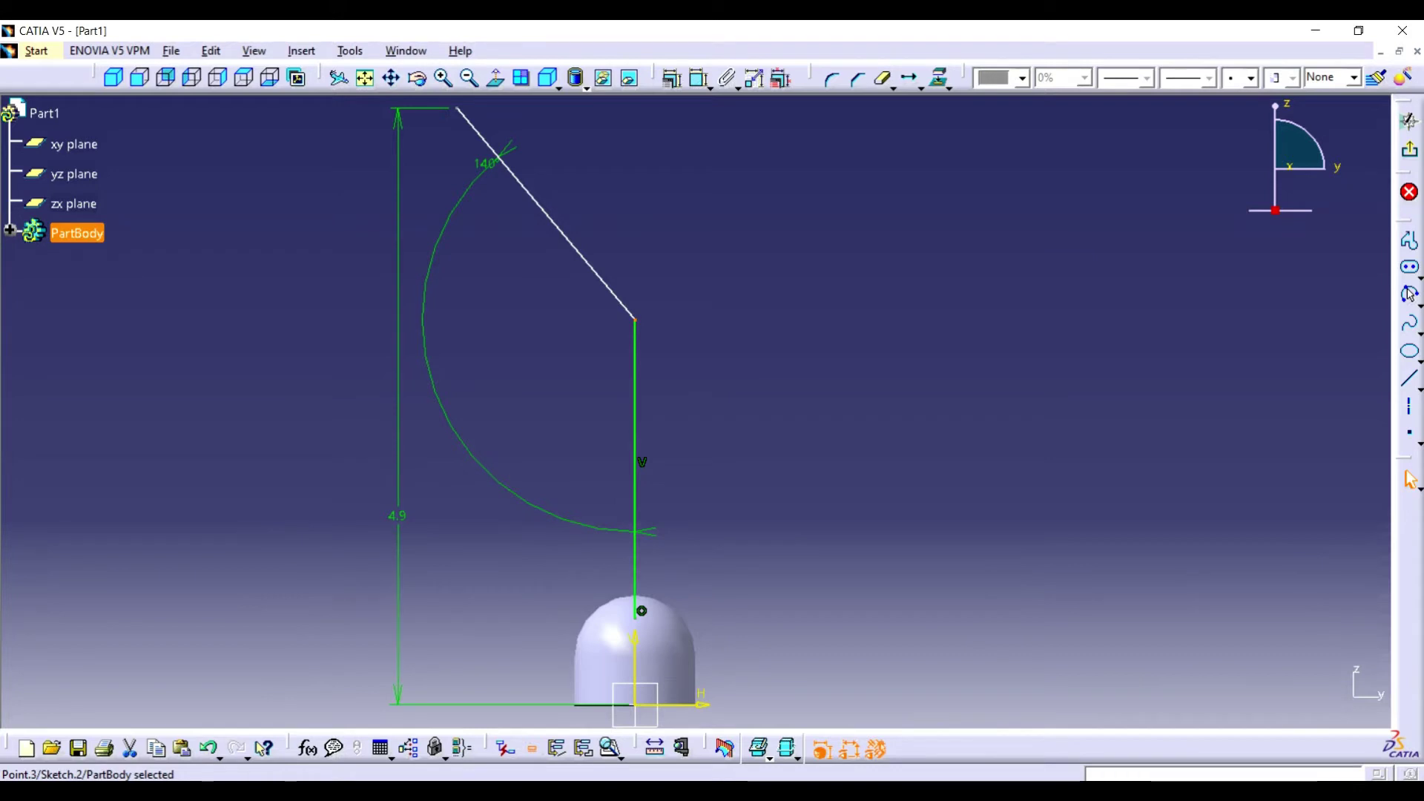
pyautogui.click(1410, 121)
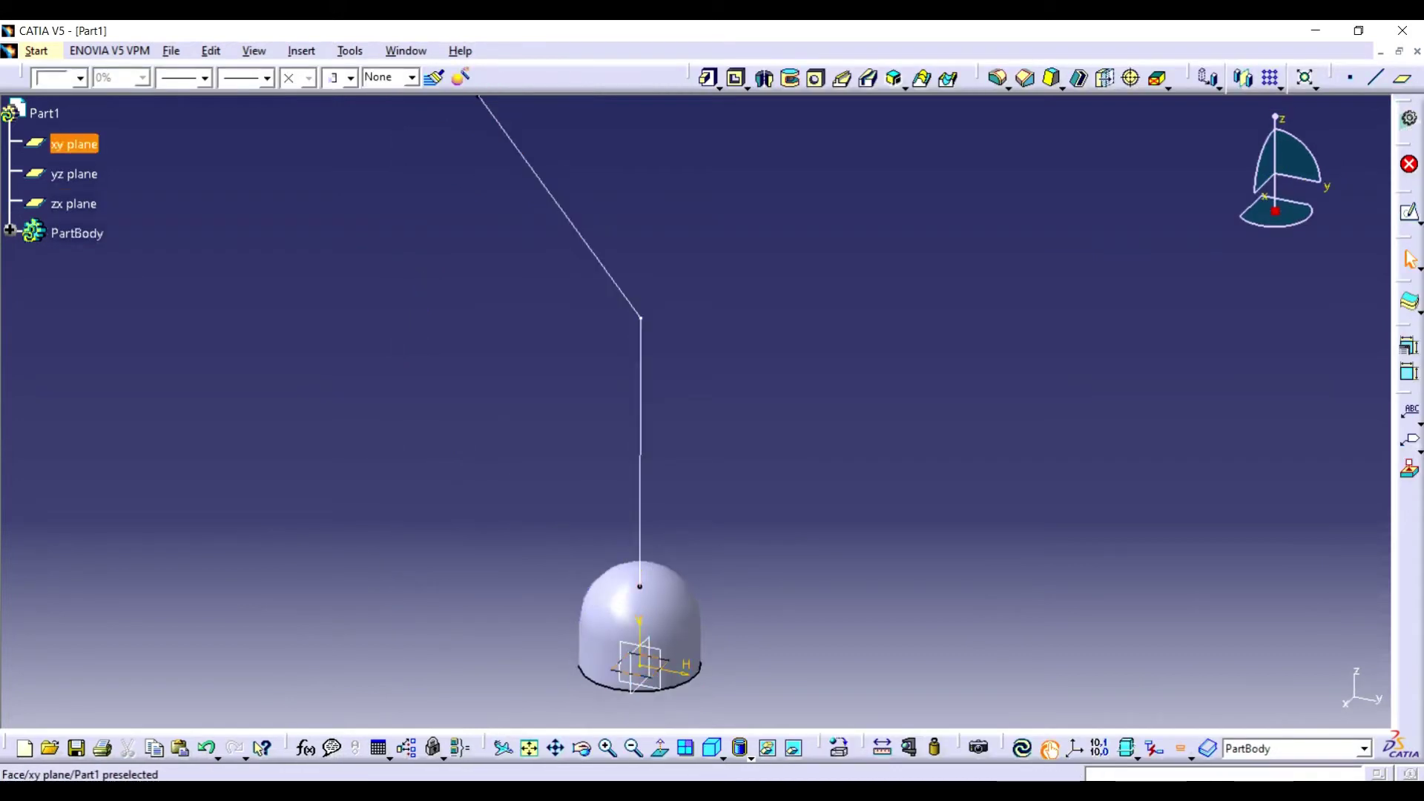
# Sketch a circle of radius 0.15 at the origin on the xy plane
pyautogui.click(1409, 213)
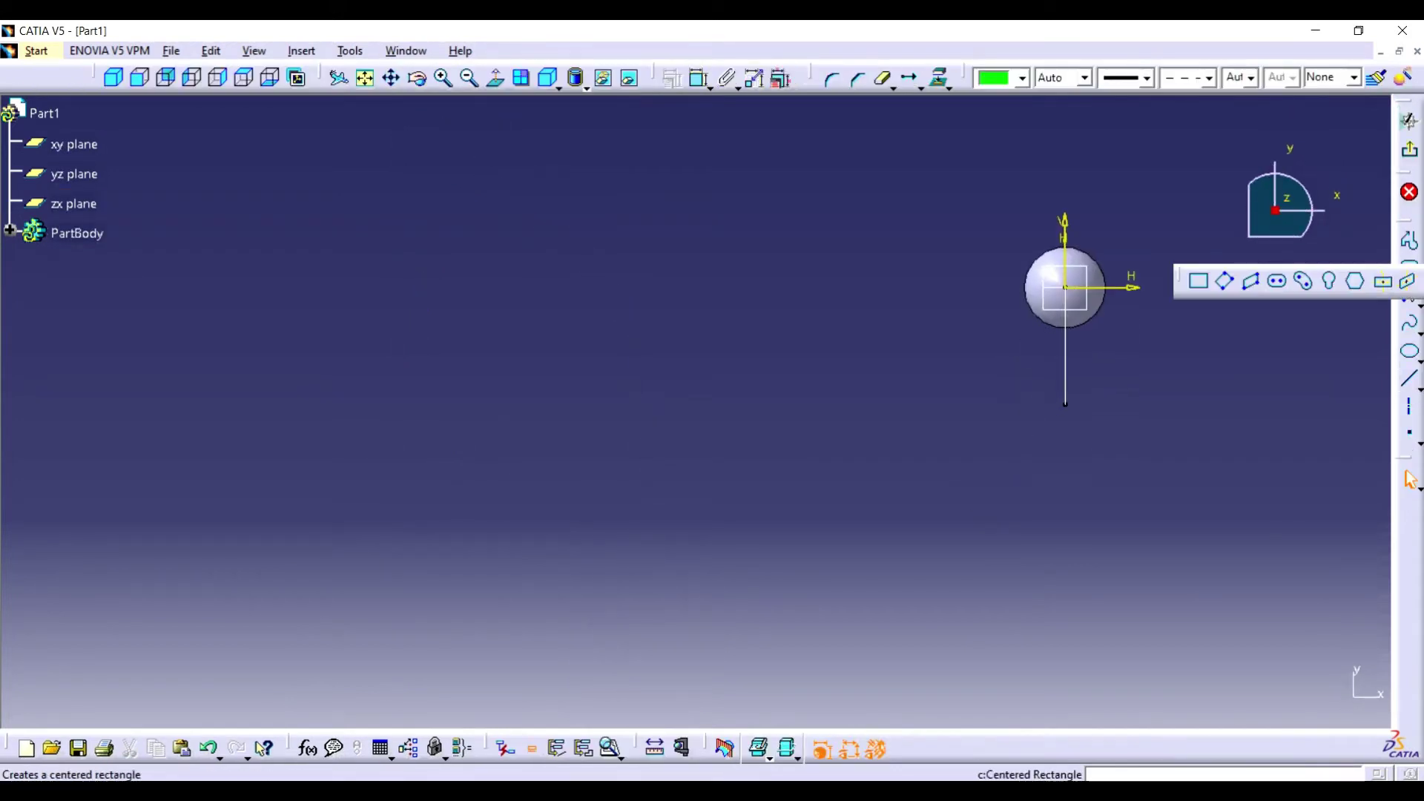
pyautogui.click(1411, 296)
pyautogui.click(1248, 308)
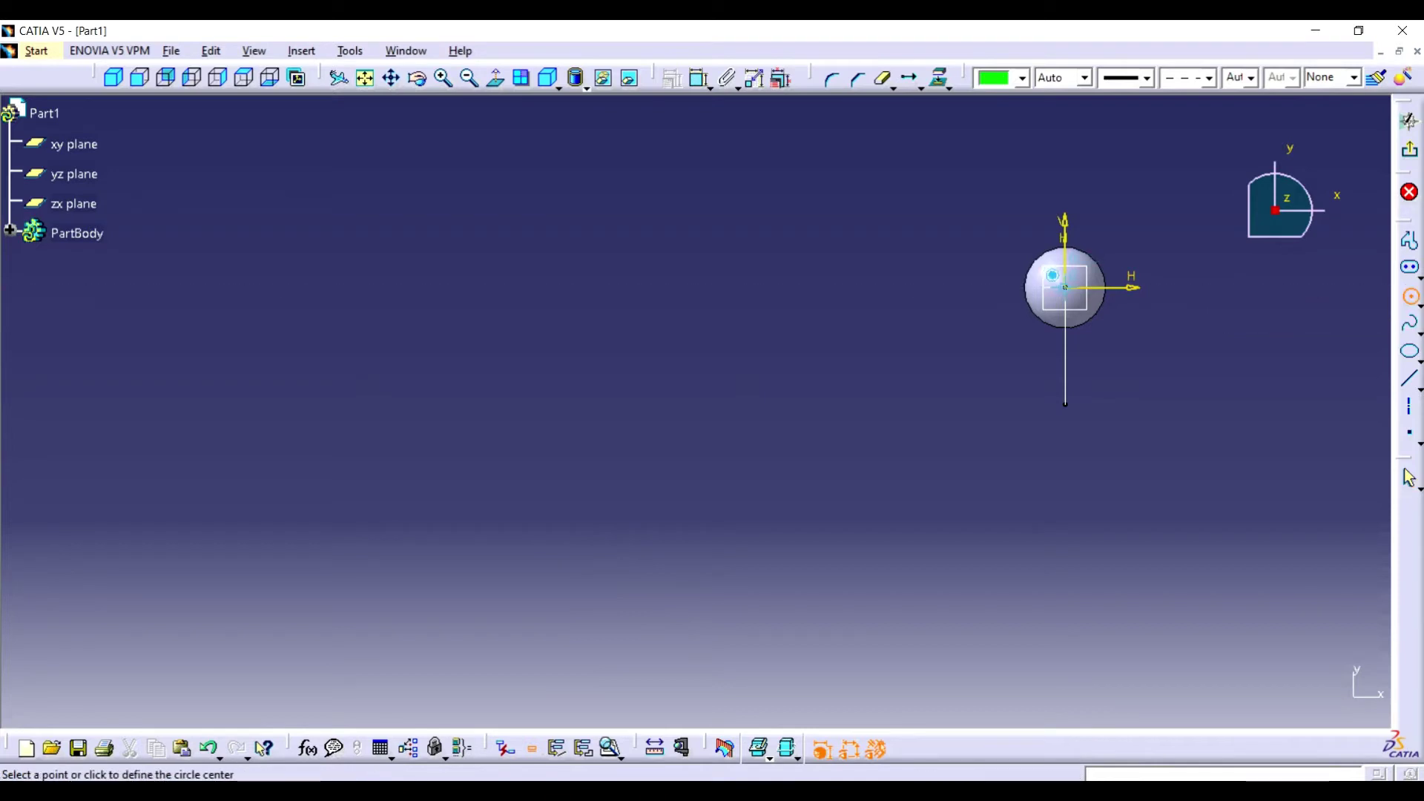
pyautogui.click(1066, 287)
pyautogui.click(1134, 286)
pyautogui.click(698, 77)
pyautogui.click(883, 412)
pyautogui.doubleClick(883, 412)
pyautogui.write('0.15')
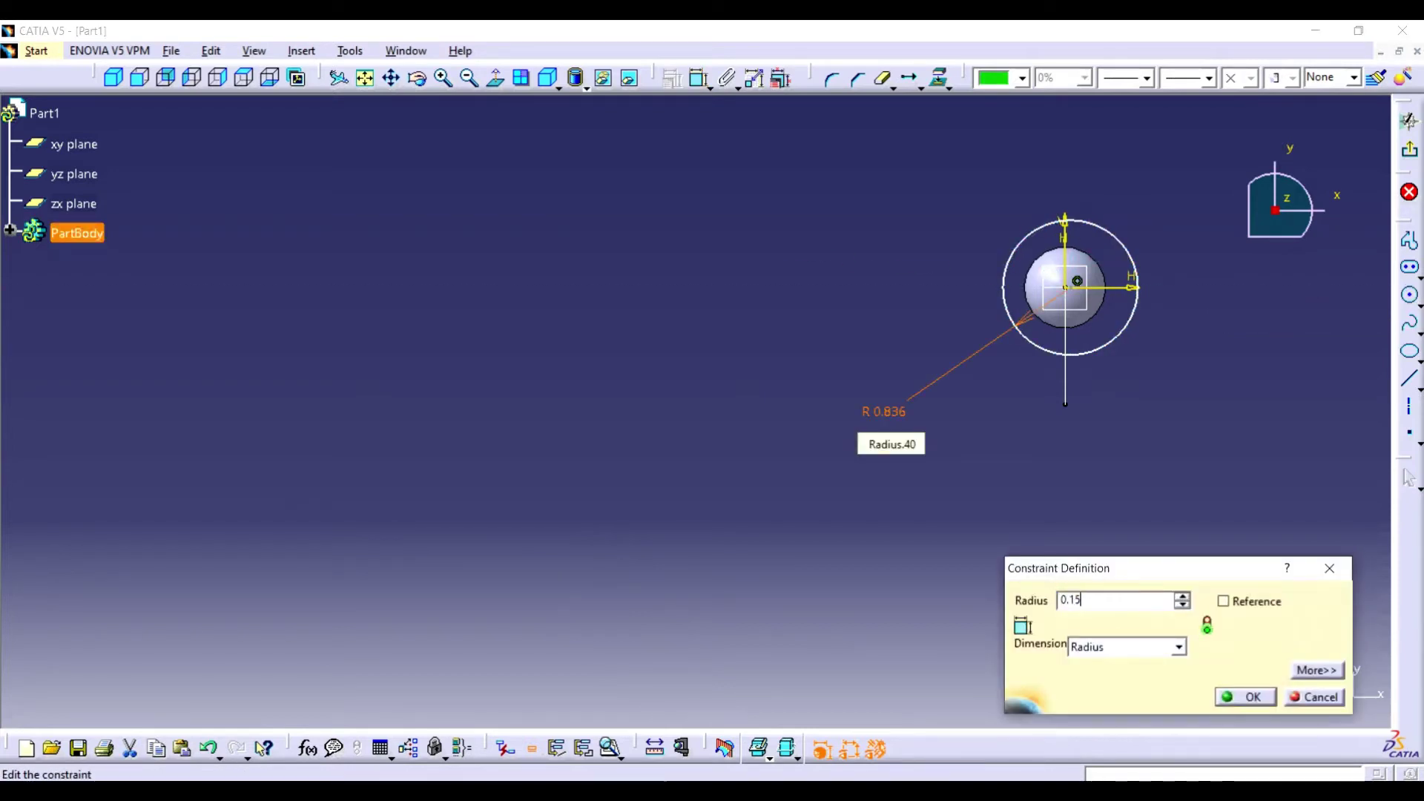
pyautogui.press('Return')
pyautogui.click(1409, 121)
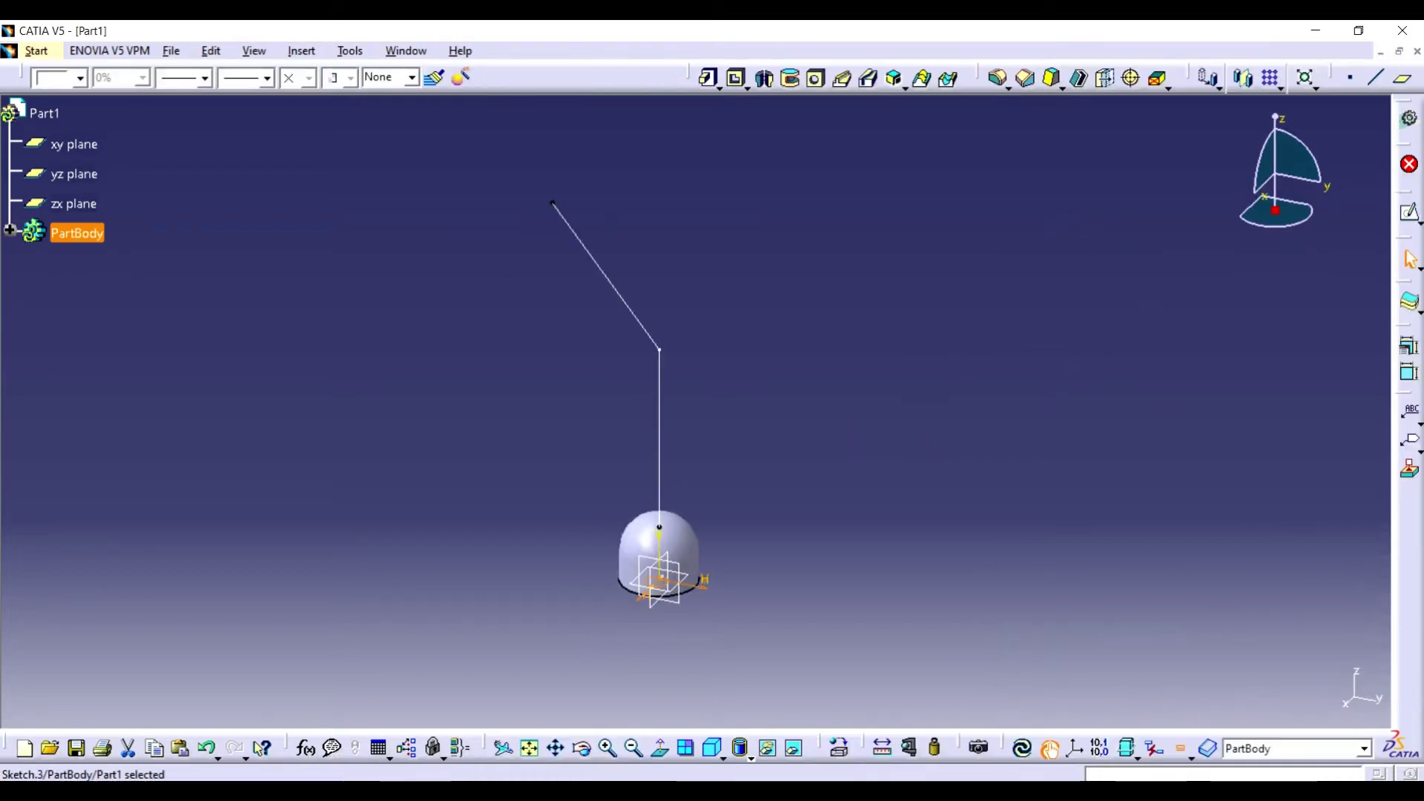
# Sweep the circle as a Rib along the centerline sketch to form the tube
pyautogui.click(842, 78)
pyautogui.click(659, 434)
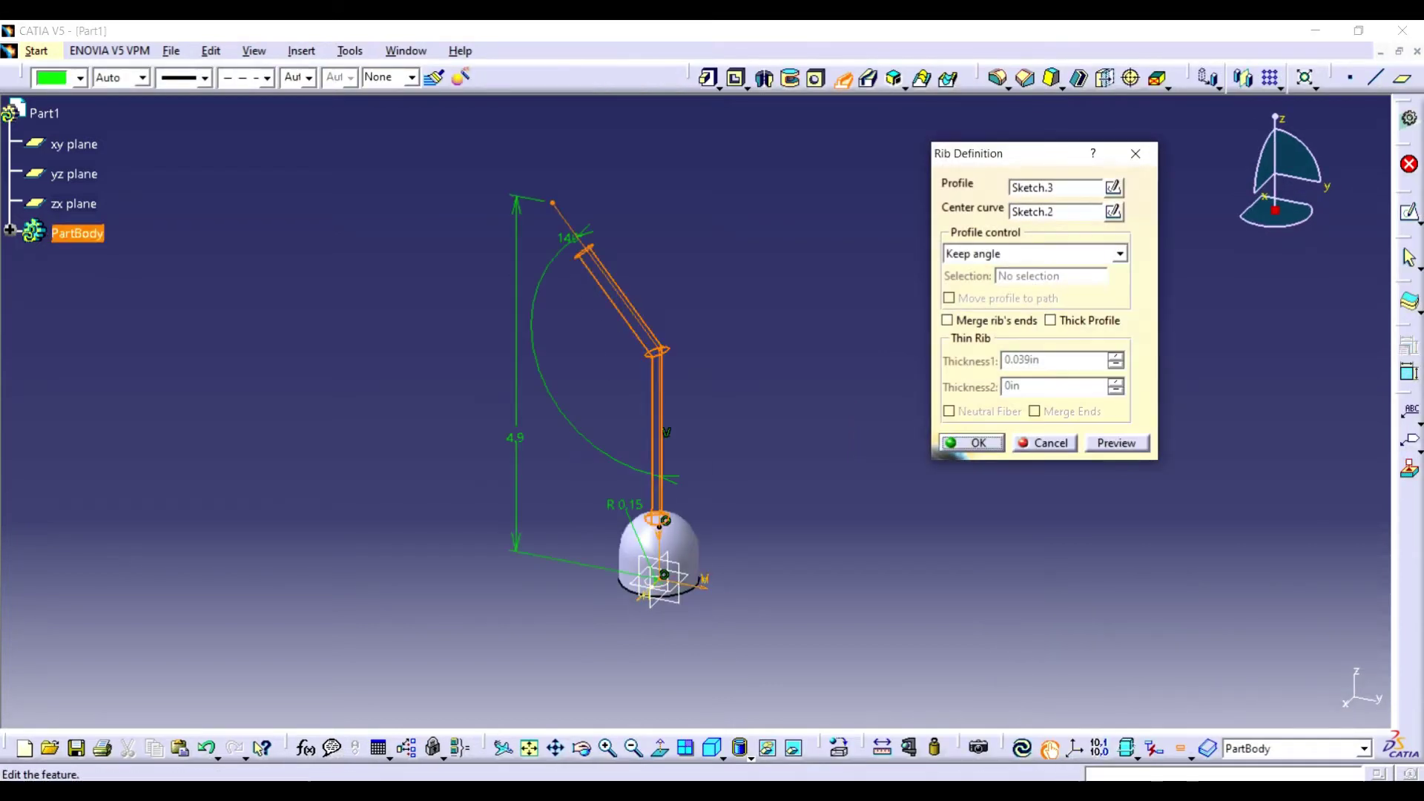
pyautogui.click(964, 444)
pyautogui.moveTo(653, 415); pyautogui.dragTo(756, 416)
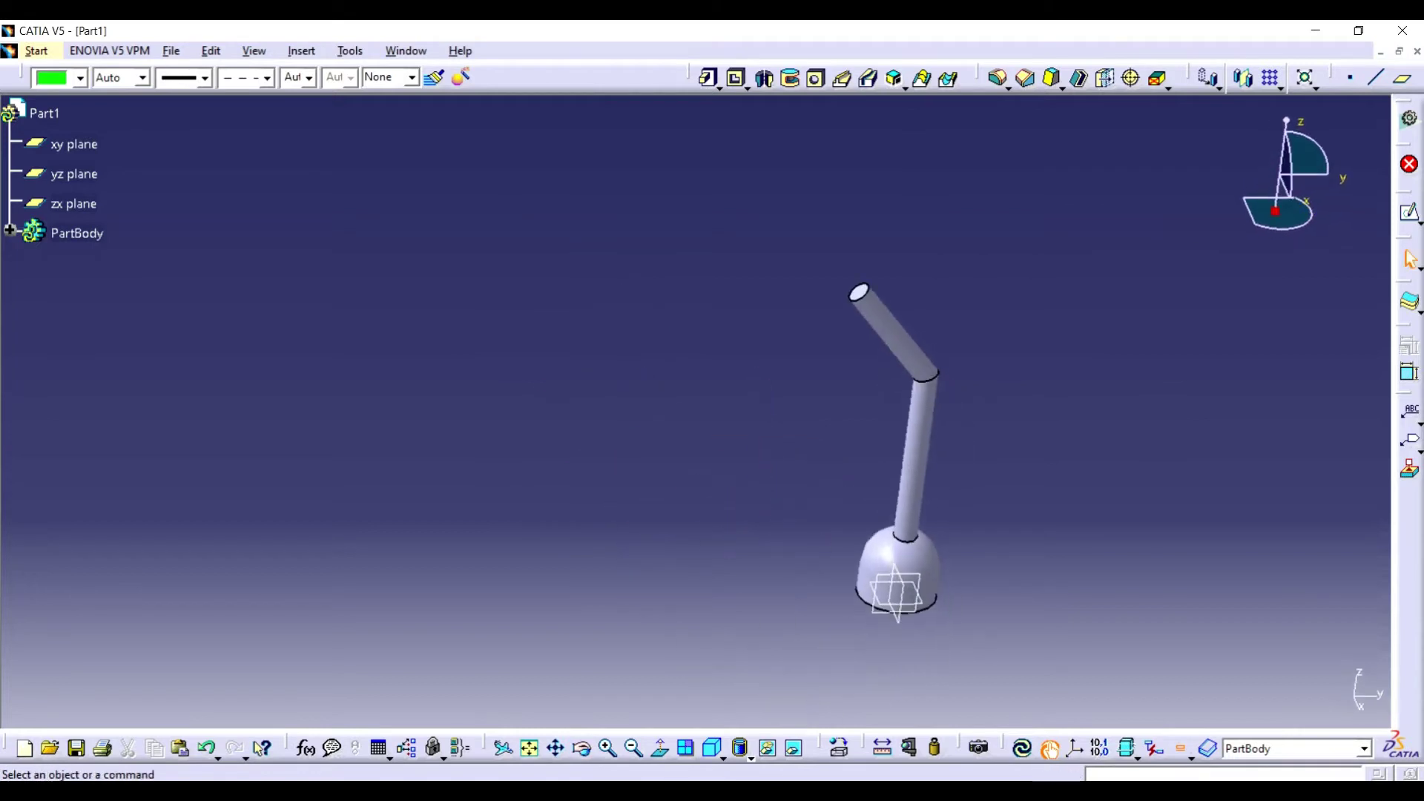
pyautogui.click(75, 174)
pyautogui.click(1409, 213)
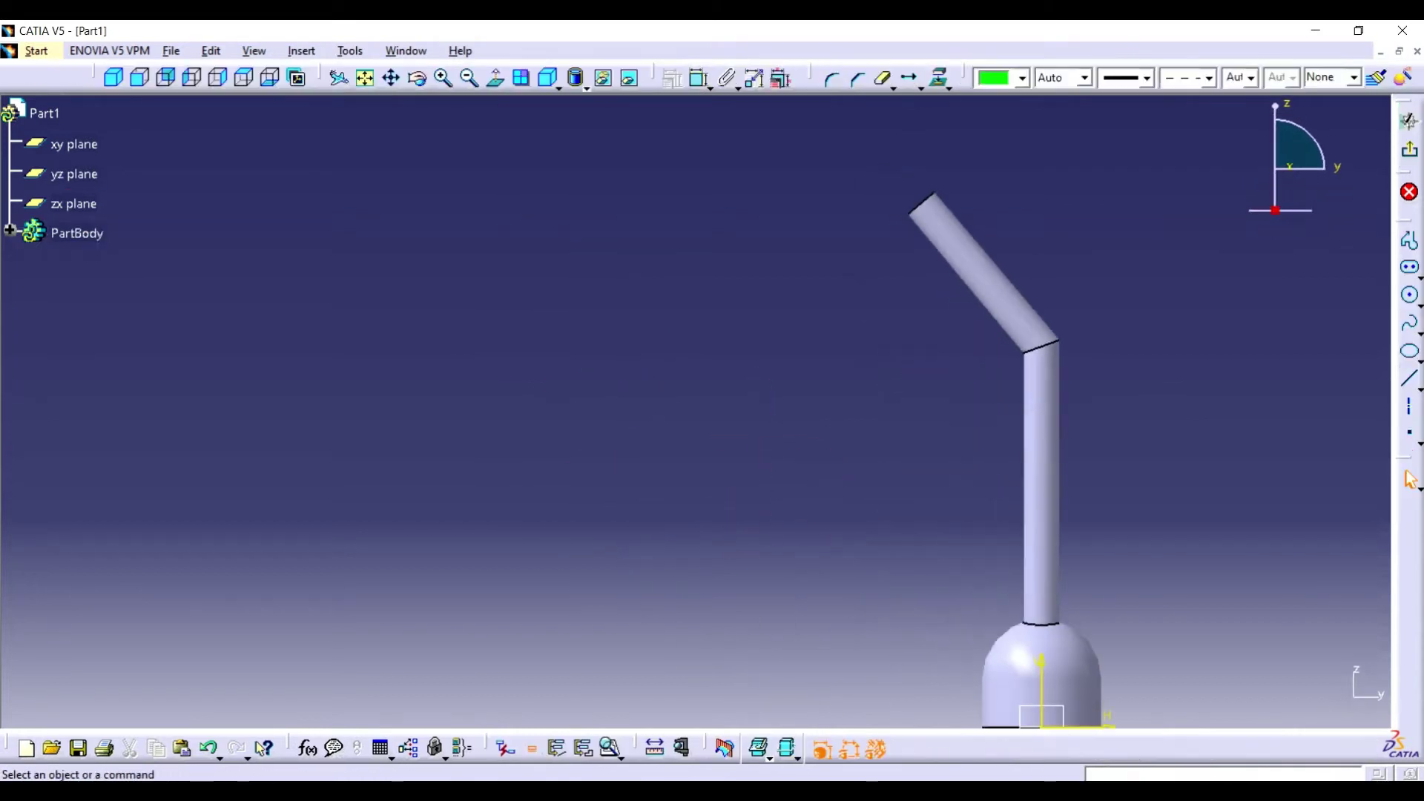
# Project the tube's top end edge into the new sketch
pyautogui.click(1409, 267)
pyautogui.click(921, 204)
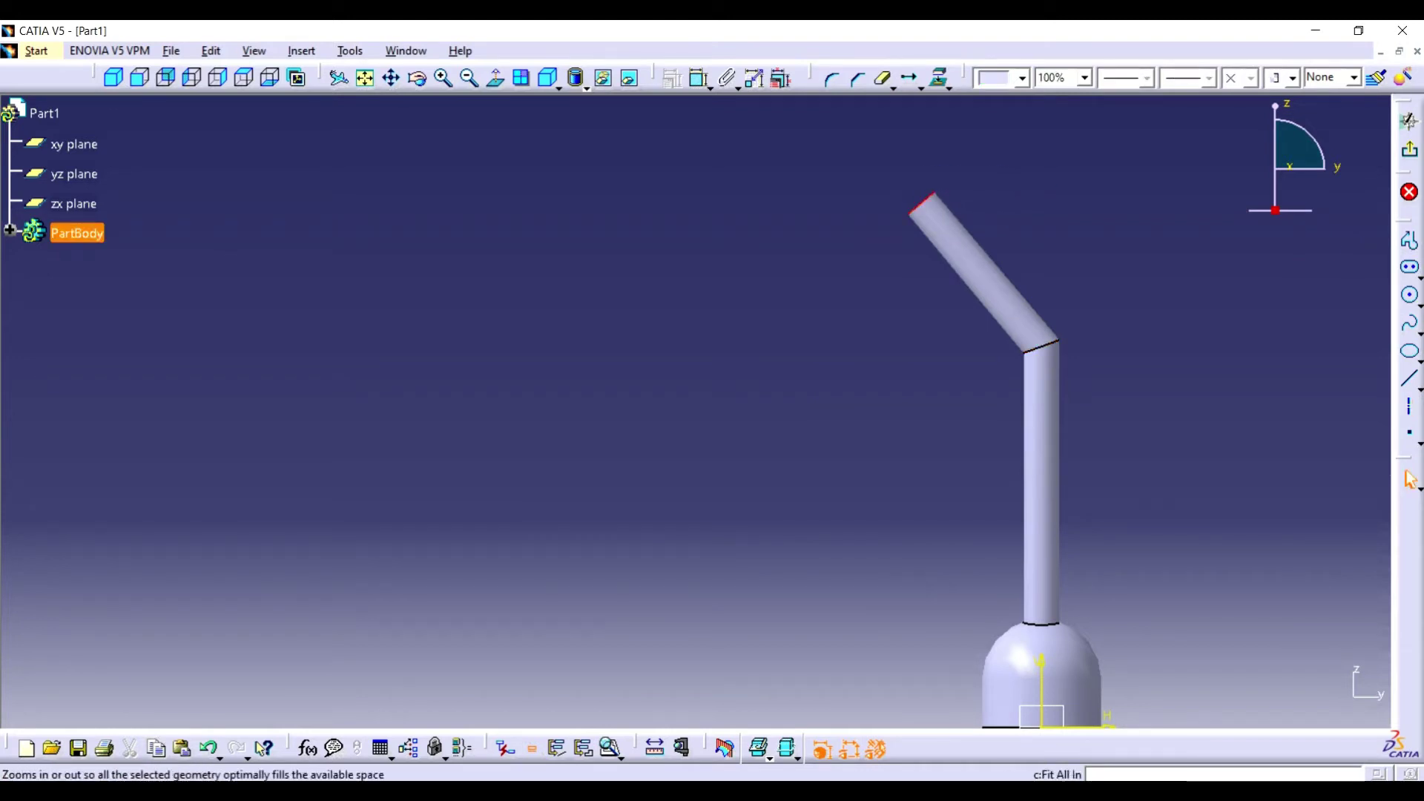
pyautogui.click(301, 51)
pyautogui.click(604, 248)
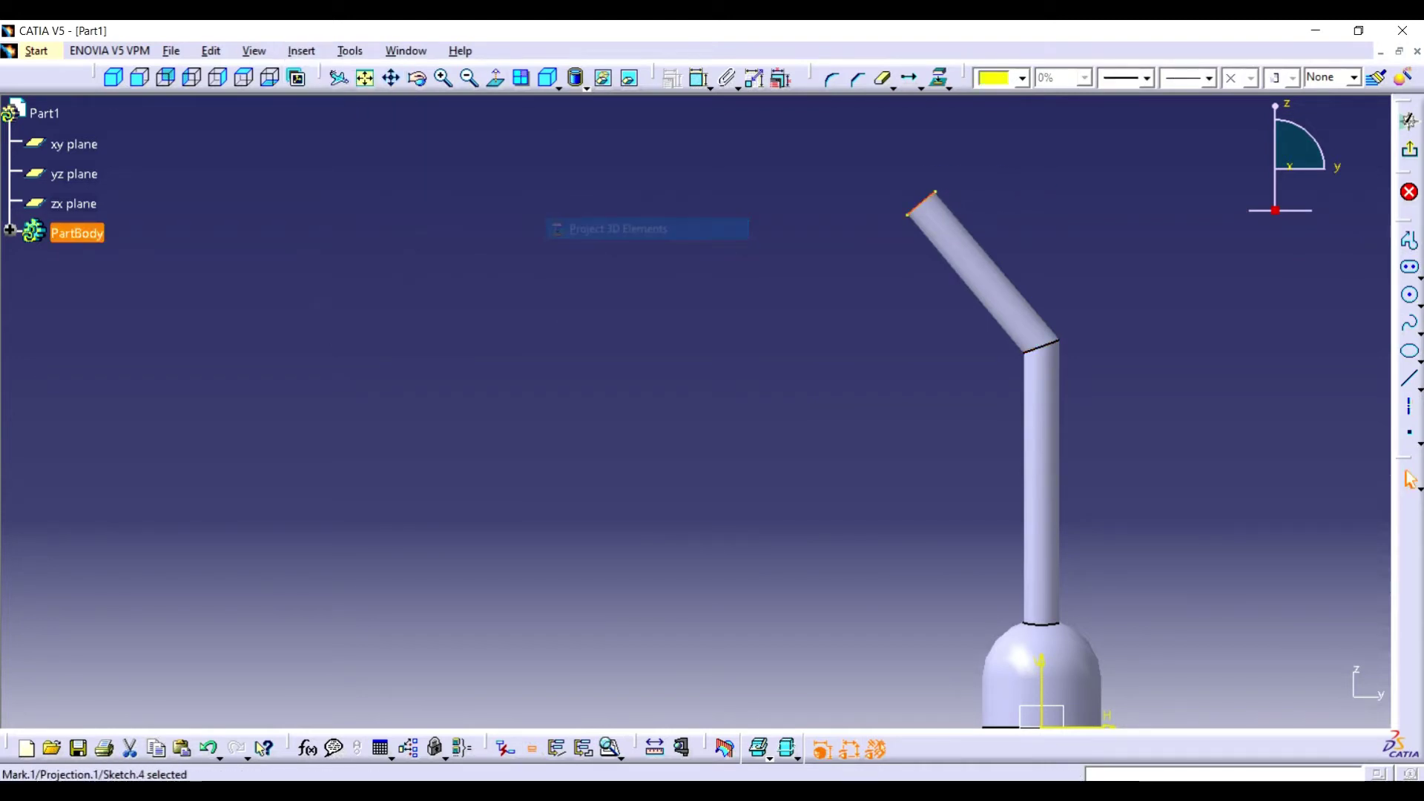
# Draw a line, constrain it to 0.4 long and 0.15 from the projected edge
pyautogui.click(442, 77)
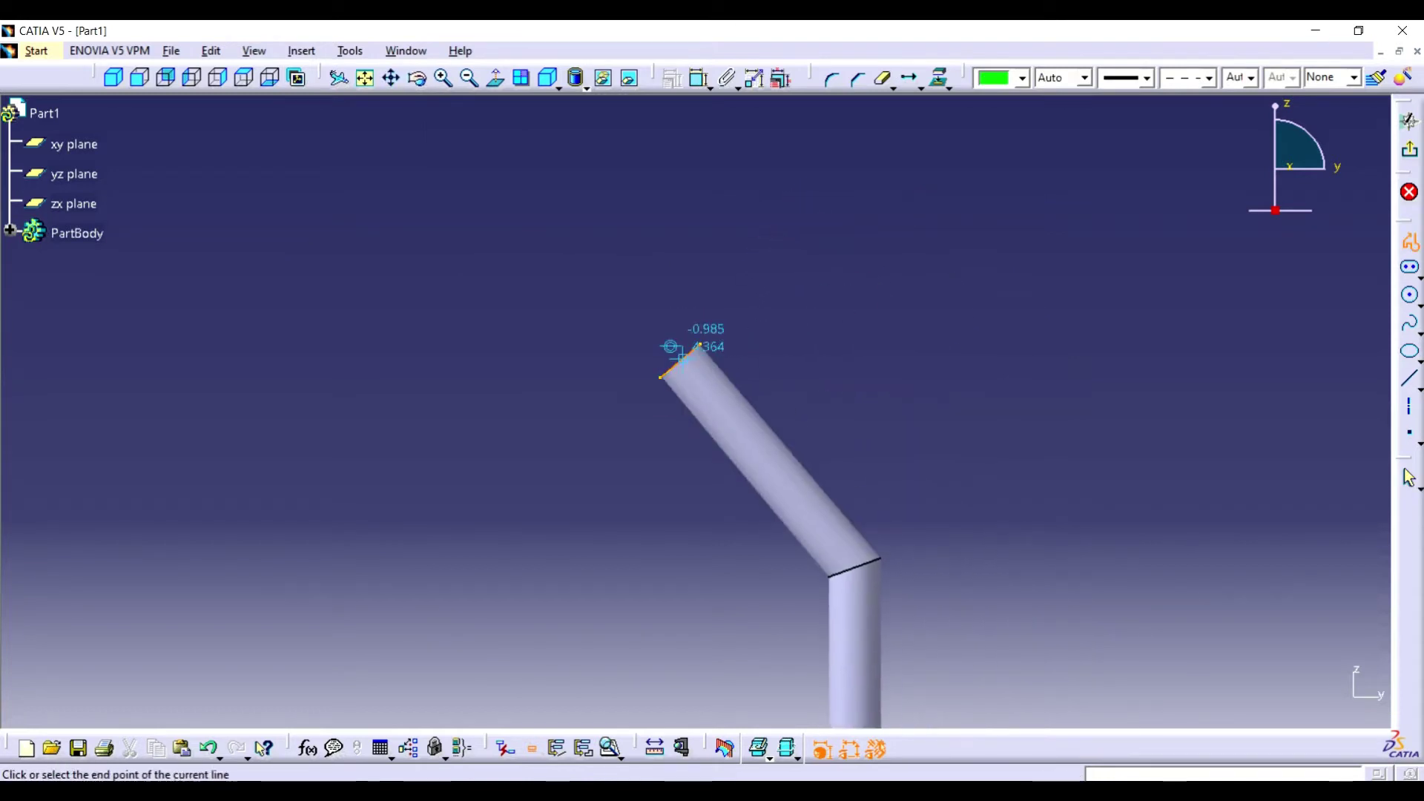
pyautogui.click(698, 78)
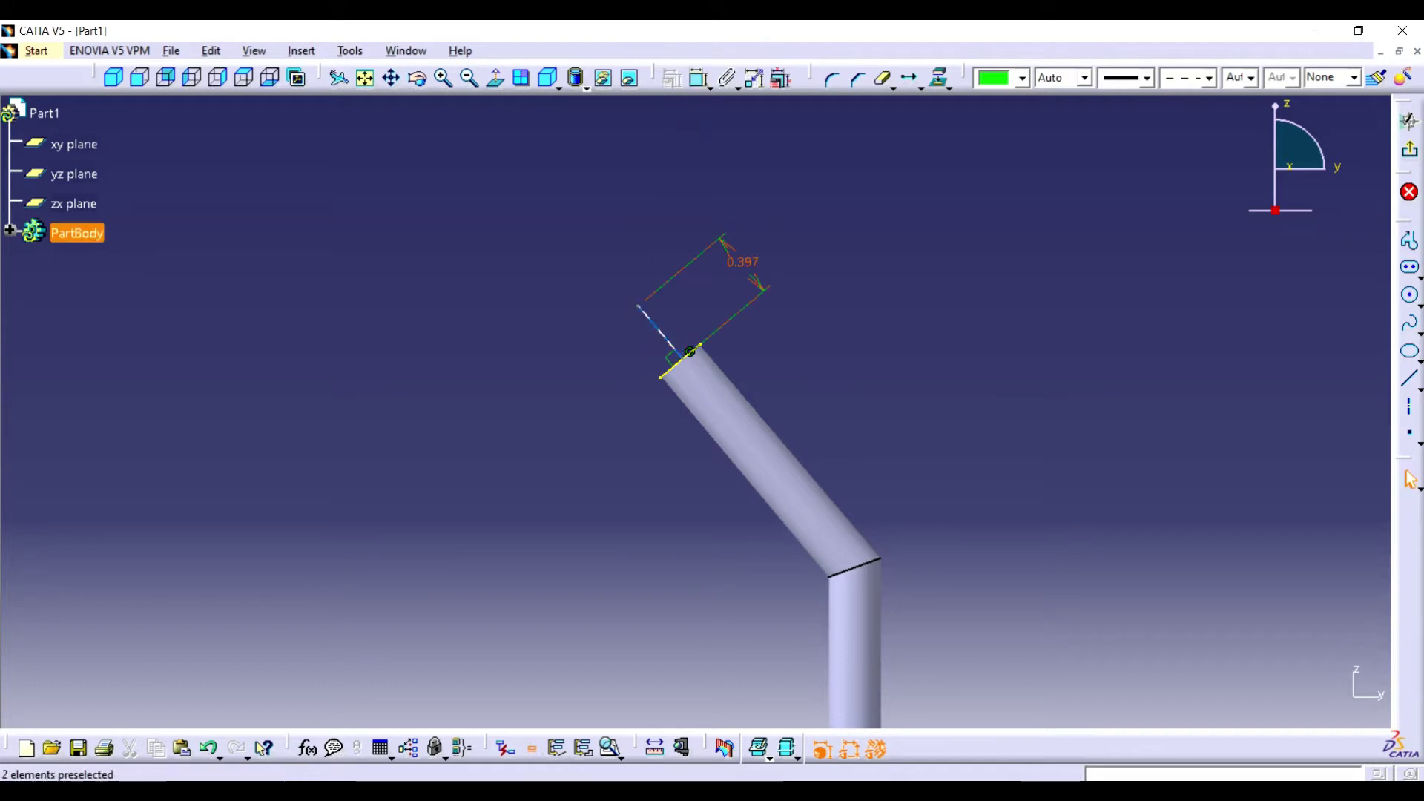
pyautogui.doubleClick(755, 281)
pyautogui.write('4')
pyautogui.press('Return')
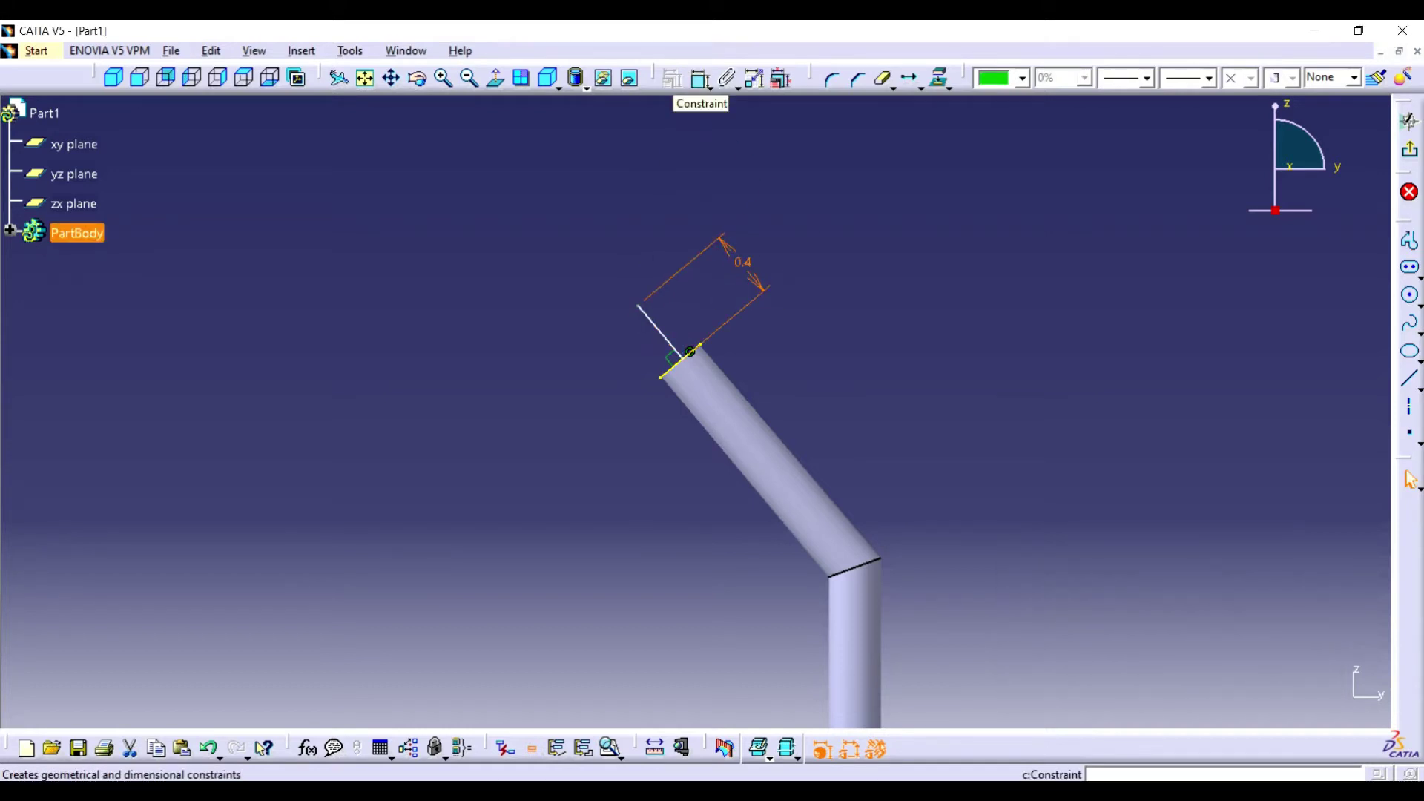
pyautogui.click(700, 78)
pyautogui.click(624, 338)
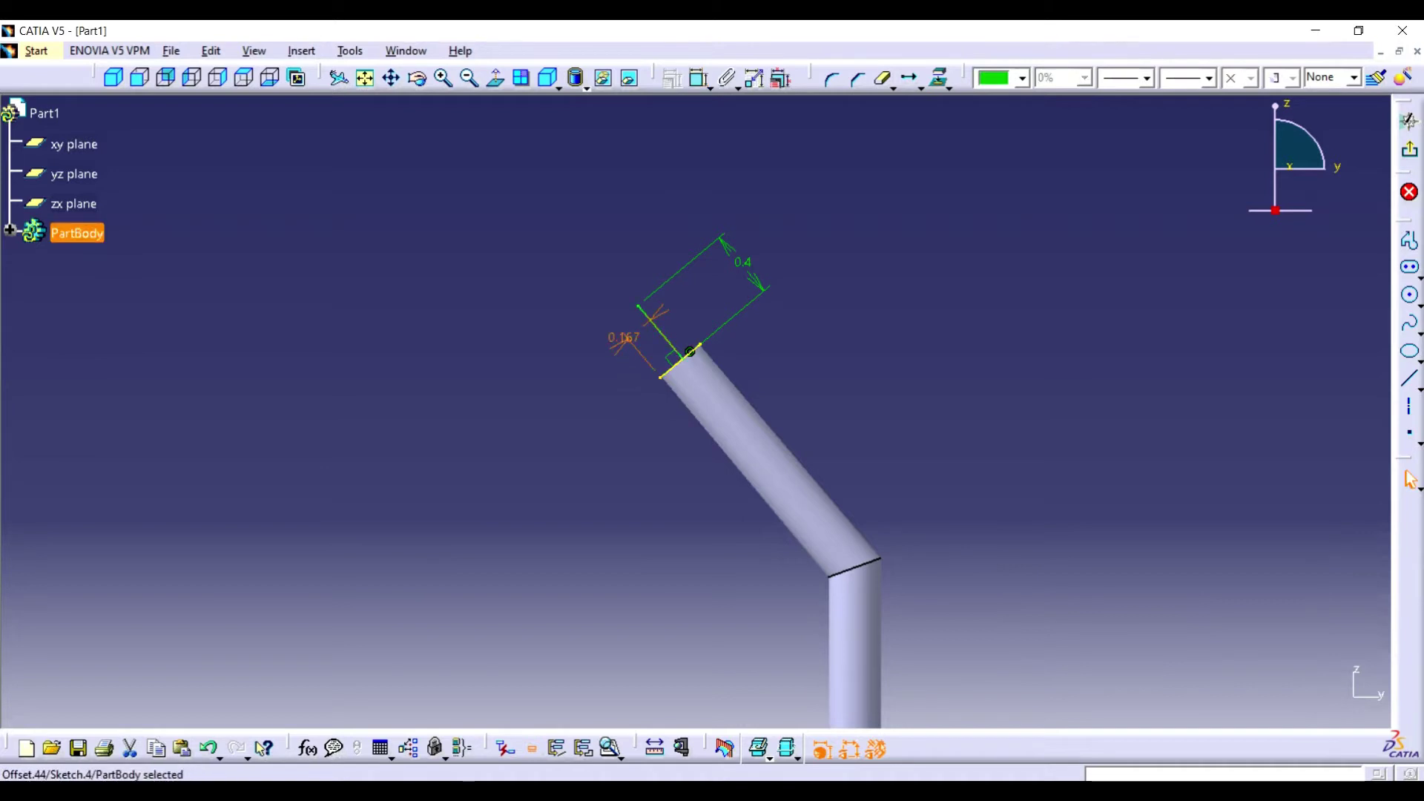
pyautogui.doubleClick(625, 337)
pyautogui.write('0.')
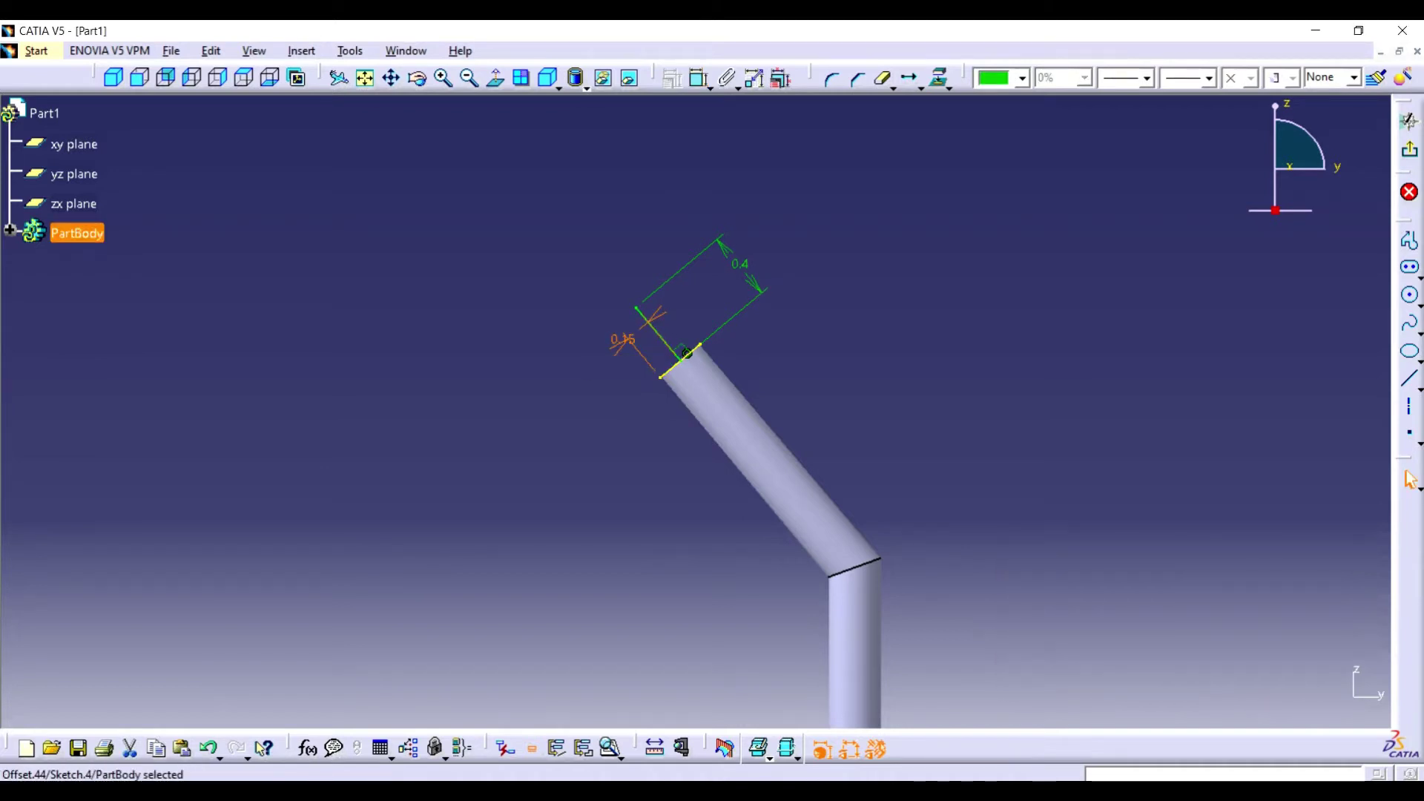
# Draw a three-point arc between the line's ends and make it tangent
pyautogui.click(1415, 301)
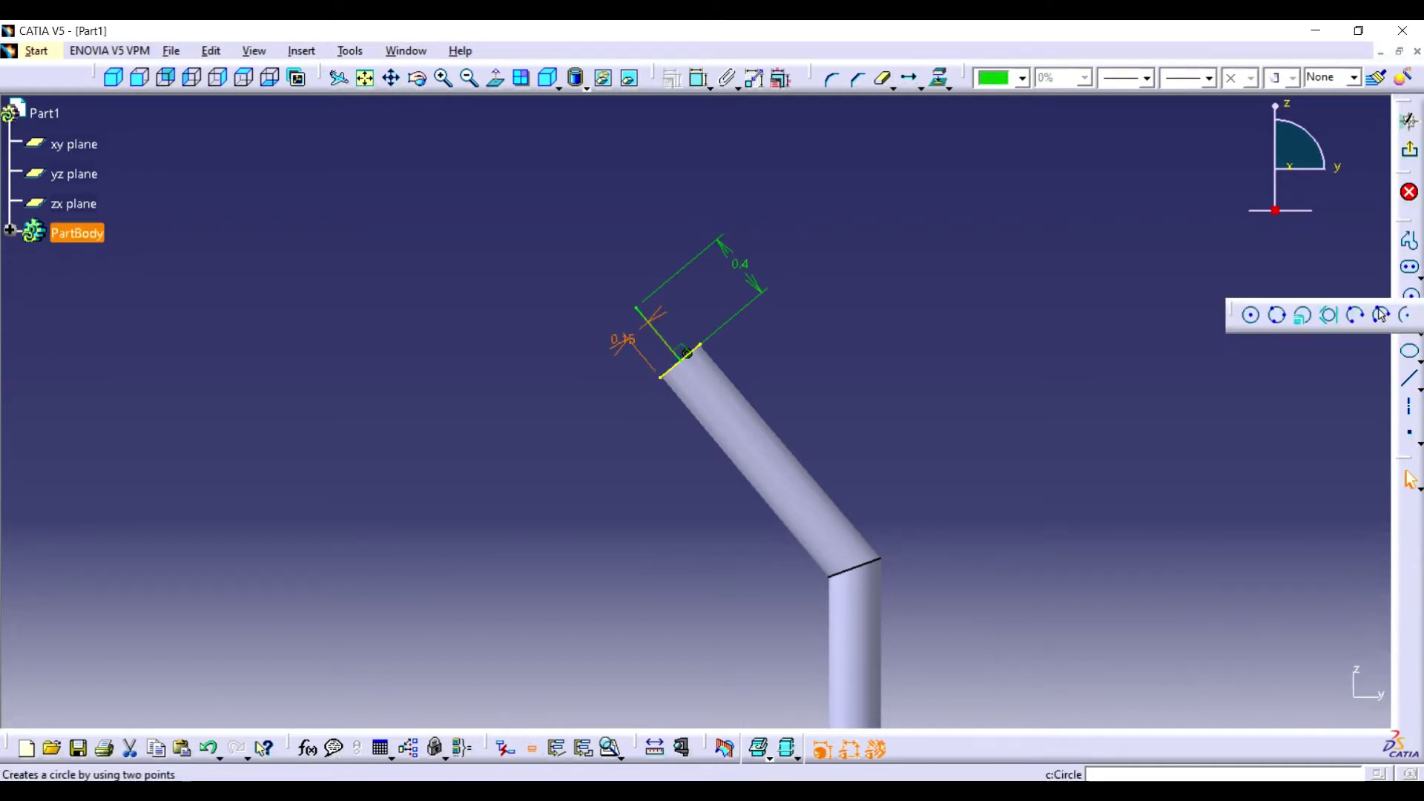
pyautogui.click(1383, 316)
pyautogui.click(686, 353)
pyautogui.click(636, 308)
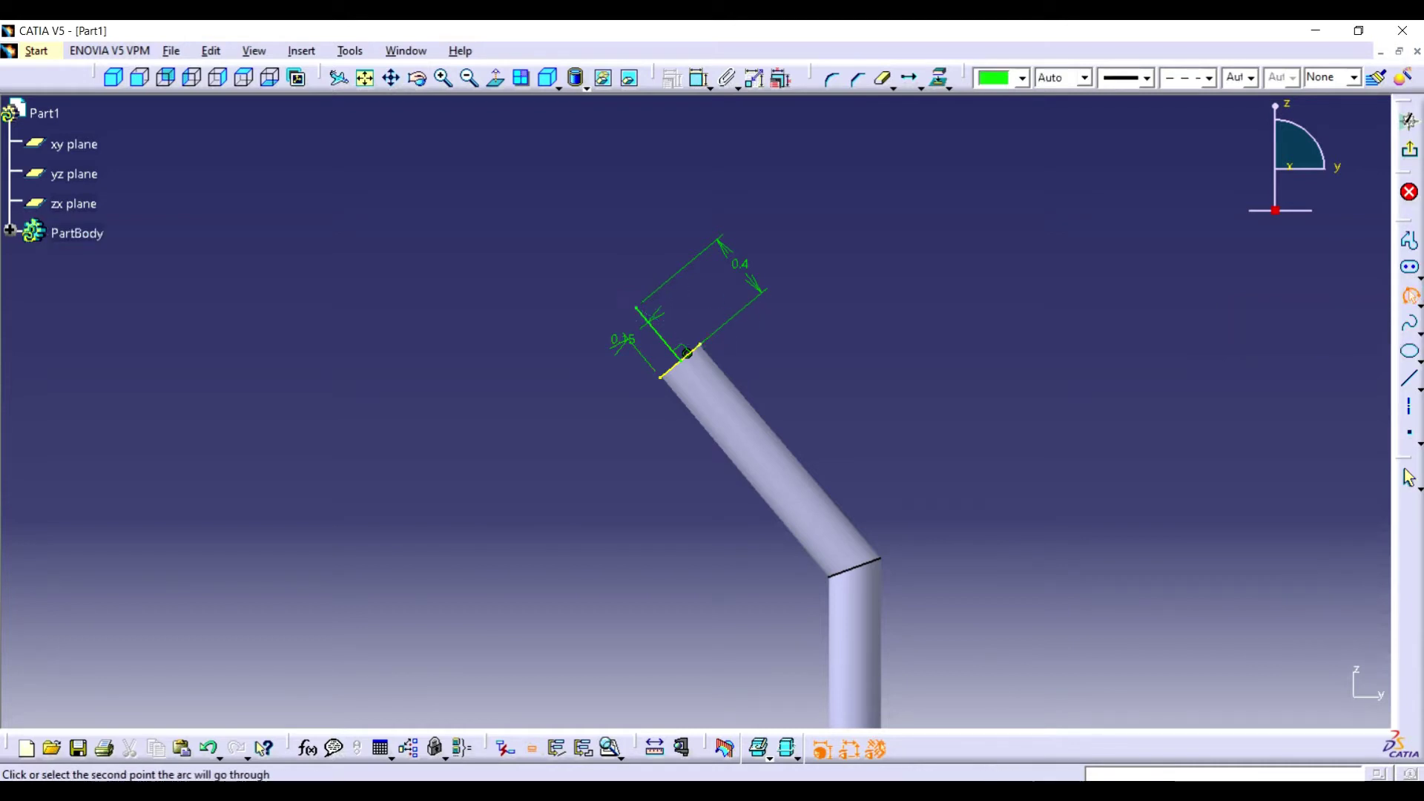
pyautogui.click(700, 307)
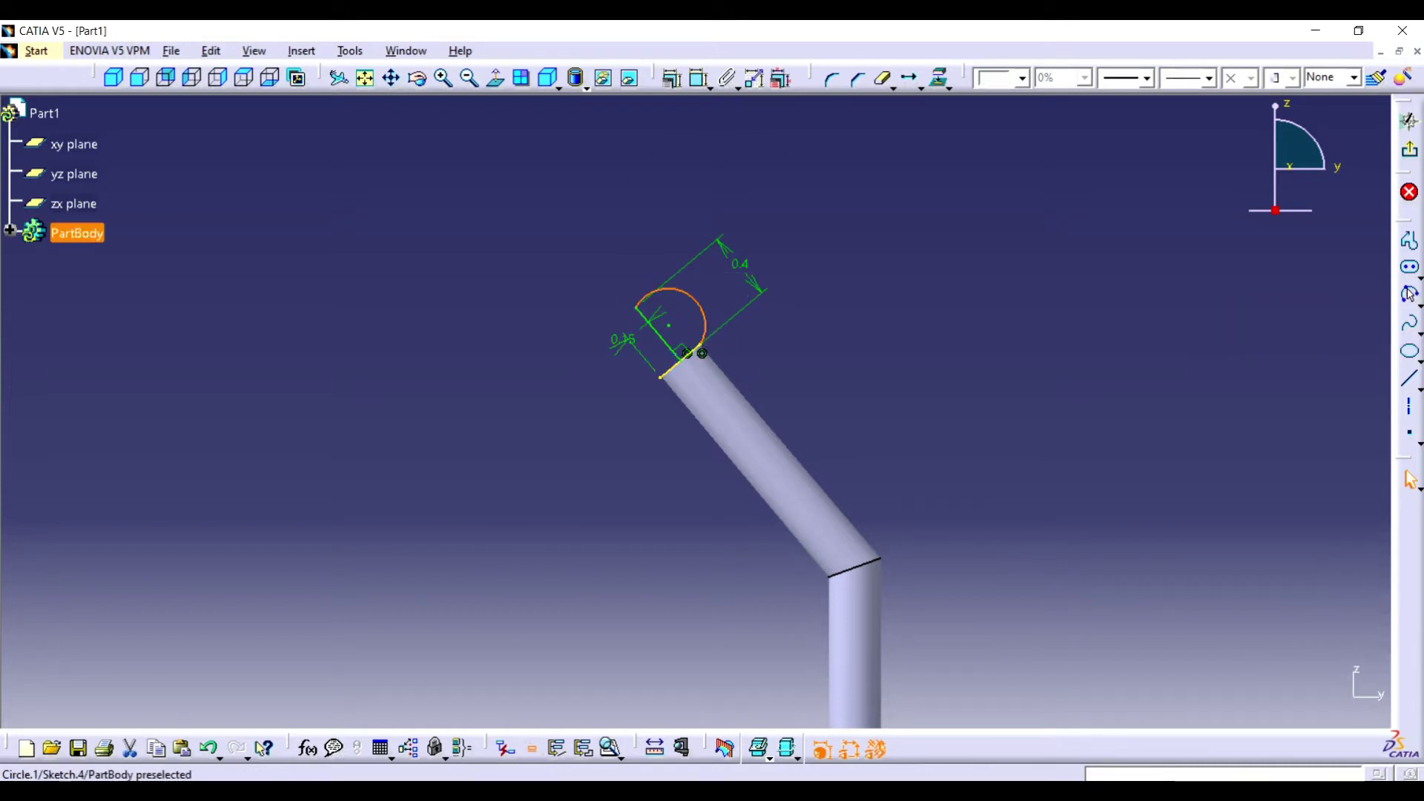
pyautogui.click(1409, 294)
pyautogui.click(1325, 198)
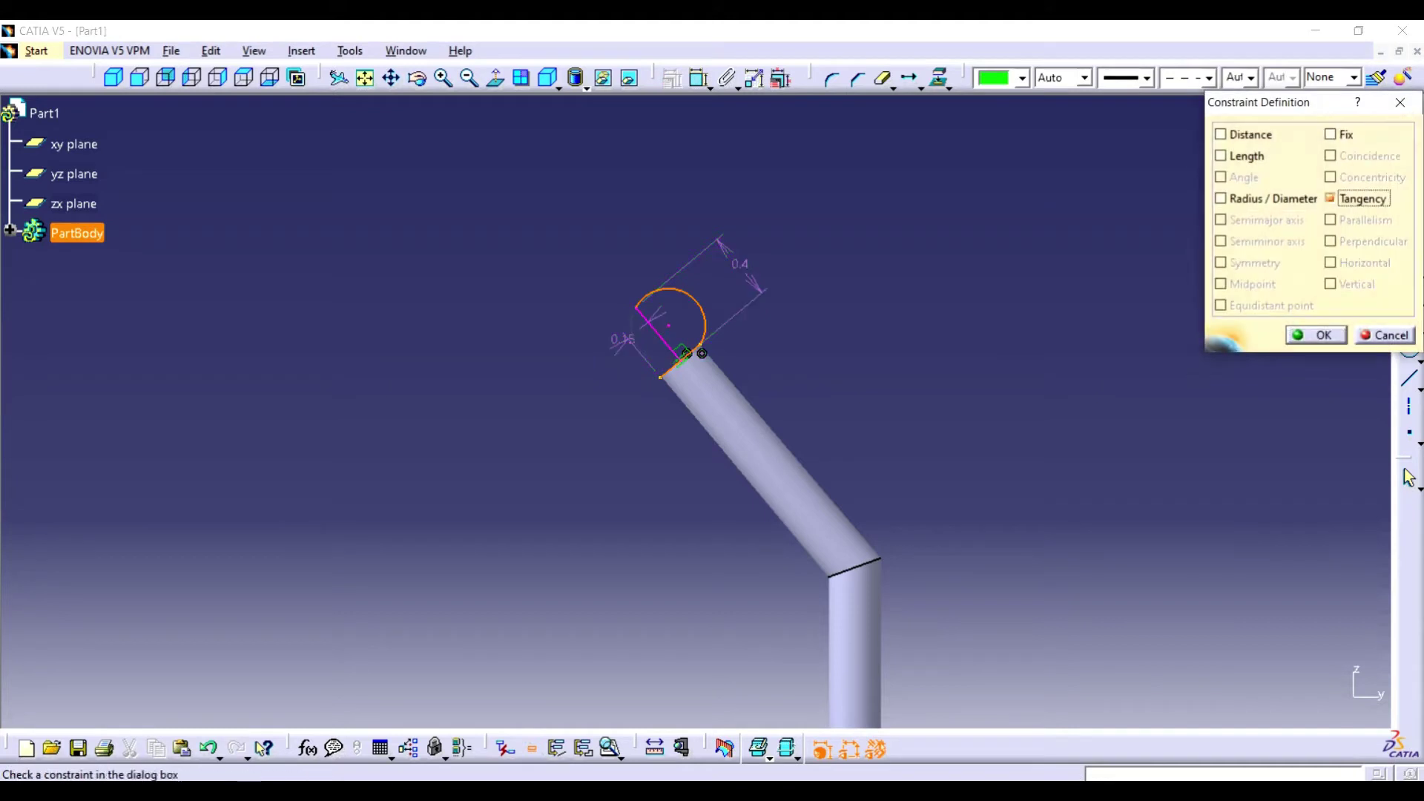
pyautogui.click(1306, 330)
# Delete the 0.4 length and another constraint, restore the 0.15 offset, then exit the sketch
pyautogui.rightClick(742, 266)
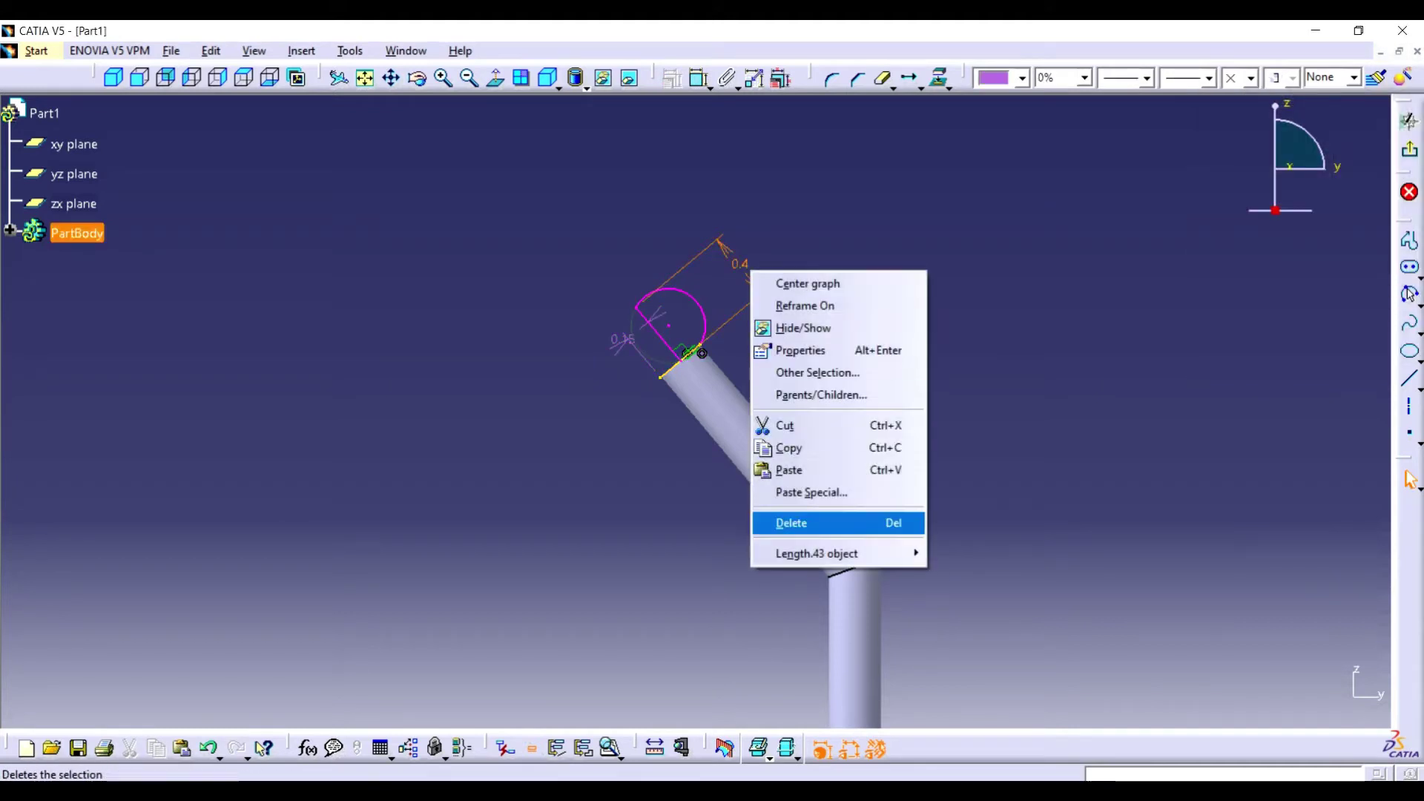
pyautogui.click(786, 523)
pyautogui.rightClick(667, 324)
pyautogui.click(706, 578)
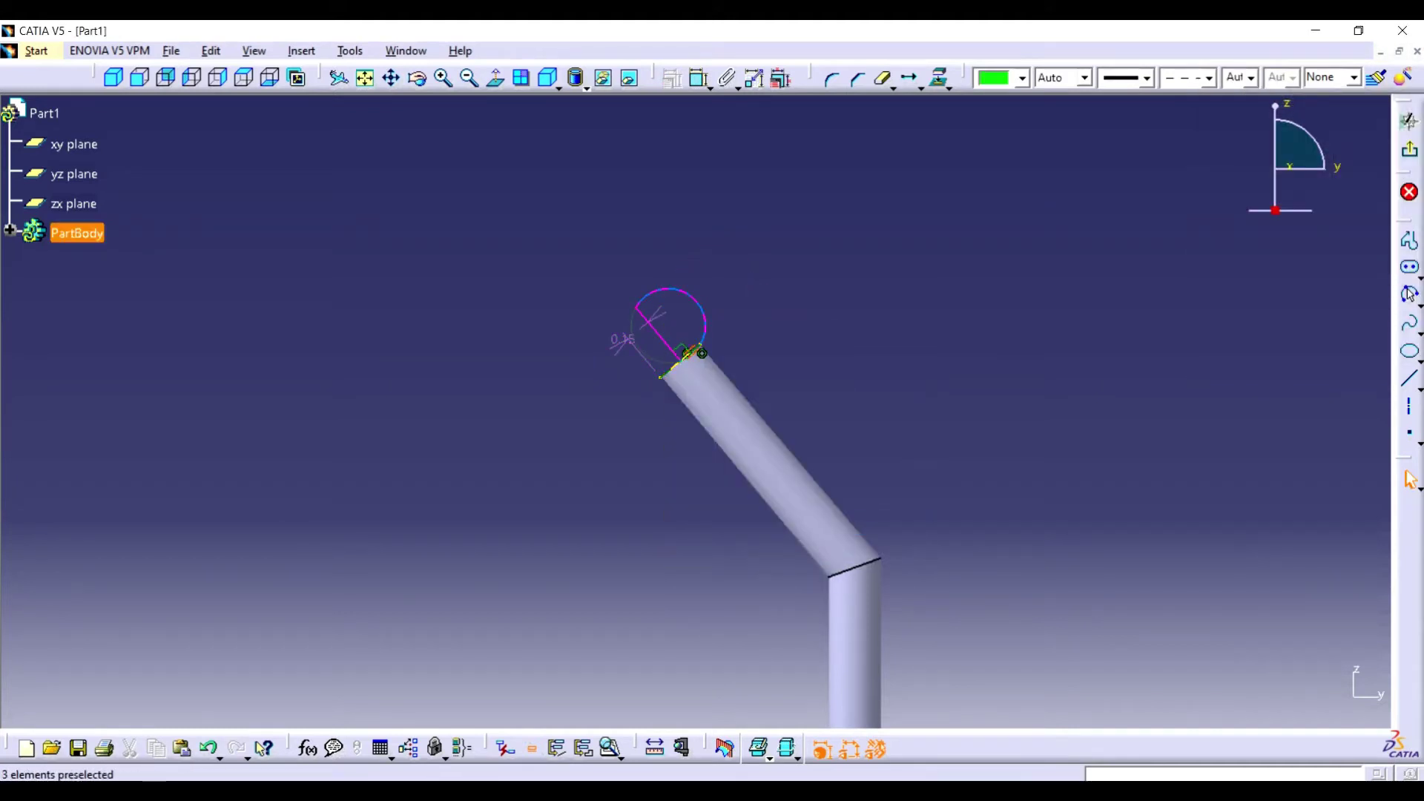
pyautogui.rightClick(620, 337)
pyautogui.click(667, 591)
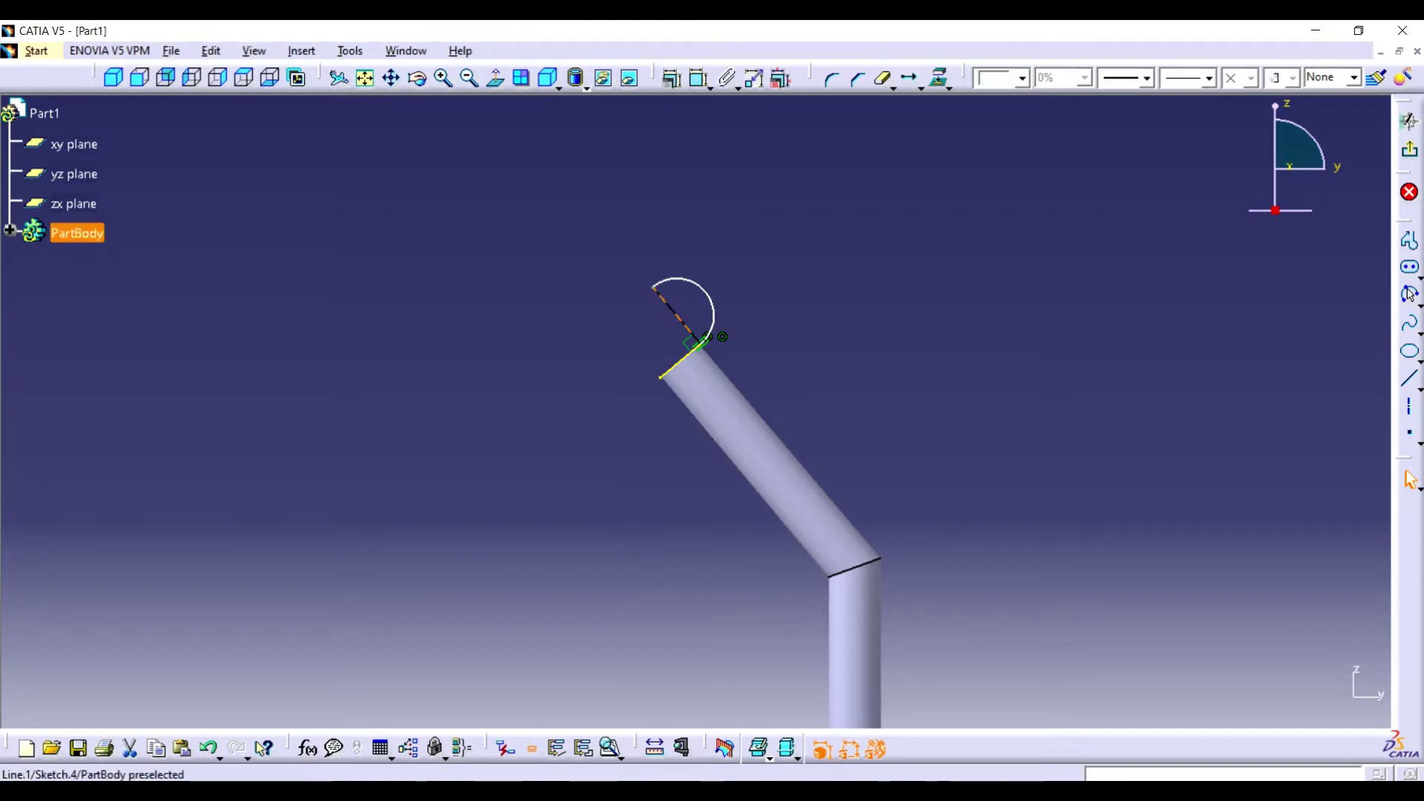
pyautogui.hotkey('ctrl', 'z')
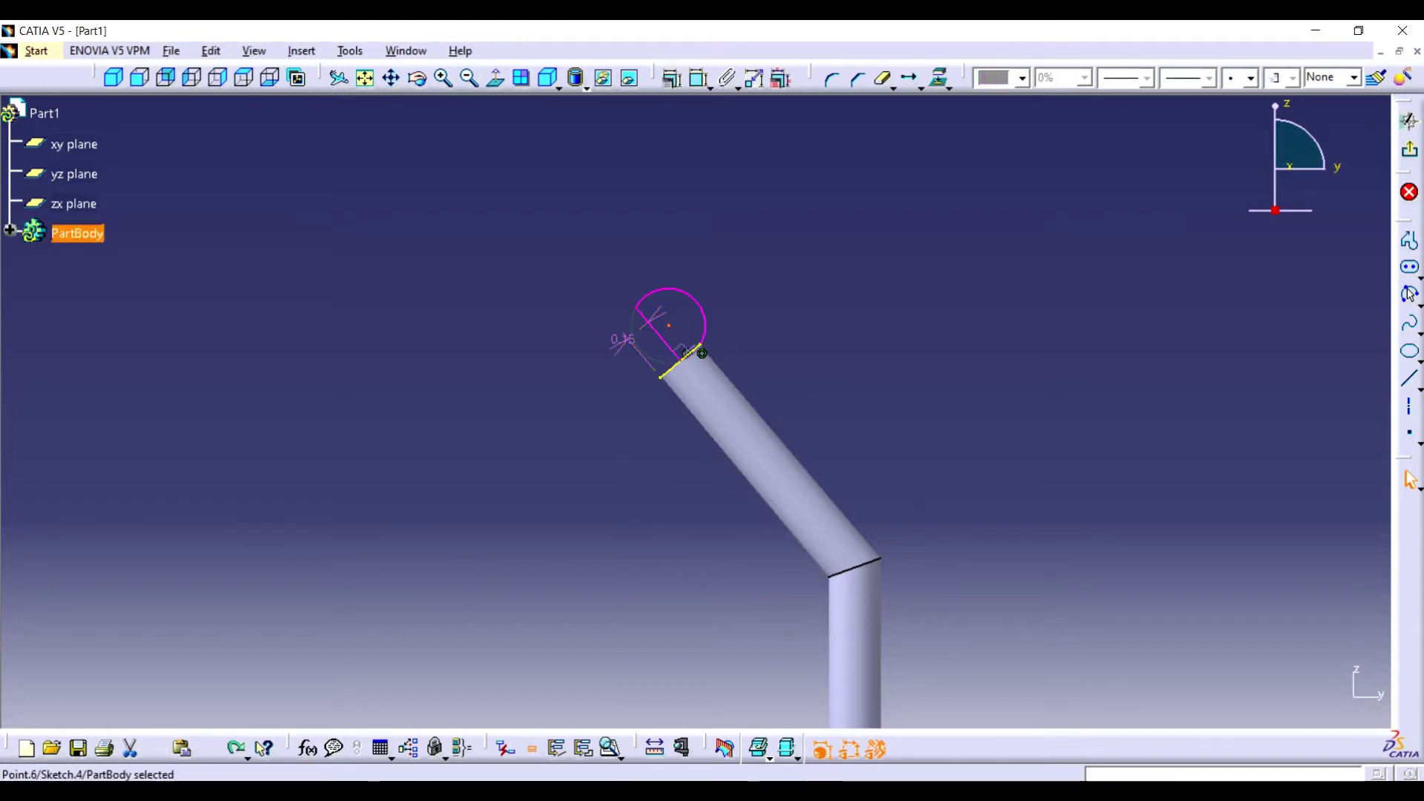
pyautogui.press('Escape')
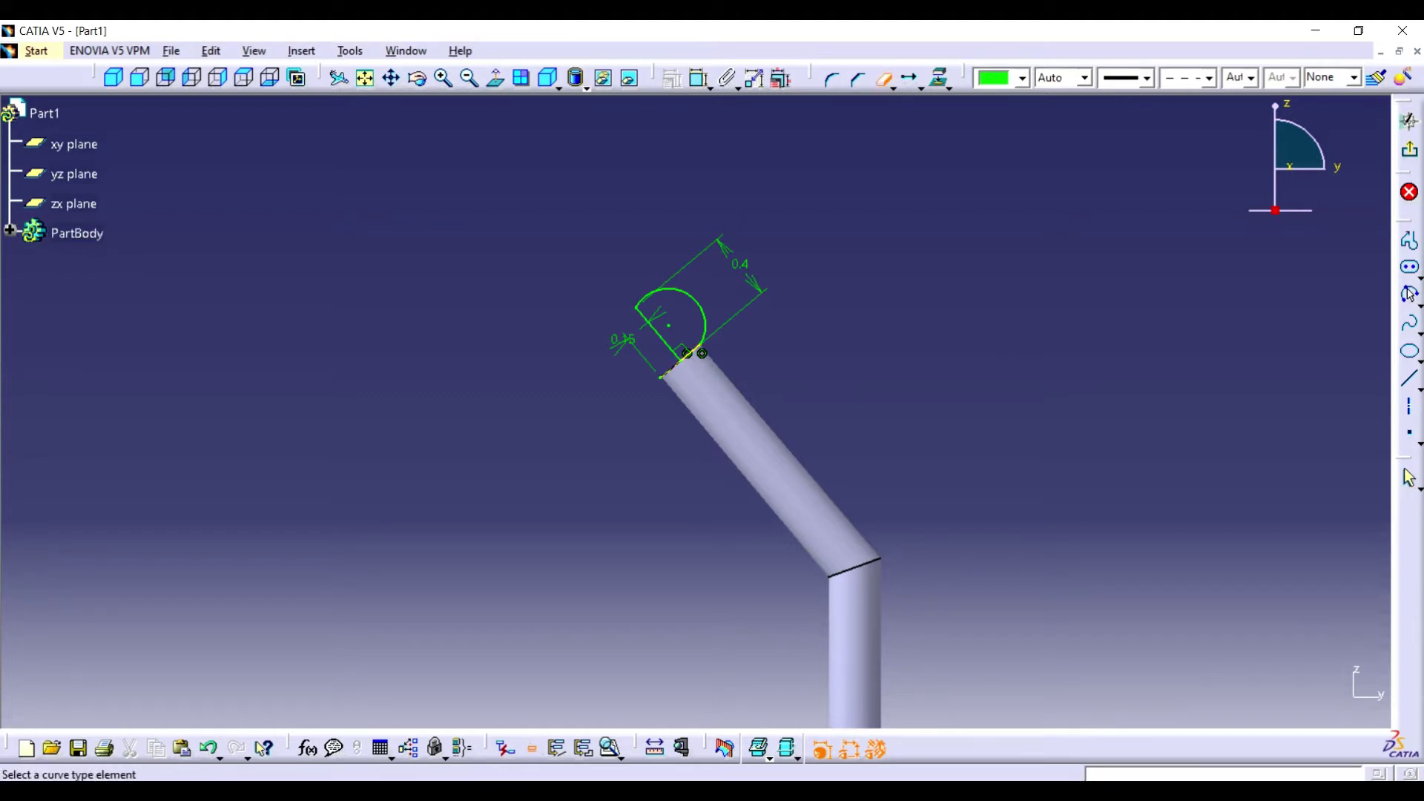
pyautogui.click(1409, 120)
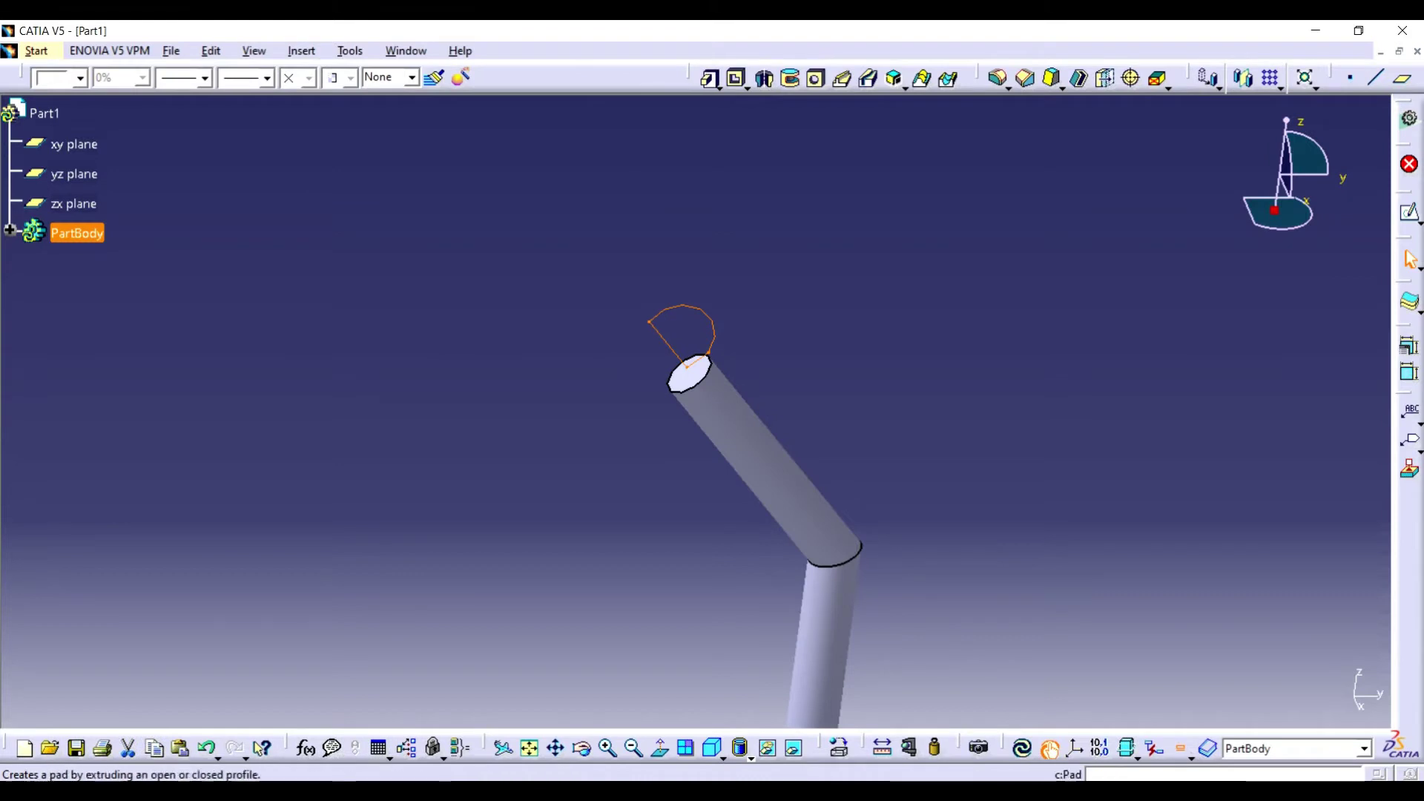
# Revolve the half-disc about its line with Shaft to form a ball on the tube end
pyautogui.click(766, 78)
pyautogui.moveTo(657, 381); pyautogui.dragTo(705, 356, button='middle')
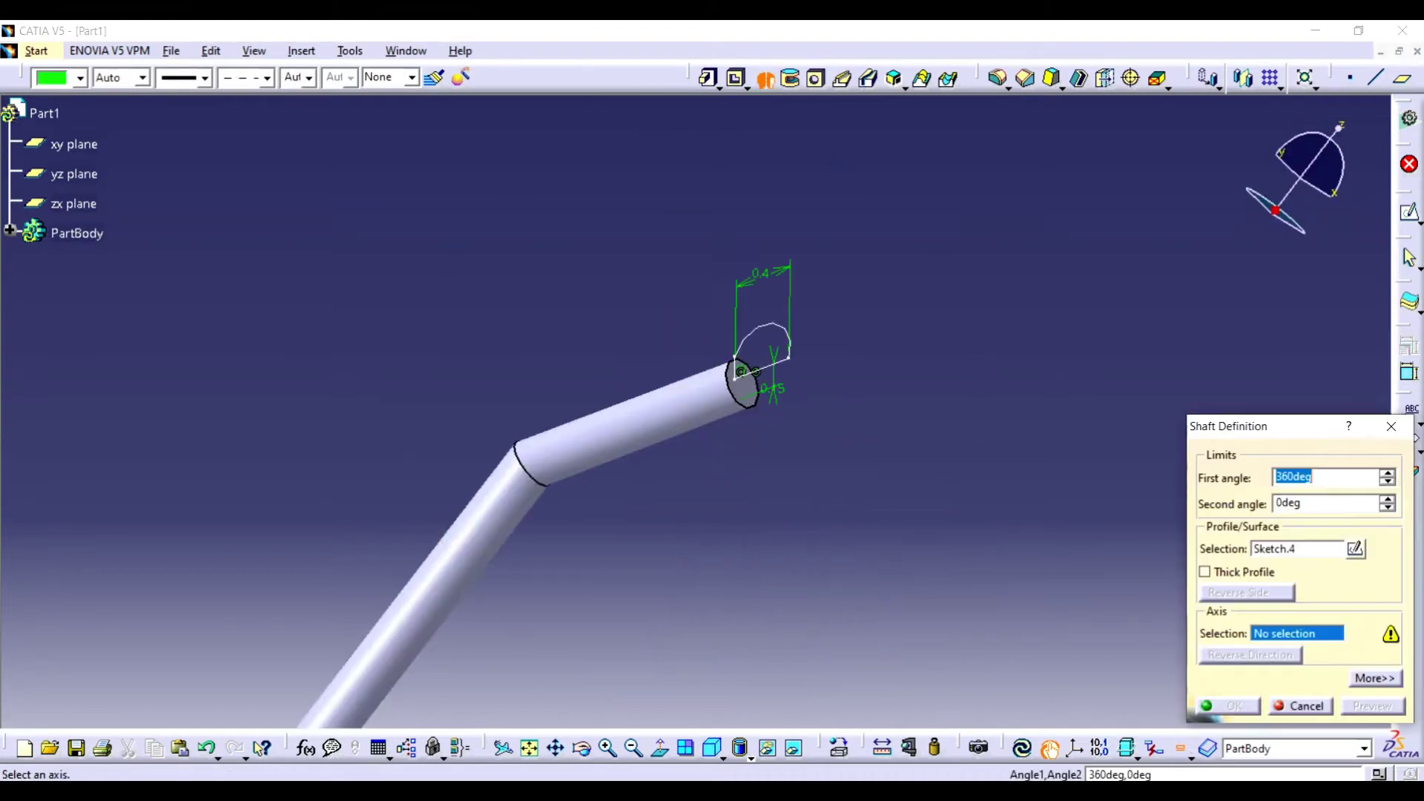
pyautogui.click(773, 371)
pyautogui.click(1227, 705)
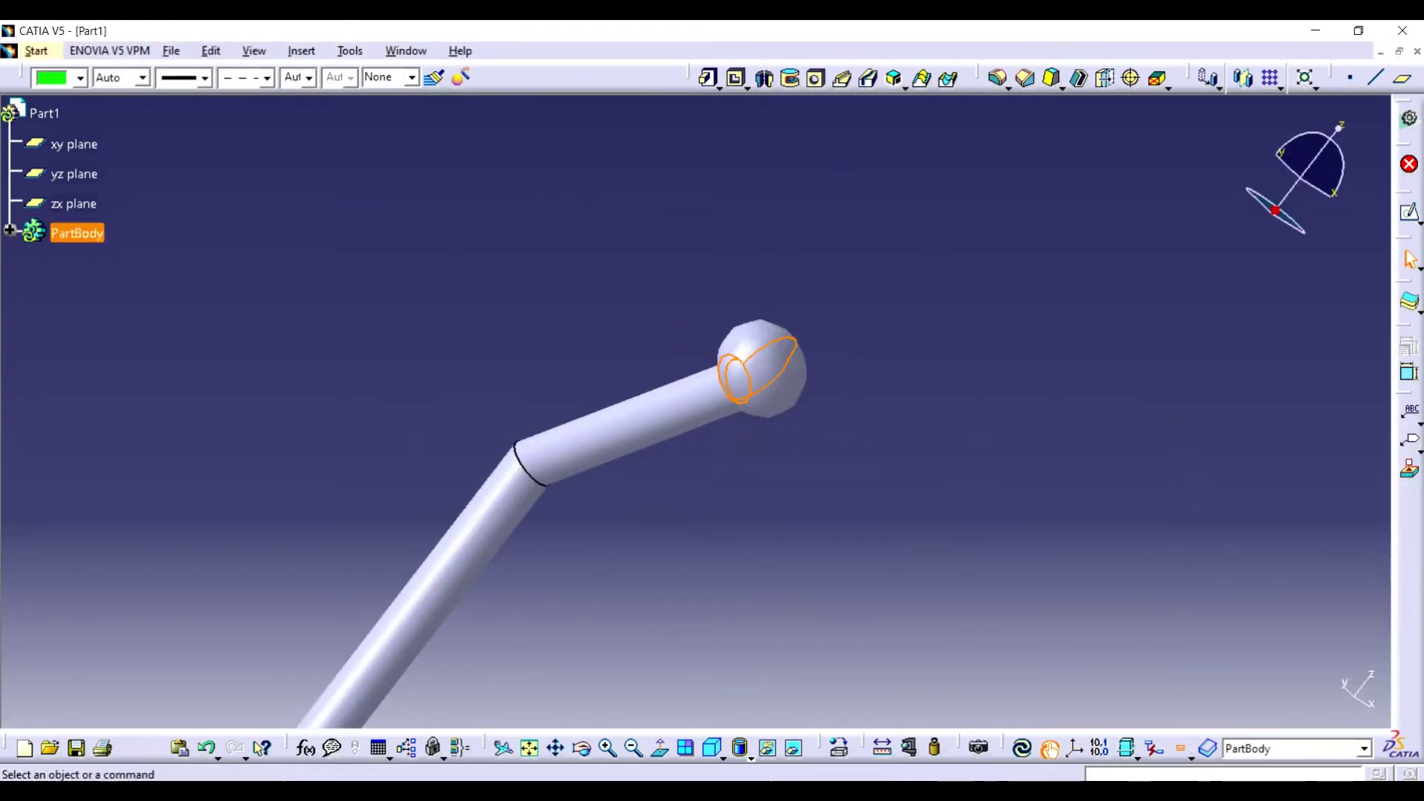
pyautogui.click(583, 749)
pyautogui.moveTo(928, 408)
pyautogui.mouseDown()
pyautogui.moveTo(715, 438)
pyautogui.moveTo(833, 419)
pyautogui.moveTo(942, 504)
pyautogui.mouseUp()
# Expand the feature tree and reopen Sketch.4 for editing
pyautogui.click(705, 349)
pyautogui.doubleClick(118, 471)
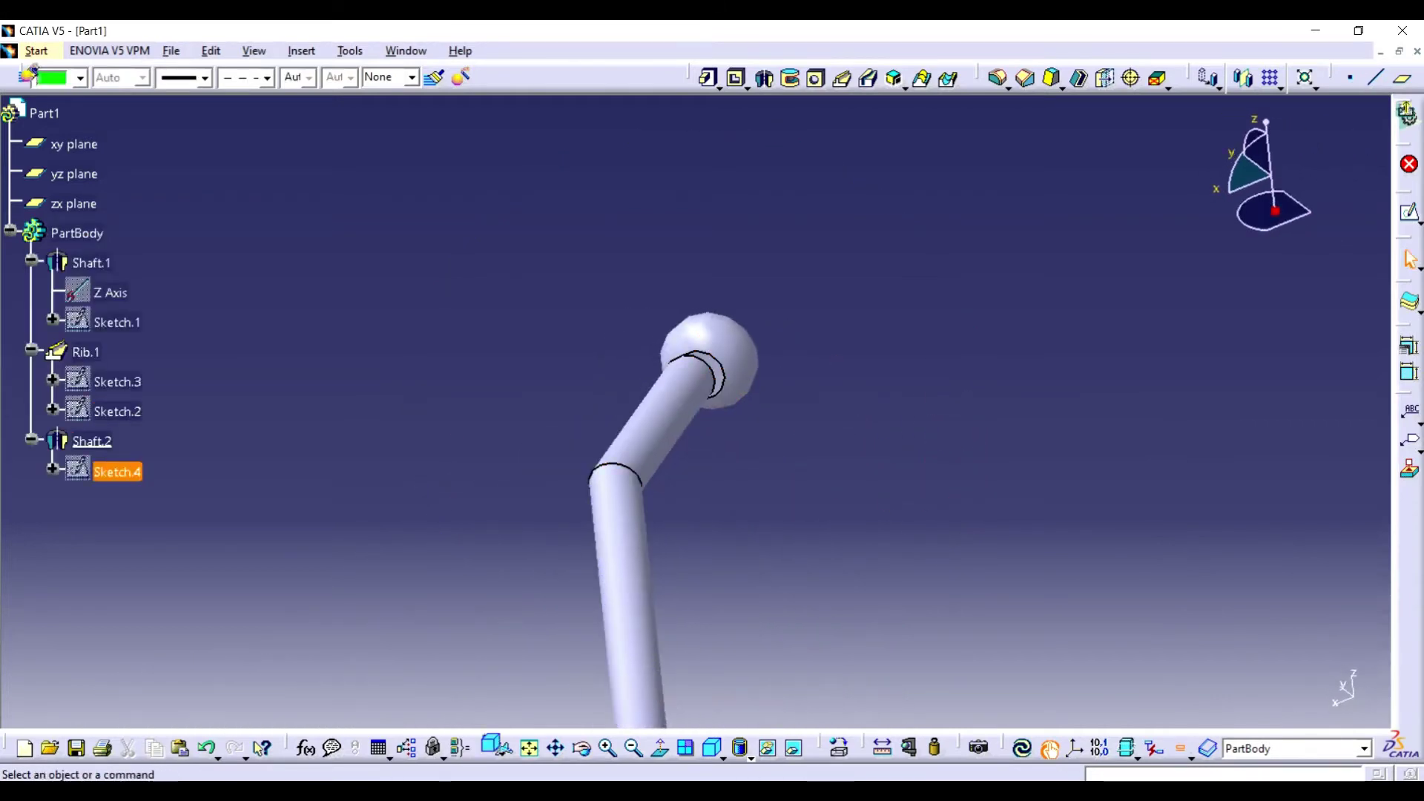
pyautogui.click(443, 77)
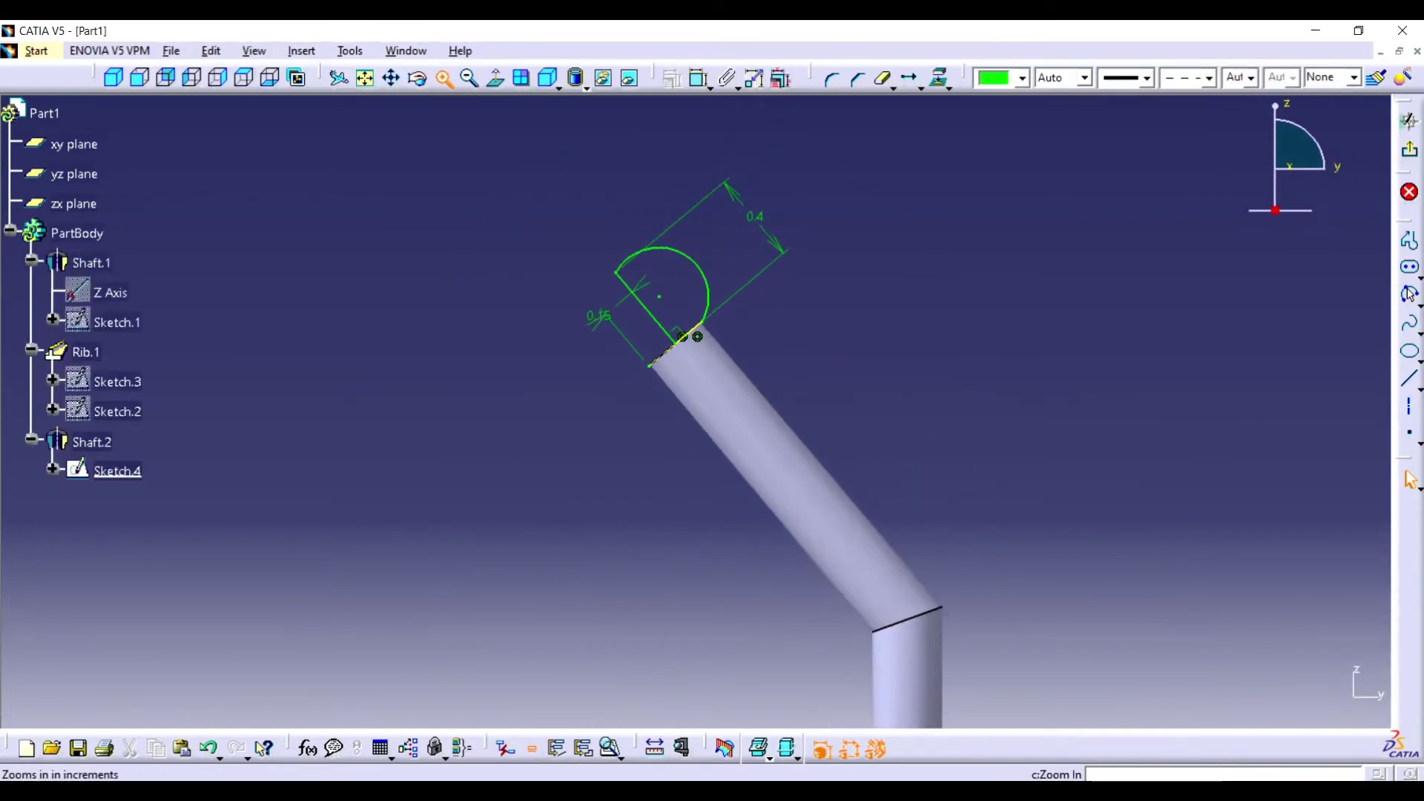
# Delete the duplicate 0.15 dimension and the old half-circle arc in Sketch.4
pyautogui.moveTo(667, 371); pyautogui.dragTo(610, 519, button='middle')
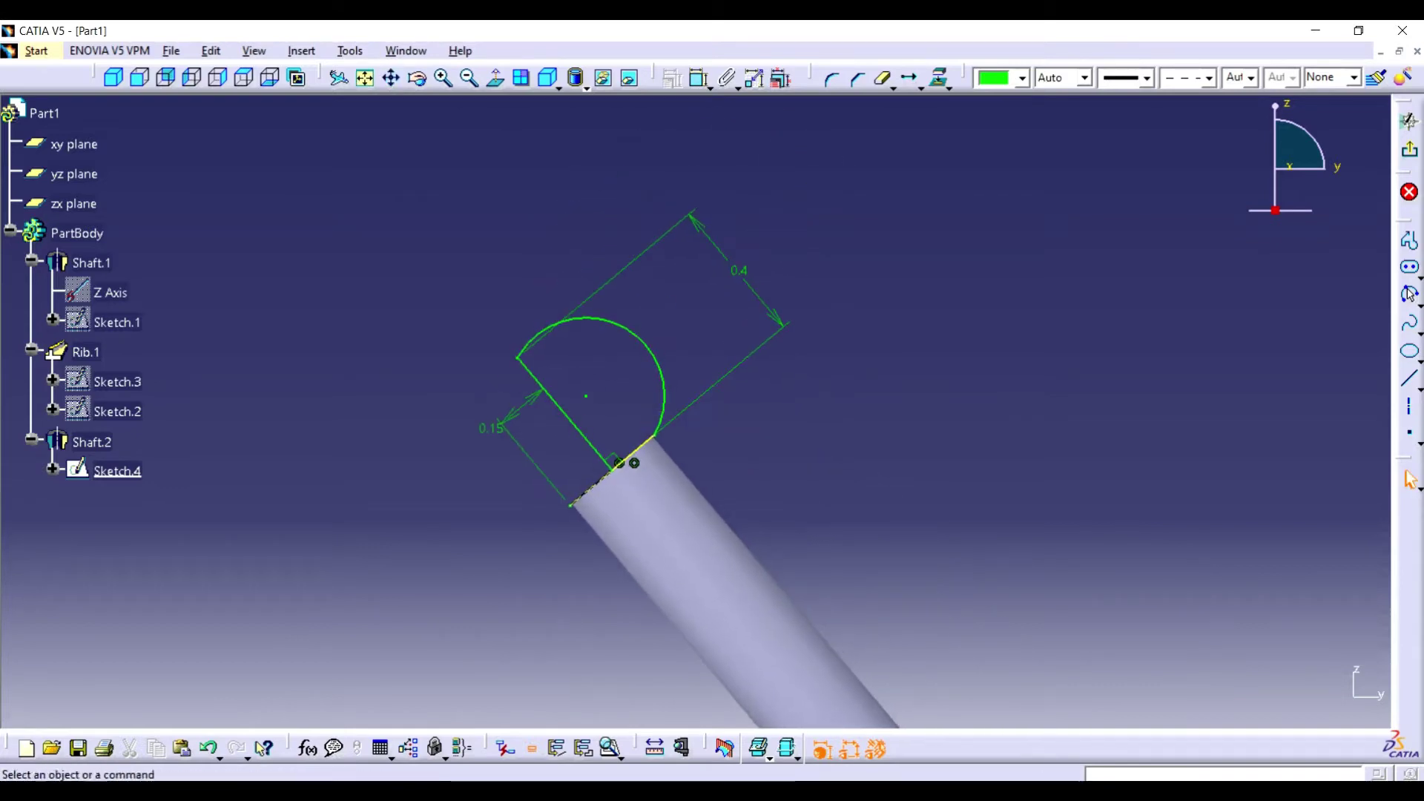
pyautogui.click(697, 78)
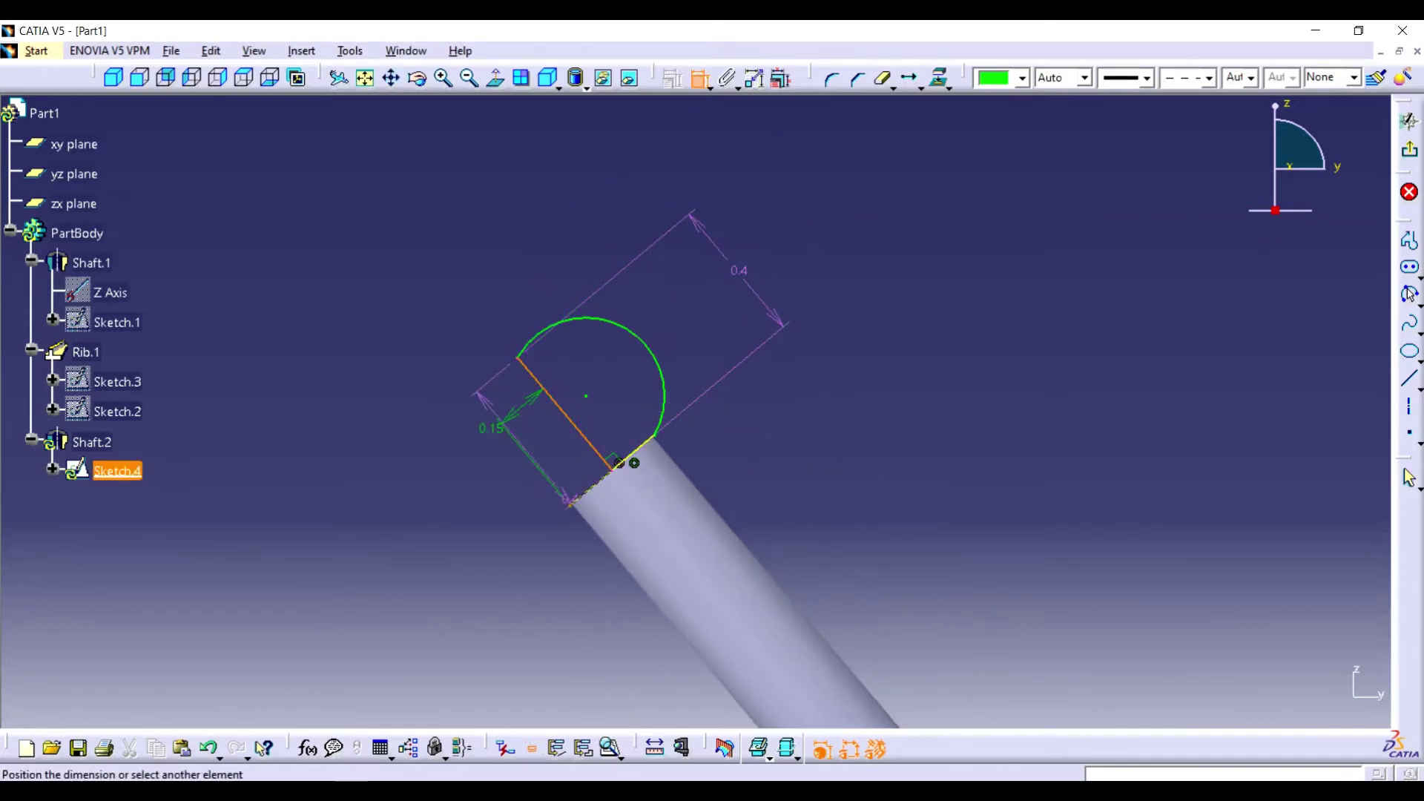
pyautogui.rightClick(478, 437)
pyautogui.click(519, 686)
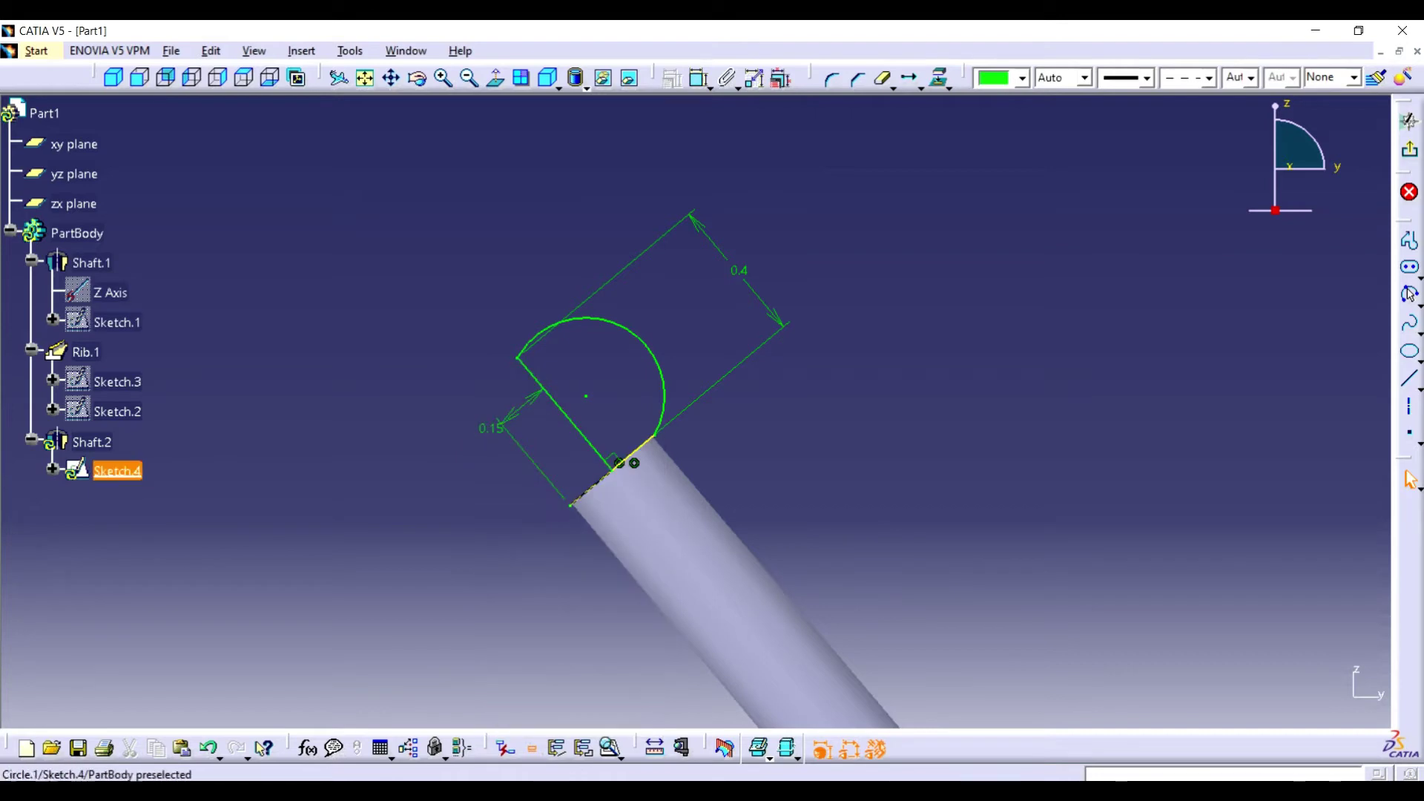
pyautogui.press('Delete')
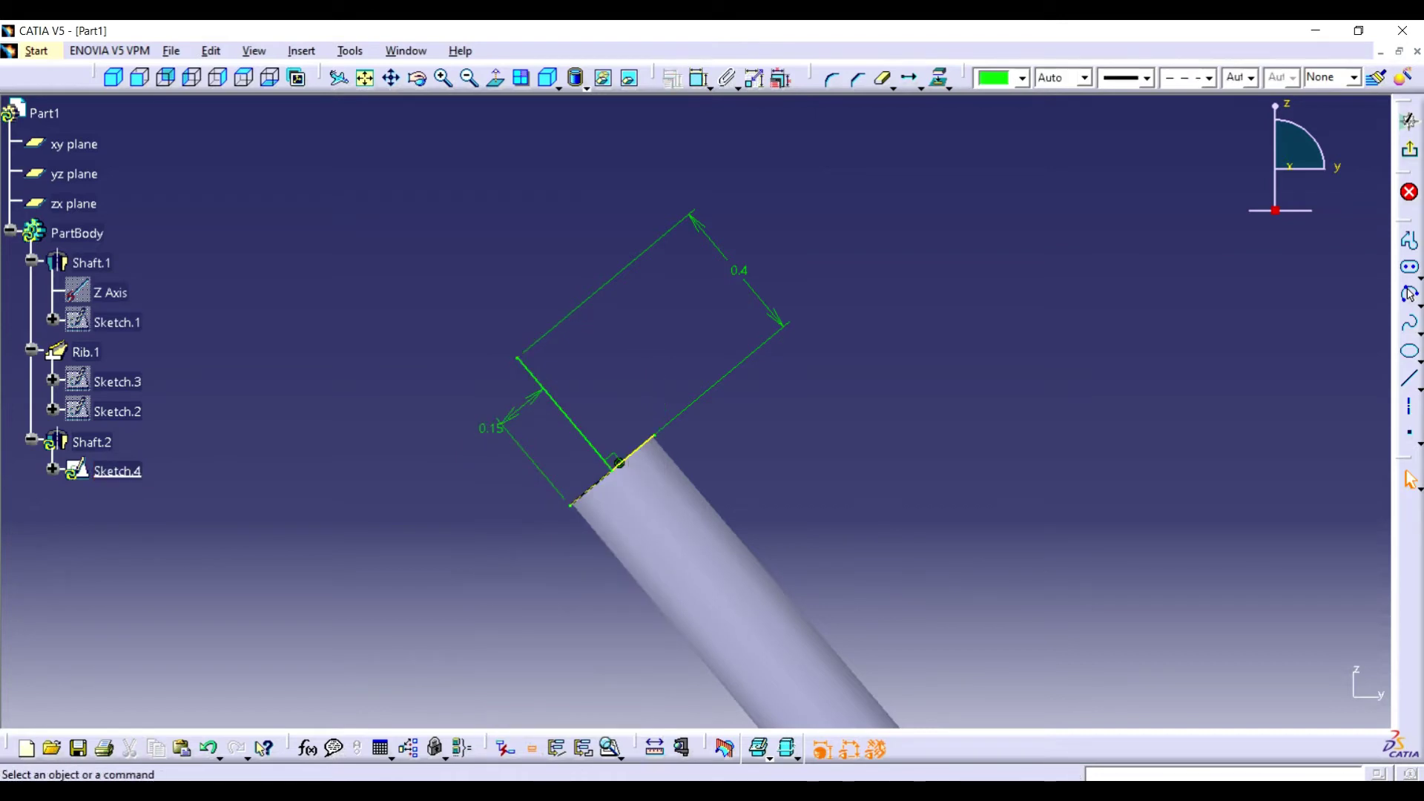
# Draw a trial end-point arc from the line's end, then trim it away
pyautogui.click(1409, 295)
pyautogui.click(518, 358)
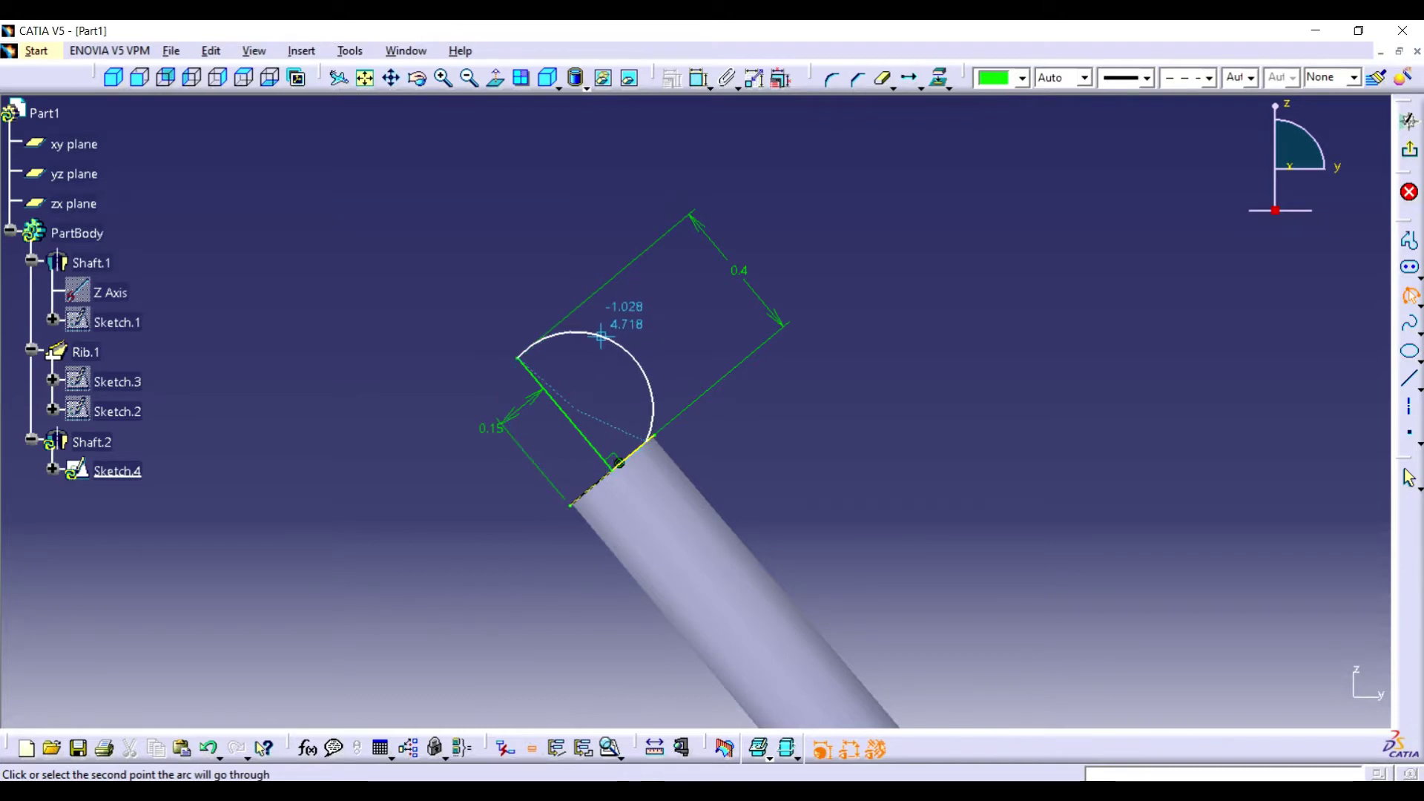
pyautogui.click(601, 336)
pyautogui.click(443, 77)
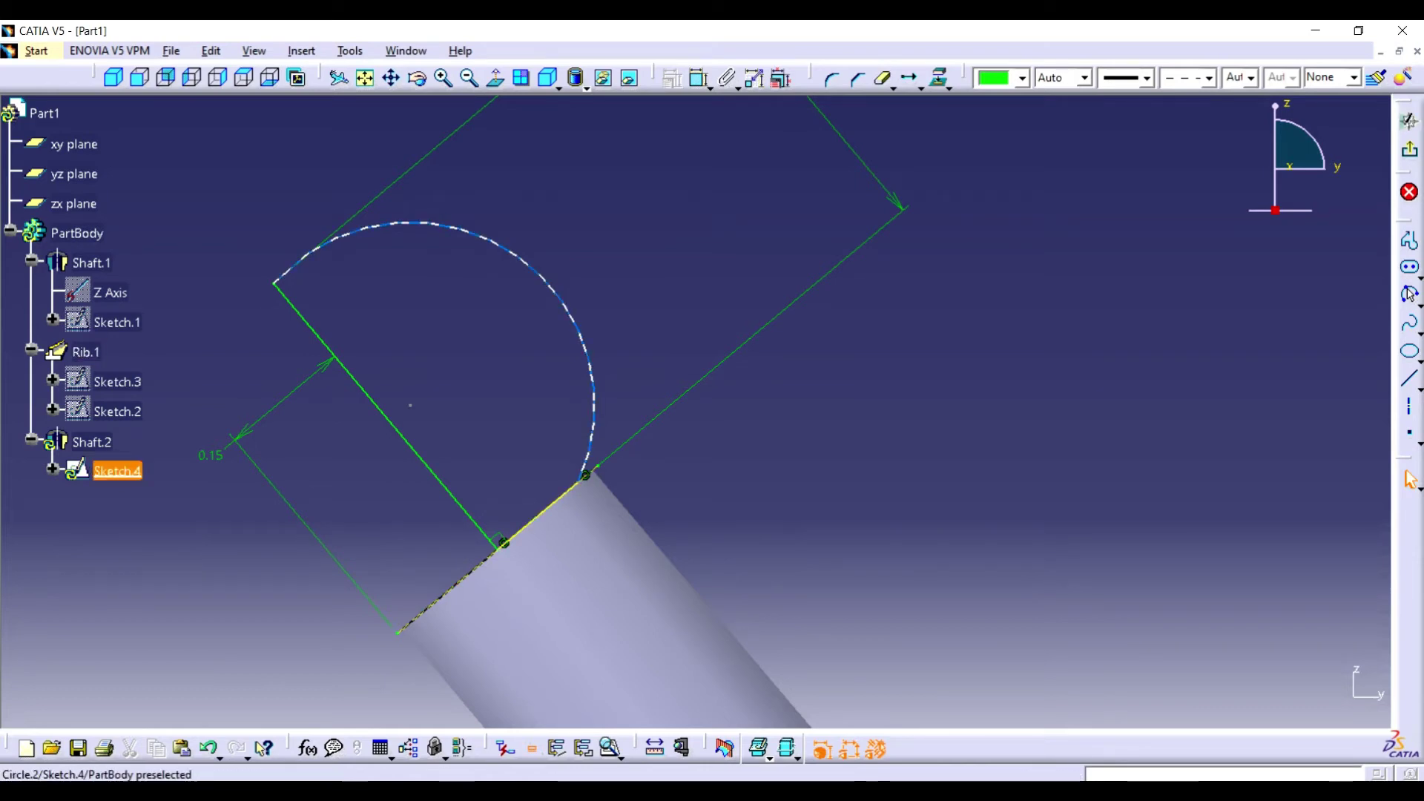
pyautogui.click(592, 419)
pyautogui.press('Escape')
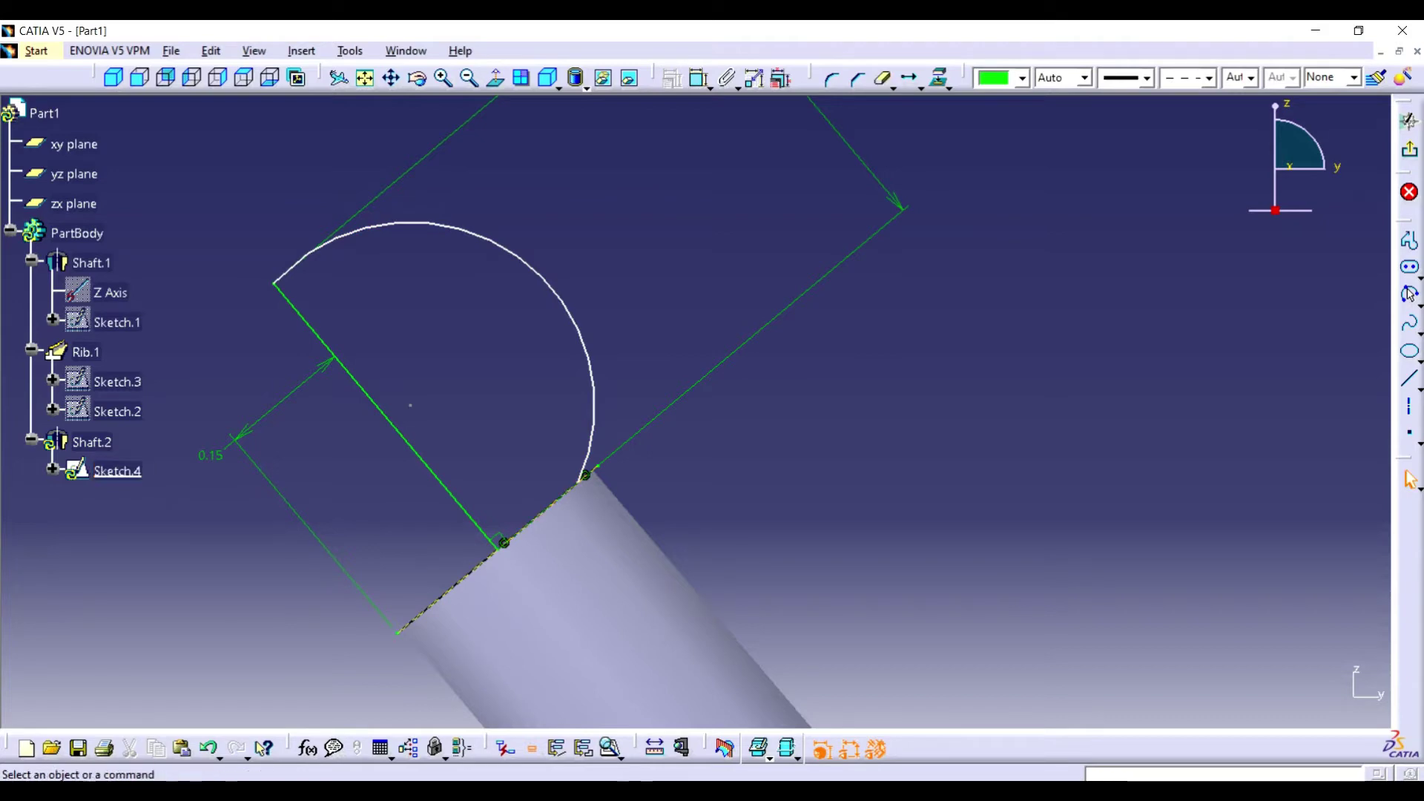
pyautogui.click(884, 78)
pyautogui.click(591, 416)
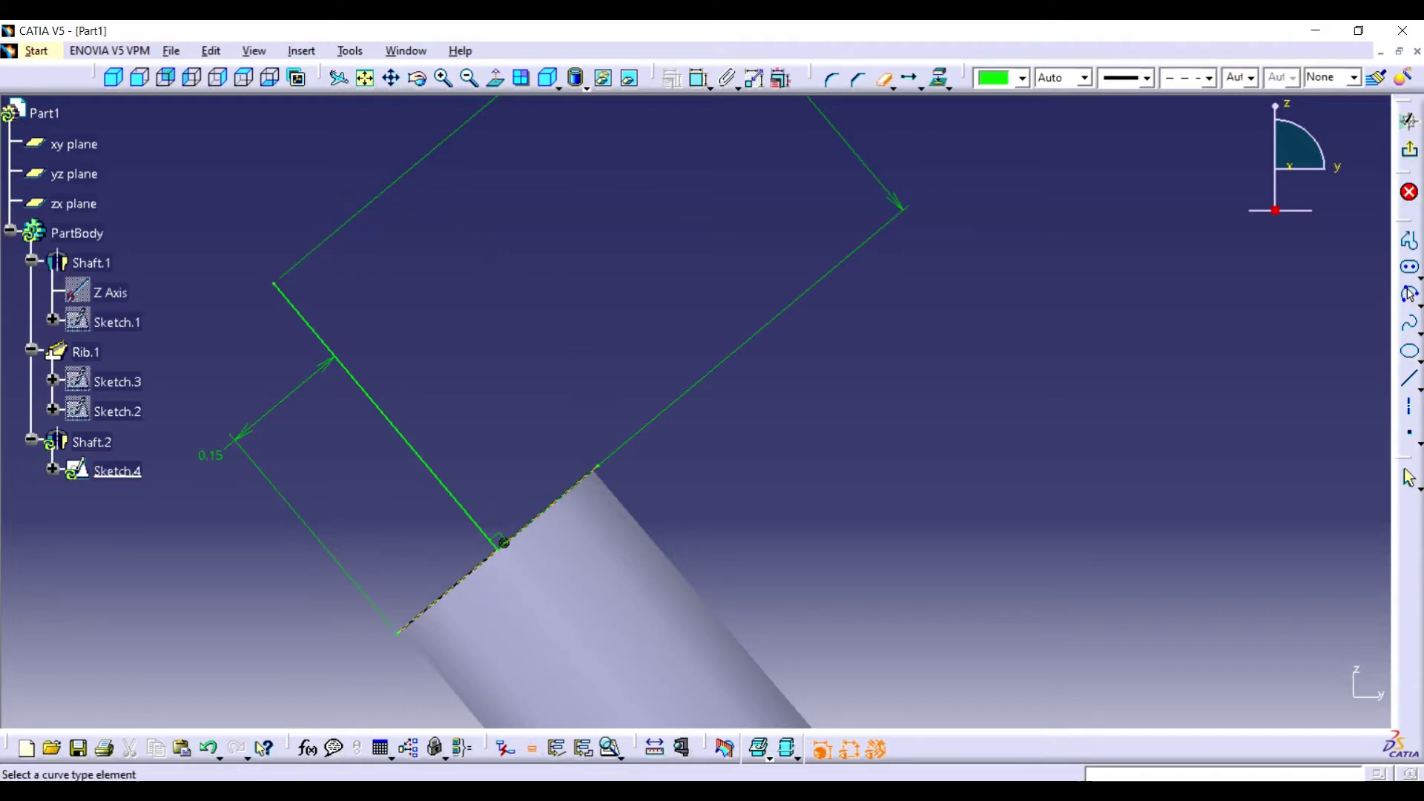
# Draw the head arc from the line's upper end to close the half-disc profile
pyautogui.click(502, 542)
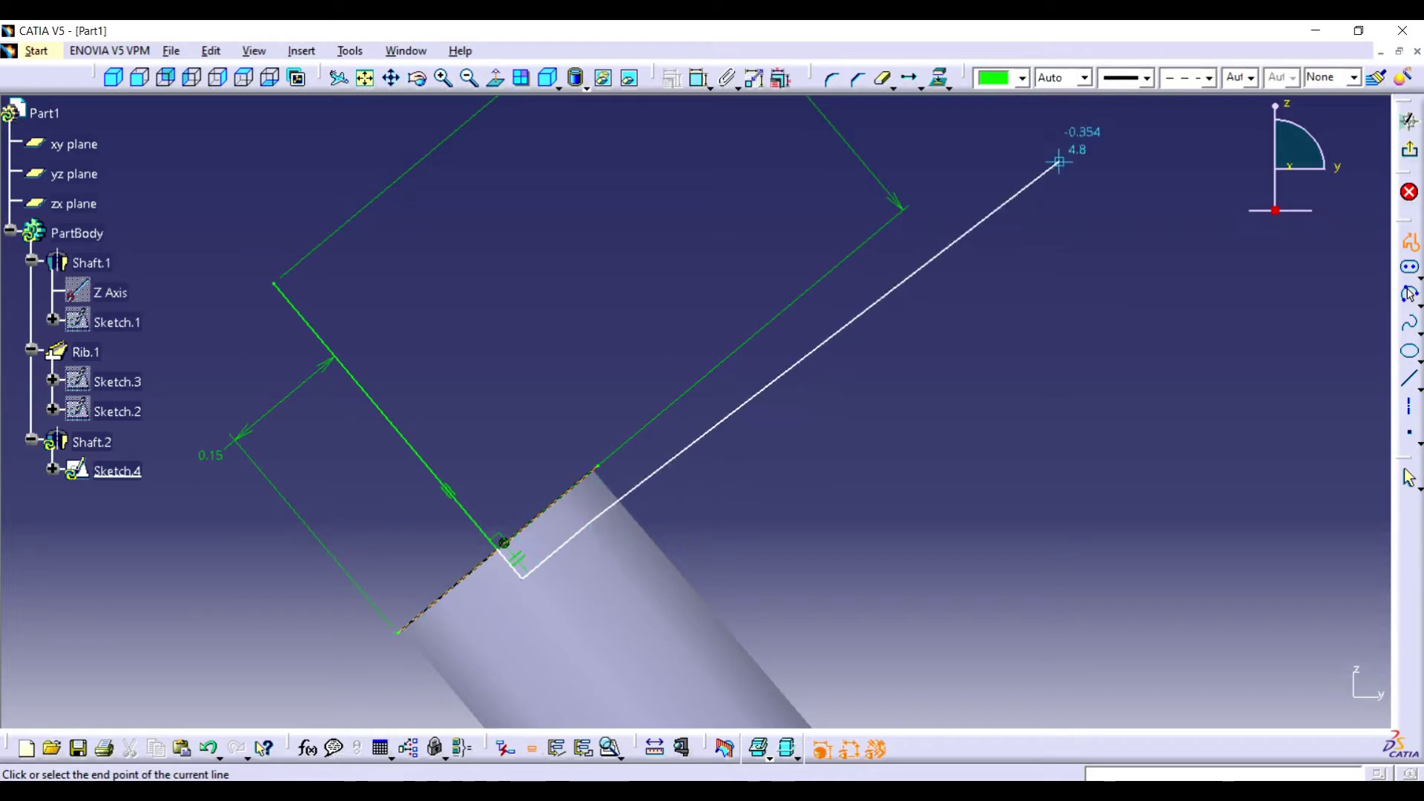
pyautogui.click(1409, 295)
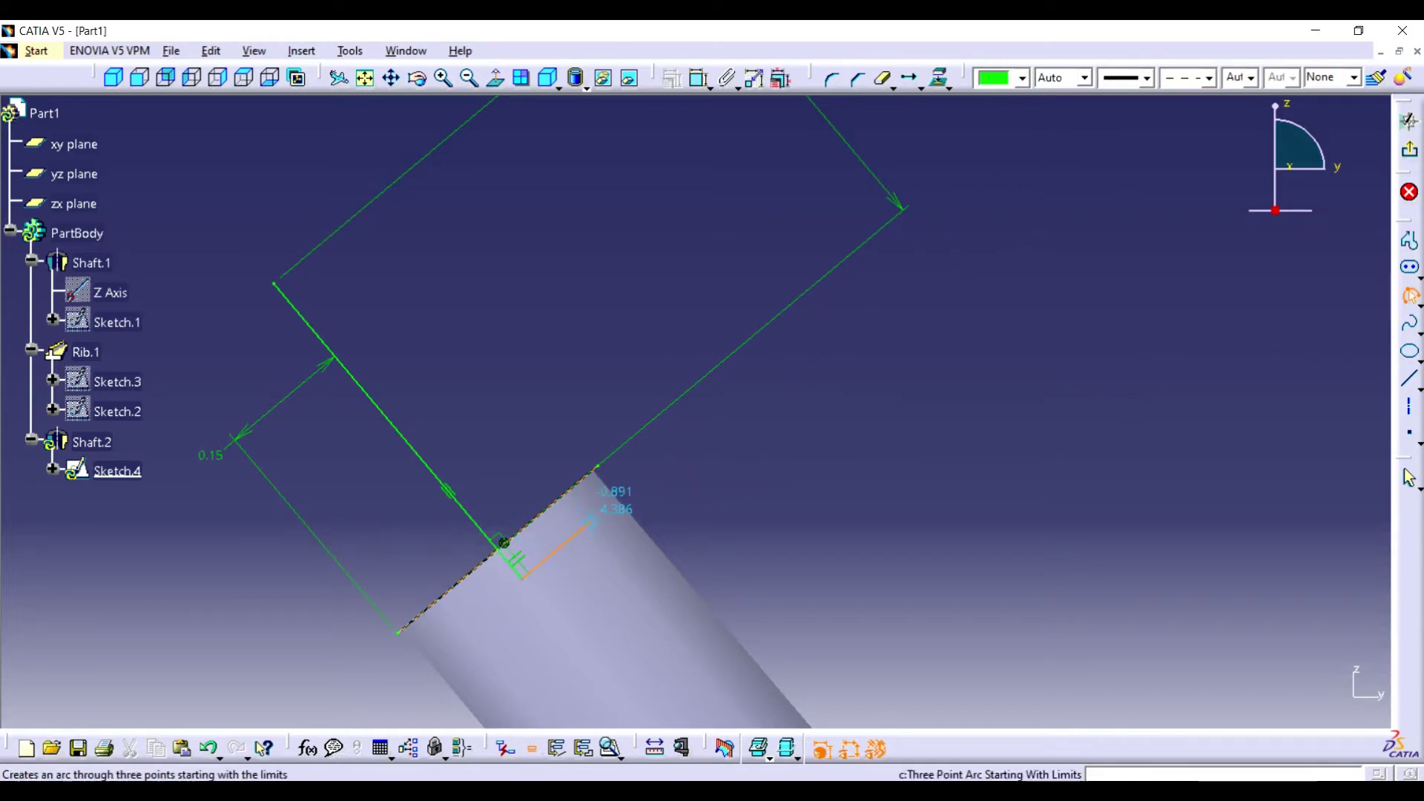
pyautogui.click(274, 283)
pyautogui.click(469, 239)
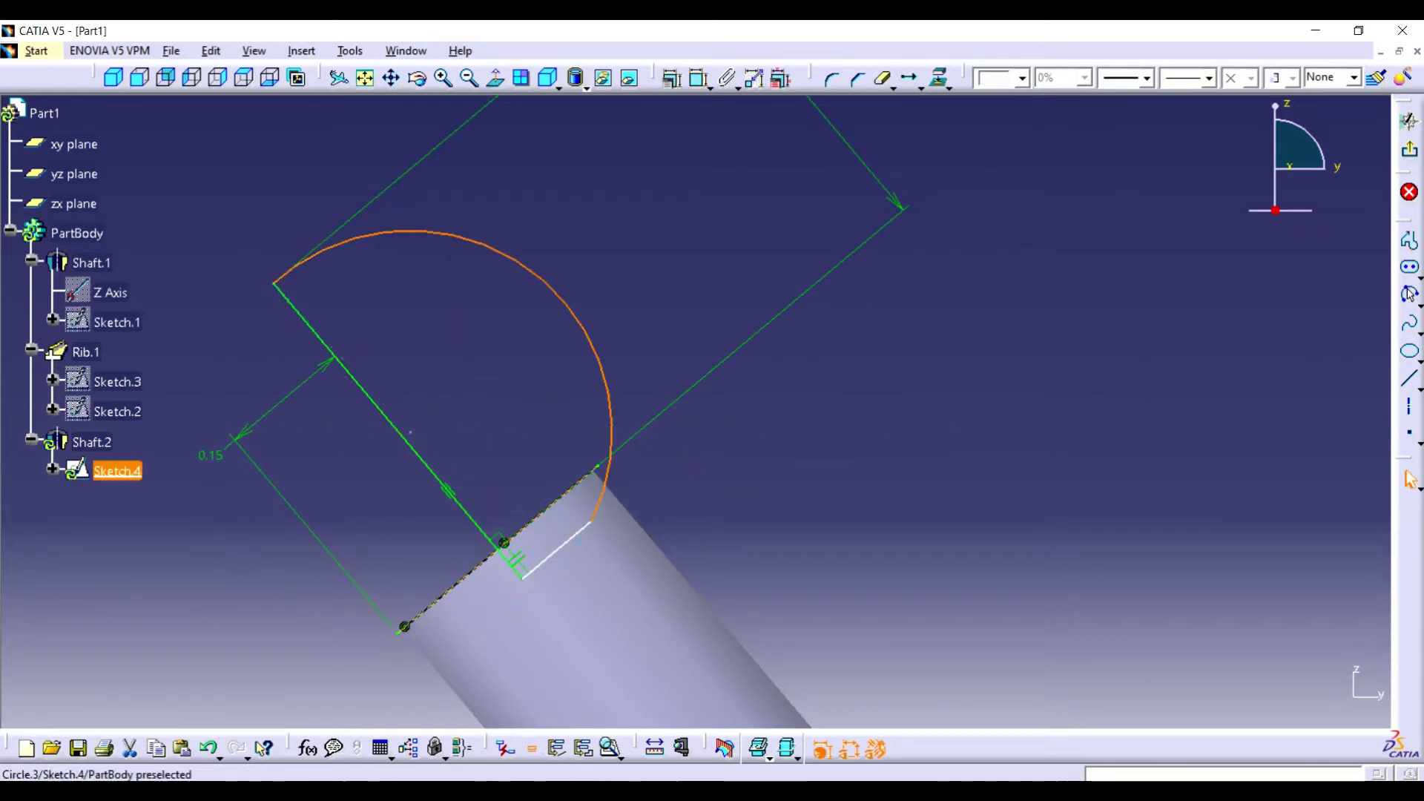
# Exit to the part, inspect the ball head, and reopen Sketch.4 for editing
pyautogui.click(1410, 192)
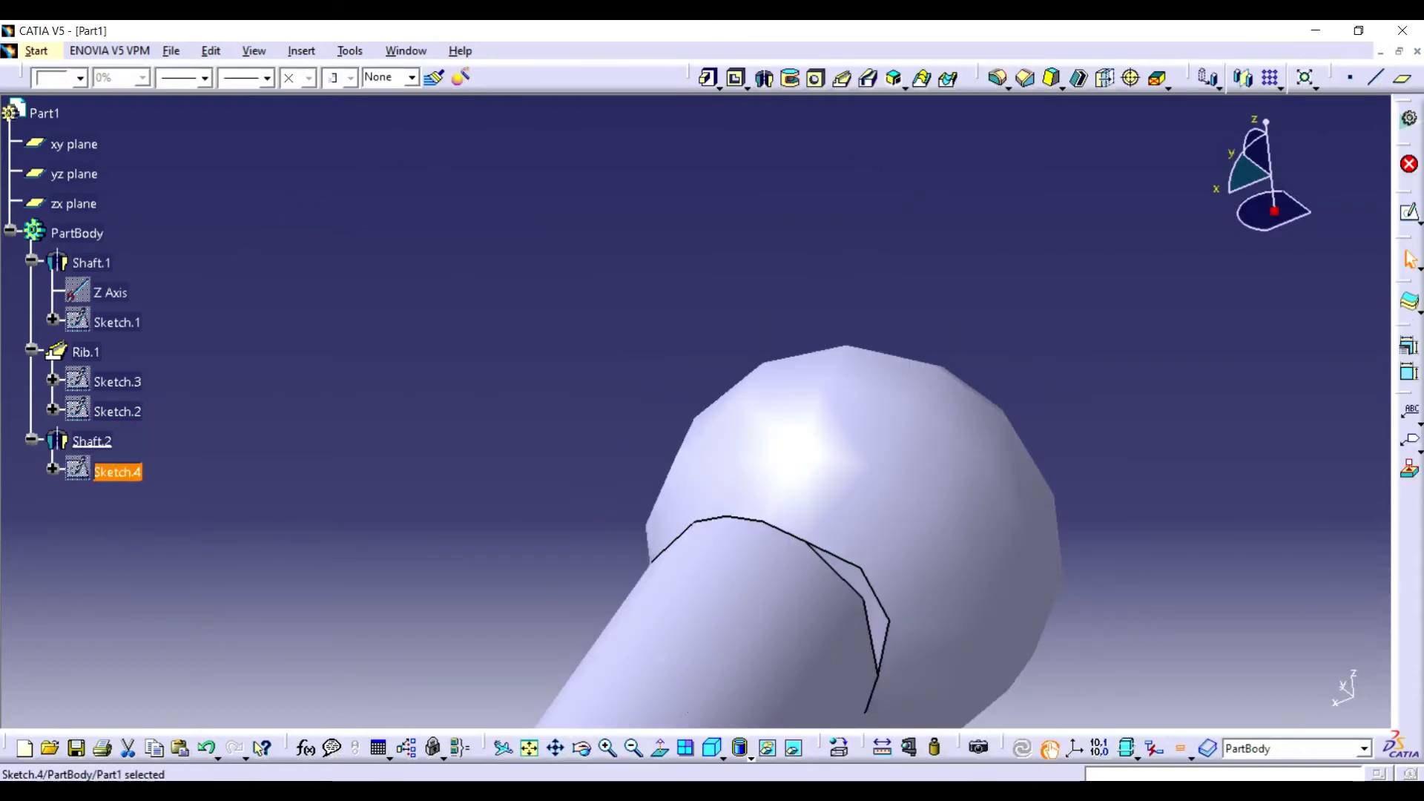
pyautogui.moveTo(712, 519); pyautogui.dragTo(705, 430, button='middle')
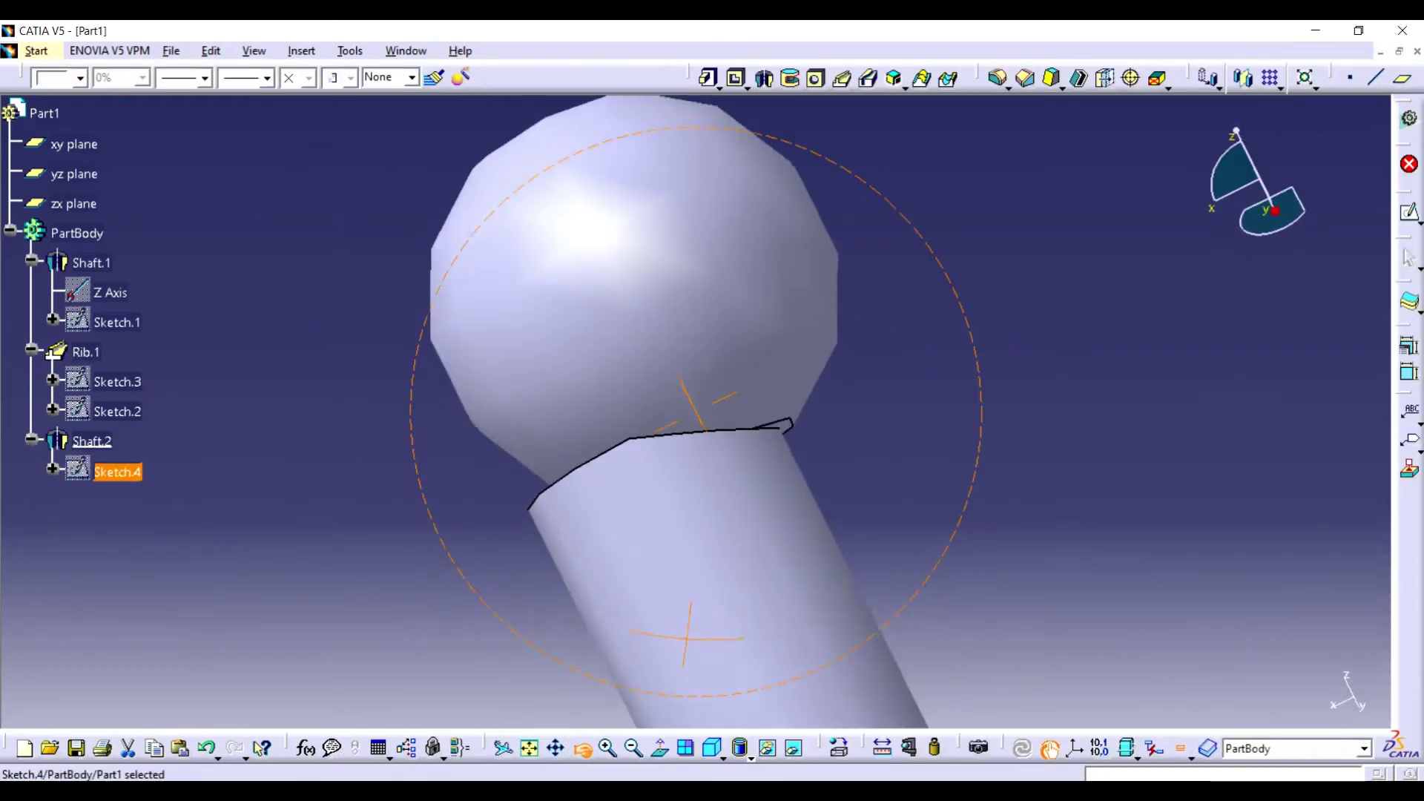
pyautogui.doubleClick(117, 472)
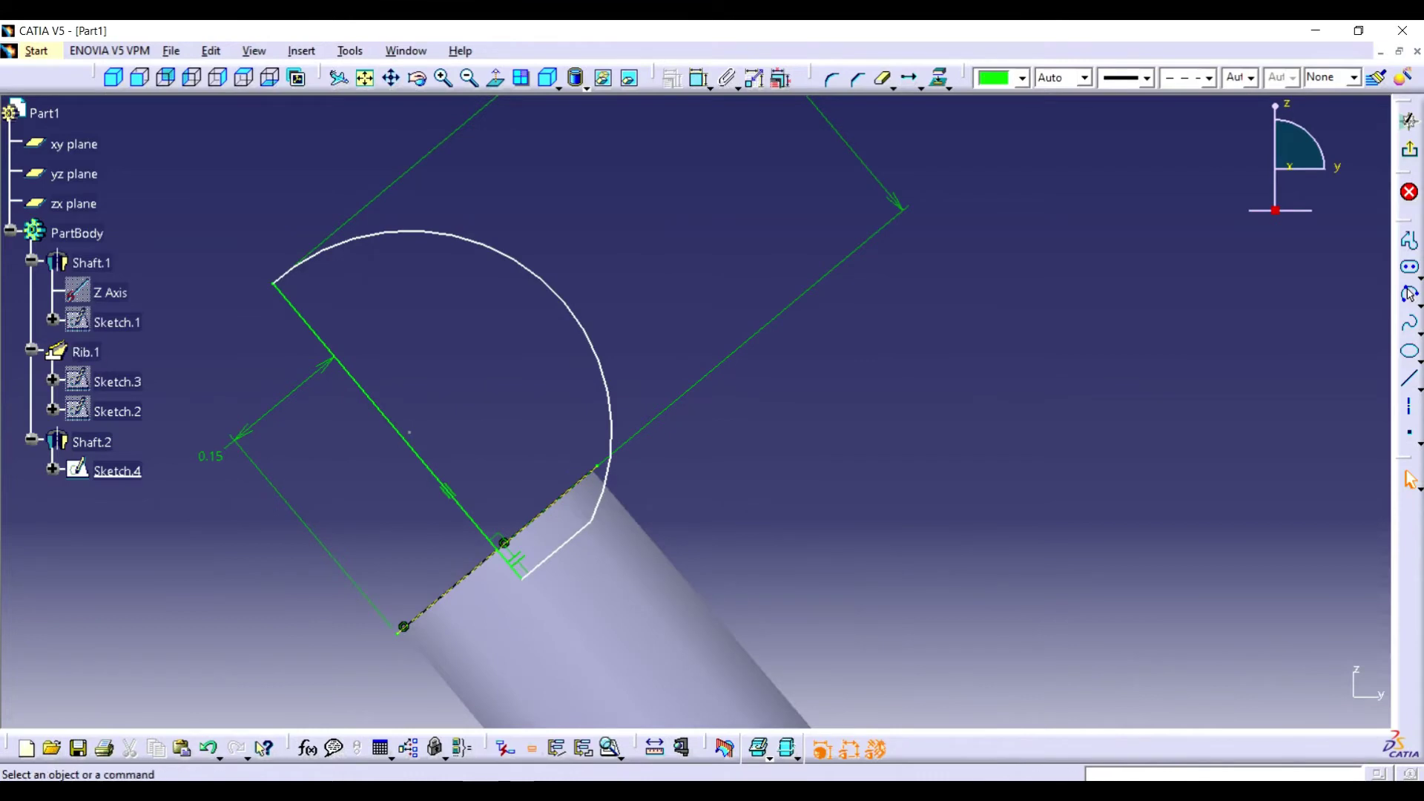
pyautogui.moveTo(460, 430); pyautogui.dragTo(742, 593, button='middle')
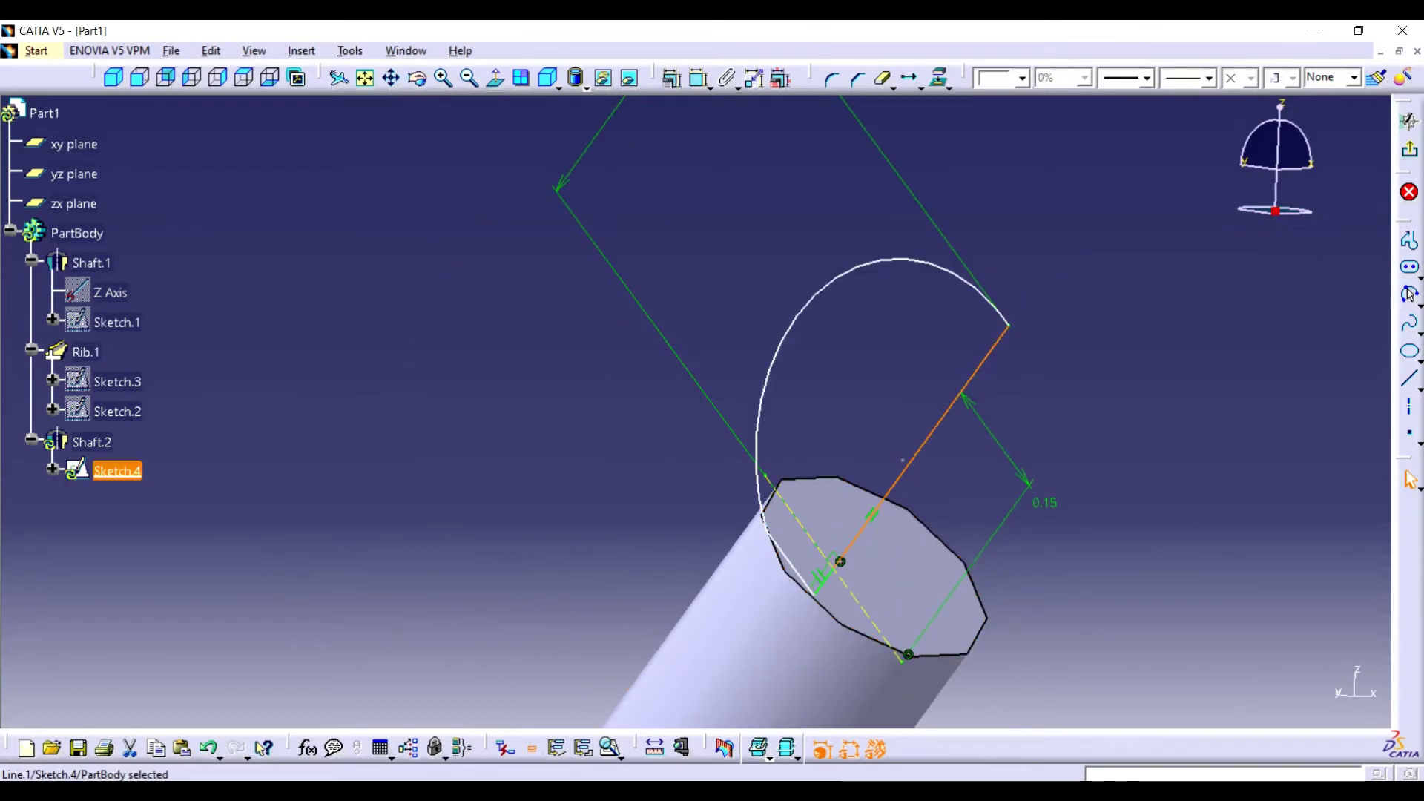
# Exit the sketch, update the part, and delete the ball-head Shaft.2 feature
pyautogui.click(1411, 153)
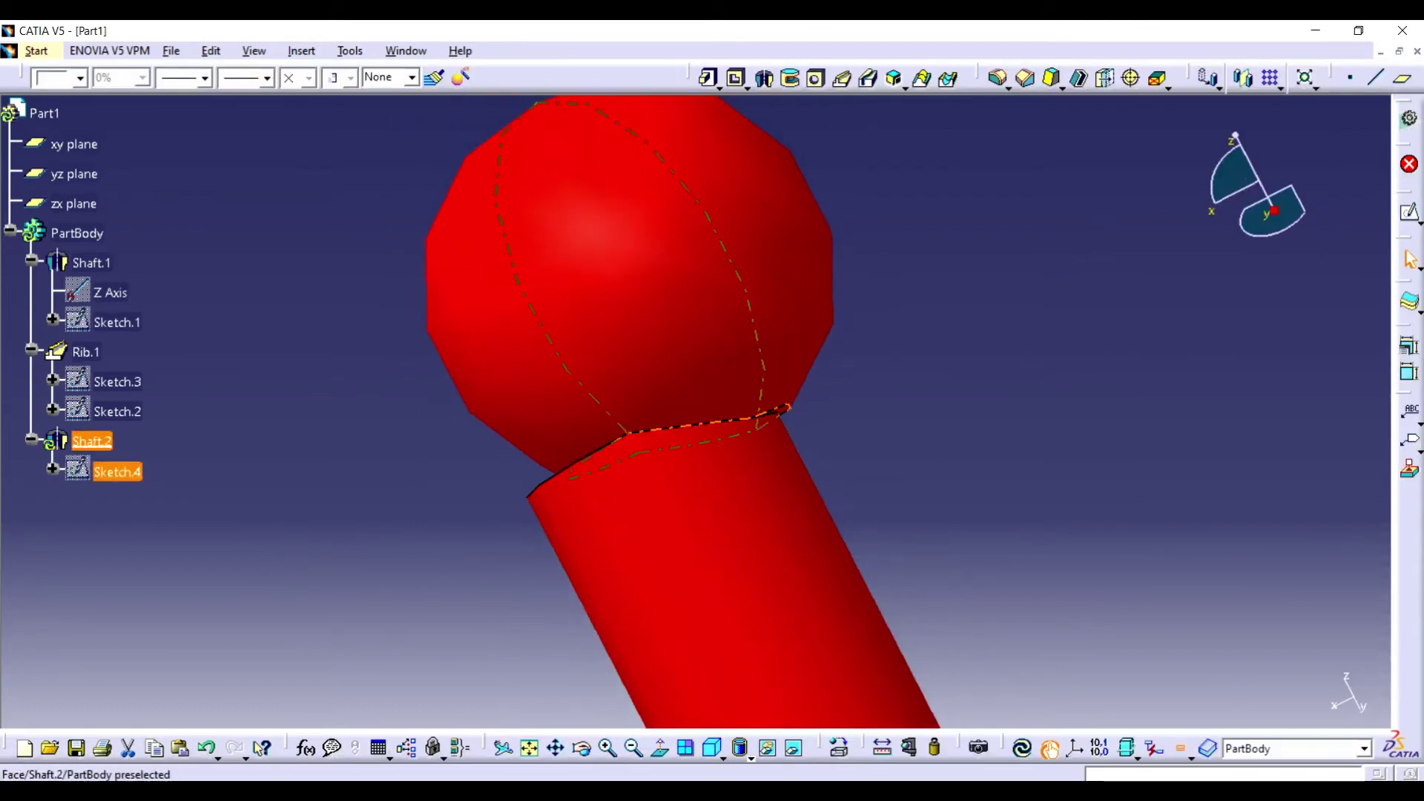
pyautogui.rightClick(618, 274)
pyautogui.click(678, 588)
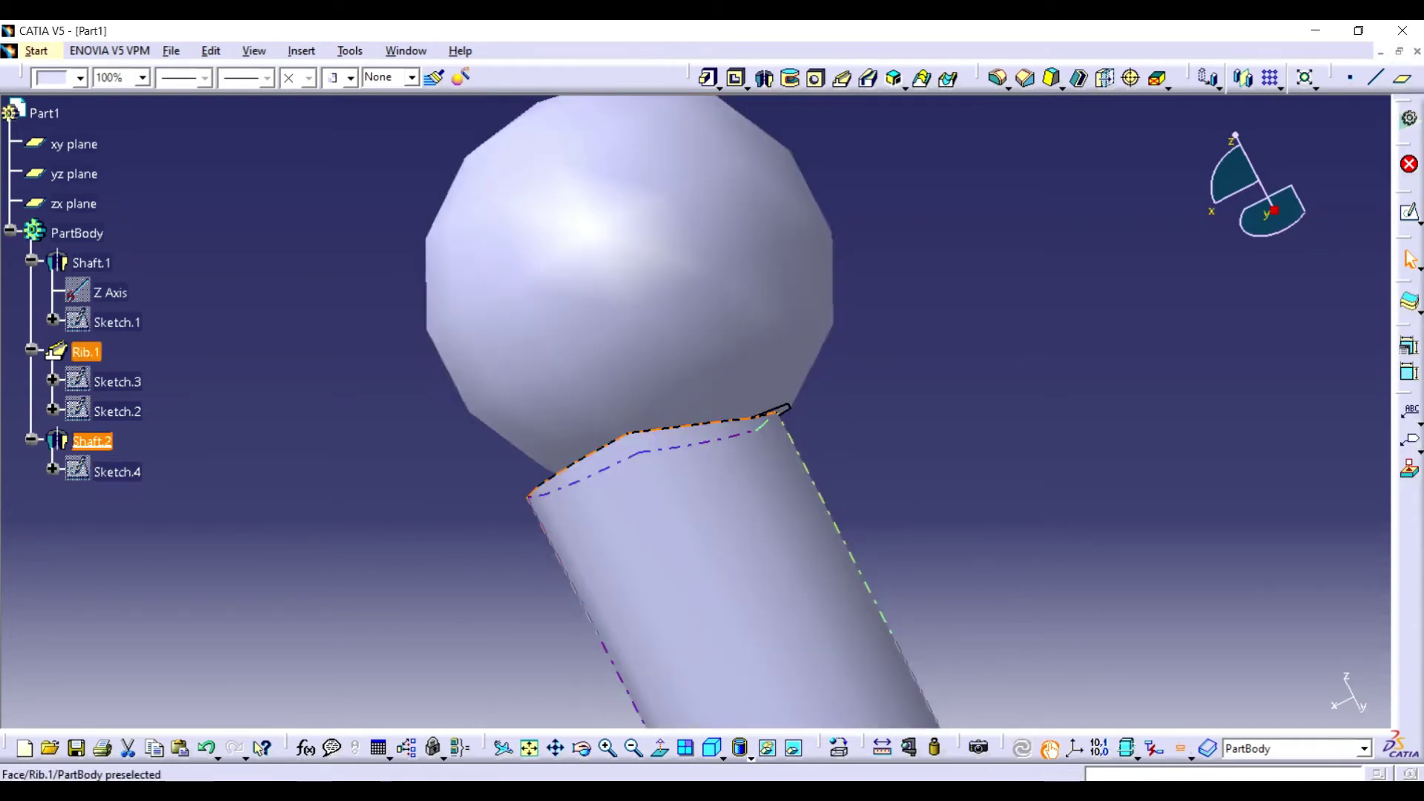
pyautogui.rightClick(71, 445)
pyautogui.click(108, 321)
pyautogui.press('Return')
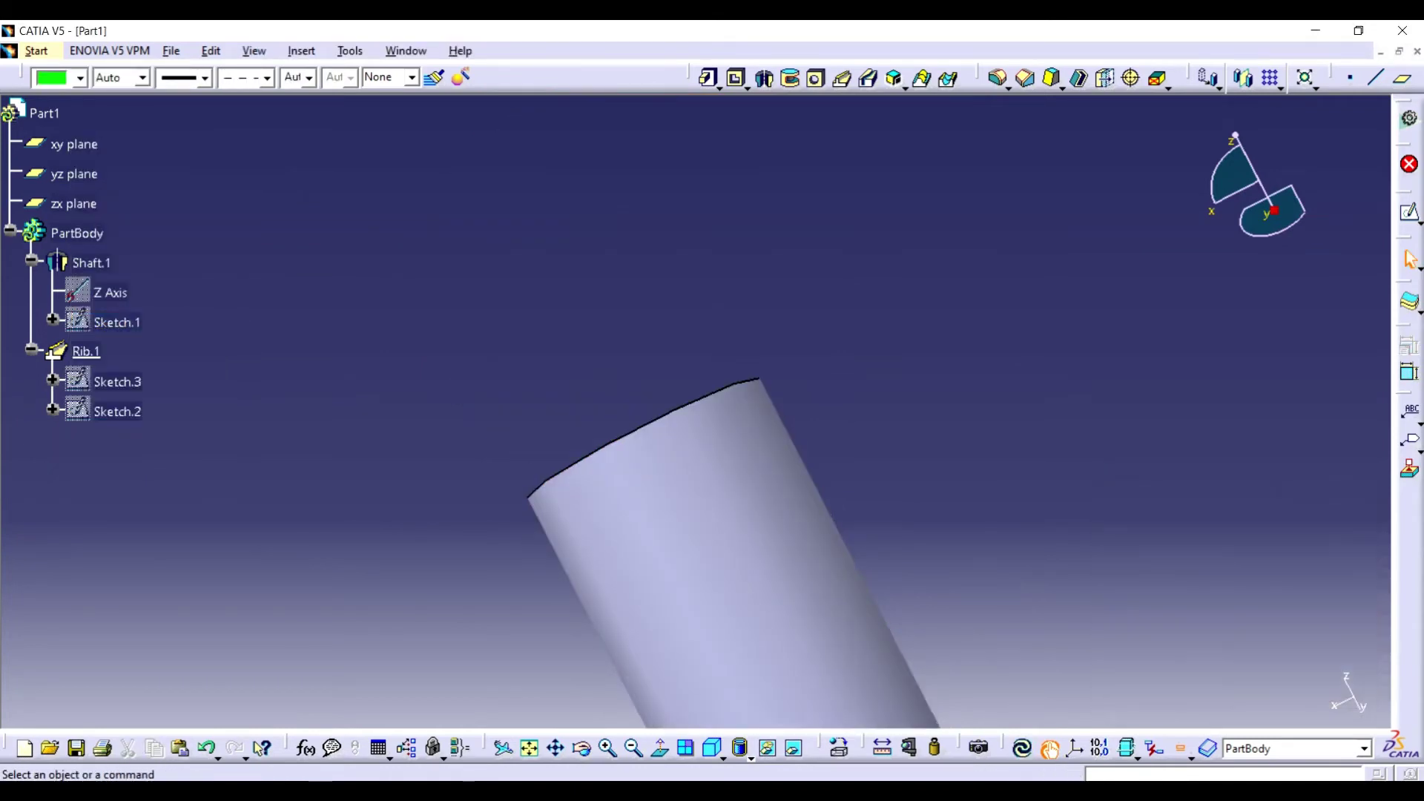
# Switch to the Wireframe and Surface Design workbench
pyautogui.click(36, 50)
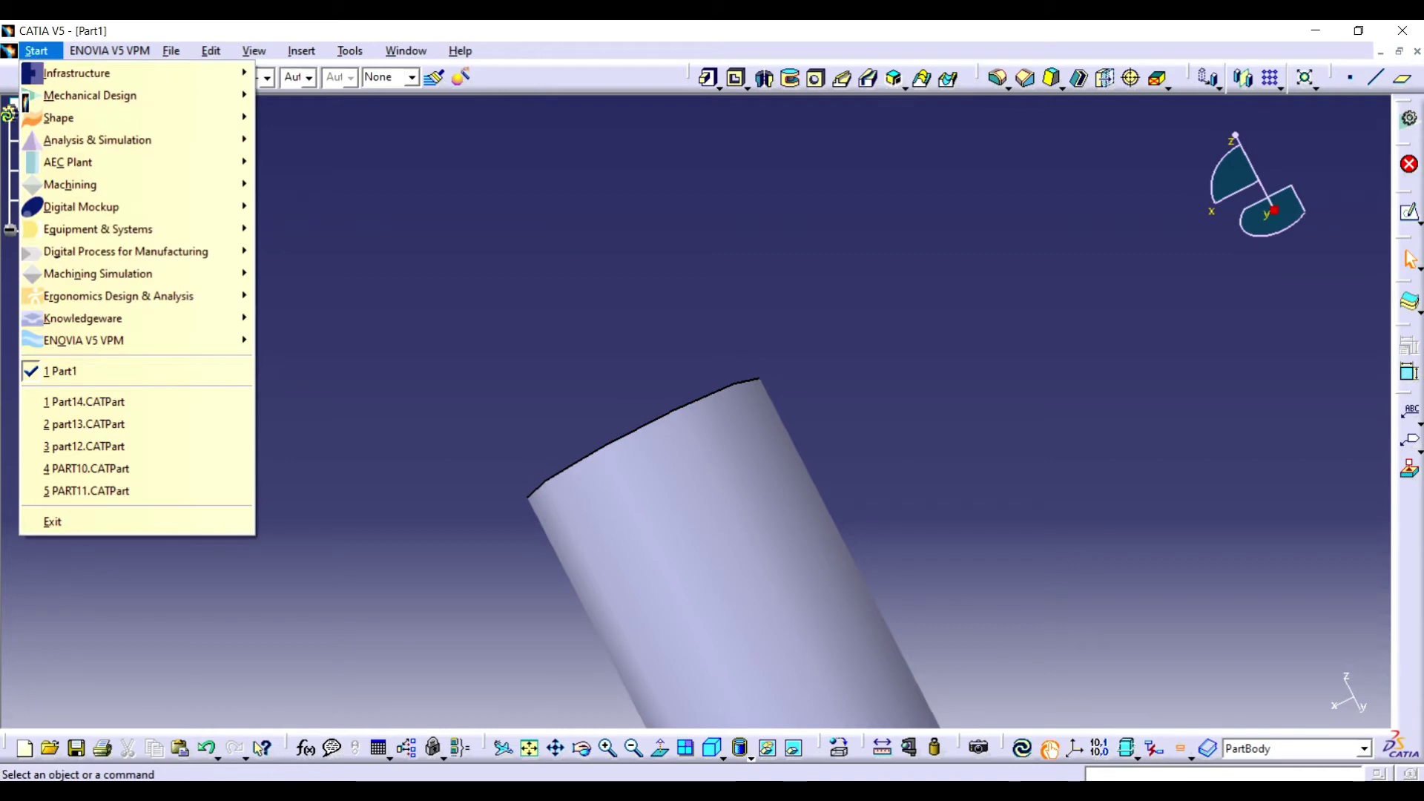
pyautogui.click(172, 51)
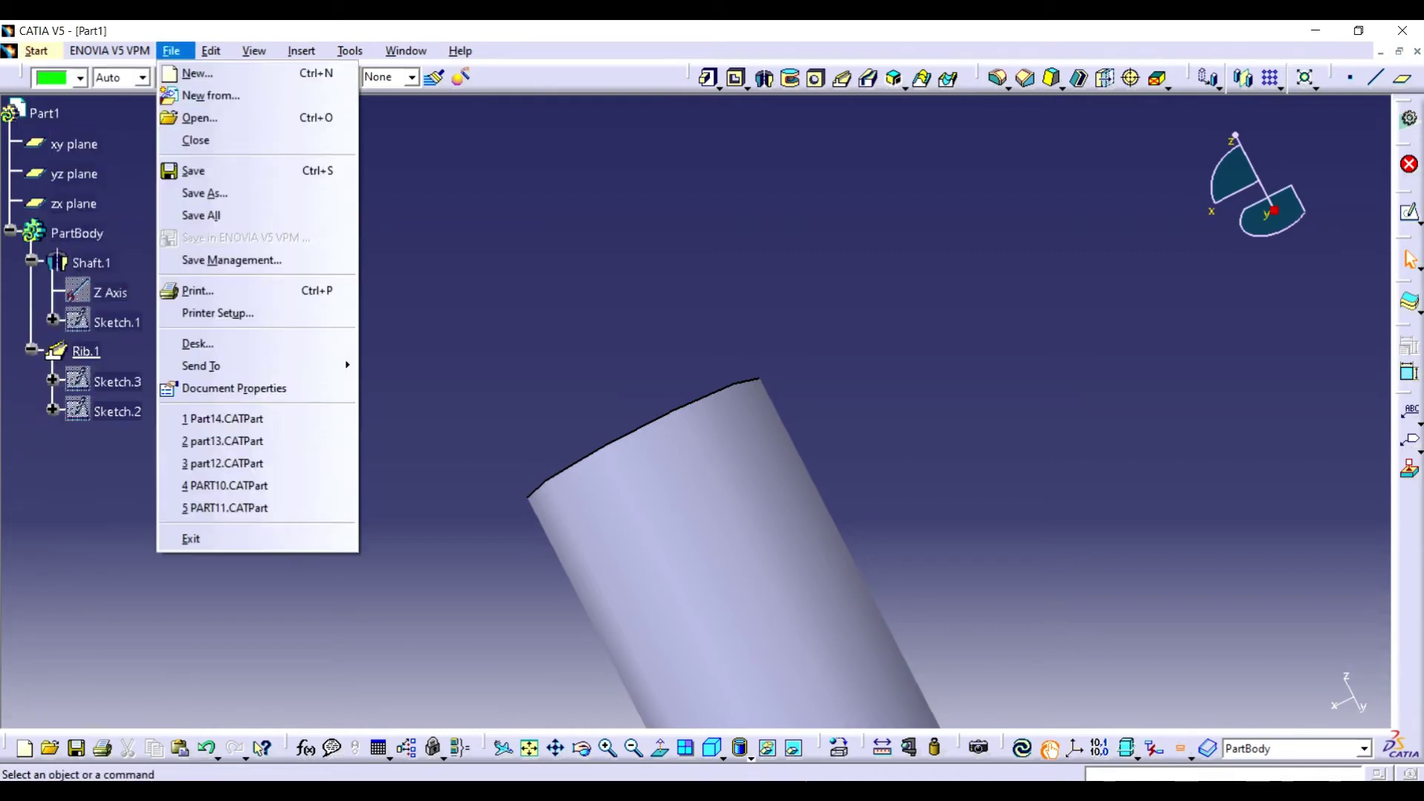
pyautogui.click(36, 50)
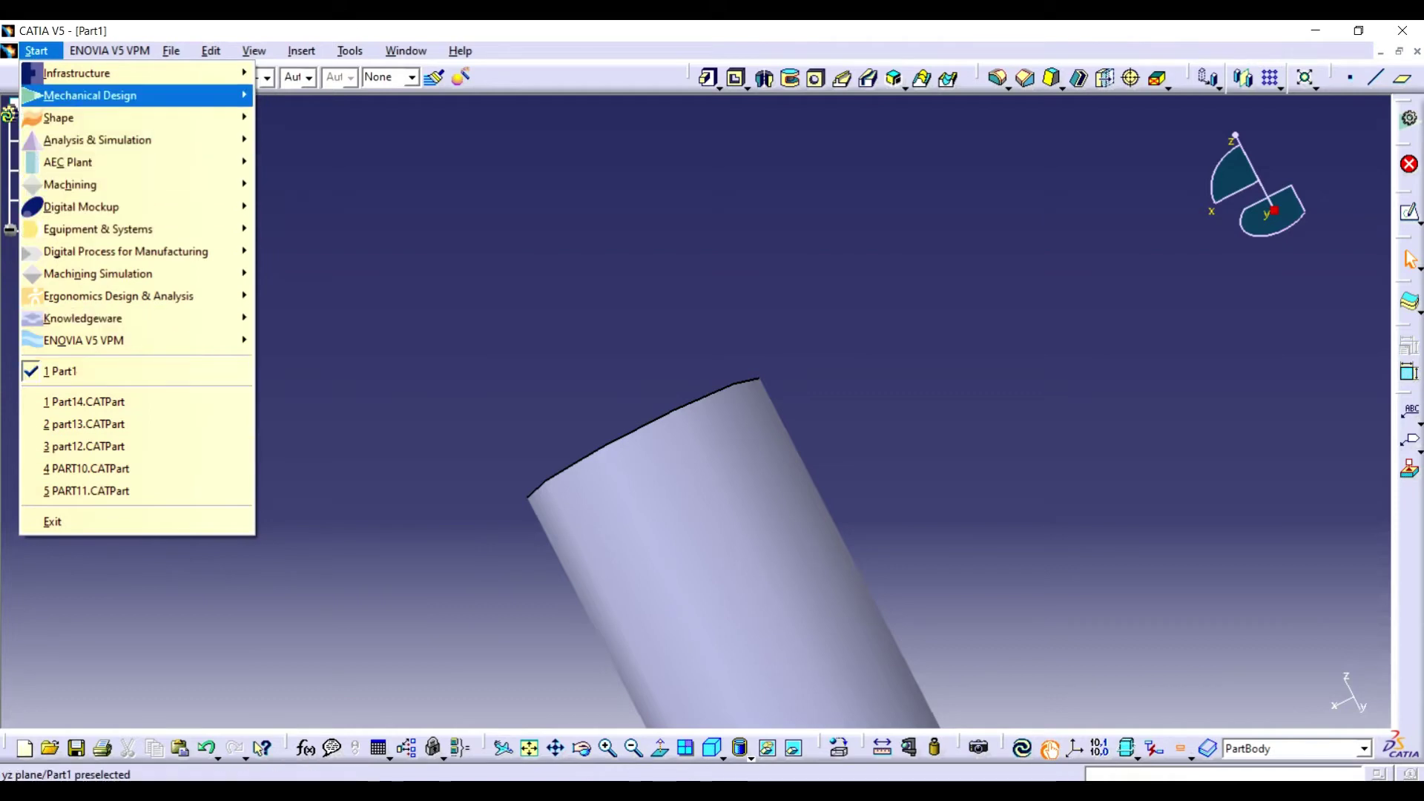
pyautogui.click(356, 452)
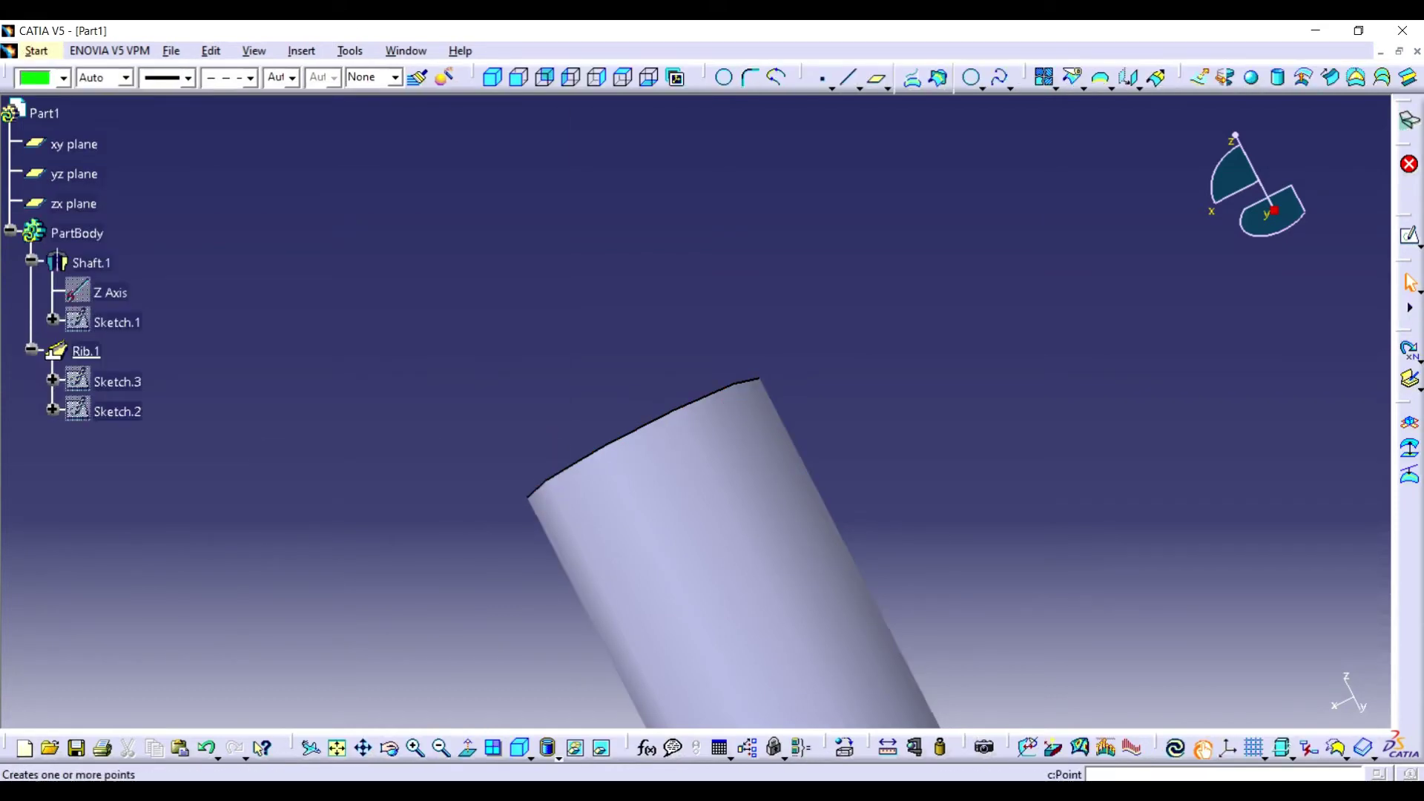
# Create Axis.1 through the tube's cylindrical face
pyautogui.click(859, 87)
pyautogui.click(873, 129)
pyautogui.click(712, 519)
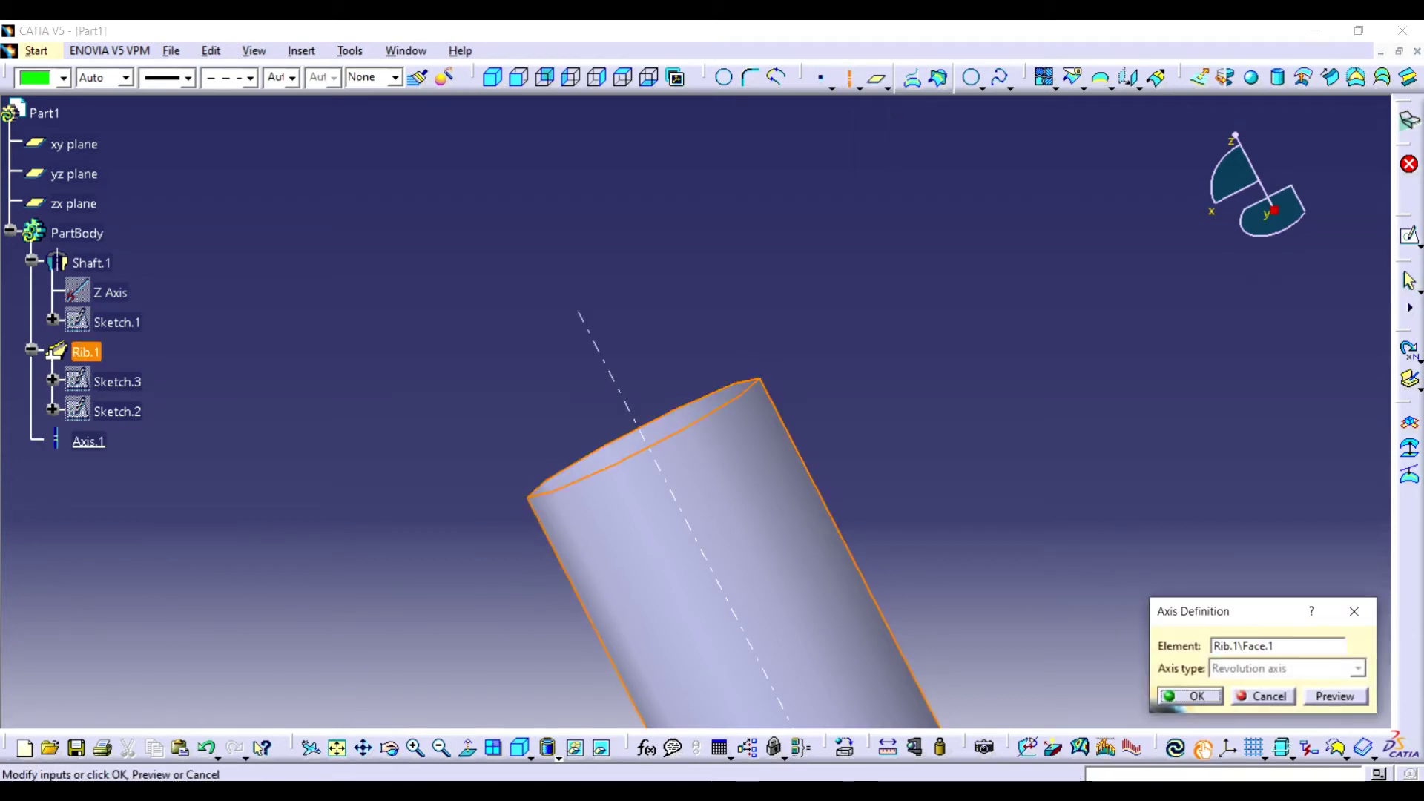
pyautogui.click(1187, 692)
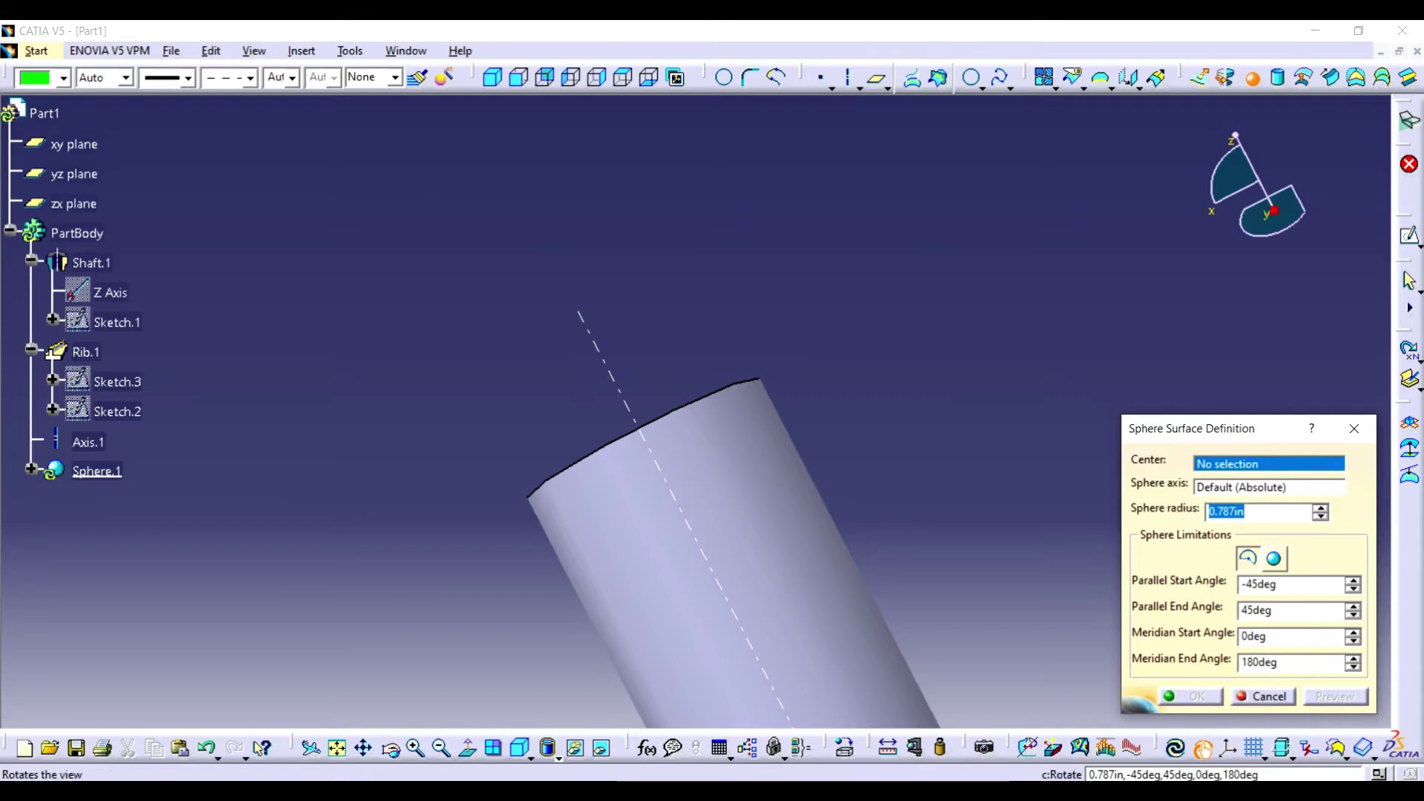
# Cancel the stray sphere and create Point.1 on the tube's top face
pyautogui.moveTo(667, 445); pyautogui.dragTo(741, 415, button='middle')
pyautogui.click(1263, 696)
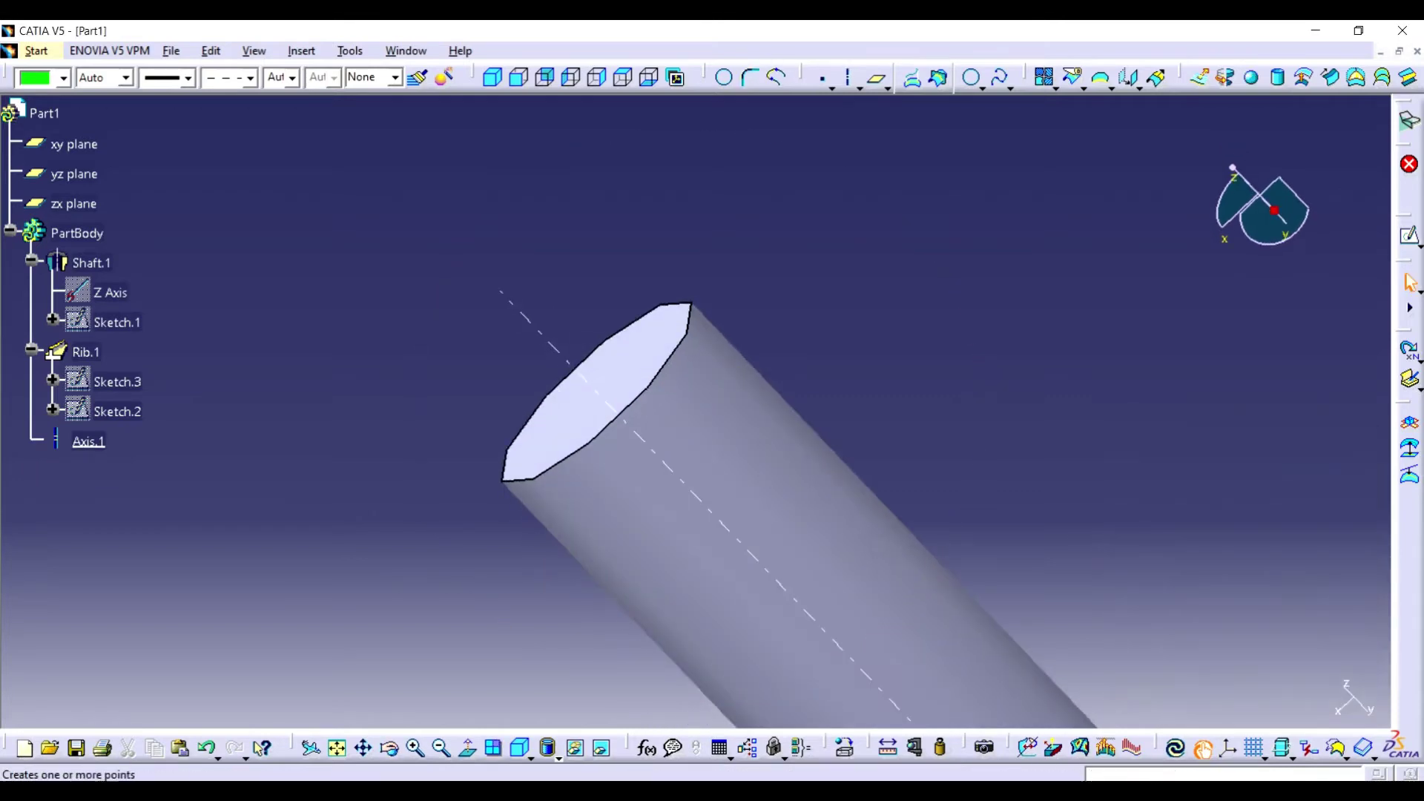
pyautogui.click(821, 77)
pyautogui.click(608, 404)
pyautogui.click(284, 350)
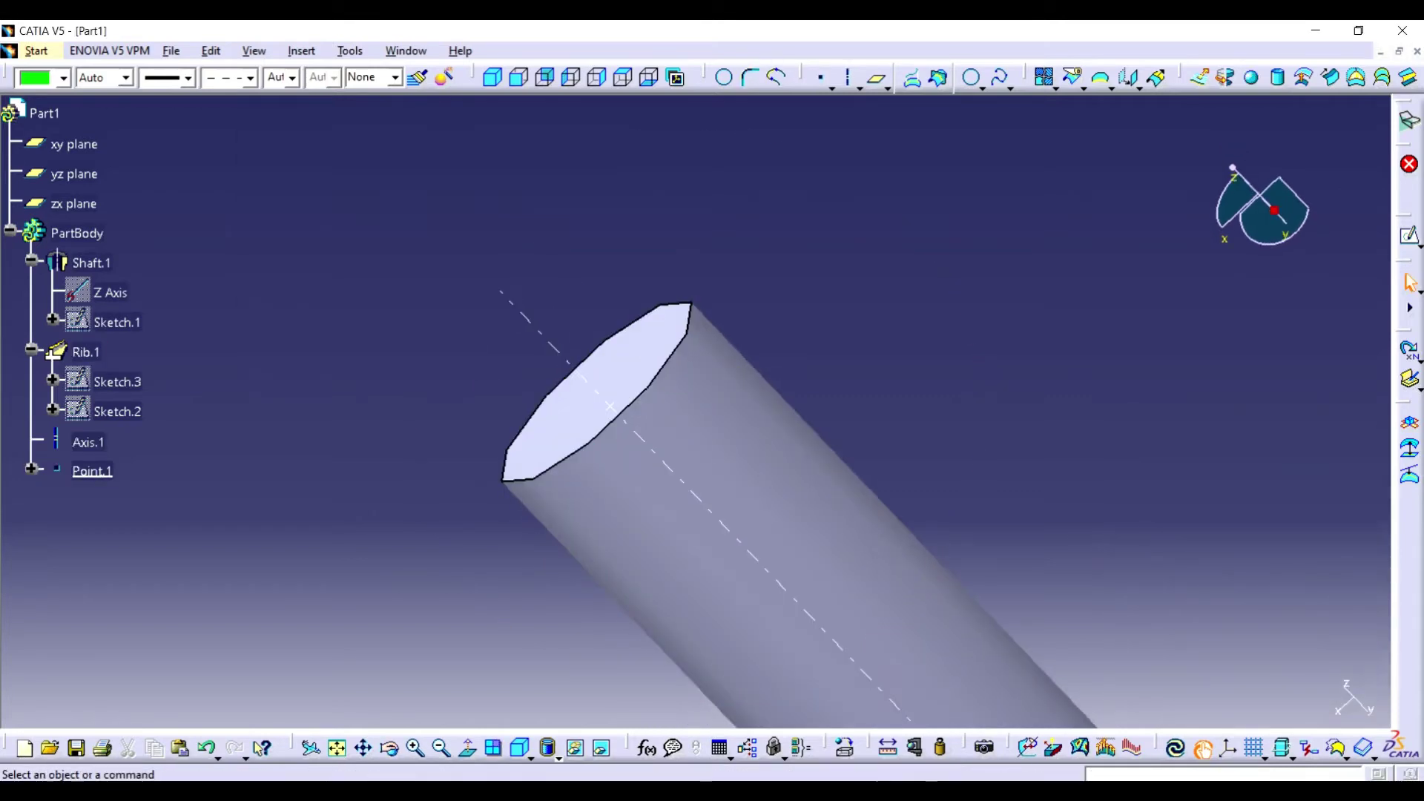
# Try a sphere centred on Point.1 with a new axis system, then cancel it
pyautogui.click(1251, 77)
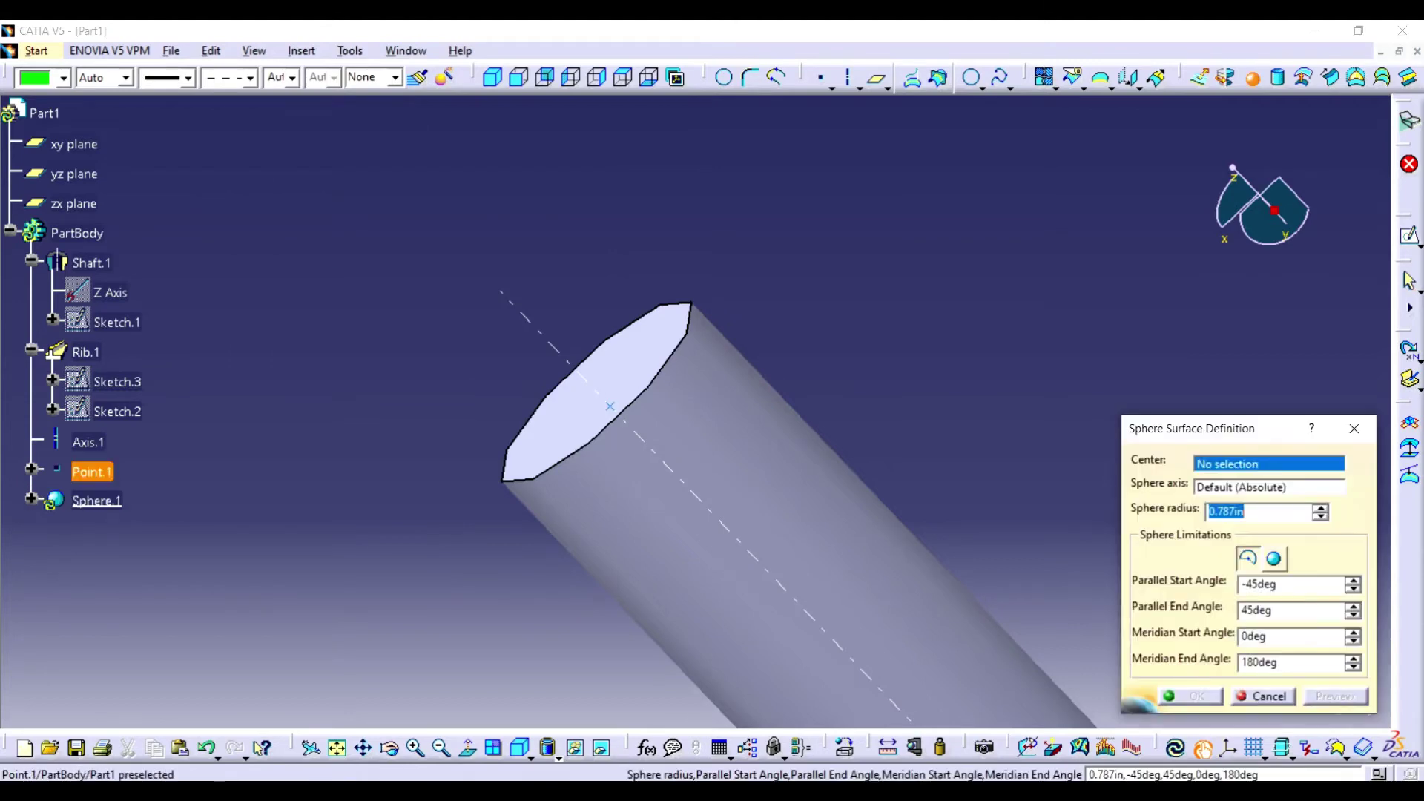
pyautogui.click(92, 471)
pyautogui.click(441, 748)
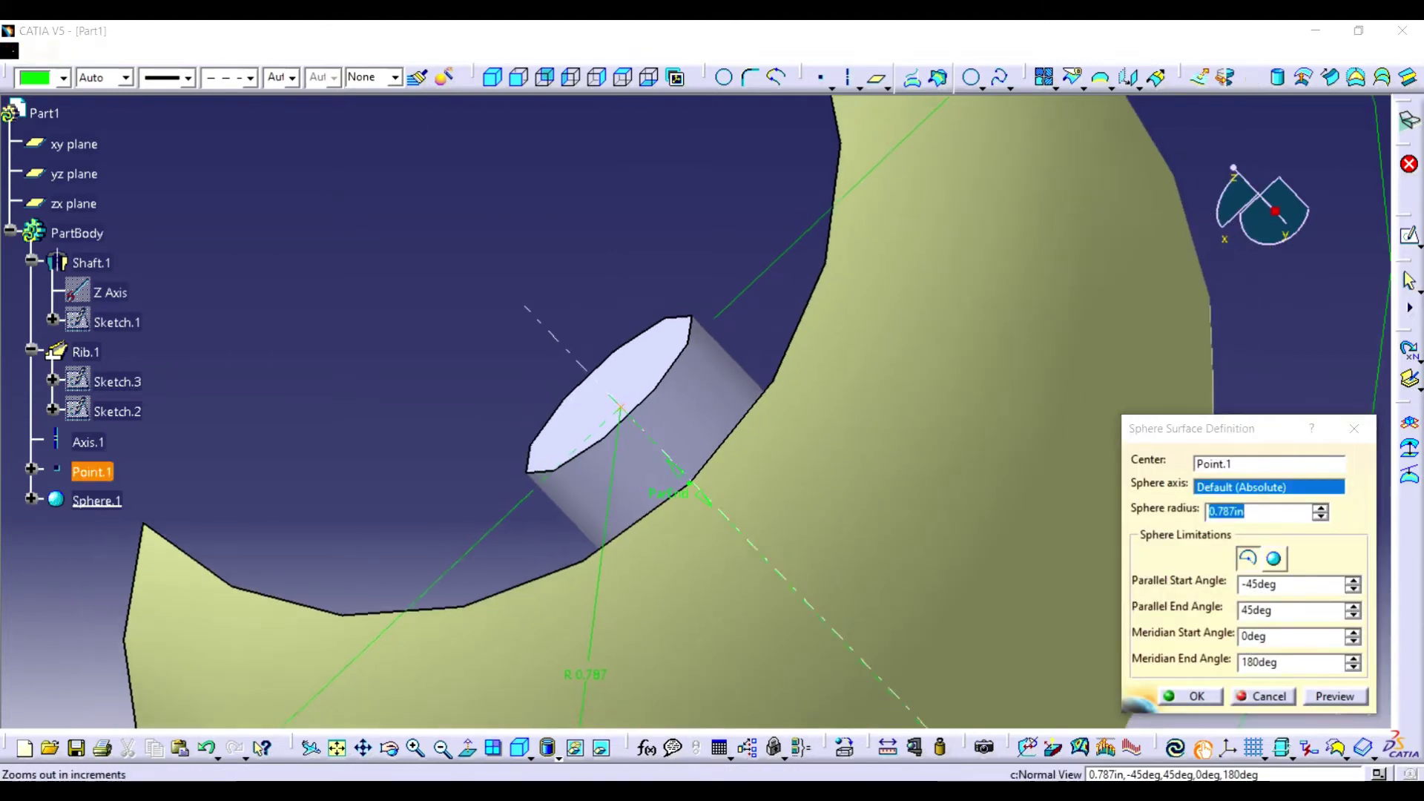
pyautogui.moveTo(668, 407); pyautogui.dragTo(757, 363, button='middle')
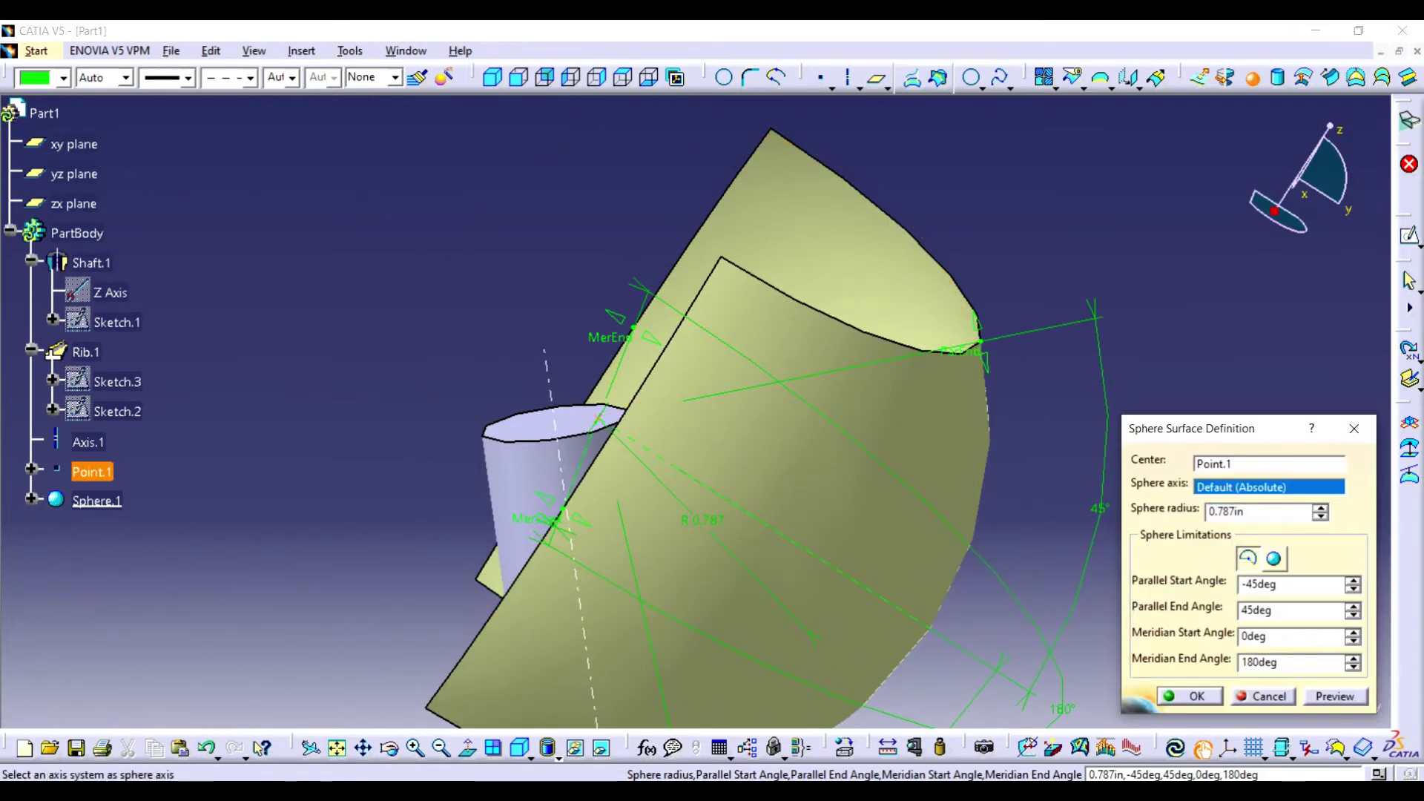
pyautogui.rightClick(1269, 487)
pyautogui.click(1305, 498)
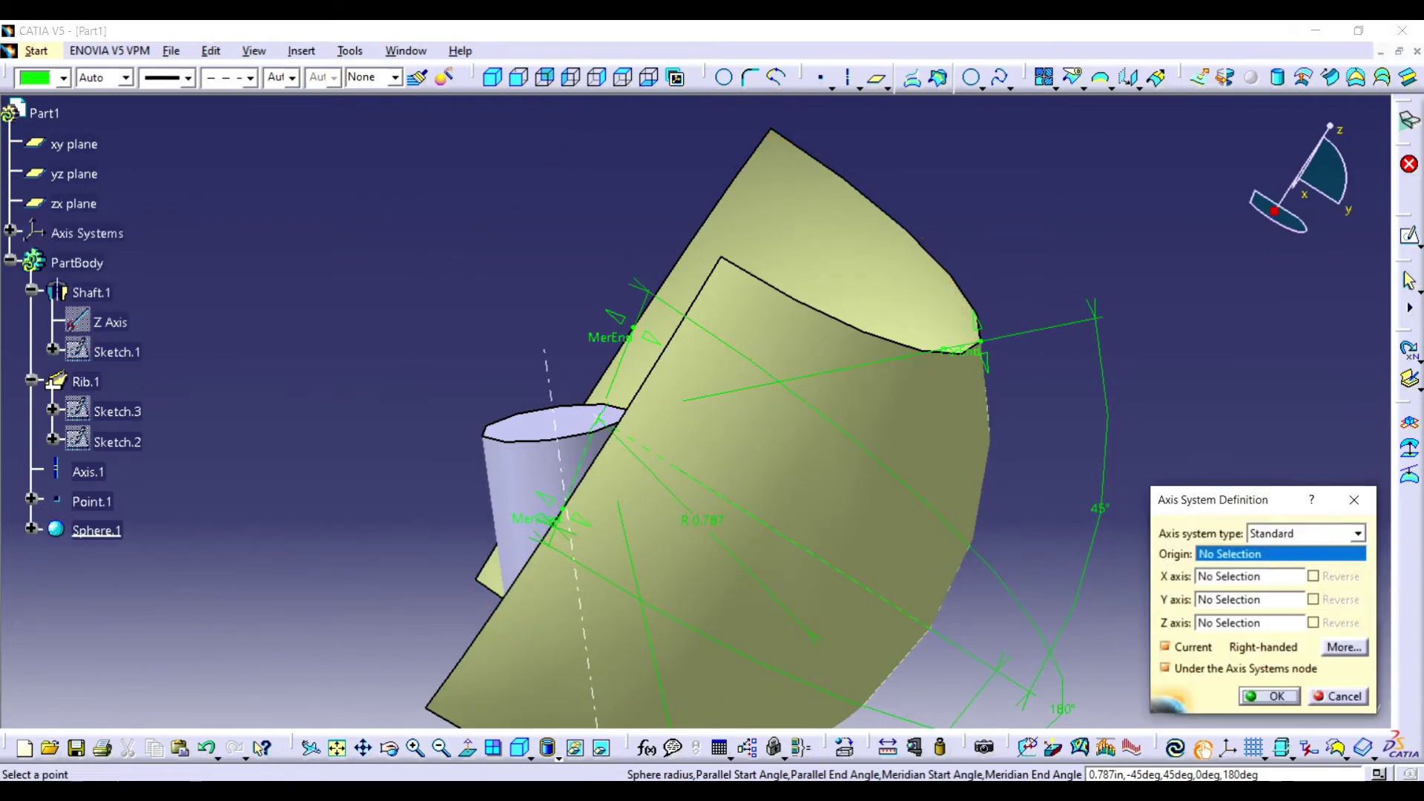
pyautogui.click(1250, 576)
pyautogui.click(1354, 500)
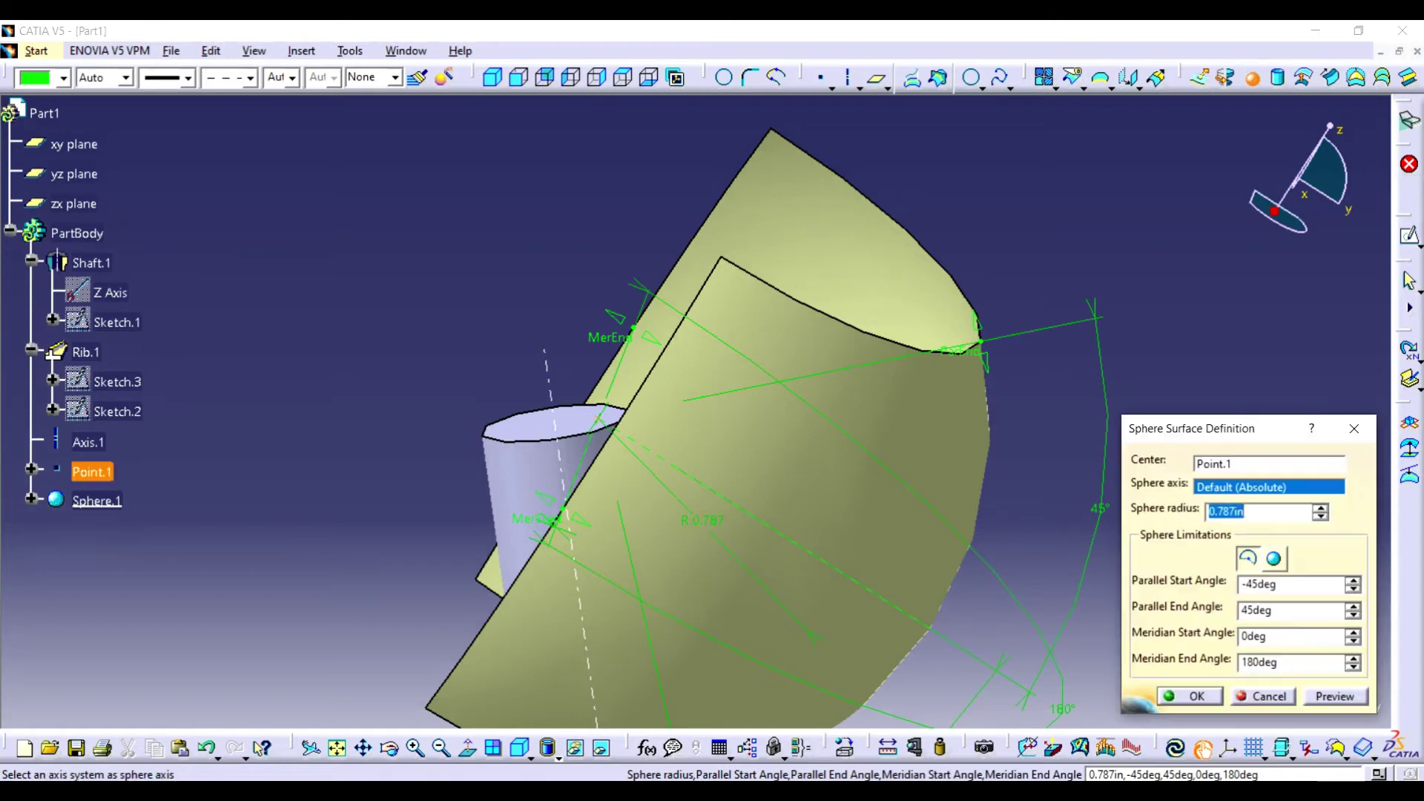
# Reopen and cancel the Sphere tool again, then bring up Point.1's context menu
pyautogui.click(1354, 429)
pyautogui.click(1252, 77)
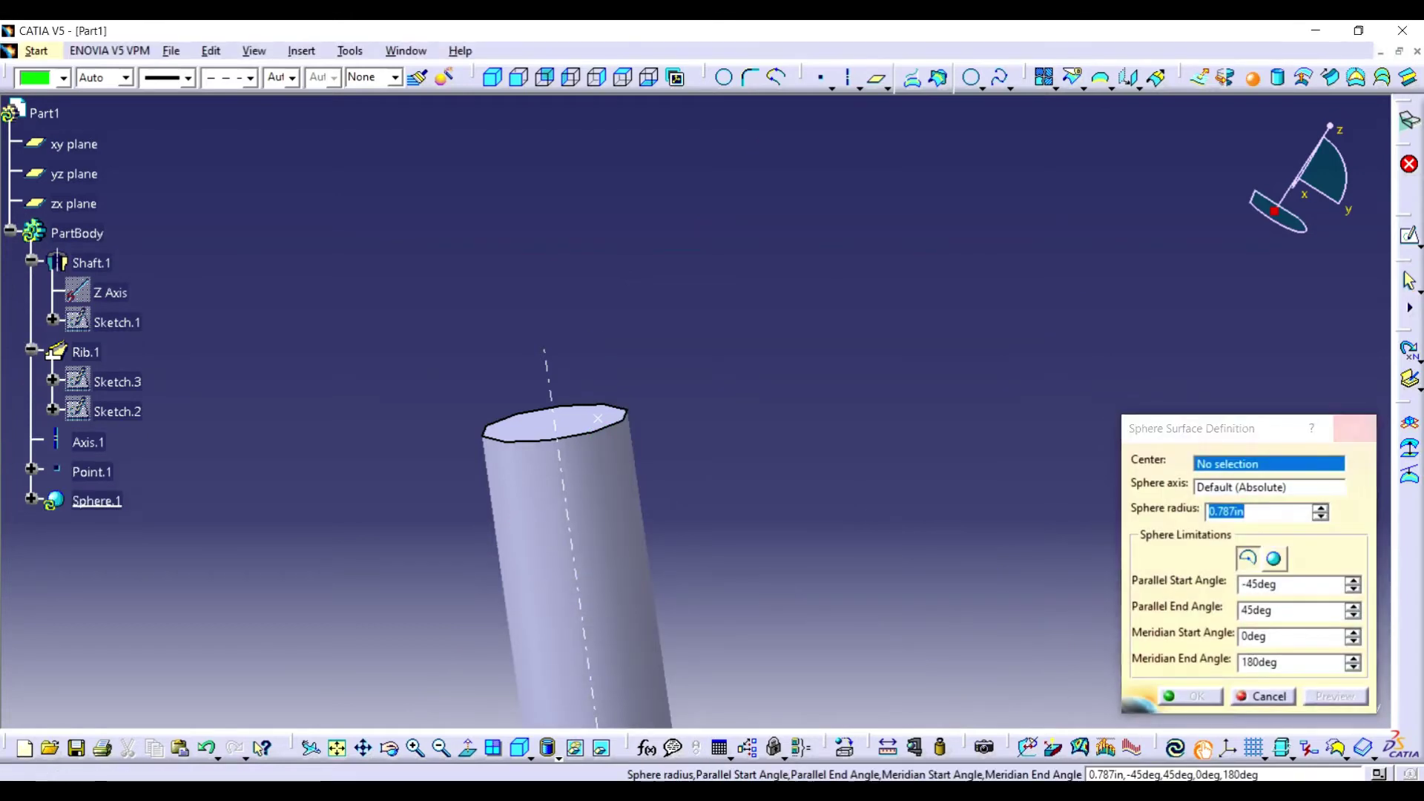
pyautogui.click(1261, 692)
pyautogui.rightClick(598, 419)
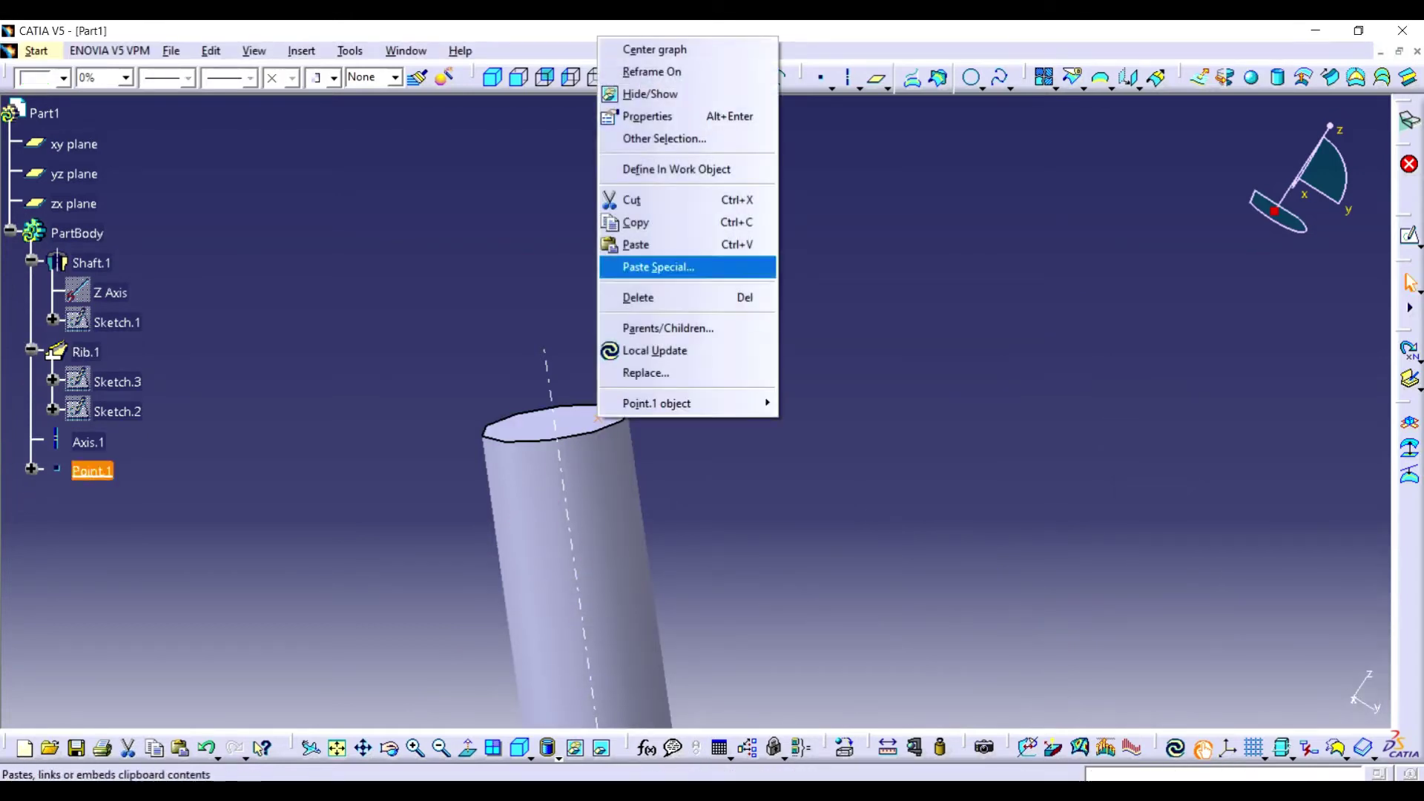
# Replace Point.1 with Point.2 placed on Axis.1 at the tube's top
pyautogui.click(638, 294)
pyautogui.click(831, 87)
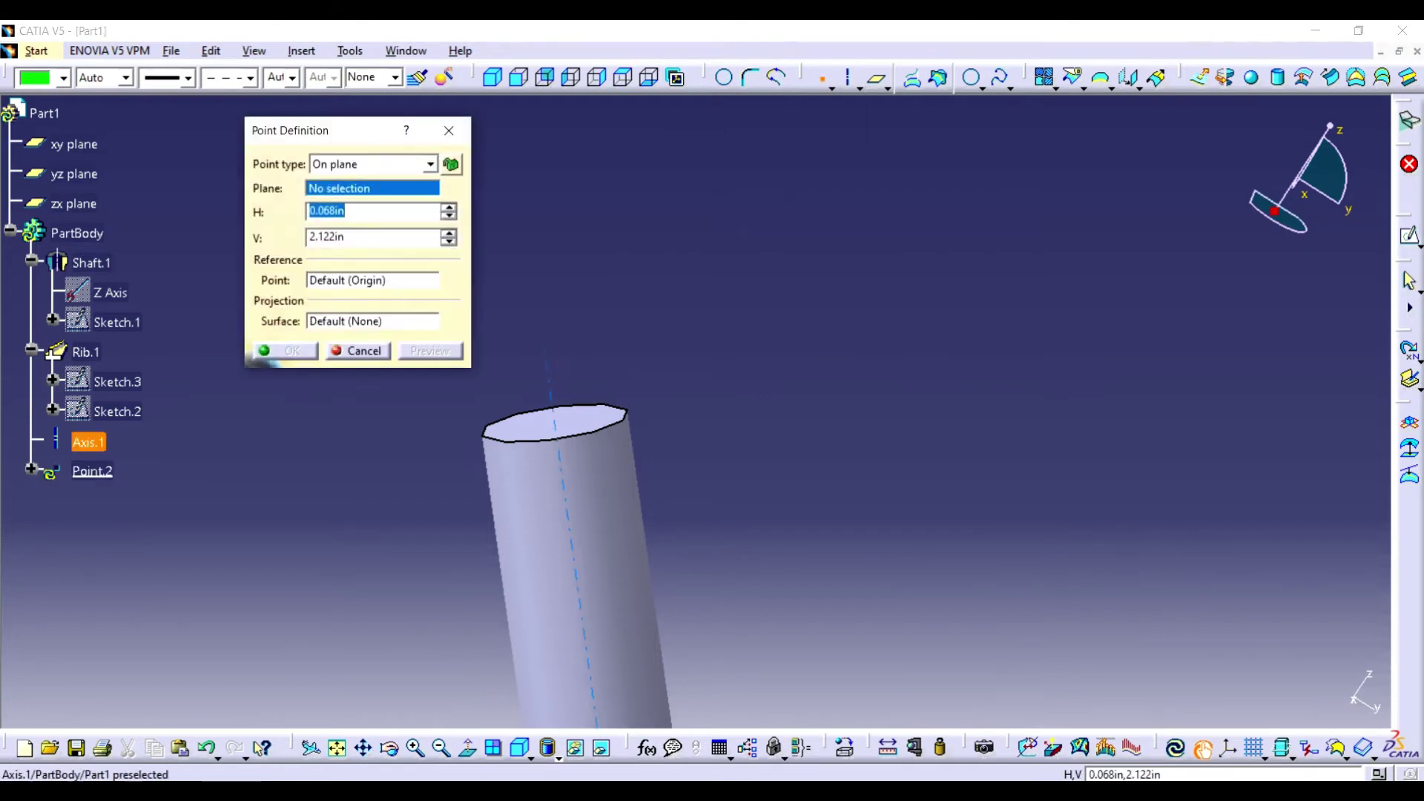
pyautogui.click(87, 442)
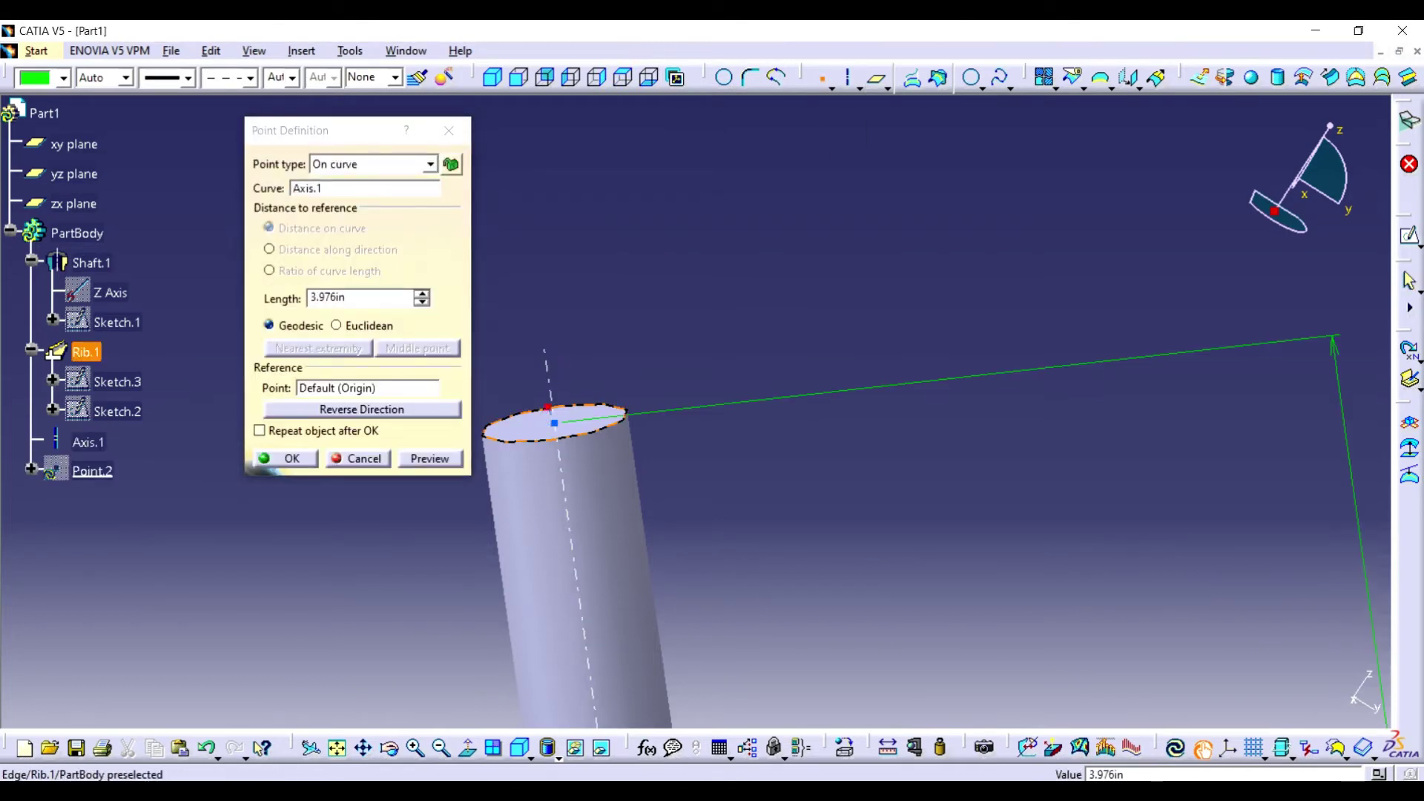
pyautogui.click(285, 459)
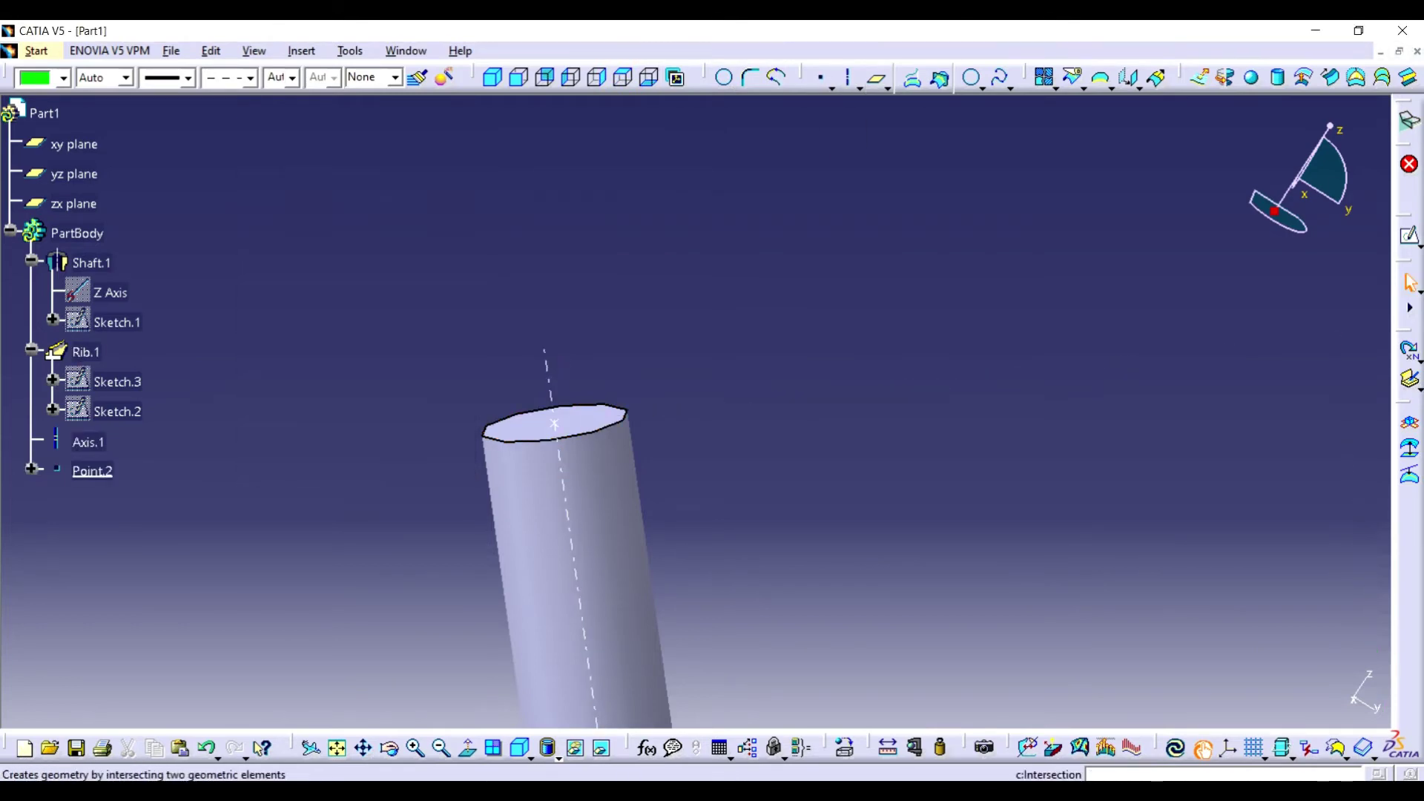
# Create a full 0.787in-radius Sphere.1 centred on Point.2
pyautogui.click(1253, 78)
pyautogui.click(92, 471)
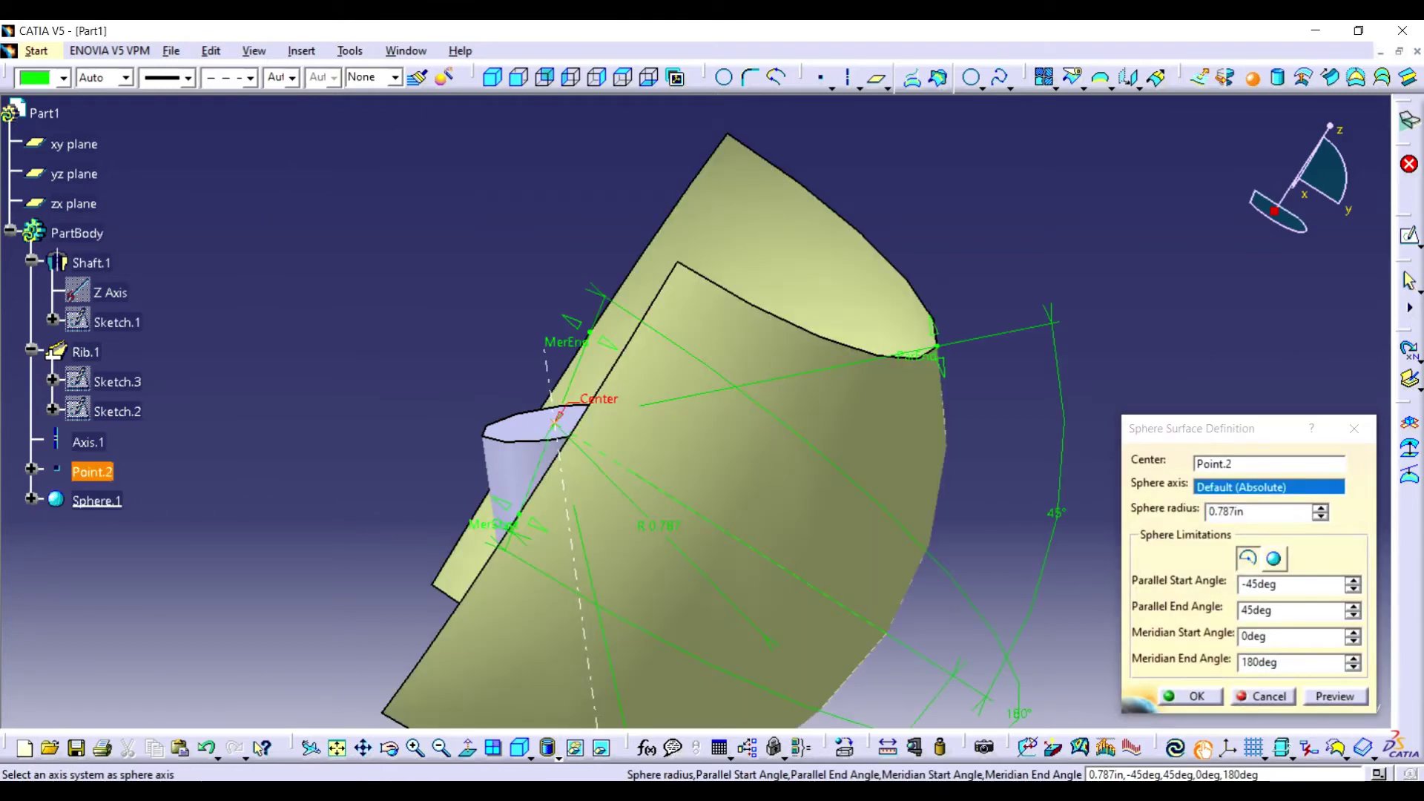
pyautogui.click(1273, 559)
pyautogui.click(441, 747)
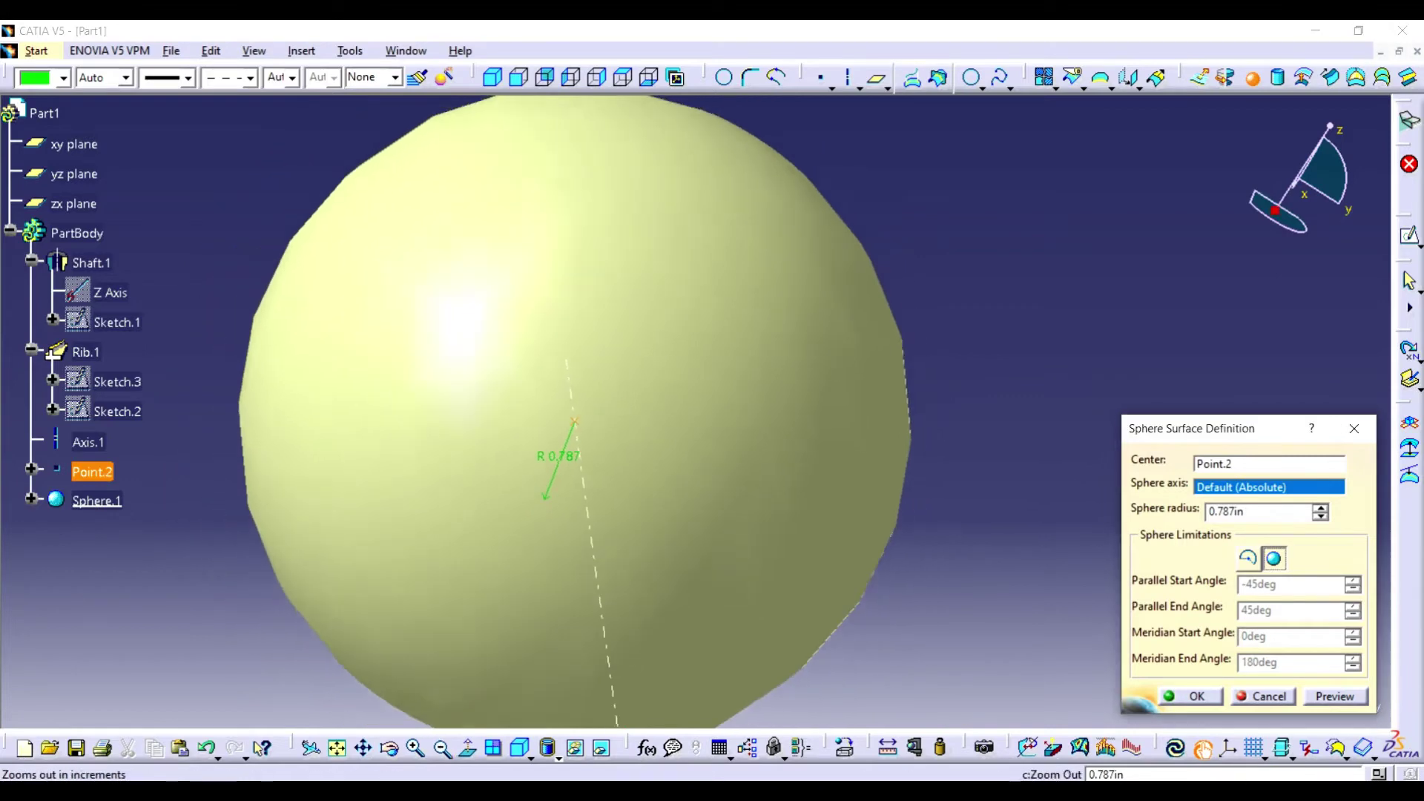
pyautogui.moveTo(712, 408); pyautogui.dragTo(742, 371, button='middle')
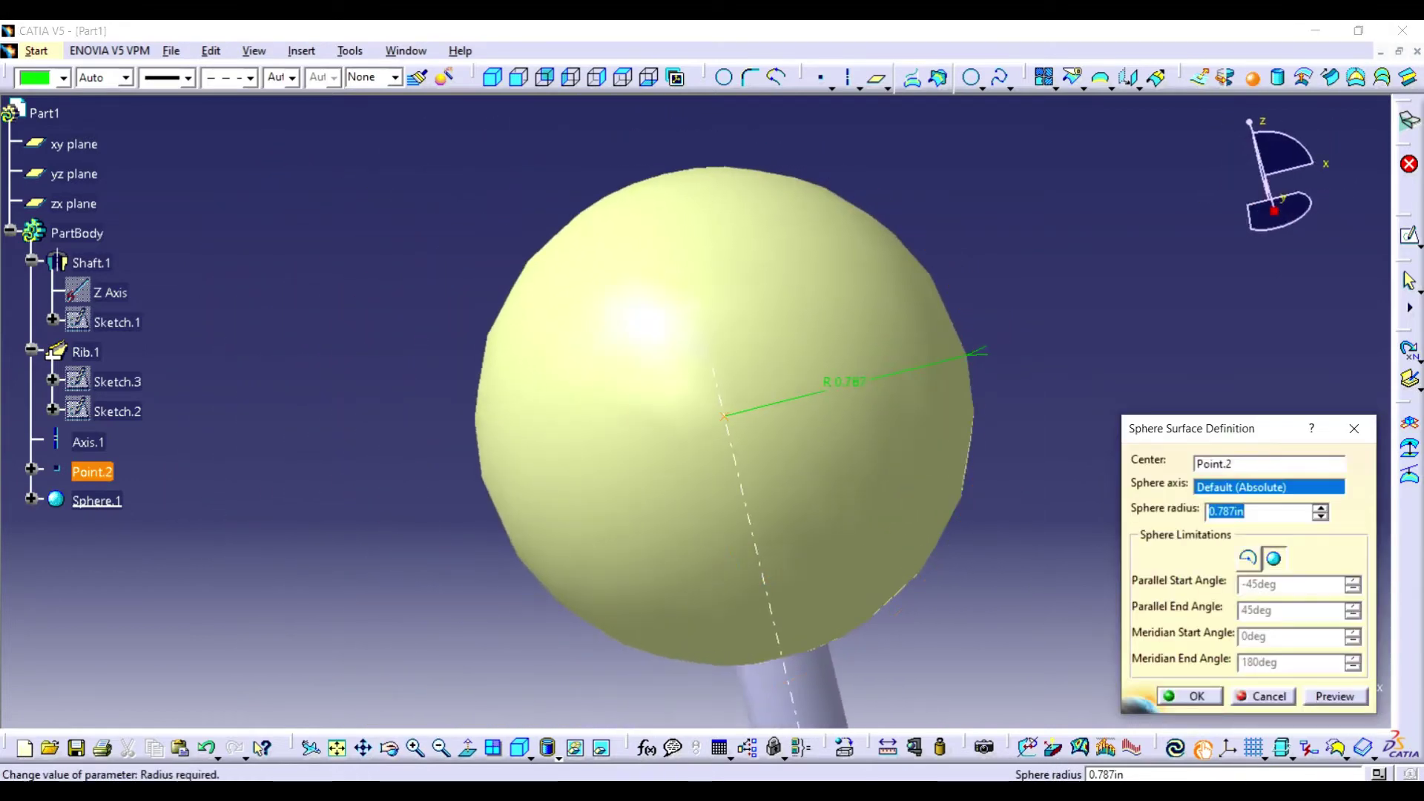
pyautogui.click(441, 748)
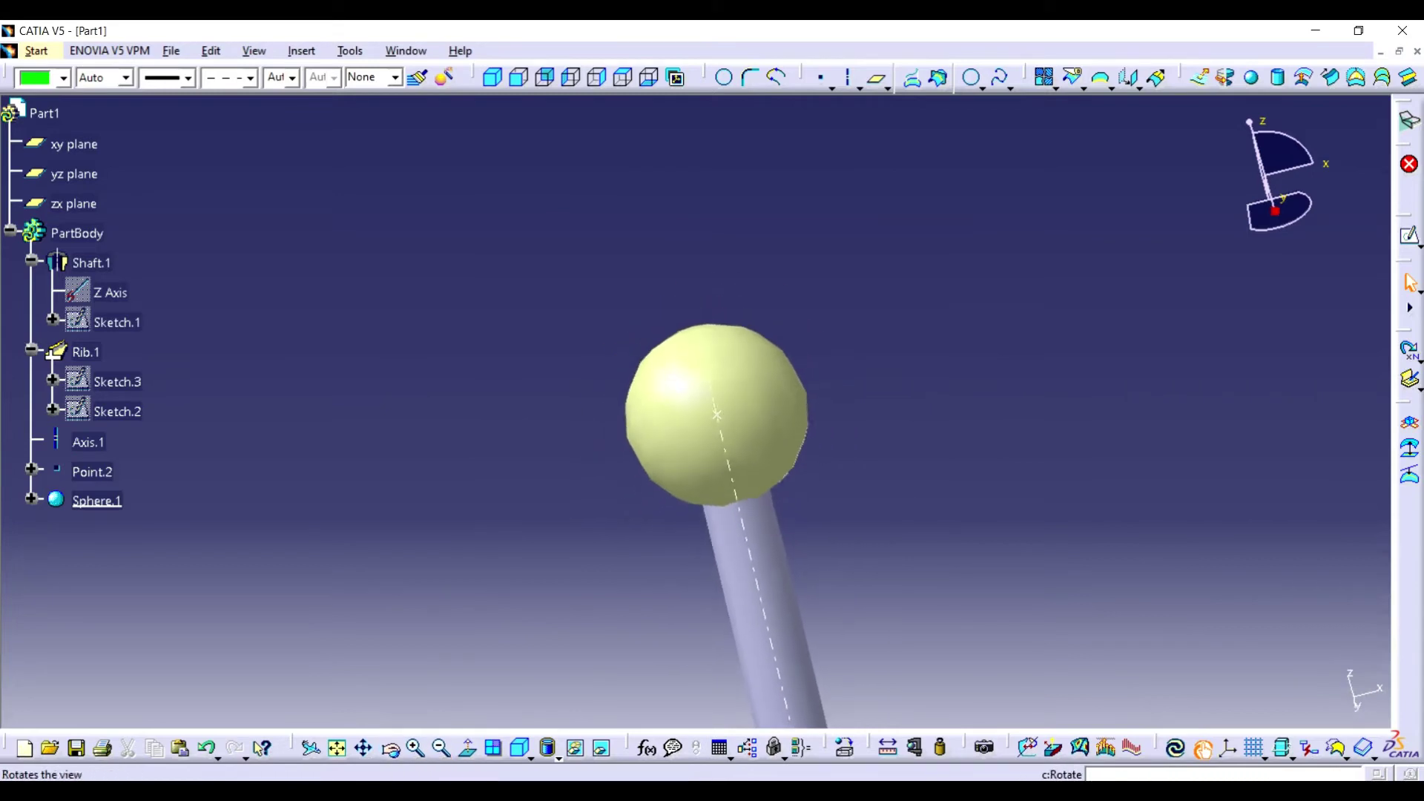
pyautogui.moveTo(712, 416); pyautogui.dragTo(667, 445, button='middle')
pyautogui.click(36, 50)
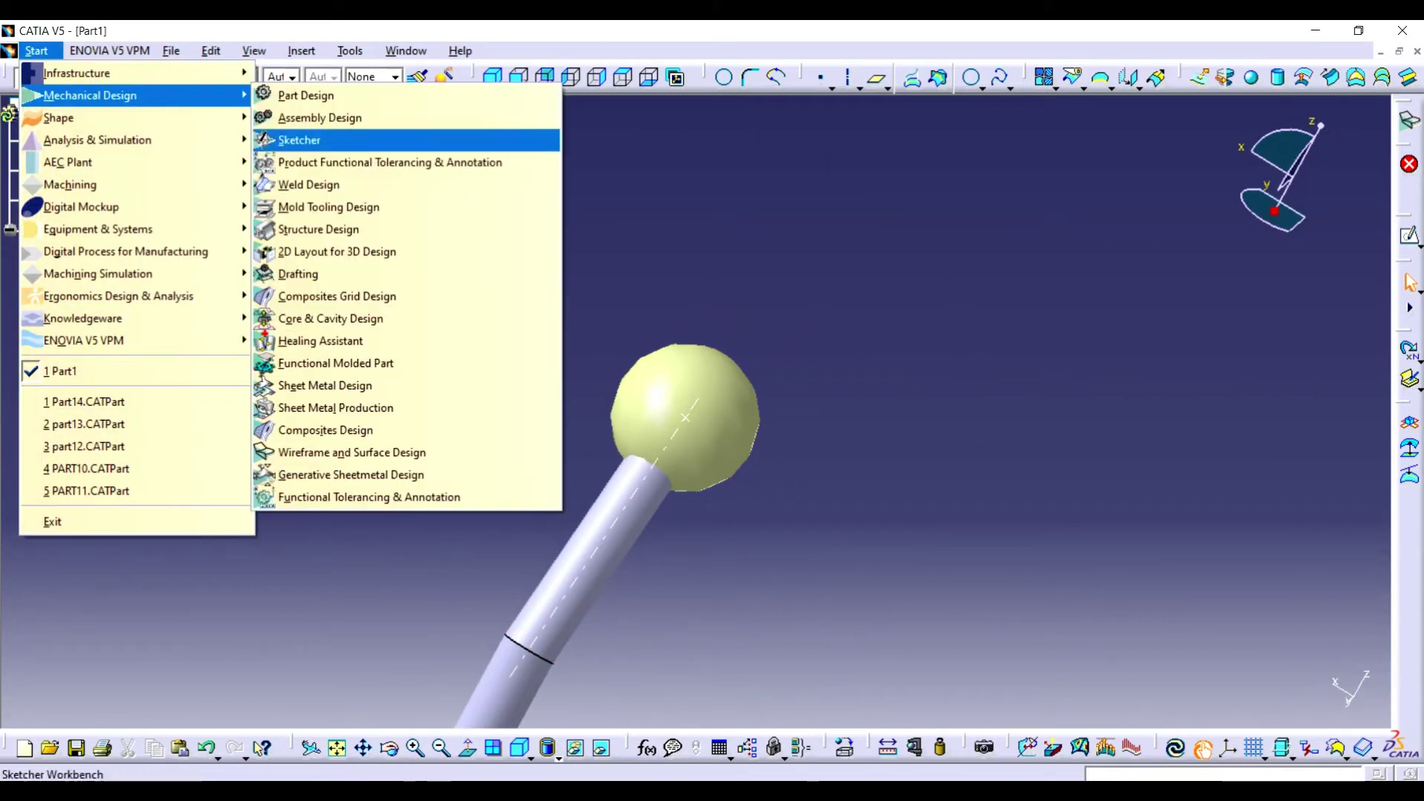
# In Part Design, thicken Sphere.1 with a 0.2 in offset
pyautogui.click(297, 96)
pyautogui.click(1409, 304)
pyautogui.click(97, 501)
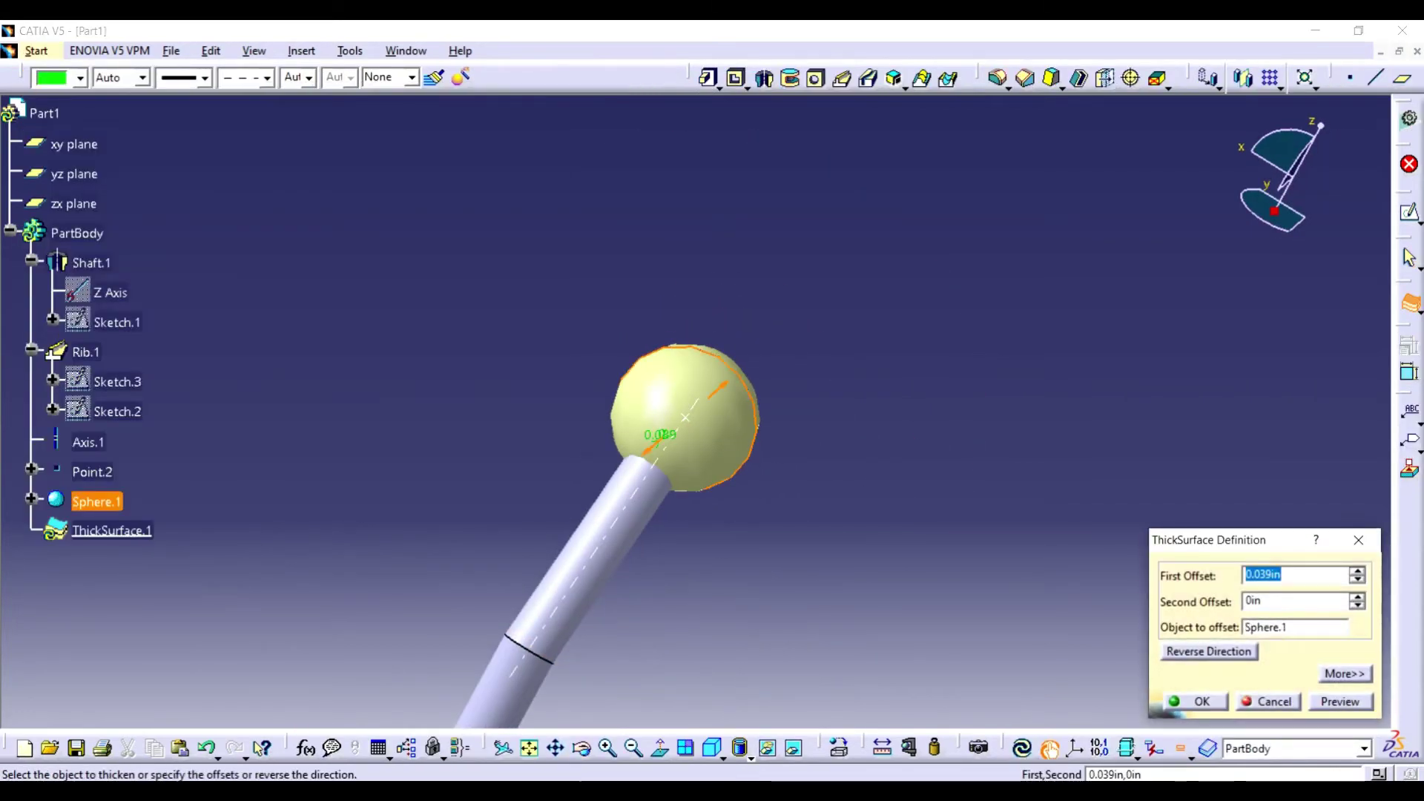
pyautogui.write('0.2')
pyautogui.press('Return')
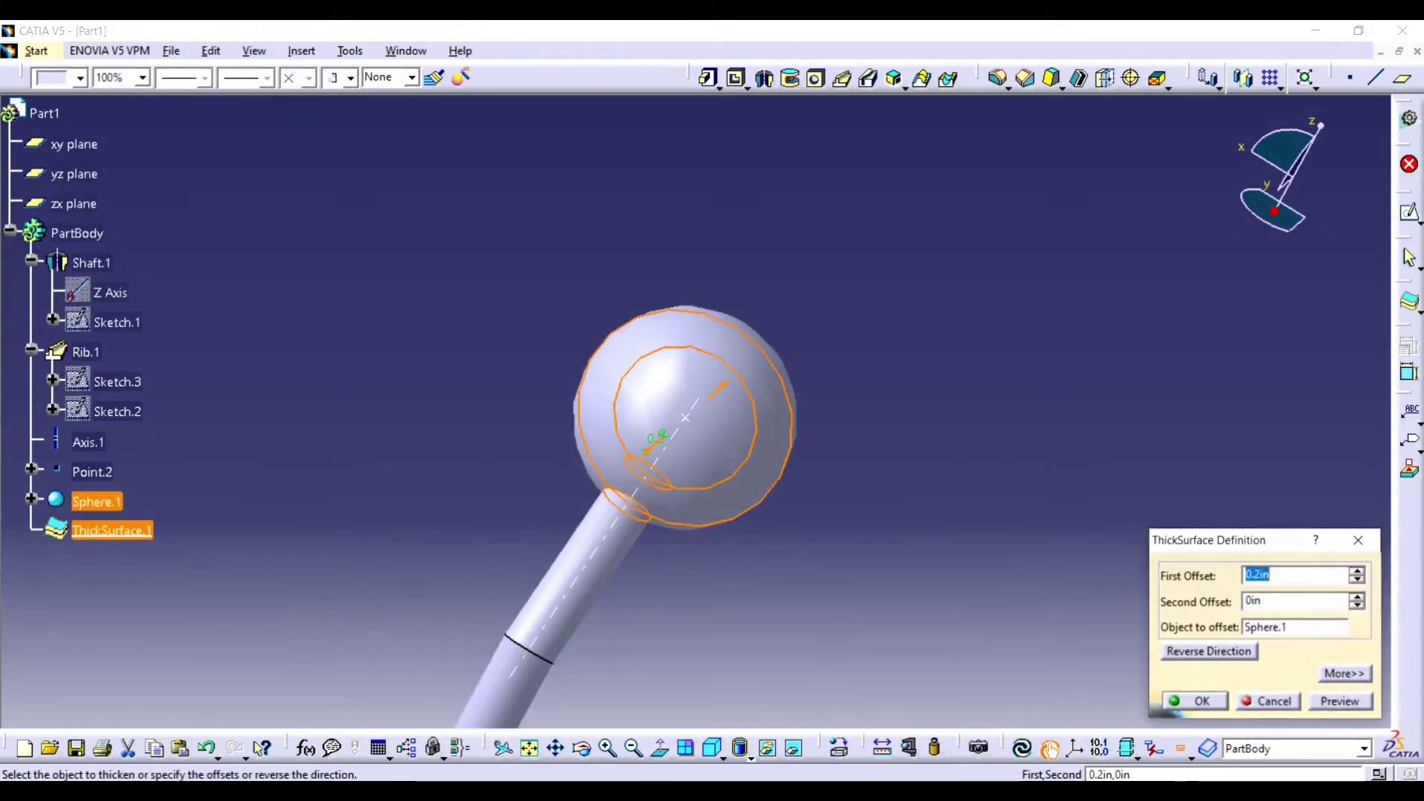
# Hide the original Sphere.1 and reopen Sketch.3 for editing
pyautogui.click(1194, 701)
pyautogui.rightClick(731, 397)
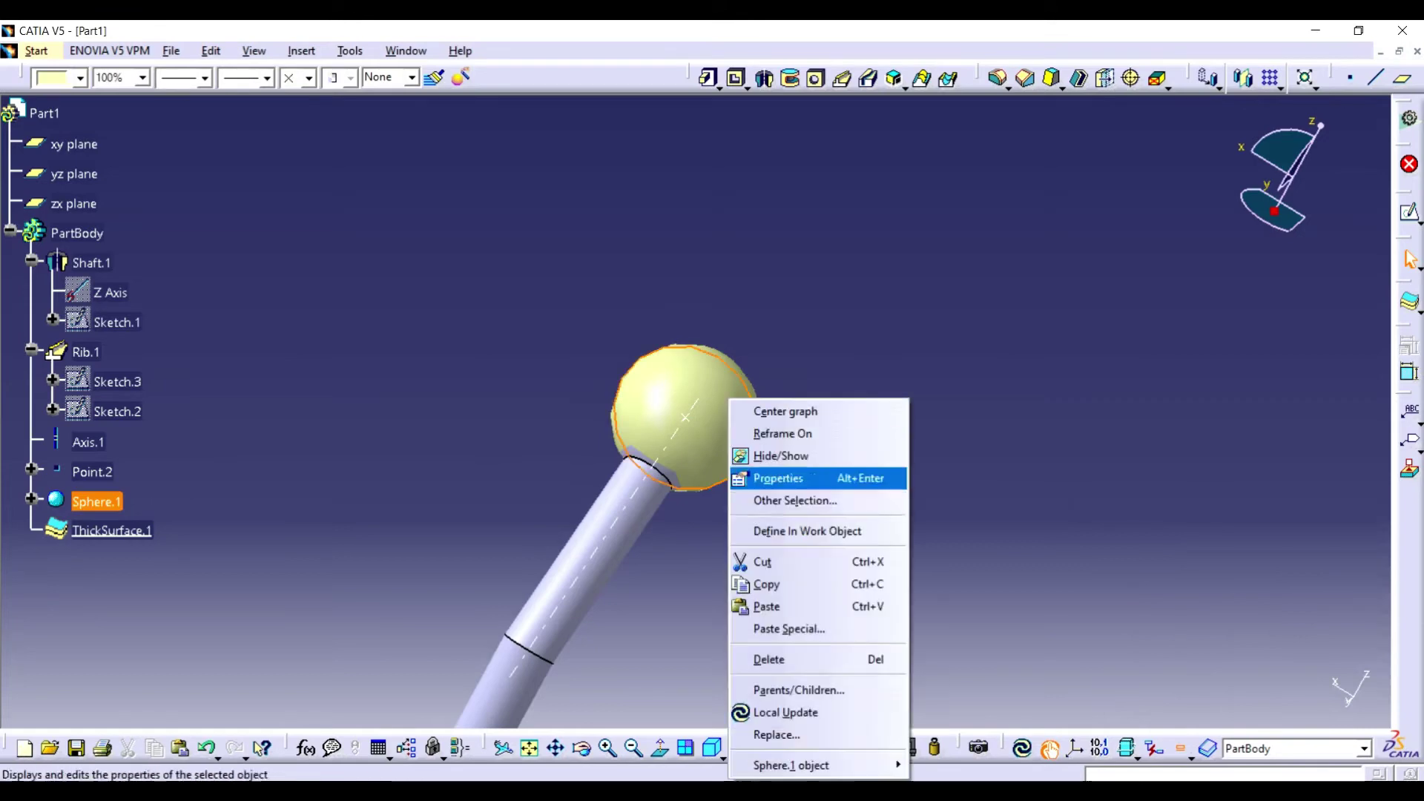
pyautogui.click(779, 454)
pyautogui.moveTo(690, 415); pyautogui.dragTo(690, 445, button='middle')
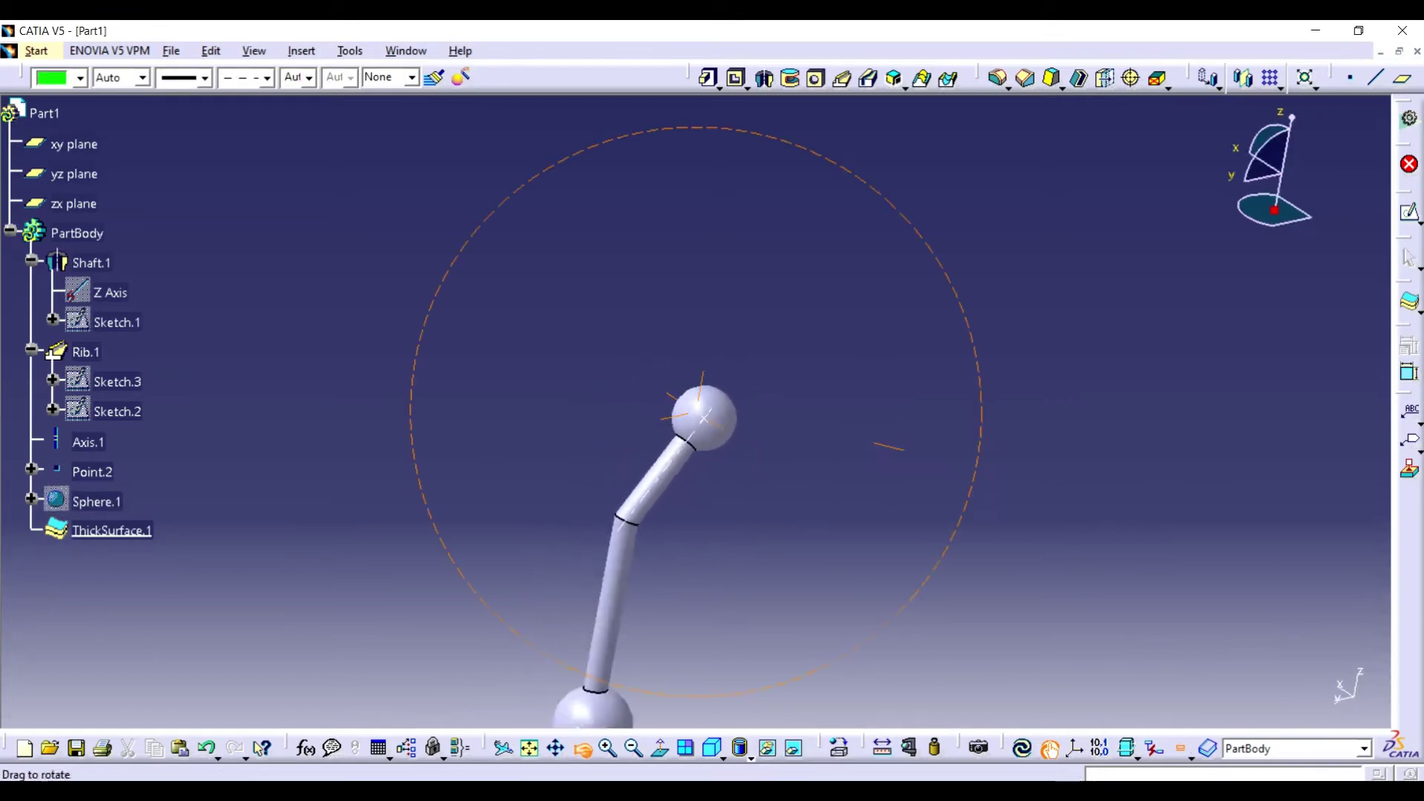
pyautogui.moveTo(816, 445)
pyautogui.keyDown('ctrl'); pyautogui.mouseDown(button='middle')
pyautogui.moveTo(942, 534)
pyautogui.moveTo(942, 653)
pyautogui.mouseUp(button='middle'); pyautogui.keyUp('ctrl')
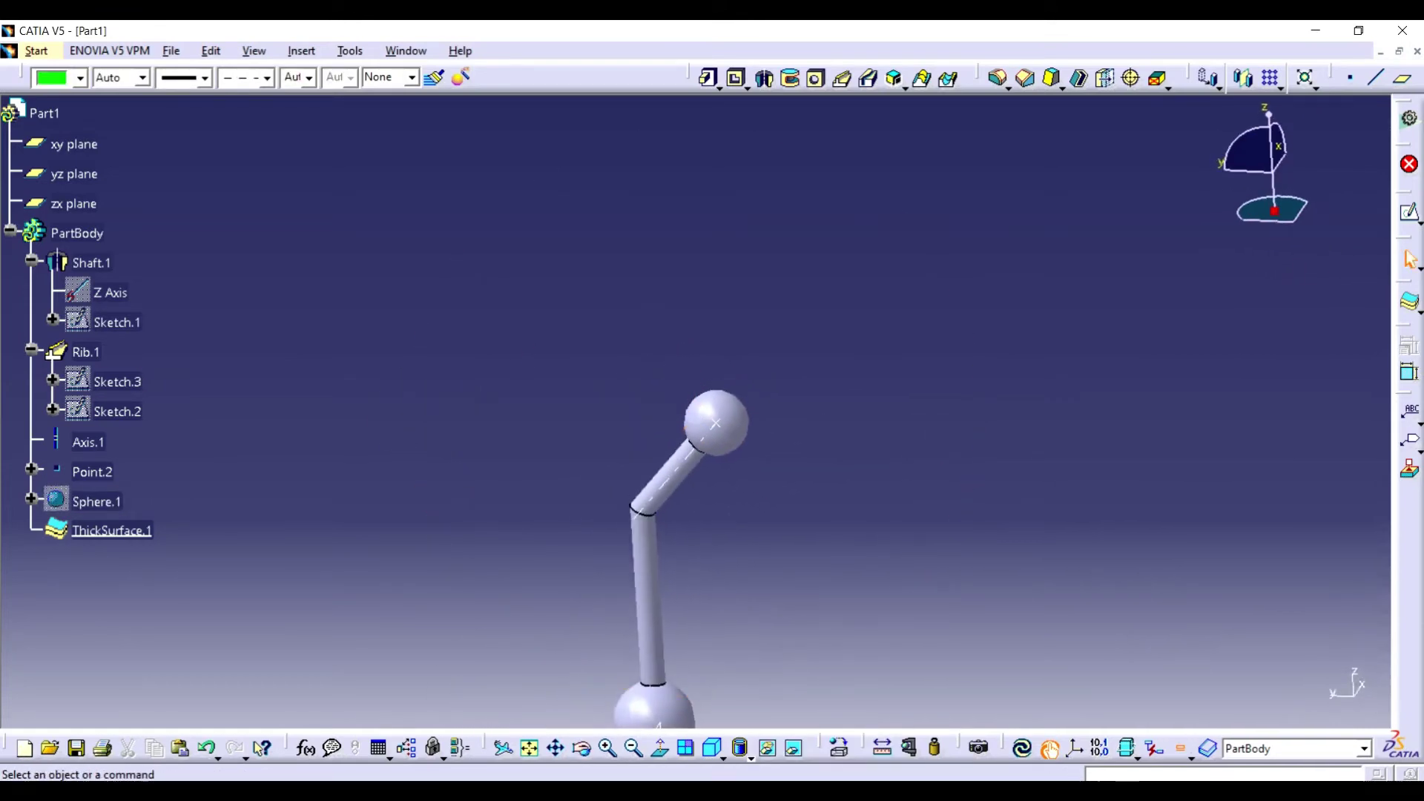
pyautogui.click(1409, 213)
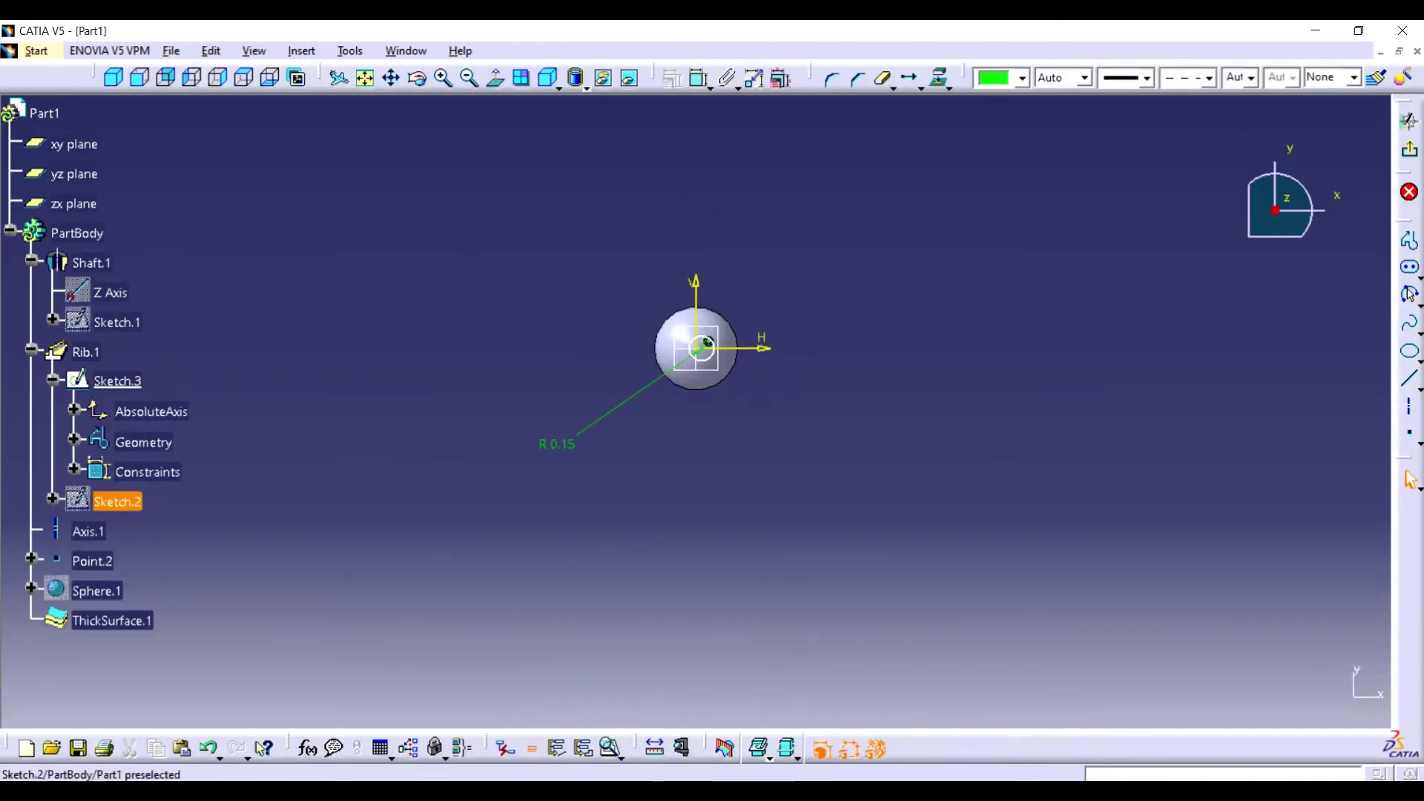
# Round the Sketch.2 bend corner with a 1.15 fillet and inspect it in 3D
pyautogui.doubleClick(117, 502)
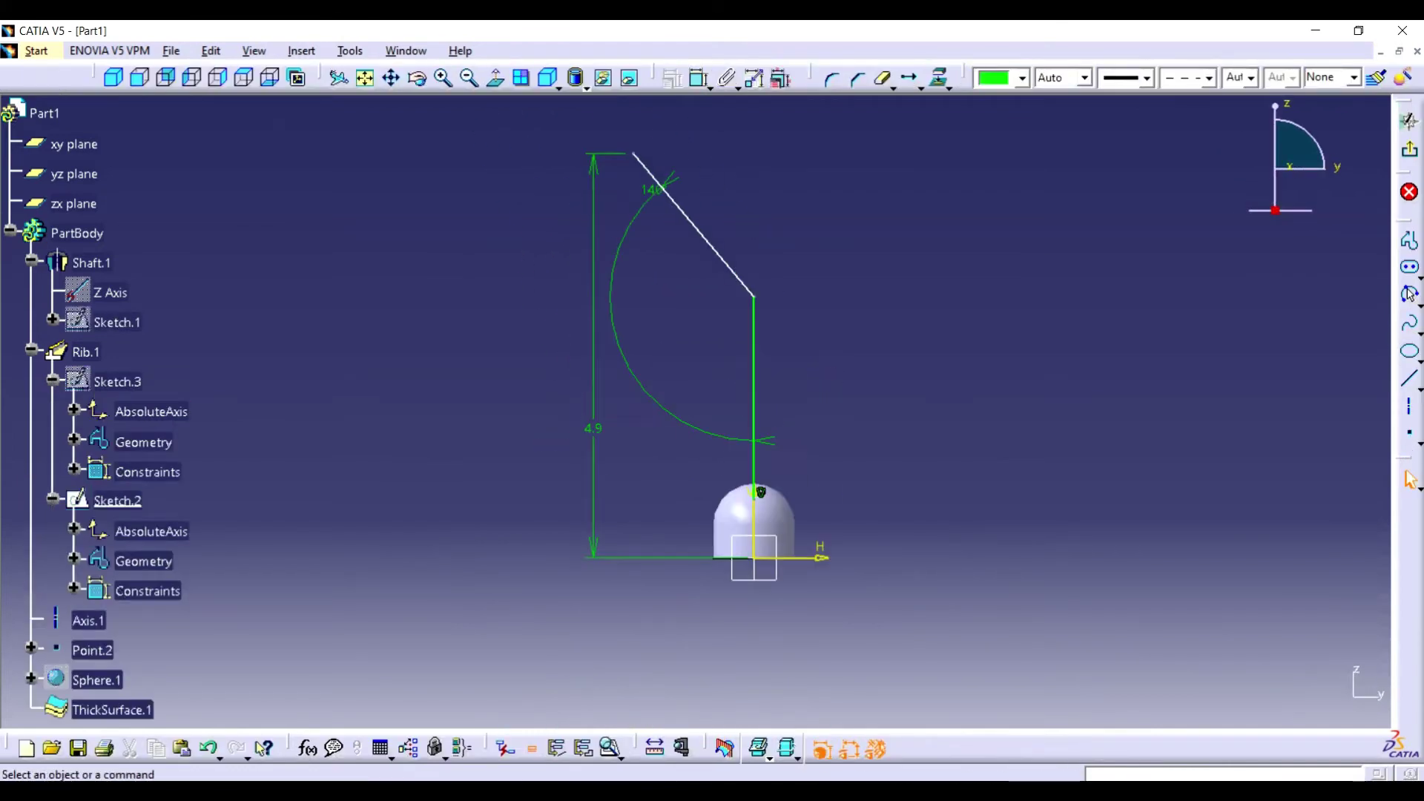
pyautogui.click(694, 222)
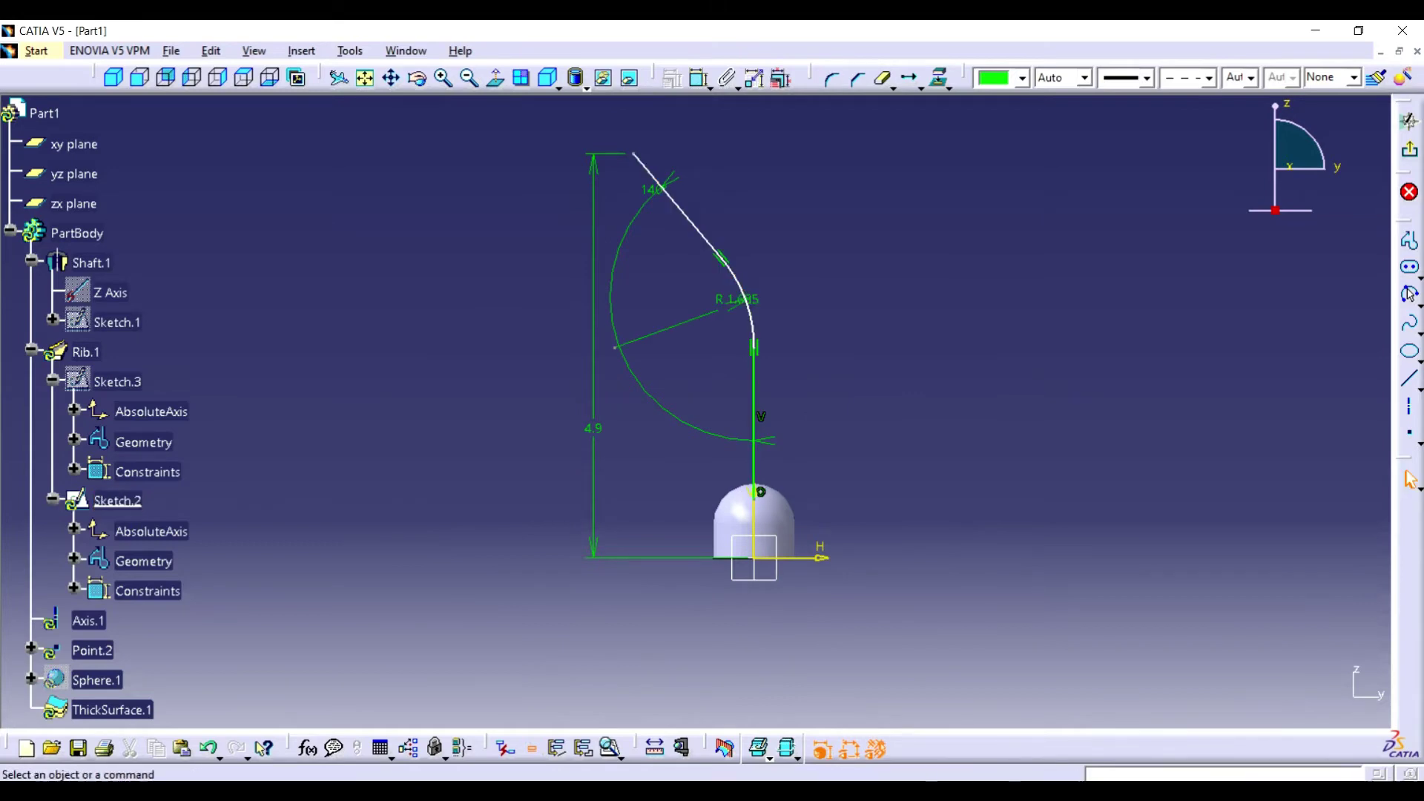
pyautogui.doubleClick(738, 300)
pyautogui.write('.15in')
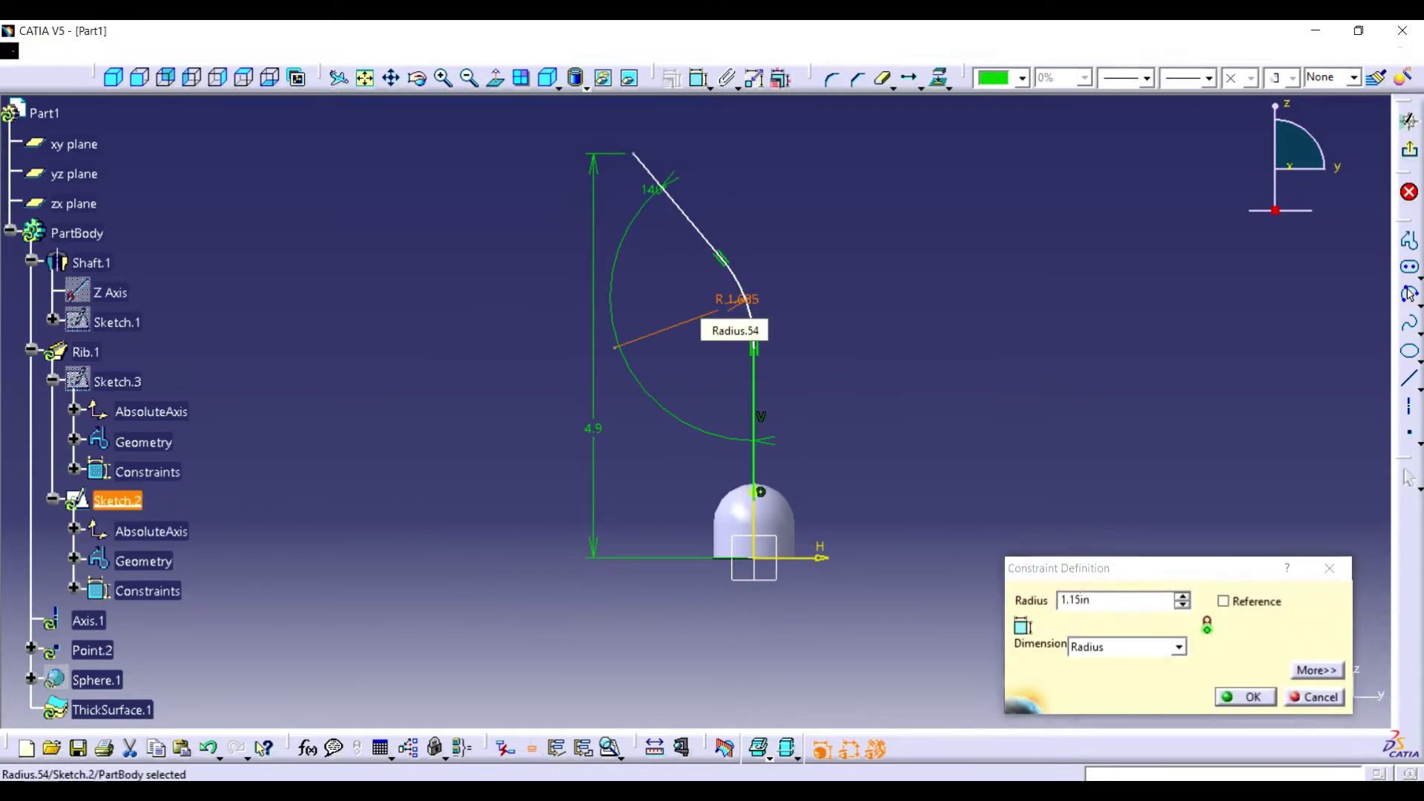
pyautogui.press('Return')
pyautogui.click(1411, 151)
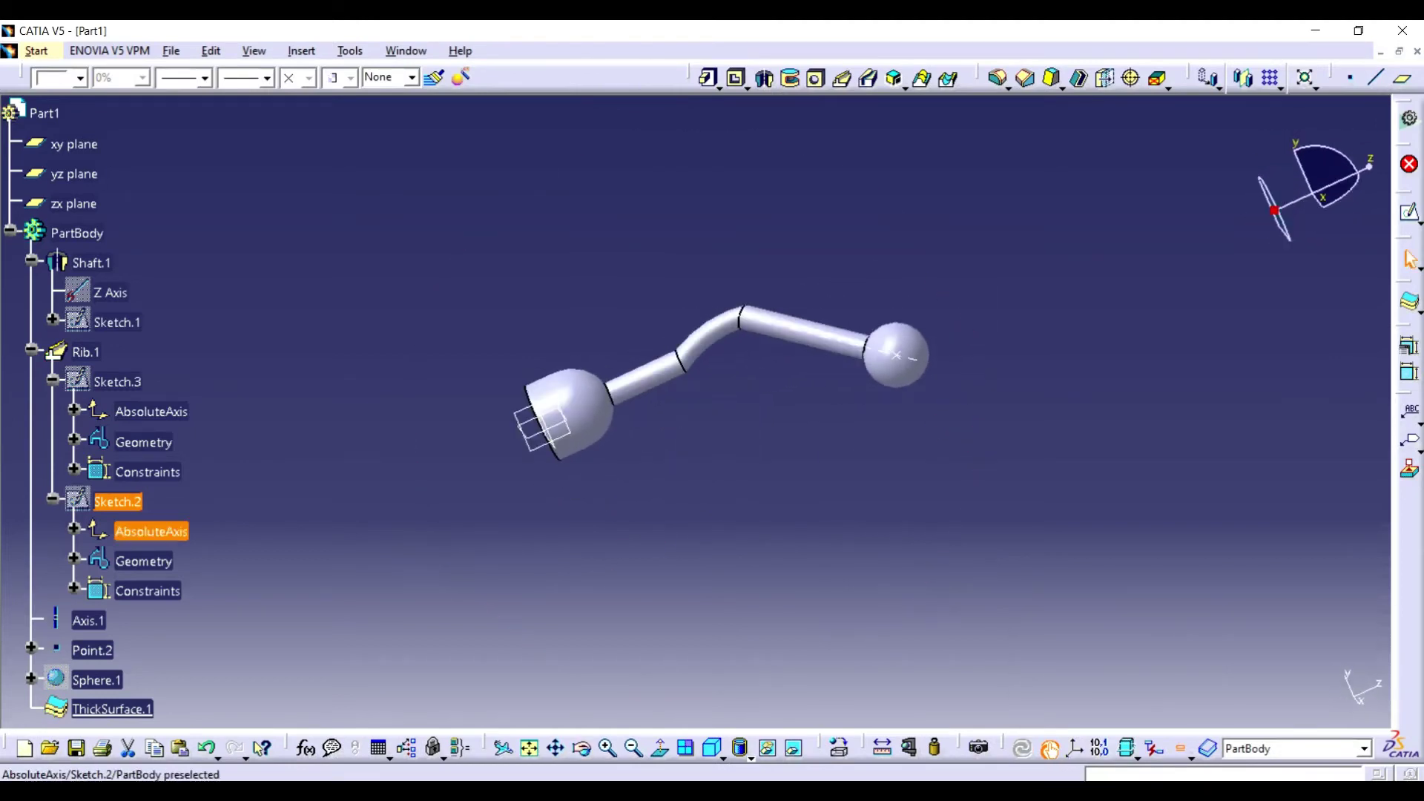
pyautogui.click(1409, 211)
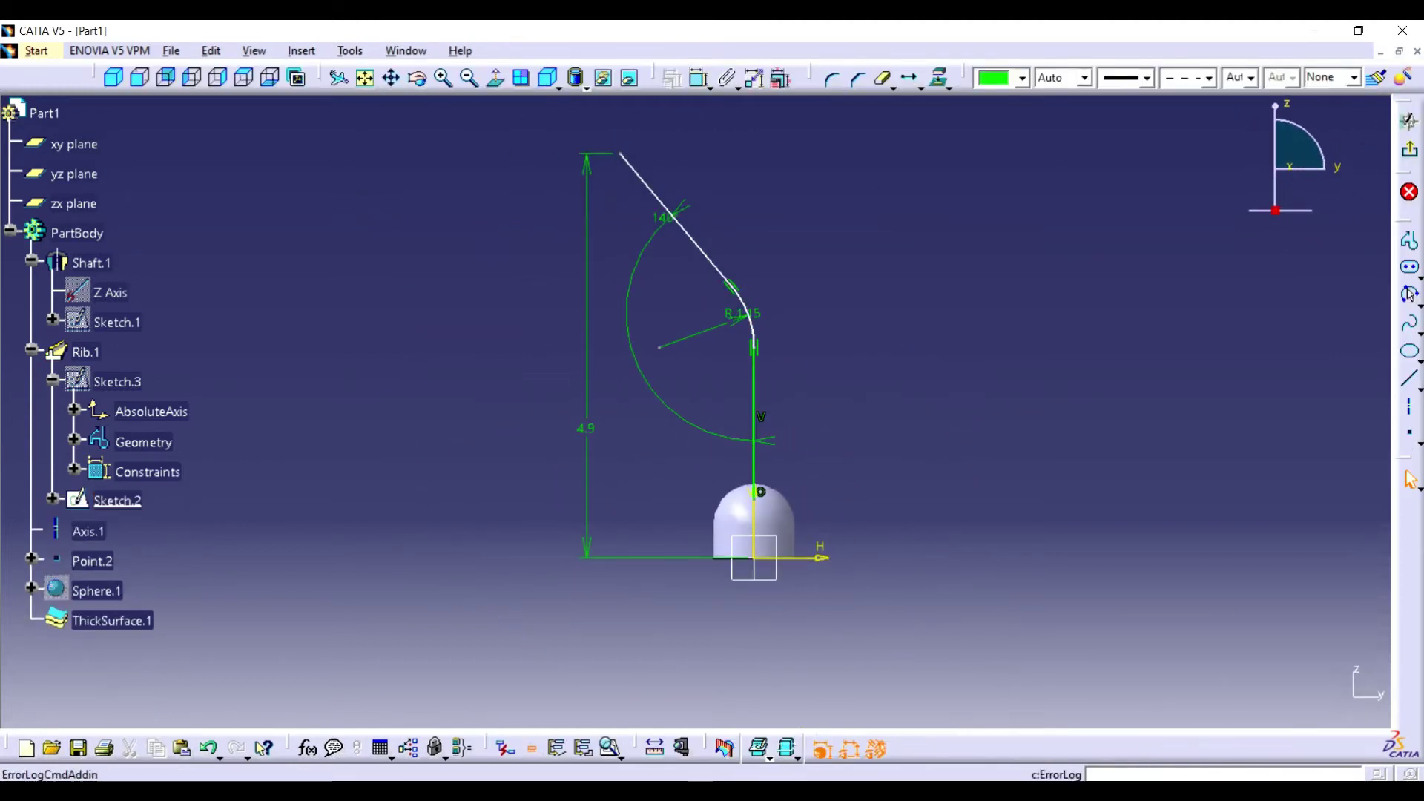
pyautogui.click(1410, 149)
pyautogui.moveTo(853, 356); pyautogui.dragTo(682, 408)
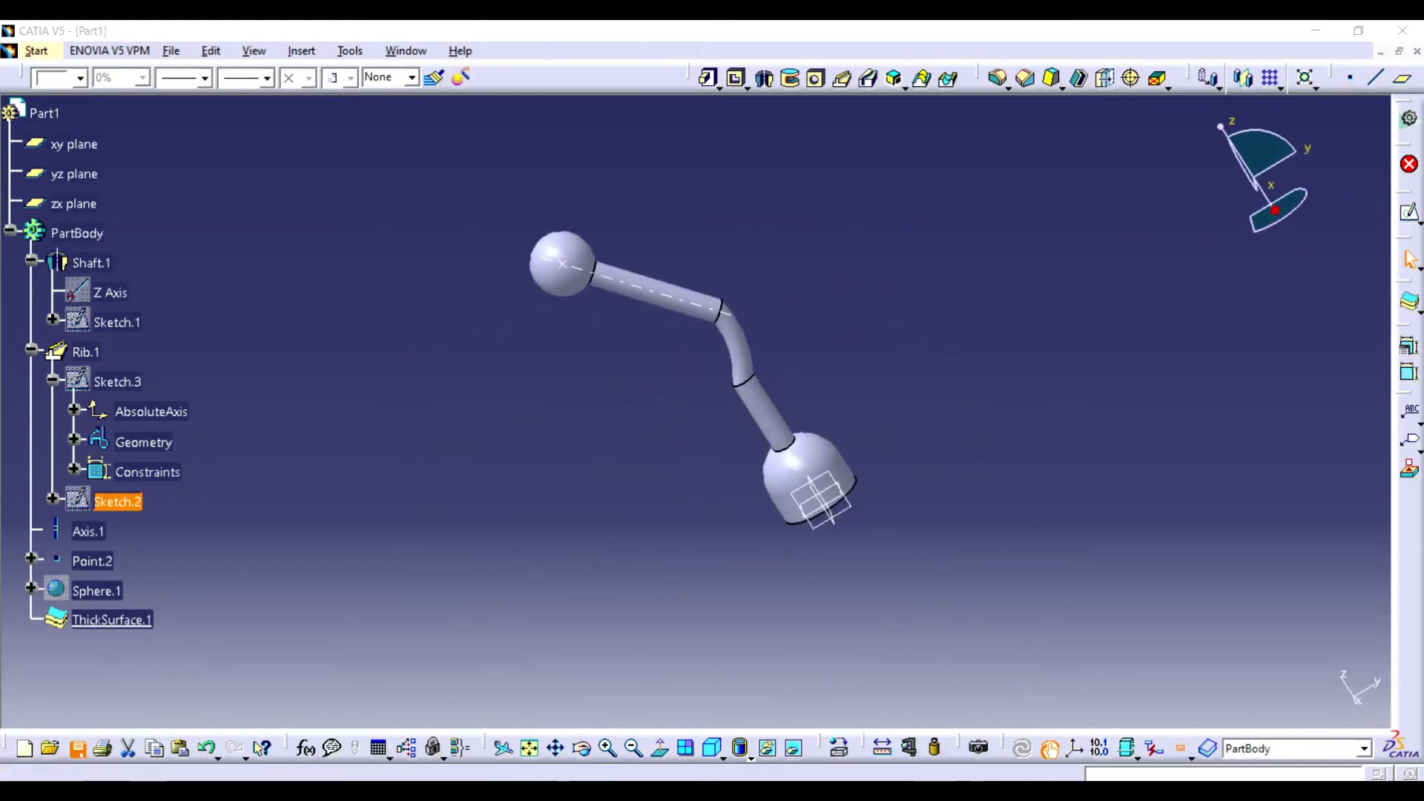
# Save the part as Part15, close it, and start a new Part Design document
pyautogui.hotkey('ctrl', 's')
pyautogui.press('BackSpace')
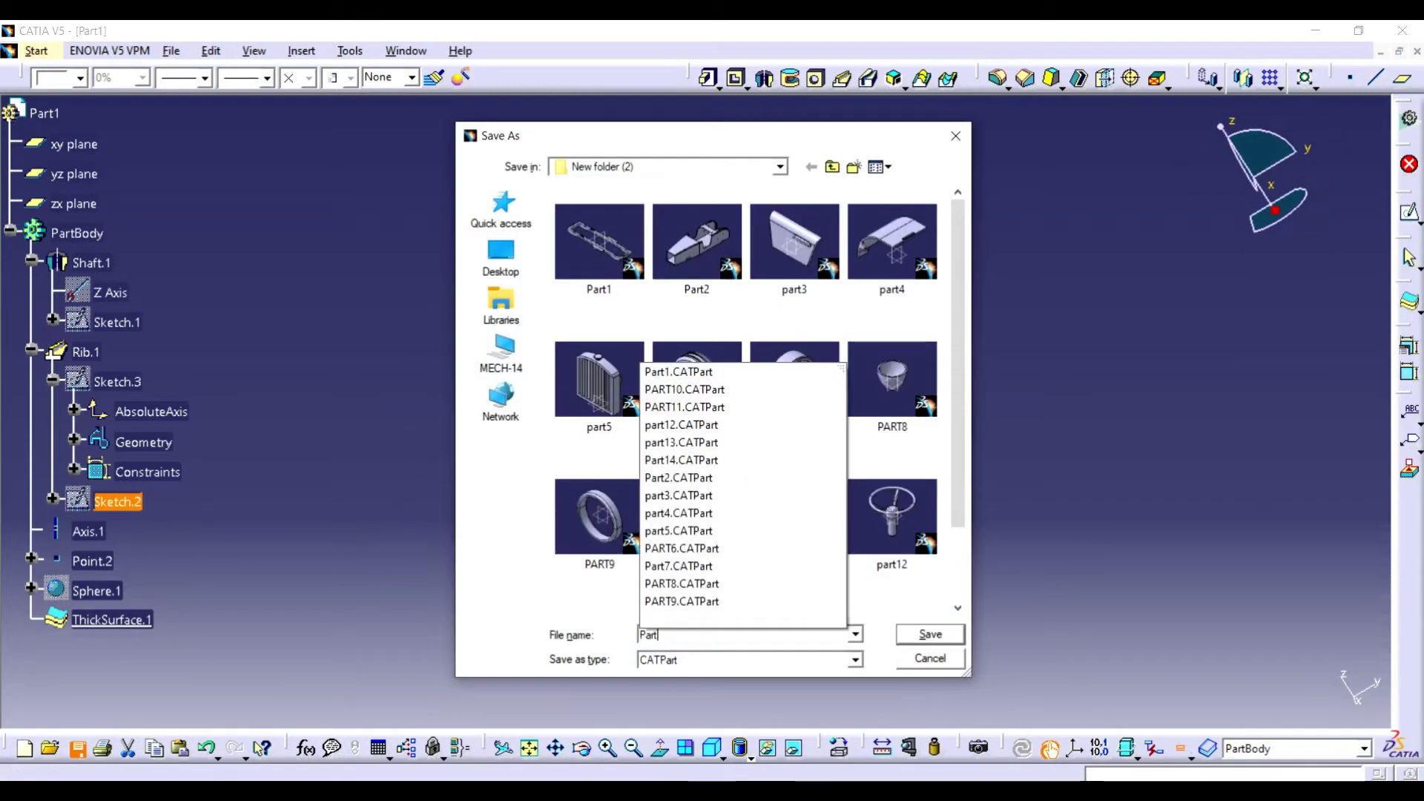
pyautogui.write('15')
pyautogui.press('Return')
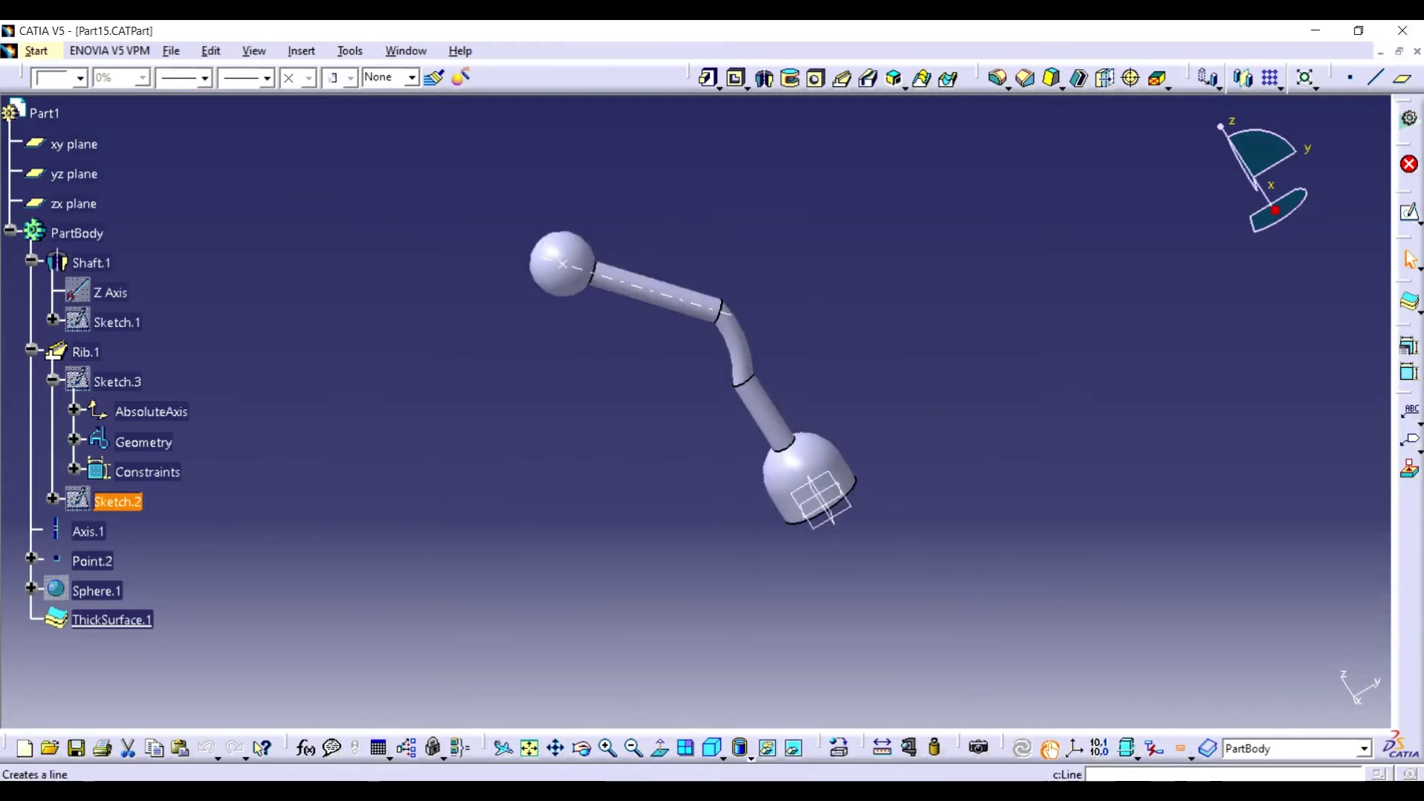
pyautogui.click(1417, 51)
pyautogui.click(16, 51)
pyautogui.click(252, 92)
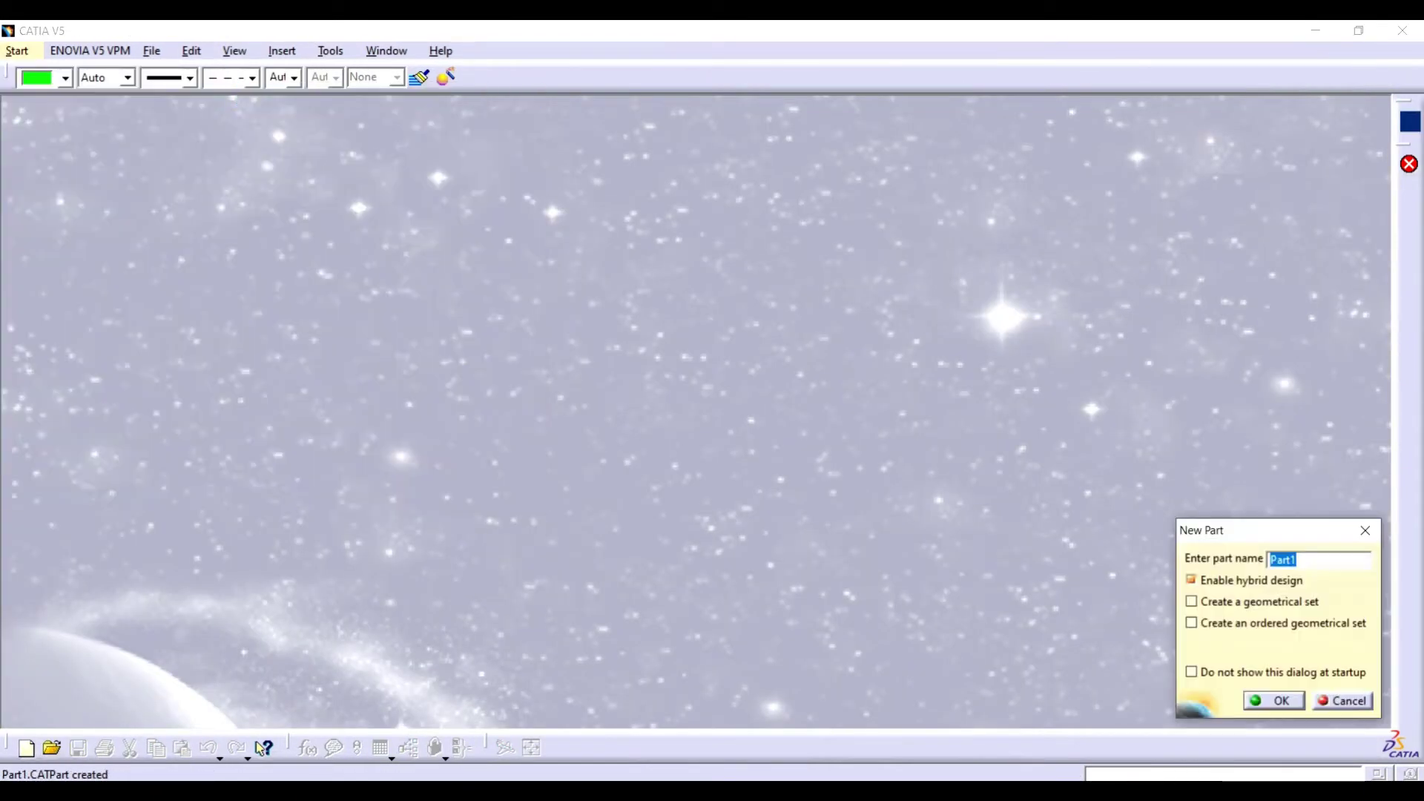
# Accept the default part name and draw a circle at the origin on the yz plane
pyautogui.press('Return')
pyautogui.click(74, 173)
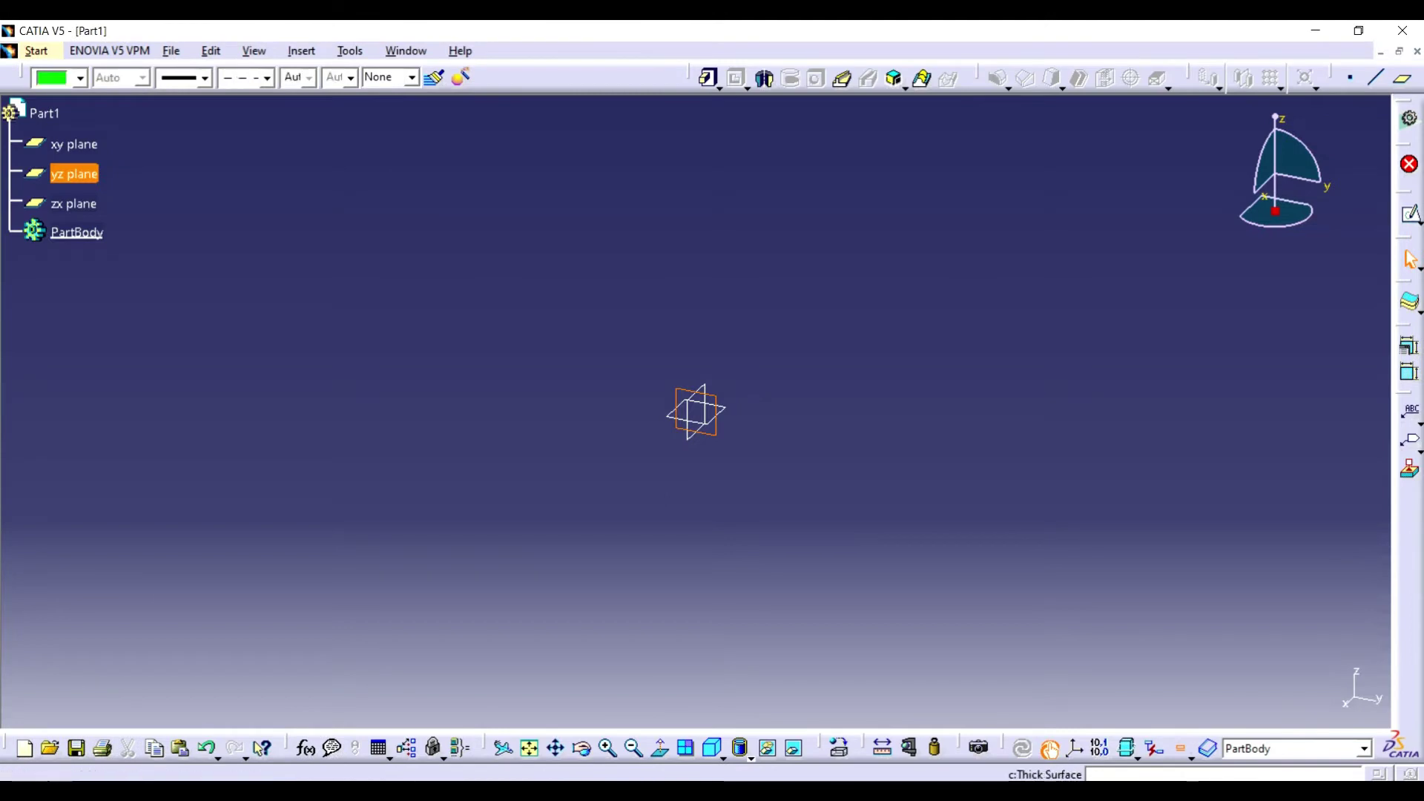
pyautogui.click(1418, 303)
pyautogui.click(1251, 309)
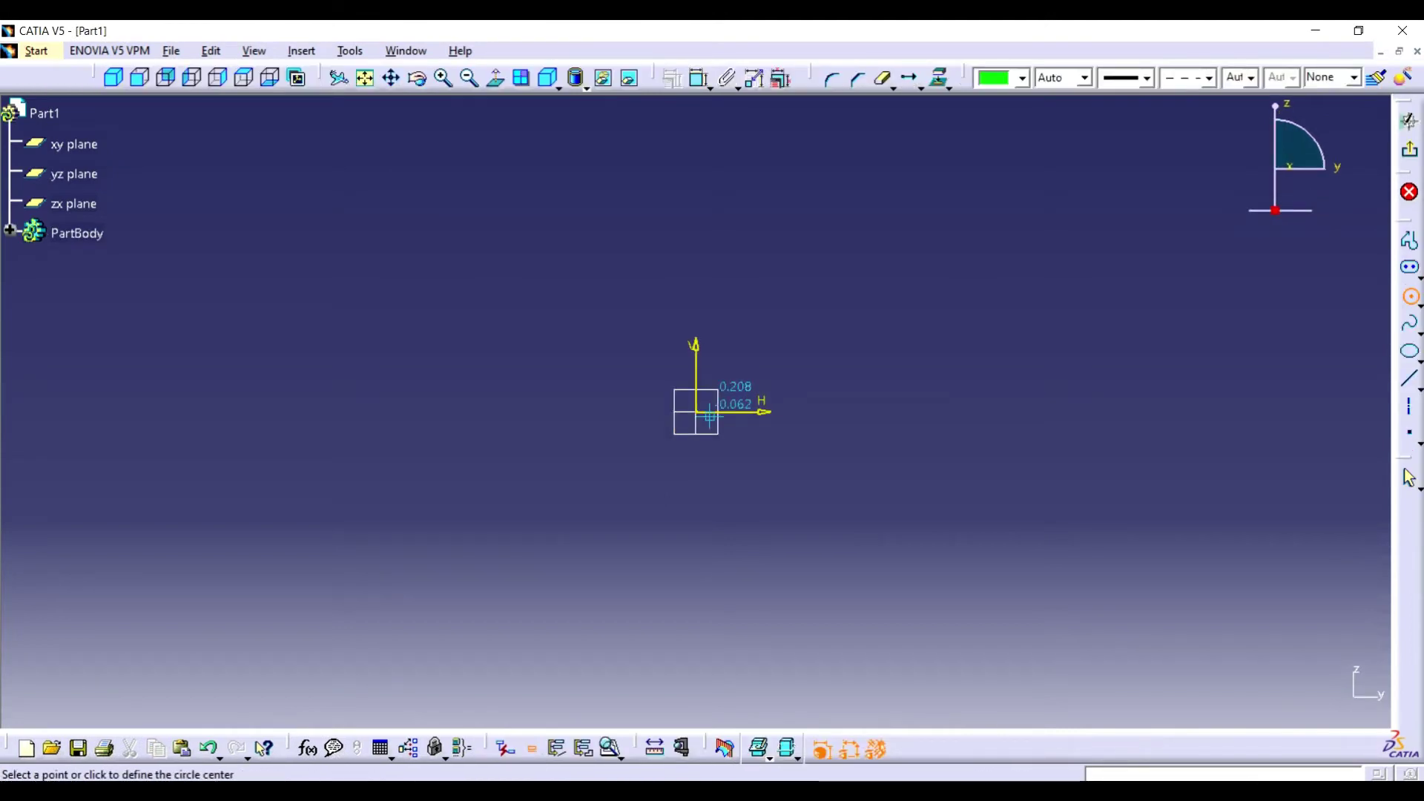
pyautogui.click(696, 407)
pyautogui.click(722, 352)
# Dimension the circle as a 1.5 diameter and exit the sketch
pyautogui.click(506, 749)
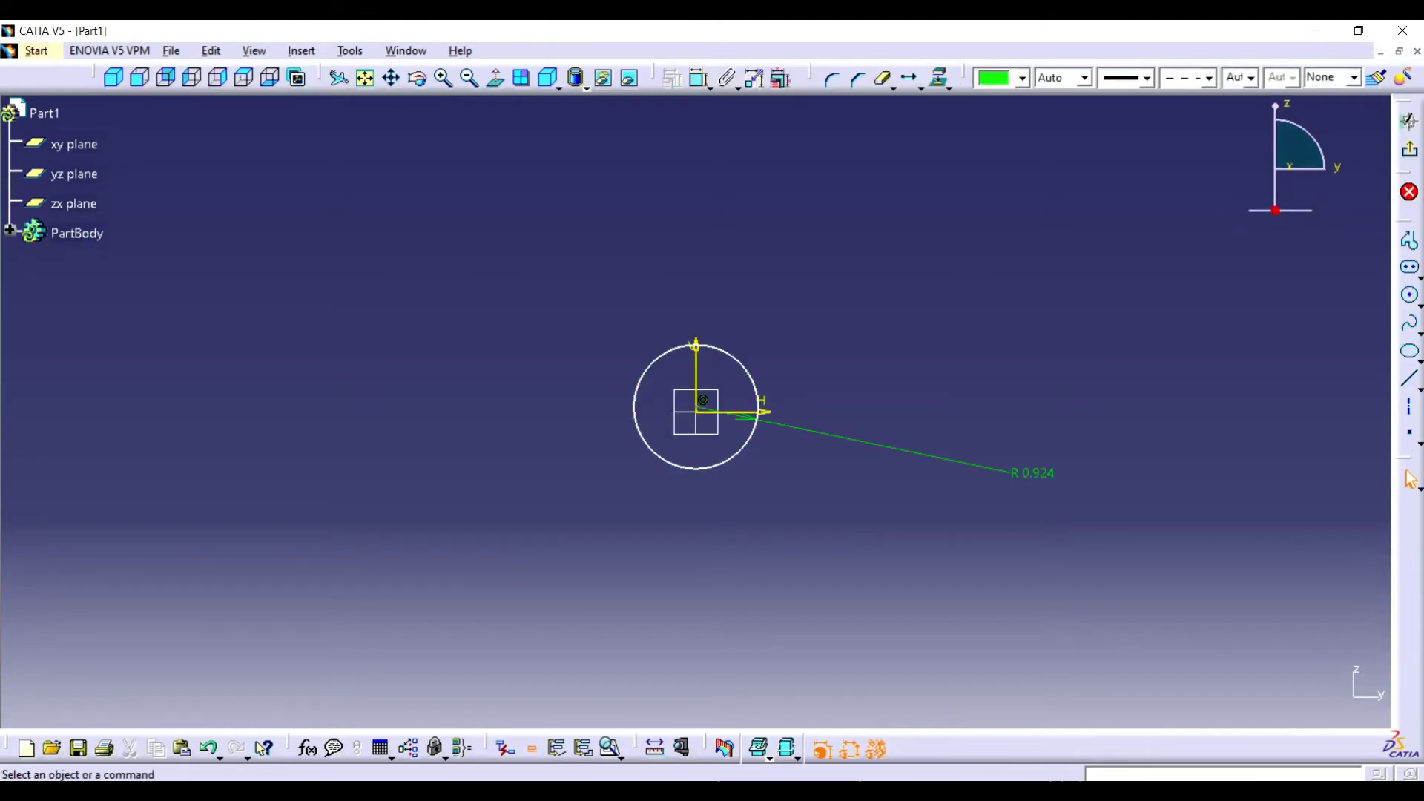
pyautogui.click(1012, 472)
pyautogui.doubleClick(1032, 472)
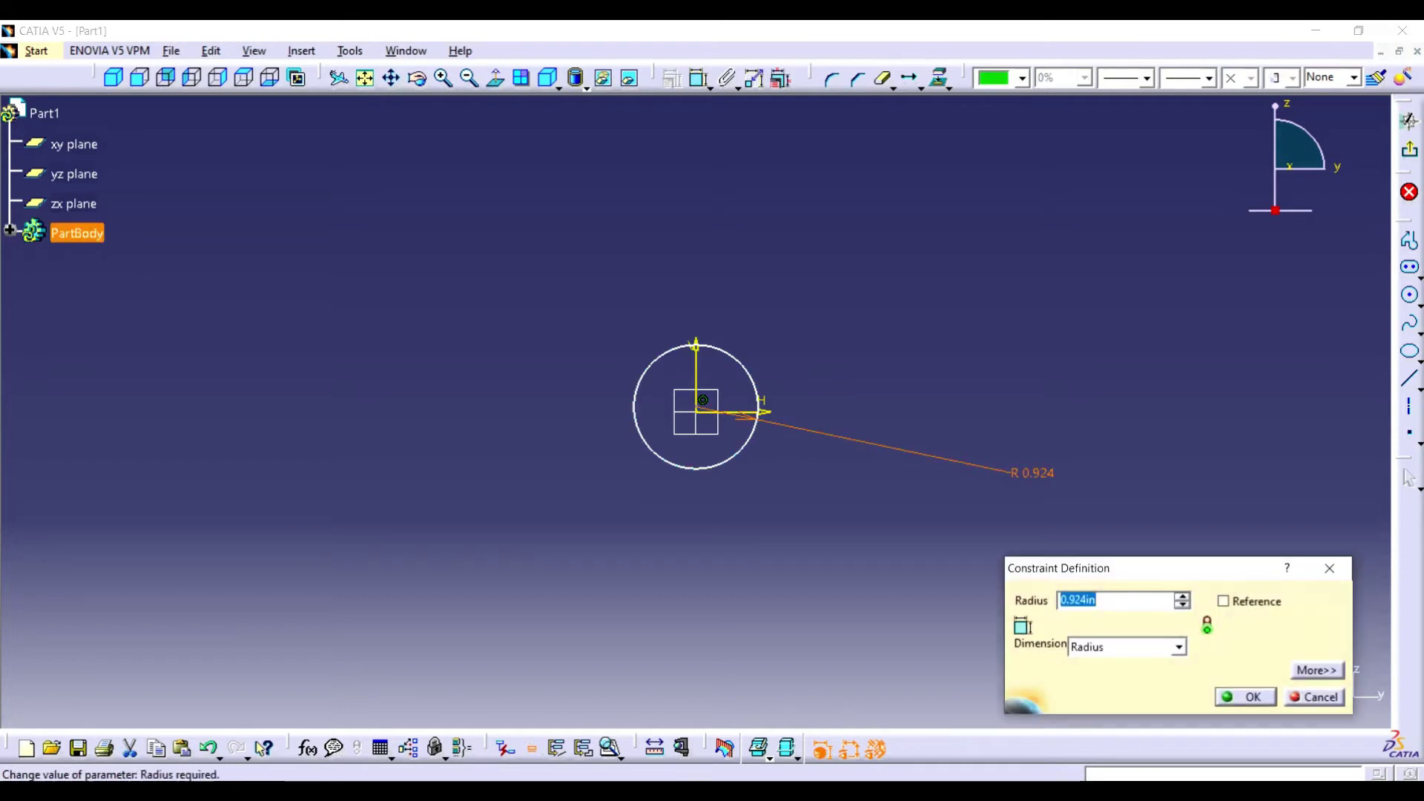
pyautogui.click(1178, 647)
pyautogui.click(1094, 680)
pyautogui.write('1.')
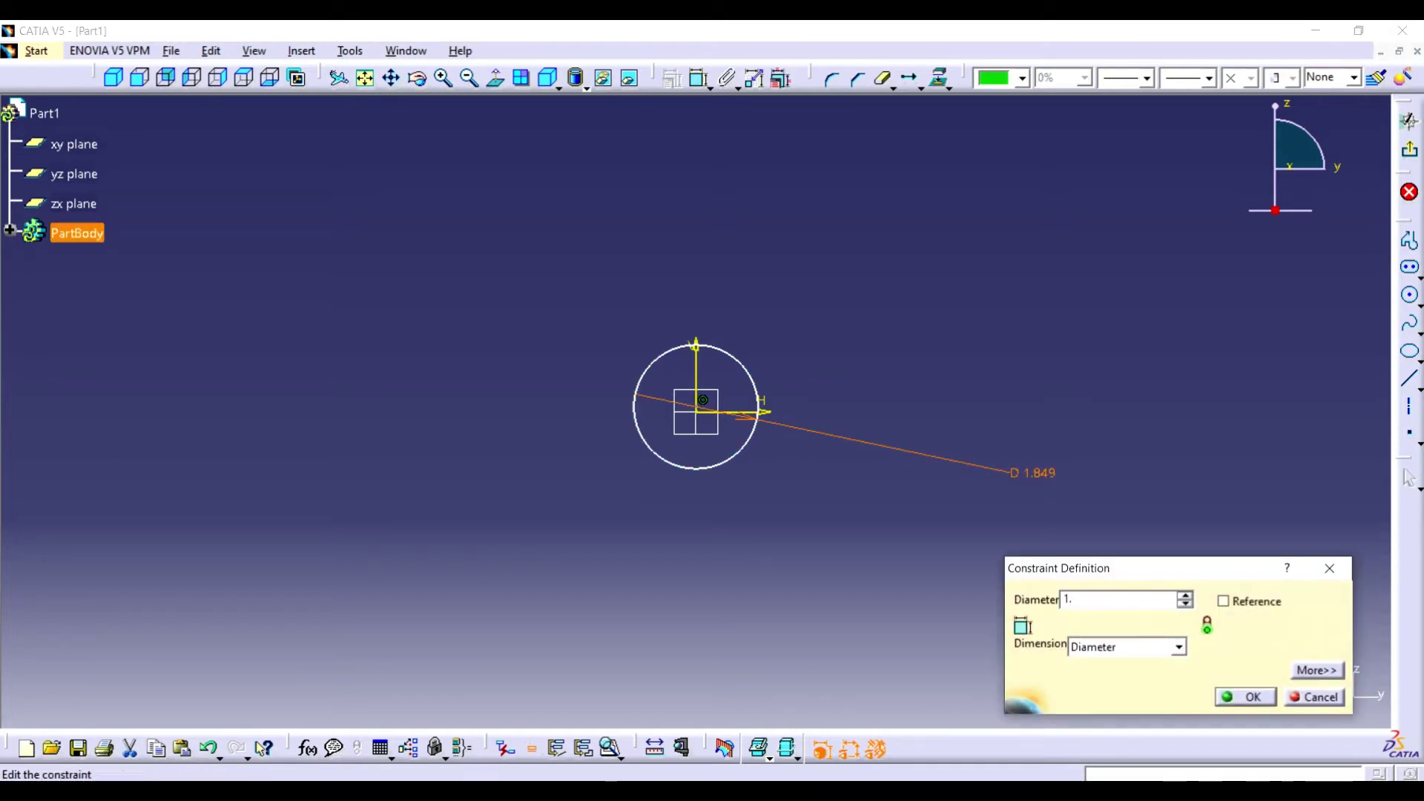
pyautogui.write('5')
pyautogui.press('Return')
pyautogui.click(1409, 120)
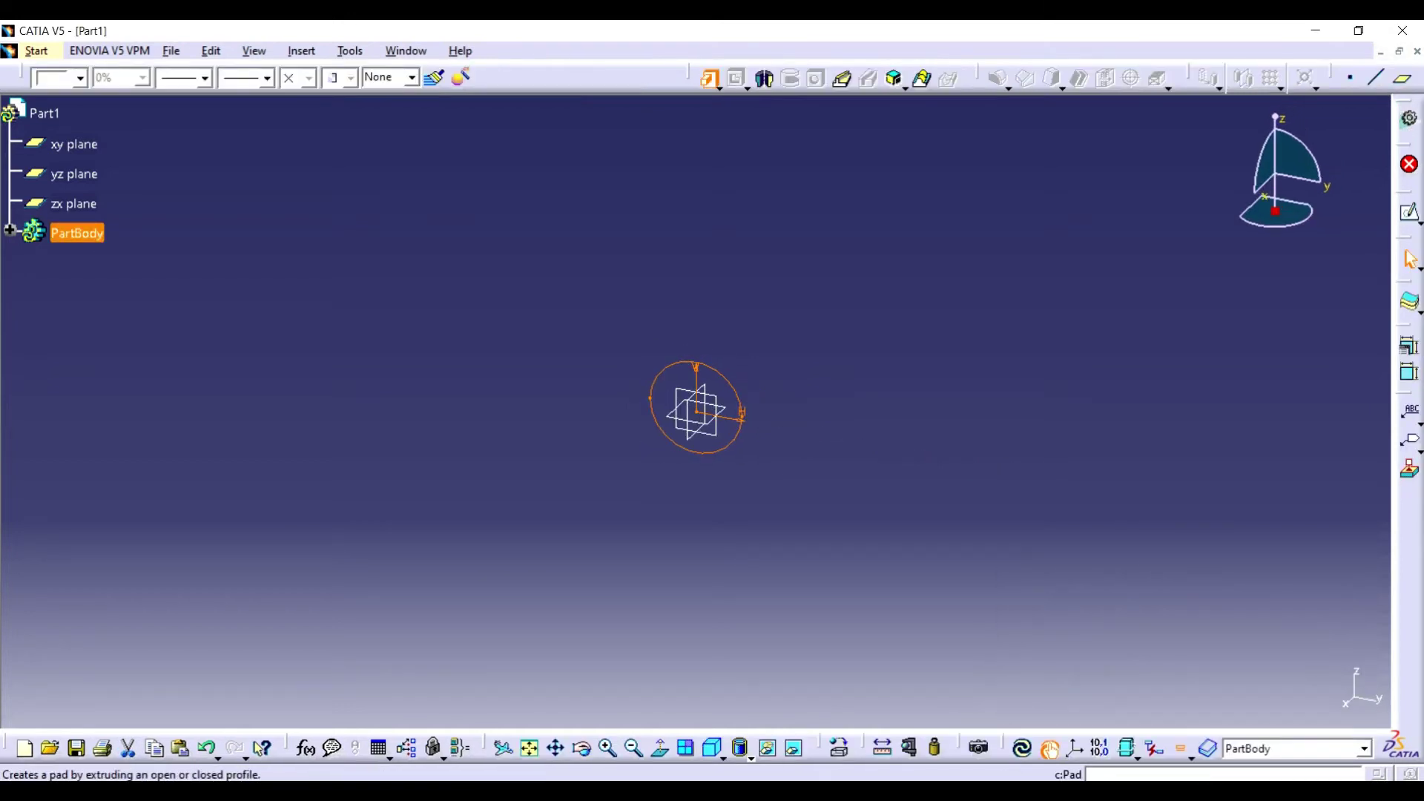
# Pad the circle 9 long with mirrored extent and chamfer both rod ends 0.2in at 45°
pyautogui.click(710, 78)
pyautogui.write('9')
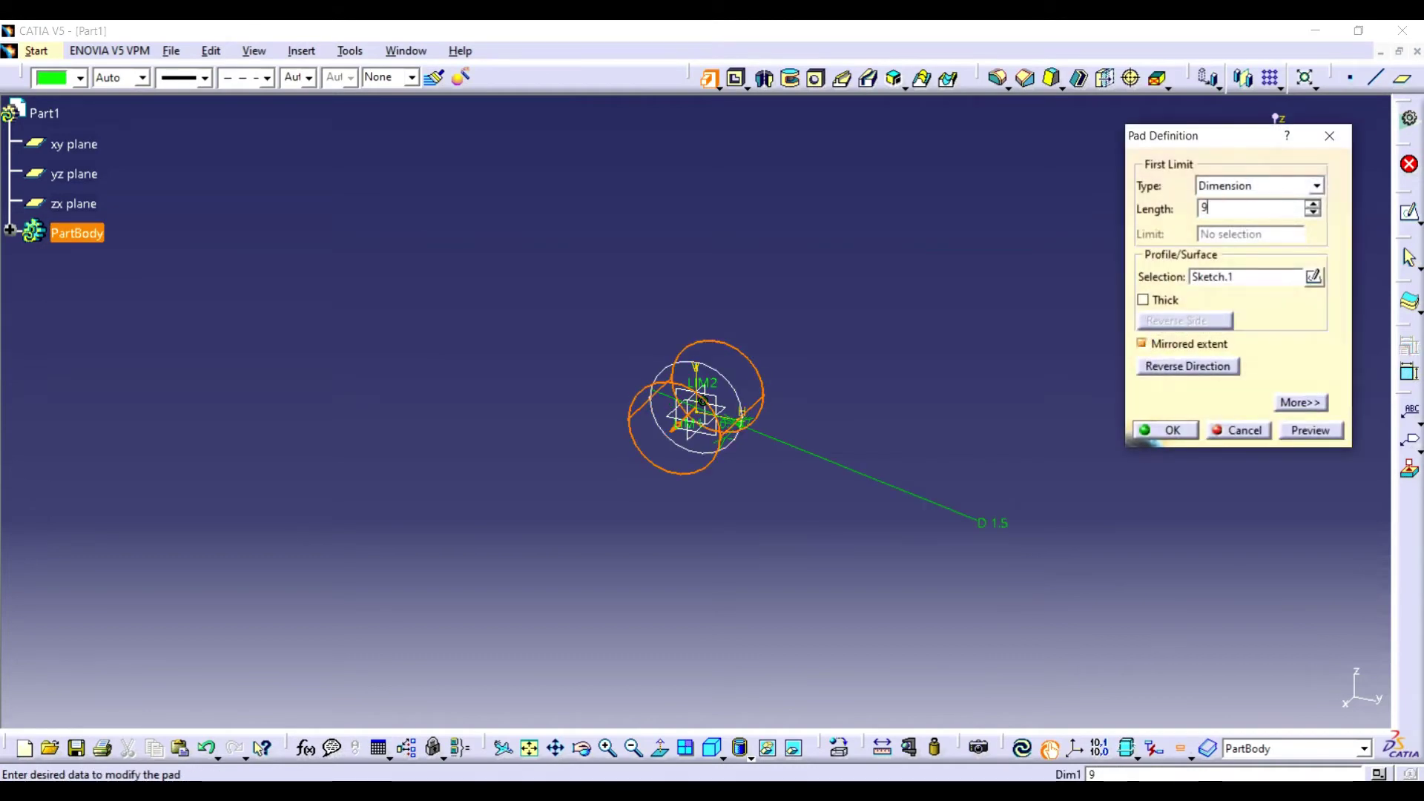
pyautogui.press('Return')
pyautogui.click(1026, 77)
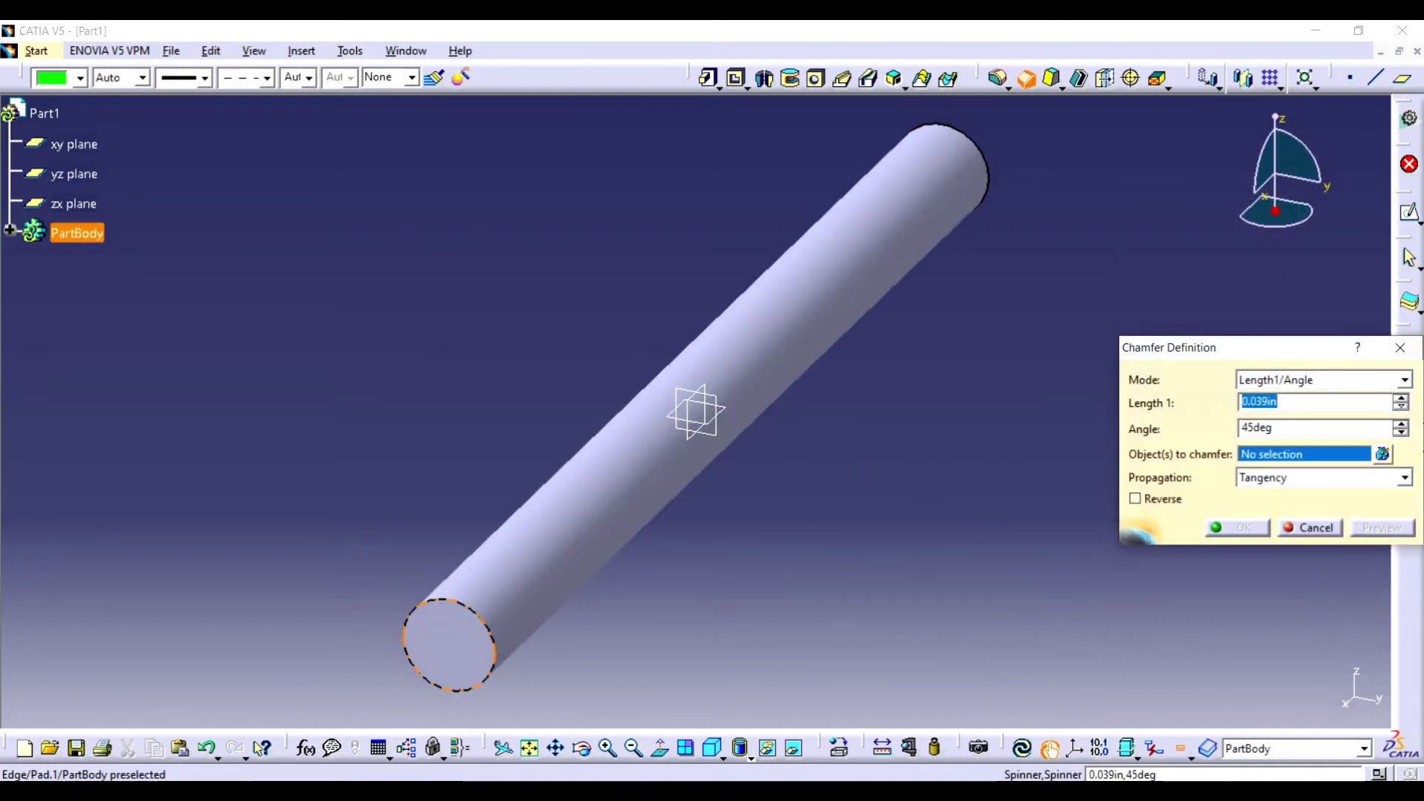
pyautogui.click(445, 605)
pyautogui.write('0.2')
pyautogui.click(986, 182)
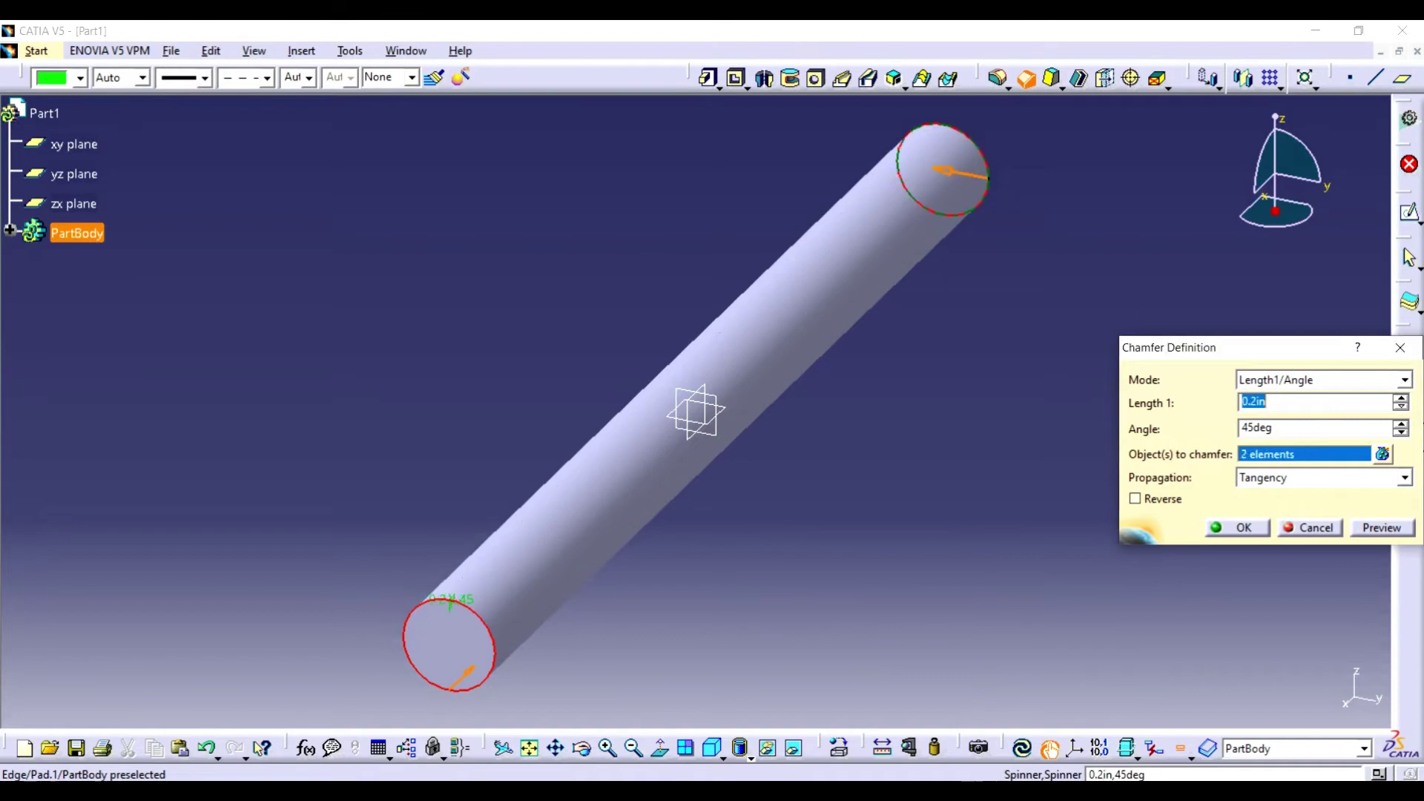
pyautogui.press('Return')
# Save the part as part16 and close it
pyautogui.hotkey('ctrl', 's')
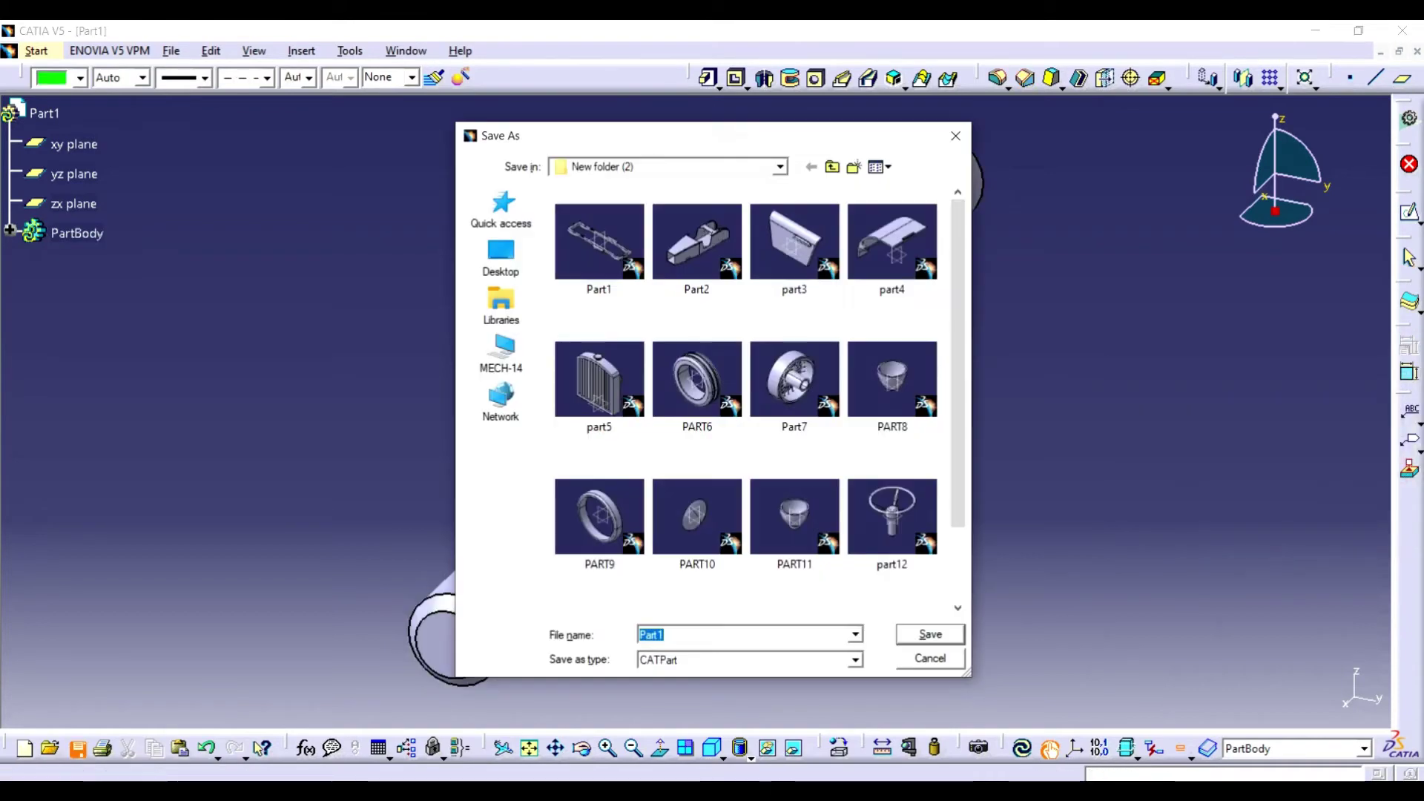
pyautogui.write('part1')
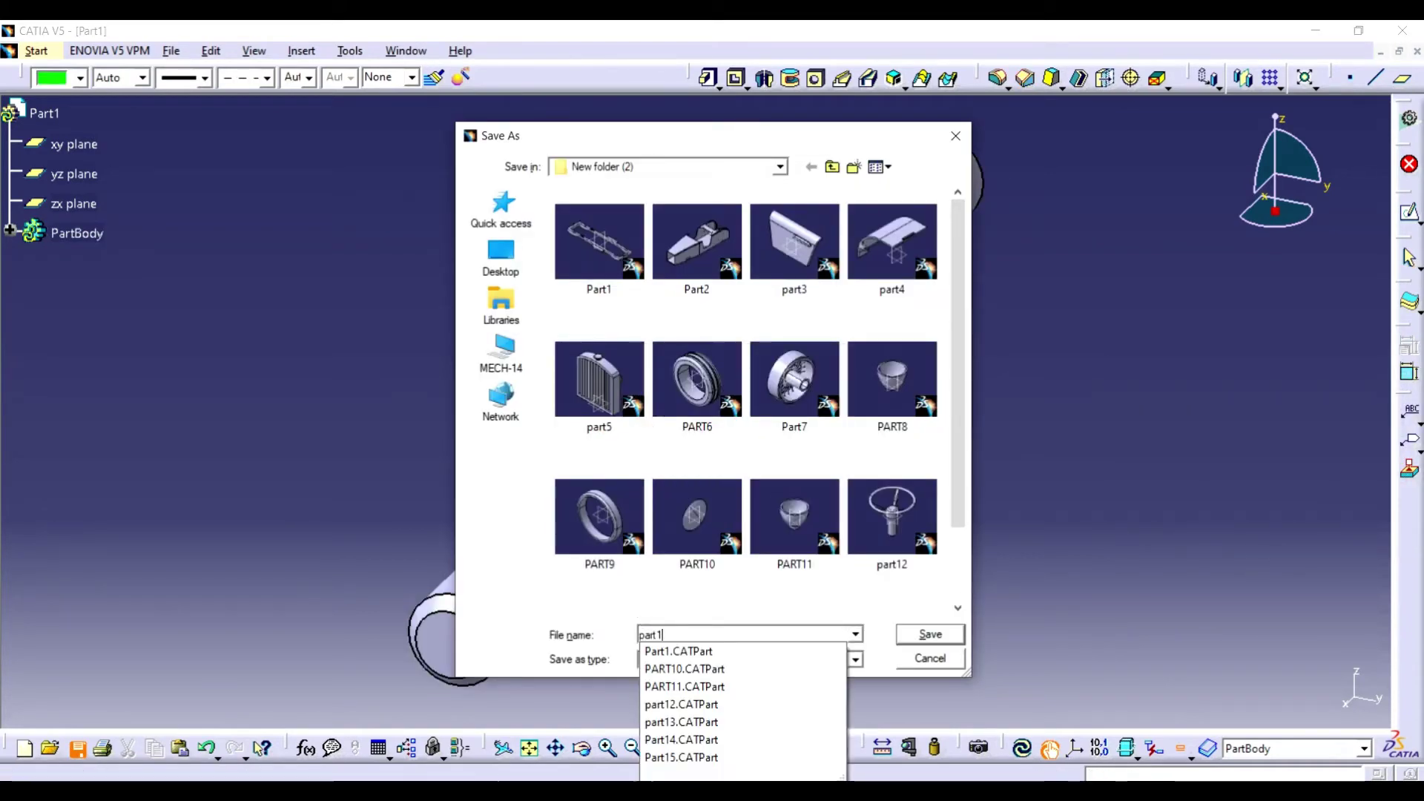
pyautogui.write('6')
pyautogui.press('Return')
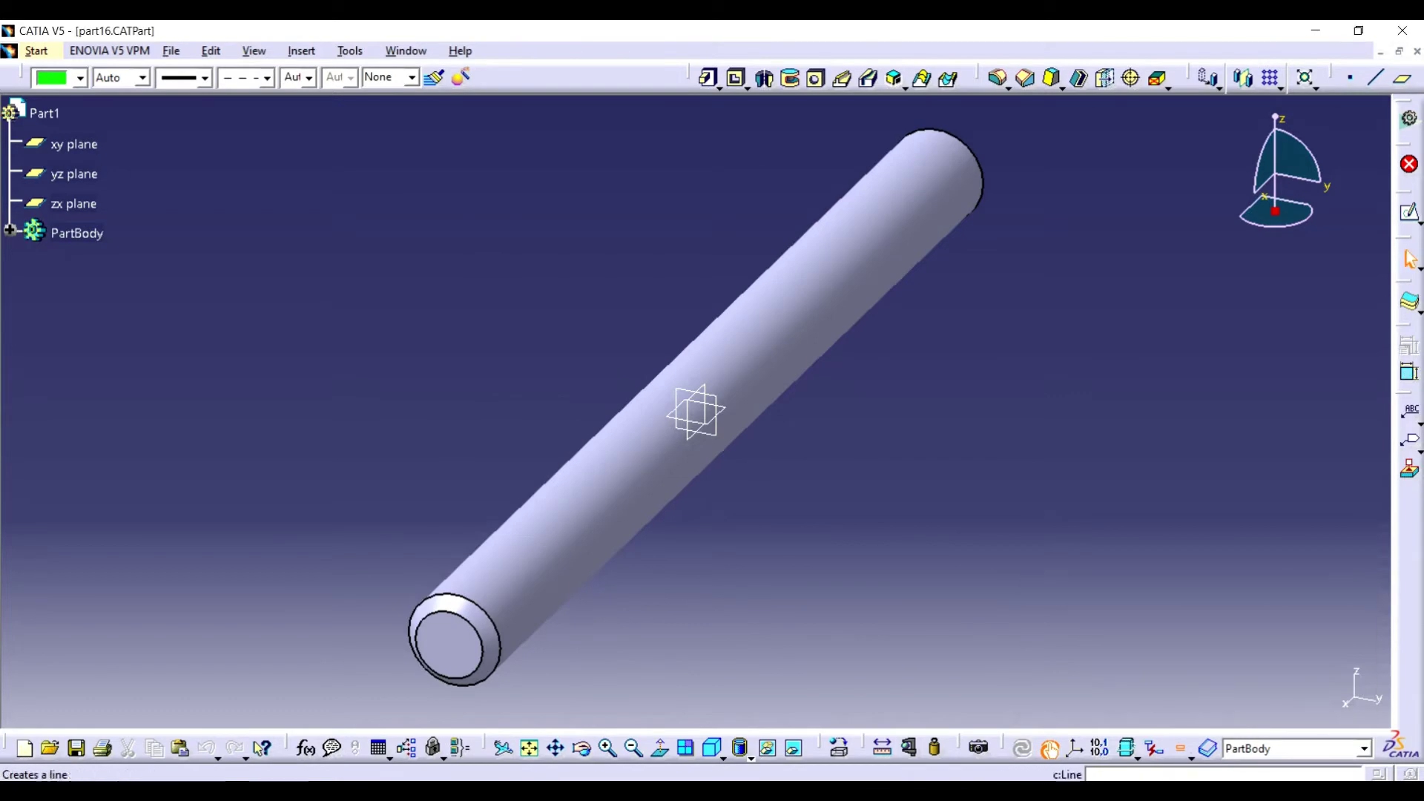
pyautogui.hotkey('ctrl', 'F4')
pyautogui.press('Return')
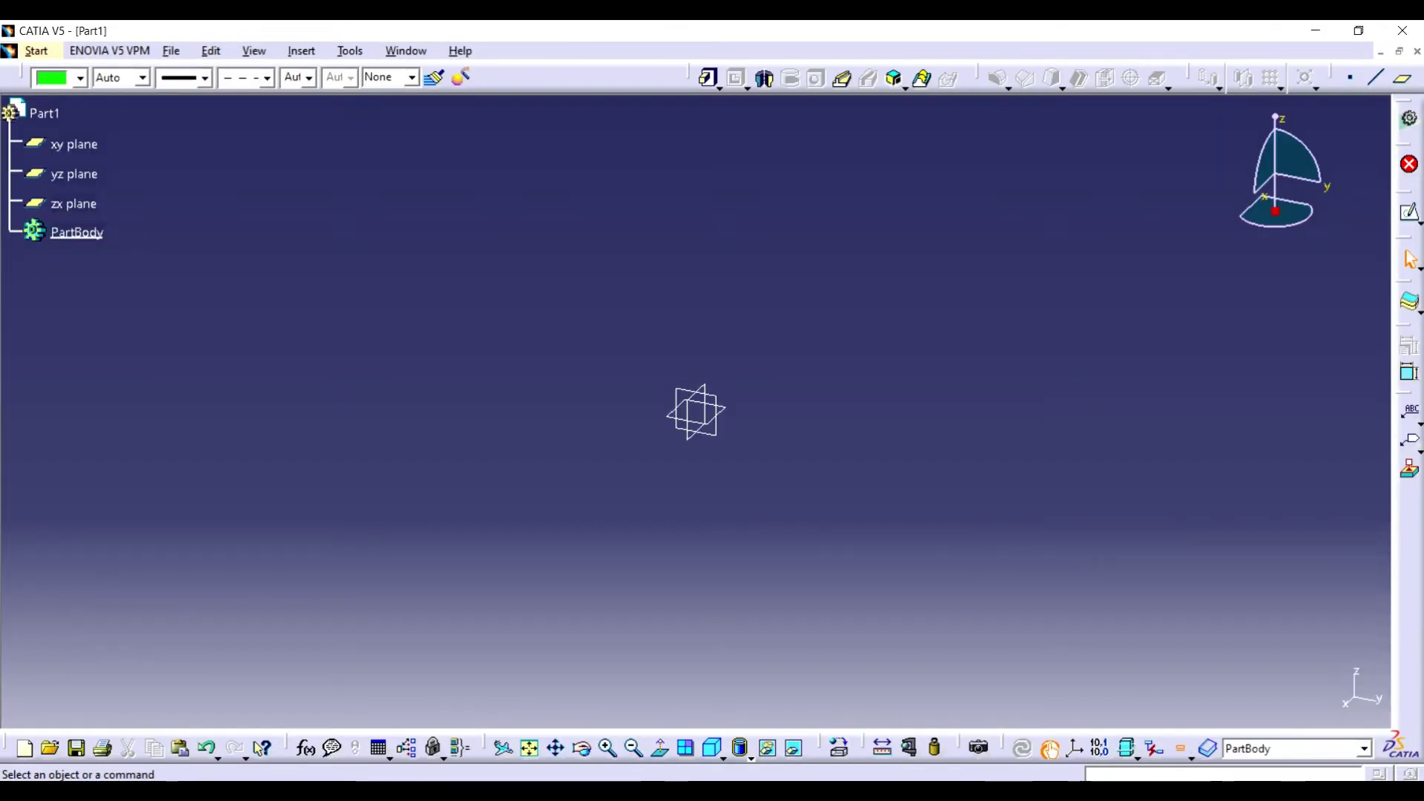
# Start a sketch on the yz plane and draw a three-point arc from the origin
pyautogui.click(75, 174)
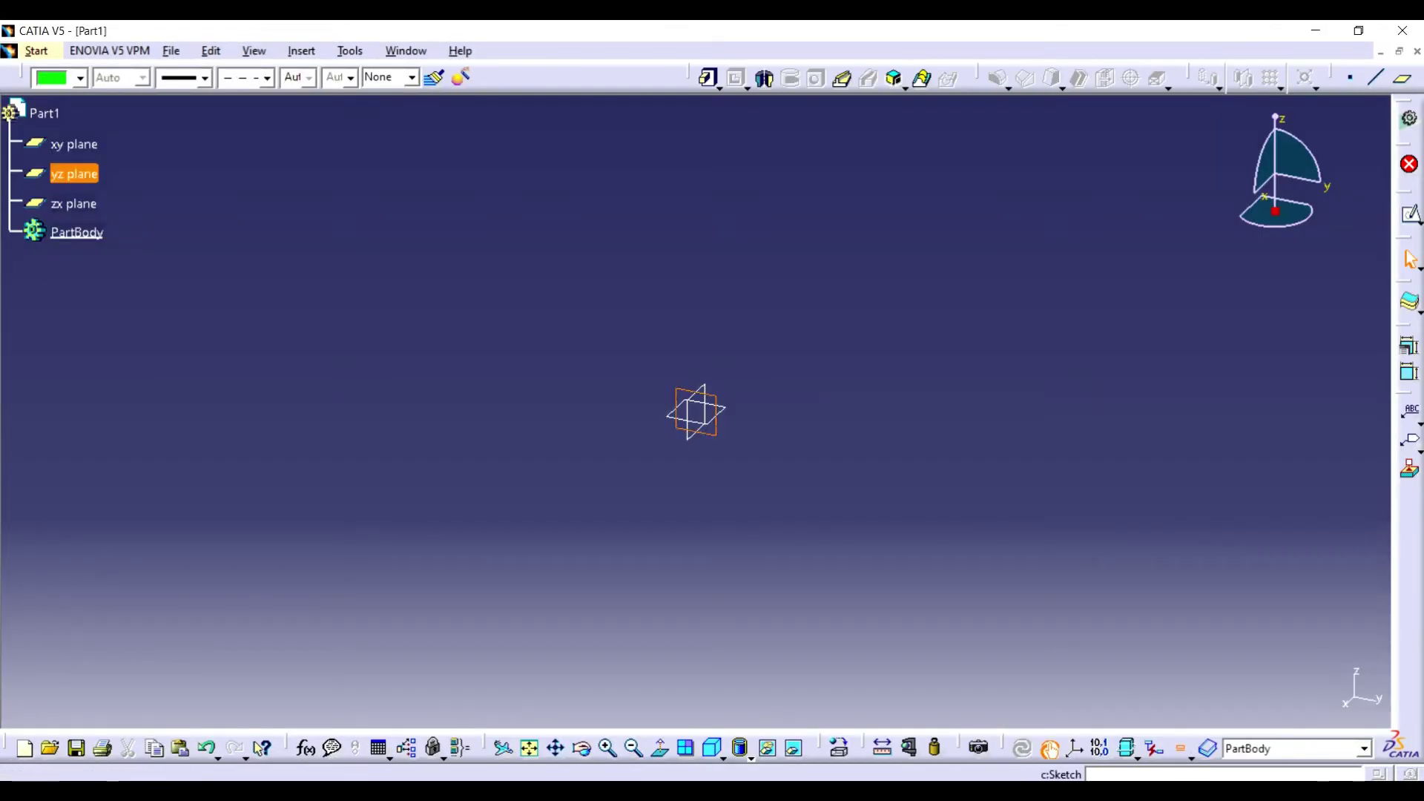
pyautogui.click(1409, 212)
pyautogui.click(1418, 304)
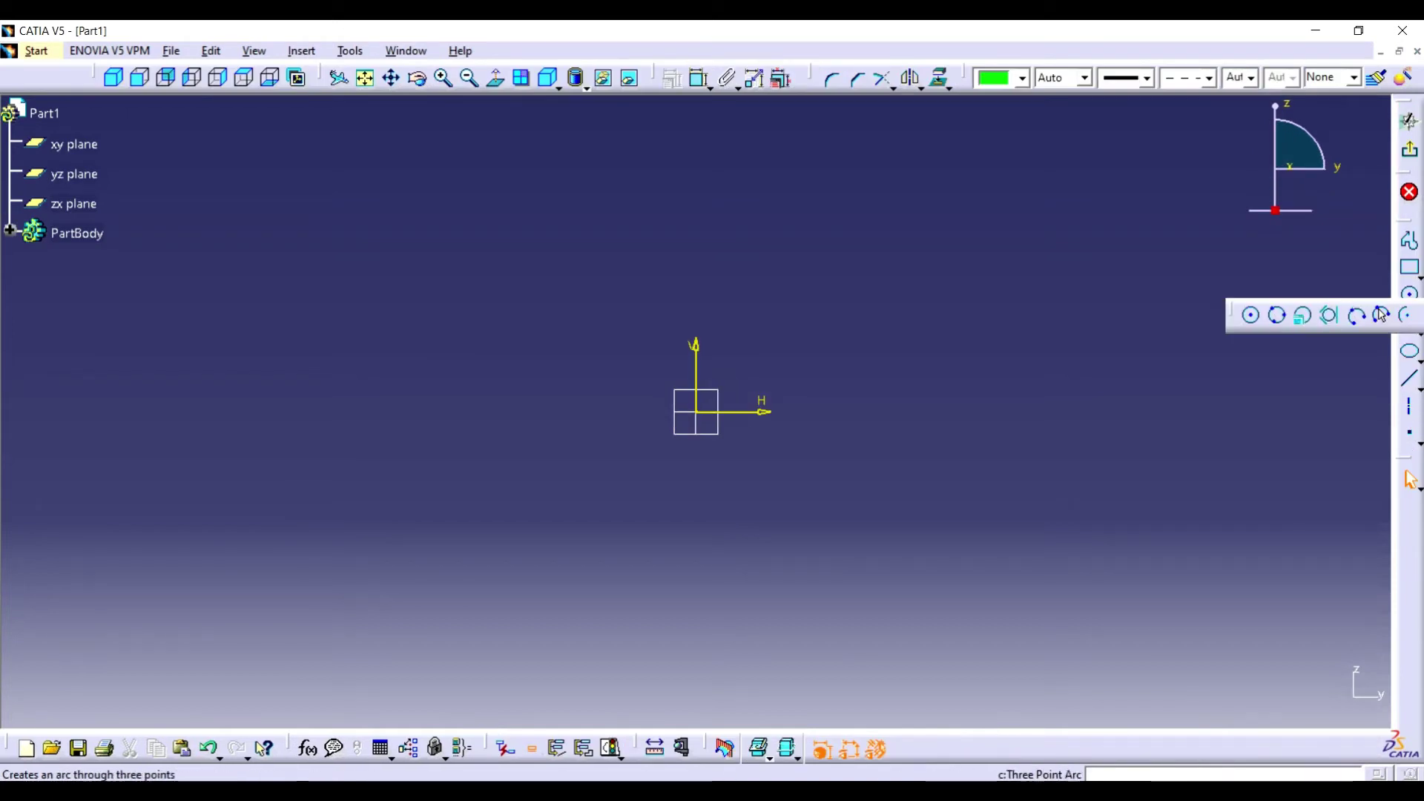
pyautogui.click(1277, 309)
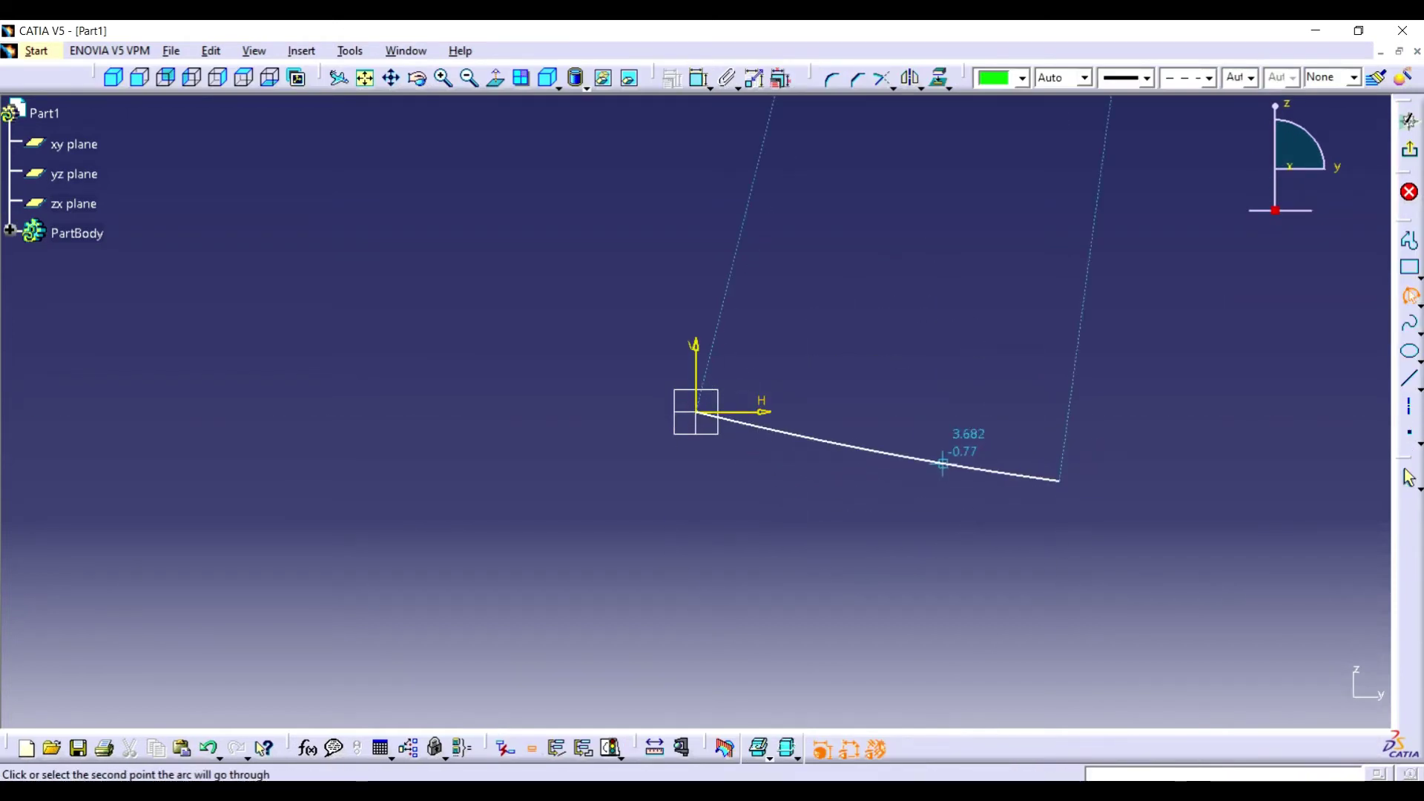
pyautogui.click(883, 447)
pyautogui.click(1061, 481)
# Put a radius dimension on the first arc, then delete that arc
pyautogui.keyDown('ctrl'); pyautogui.click(760, 411); pyautogui.keyUp('ctrl')
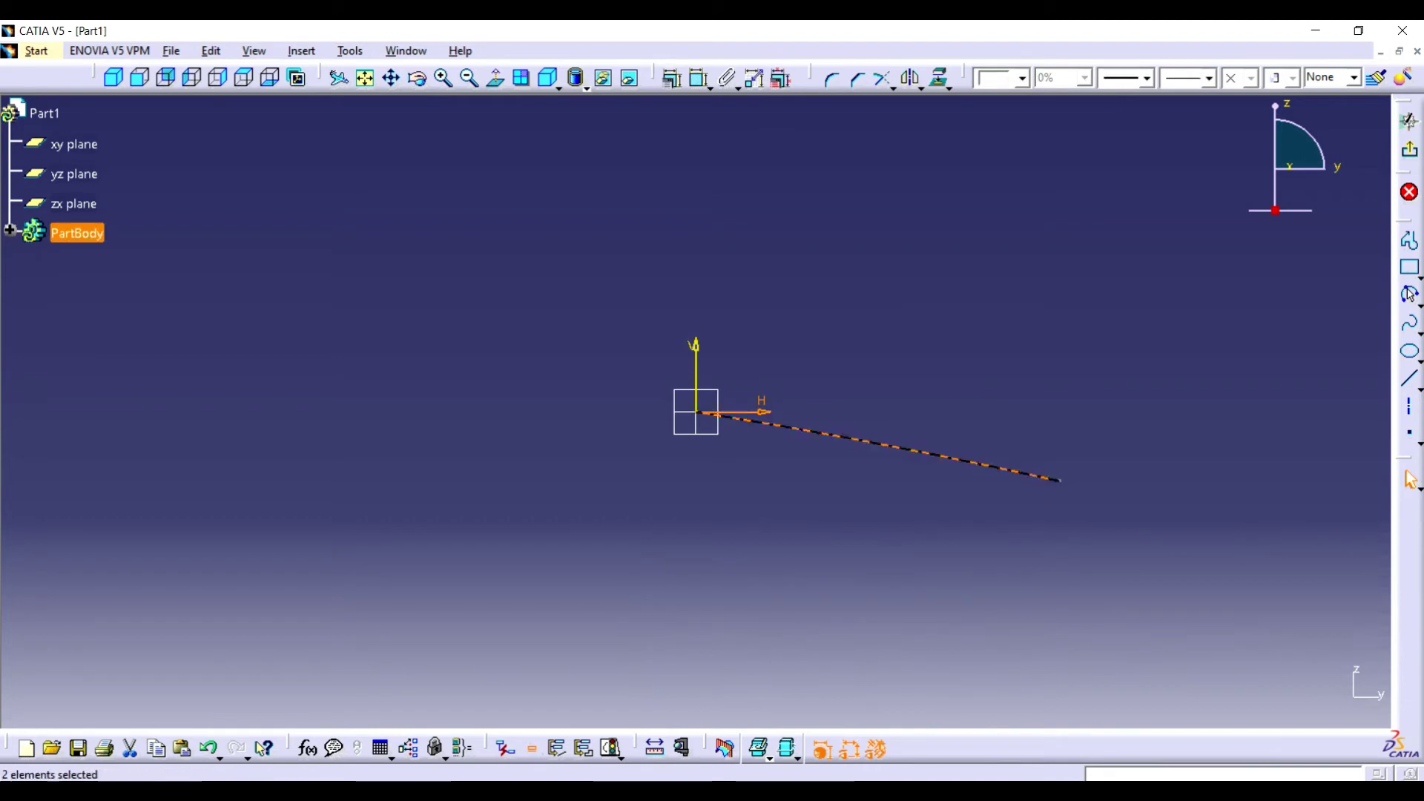
pyautogui.click(1410, 294)
pyautogui.click(883, 447)
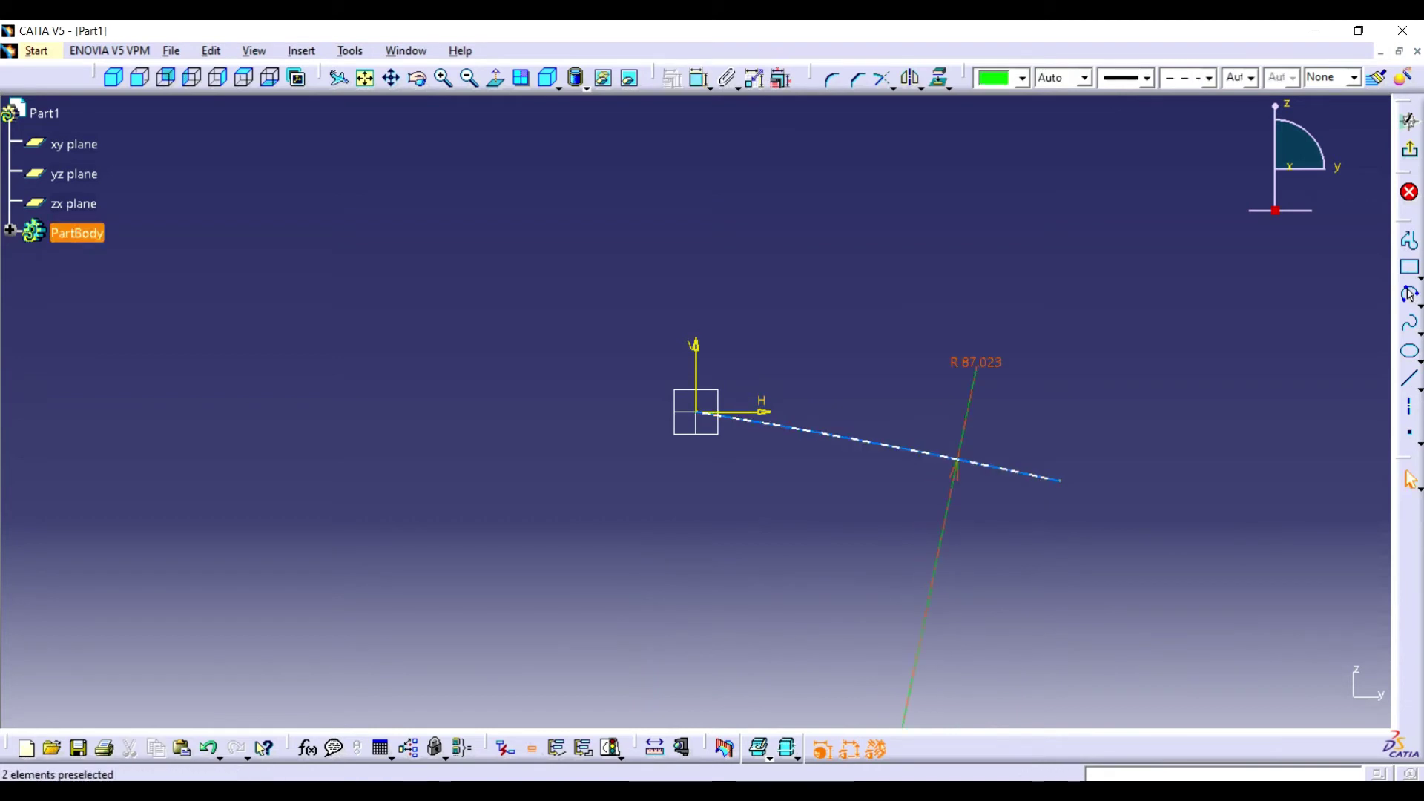
pyautogui.doubleClick(975, 362)
pyautogui.write('49.5')
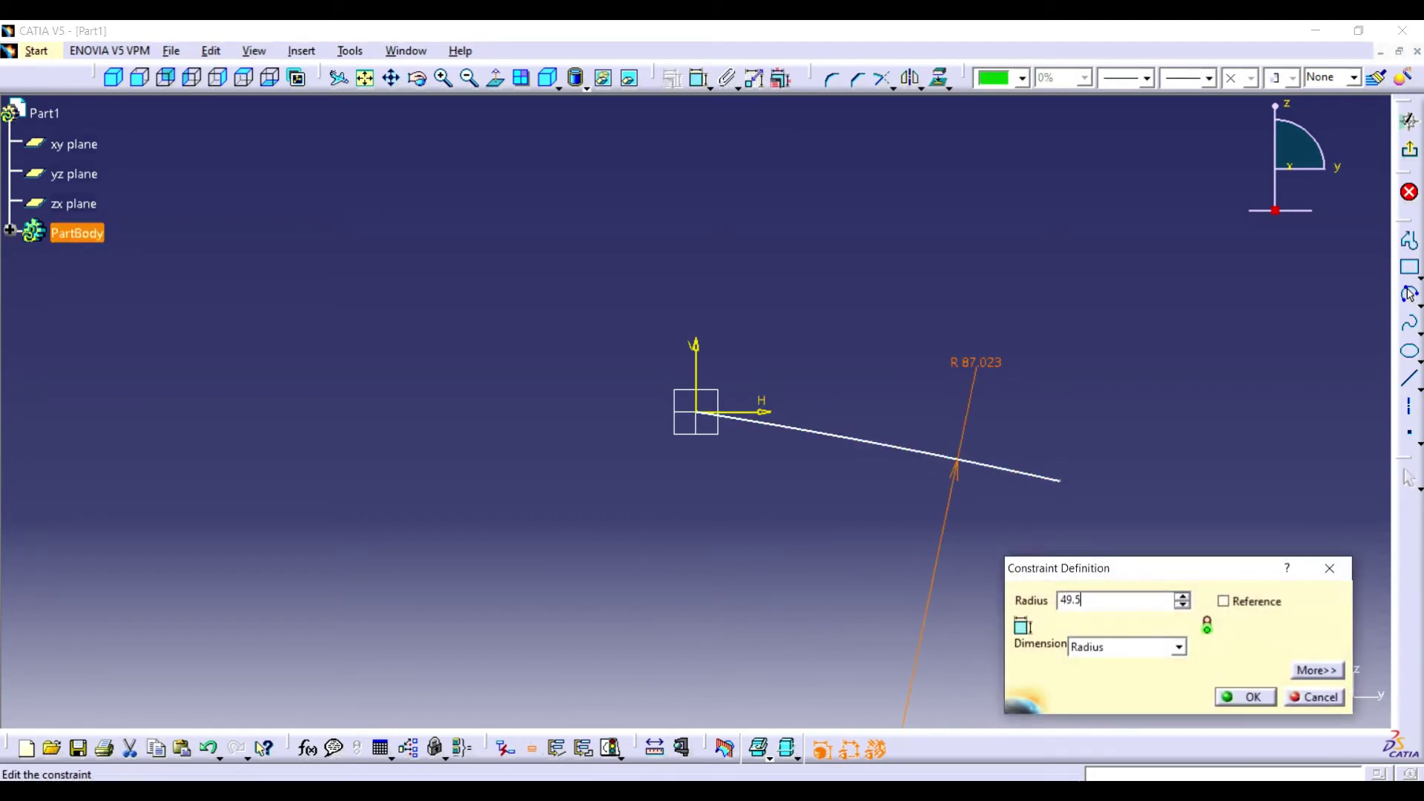
pyautogui.write('9in')
pyautogui.press('Return')
pyautogui.rightClick(881, 447)
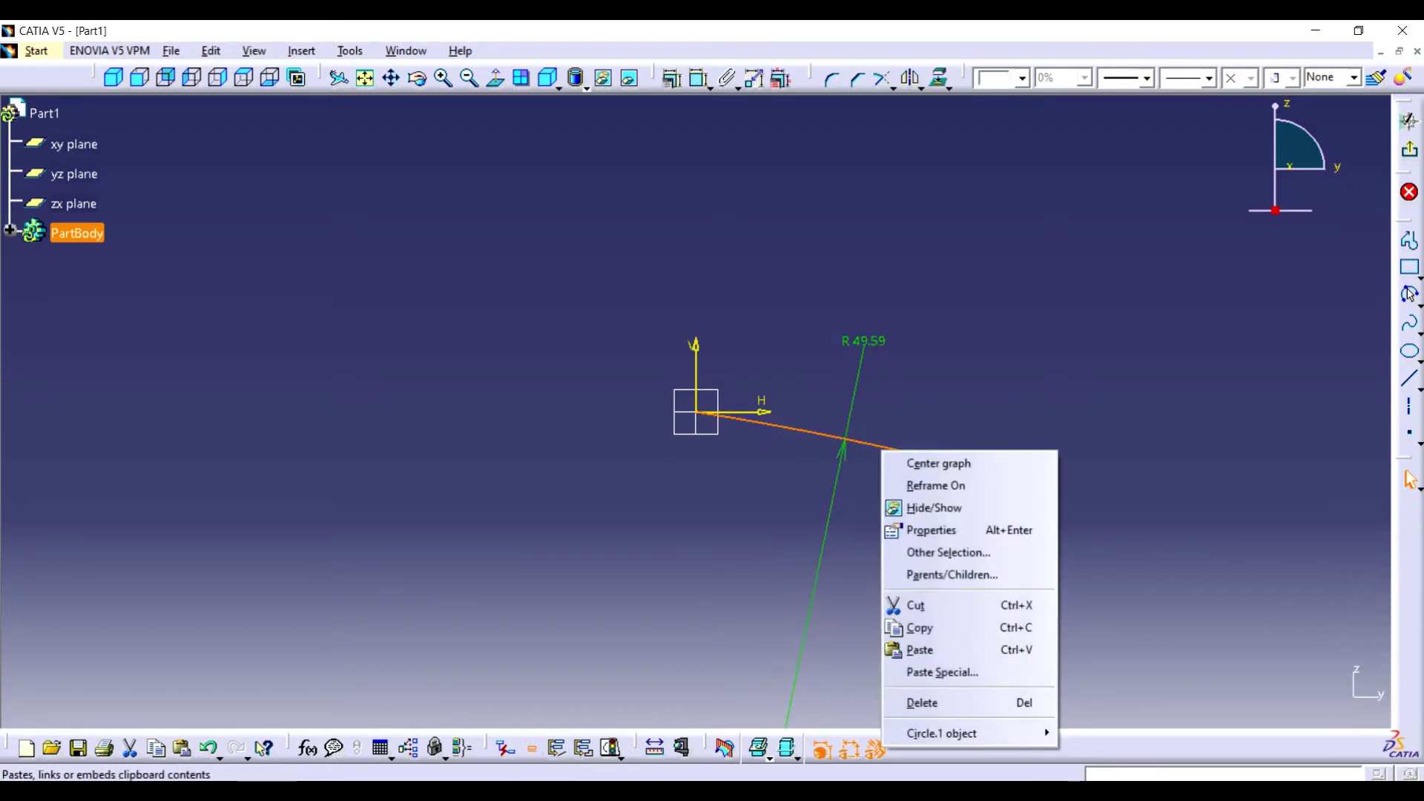
pyautogui.click(919, 701)
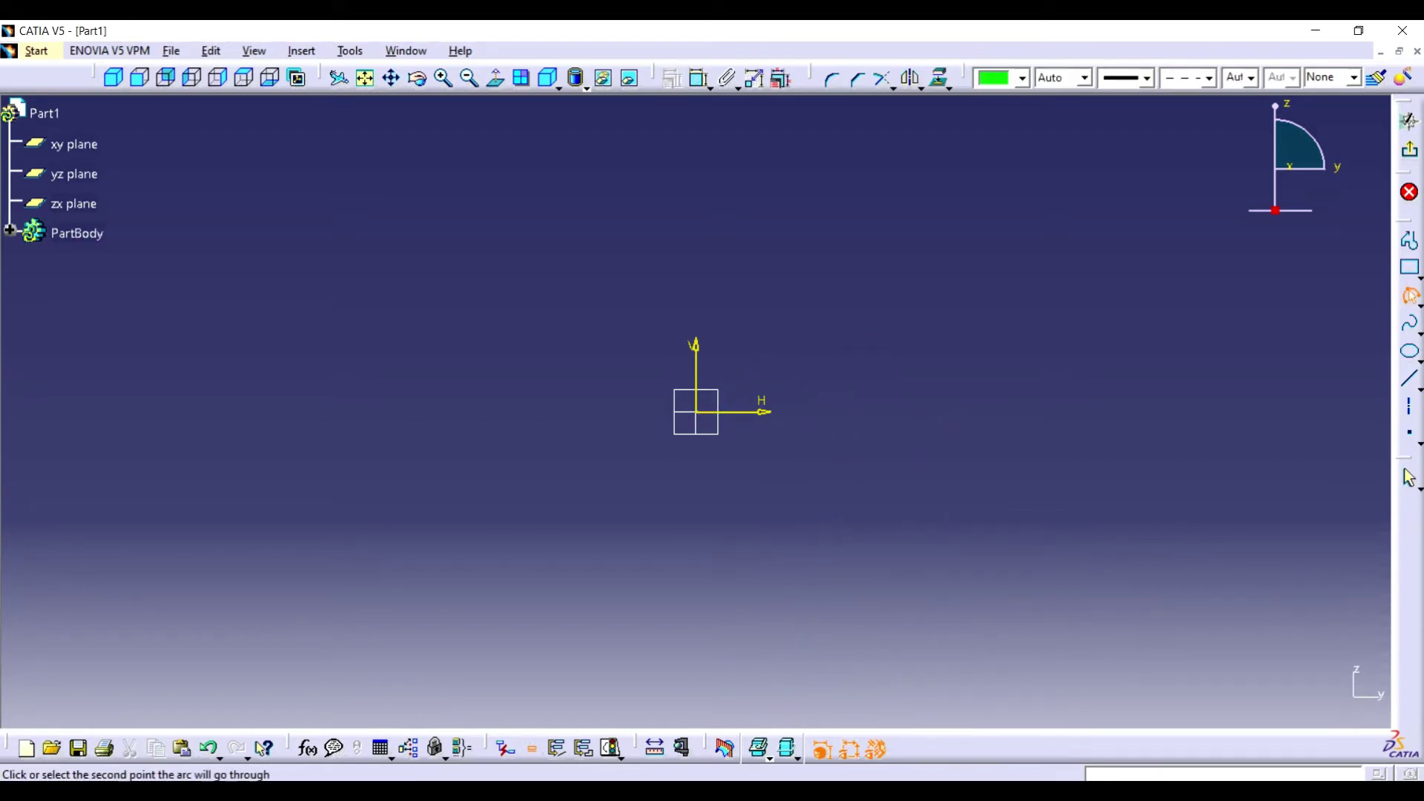
# Redraw the arc from the origin and set its radius to 49.59
pyautogui.click(838, 427)
pyautogui.click(930, 462)
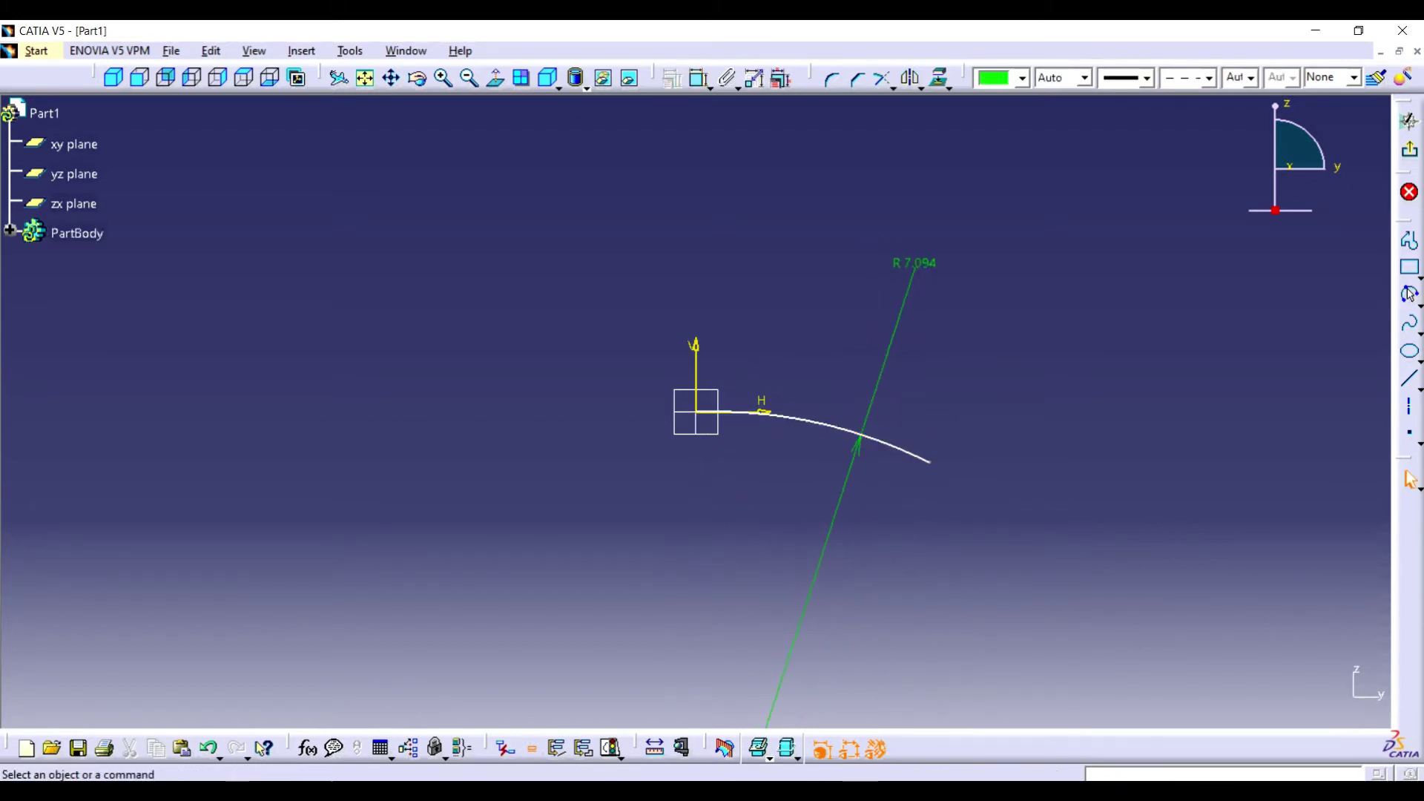
pyautogui.doubleClick(914, 264)
pyautogui.write('49.5')
pyautogui.press('Return')
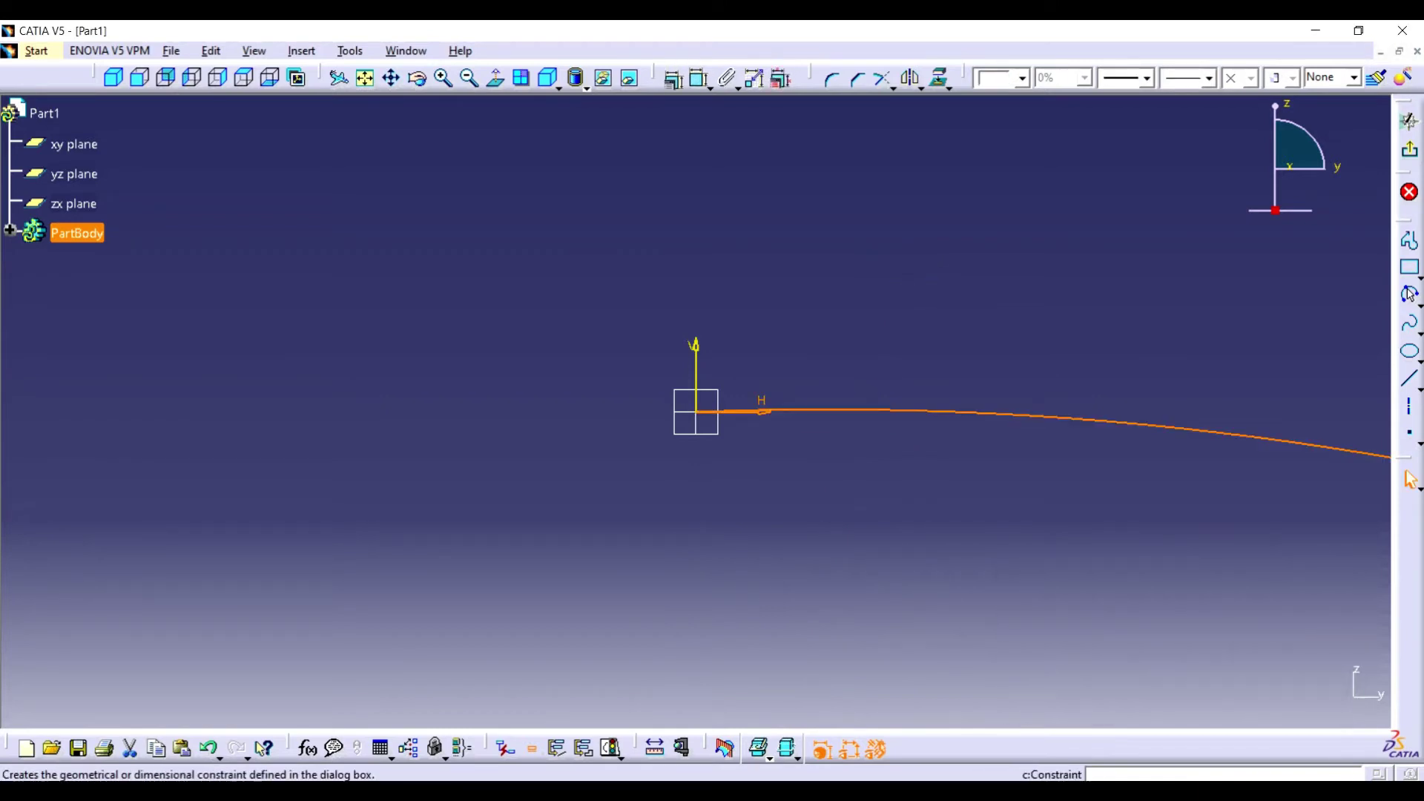
# Make the arc tangent to the horizontal axis
pyautogui.click(1409, 294)
pyautogui.click(1332, 197)
pyautogui.click(1322, 334)
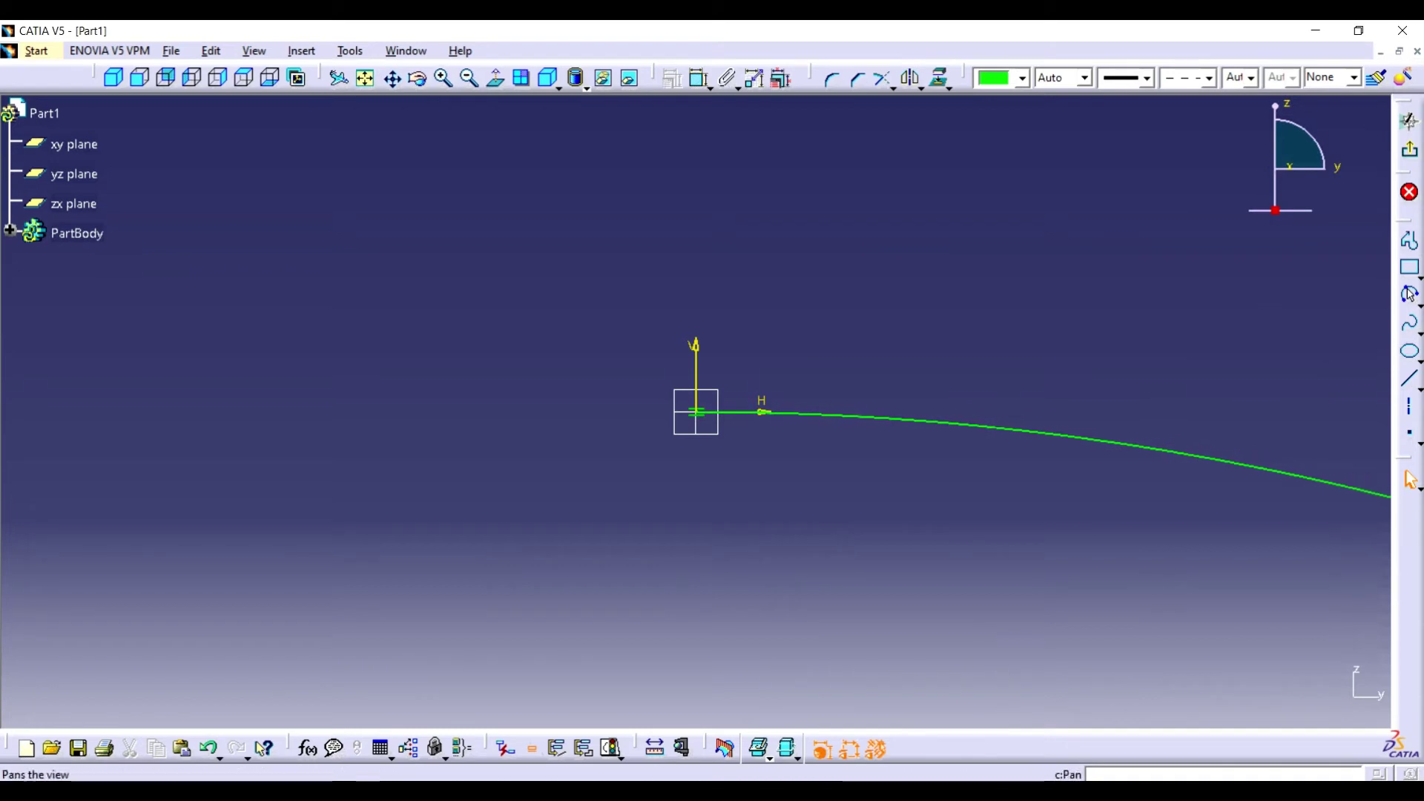
pyautogui.moveTo(816, 445); pyautogui.dragTo(683, 412, button='middle')
pyautogui.click(470, 78)
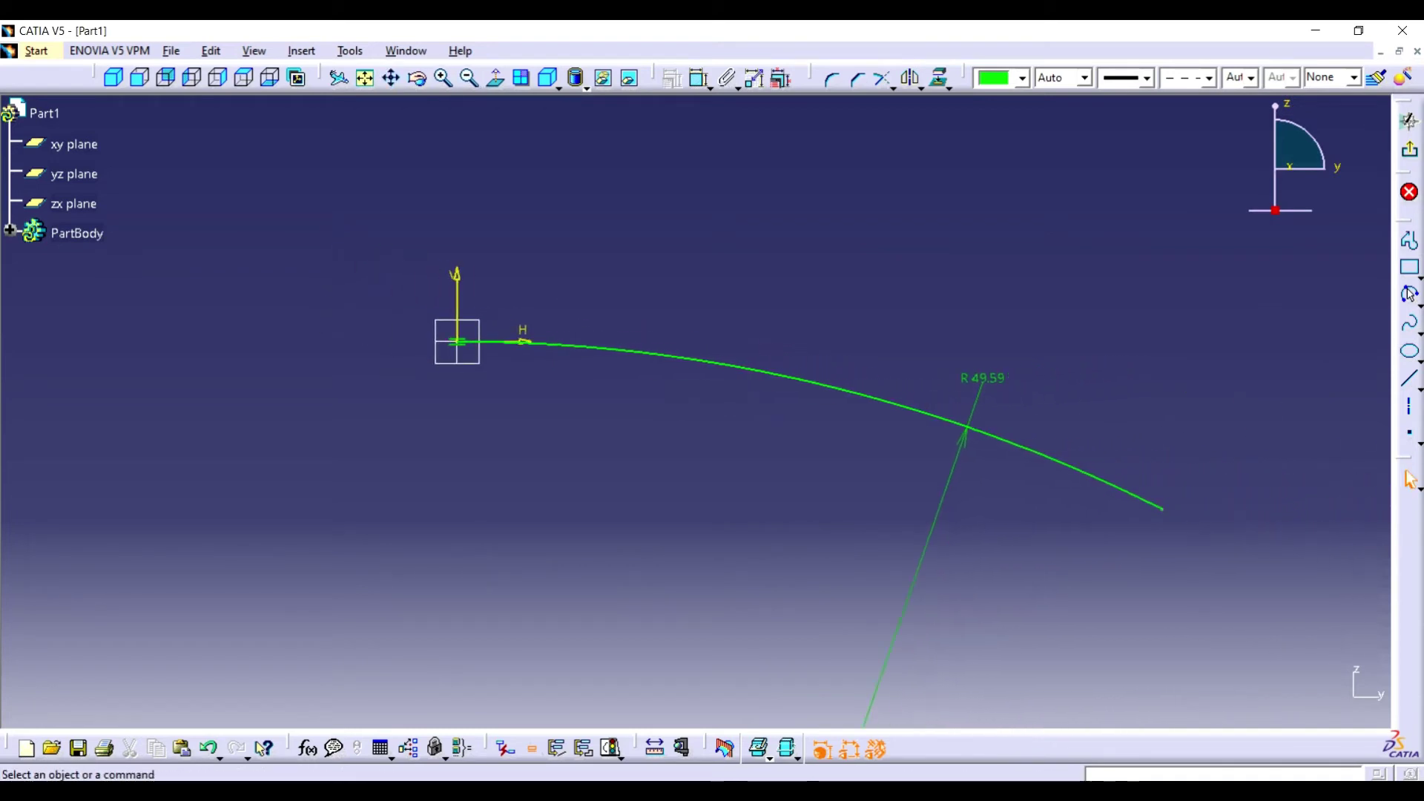
# Dimension the arc end 5.545 (11.09/2) from the vertical axis and exit the sketch
pyautogui.click(1409, 294)
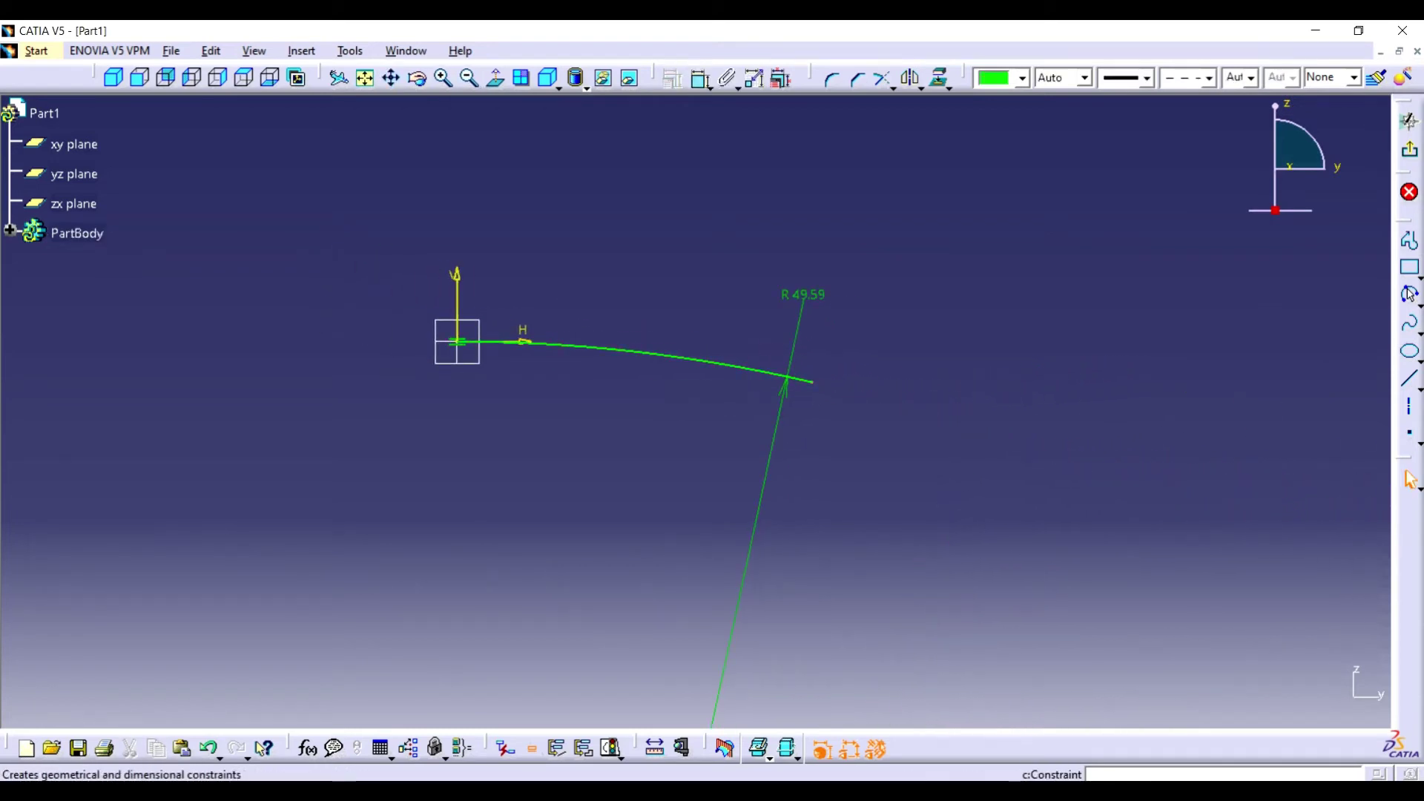
pyautogui.click(457, 297)
pyautogui.click(631, 549)
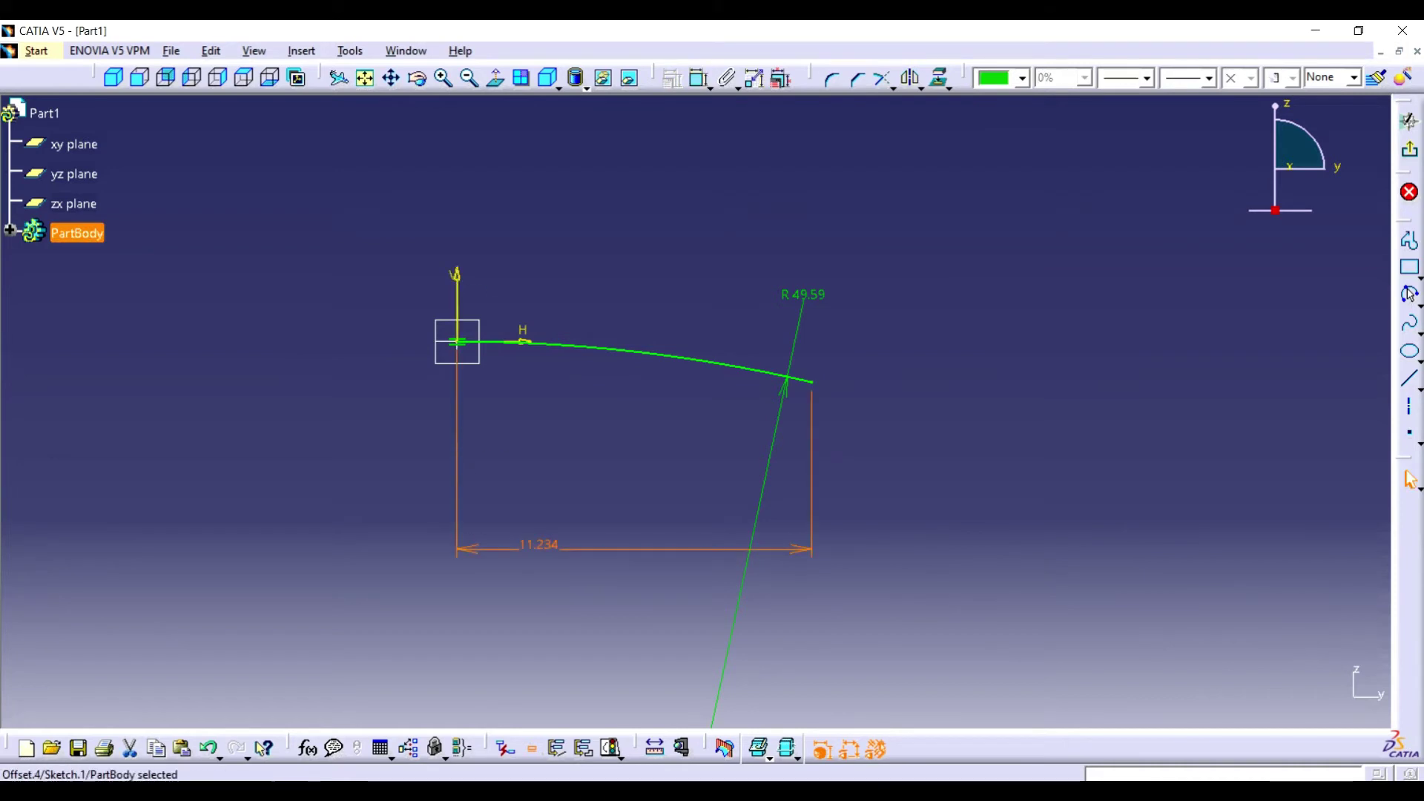
pyautogui.doubleClick(538, 544)
pyautogui.write('11.09/2')
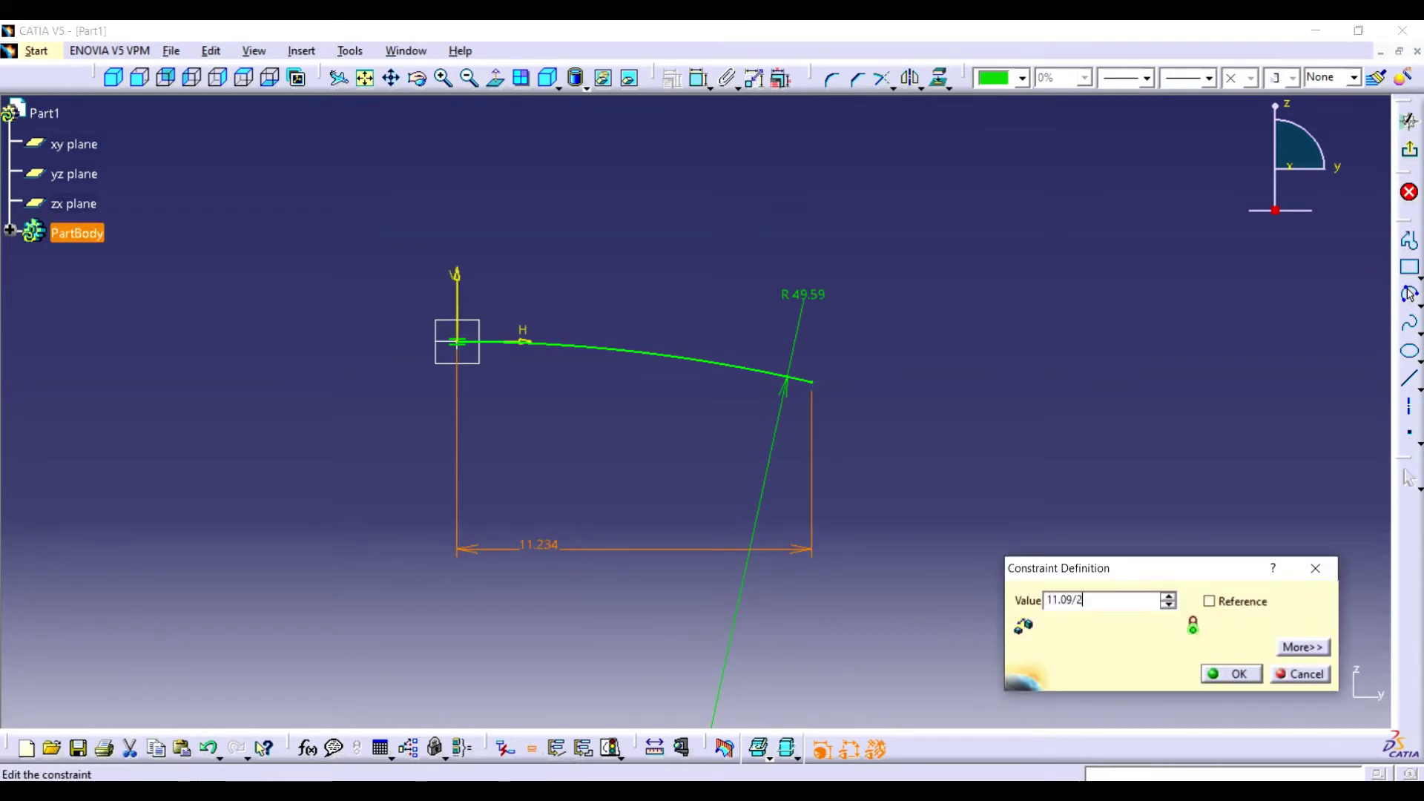
pyautogui.press('Return')
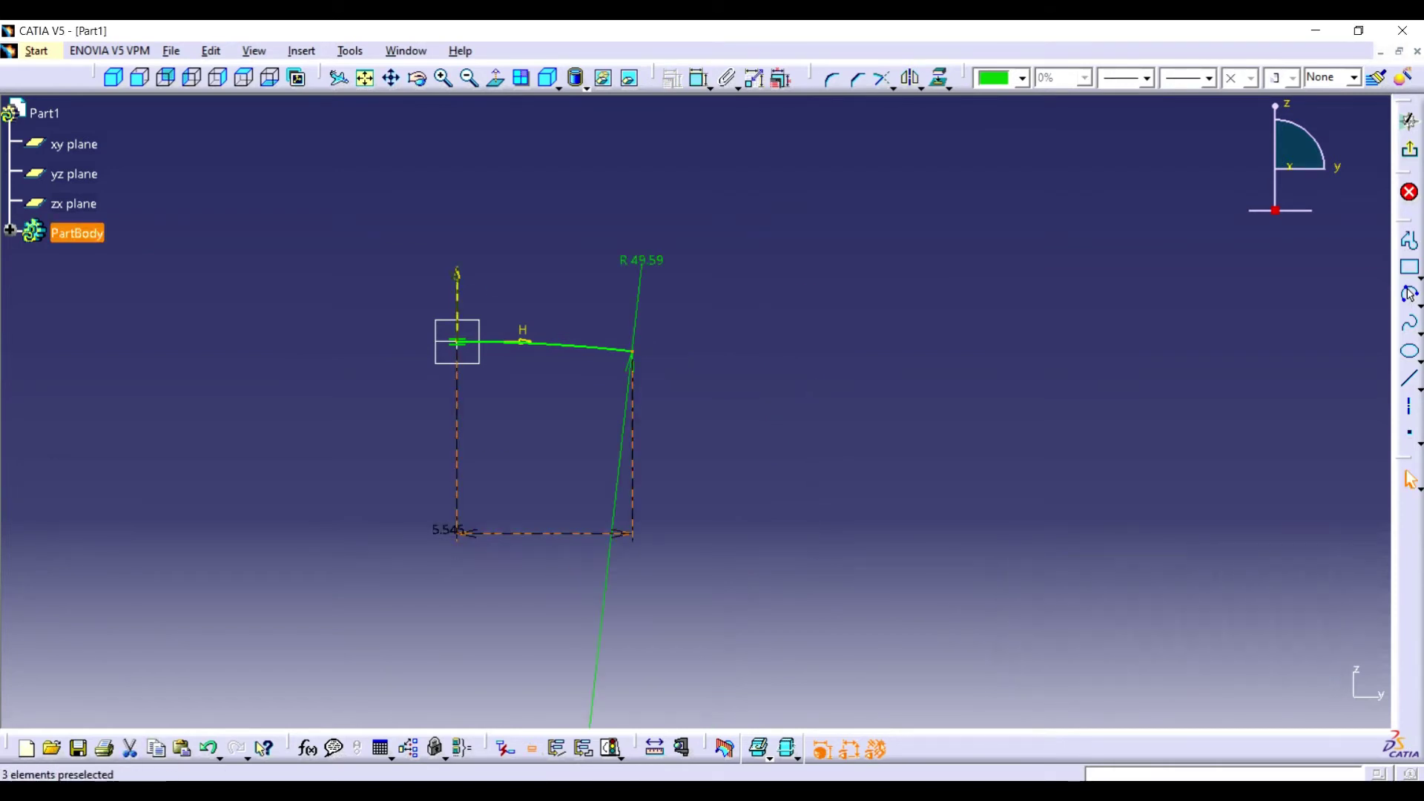
pyautogui.click(443, 78)
pyautogui.click(391, 78)
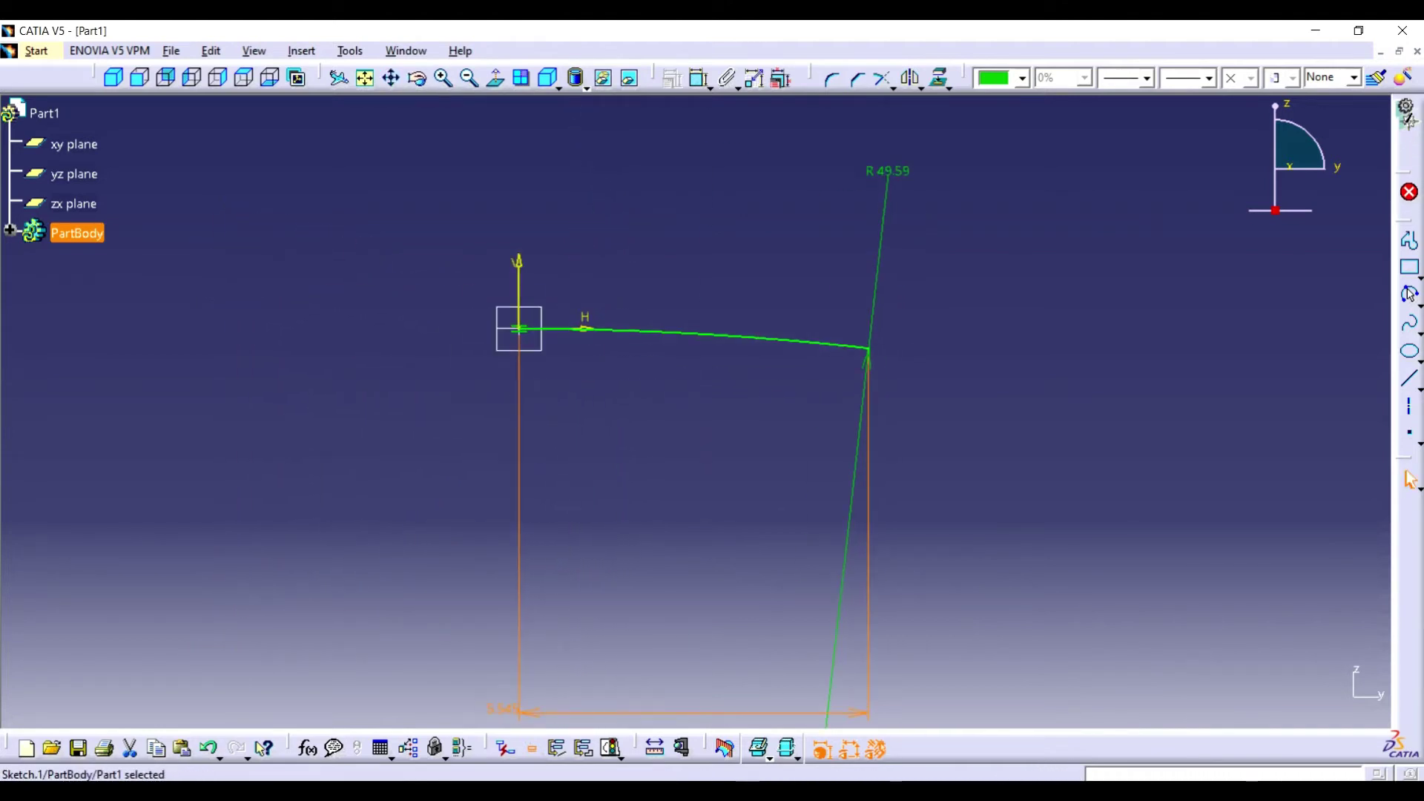
pyautogui.click(1406, 112)
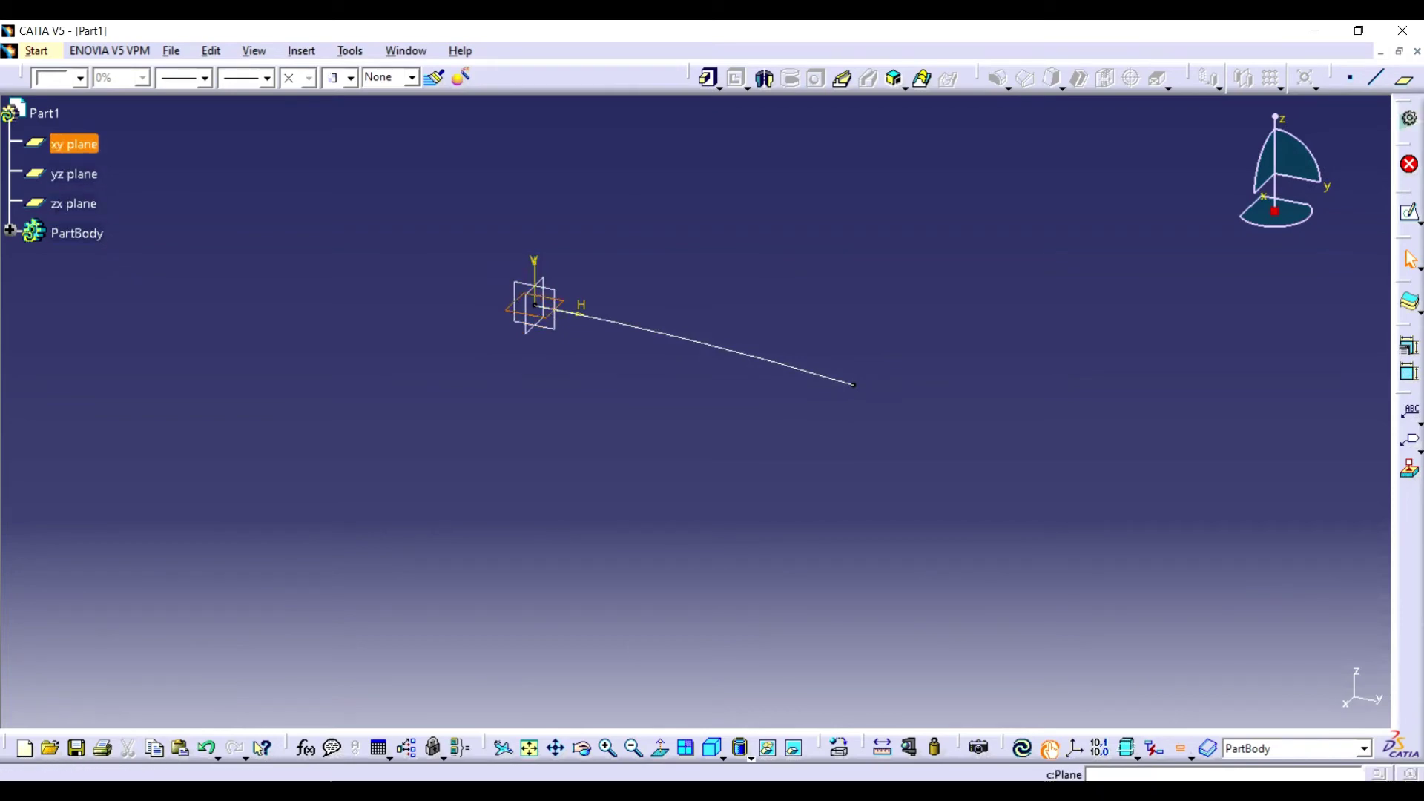
# Create a plane parallel to xy through the arc end and sketch on it
pyautogui.click(1402, 78)
pyautogui.click(853, 384)
pyautogui.click(1223, 583)
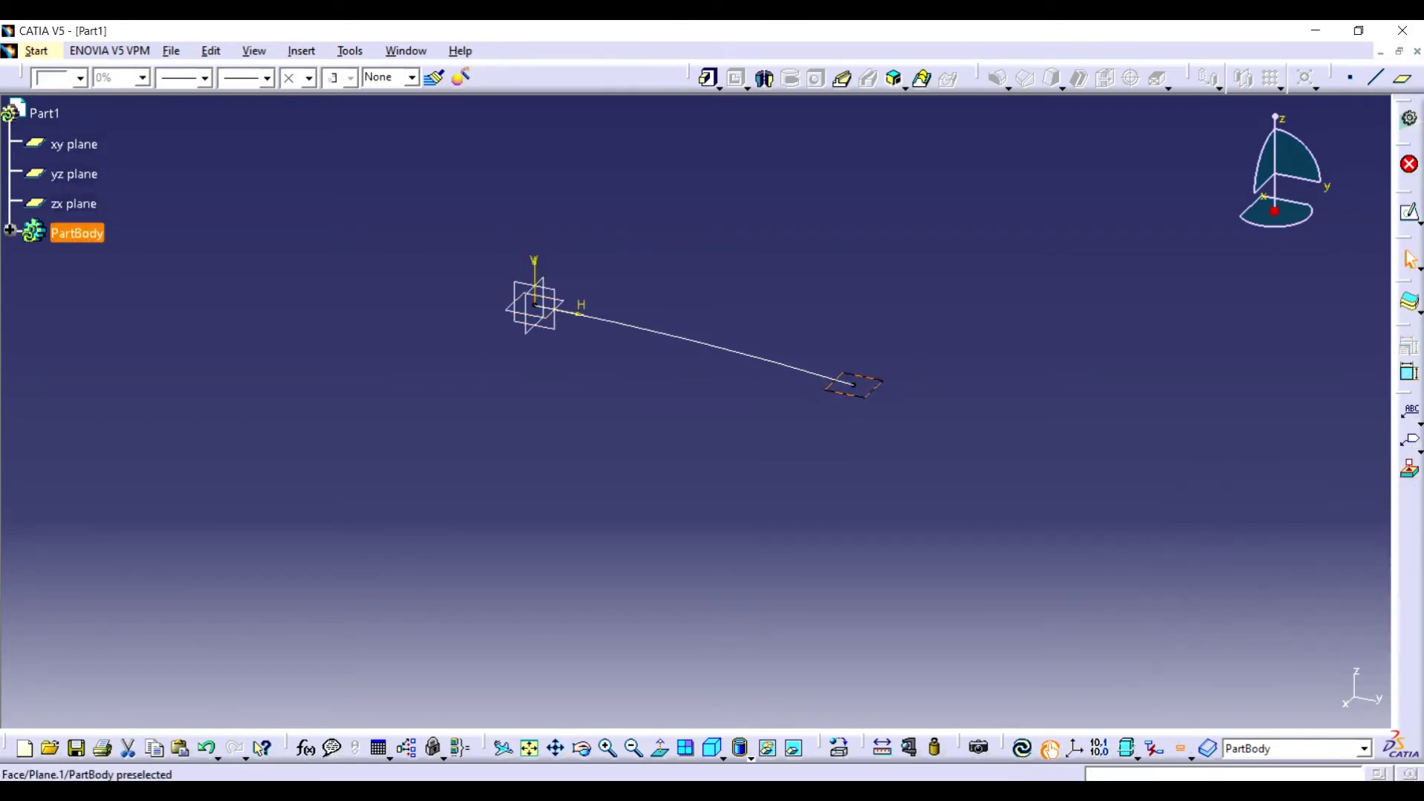
pyautogui.click(1381, 224)
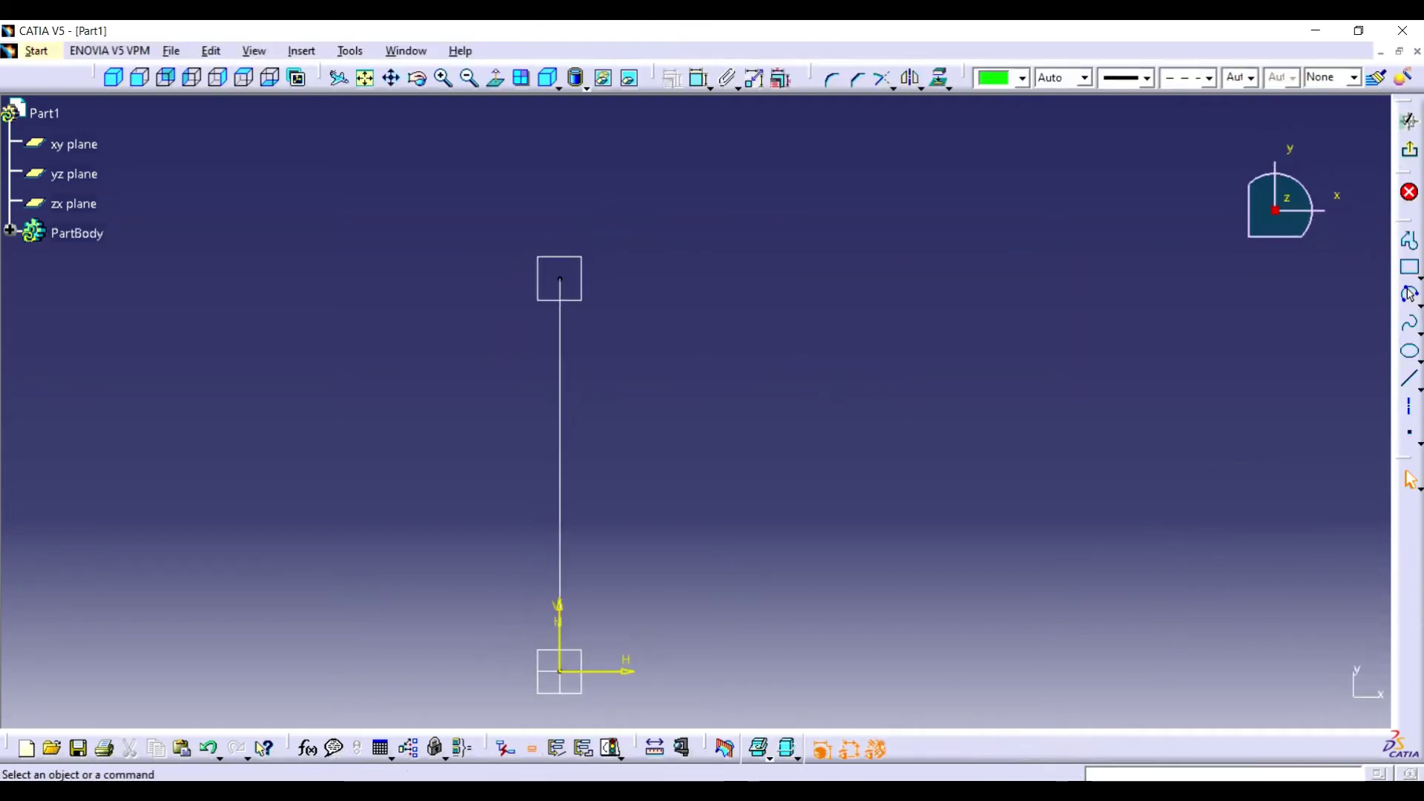
# Draw an arc from the line top with its start coincident to the line
pyautogui.click(1409, 295)
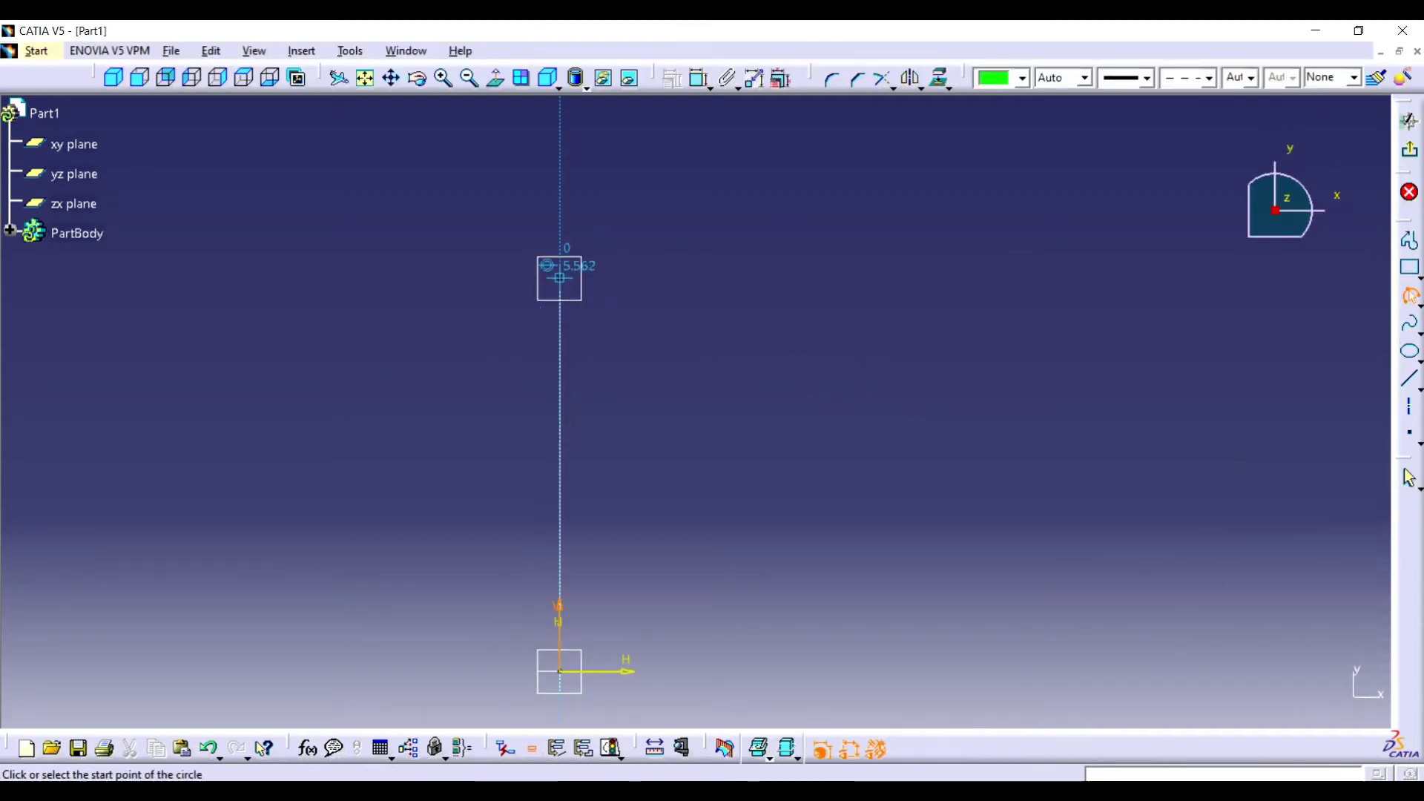
pyautogui.click(559, 273)
pyautogui.click(627, 249)
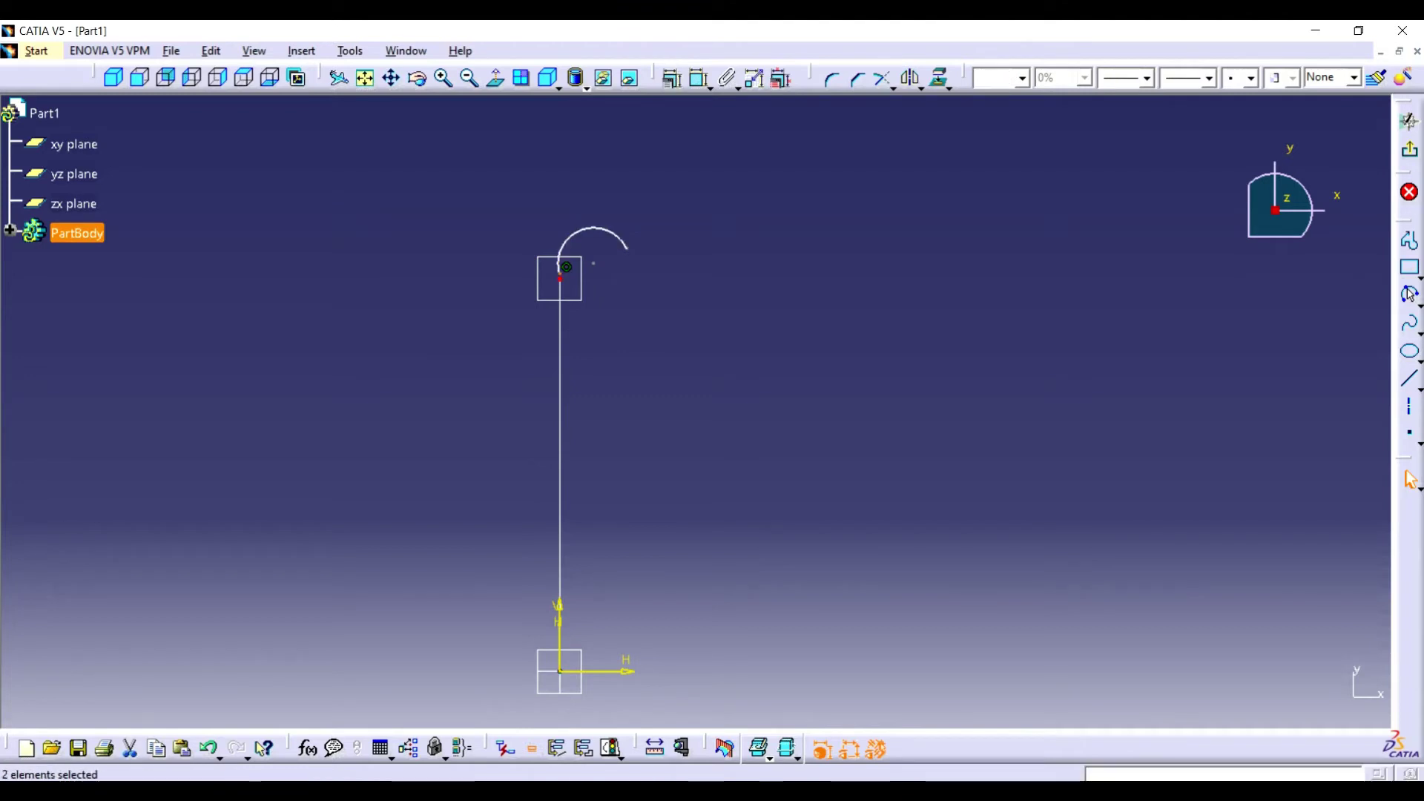
pyautogui.click(672, 78)
pyautogui.click(1328, 153)
pyautogui.click(1312, 334)
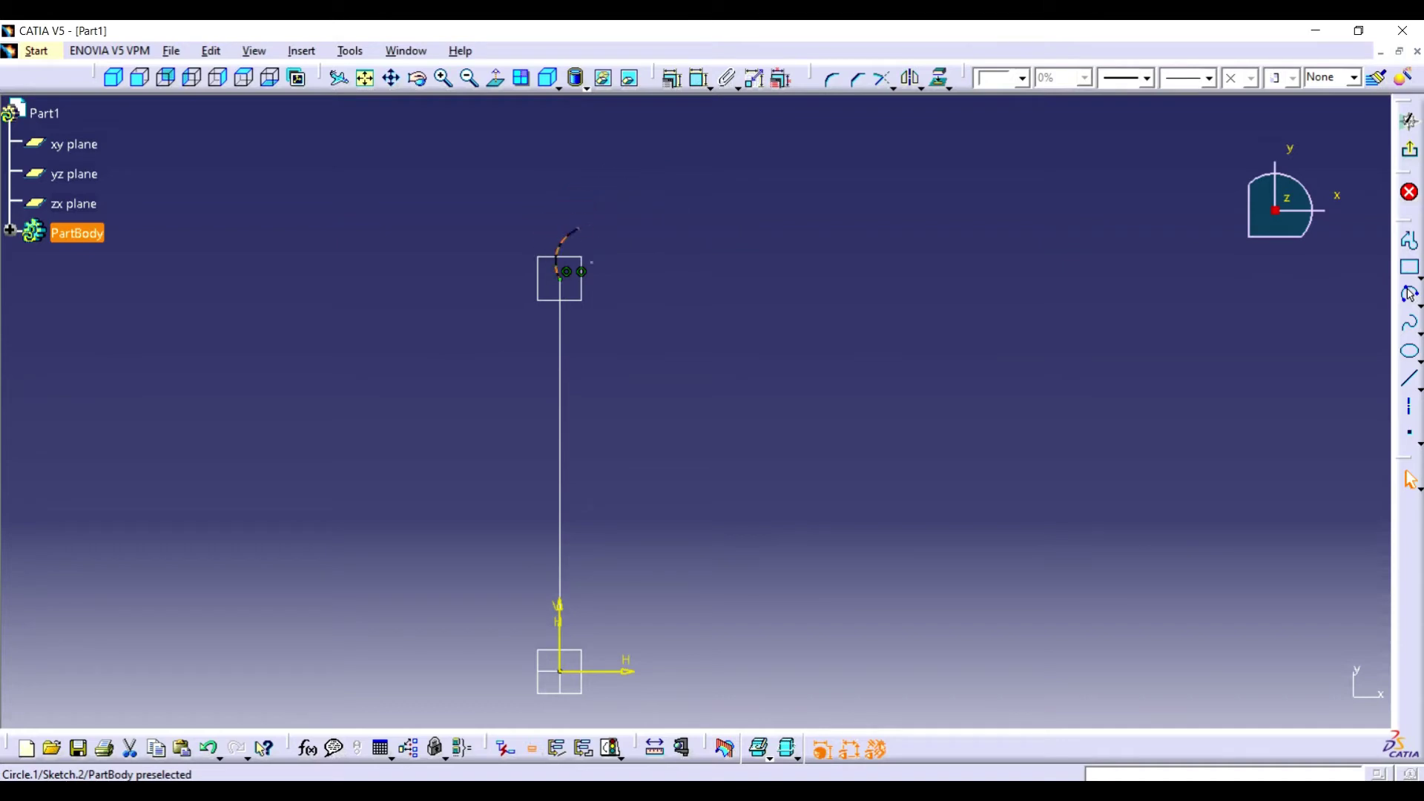
# Try a tangency between the arc and vertical line, then delete the arc
pyautogui.click(671, 78)
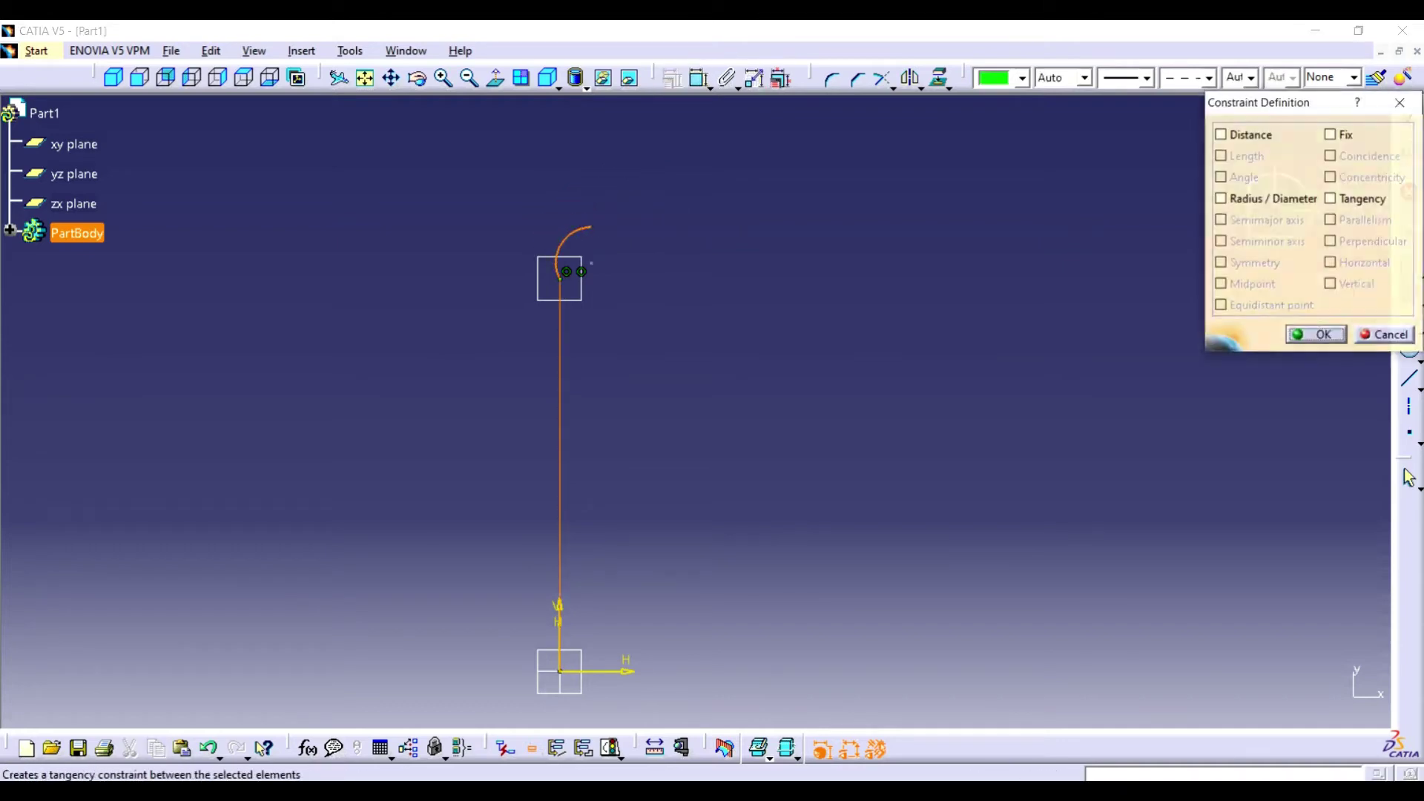
pyautogui.click(1323, 197)
pyautogui.click(1309, 330)
pyautogui.press('Delete')
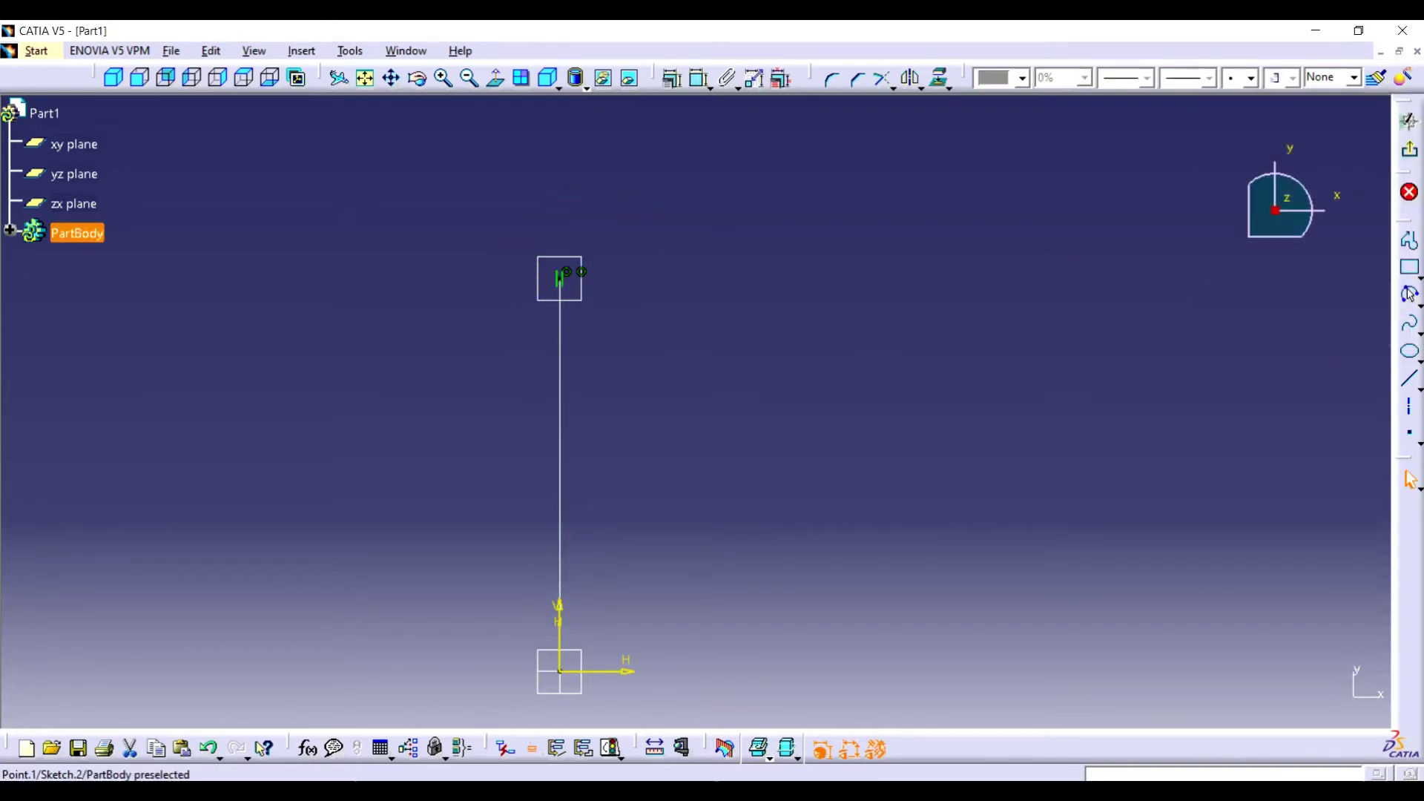
pyautogui.hotkey('ctrl', 'z')
pyautogui.rightClick(525, 279)
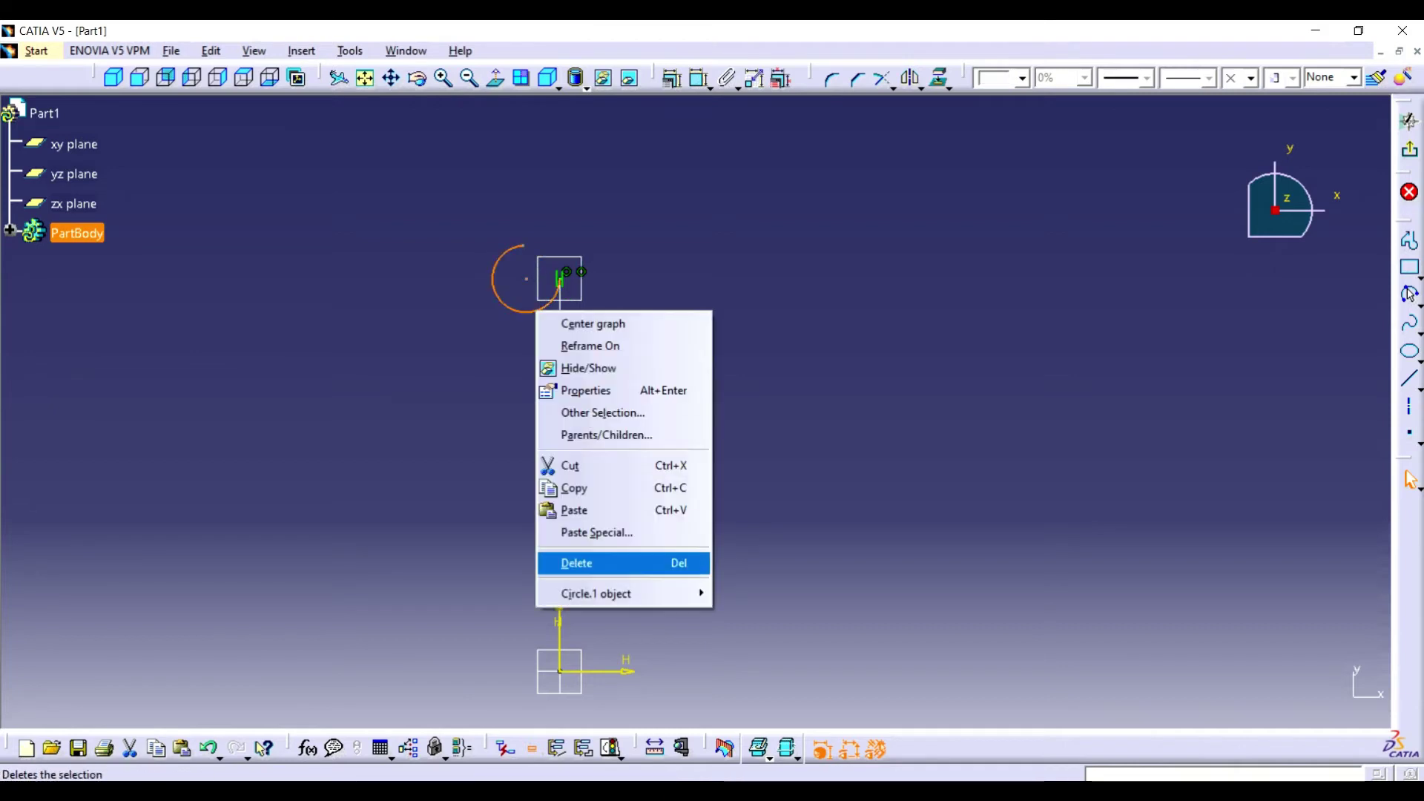
pyautogui.click(578, 563)
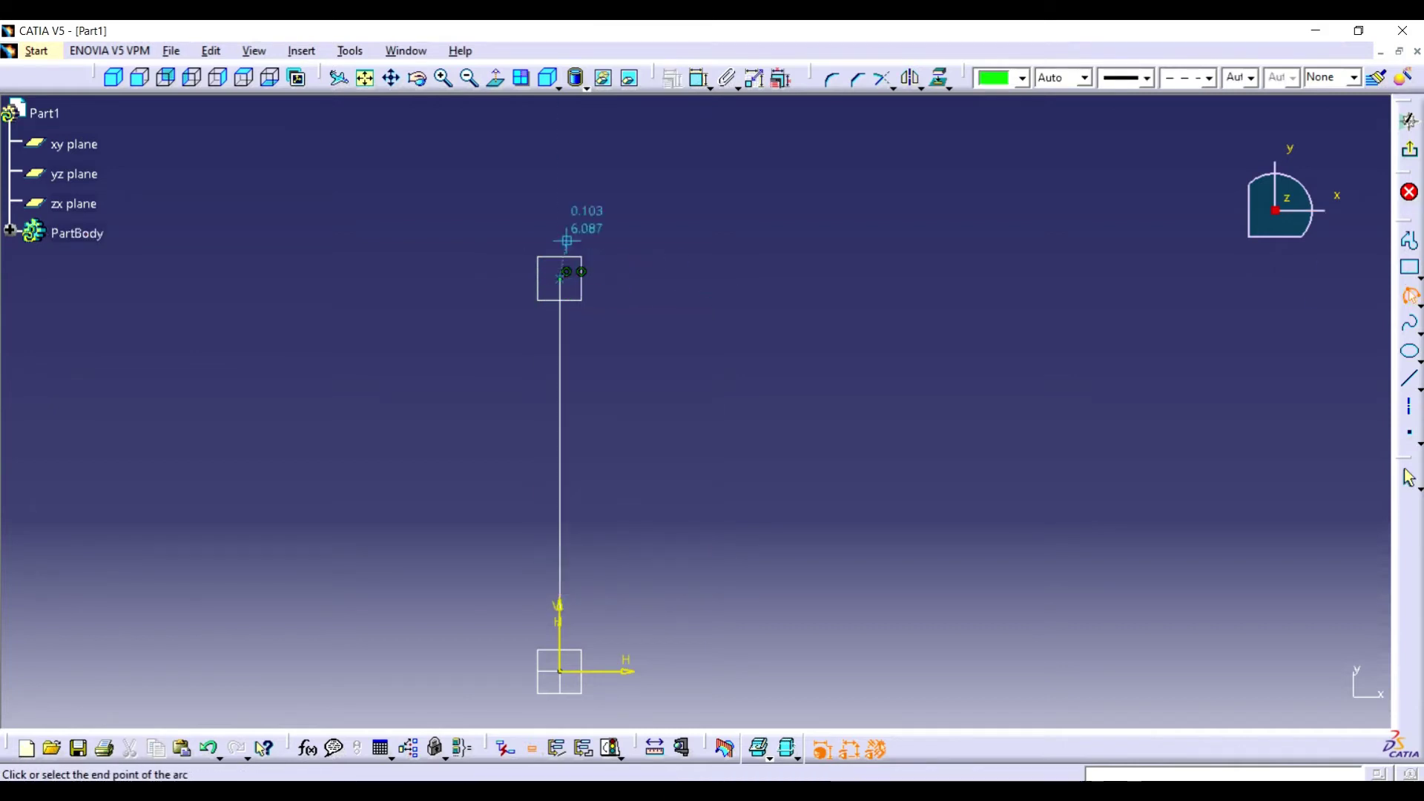
# Draw a new arc from the line top, tangent to the line
pyautogui.click(637, 233)
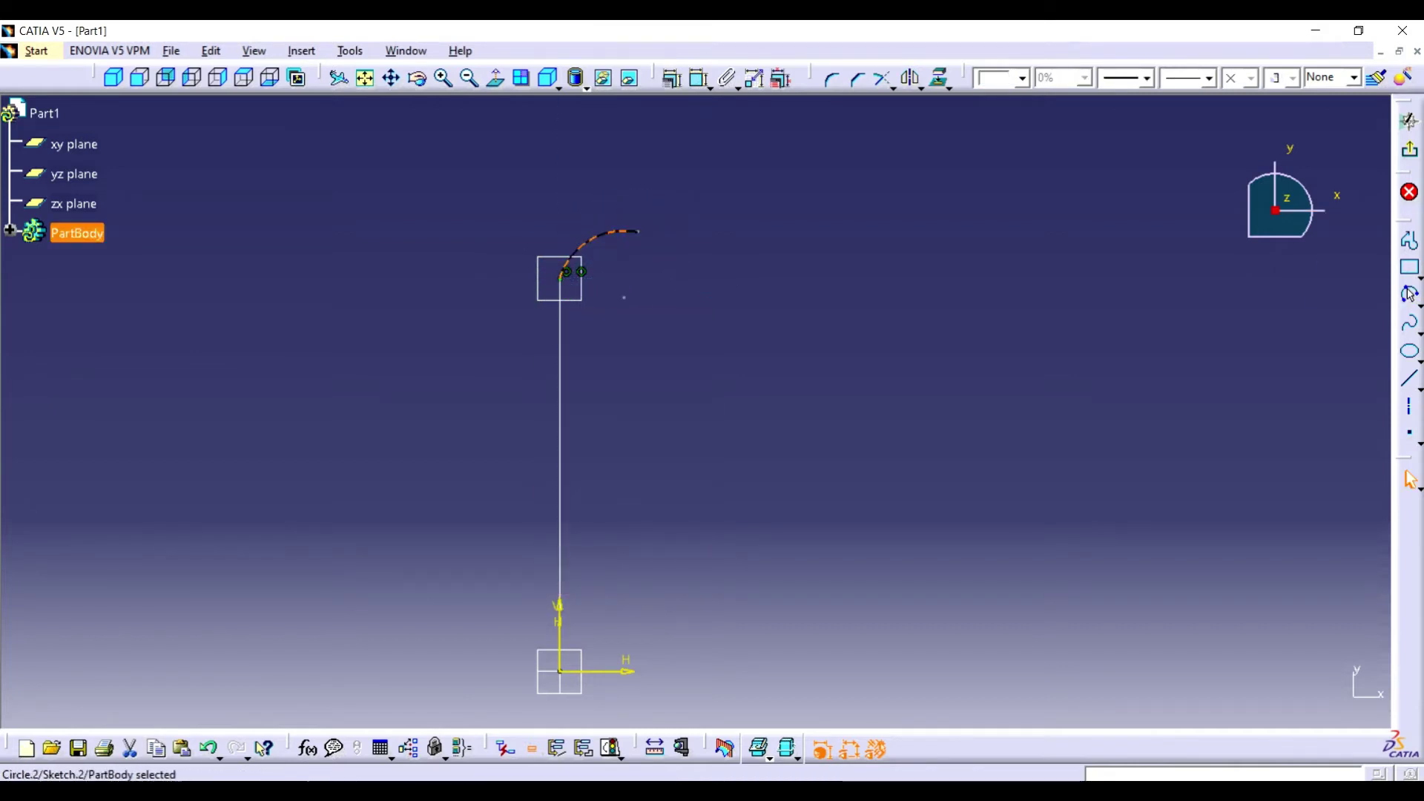
pyautogui.click(1409, 295)
pyautogui.click(1332, 197)
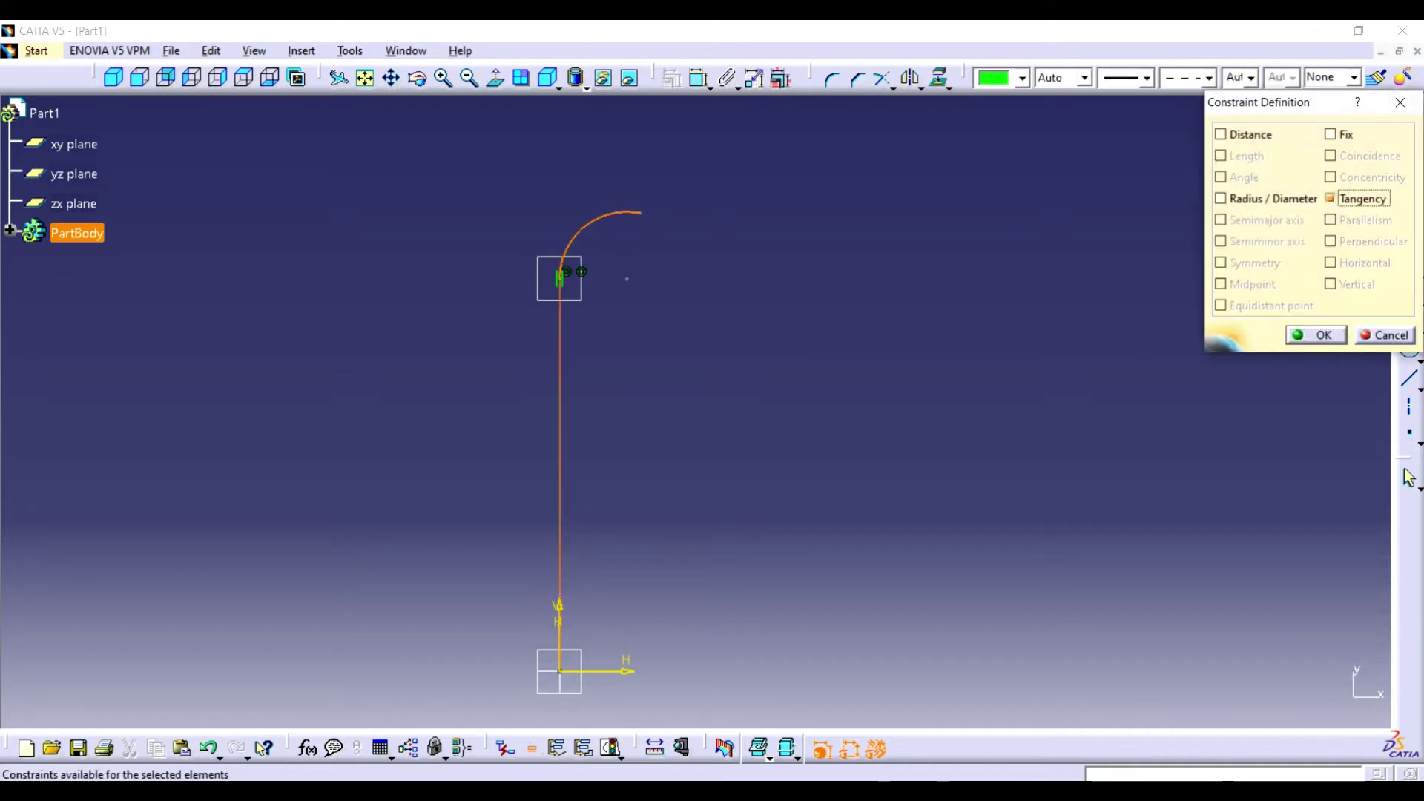
pyautogui.click(1307, 333)
# Dimension the new arc's radius to 0.6
pyautogui.click(605, 219)
pyautogui.click(661, 108)
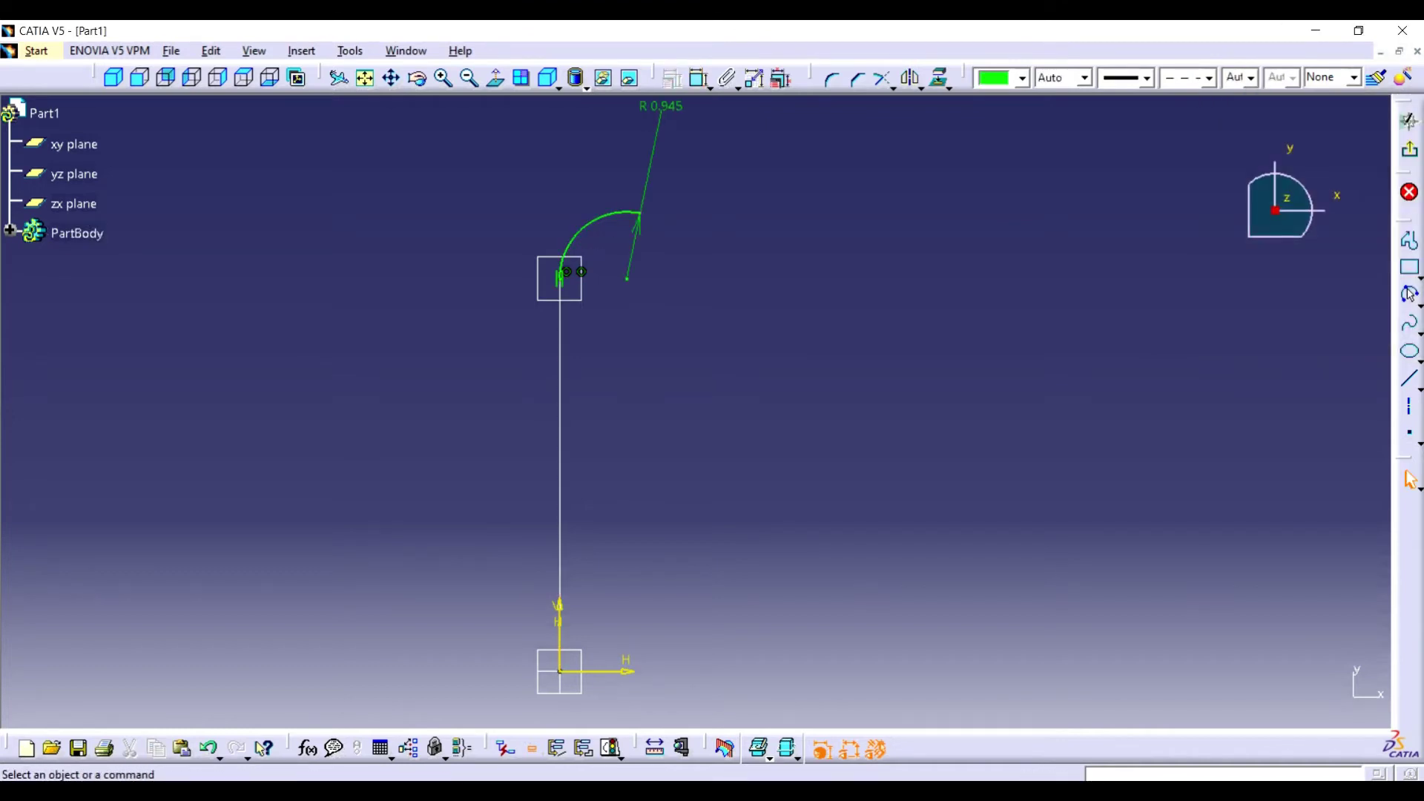
pyautogui.doubleClick(661, 106)
pyautogui.write('6')
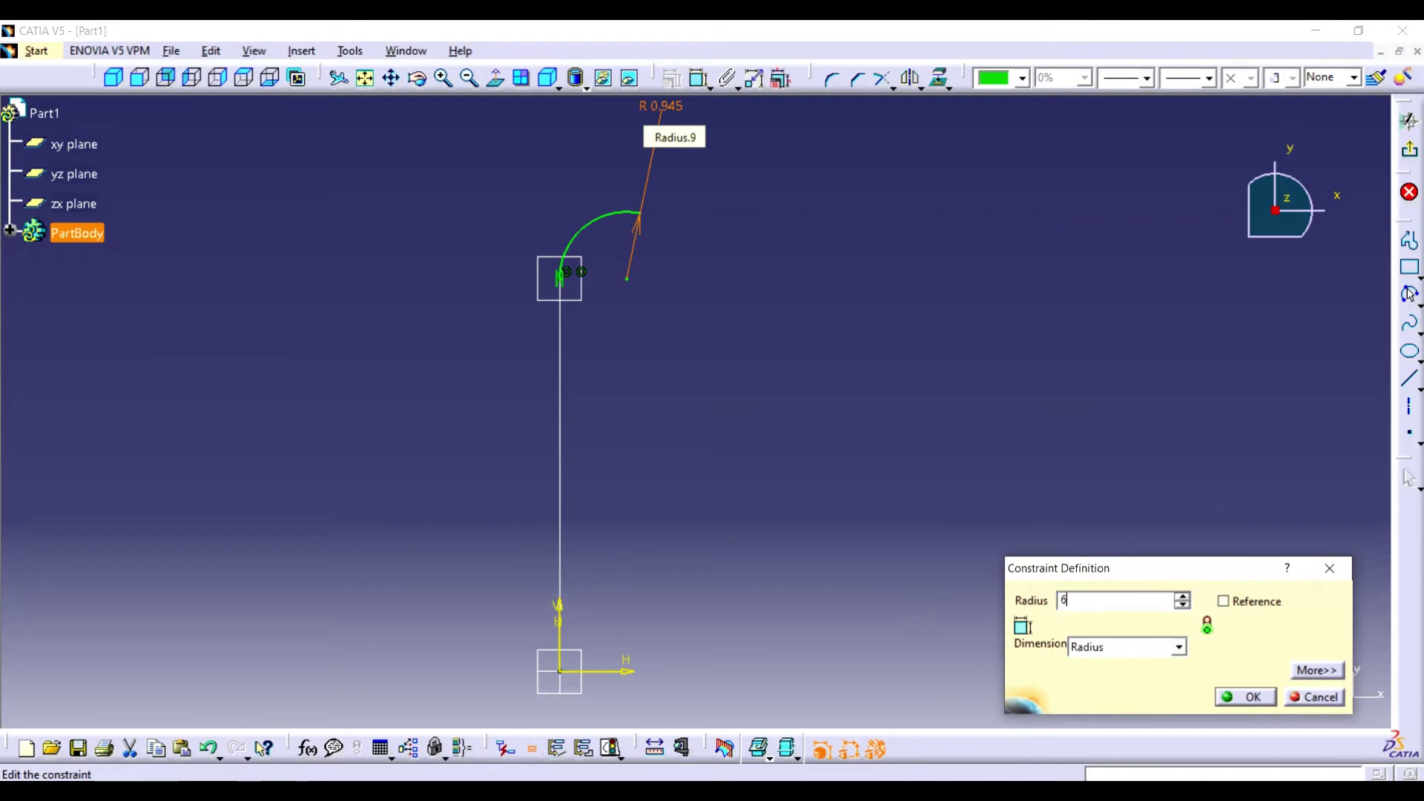
pyautogui.press('Return')
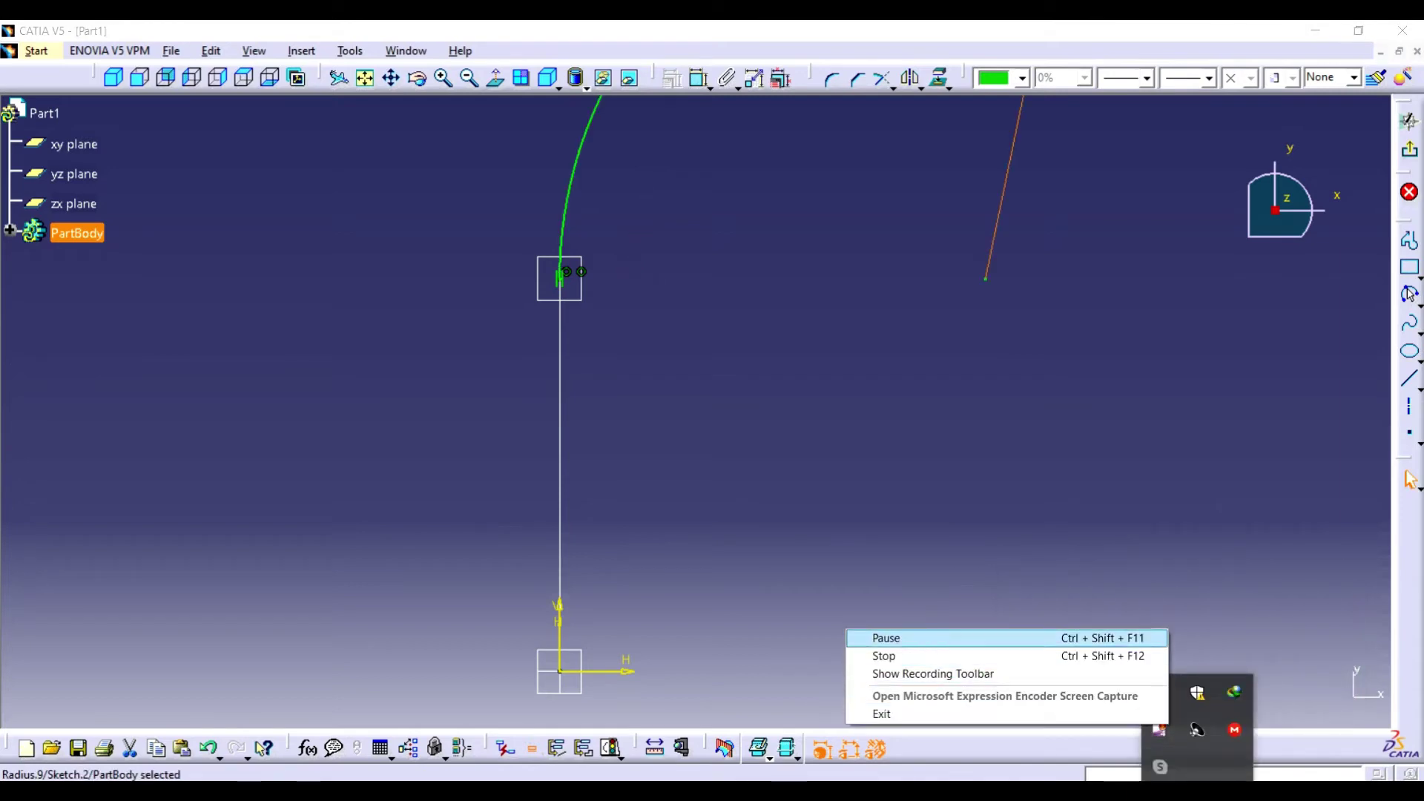
pyautogui.doubleClick(996, 223)
pyautogui.press('Return')
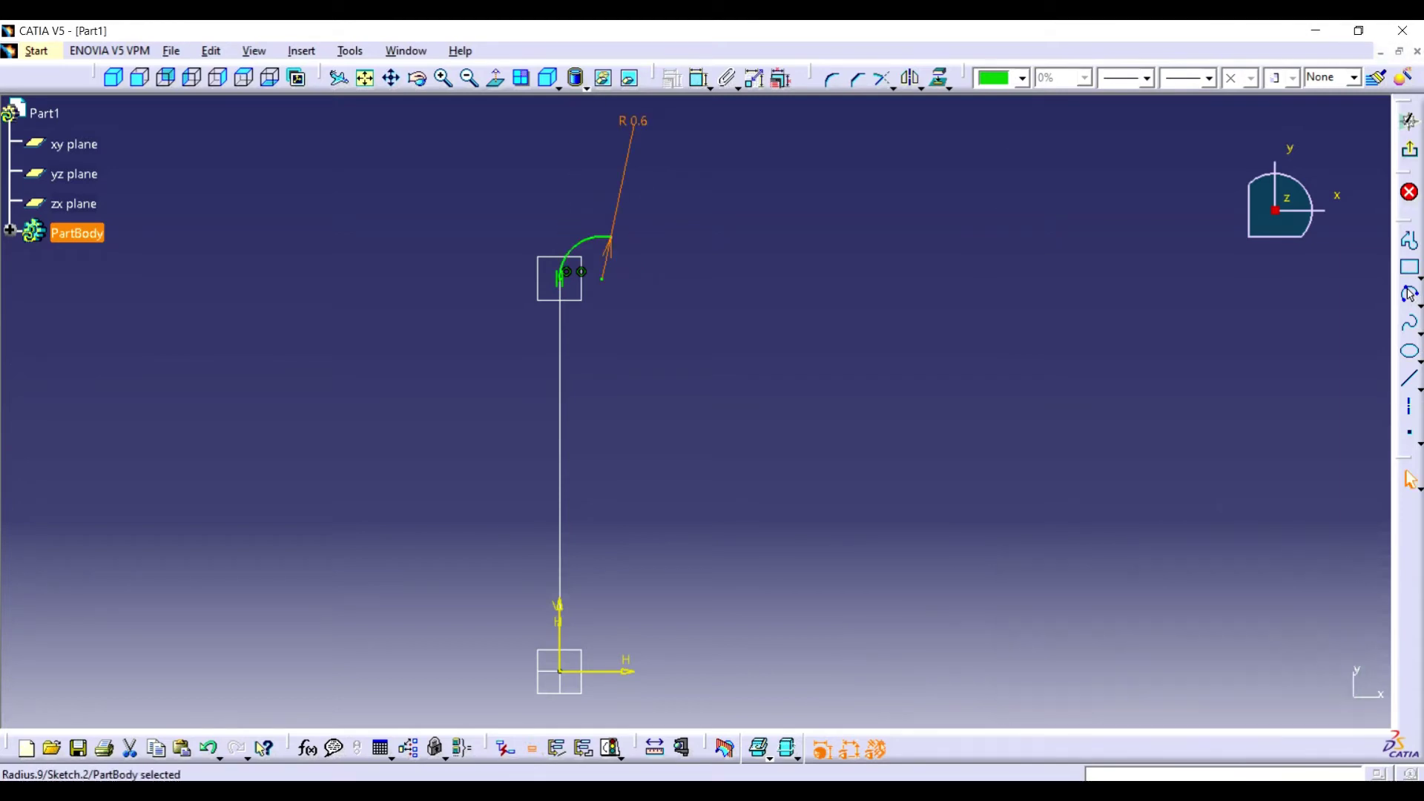
pyautogui.click(443, 78)
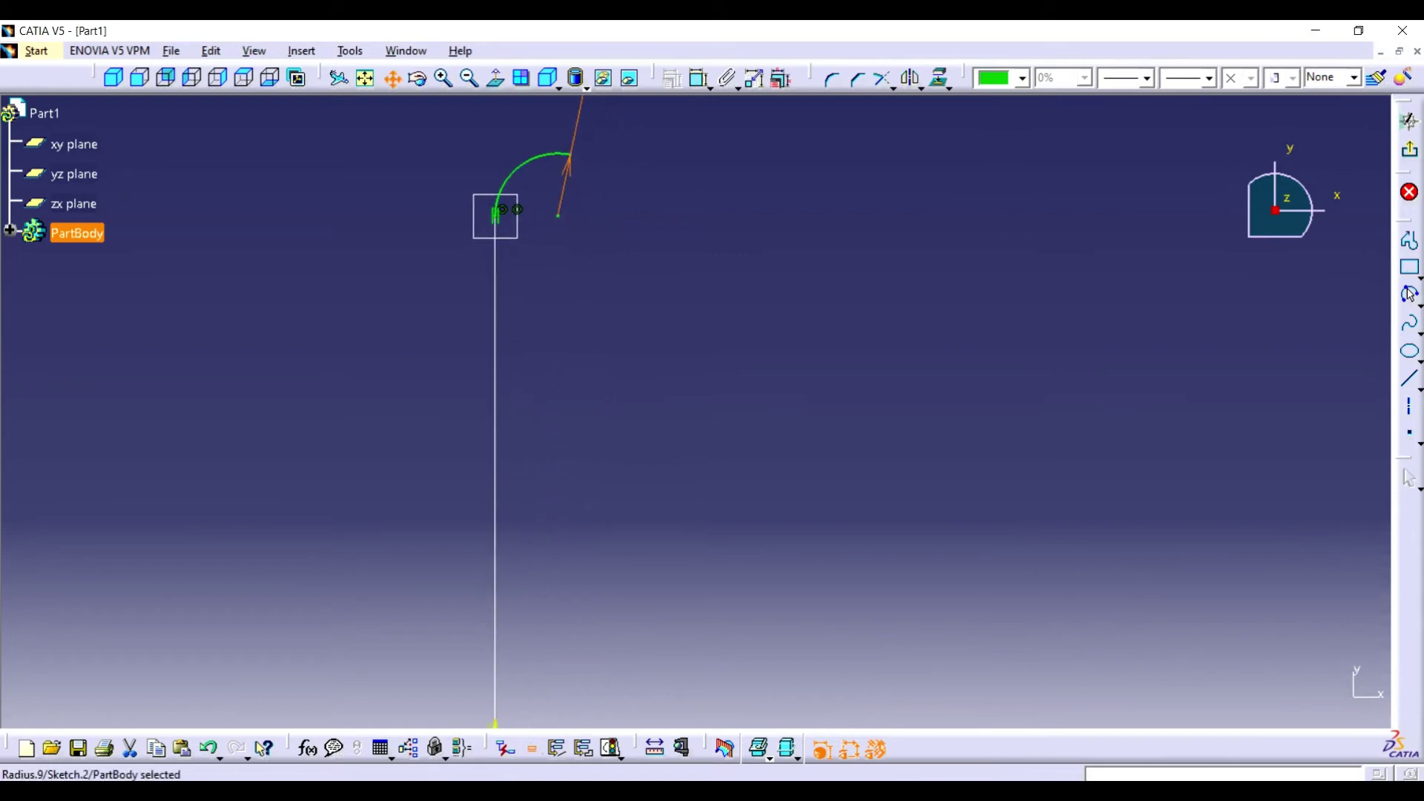
# Draw a profile line from the arc's end point out to the right
pyautogui.click(1410, 241)
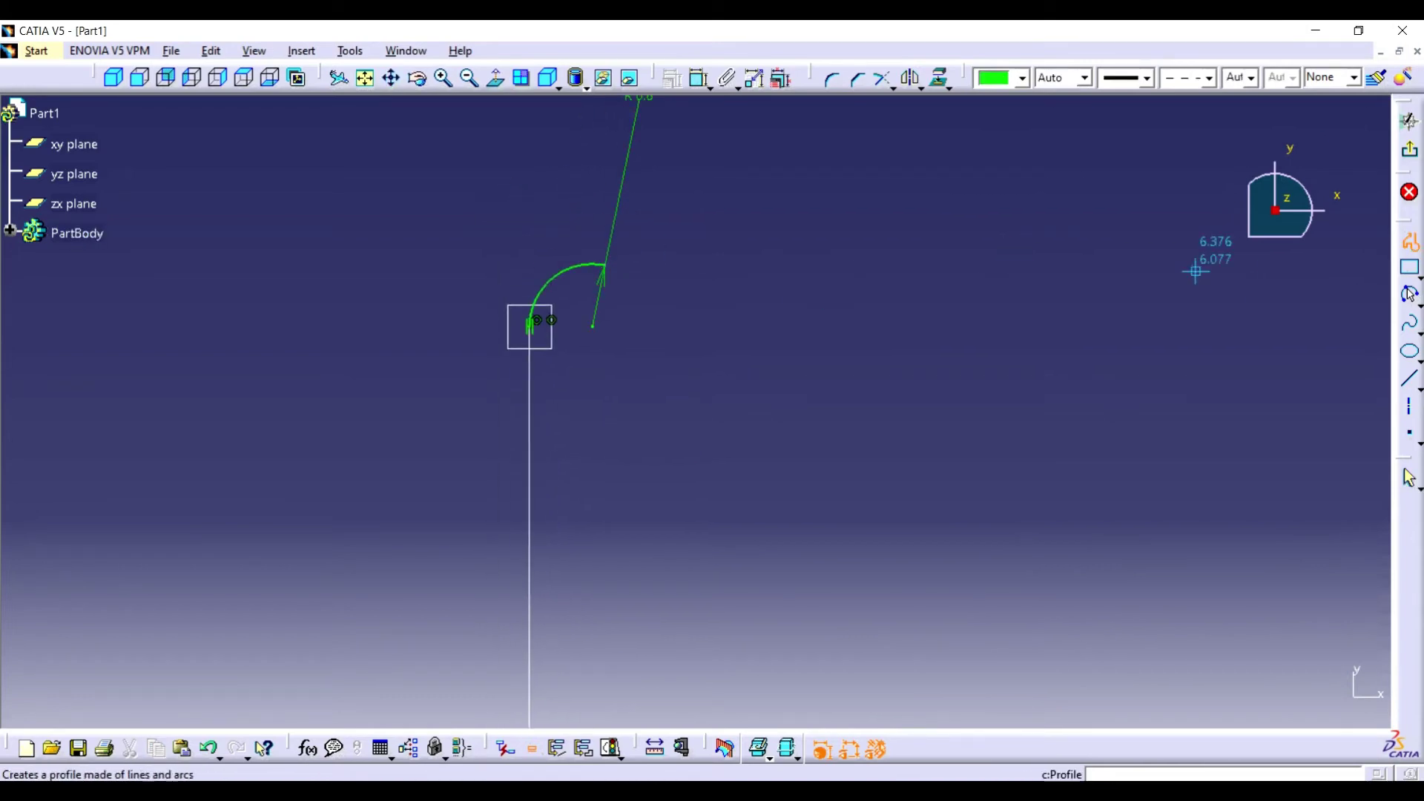
pyautogui.moveTo(605, 264); pyautogui.dragTo(598, 263)
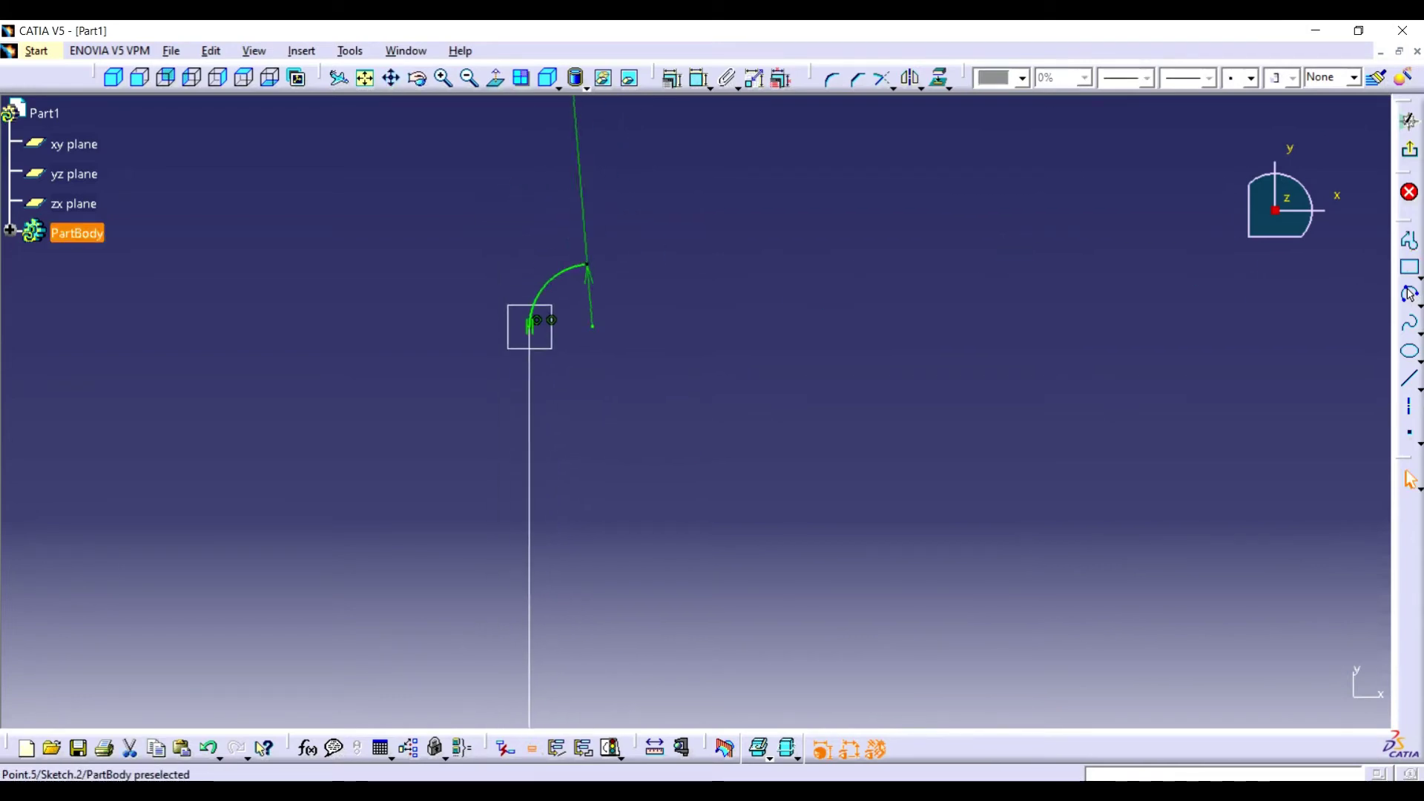
pyautogui.click(1410, 295)
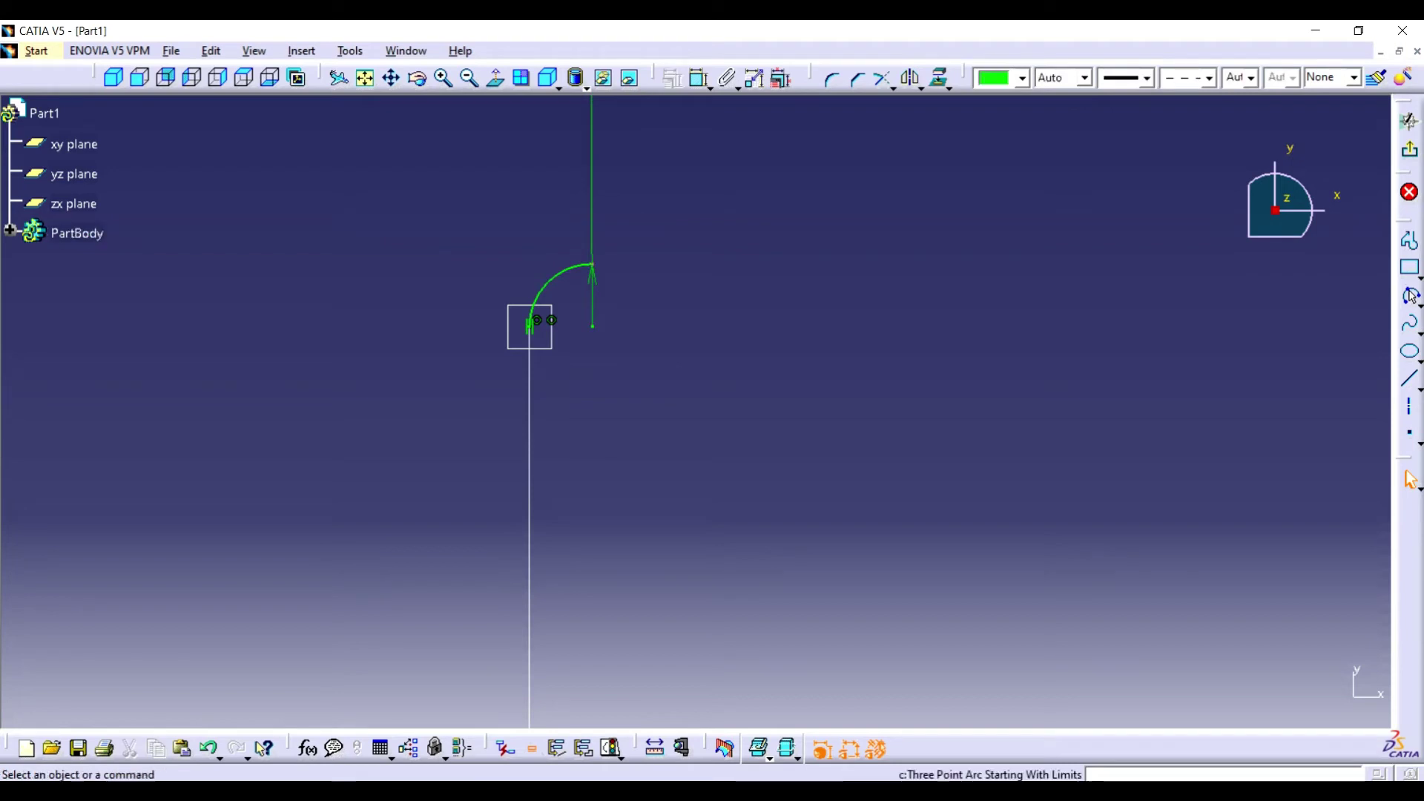
pyautogui.click(592, 264)
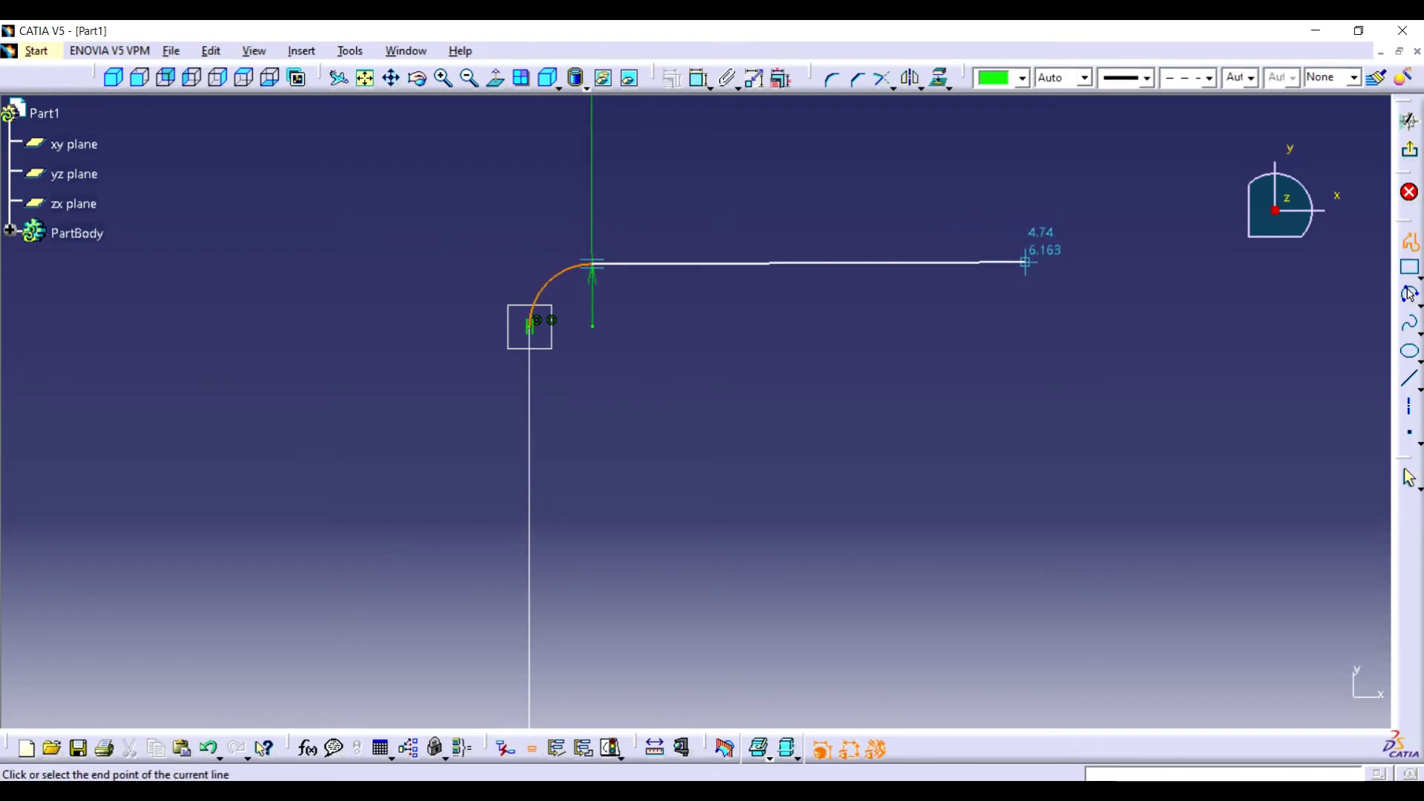
pyautogui.click(1083, 249)
pyautogui.press('Escape')
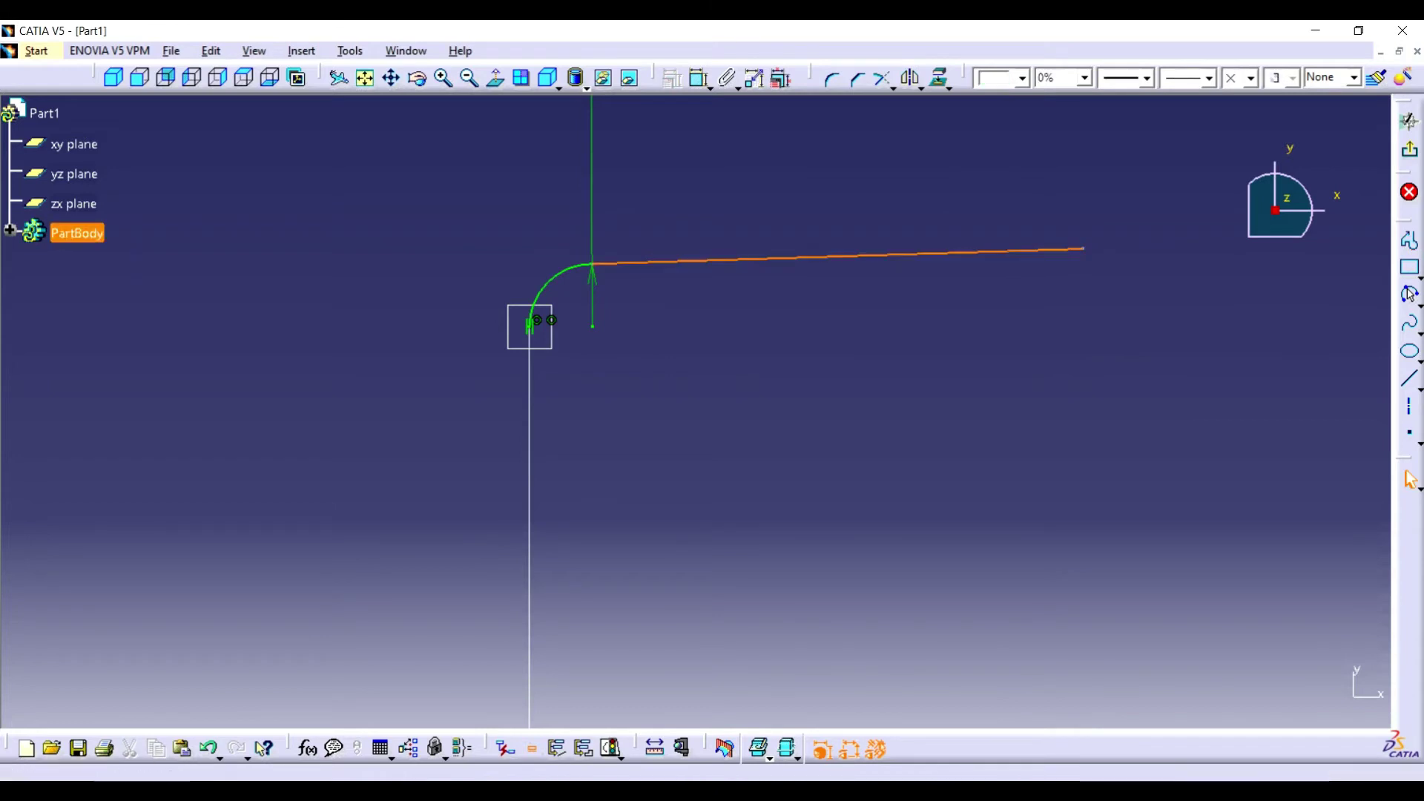
# Constrain the line as horizontal and tangent to the arc
pyautogui.click(698, 78)
pyautogui.click(1329, 263)
pyautogui.click(1317, 334)
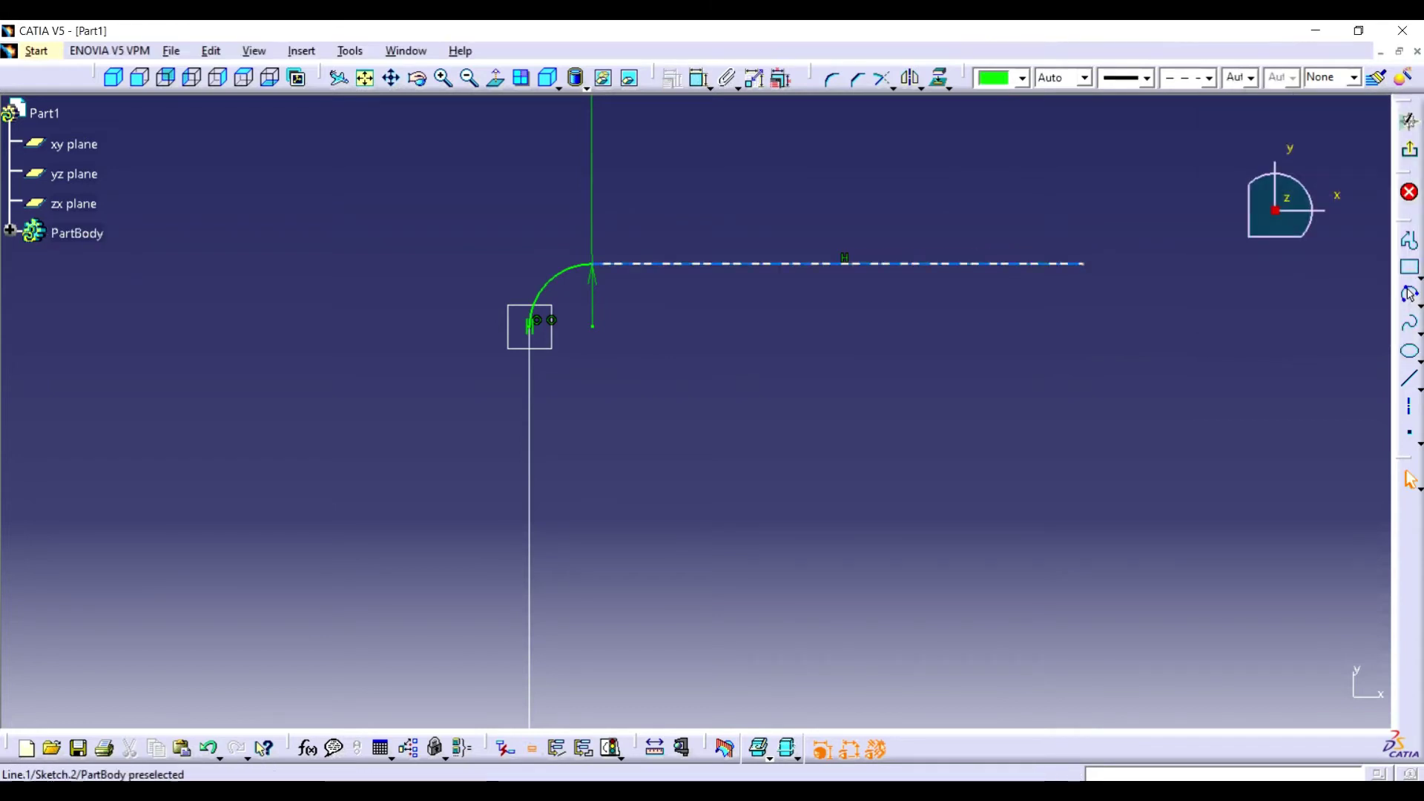
pyautogui.click(1410, 294)
pyautogui.click(1335, 158)
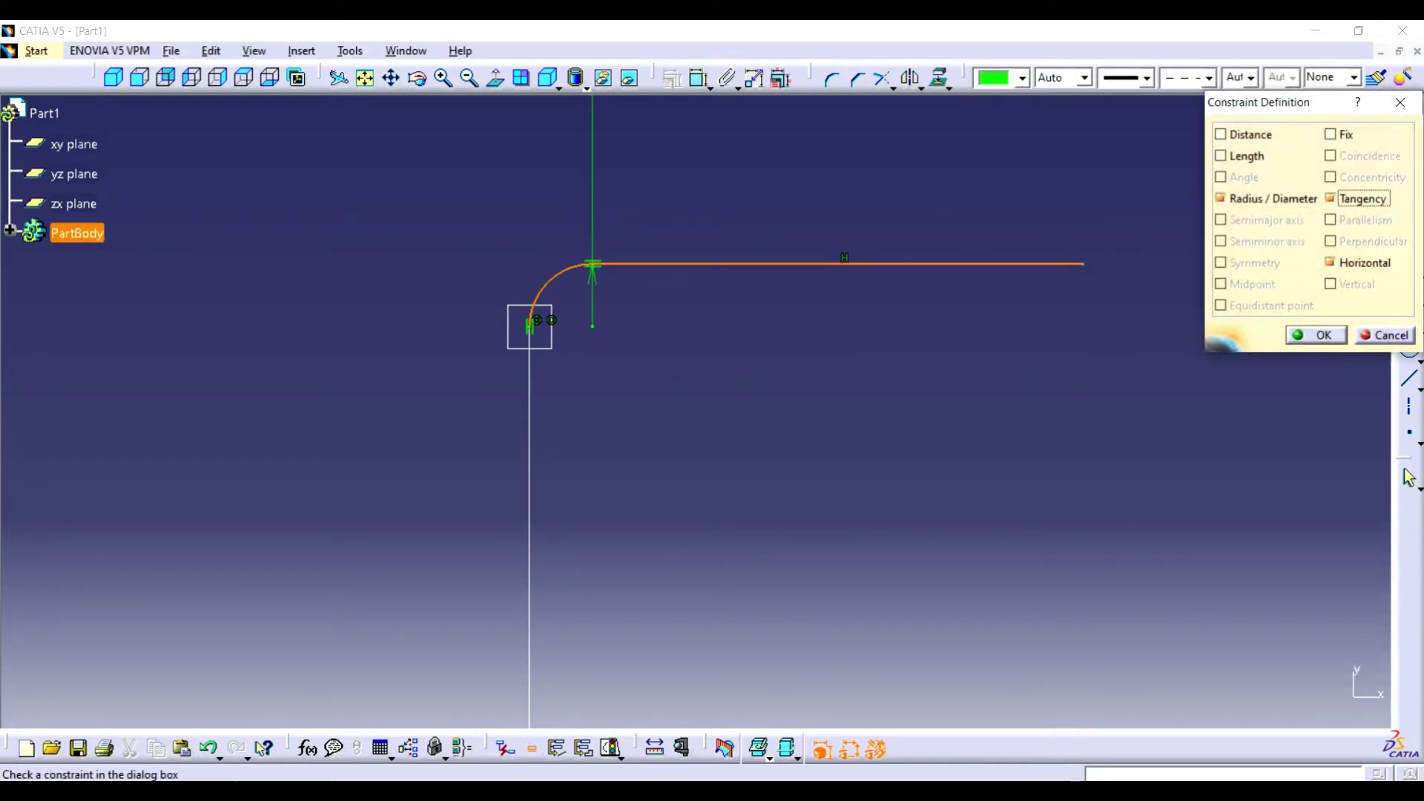
pyautogui.click(1313, 334)
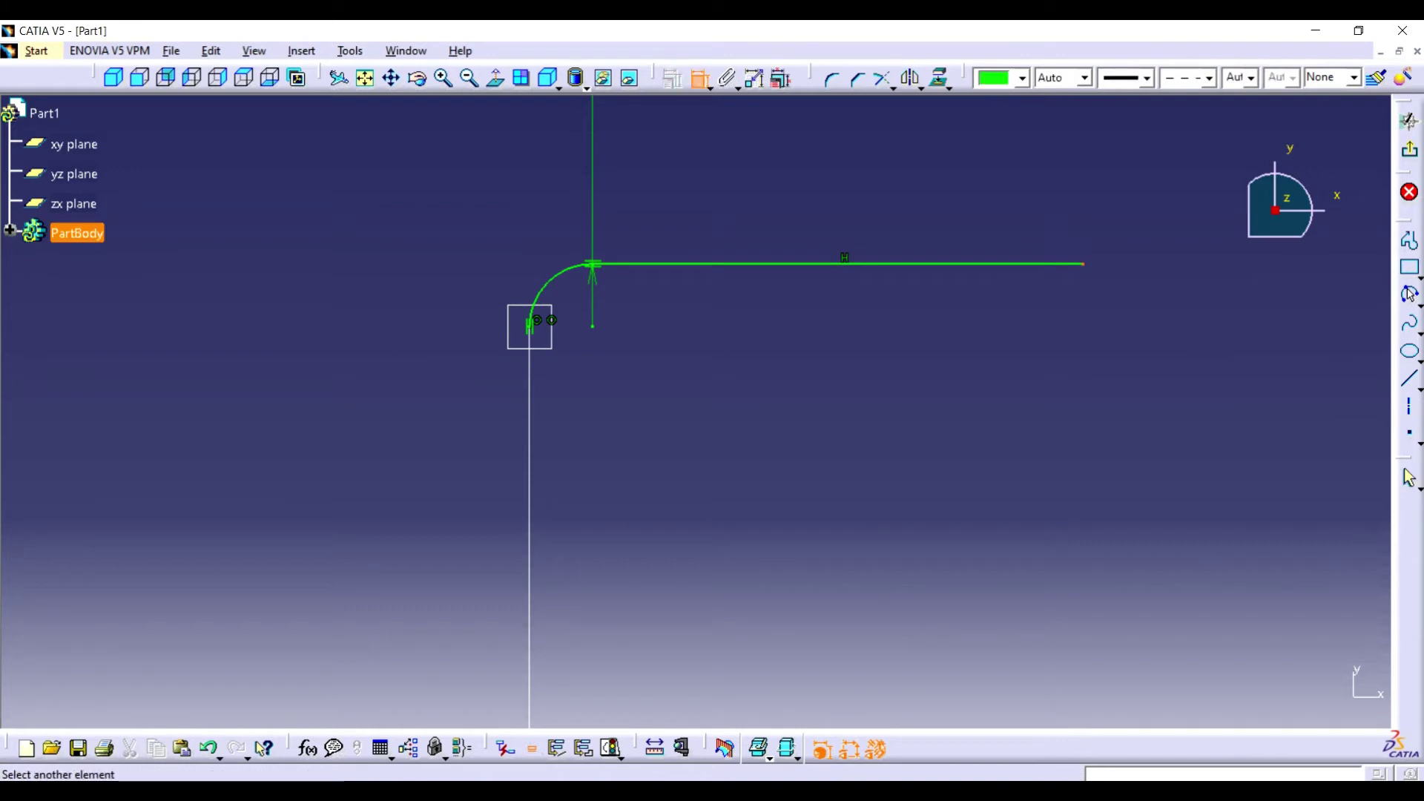
# Dimension the line's end position to 1.3 and exit the sketch
pyautogui.click(530, 326)
pyautogui.click(529, 194)
pyautogui.doubleClick(528, 194)
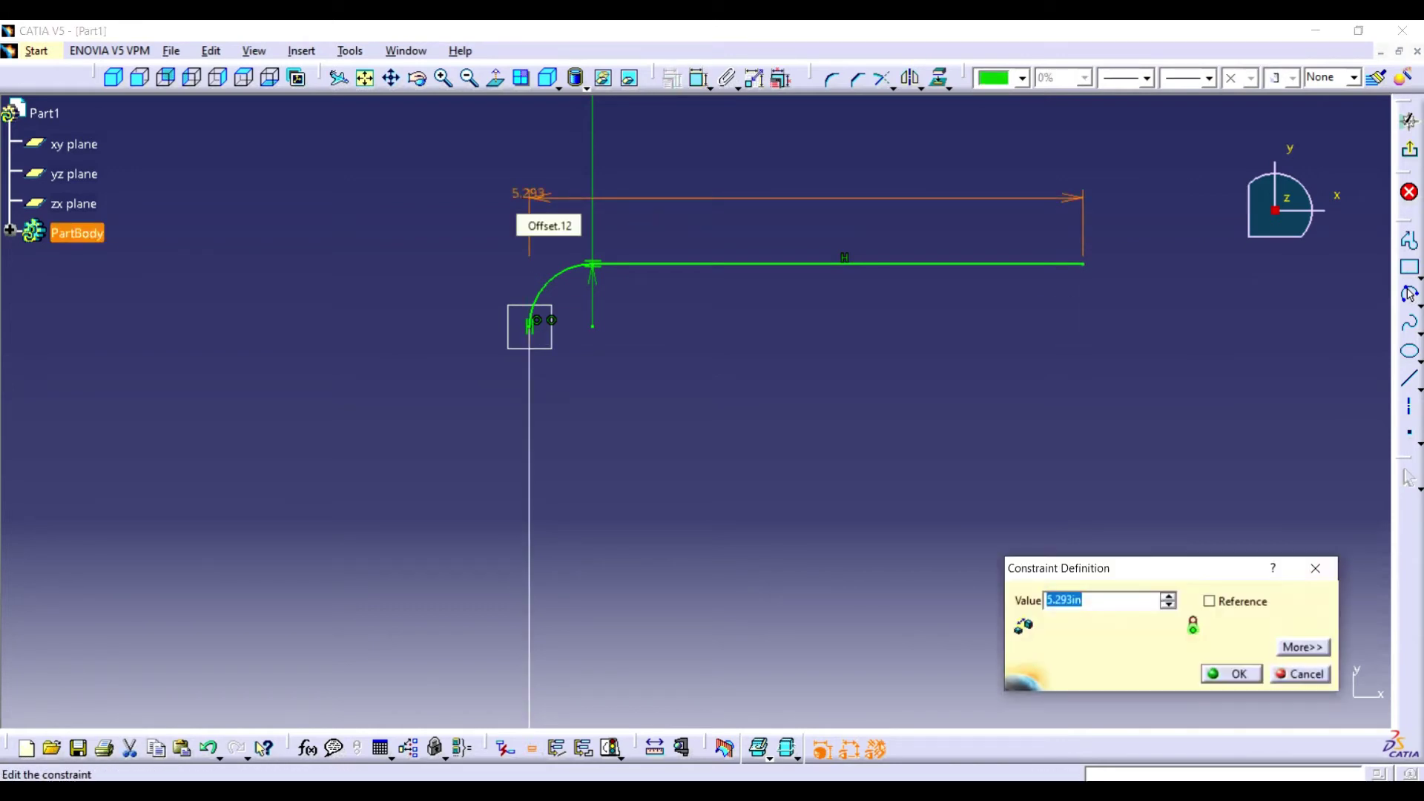
pyautogui.write('3')
pyautogui.press('Return')
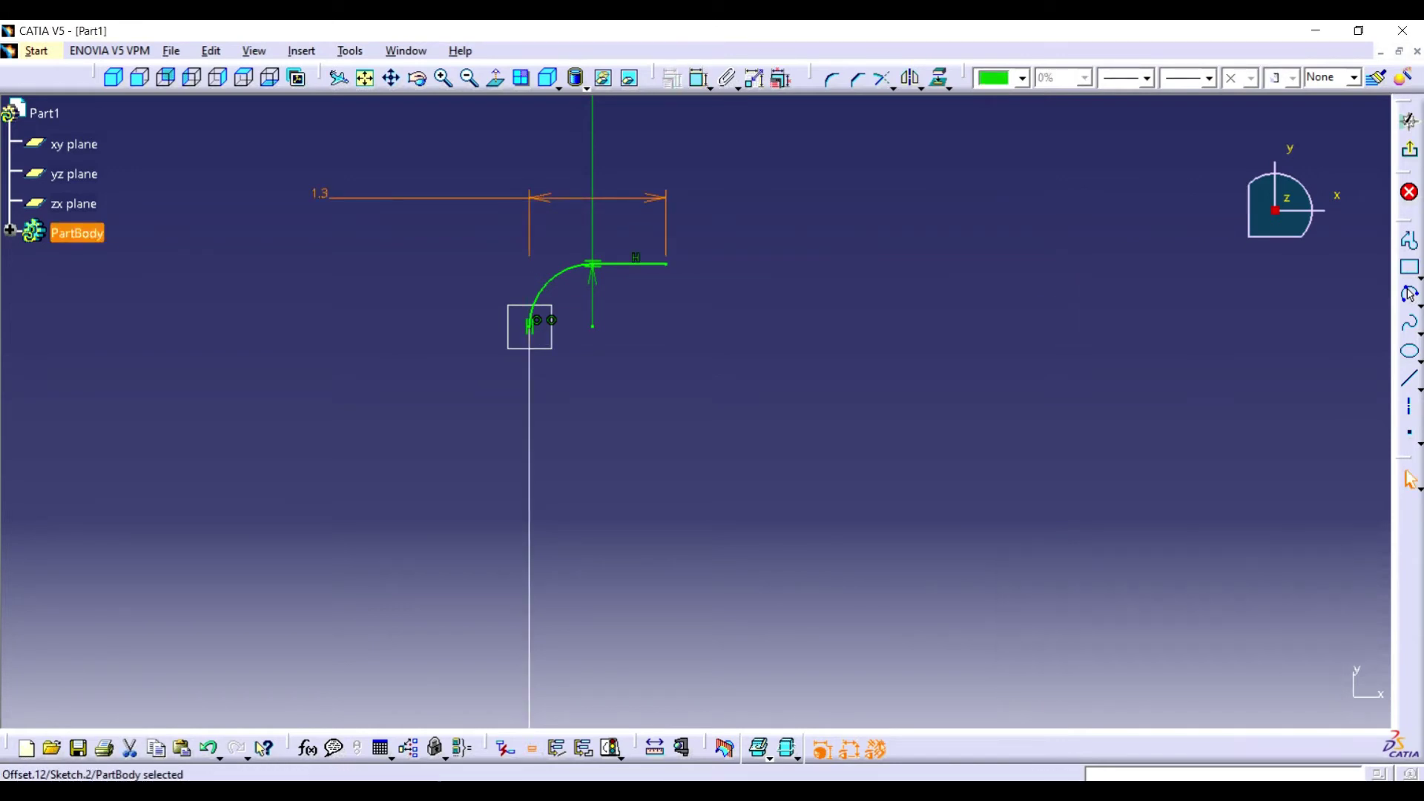
pyautogui.click(1408, 117)
pyautogui.moveTo(689, 408); pyautogui.dragTo(734, 393, button='middle')
# Create a plane at the line's end point and open a new sketch on it
pyautogui.click(1403, 79)
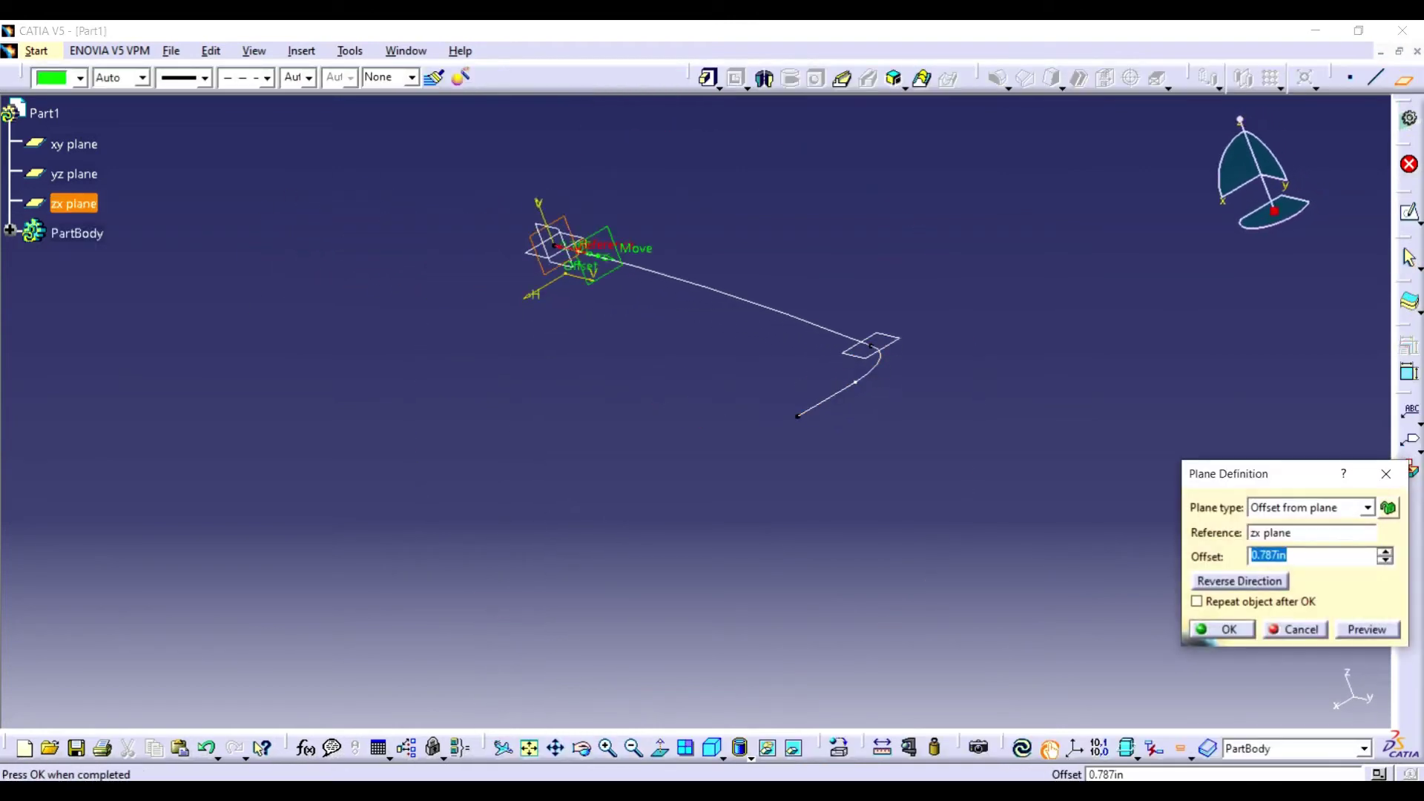
pyautogui.click(1320, 502)
pyautogui.click(1306, 530)
pyautogui.click(798, 416)
pyautogui.click(1217, 626)
pyautogui.click(797, 416)
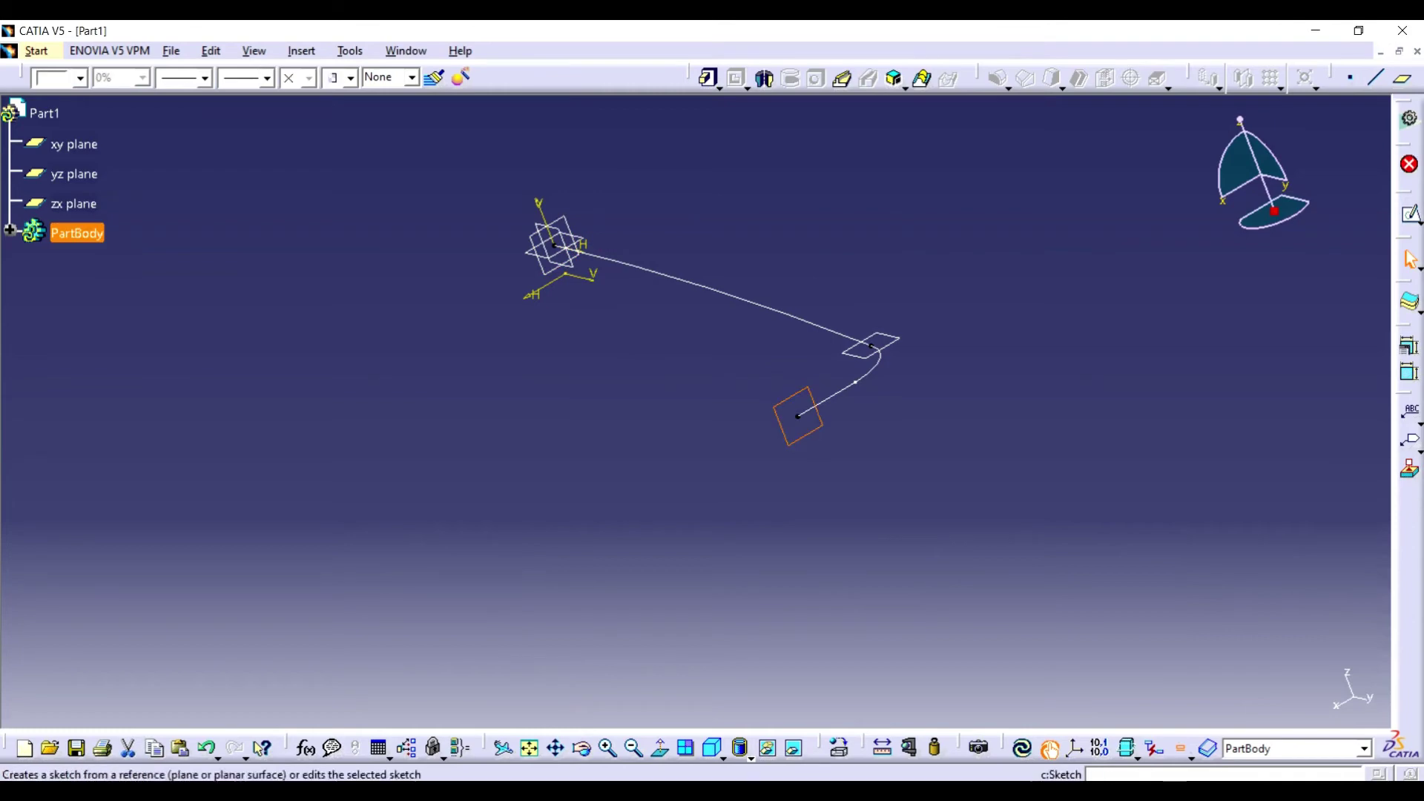
pyautogui.click(1409, 212)
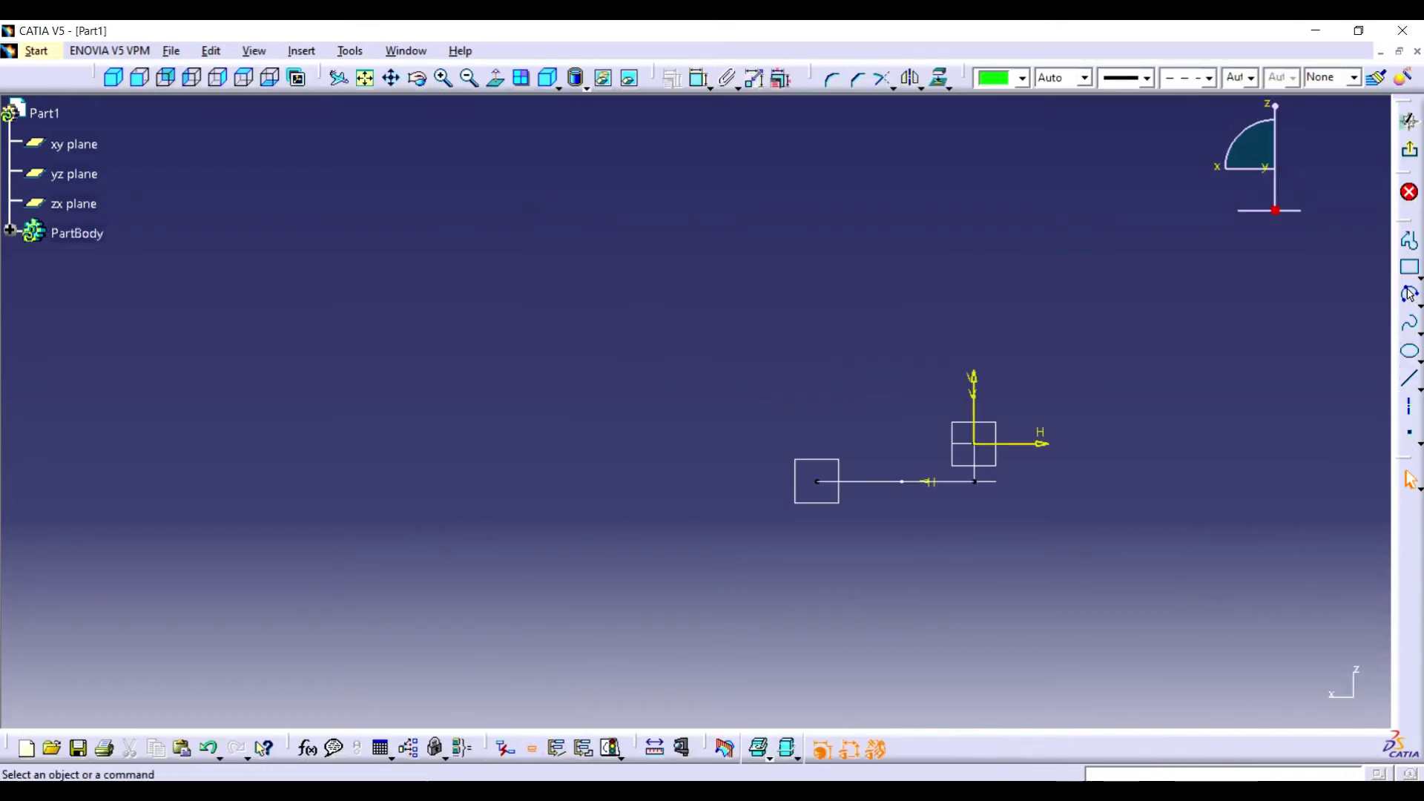
pyautogui.click(445, 78)
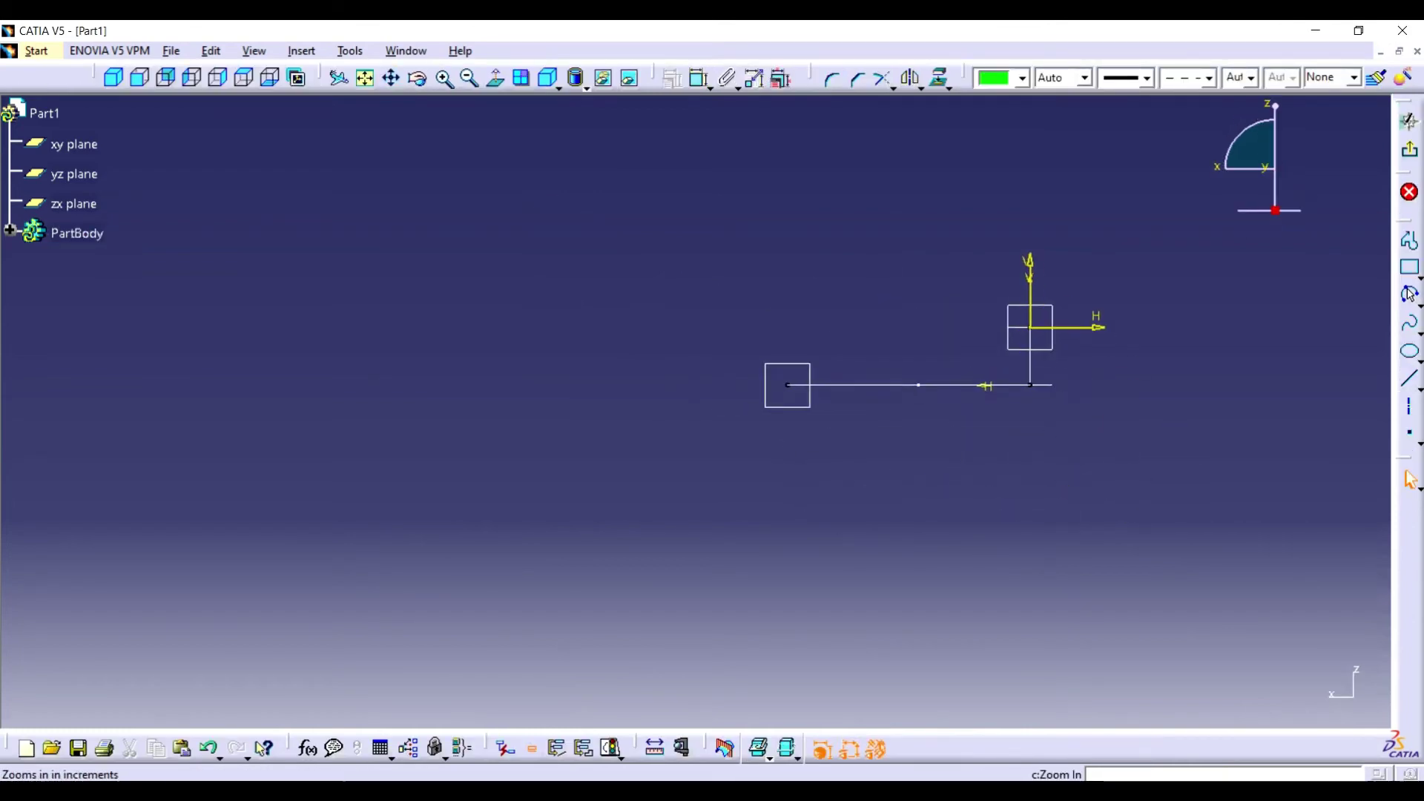
pyautogui.click(445, 77)
pyautogui.moveTo(779, 304); pyautogui.dragTo(697, 400)
pyautogui.click(495, 78)
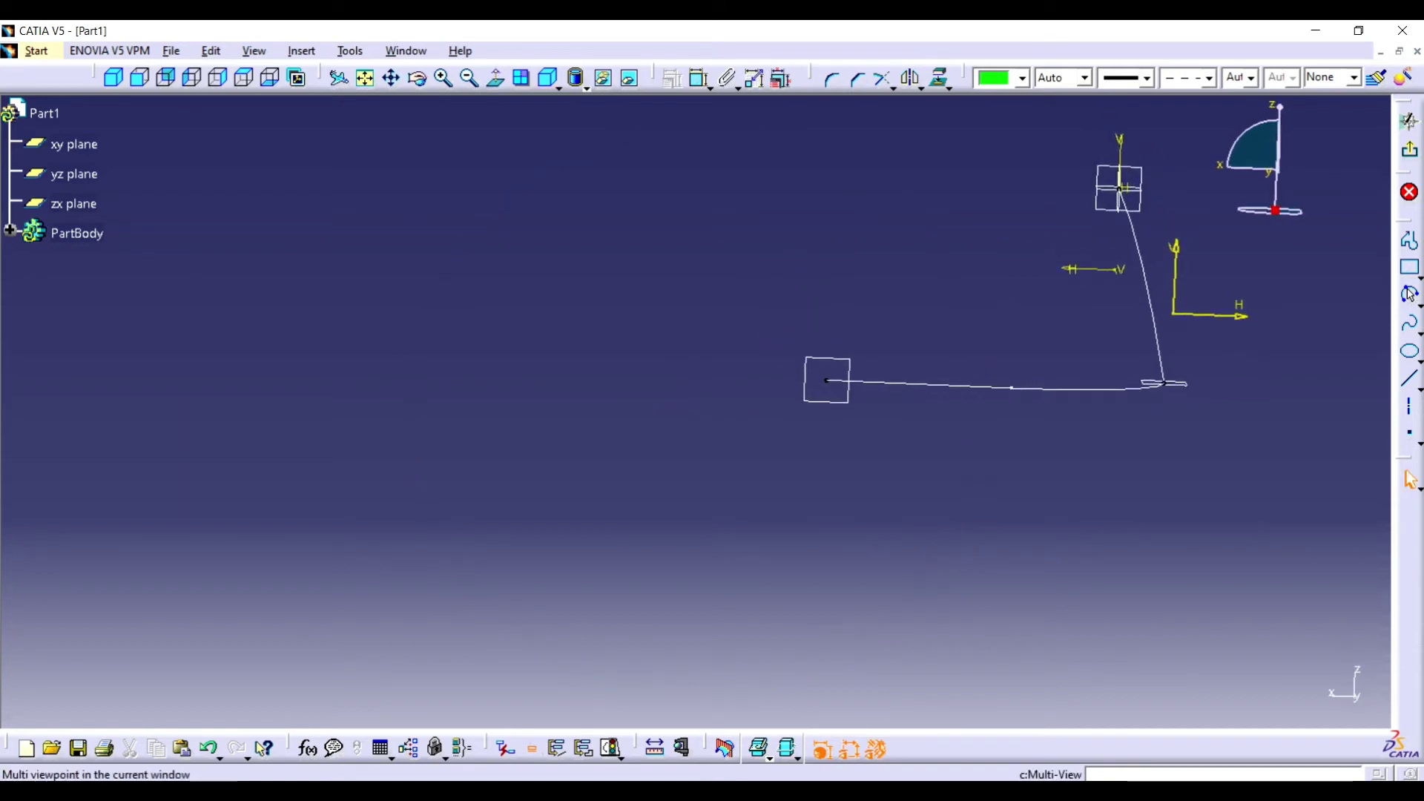
# Draw a connecting three-point arc by its end limits and exit the sketch
pyautogui.click(1411, 297)
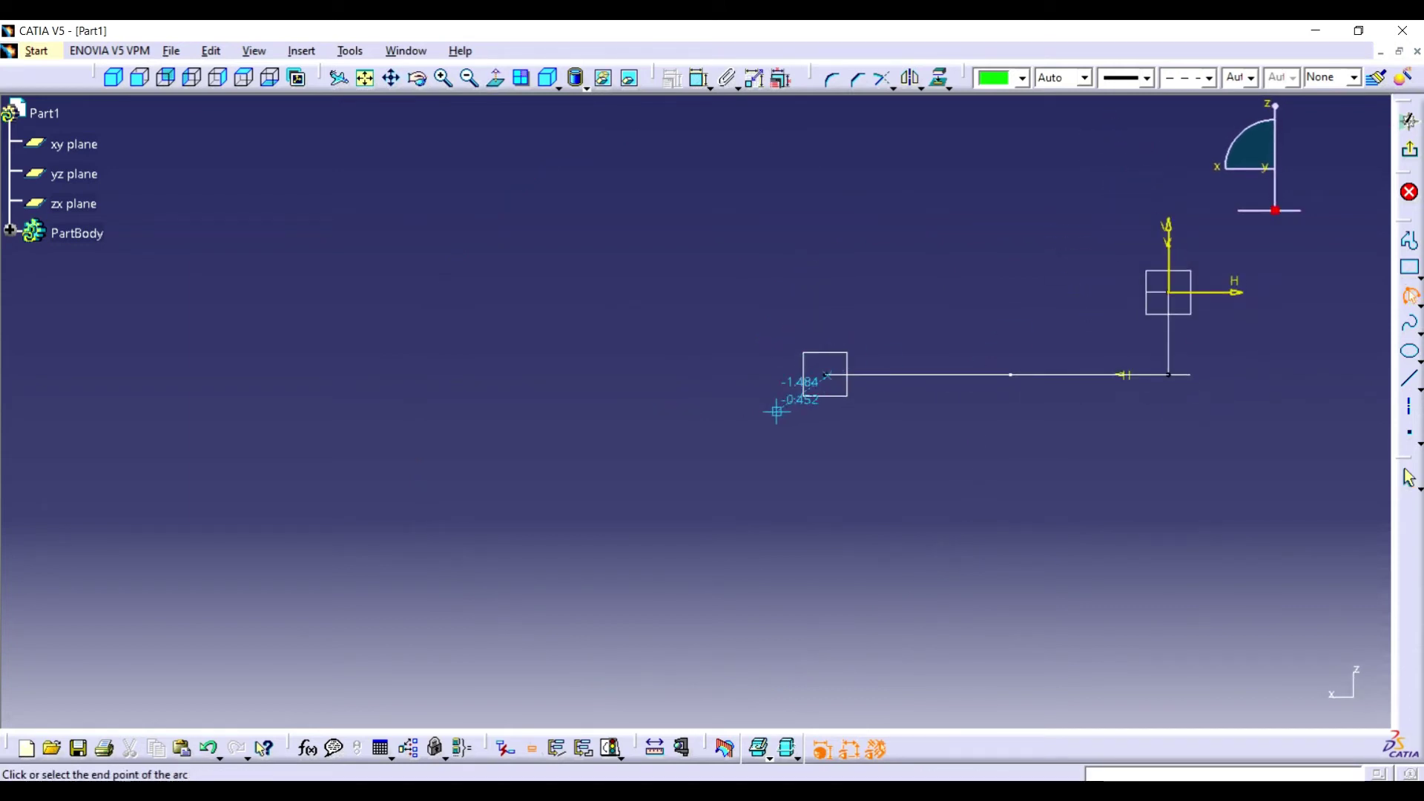
pyautogui.click(417, 78)
pyautogui.moveTo(816, 341)
pyautogui.mouseDown()
pyautogui.moveTo(938, 352)
pyautogui.moveTo(906, 356)
pyautogui.moveTo(897, 387)
pyautogui.moveTo(811, 375)
pyautogui.moveTo(868, 357)
pyautogui.moveTo(976, 371)
pyautogui.moveTo(923, 425)
pyautogui.mouseUp()
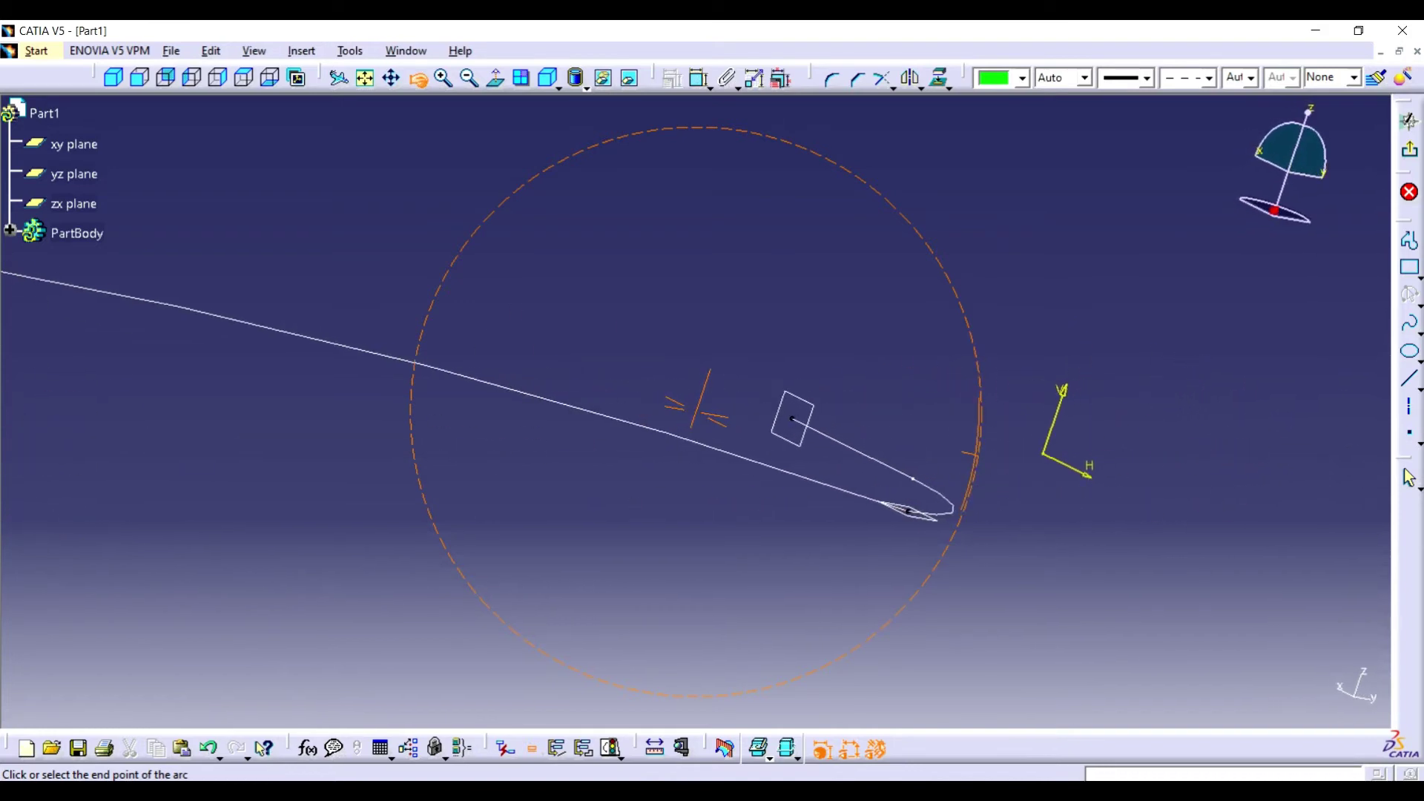
pyautogui.moveTo(923, 424)
pyautogui.mouseDown()
pyautogui.moveTo(708, 414)
pyautogui.moveTo(731, 430)
pyautogui.mouseUp()
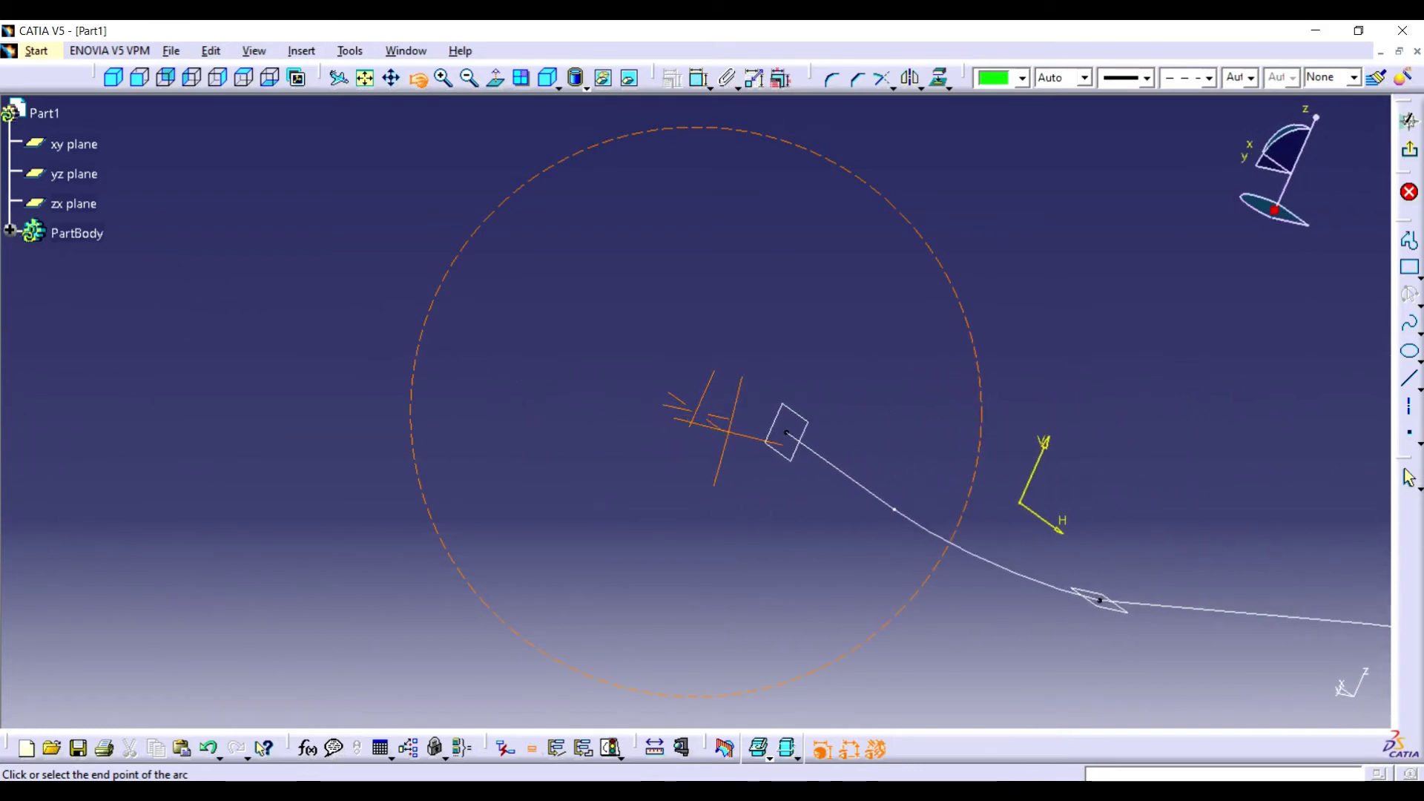
pyautogui.click(735, 430)
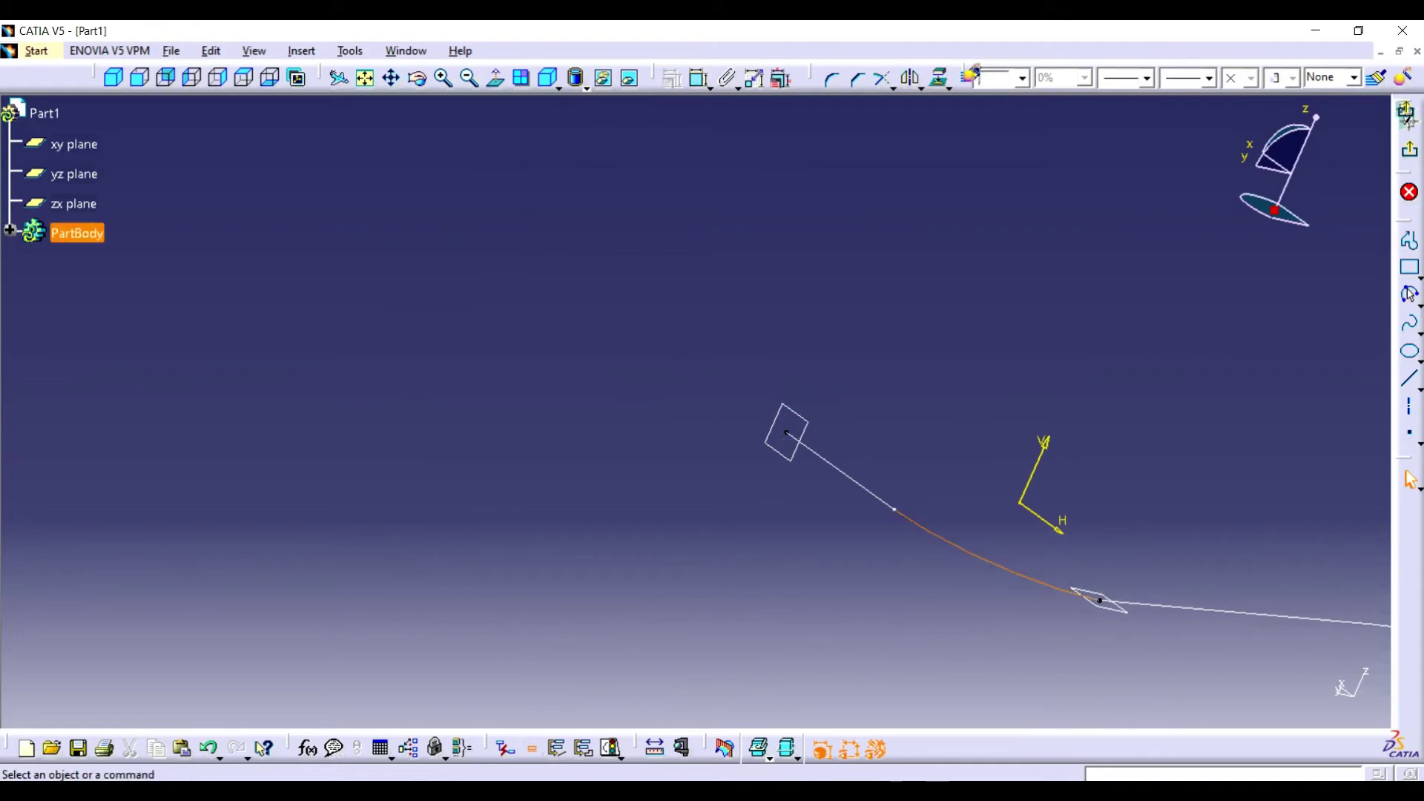
pyautogui.moveTo(311, 697)
pyautogui.mouseDown()
pyautogui.moveTo(351, 613)
pyautogui.moveTo(637, 482)
pyautogui.moveTo(638, 297)
pyautogui.mouseUp()
pyautogui.click(1408, 120)
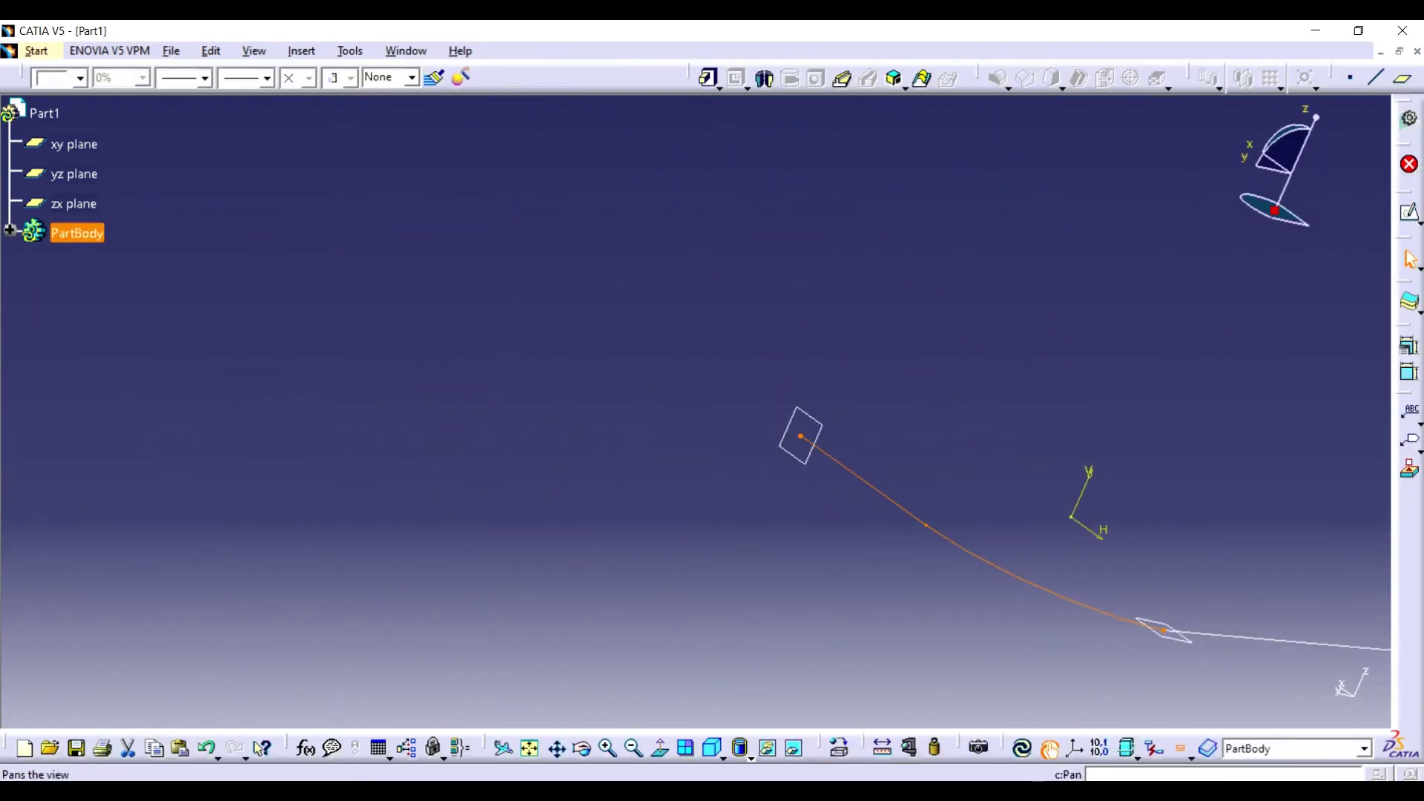
# Reopen the earlier sketch and add the 6.145 offset dimension
pyautogui.moveTo(816, 482)
pyautogui.mouseDown(button='middle')
pyautogui.moveTo(693, 404)
pyautogui.moveTo(645, 423)
pyautogui.moveTo(658, 492)
pyautogui.moveTo(608, 452)
pyautogui.mouseUp(button='middle')
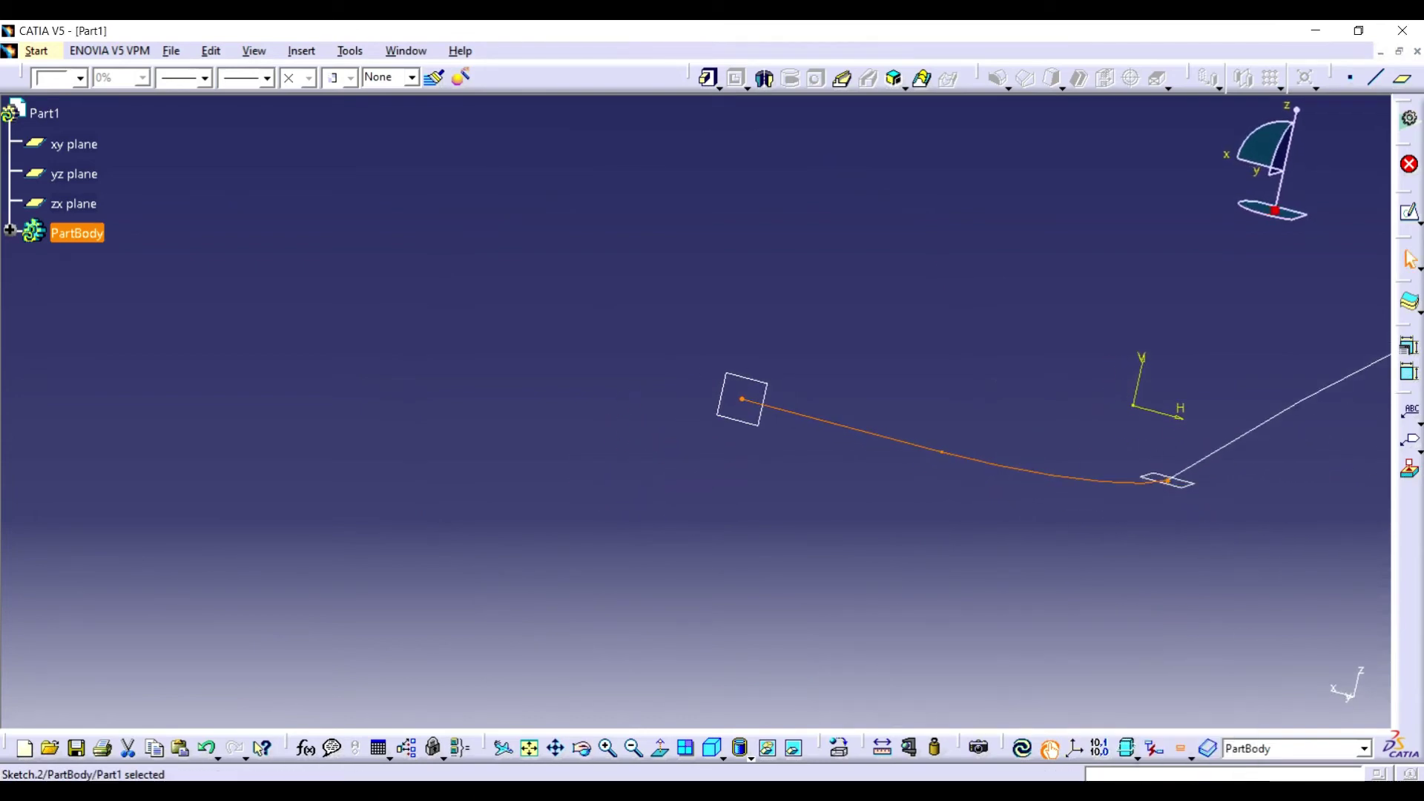
pyautogui.doubleClick(1053, 475)
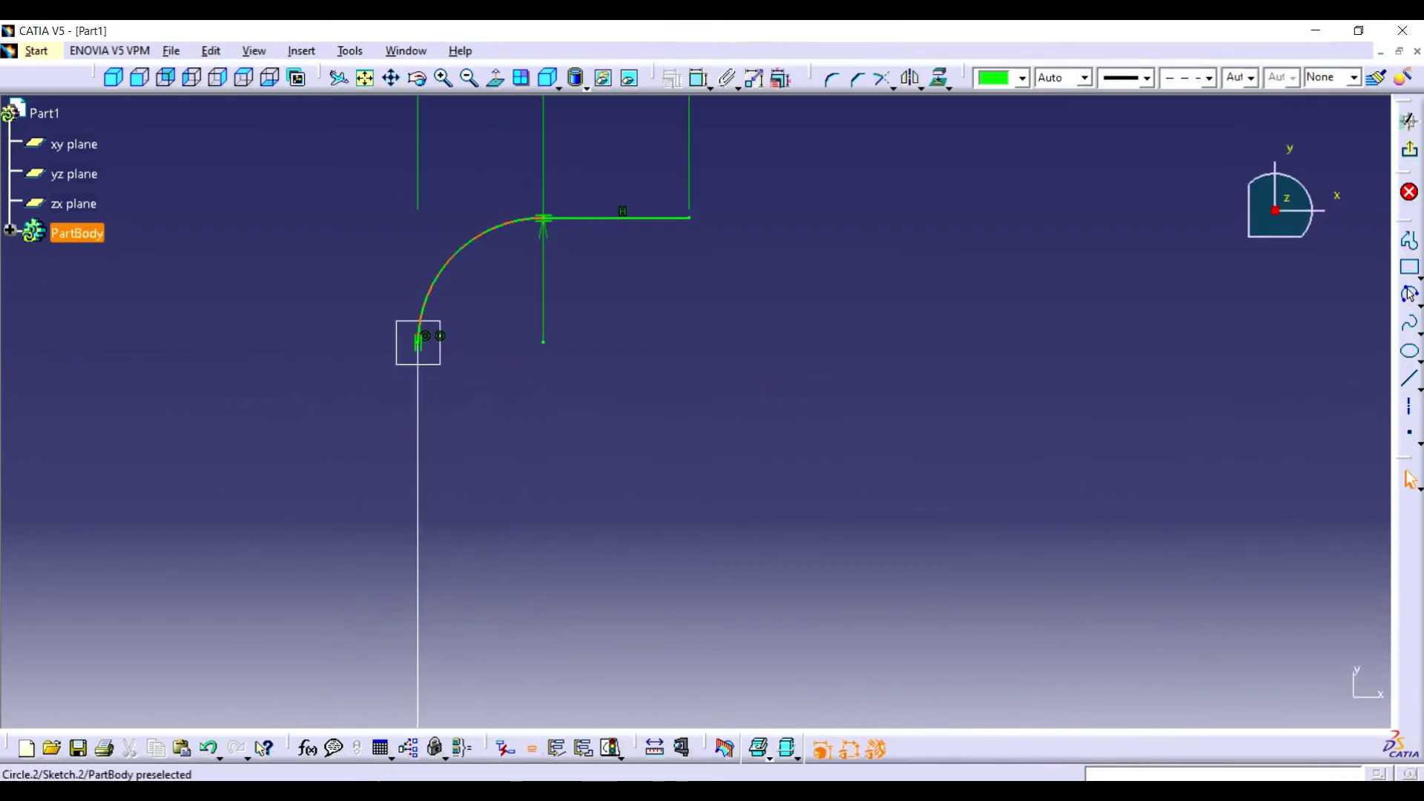
pyautogui.click(1408, 292)
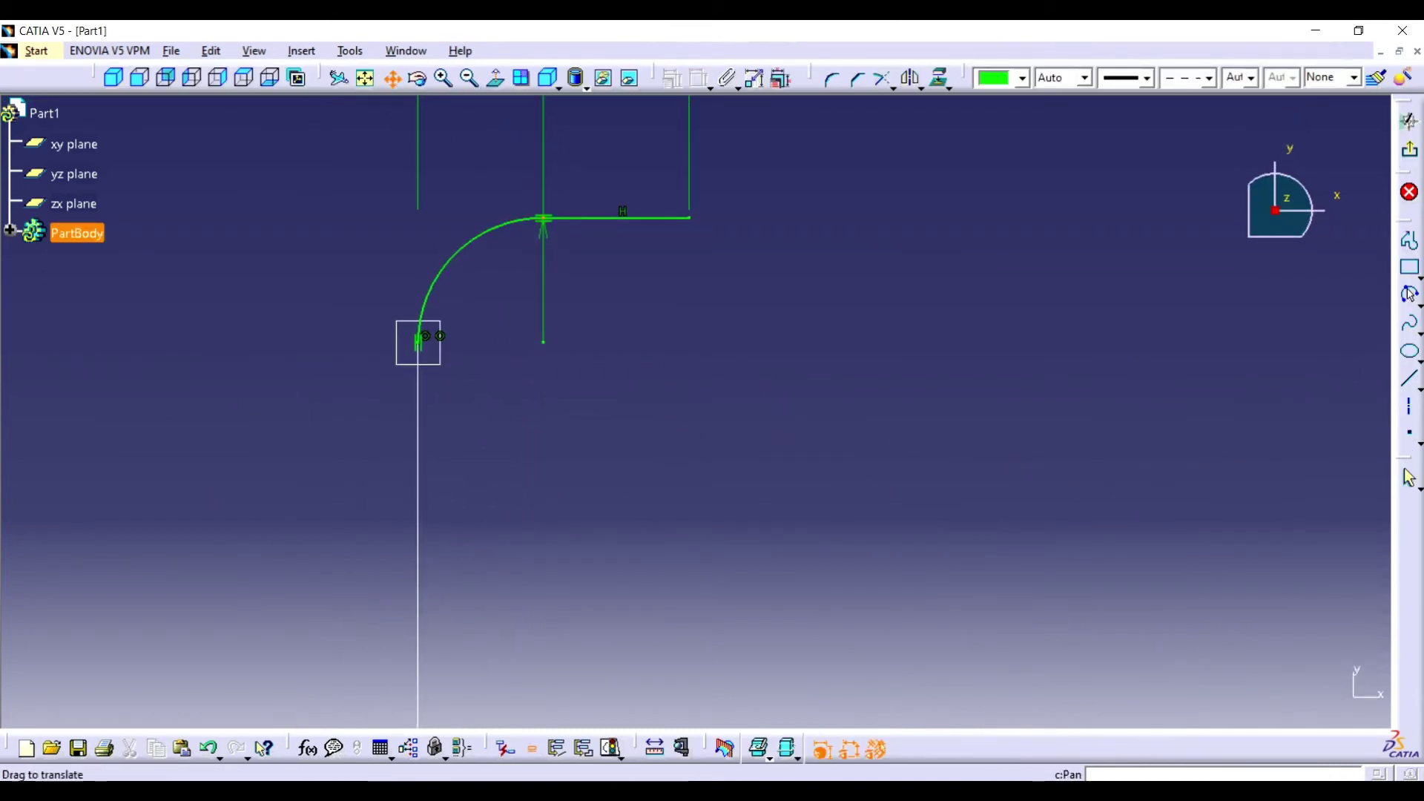
pyautogui.moveTo(418, 342); pyautogui.dragTo(529, 113, button='middle')
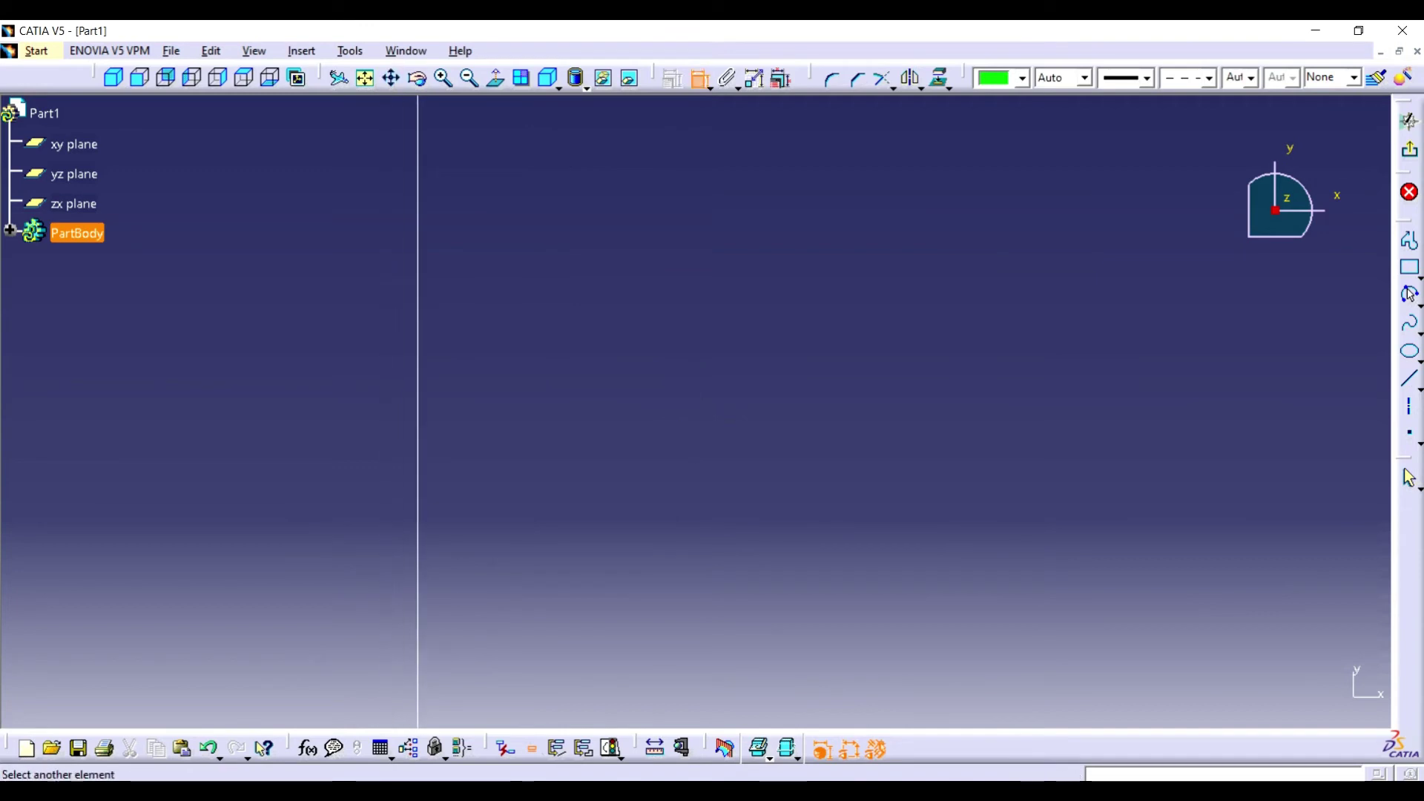
pyautogui.click(694, 407)
pyautogui.click(689, 556)
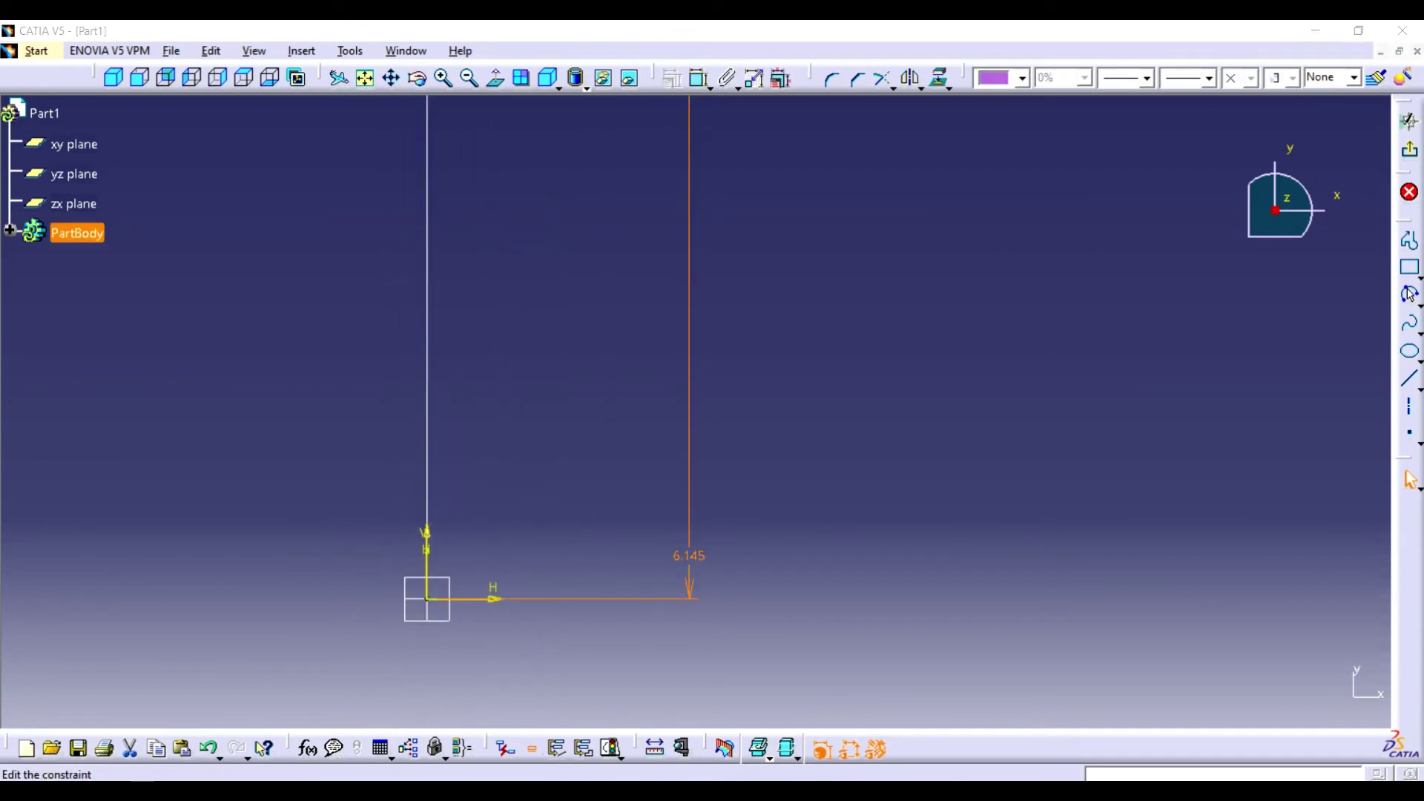
pyautogui.doubleClick(689, 556)
pyautogui.press('Return')
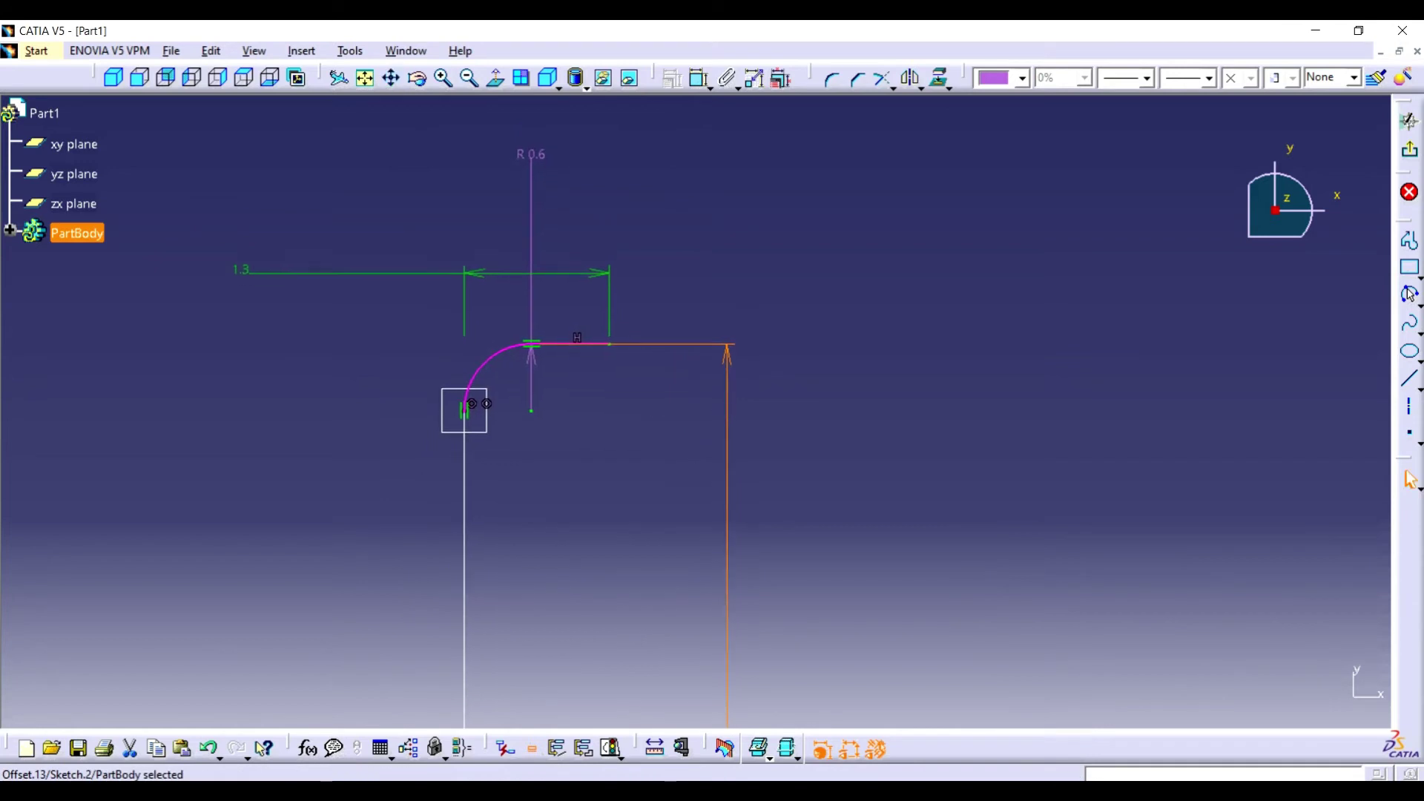
# Delete the R 0.6 dimension and change the offset to 6.2
pyautogui.rightClick(529, 152)
pyautogui.click(586, 407)
pyautogui.moveTo(727, 400); pyautogui.dragTo(553, 218)
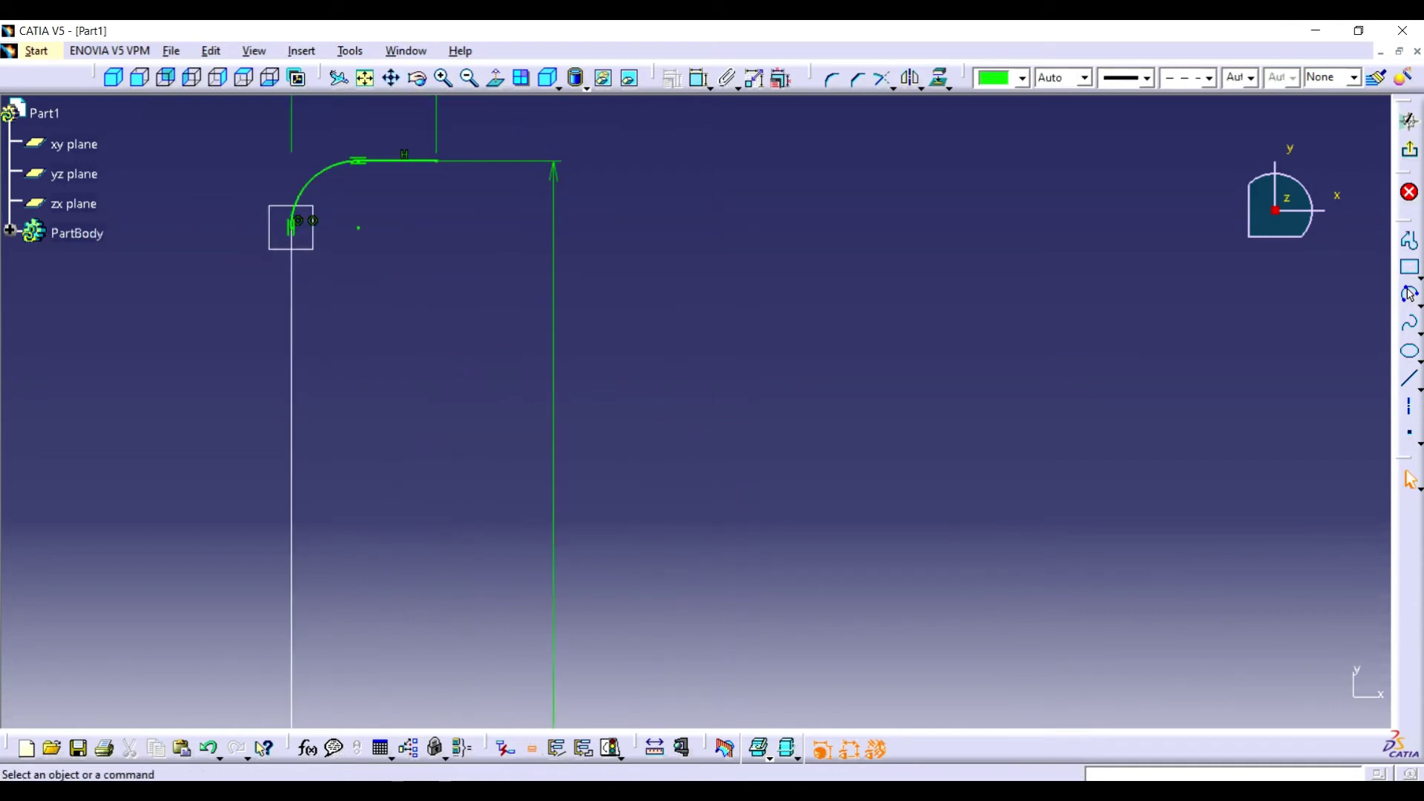
pyautogui.doubleClick(553, 208)
pyautogui.write('6.2')
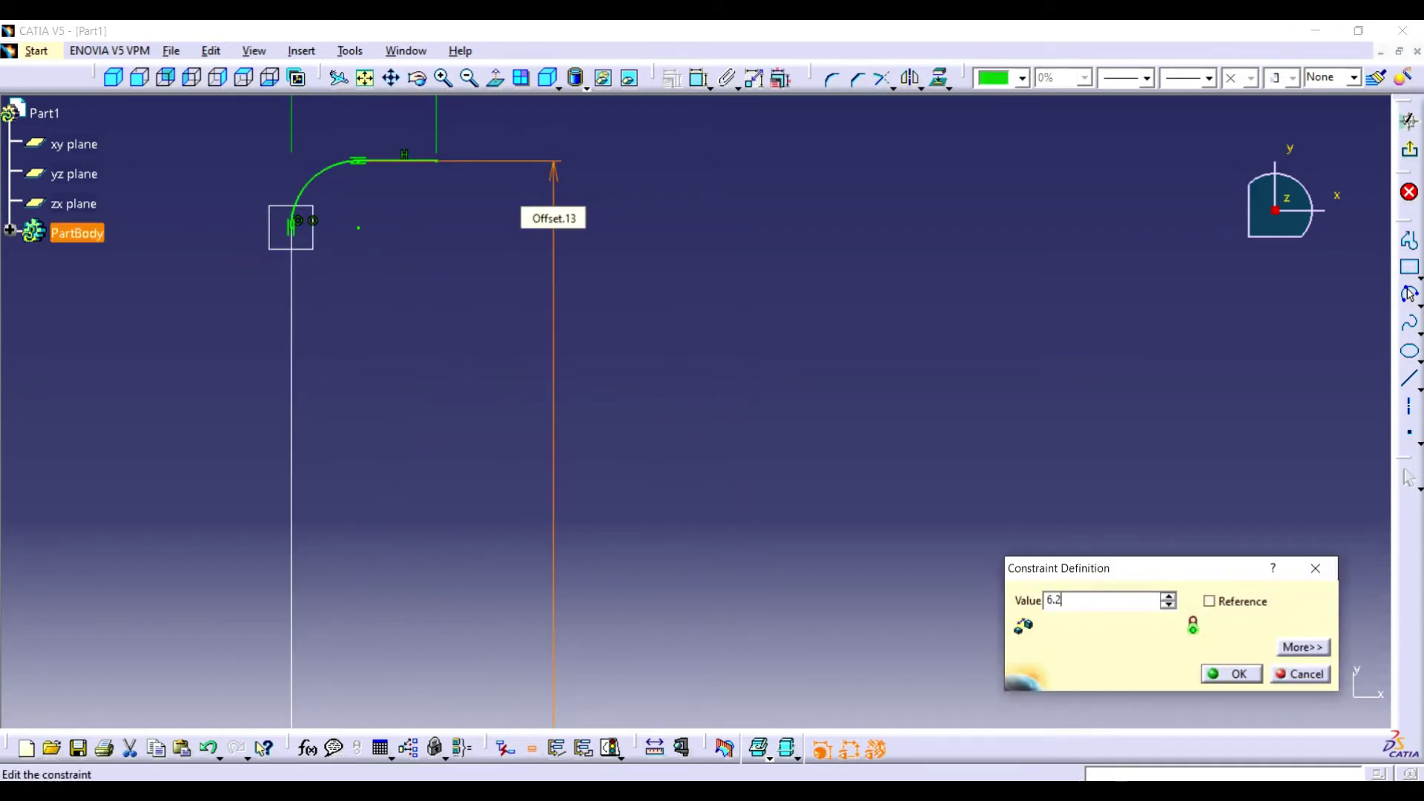
pyautogui.press('Return')
# Exit the sketch, inspect the path in 3D, and start a new sketch on the offset plane
pyautogui.click(1409, 120)
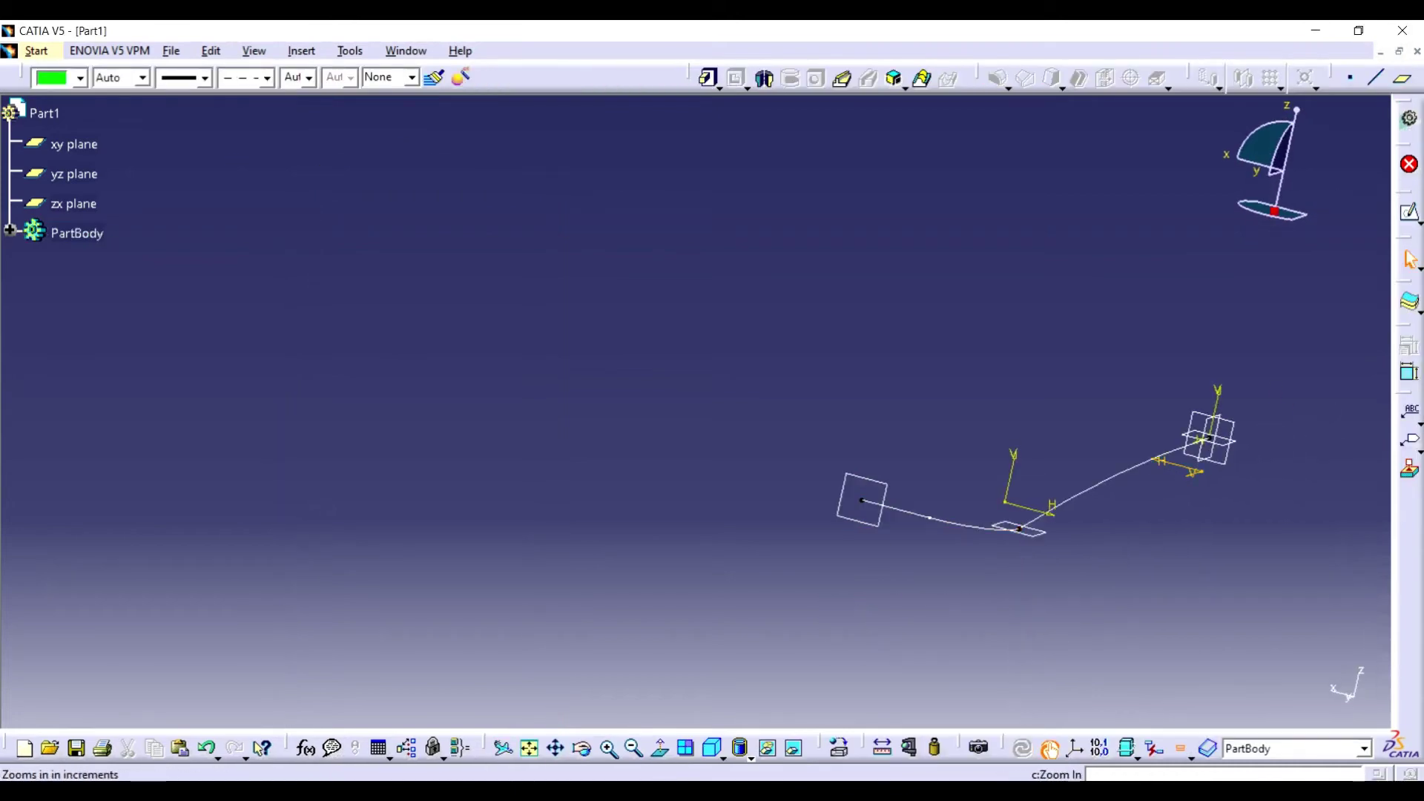
pyautogui.moveTo(698, 411); pyautogui.dragTo(742, 445, button='middle')
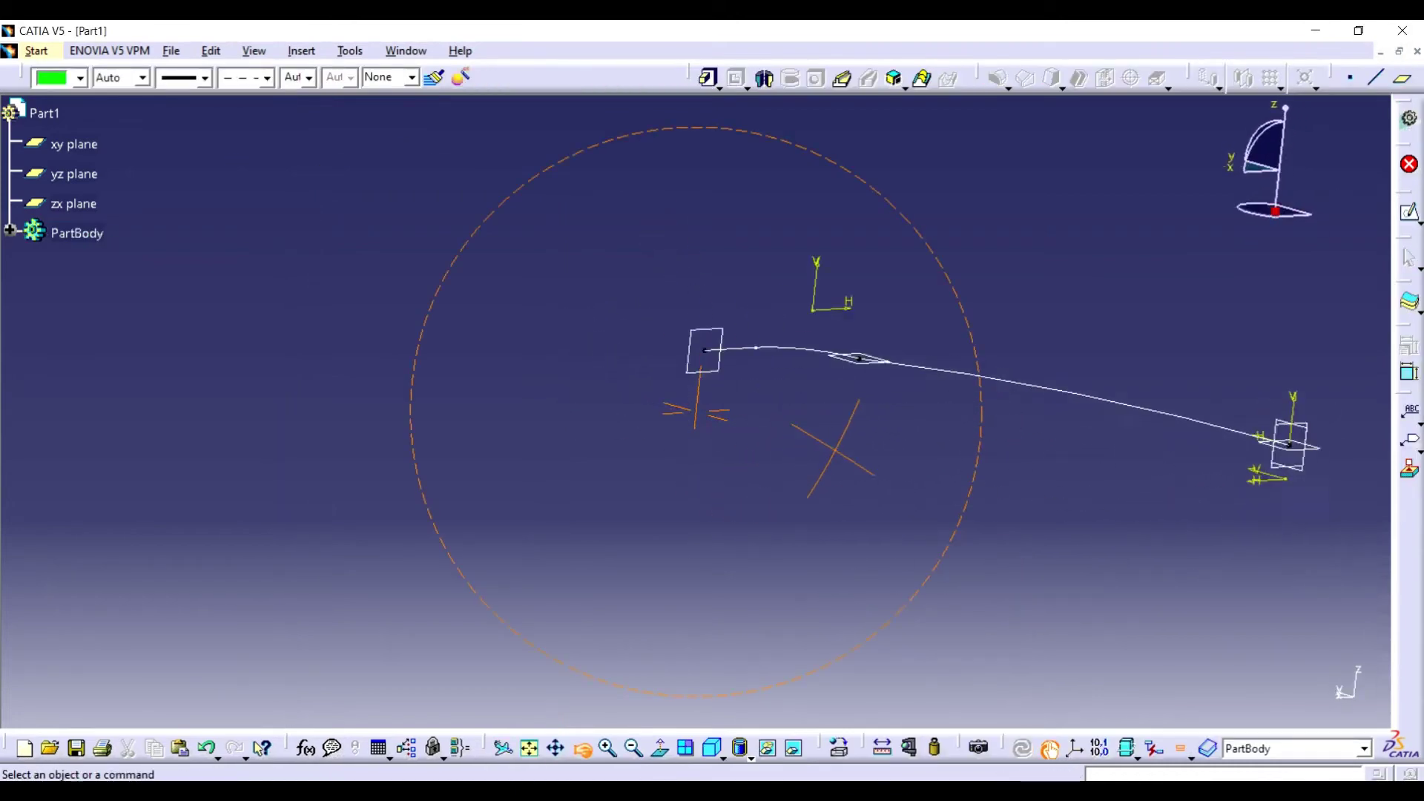
pyautogui.moveTo(834, 448)
pyautogui.mouseDown(button='middle')
pyautogui.moveTo(675, 412)
pyautogui.moveTo(686, 405)
pyautogui.moveTo(723, 463)
pyautogui.moveTo(694, 404)
pyautogui.moveTo(922, 422)
pyautogui.moveTo(1134, 404)
pyautogui.mouseUp(button='middle')
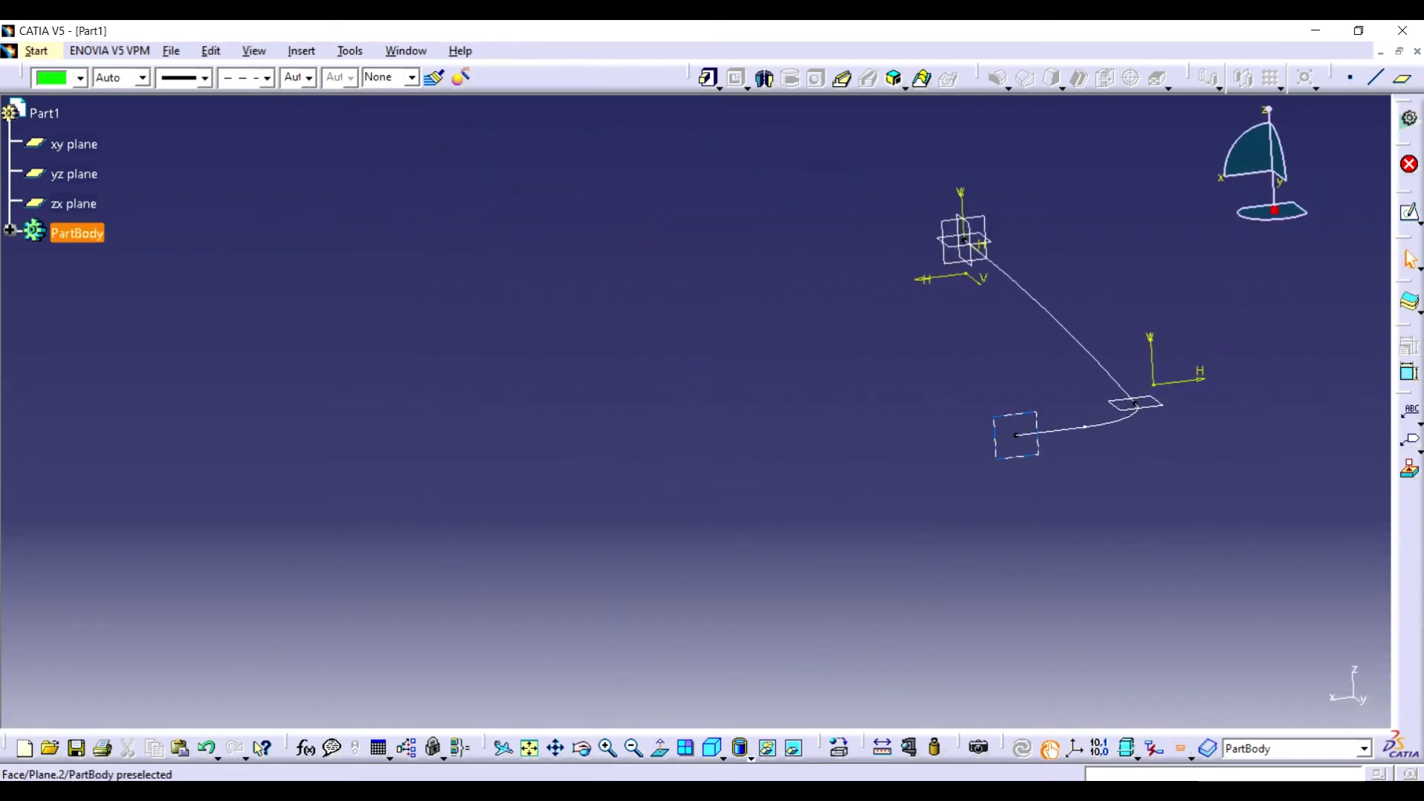
pyautogui.click(1409, 213)
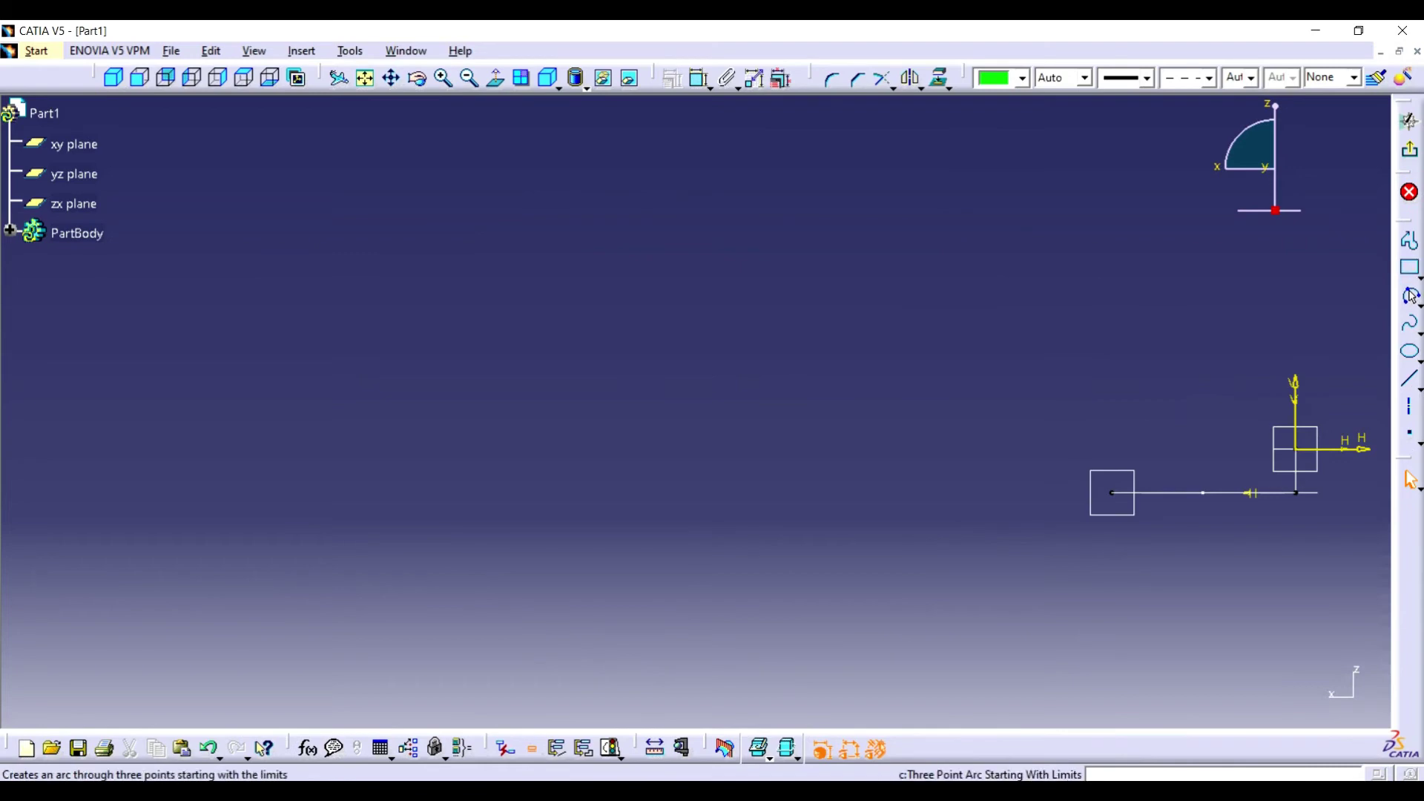
# Draw a three-point arc with its end coincident to the previous sketch's endpoint
pyautogui.click(1411, 296)
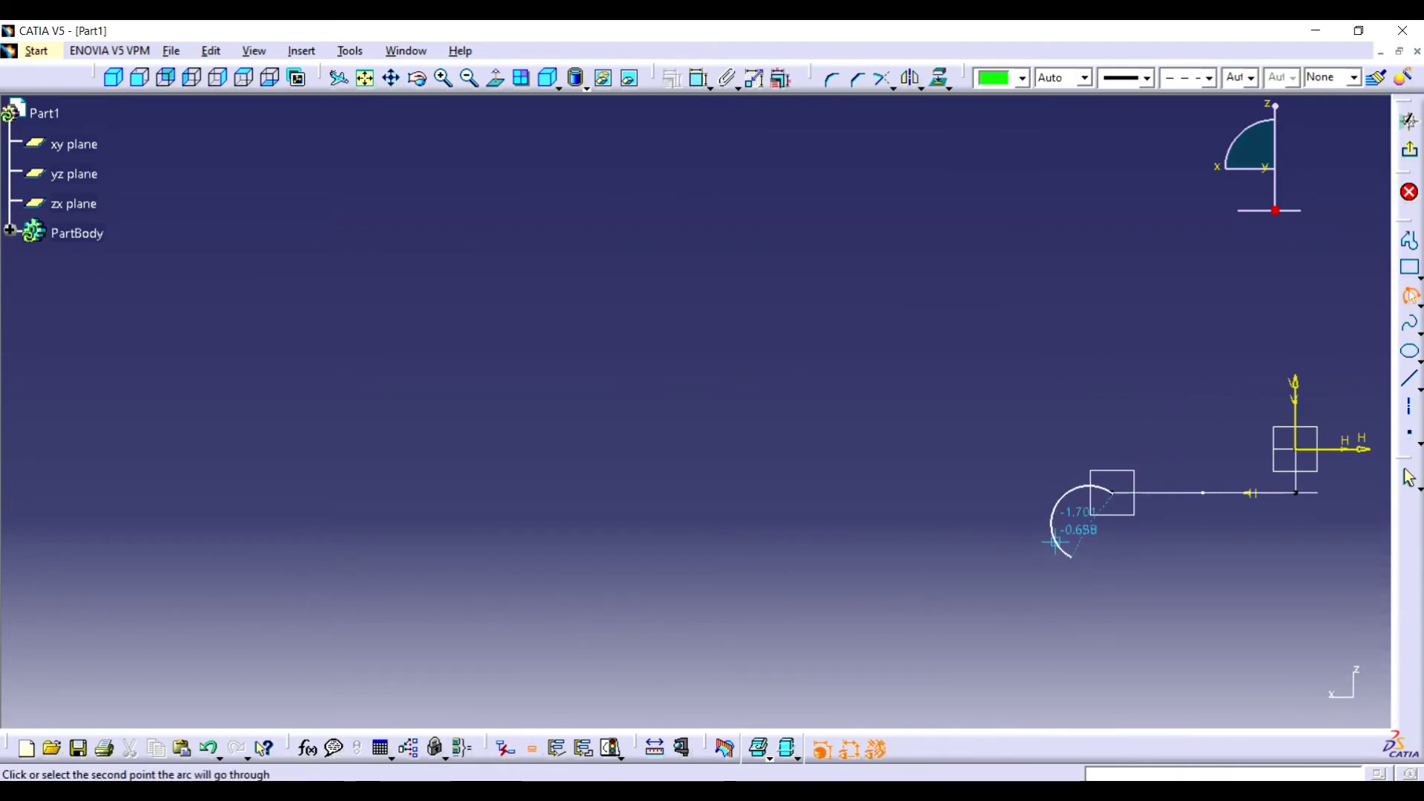
pyautogui.click(1075, 523)
pyautogui.click(1071, 556)
pyautogui.click(1042, 504)
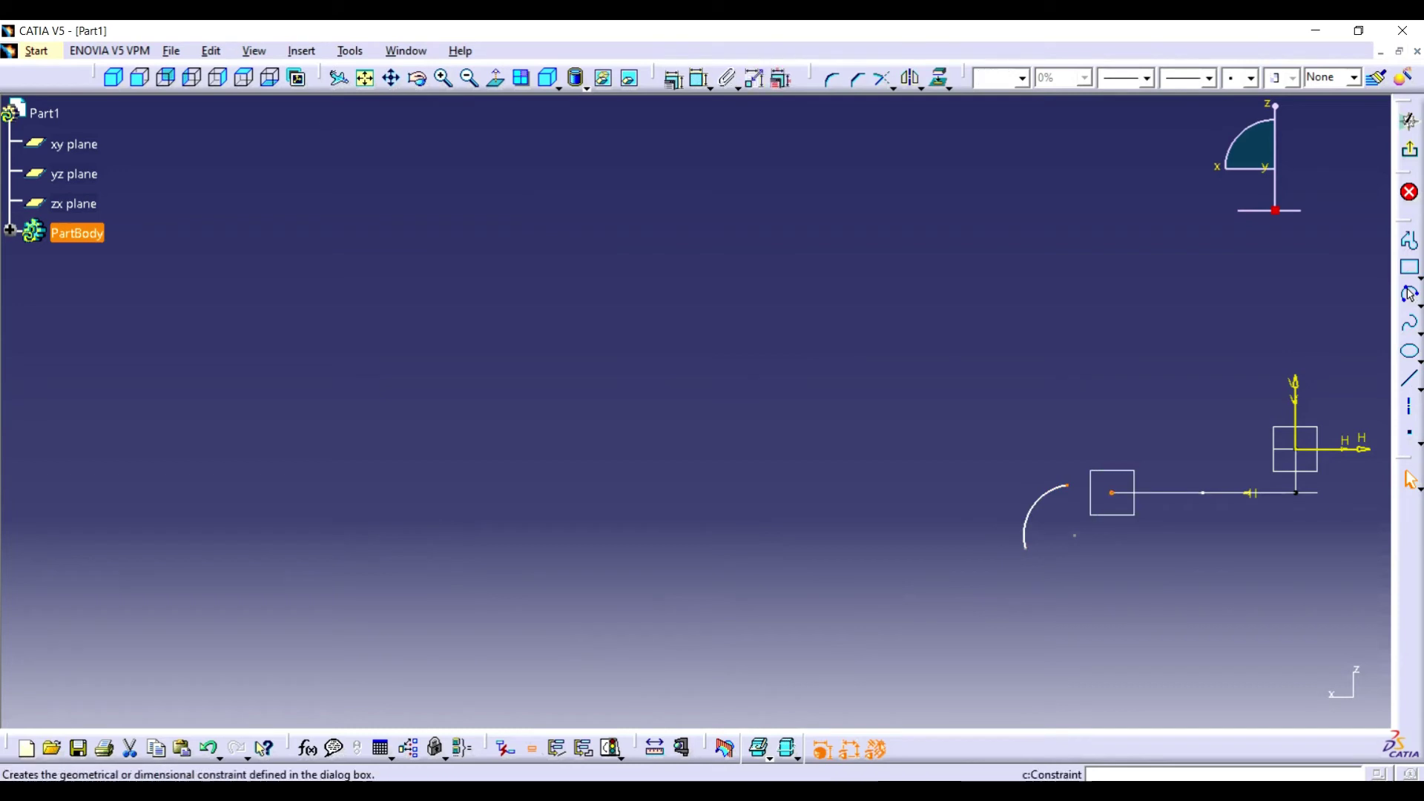
pyautogui.click(671, 78)
pyautogui.click(1330, 153)
pyautogui.click(1306, 332)
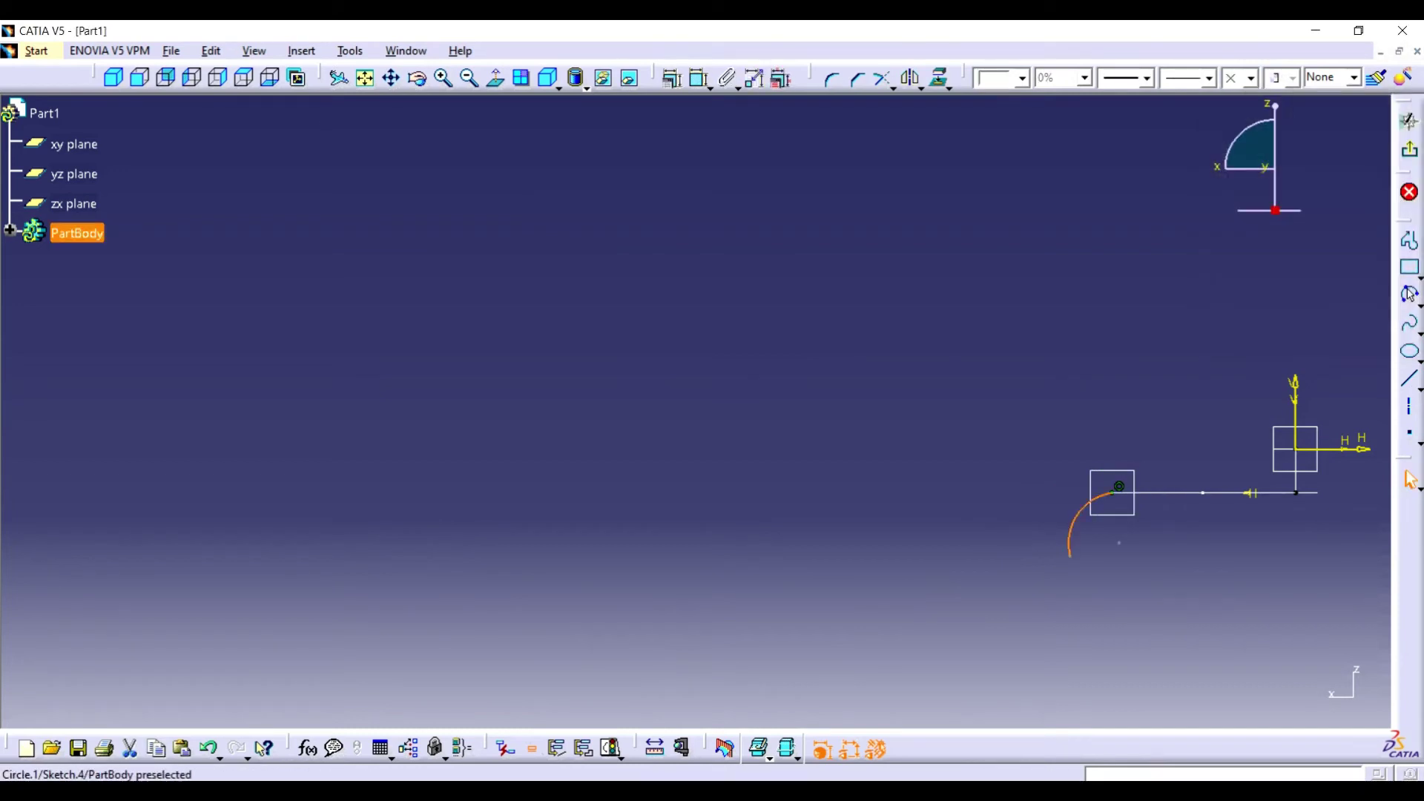
# Make the arc tangent to the previous line and set its radius to 0.6
pyautogui.click(671, 78)
pyautogui.click(1332, 198)
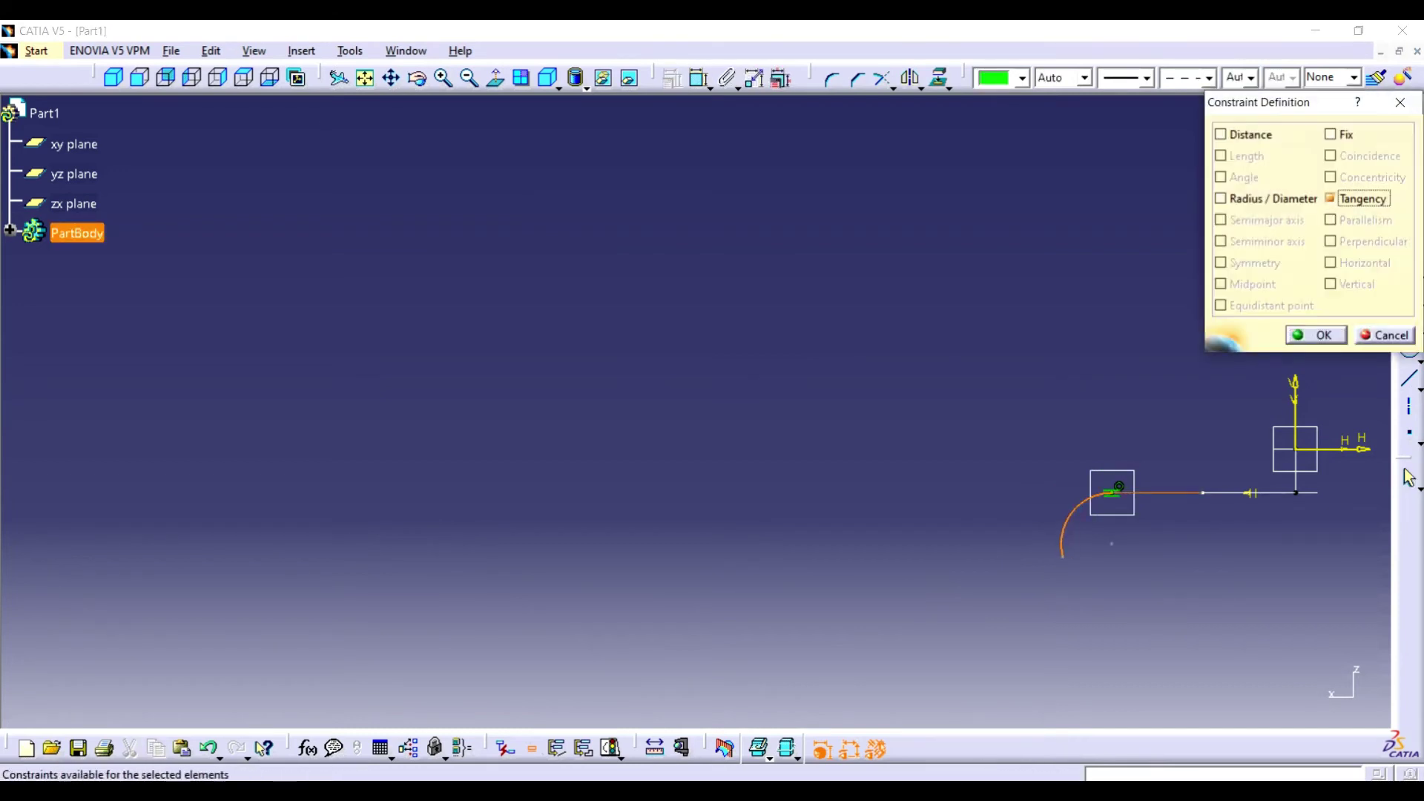
pyautogui.click(1307, 331)
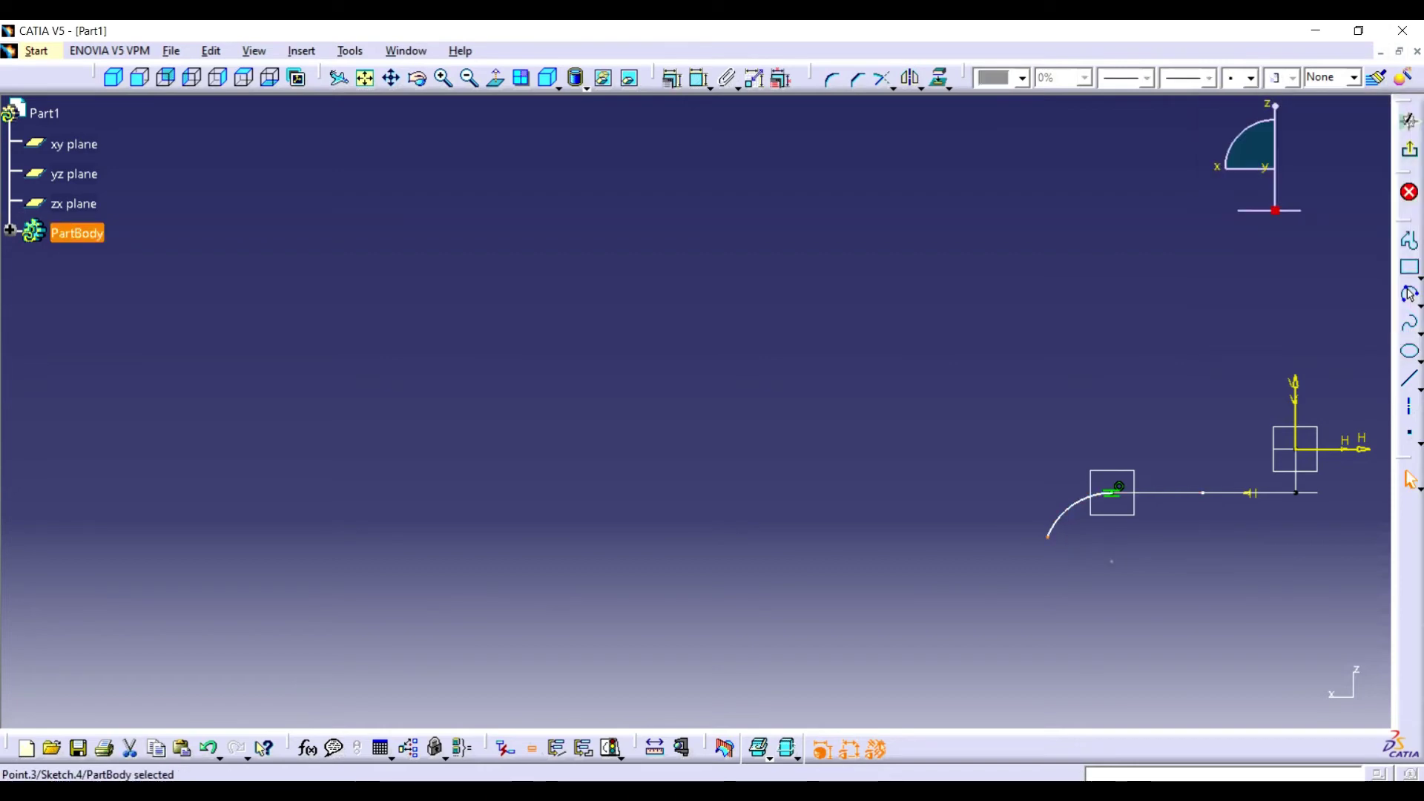
pyautogui.click(1068, 512)
pyautogui.click(994, 349)
pyautogui.doubleClick(994, 349)
pyautogui.write('0.6')
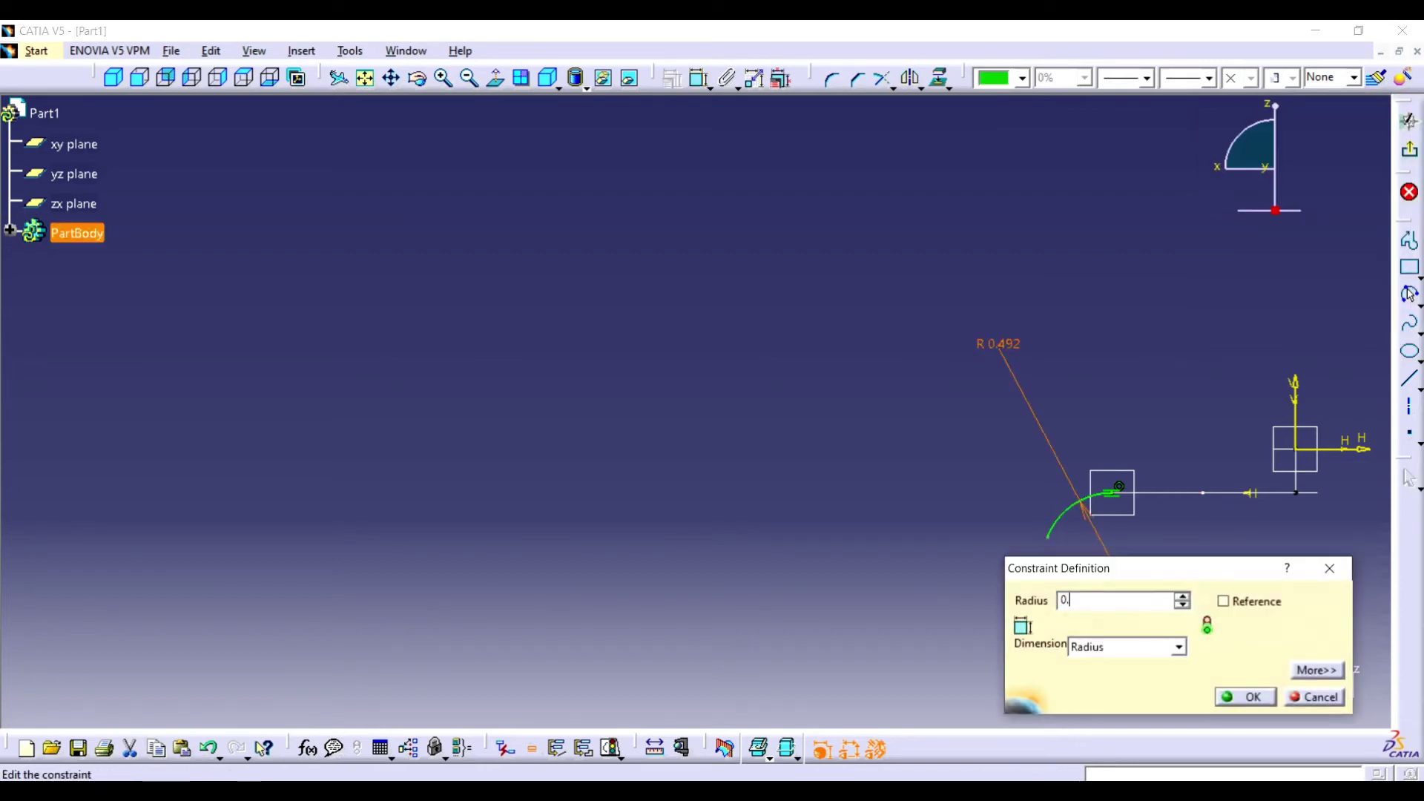
pyautogui.press('Return')
# Draw a vertical profile line from the arc end, tangent to the arc
pyautogui.click(1409, 241)
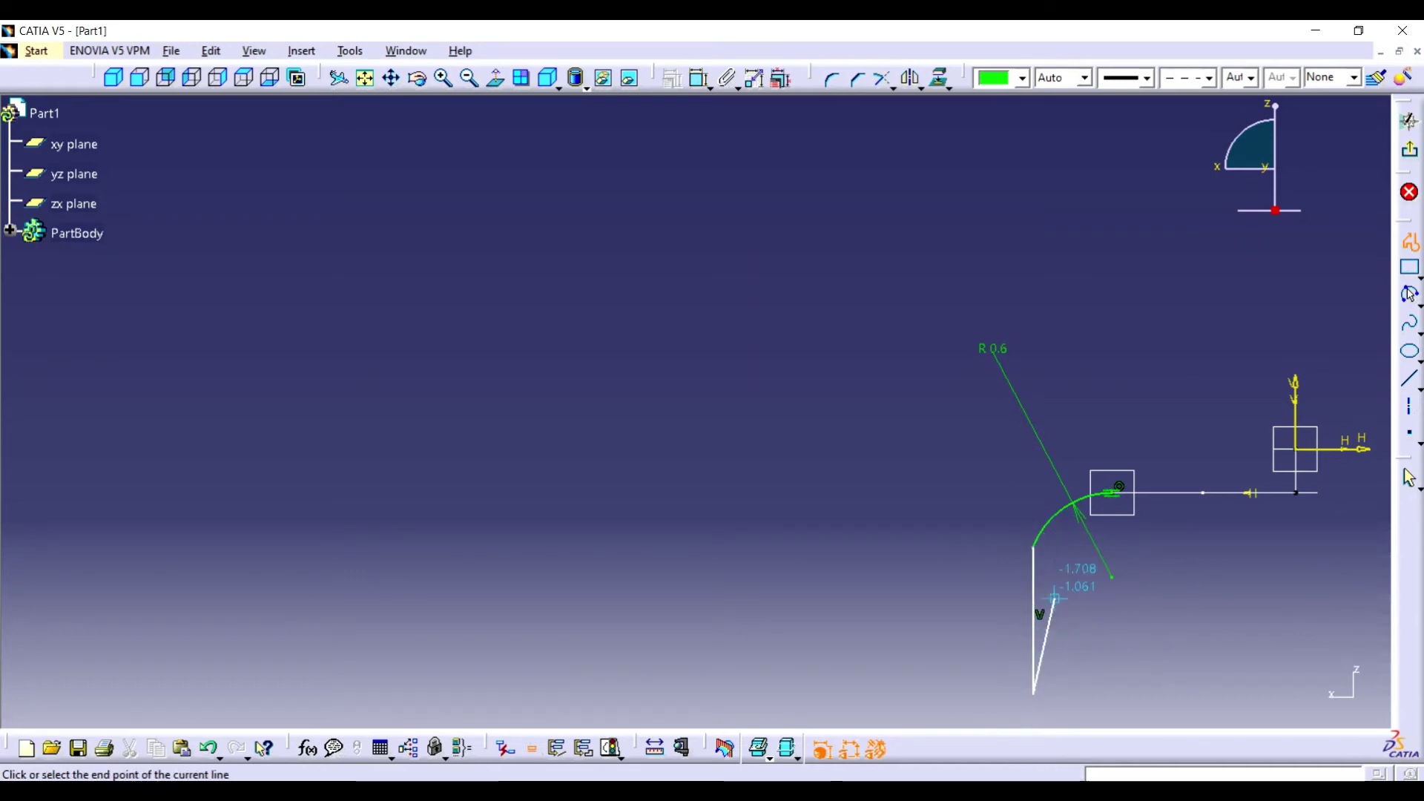
pyautogui.press('Escape')
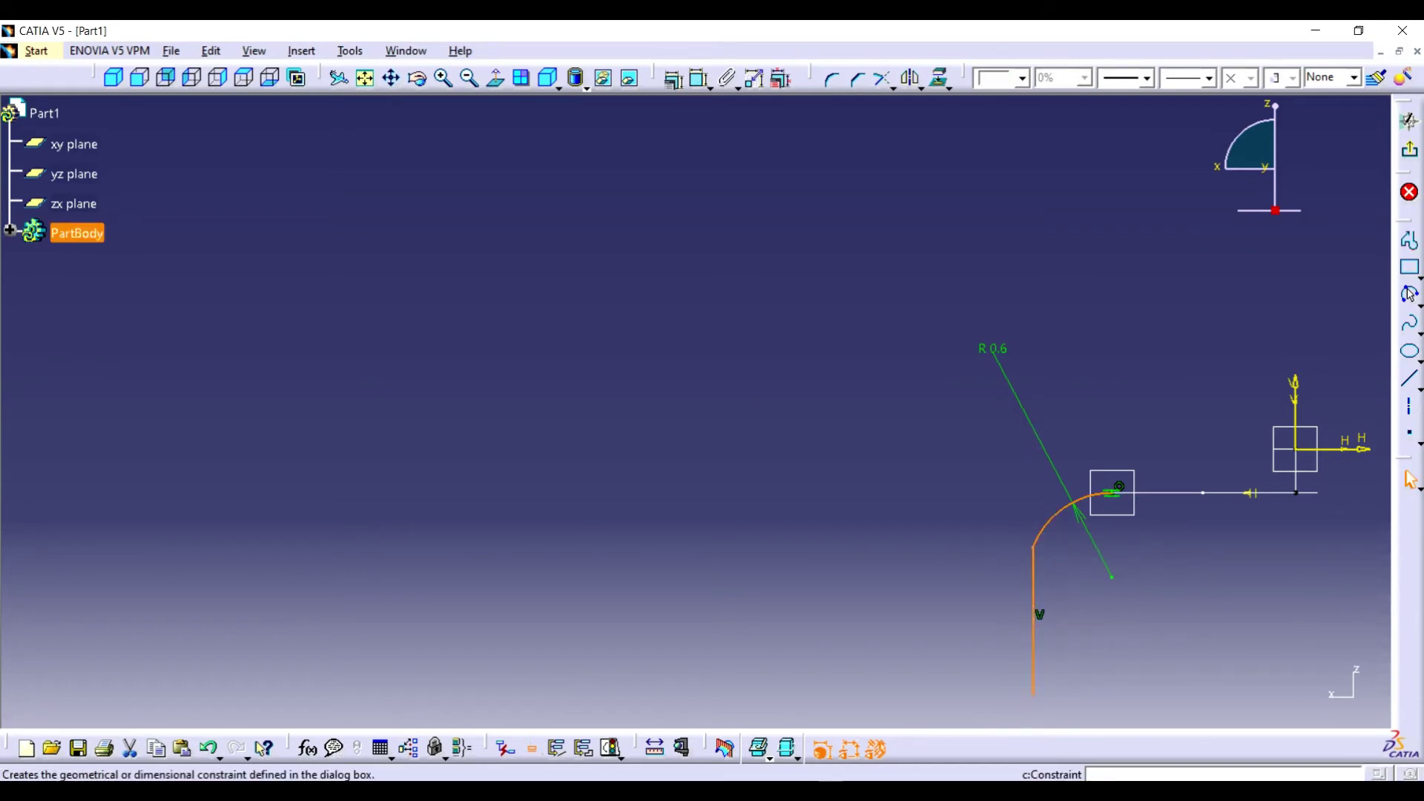
pyautogui.click(1409, 295)
pyautogui.click(1326, 197)
pyautogui.click(1307, 334)
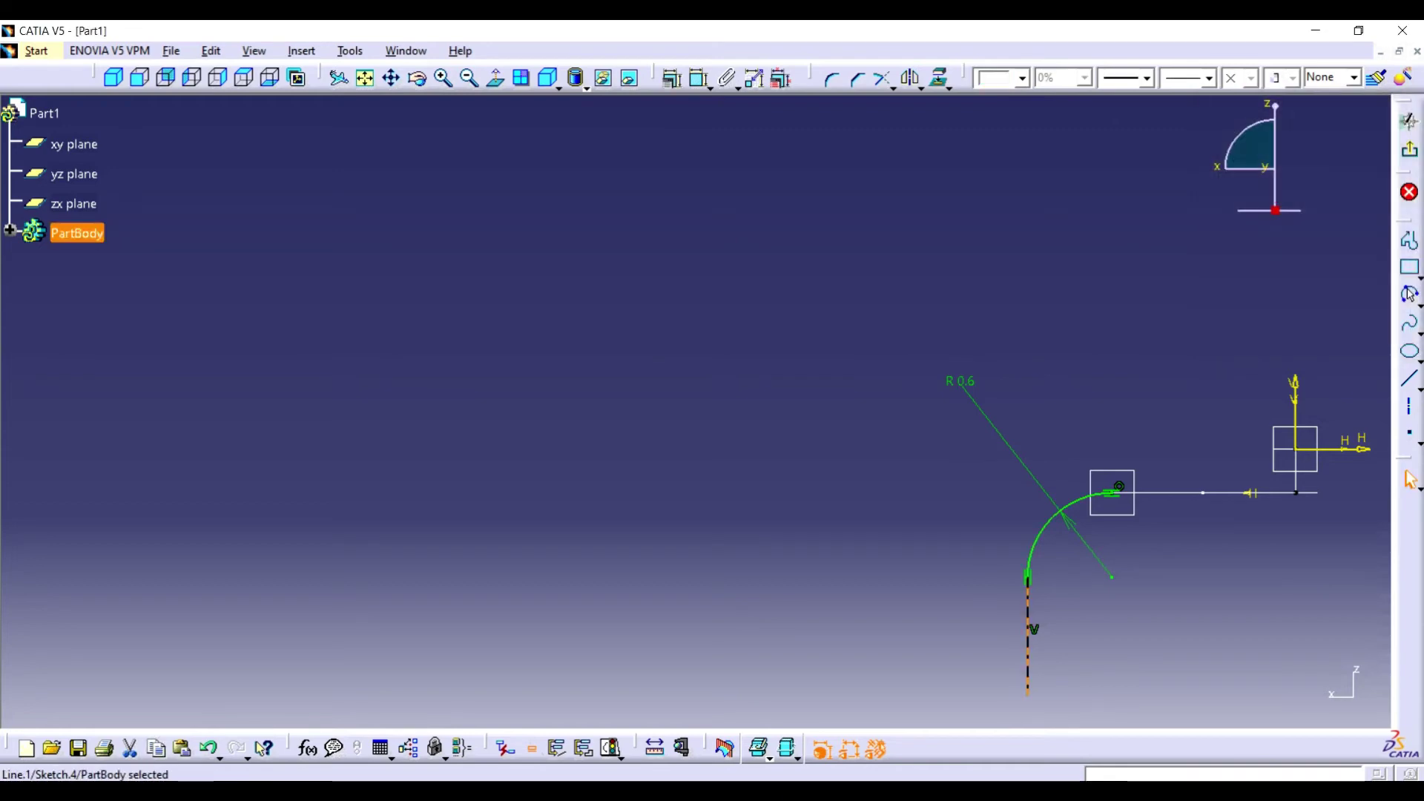
# Dimension the vertical line to 2.89 long and check the sketch in 3D
pyautogui.click(698, 77)
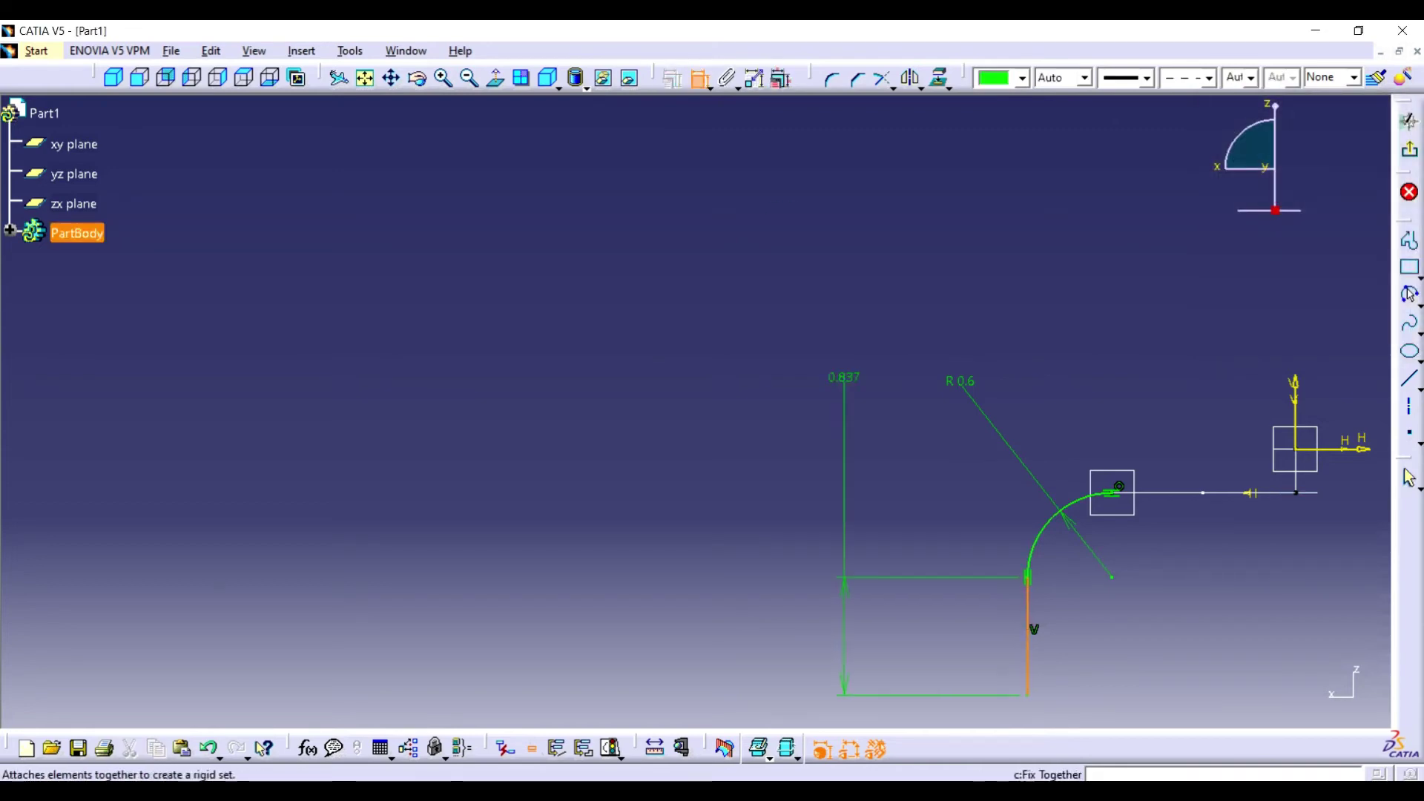
pyautogui.click(904, 519)
pyautogui.doubleClick(905, 506)
pyautogui.write('2.89')
pyautogui.press('Return')
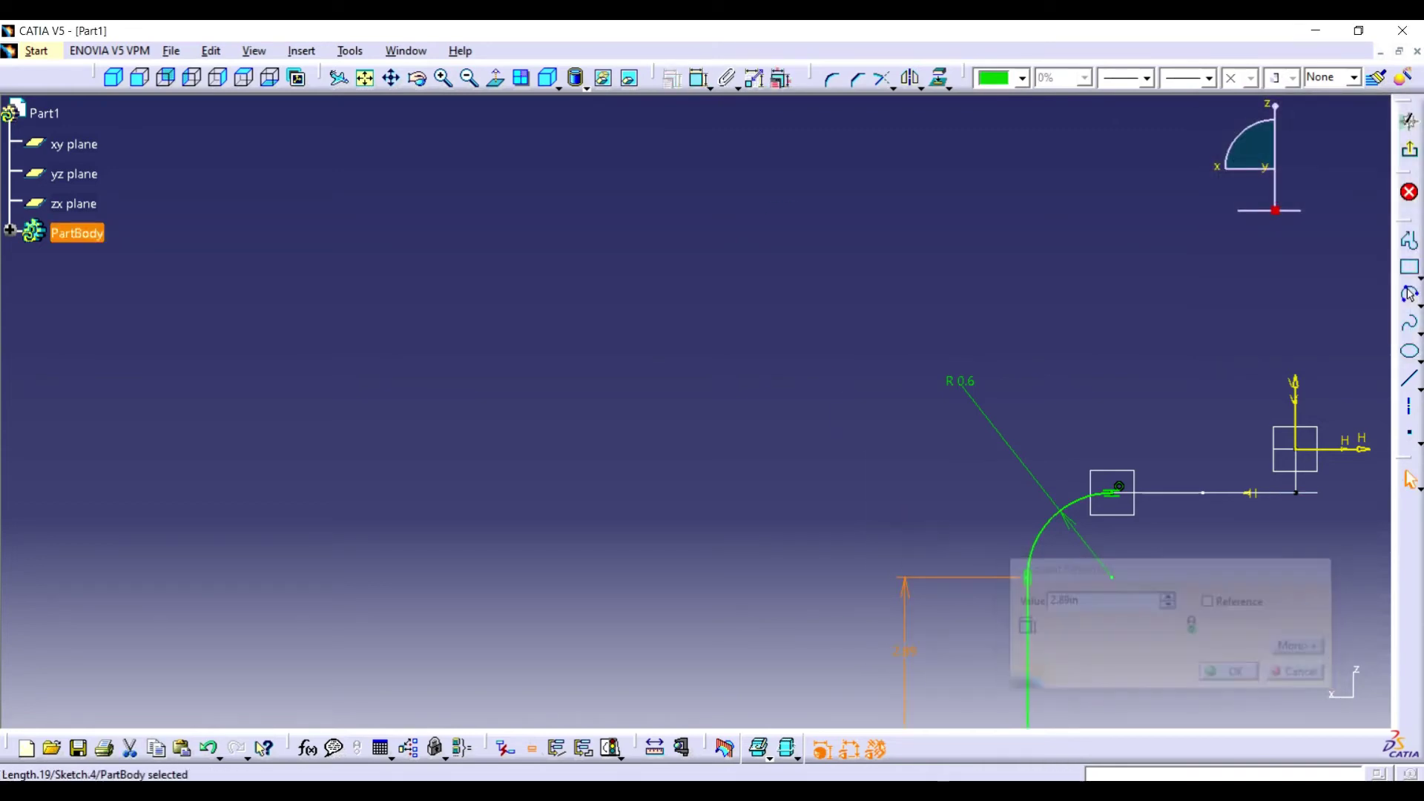
pyautogui.moveTo(838, 445)
pyautogui.mouseDown()
pyautogui.moveTo(127, 254)
pyautogui.moveTo(697, 412)
pyautogui.mouseUp()
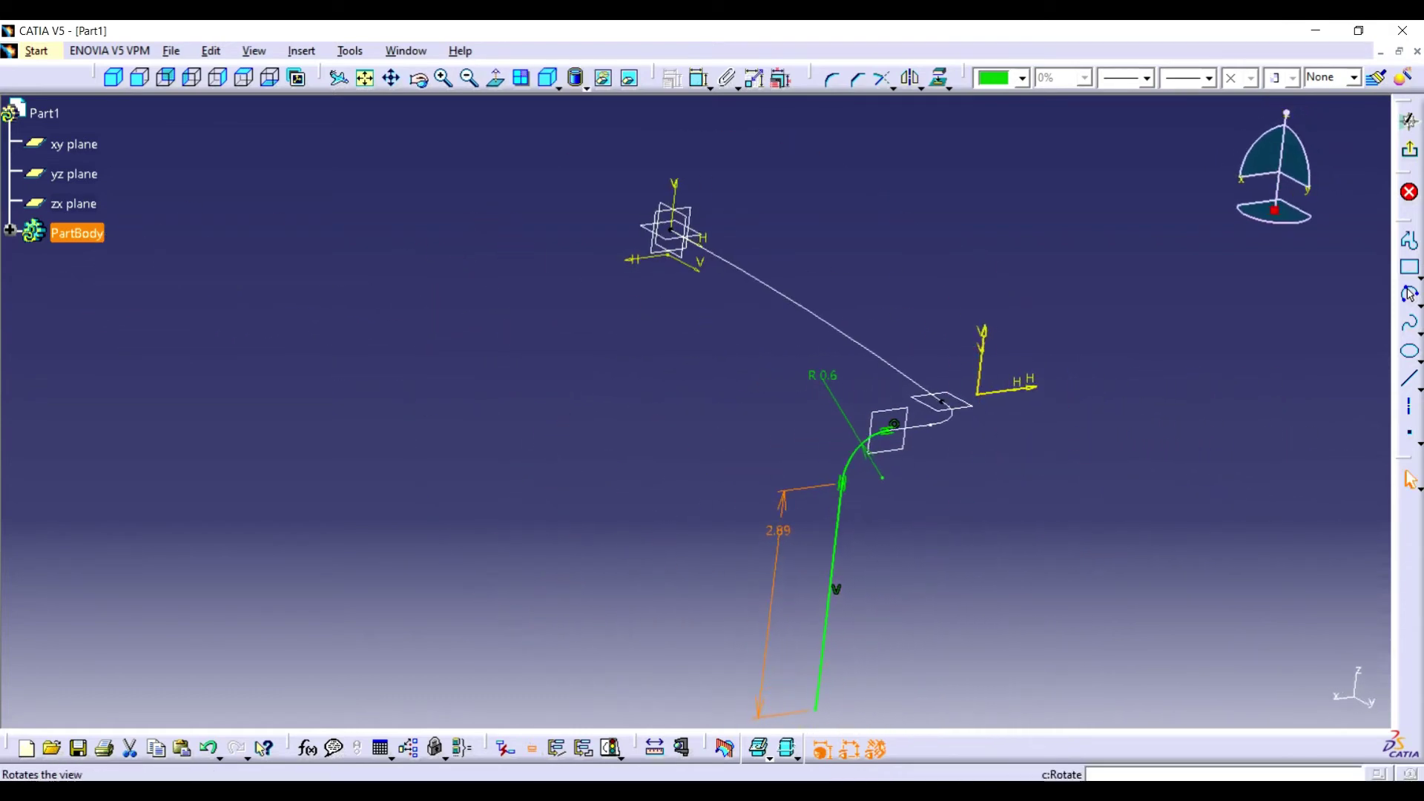
pyautogui.moveTo(652, 363)
pyautogui.mouseDown()
pyautogui.moveTo(686, 401)
pyautogui.moveTo(611, 122)
pyautogui.moveTo(631, 269)
pyautogui.mouseUp()
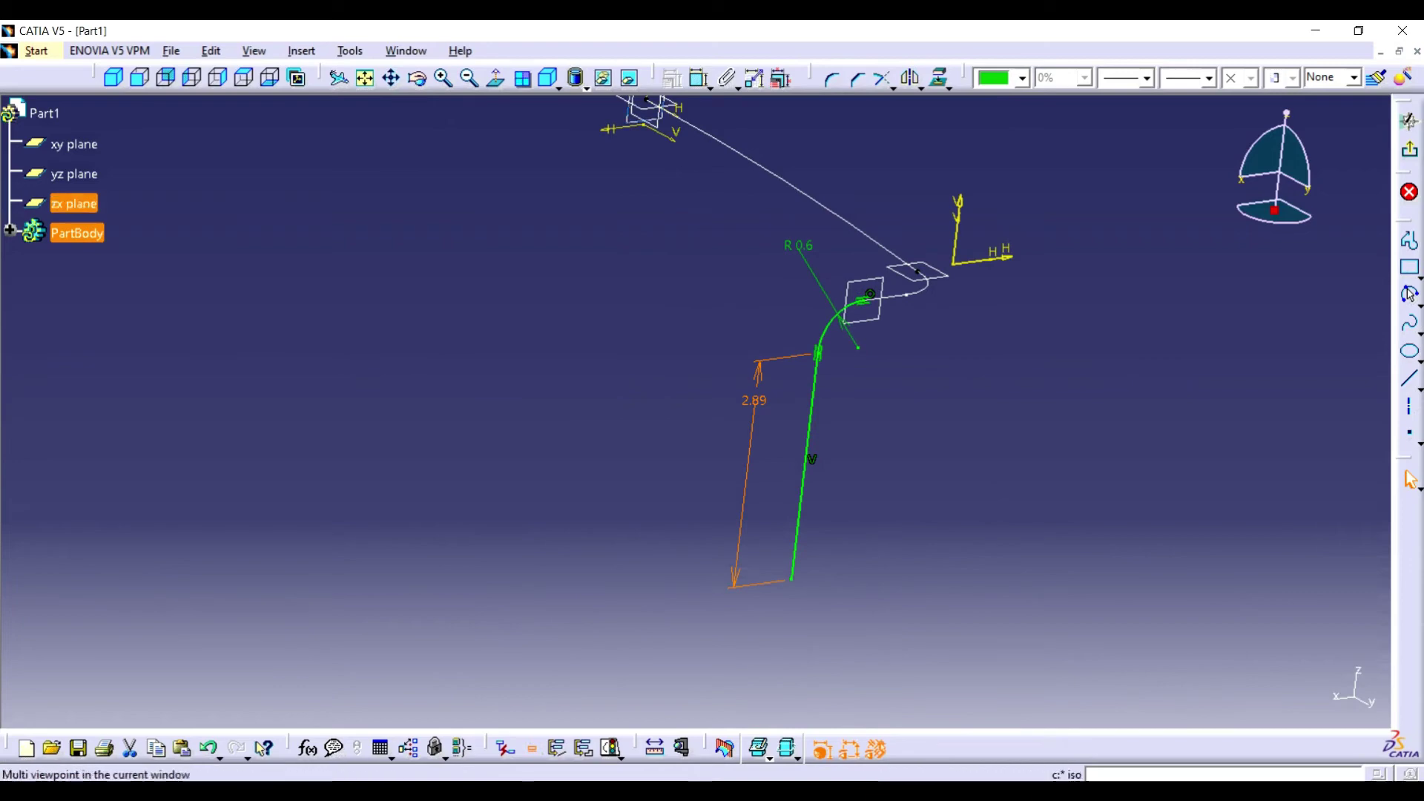
pyautogui.moveTo(919, 272); pyautogui.dragTo(927, 348)
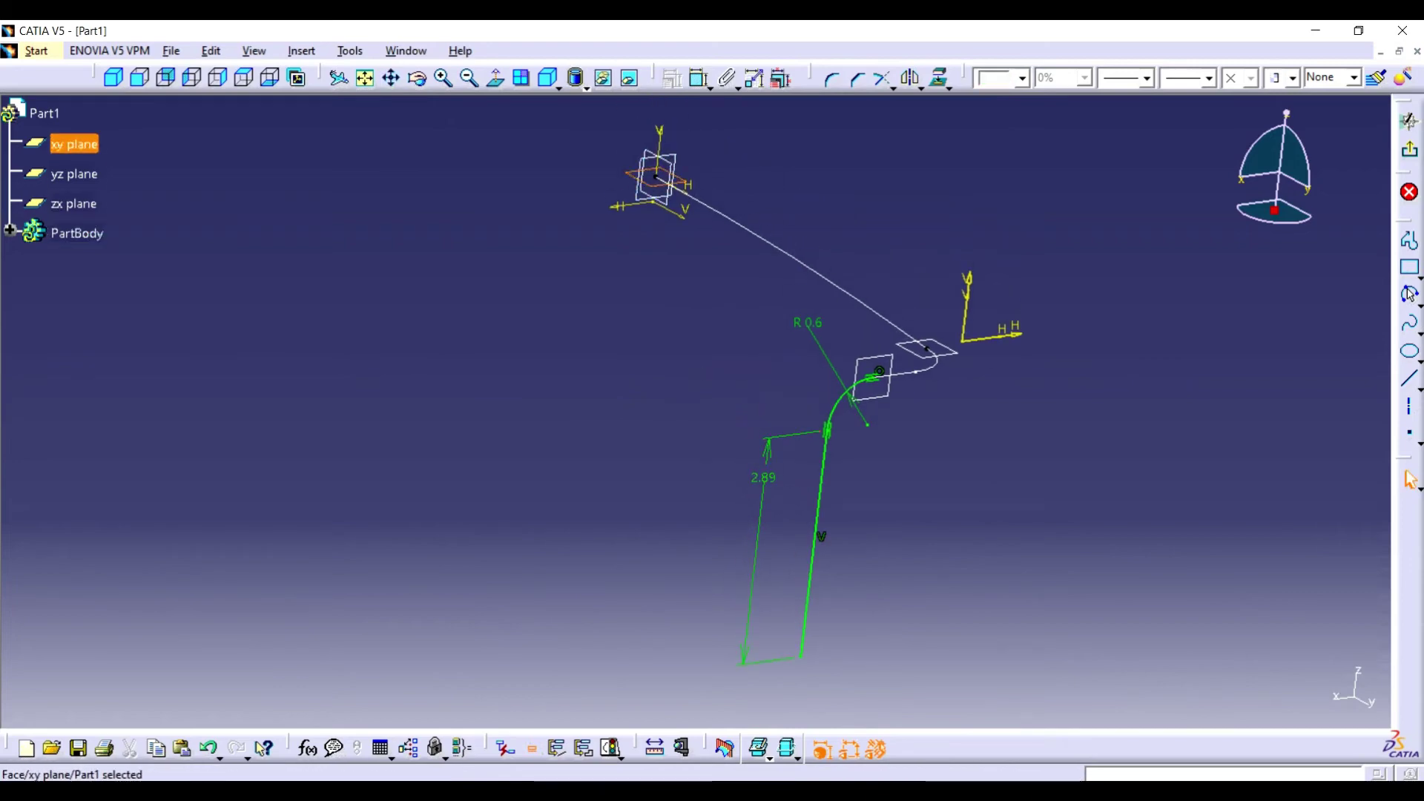
# Exit Sketch.4, add a plane parallel to xy through the 2.89 leg's bottom vertex, and sketch on it
pyautogui.click(1409, 121)
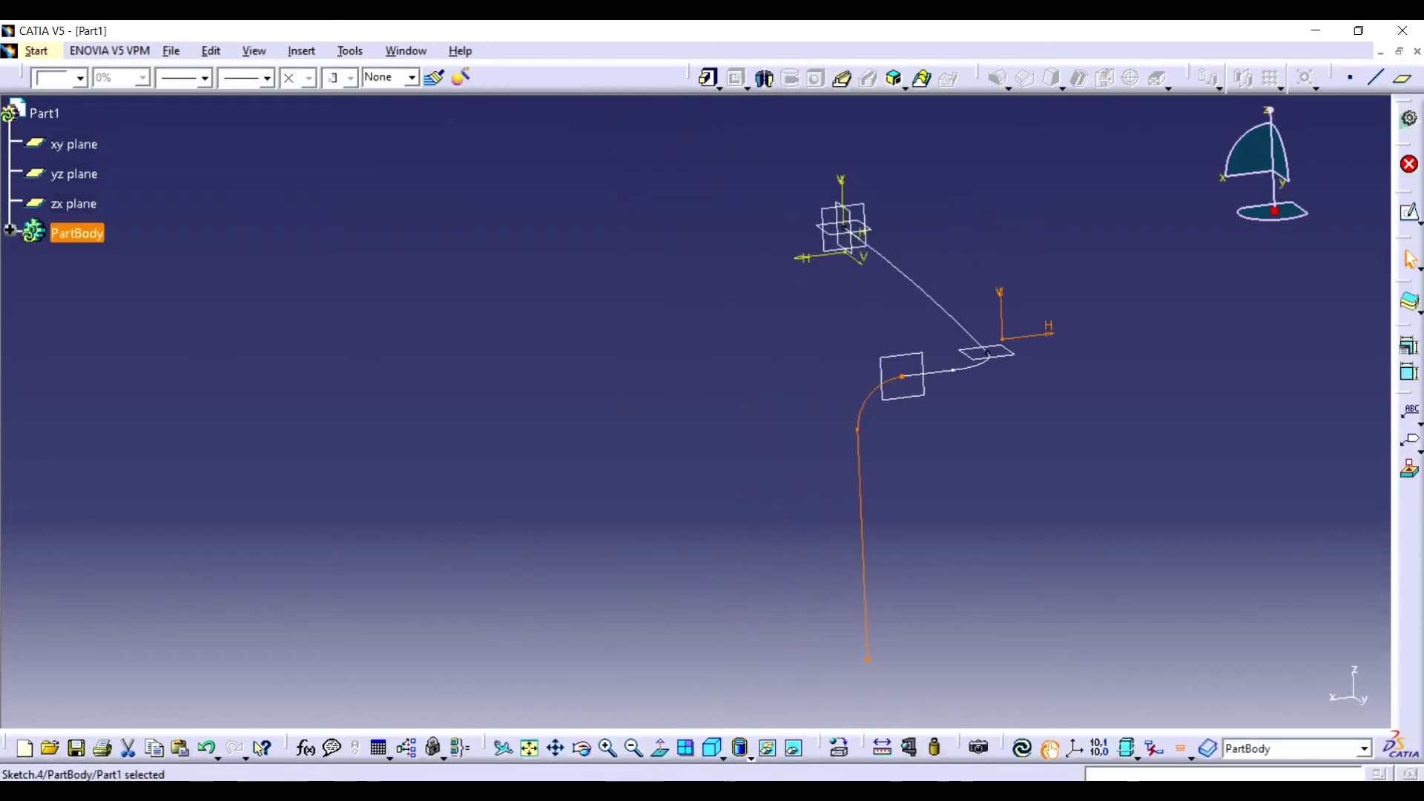
pyautogui.click(1409, 345)
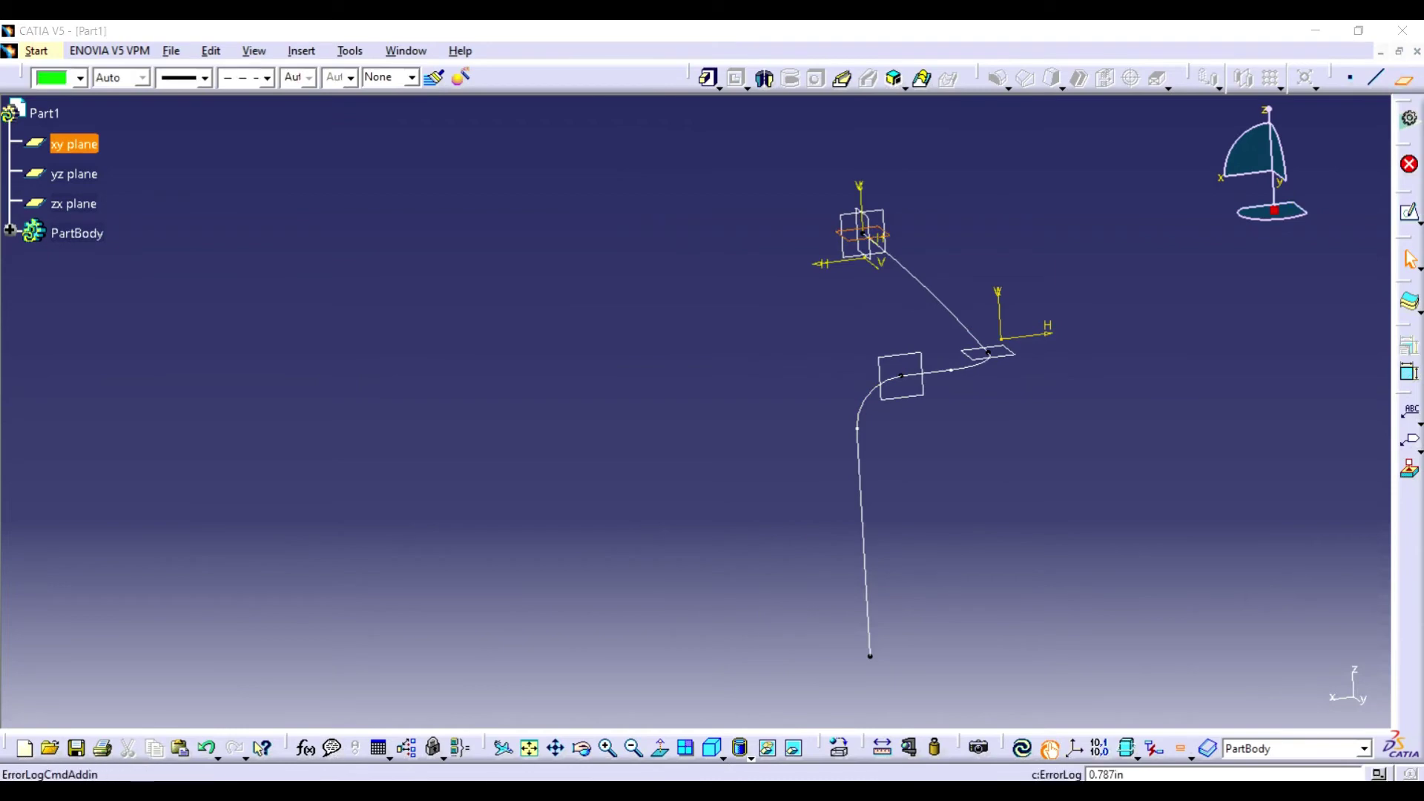
pyautogui.click(1367, 507)
pyautogui.click(1305, 532)
pyautogui.click(870, 655)
pyautogui.click(1222, 583)
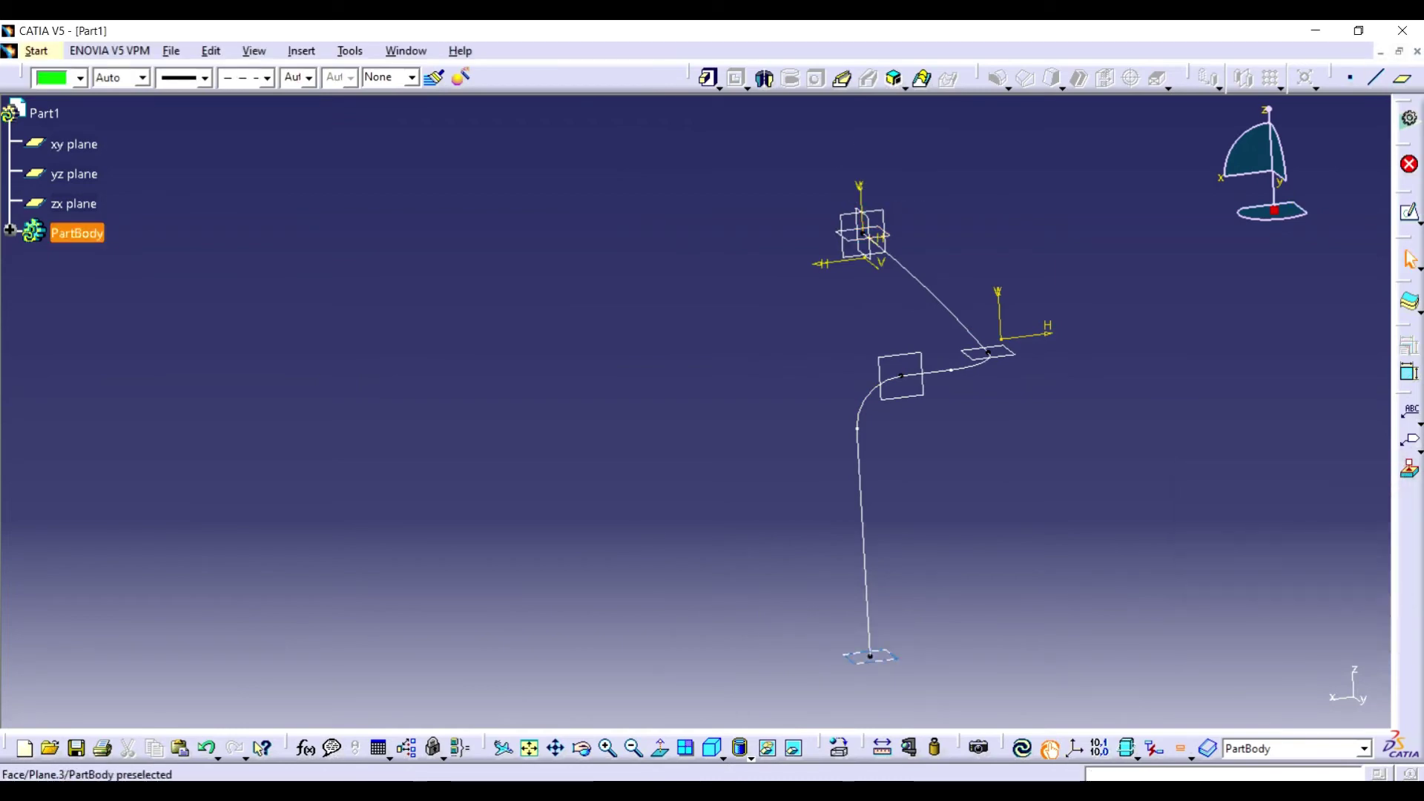
pyautogui.click(1409, 212)
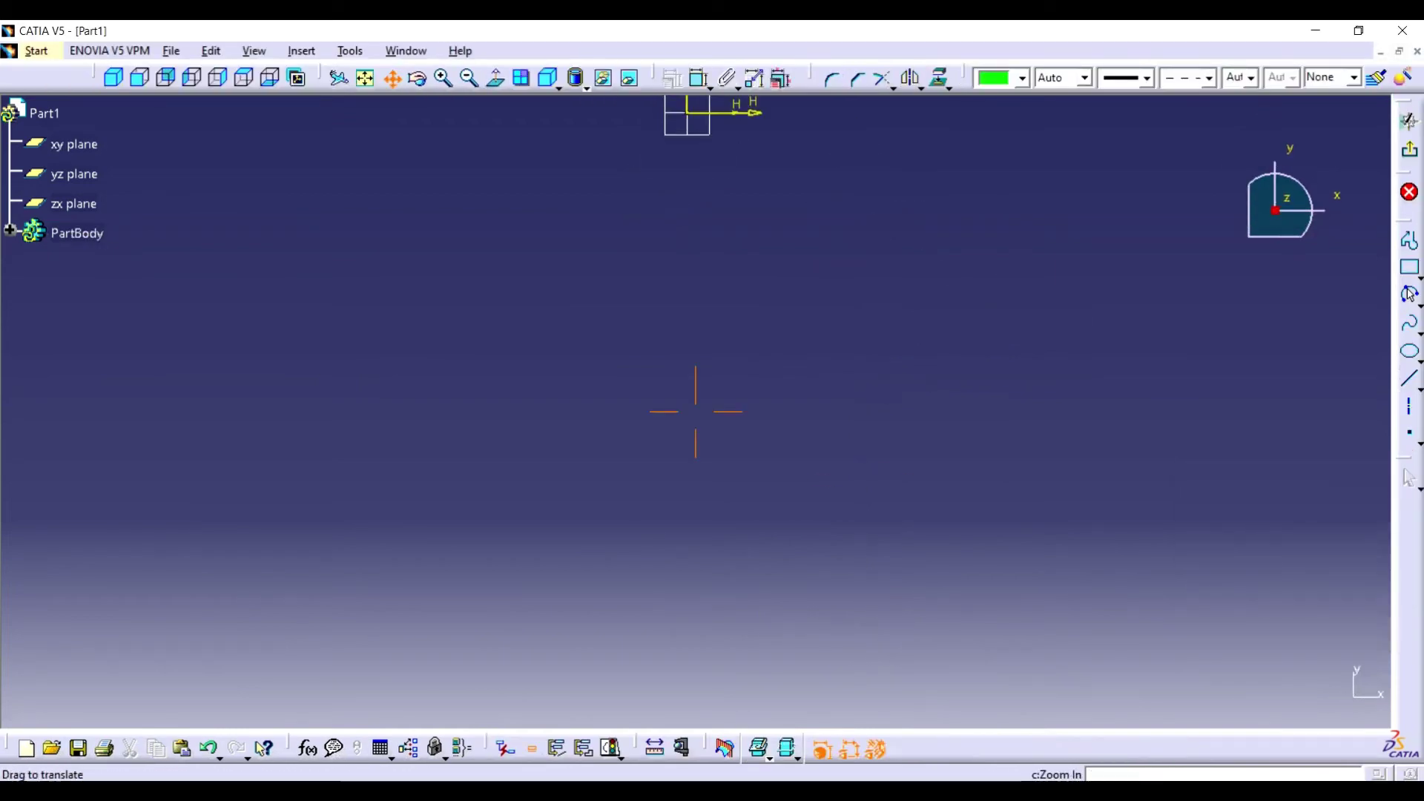
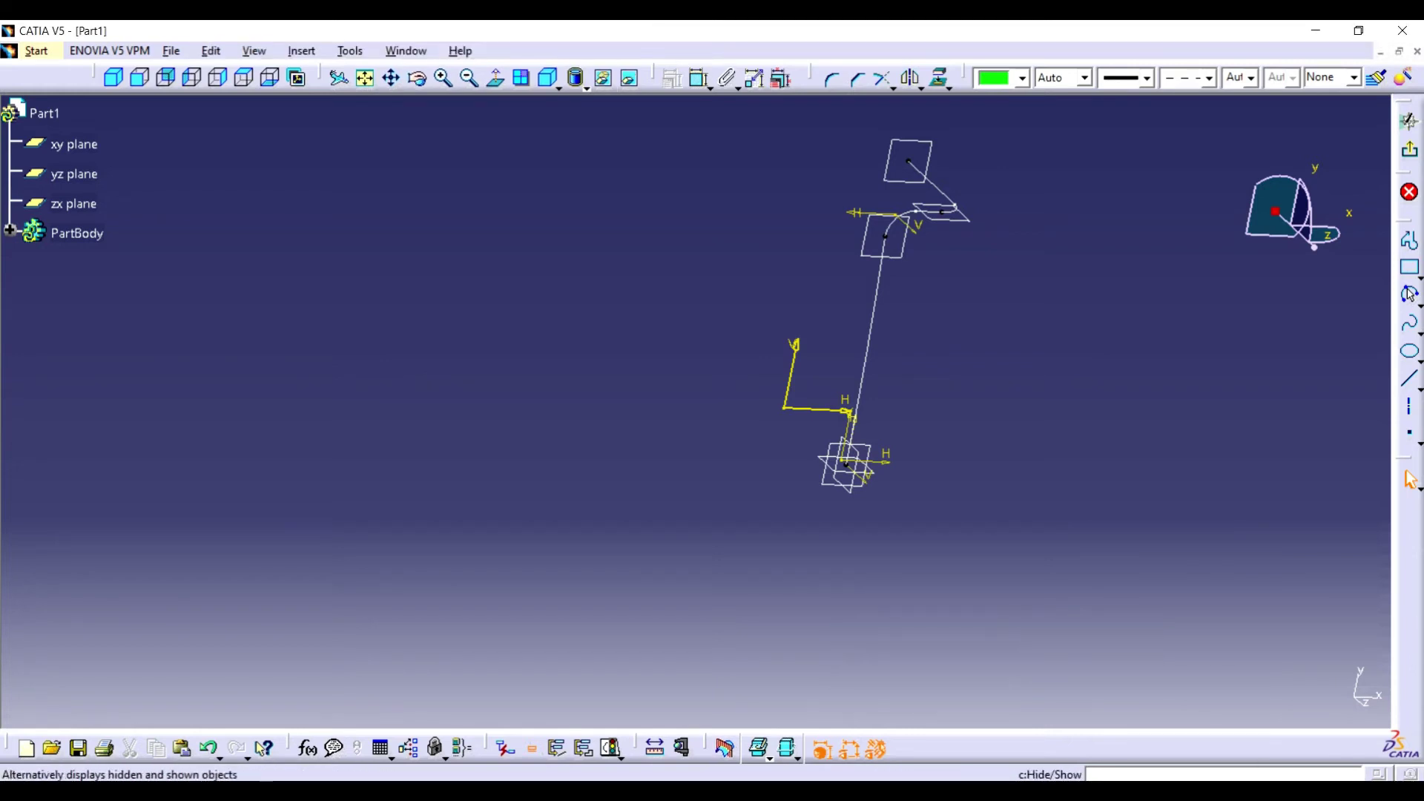
# Leave the current sketch and start a new sketch on the chosen plane
pyautogui.click(495, 77)
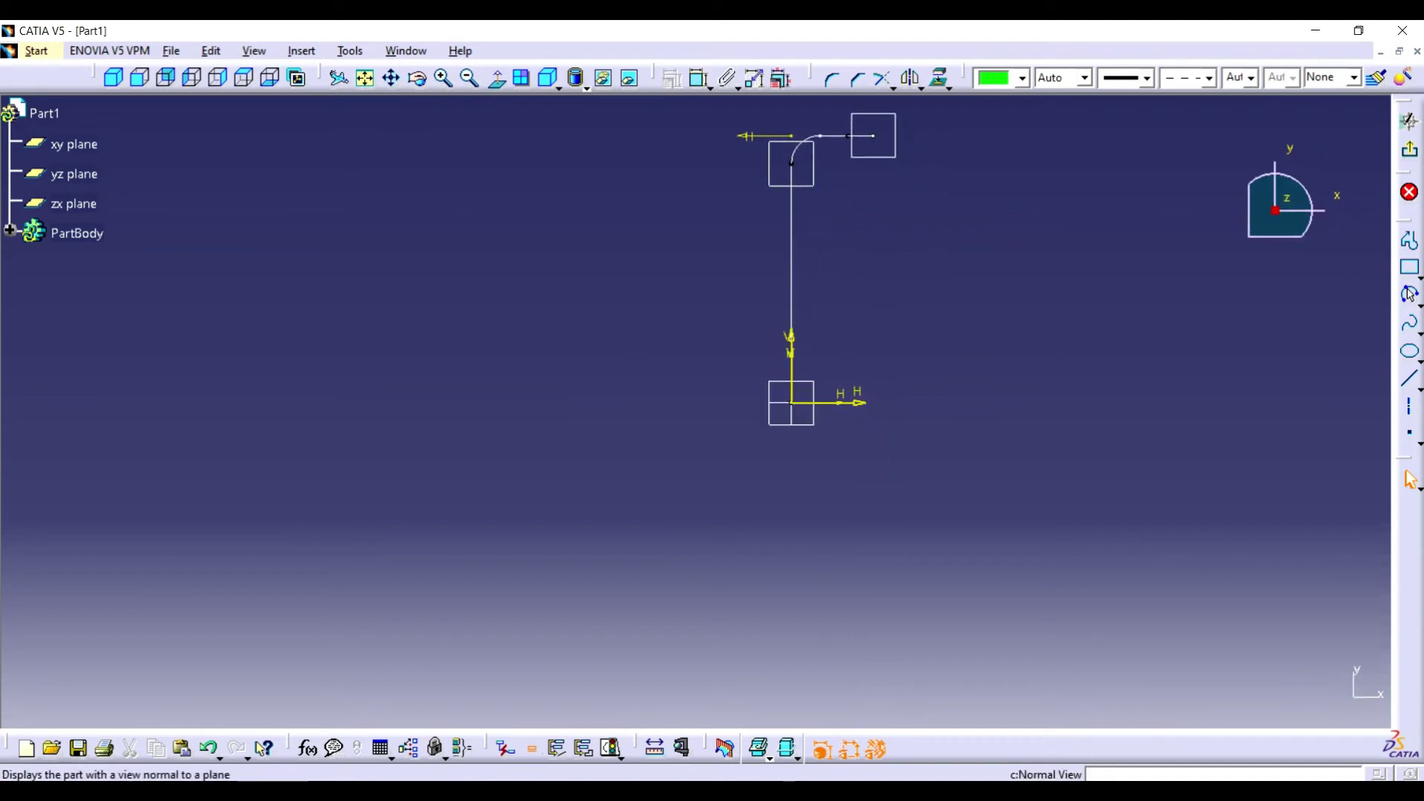
pyautogui.click(1409, 121)
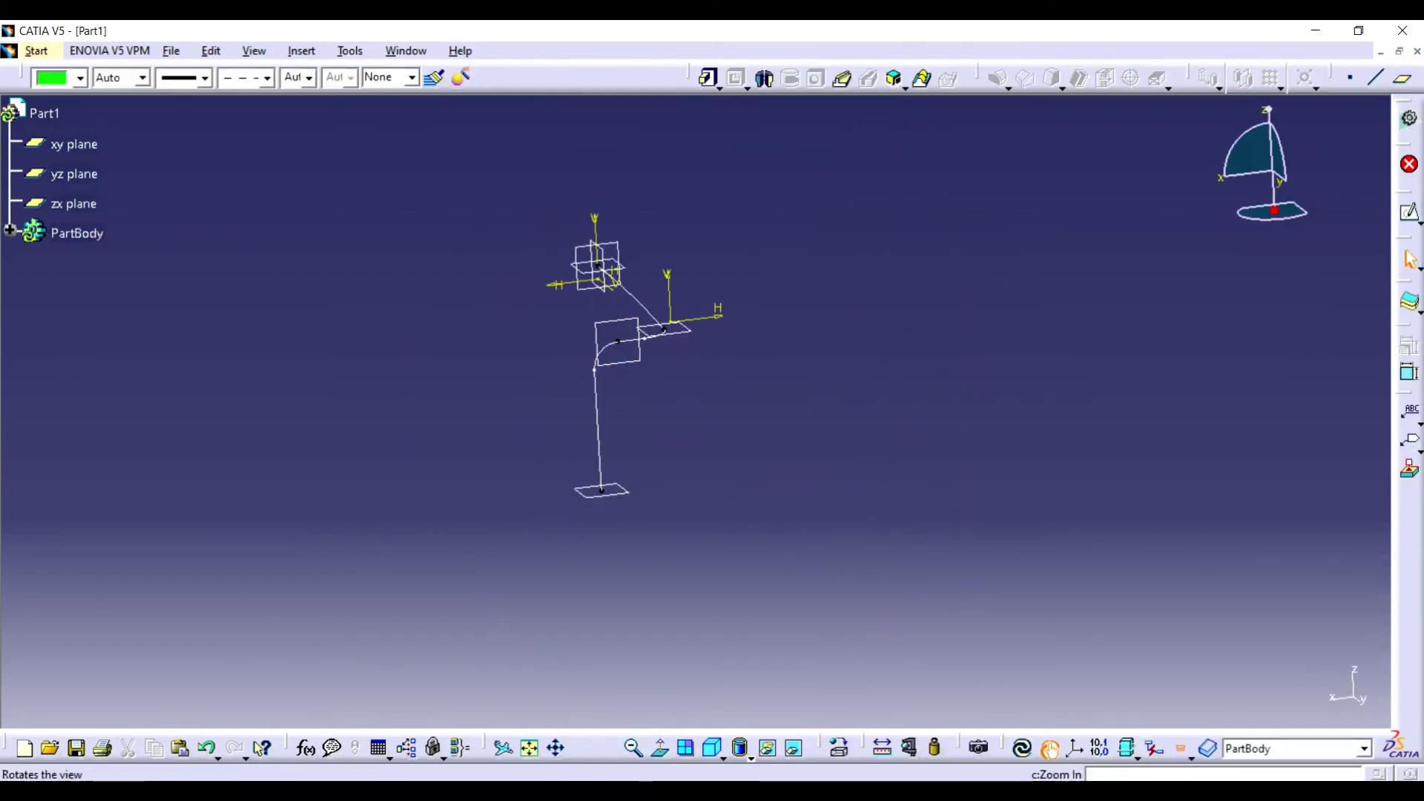
pyautogui.moveTo(600, 489); pyautogui.dragTo(608, 582, button='middle')
pyautogui.click(1409, 213)
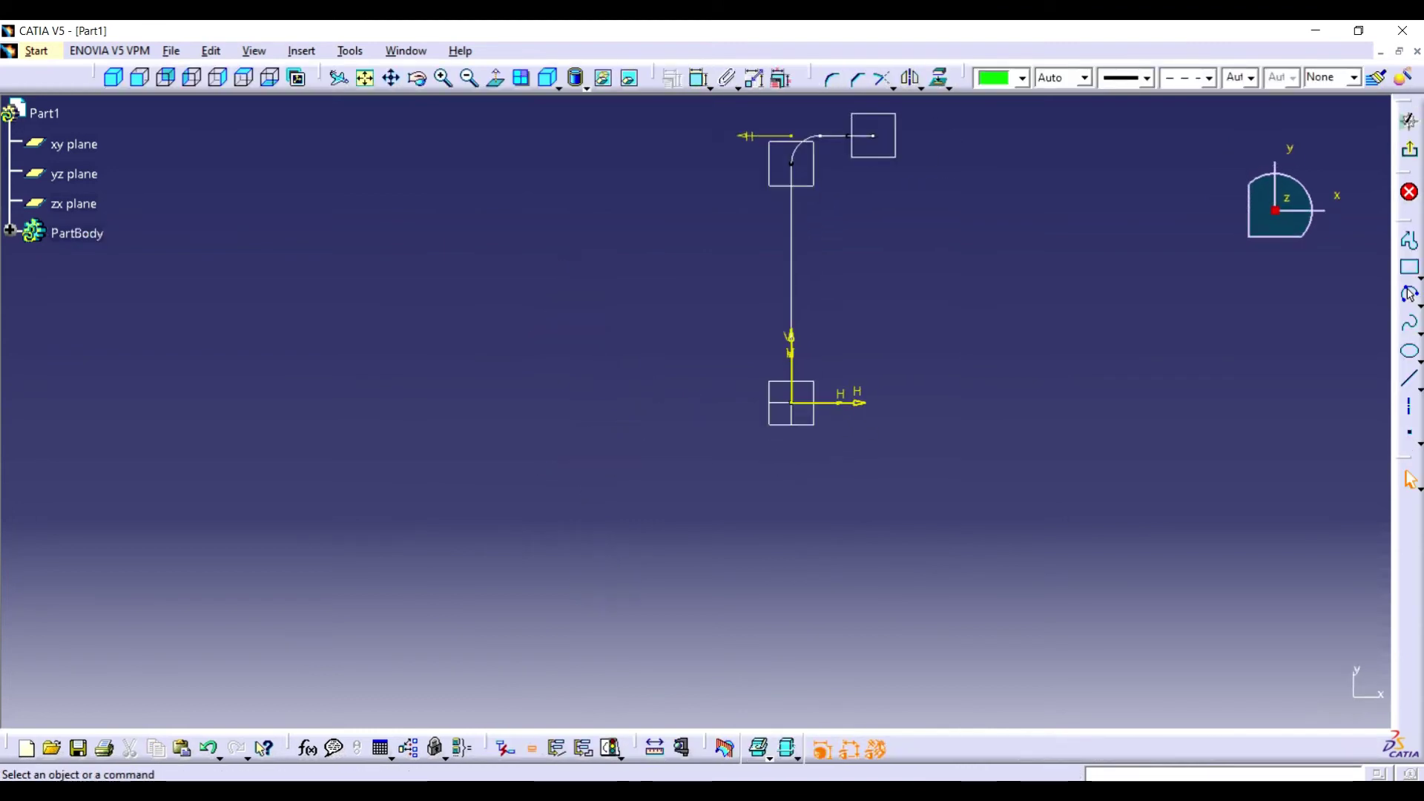
pyautogui.click(549, 77)
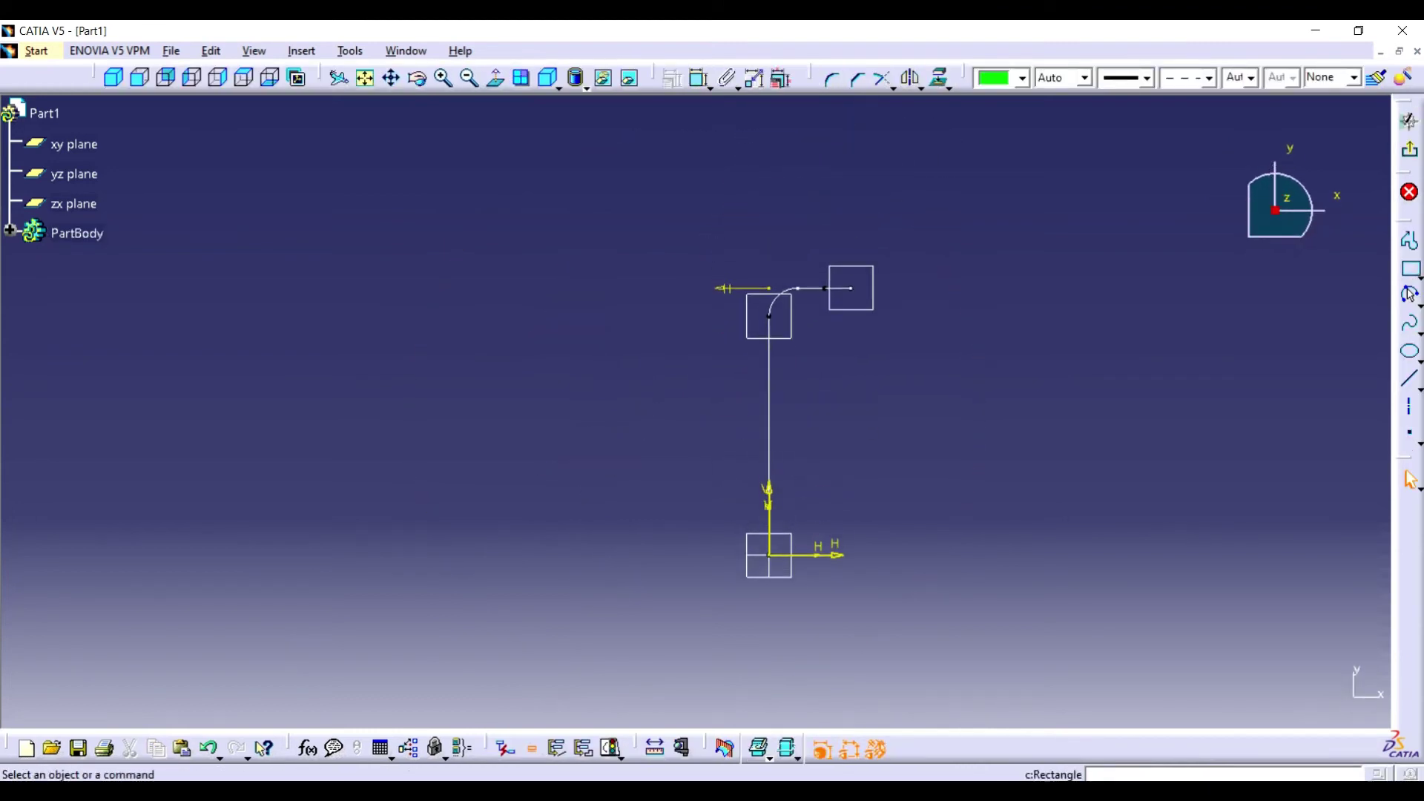
# Draw a circle centred on the bent path's end point with radius 0.1
pyautogui.click(1412, 297)
pyautogui.click(1253, 315)
pyautogui.click(948, 296)
pyautogui.click(984, 296)
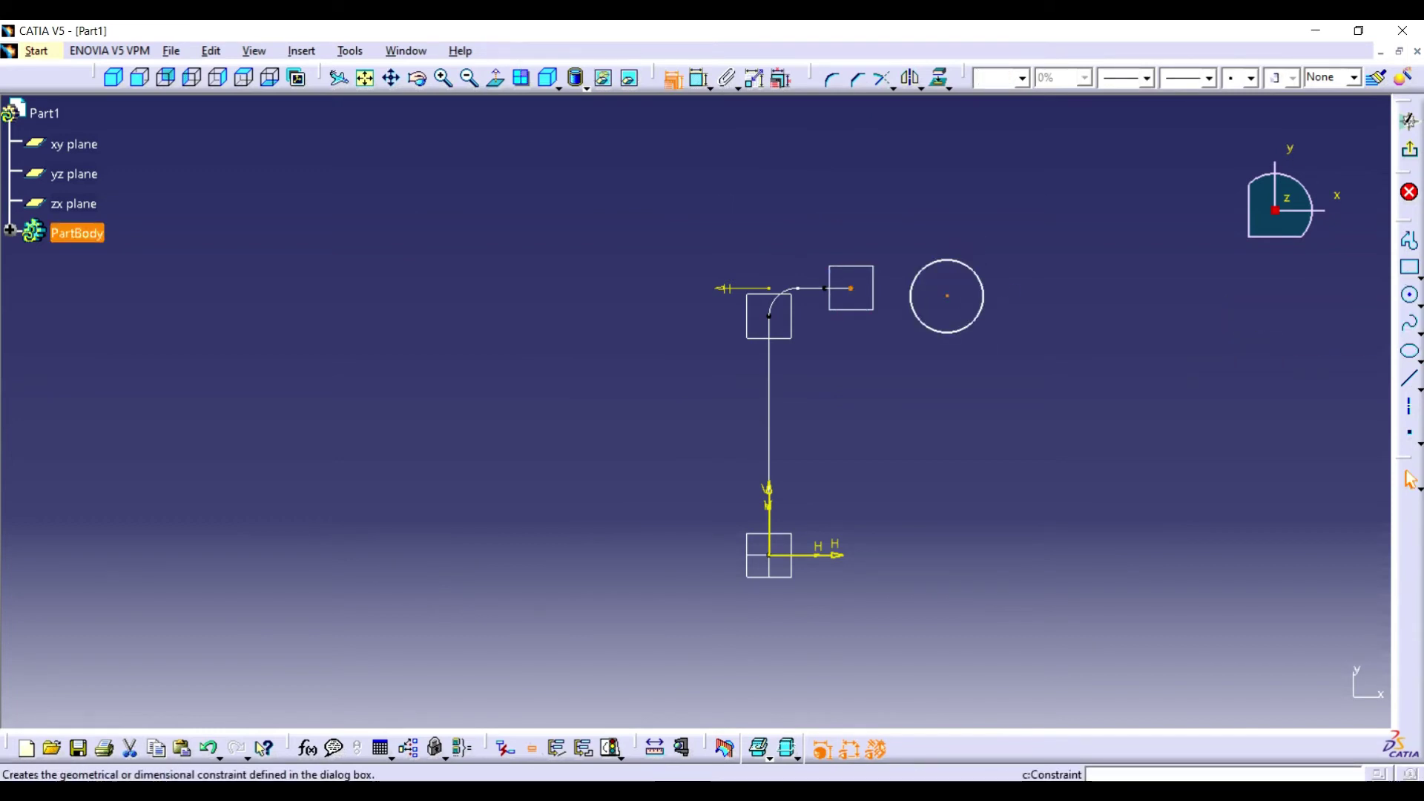
pyautogui.click(557, 749)
pyautogui.click(1328, 153)
pyautogui.click(1306, 331)
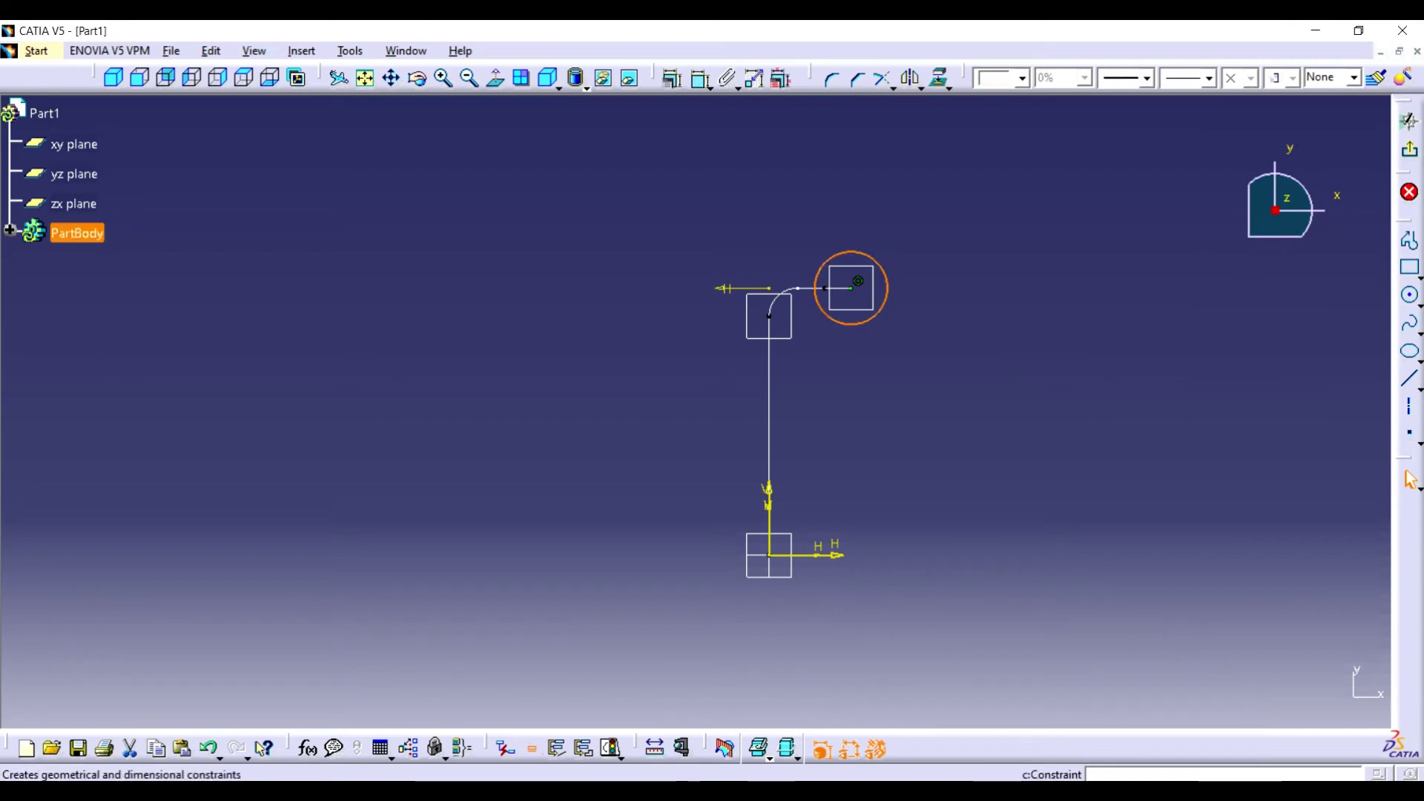
pyautogui.click(887, 293)
pyautogui.doubleClick(1107, 345)
pyautogui.write('0.1')
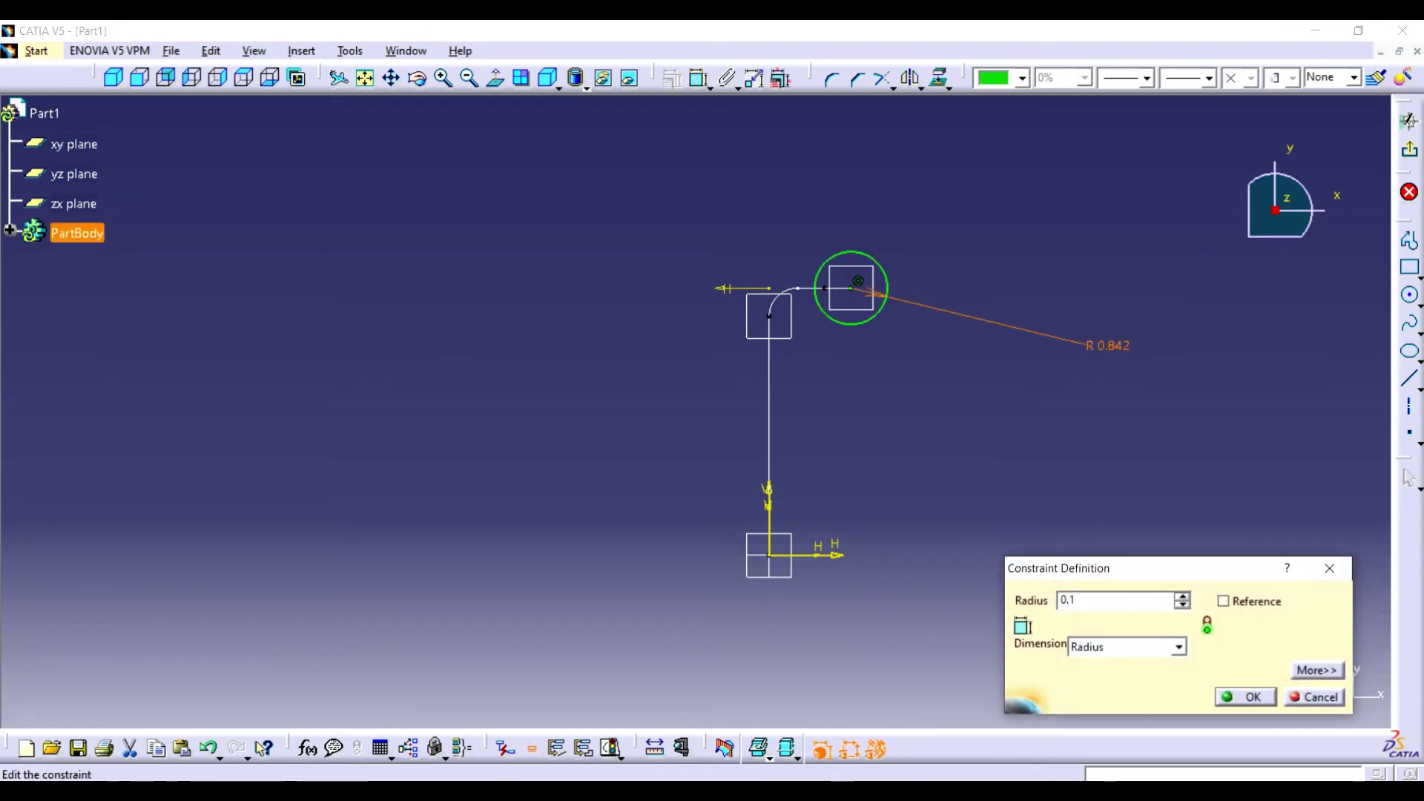
pyautogui.press('Return')
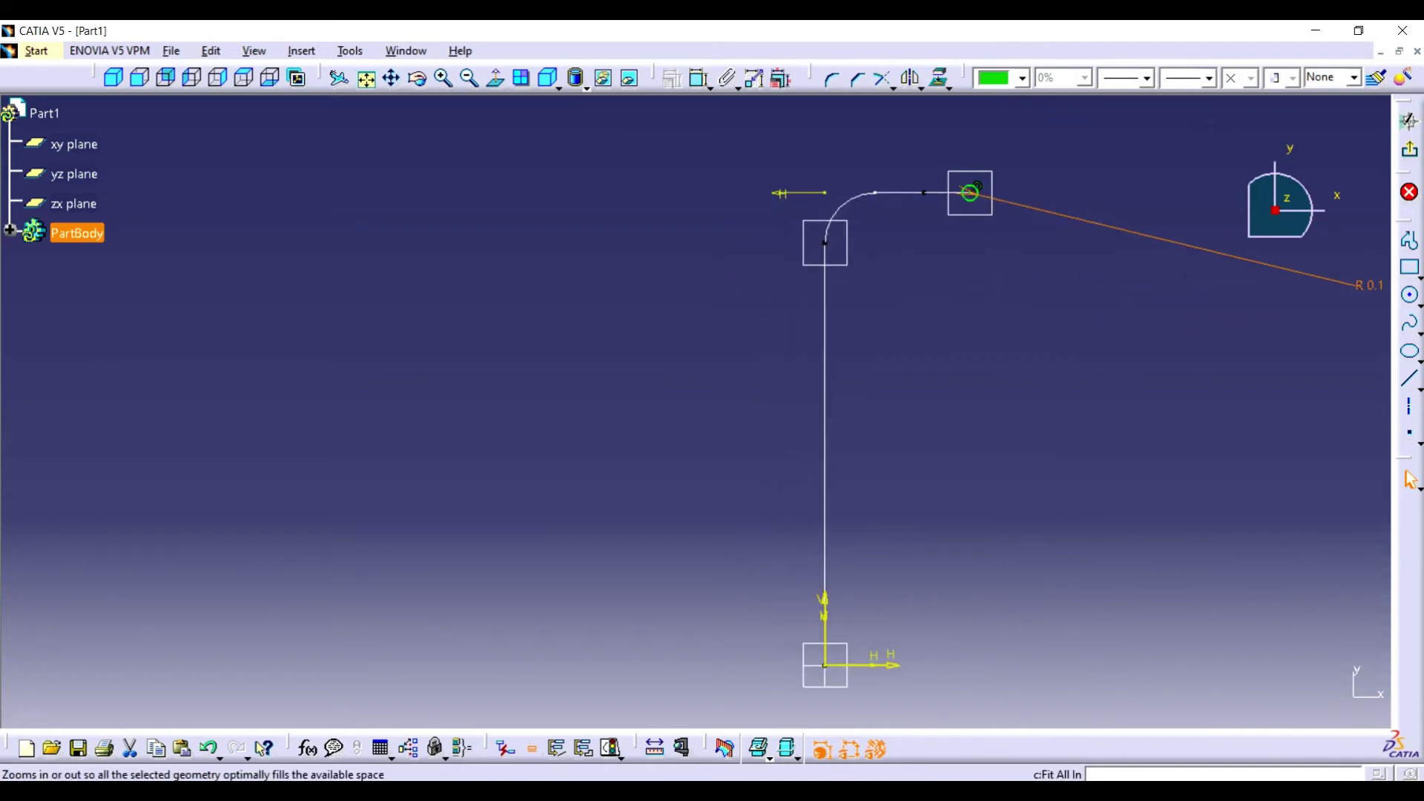
# Orbit the sketch to inspect the circle, then return to a flat view
pyautogui.click(418, 78)
pyautogui.moveTo(701, 426); pyautogui.dragTo(696, 411)
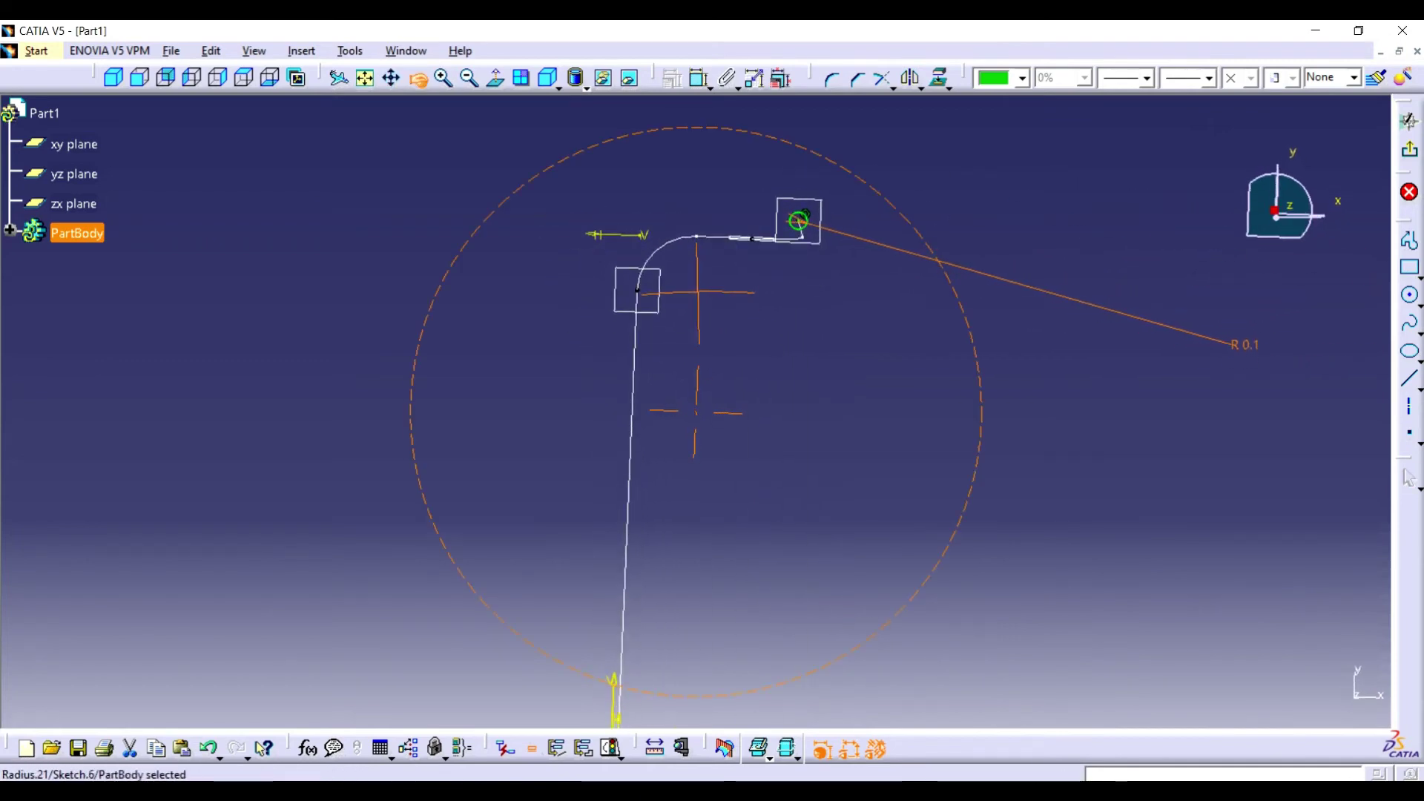
pyautogui.moveTo(696, 412); pyautogui.dragTo(693, 401)
pyautogui.moveTo(741, 297); pyautogui.dragTo(615, 489, button='middle')
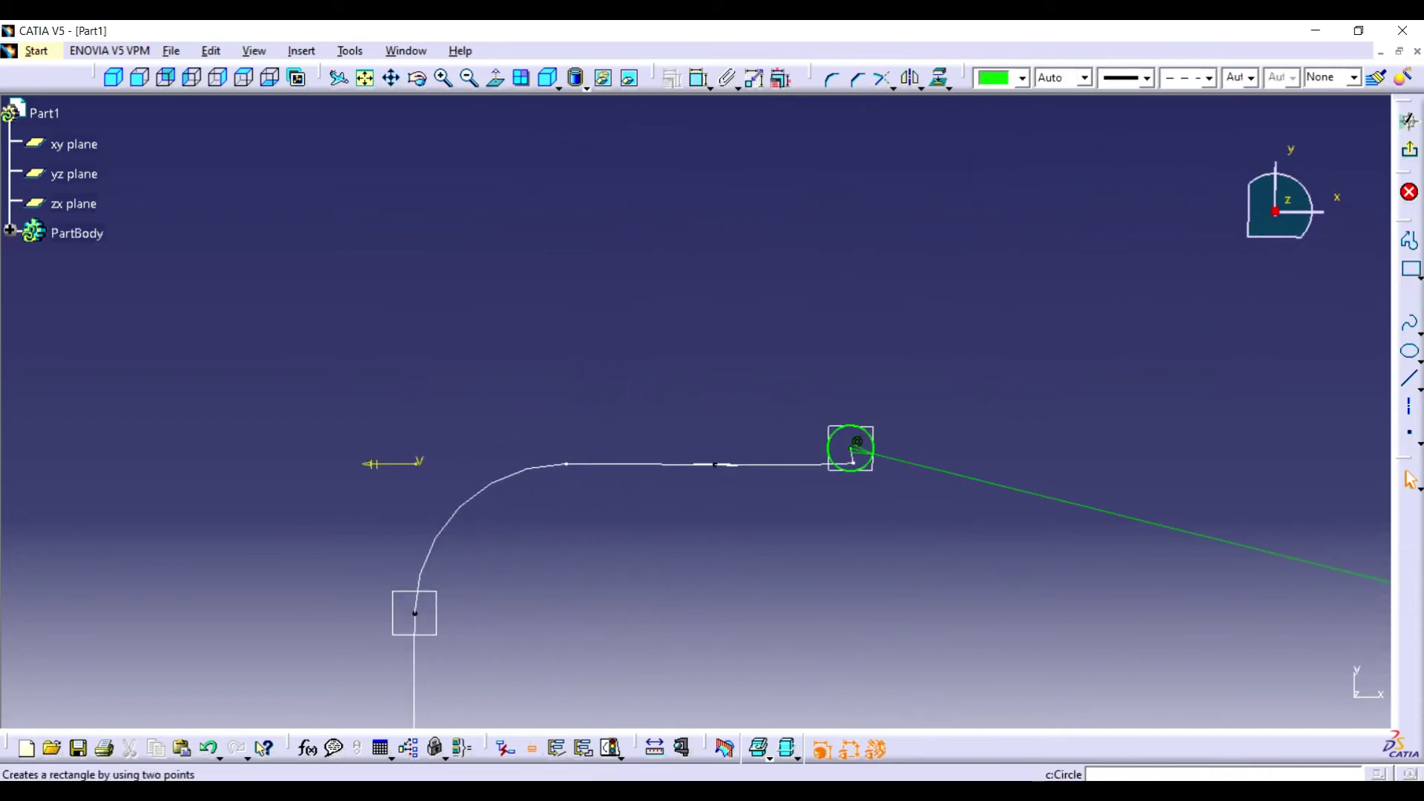
pyautogui.click(1409, 239)
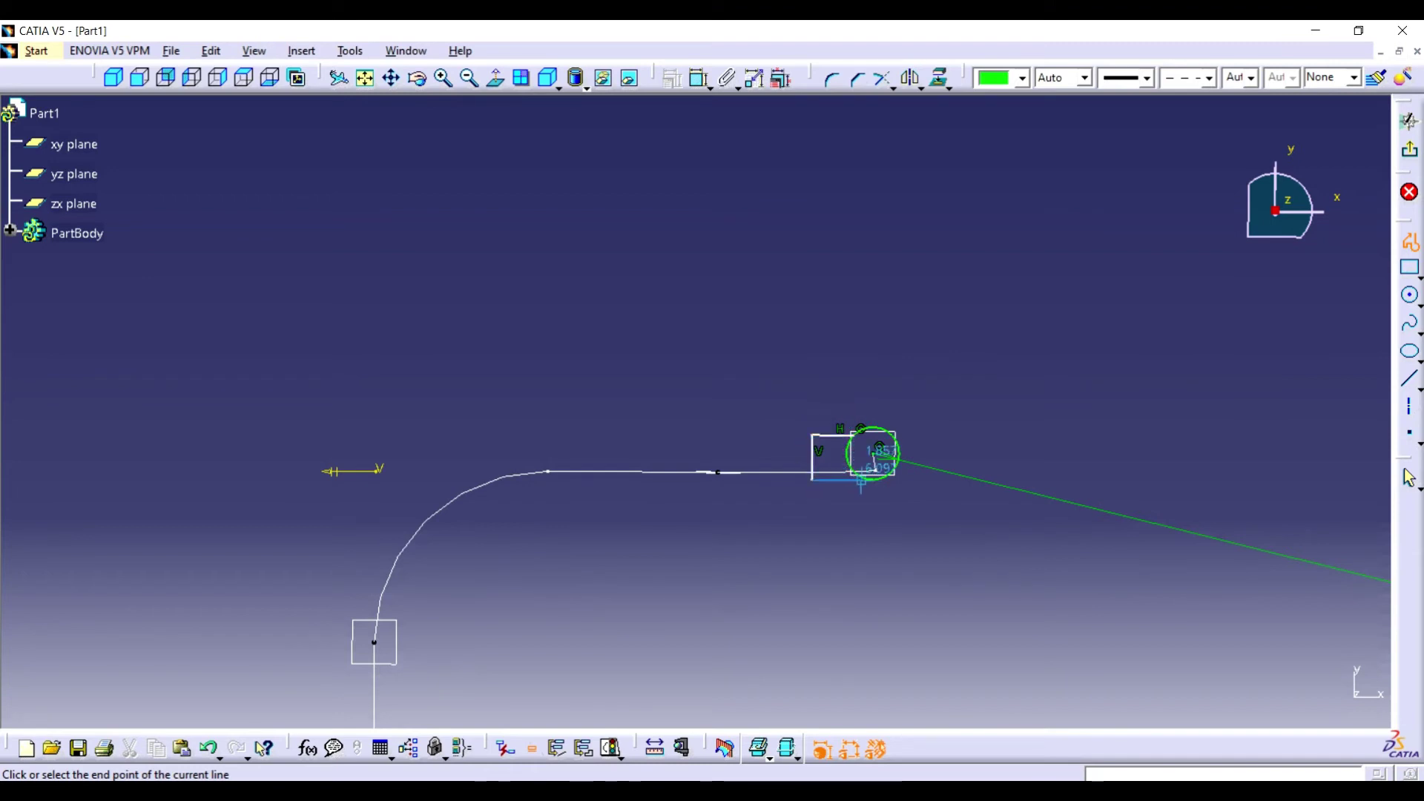
# Finish the small outline beside the circle and dimension its short line to 0.12
pyautogui.click(873, 454)
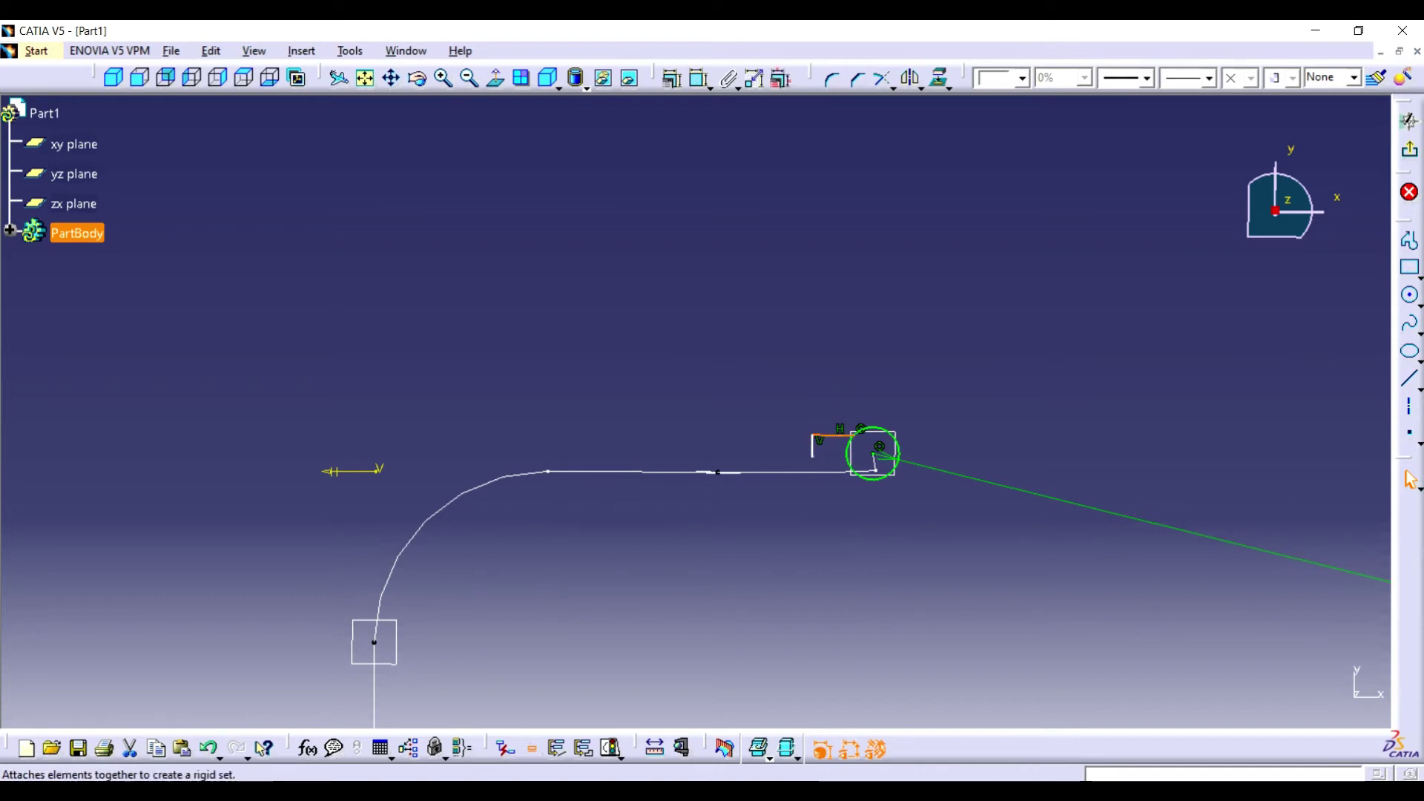
pyautogui.click(654, 747)
pyautogui.doubleClick(835, 260)
pyautogui.write('0.1')
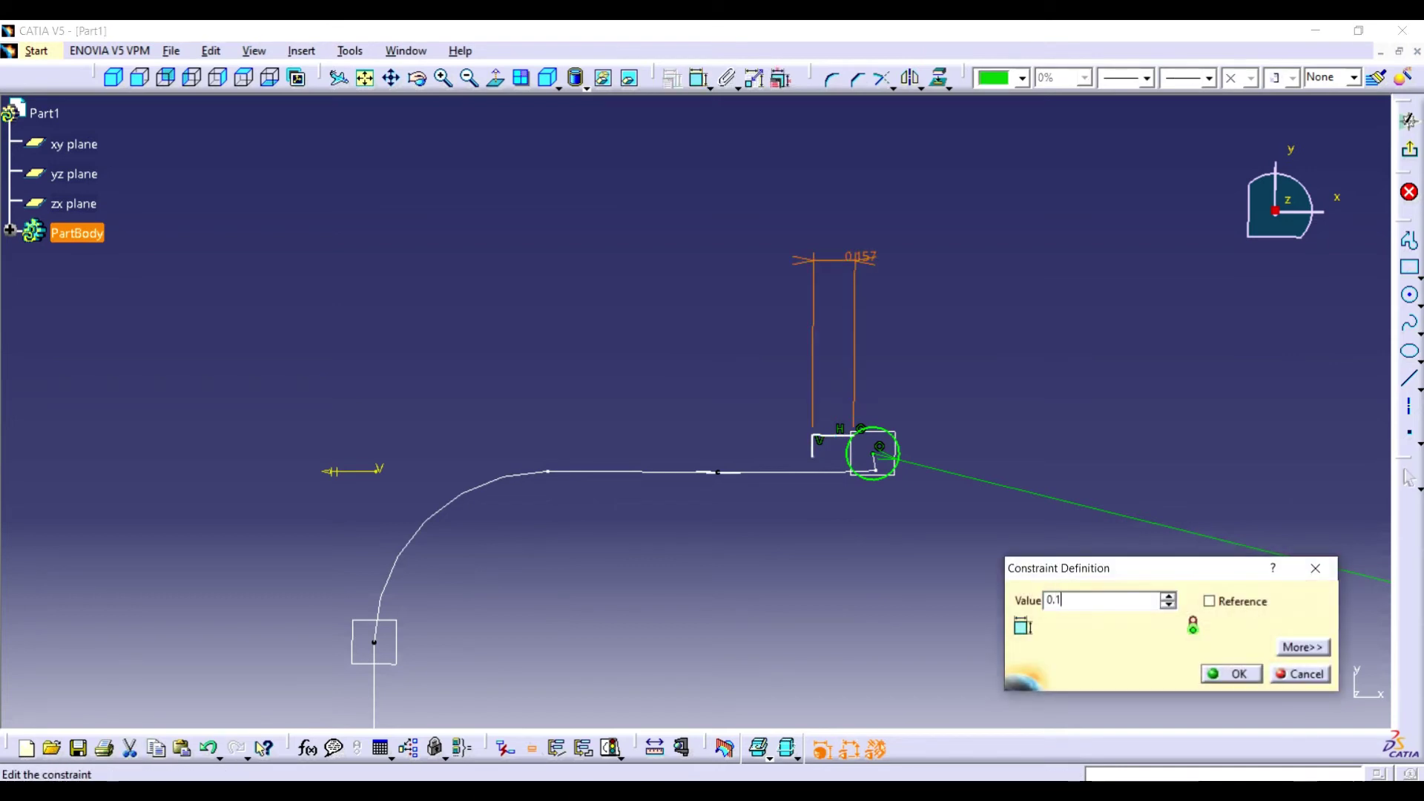
pyautogui.write('2')
pyautogui.press('Return')
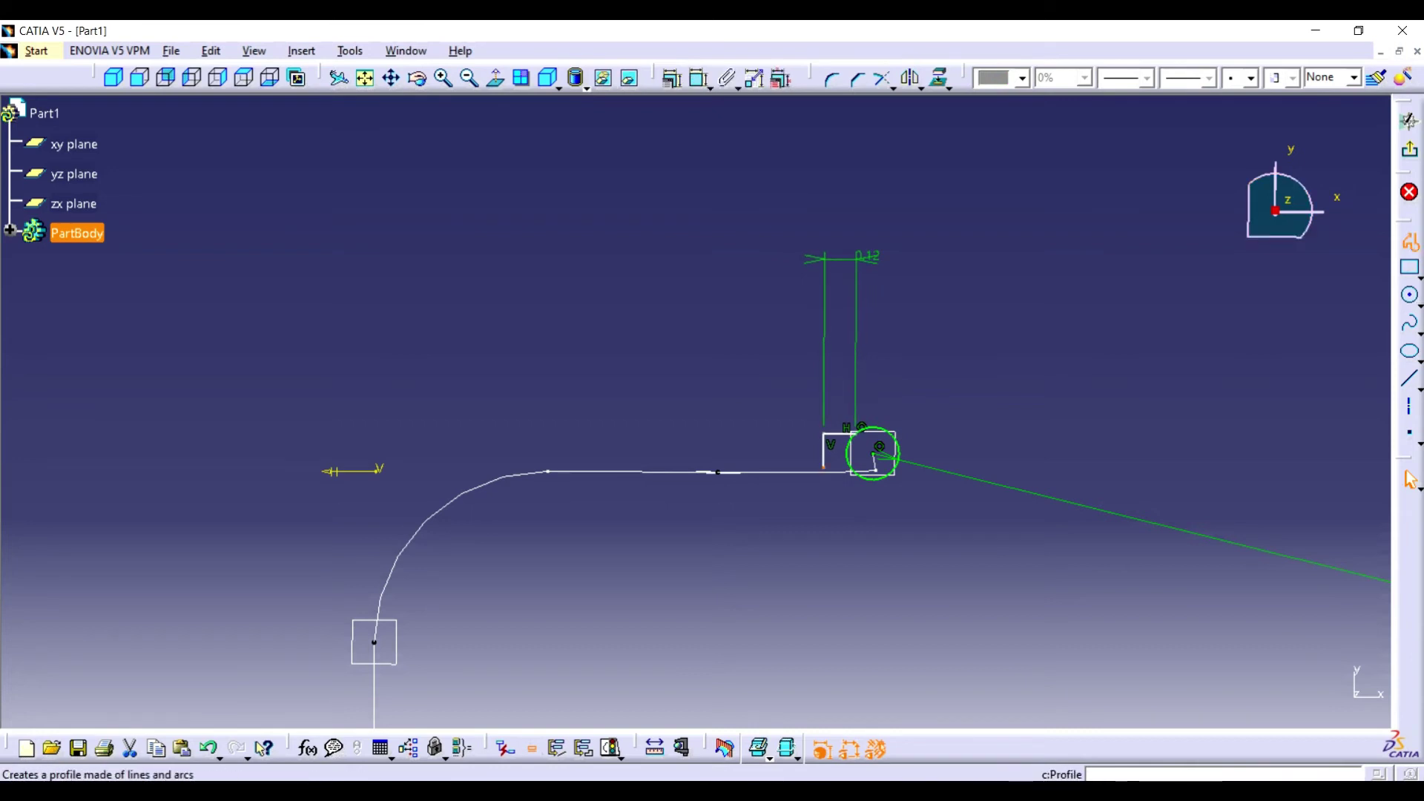
# Cancel the extra profile and exit the sketch back to the 3D part
pyautogui.click(1409, 241)
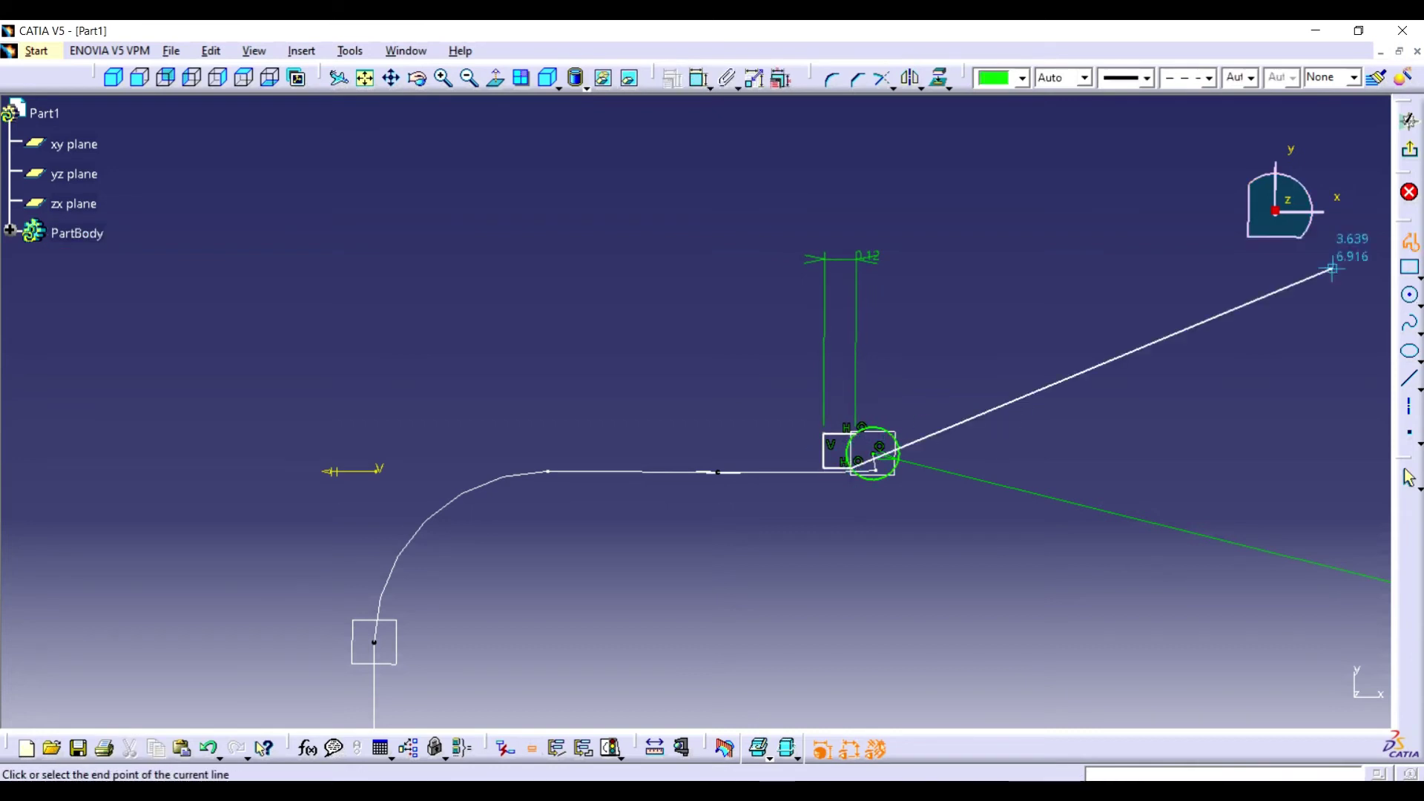
pyautogui.press('Escape')
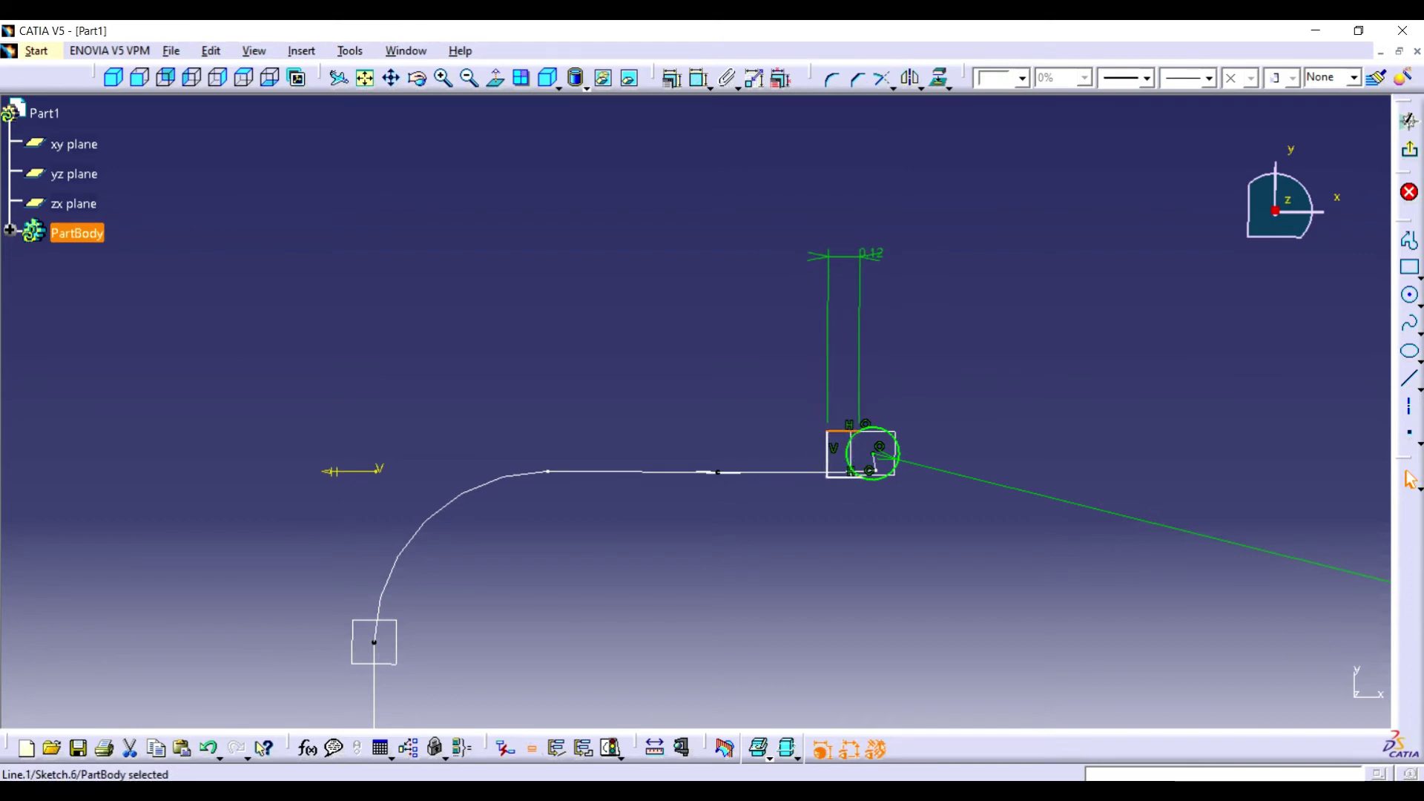
pyautogui.rightClick(875, 454)
pyautogui.press('Escape')
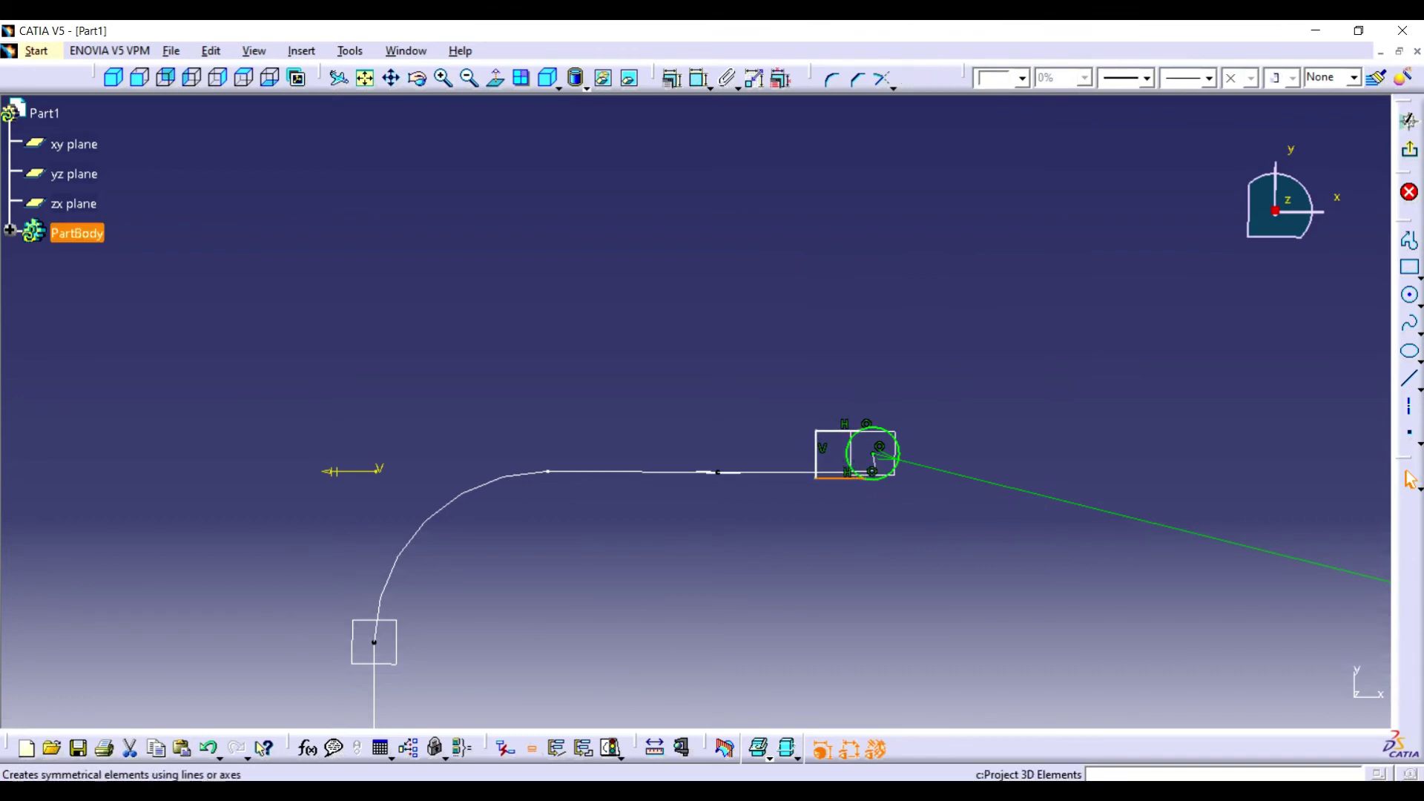
pyautogui.click(1409, 120)
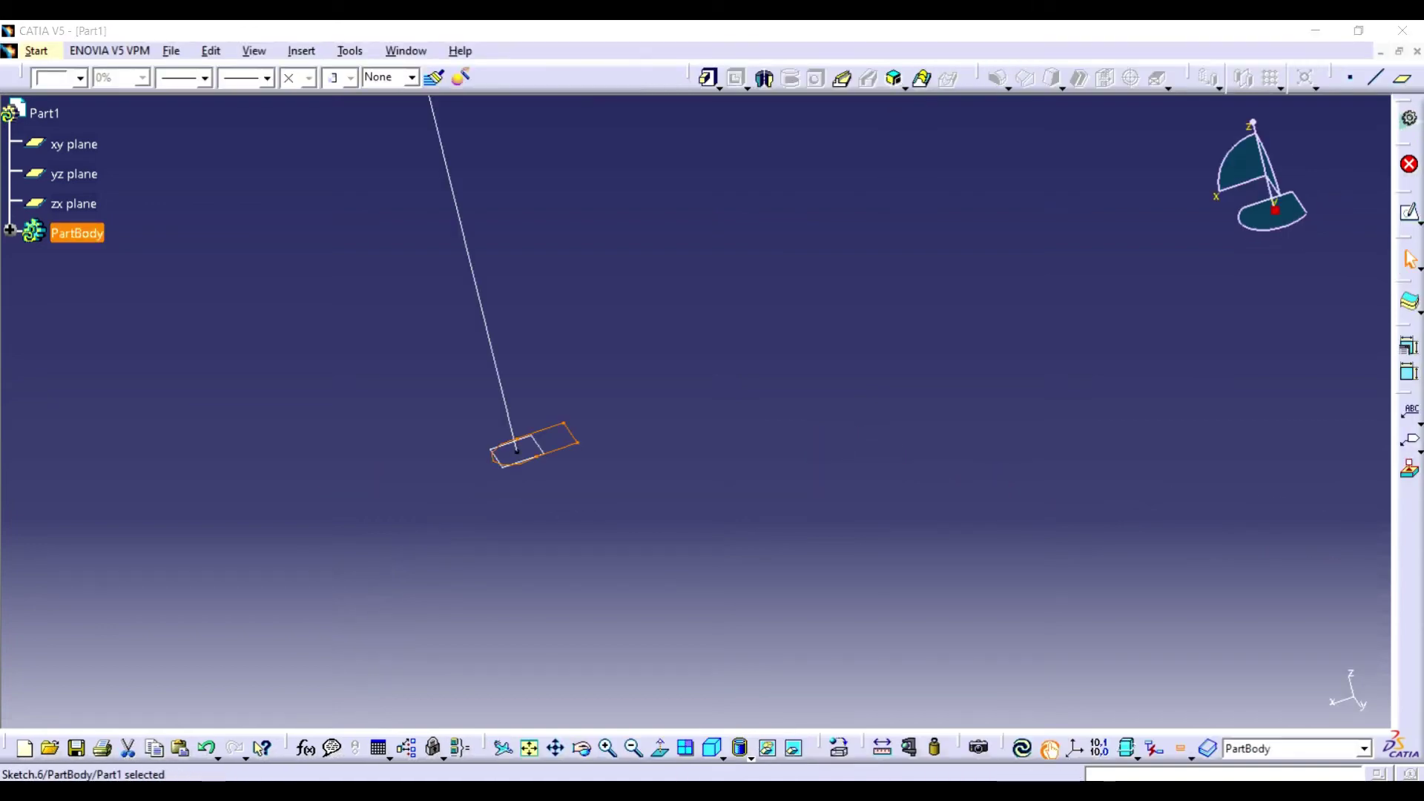
# Create Rib.1 sweeping Sketch.6 along the bent path Sketch.5
pyautogui.click(842, 78)
pyautogui.click(191, 534)
pyautogui.click(981, 442)
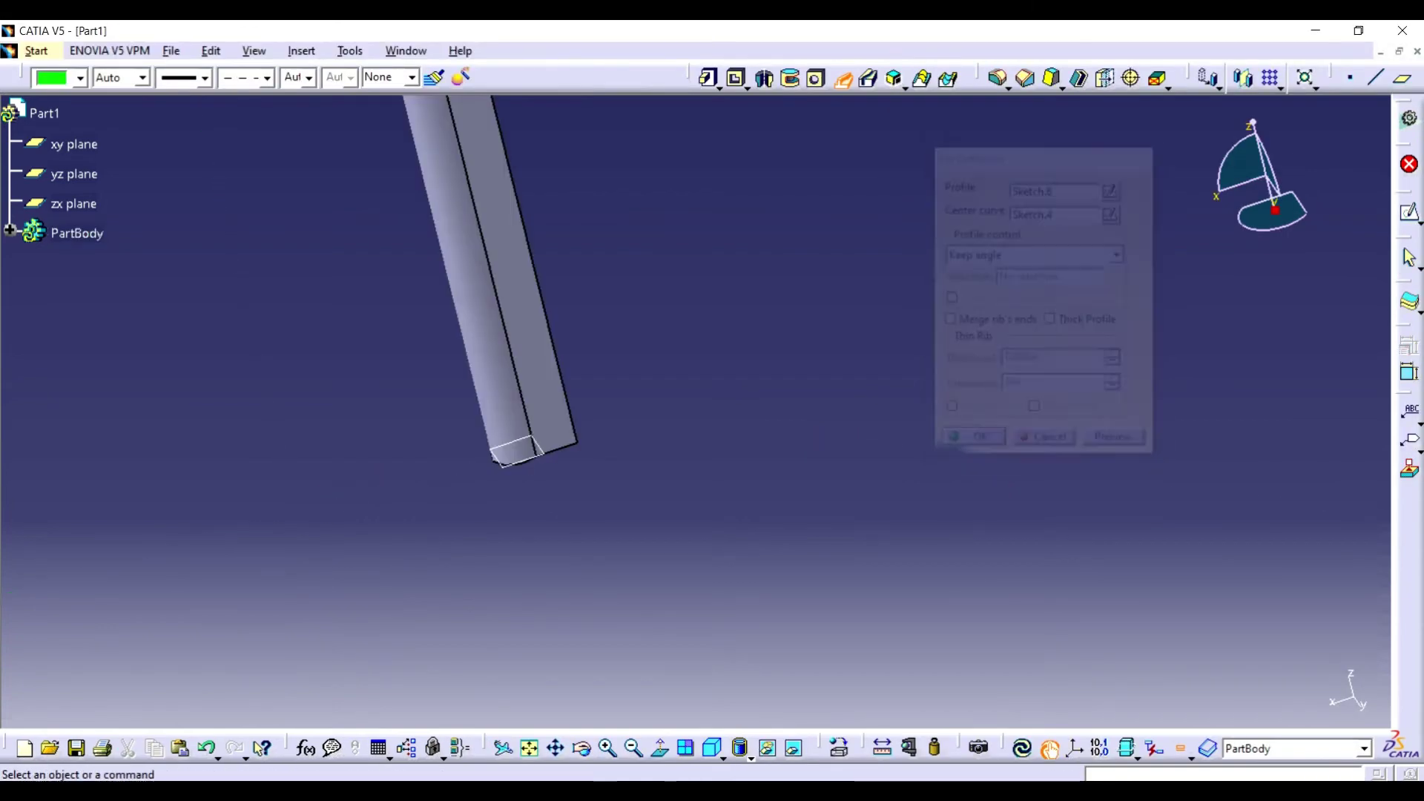
pyautogui.moveTo(692, 404); pyautogui.dragTo(1034, 663, button='middle')
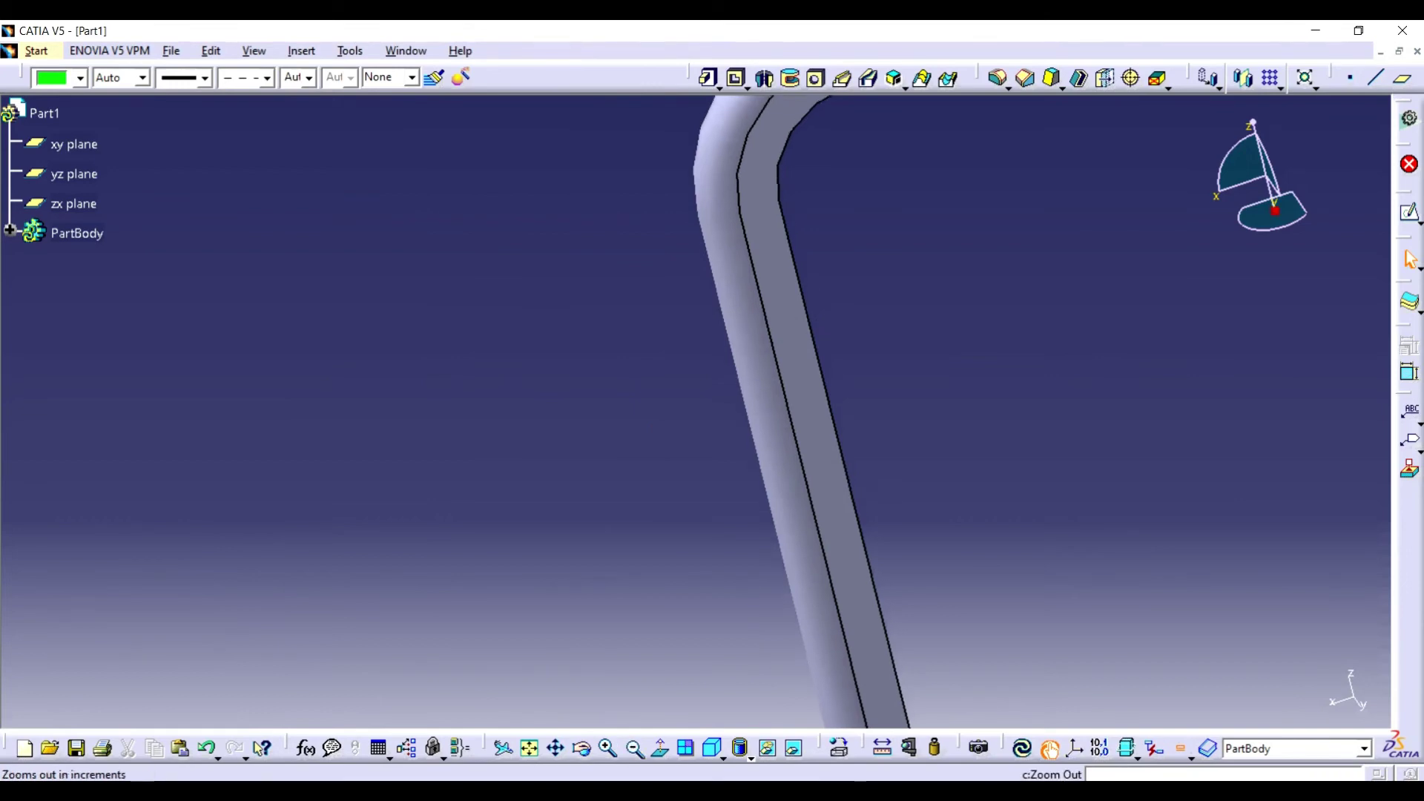
pyautogui.click(635, 748)
pyautogui.moveTo(725, 382); pyautogui.dragTo(820, 375, button='middle')
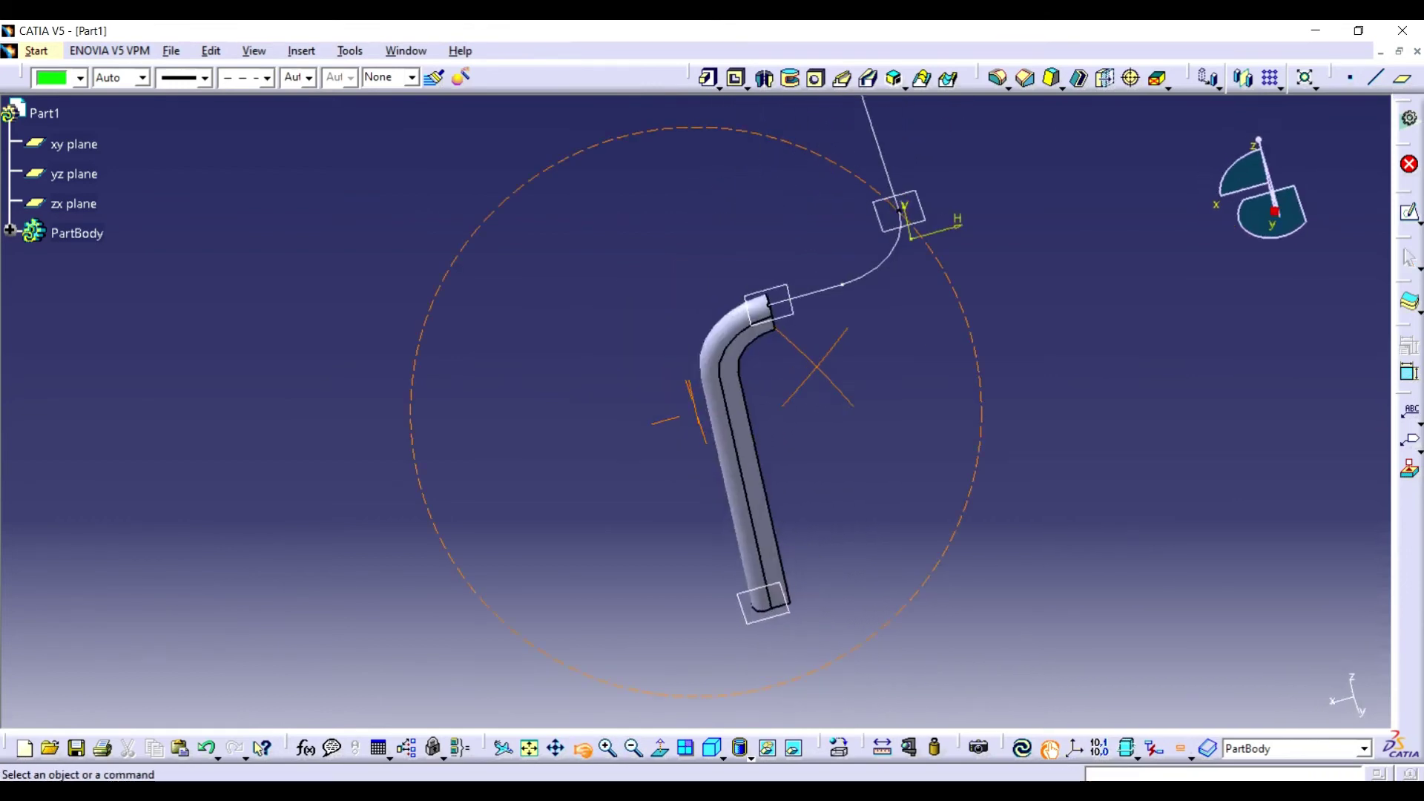
# Hide the extra sketch and reopen Rib.1's profile Sketch.6 for editing
pyautogui.rightClick(701, 407)
pyautogui.click(749, 455)
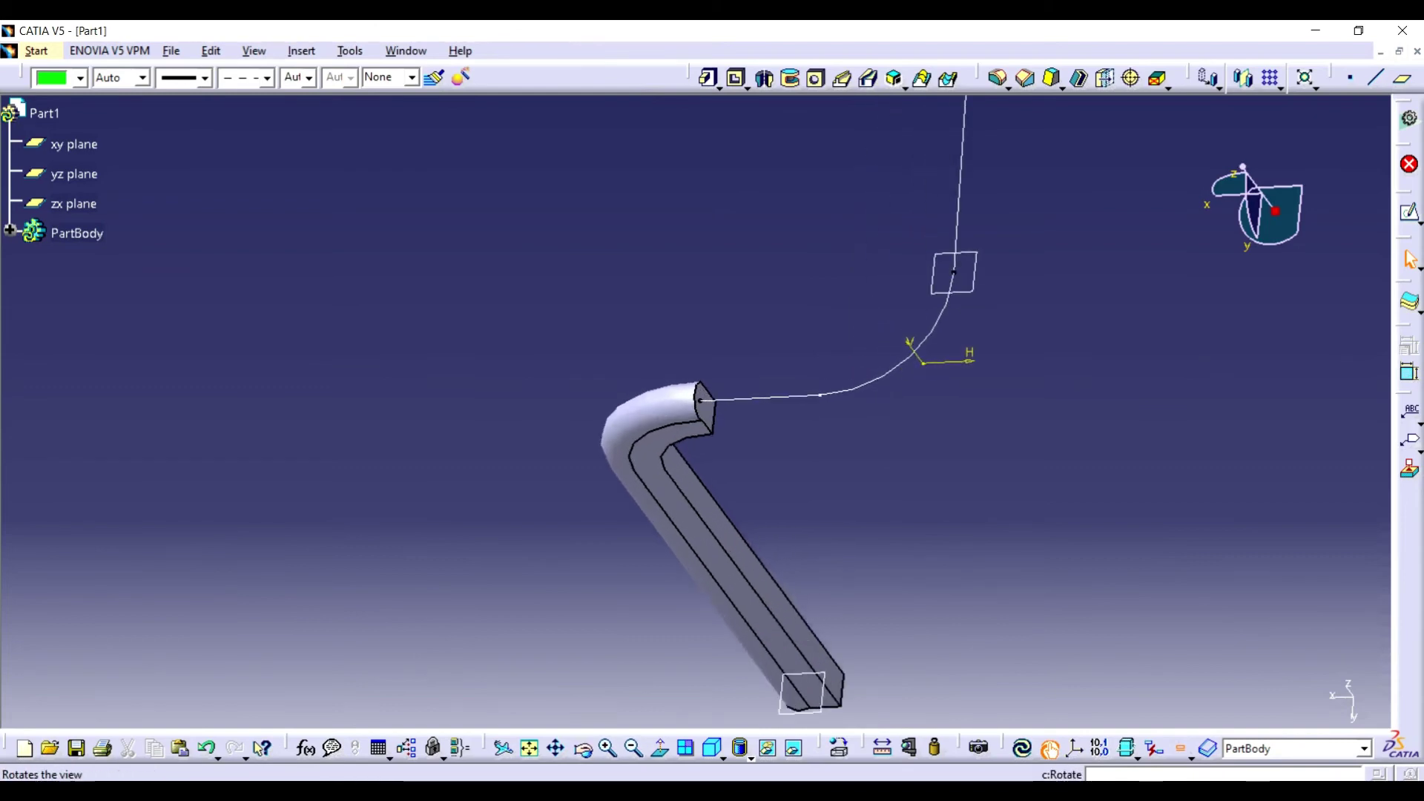
pyautogui.click(583, 747)
pyautogui.moveTo(667, 445); pyautogui.dragTo(564, 356)
pyautogui.moveTo(454, 504); pyautogui.dragTo(779, 471)
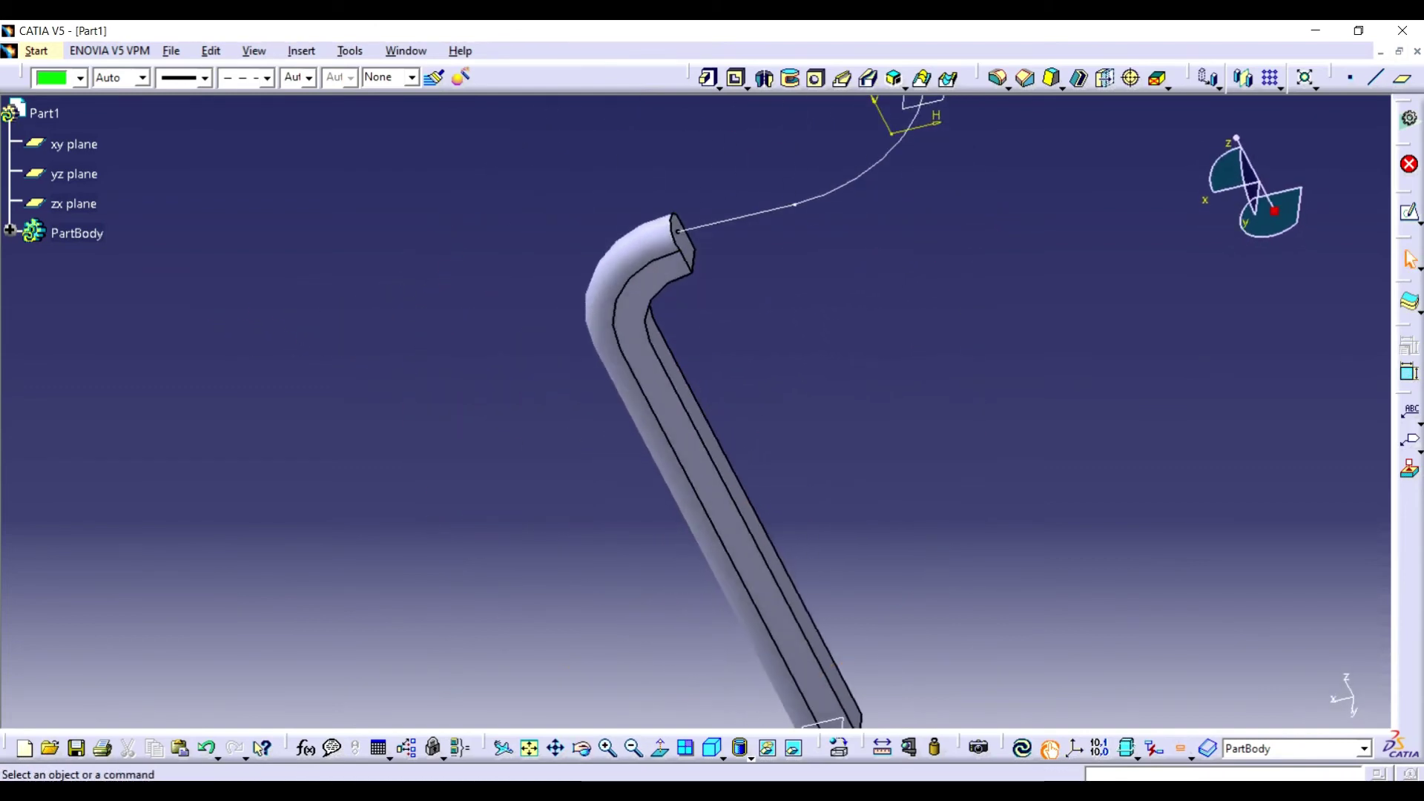
pyautogui.click(650, 341)
pyautogui.doubleClick(117, 501)
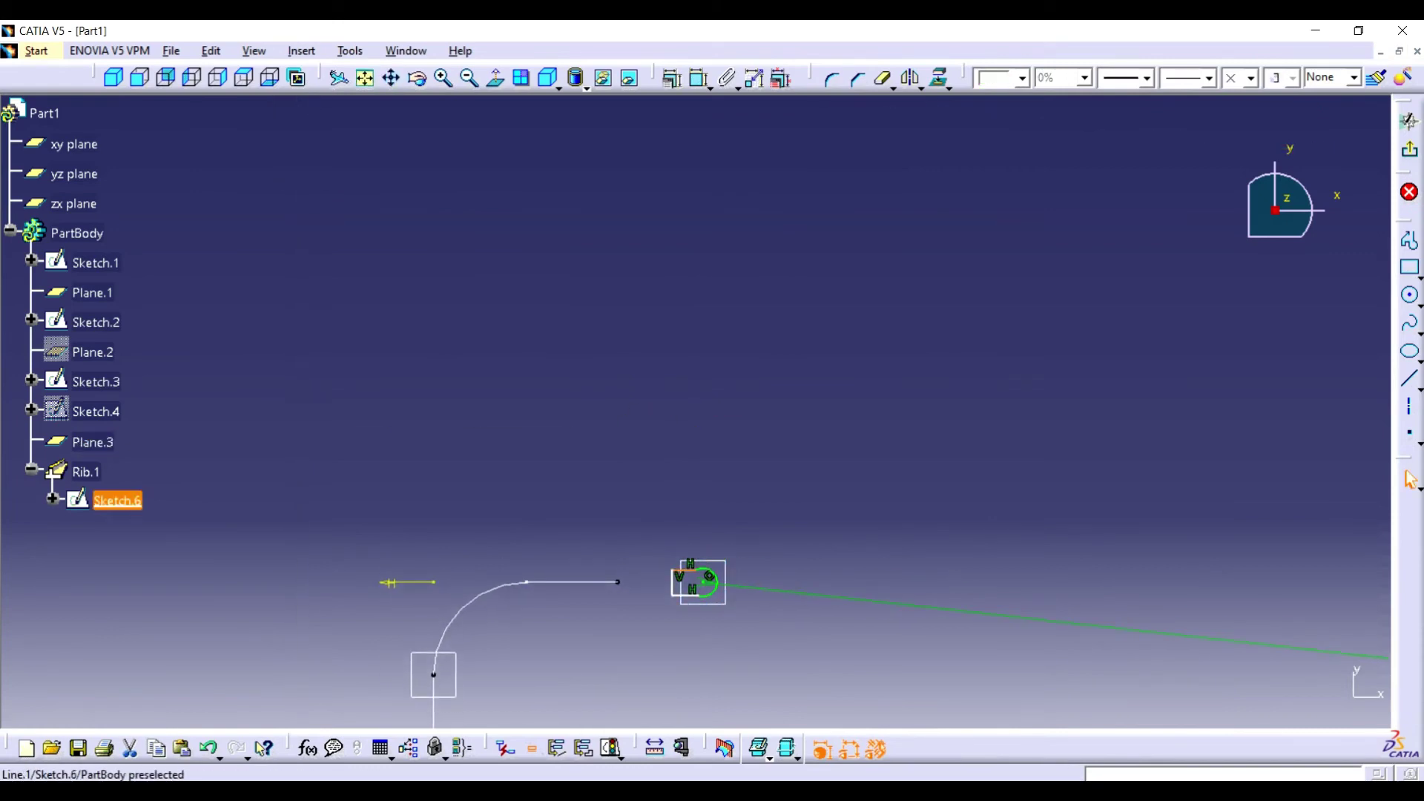
# Drag Sketch.6's top line to reshape Rib.1, then start Sketch.7 on the rod's end face
pyautogui.click(496, 78)
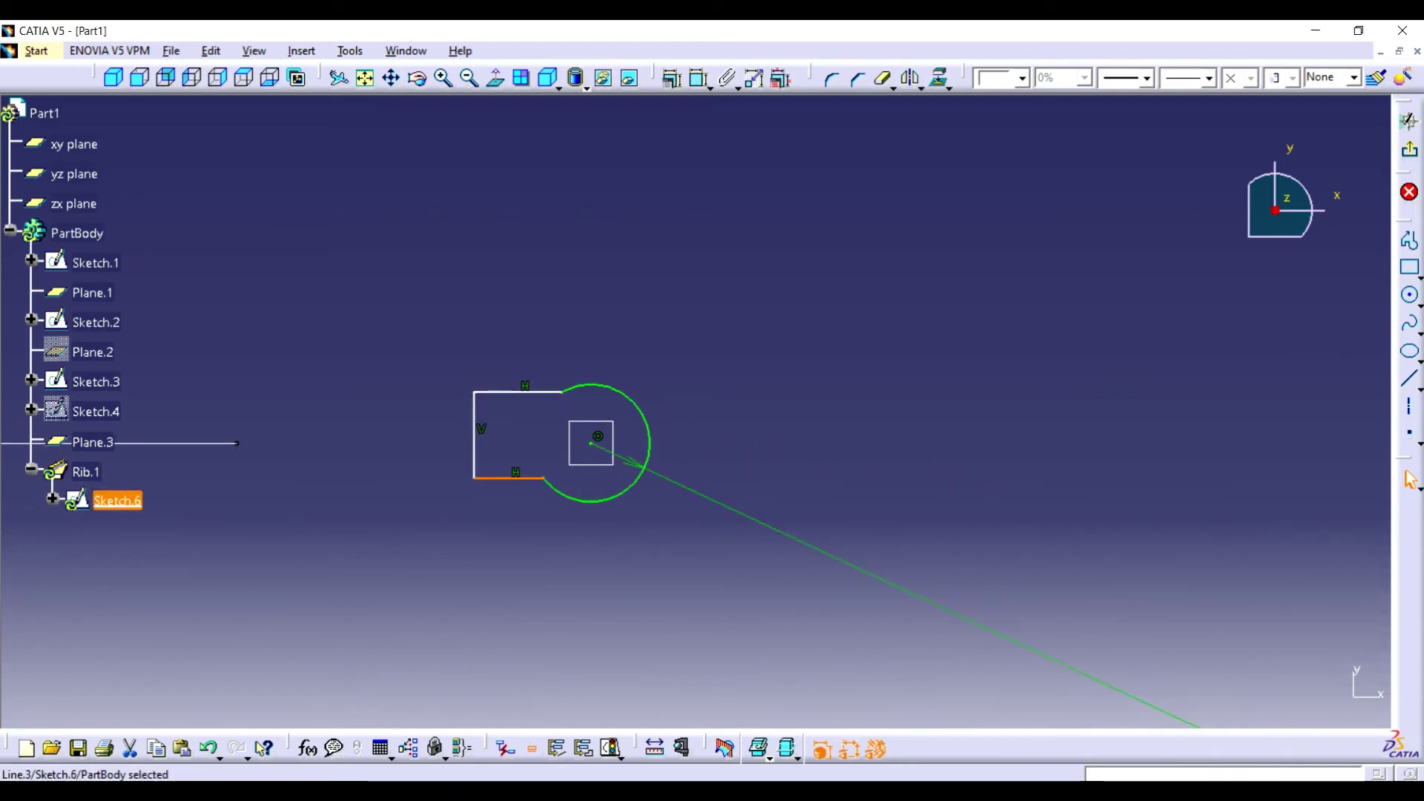
pyautogui.moveTo(519, 392); pyautogui.dragTo(513, 405)
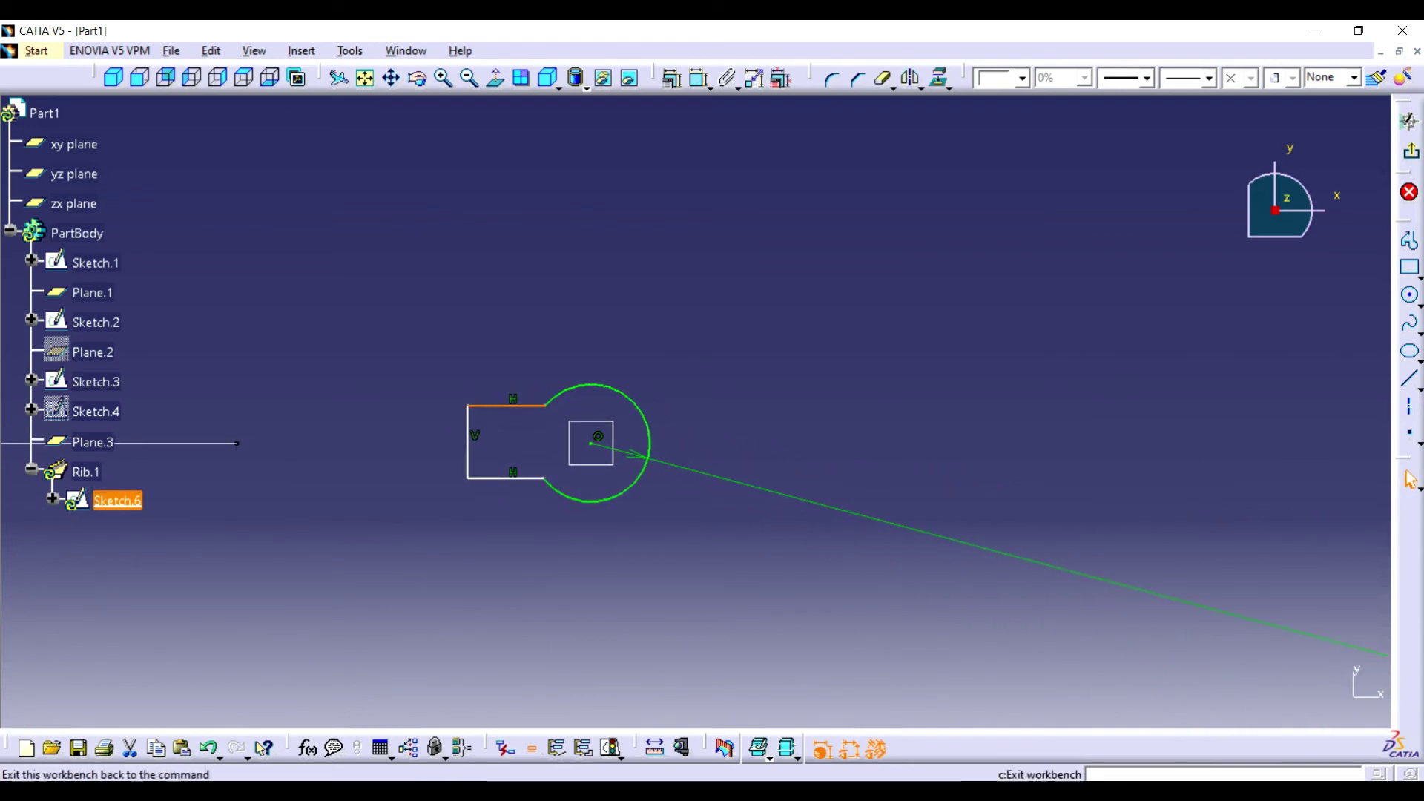
pyautogui.click(1411, 151)
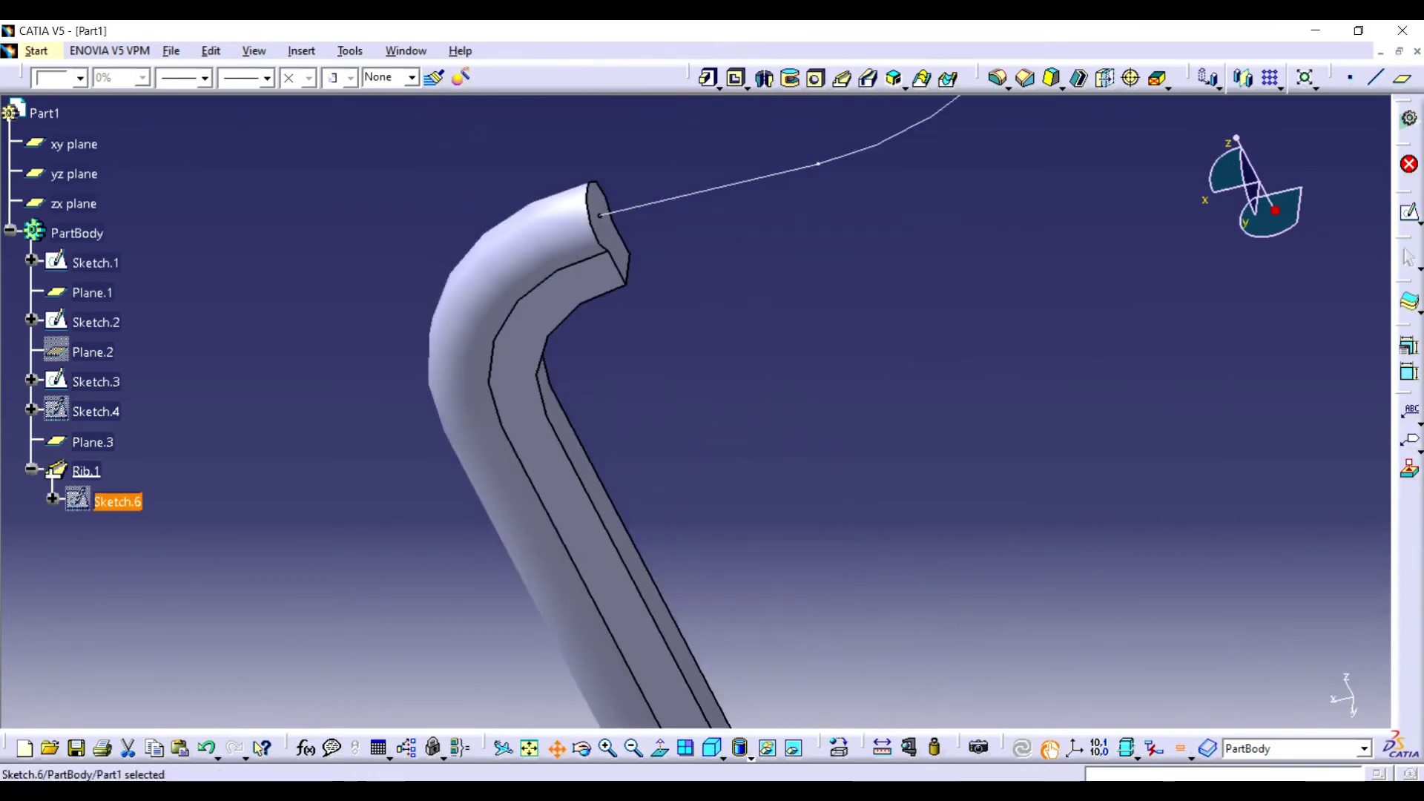
pyautogui.click(608, 230)
pyautogui.click(1409, 213)
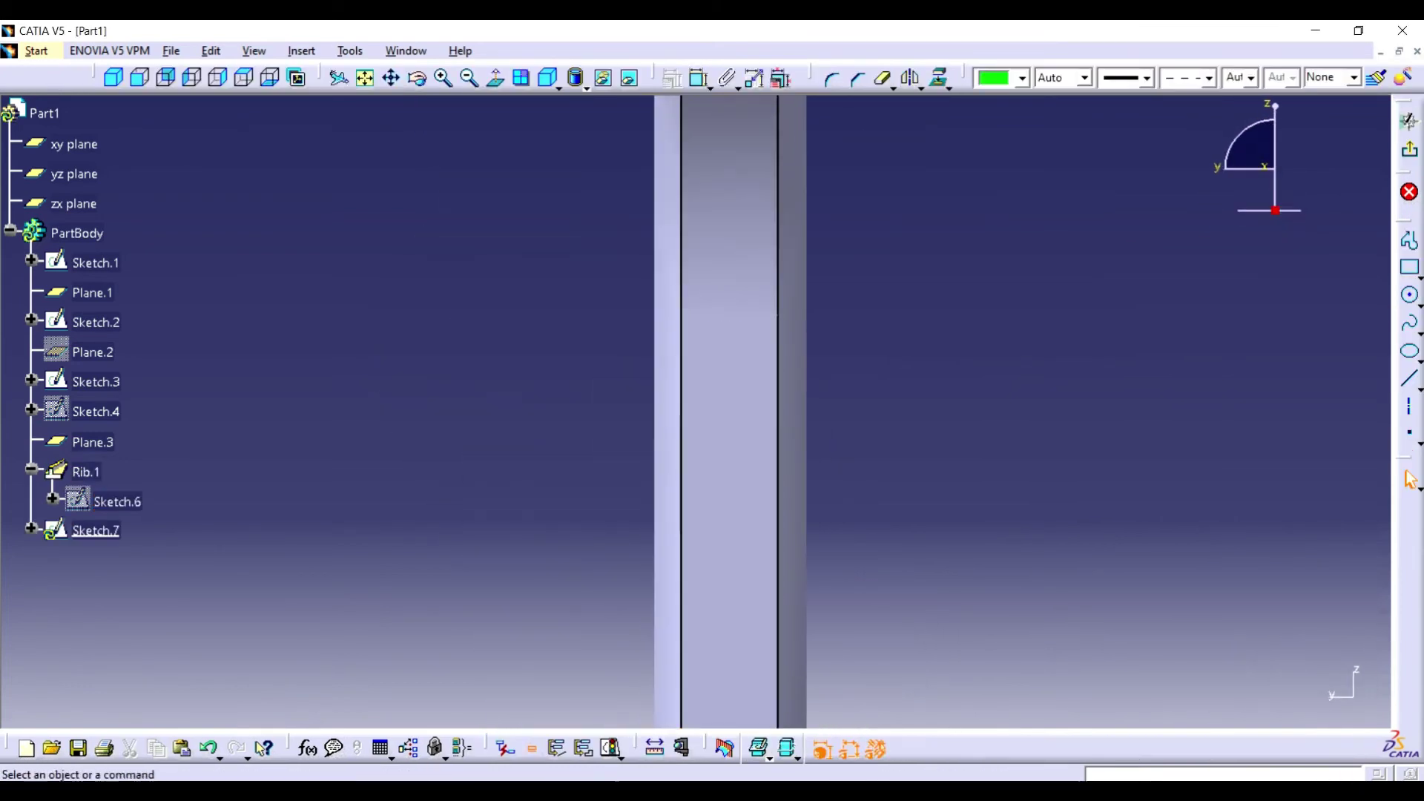
# Project the end face outline and sweep it as Rib.2 along Sketch.2
pyautogui.click(350, 51)
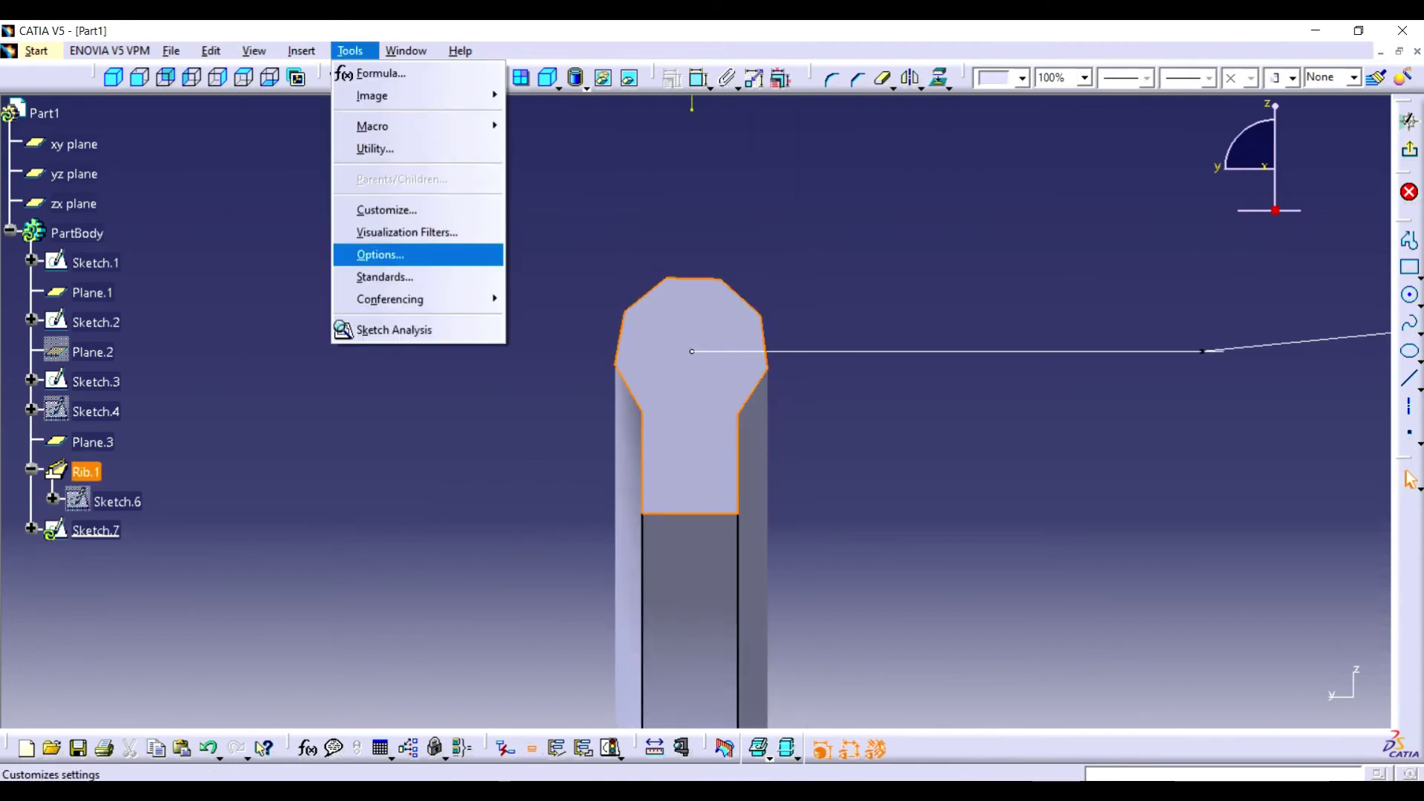
pyautogui.click(608, 226)
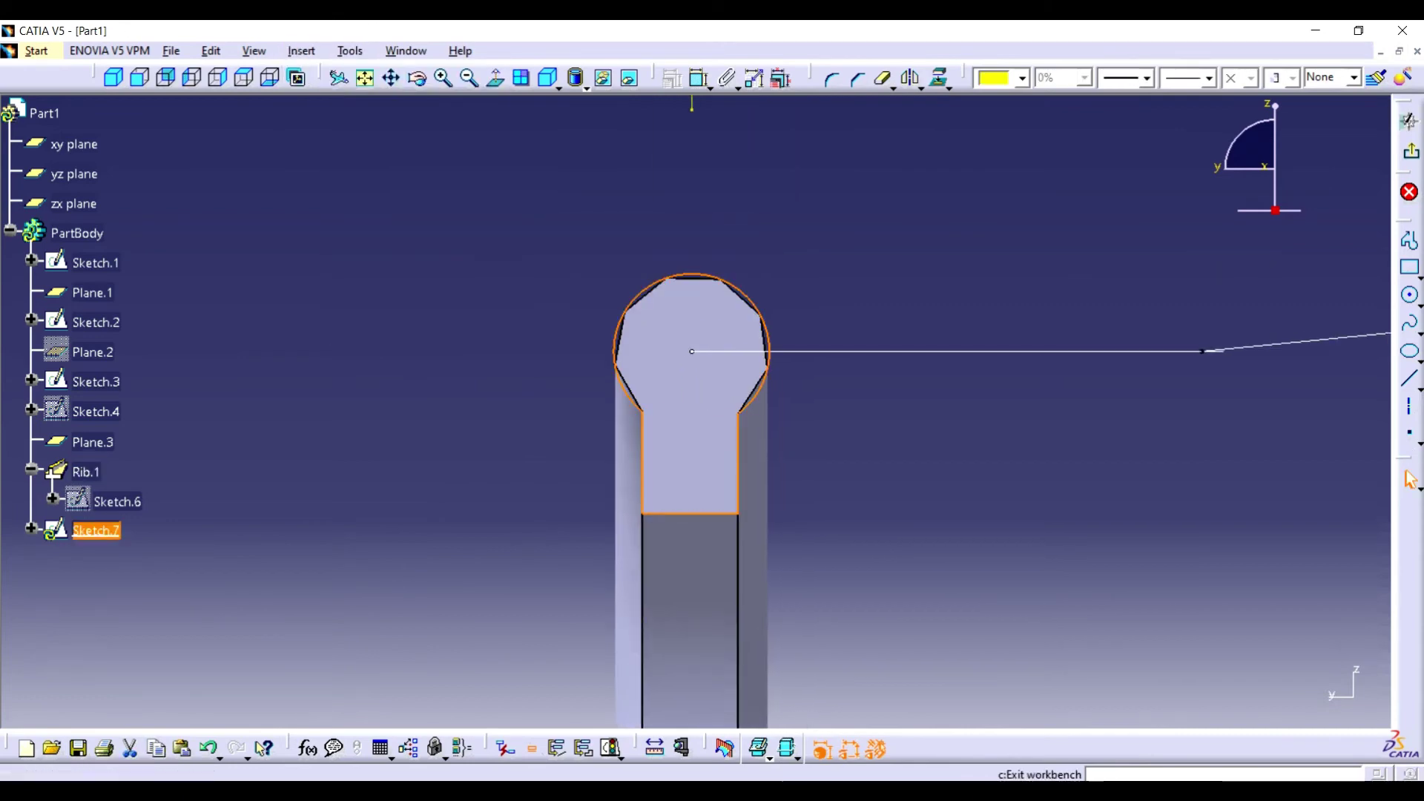
pyautogui.click(1409, 121)
pyautogui.click(738, 78)
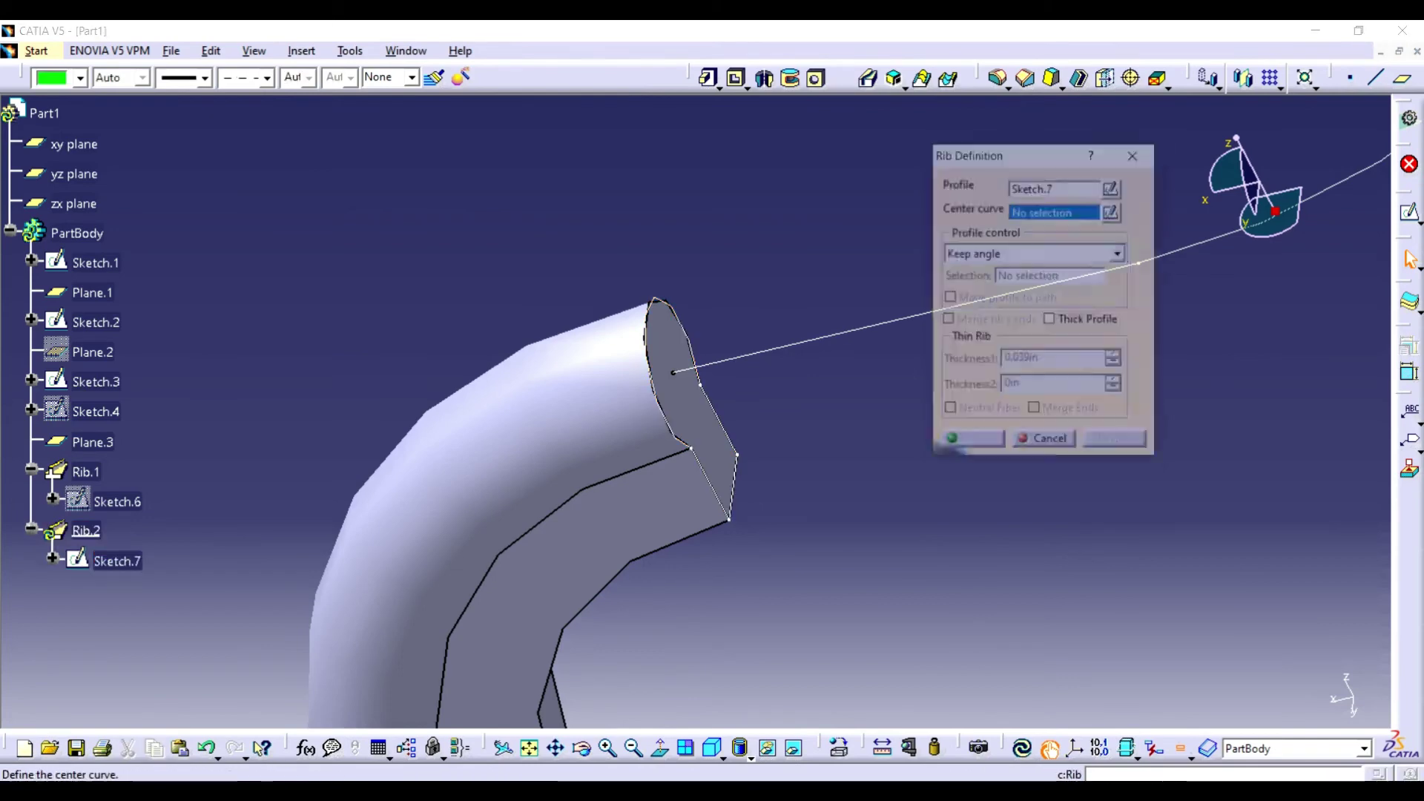
pyautogui.click(95, 322)
pyautogui.click(972, 438)
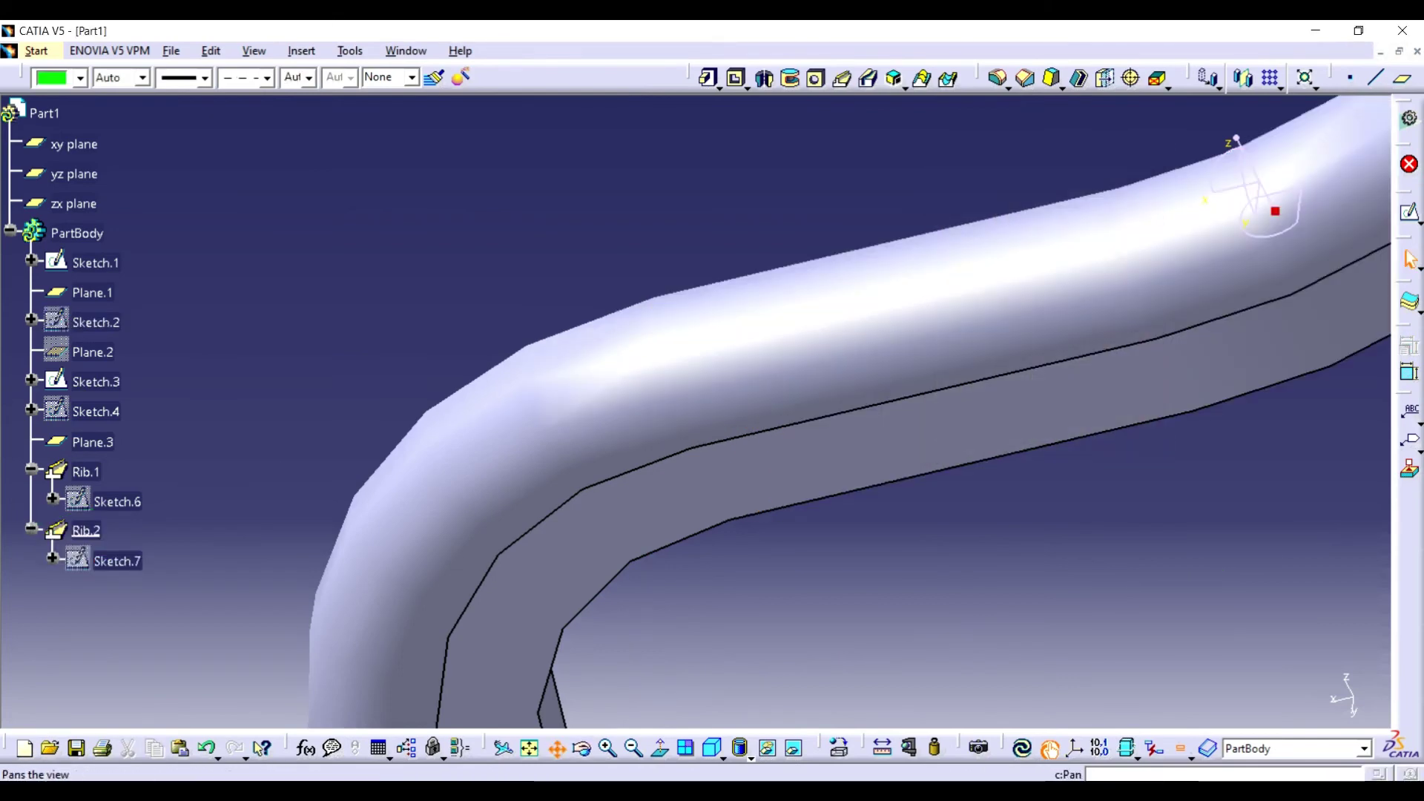
pyautogui.moveTo(693, 403)
pyautogui.mouseDown(button='middle')
pyautogui.moveTo(761, 547)
pyautogui.moveTo(717, 550)
pyautogui.mouseUp(button='middle')
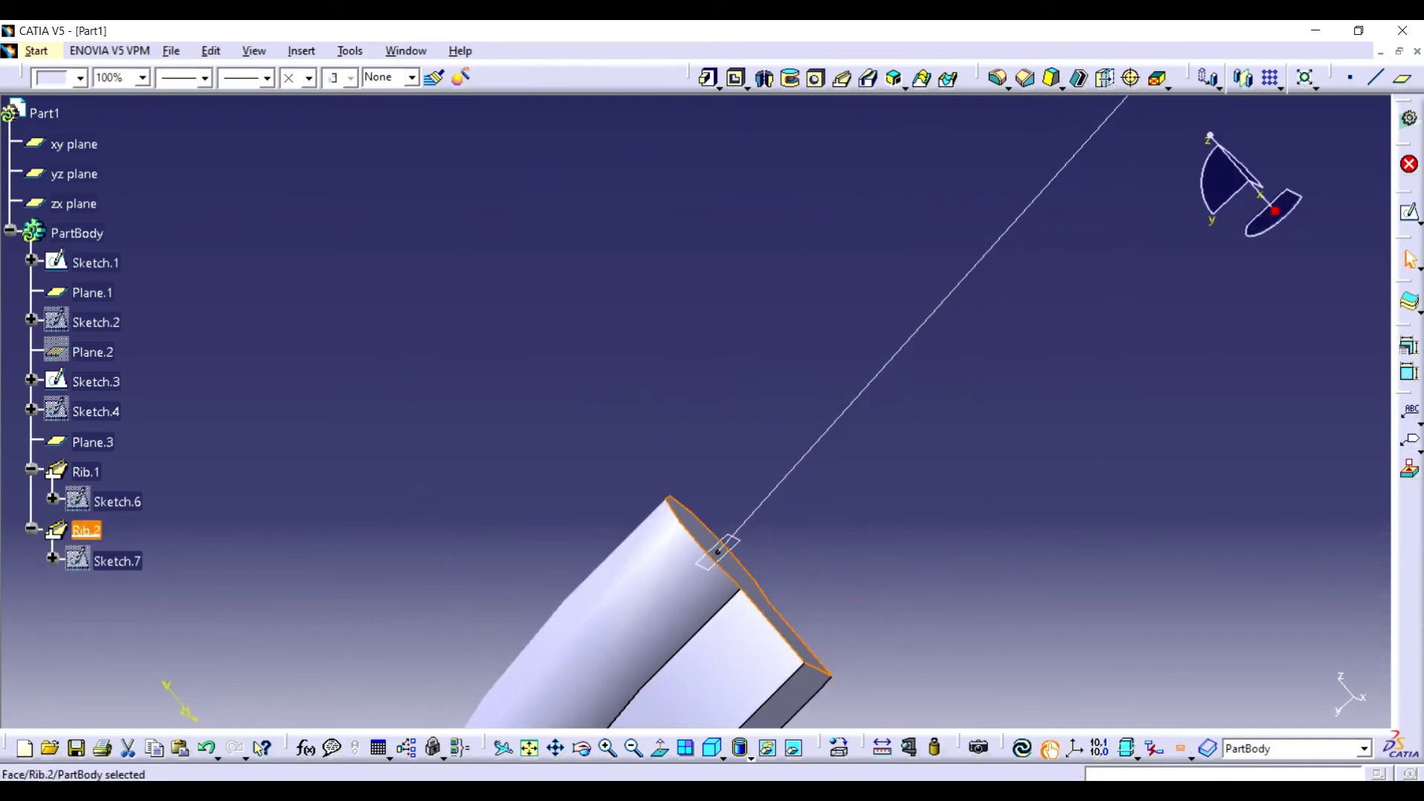
# Project Rib.2's end face into Sketch.8 and sweep it as Rib.3
pyautogui.click(1410, 213)
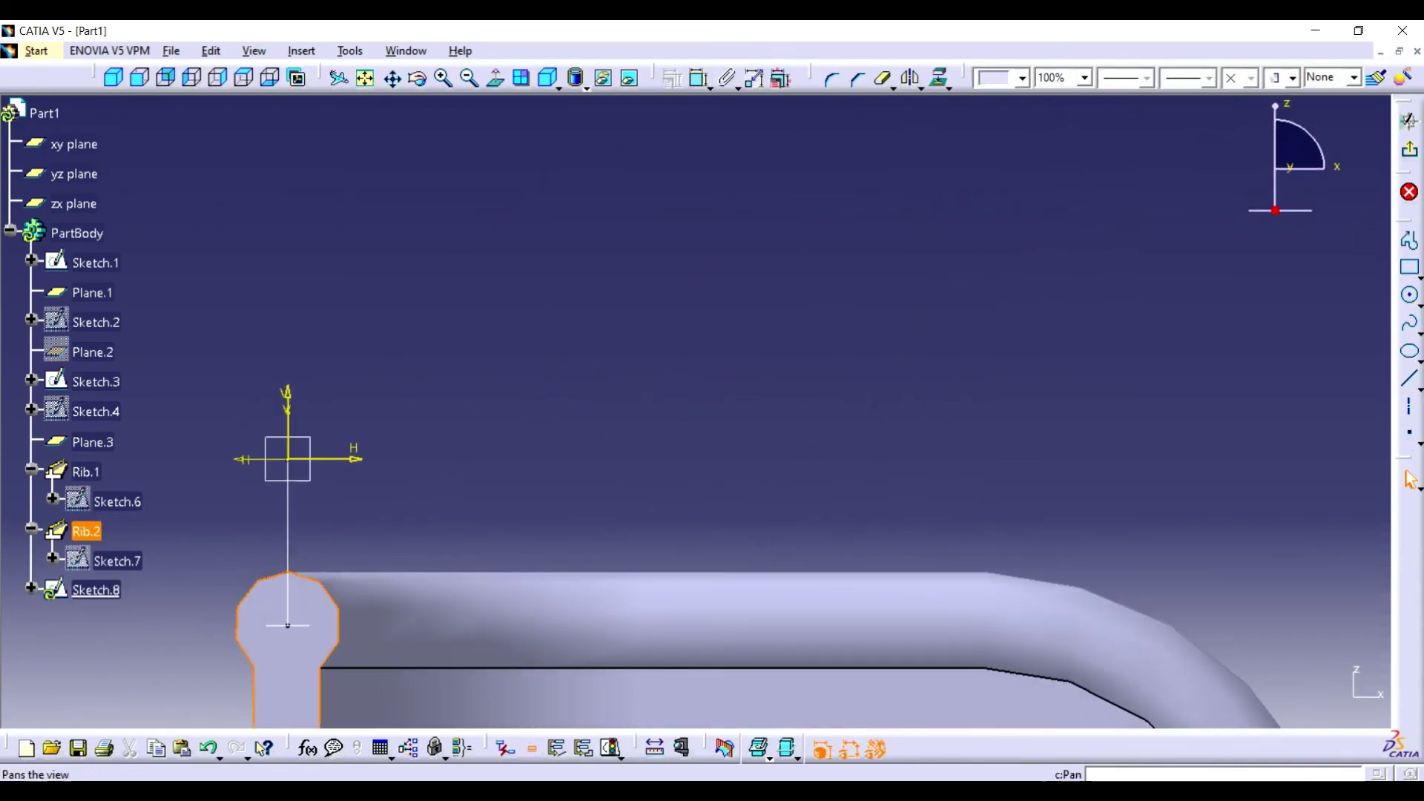
pyautogui.click(349, 50)
pyautogui.click(615, 227)
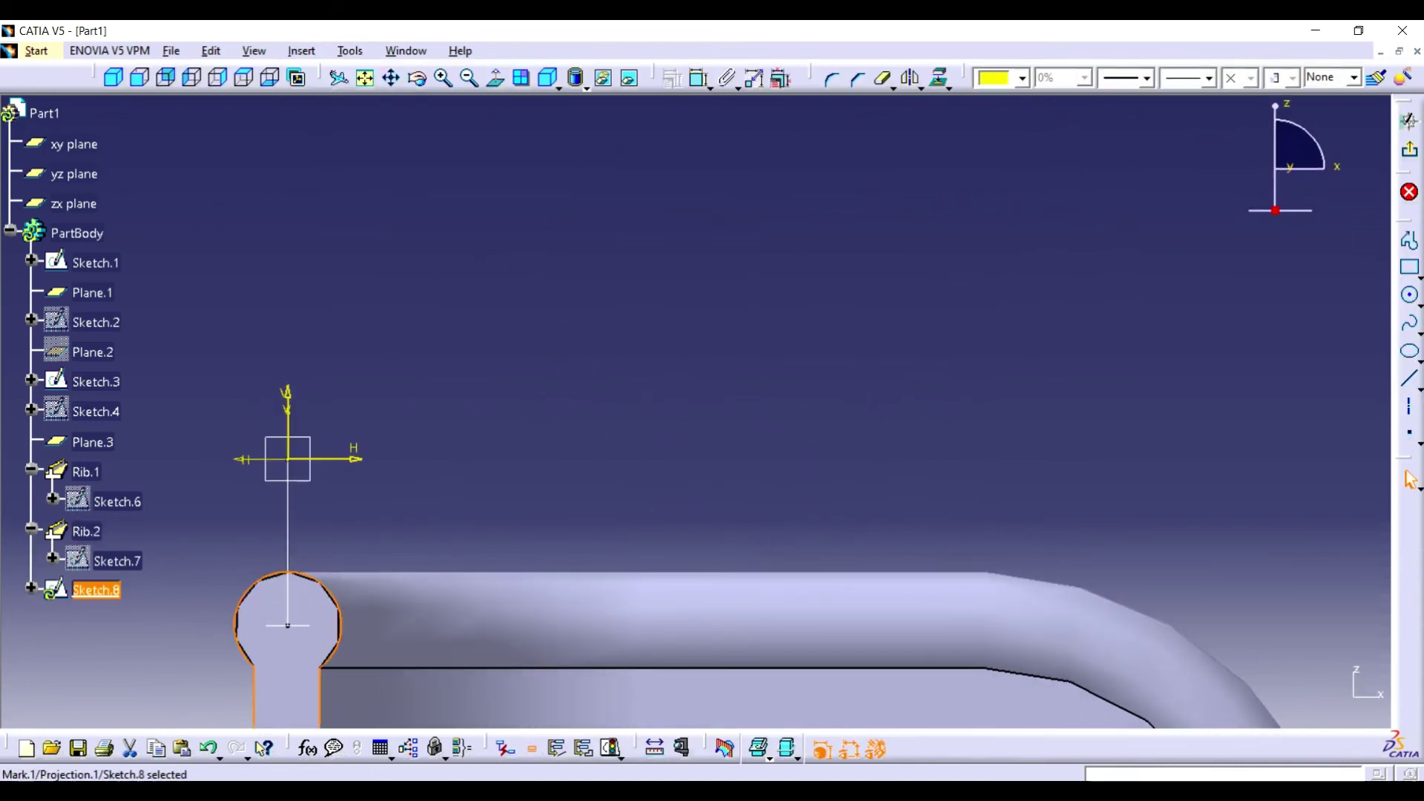
pyautogui.moveTo(652, 333); pyautogui.dragTo(593, 356, button='middle')
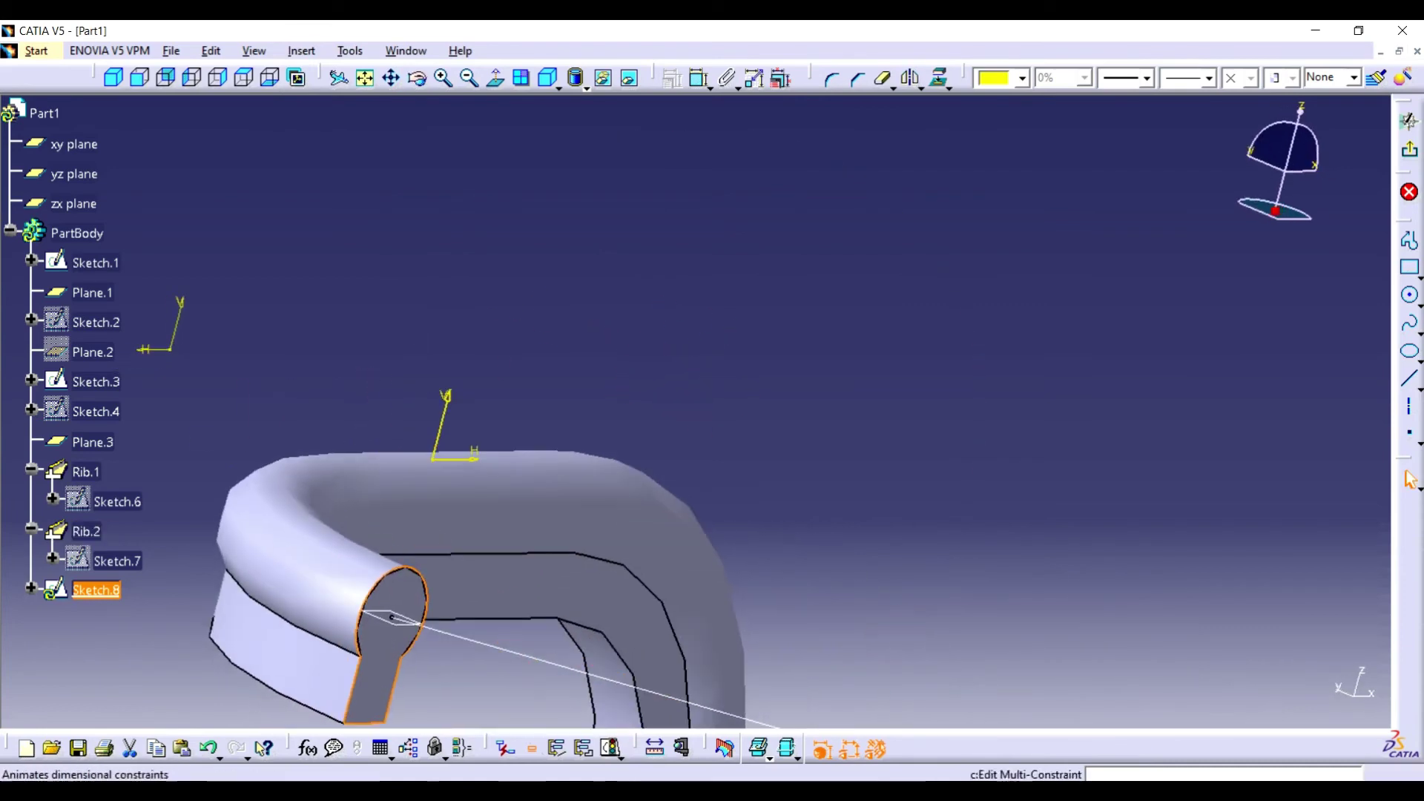
pyautogui.click(1410, 121)
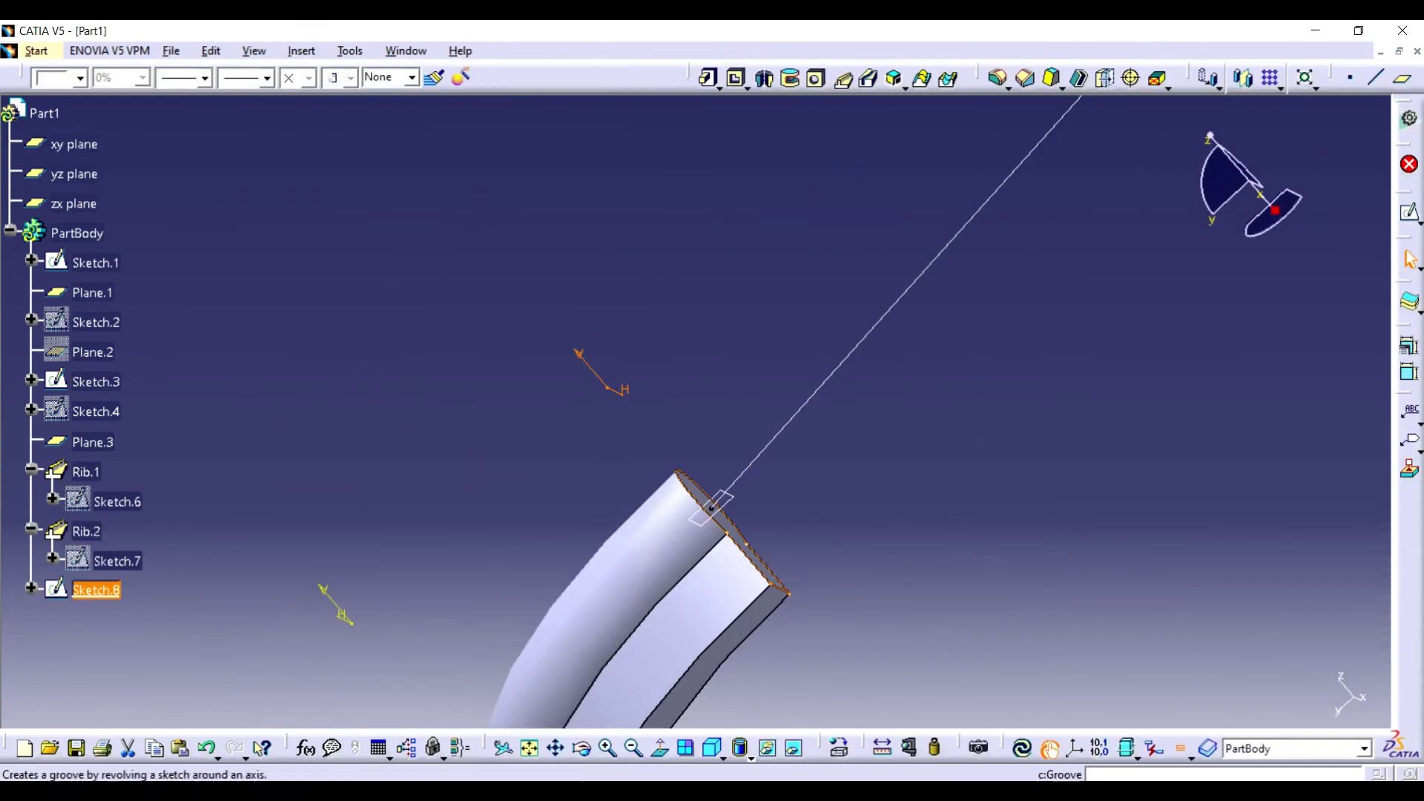
pyautogui.click(844, 78)
pyautogui.click(890, 308)
pyautogui.click(968, 443)
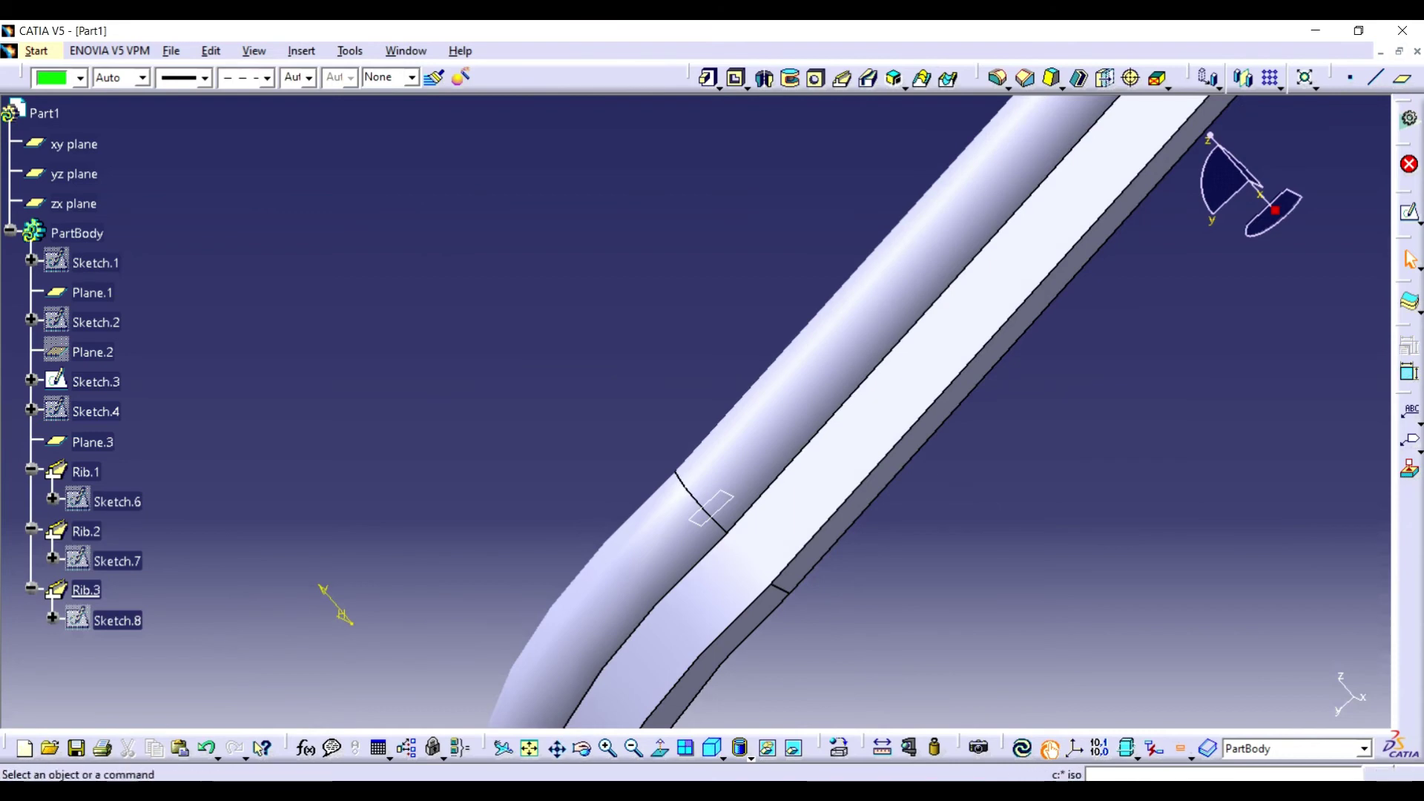
pyautogui.click(528, 748)
pyautogui.moveTo(697, 519); pyautogui.dragTo(742, 445, button='middle')
# Mirror Rib.1, Rib.2 and Rib.3 across the zx plane as Mirror.1
pyautogui.click(86, 472)
pyautogui.keyDown('ctrl'); pyautogui.click(86, 531); pyautogui.keyUp('ctrl')
pyautogui.keyDown('ctrl'); pyautogui.click(86, 590); pyautogui.keyUp('ctrl')
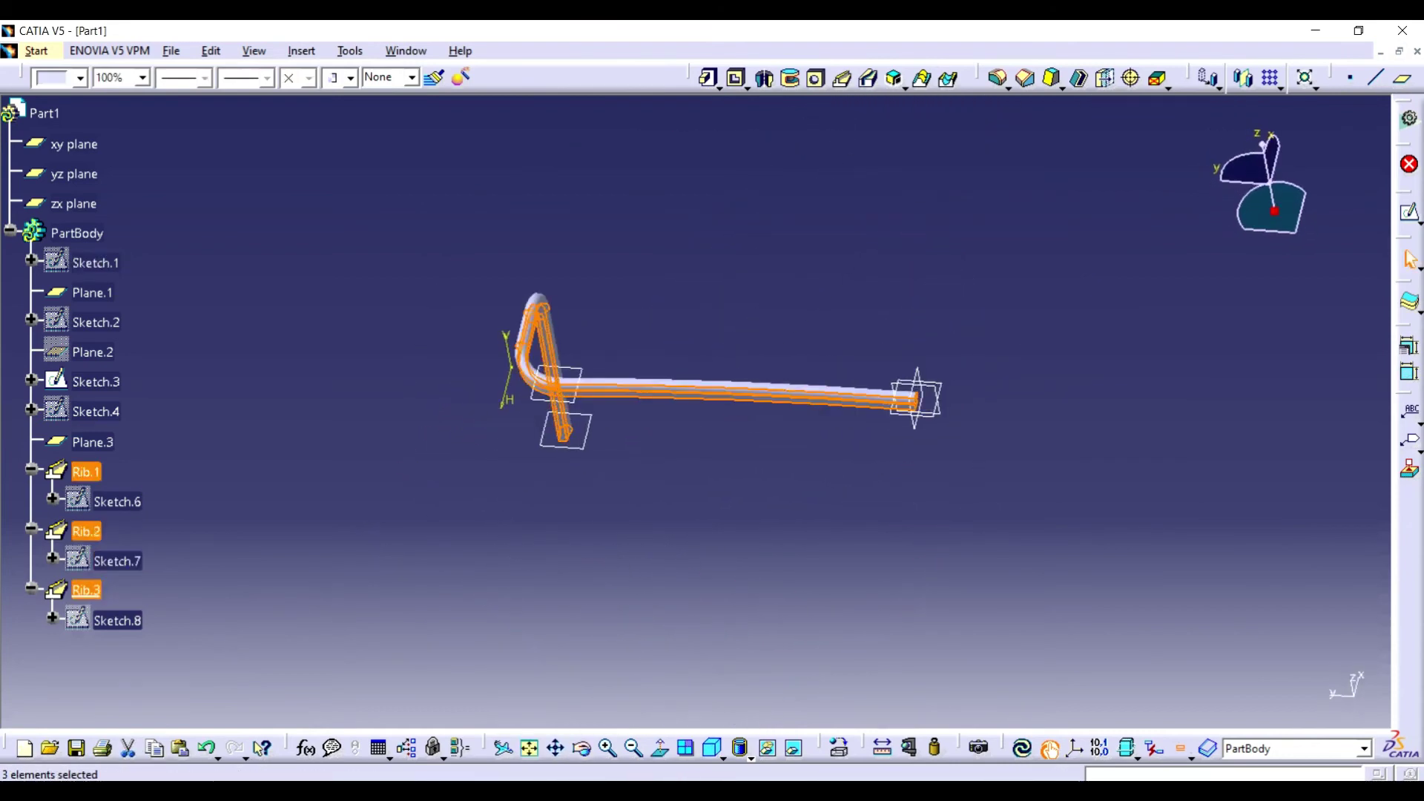
pyautogui.click(1245, 78)
pyautogui.click(74, 203)
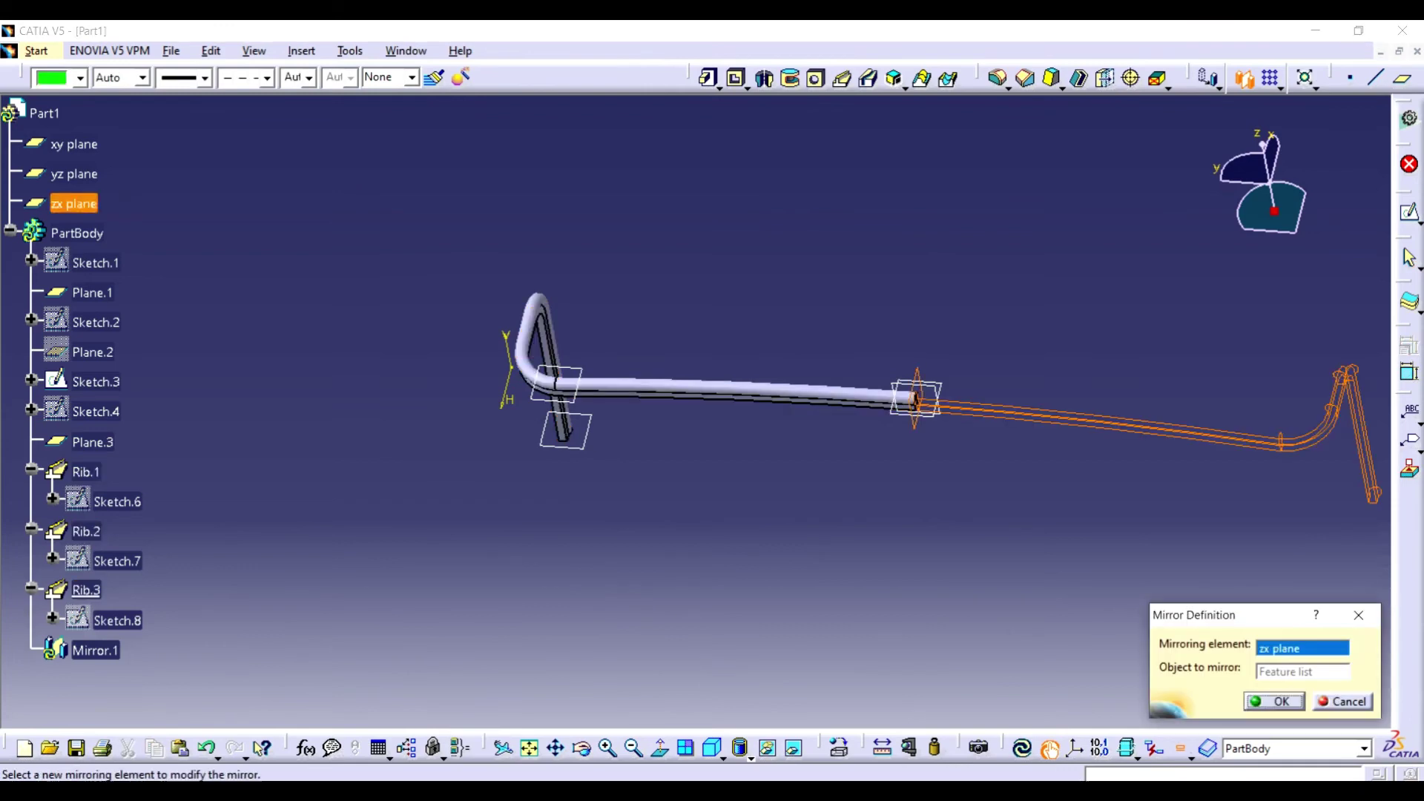
pyautogui.click(1274, 701)
pyautogui.click(678, 668)
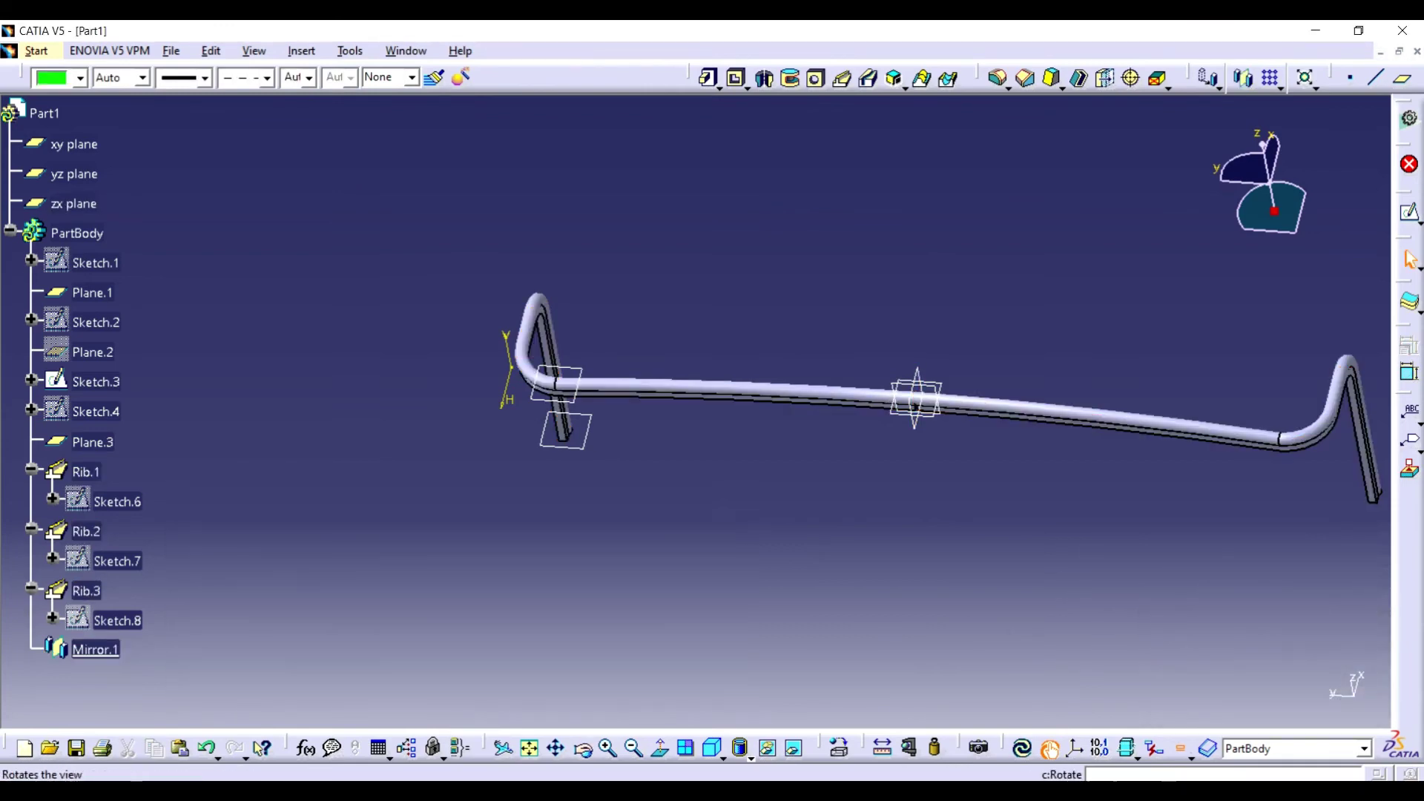
pyautogui.click(583, 749)
pyautogui.moveTo(811, 476); pyautogui.dragTo(784, 492)
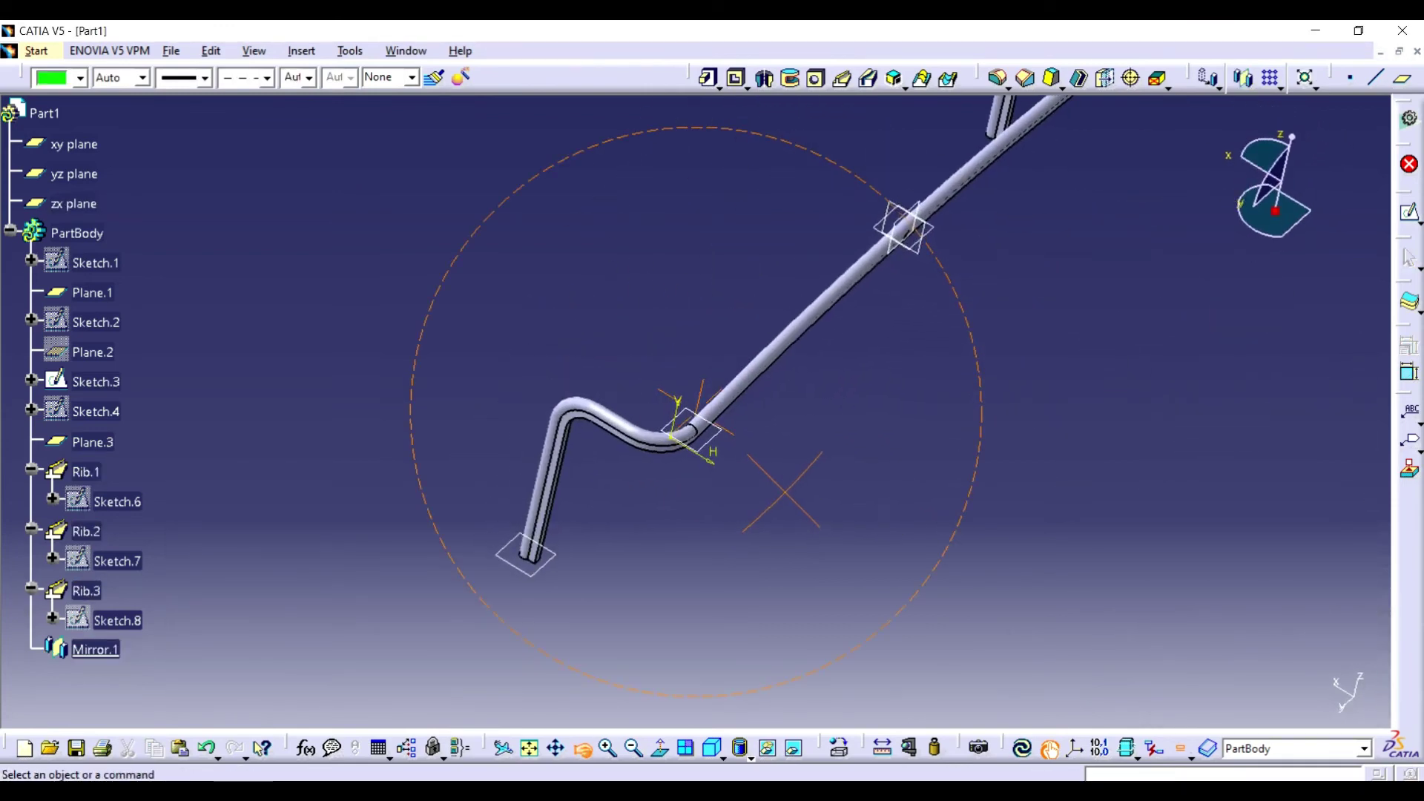
# Start Sketch.12 on the yz plane and zoom in on the rail
pyautogui.click(583, 749)
pyautogui.moveTo(779, 445); pyautogui.dragTo(668, 385)
pyautogui.click(74, 174)
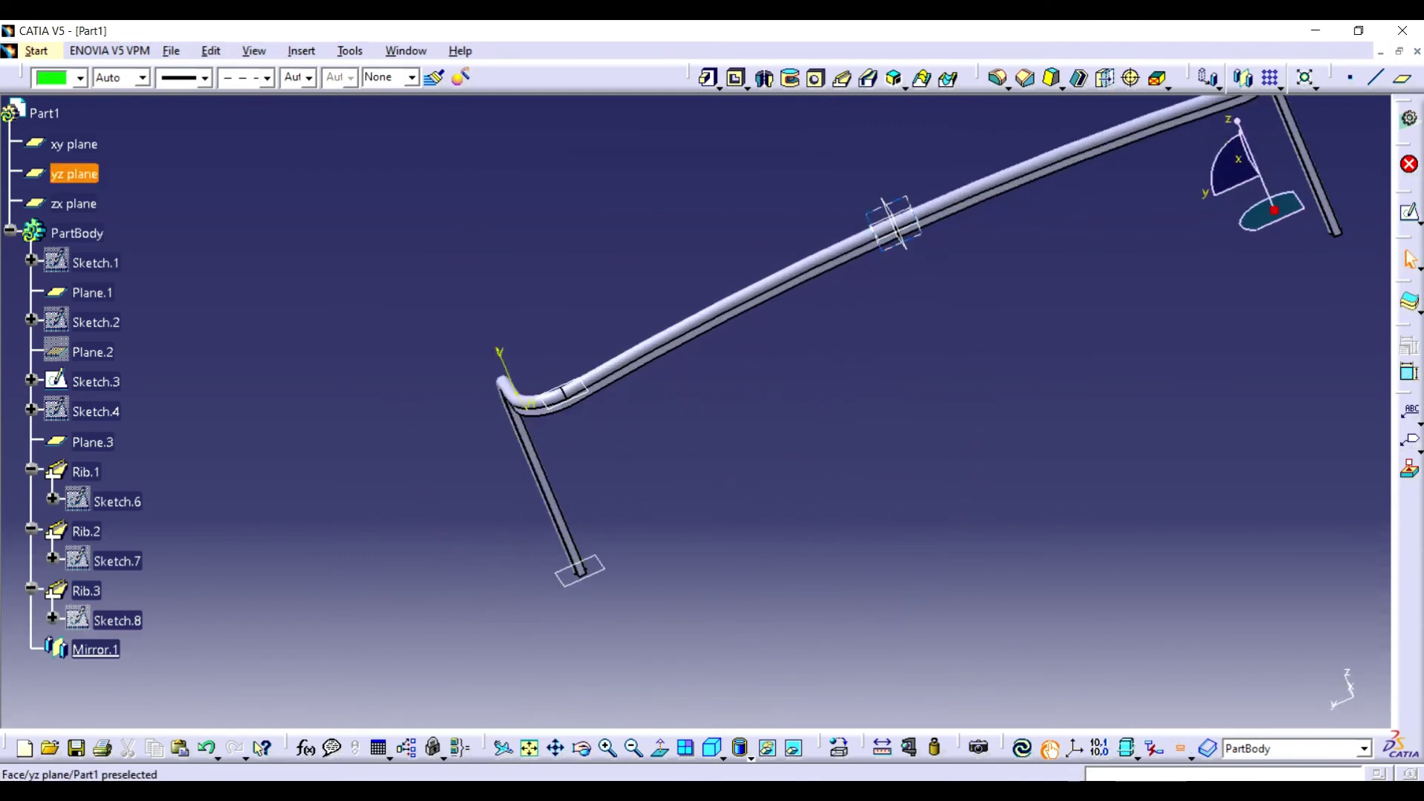
pyautogui.click(1409, 214)
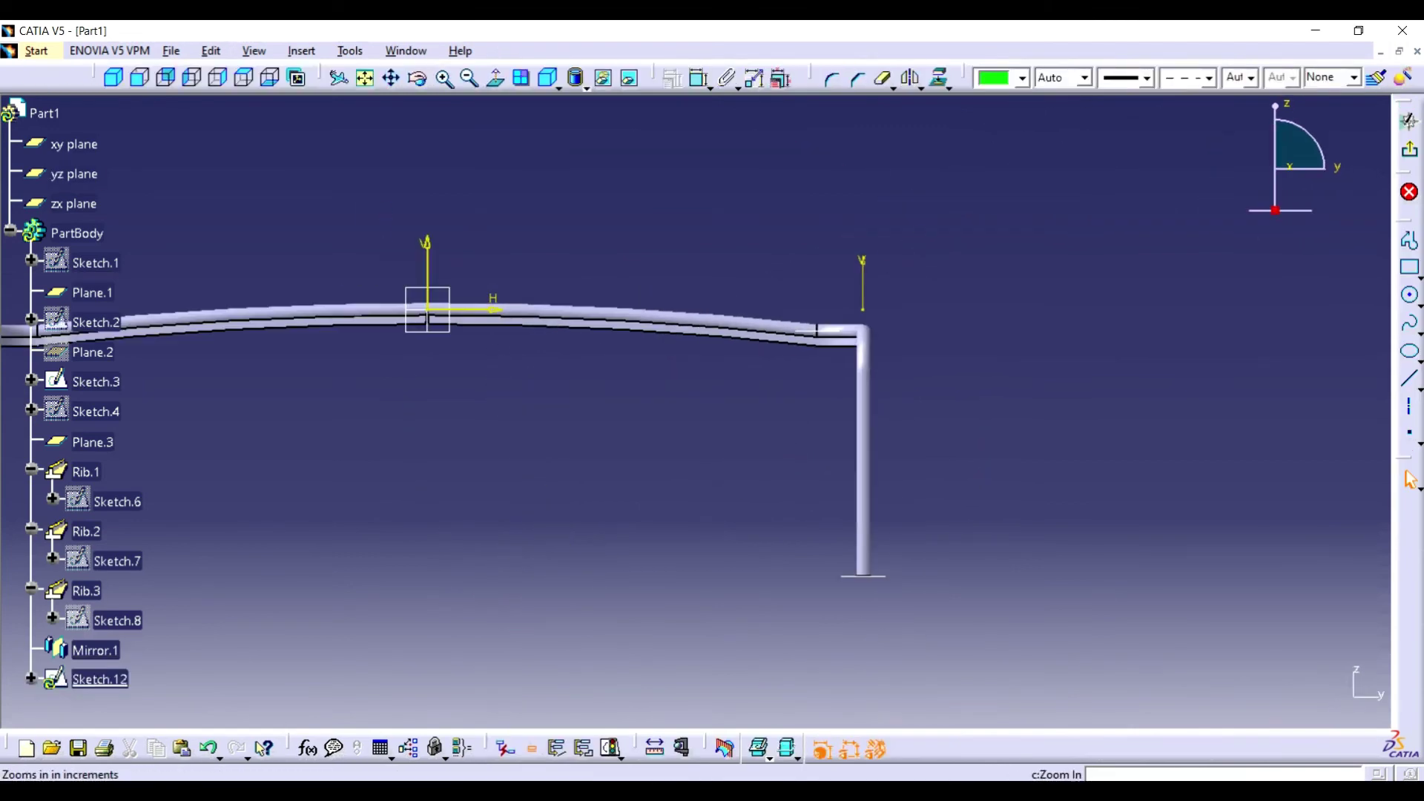
pyautogui.moveTo(695, 411); pyautogui.dragTo(645, 404, button='middle')
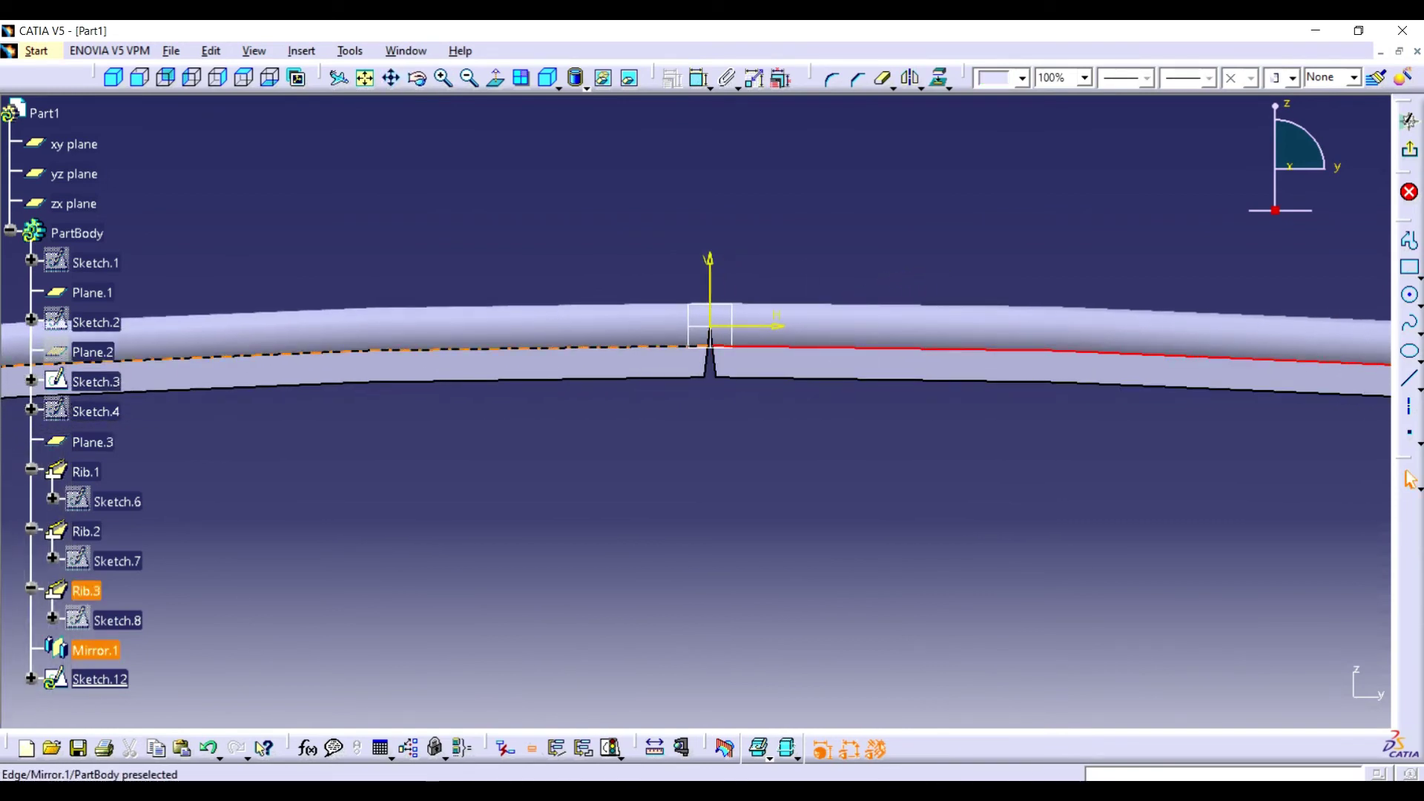
pyautogui.keyDown('ctrl'); pyautogui.click(133, 359); pyautogui.keyUp('ctrl')
# Draw a three-point arc at the rod's crest and a vertical line below it (4.185)
pyautogui.click(1409, 239)
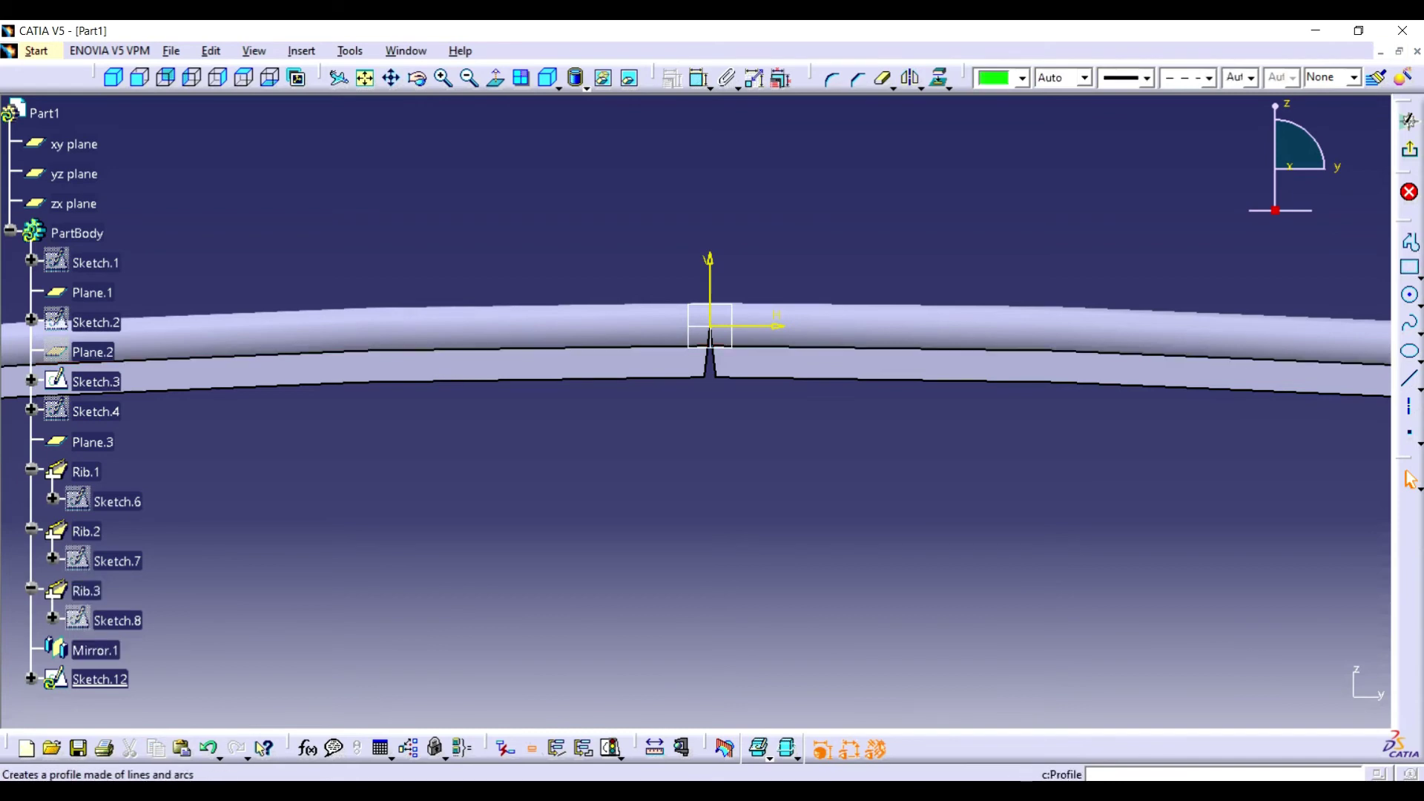
pyautogui.click(1418, 305)
pyautogui.click(1365, 318)
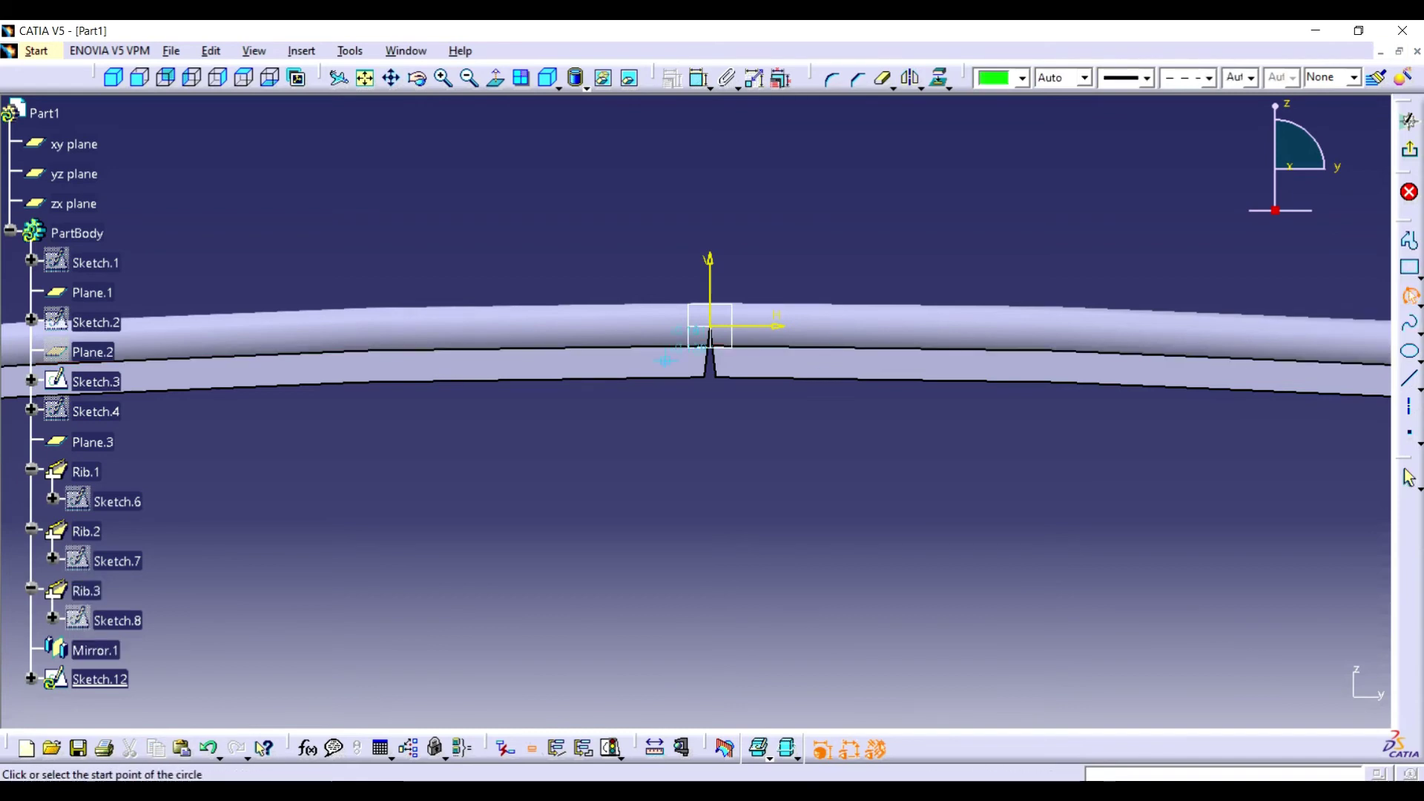
pyautogui.click(772, 347)
pyautogui.click(723, 333)
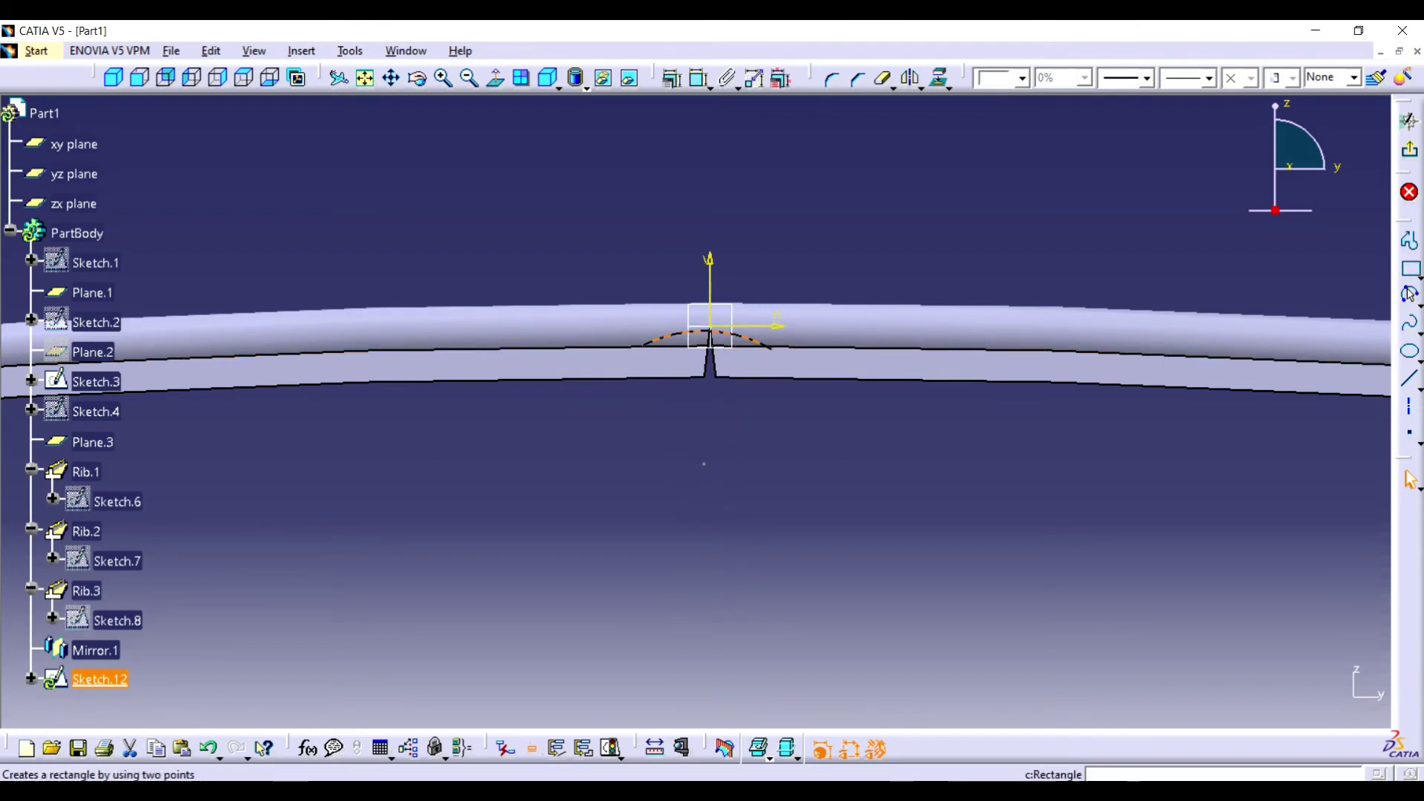
pyautogui.click(1409, 242)
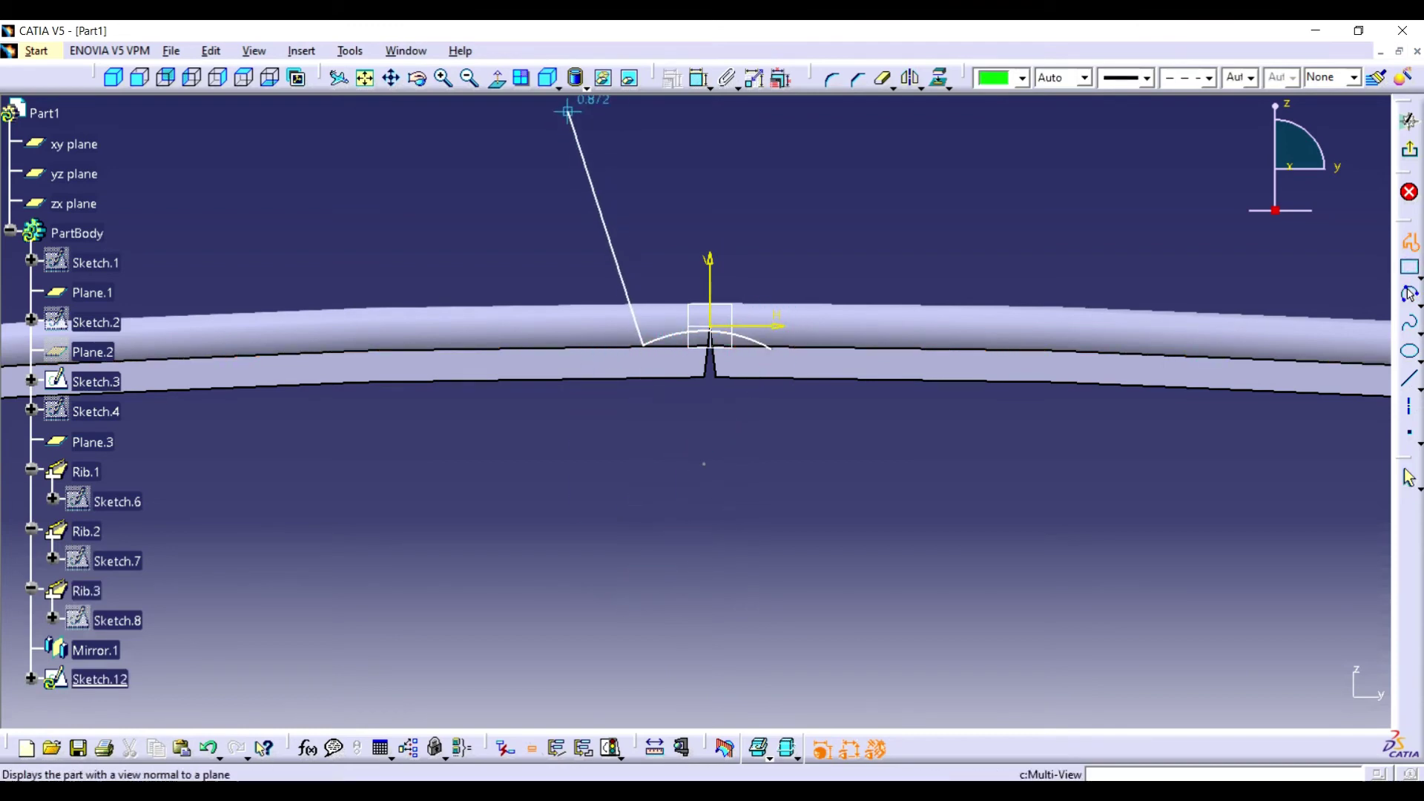
pyautogui.click(443, 78)
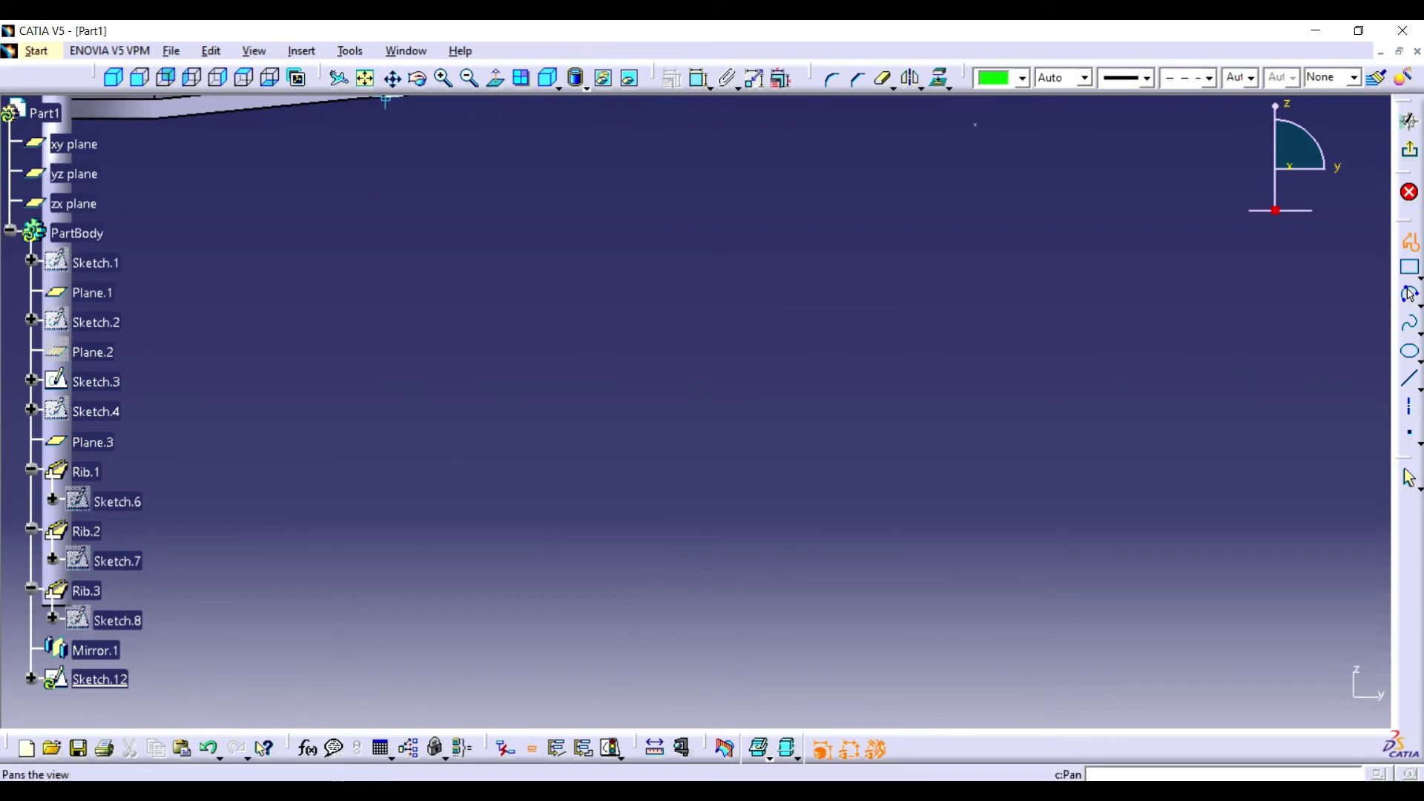
pyautogui.click(469, 78)
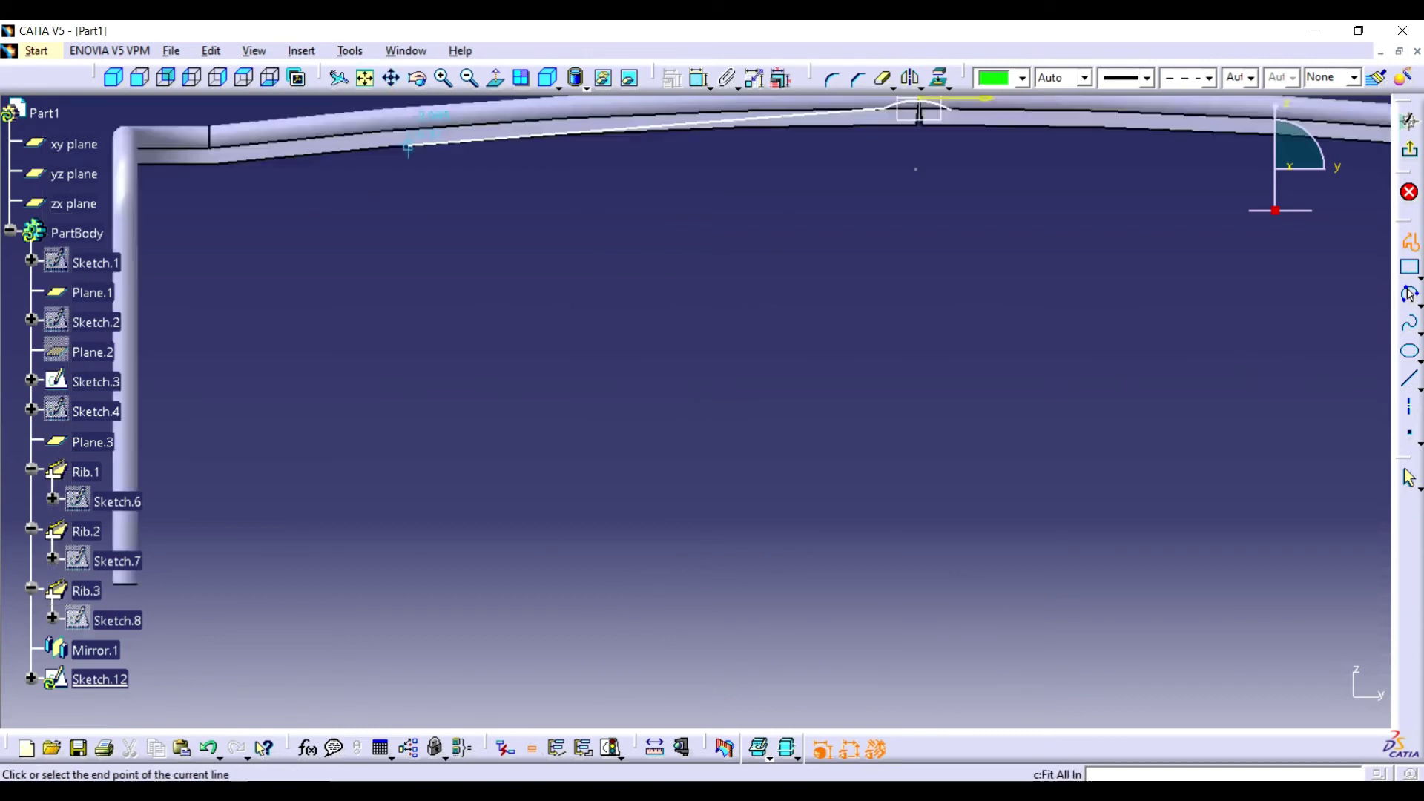
pyautogui.click(653, 510)
# Change the vertical line's dimension from 4.185 to 1.3, then to 2.89
pyautogui.press('Escape')
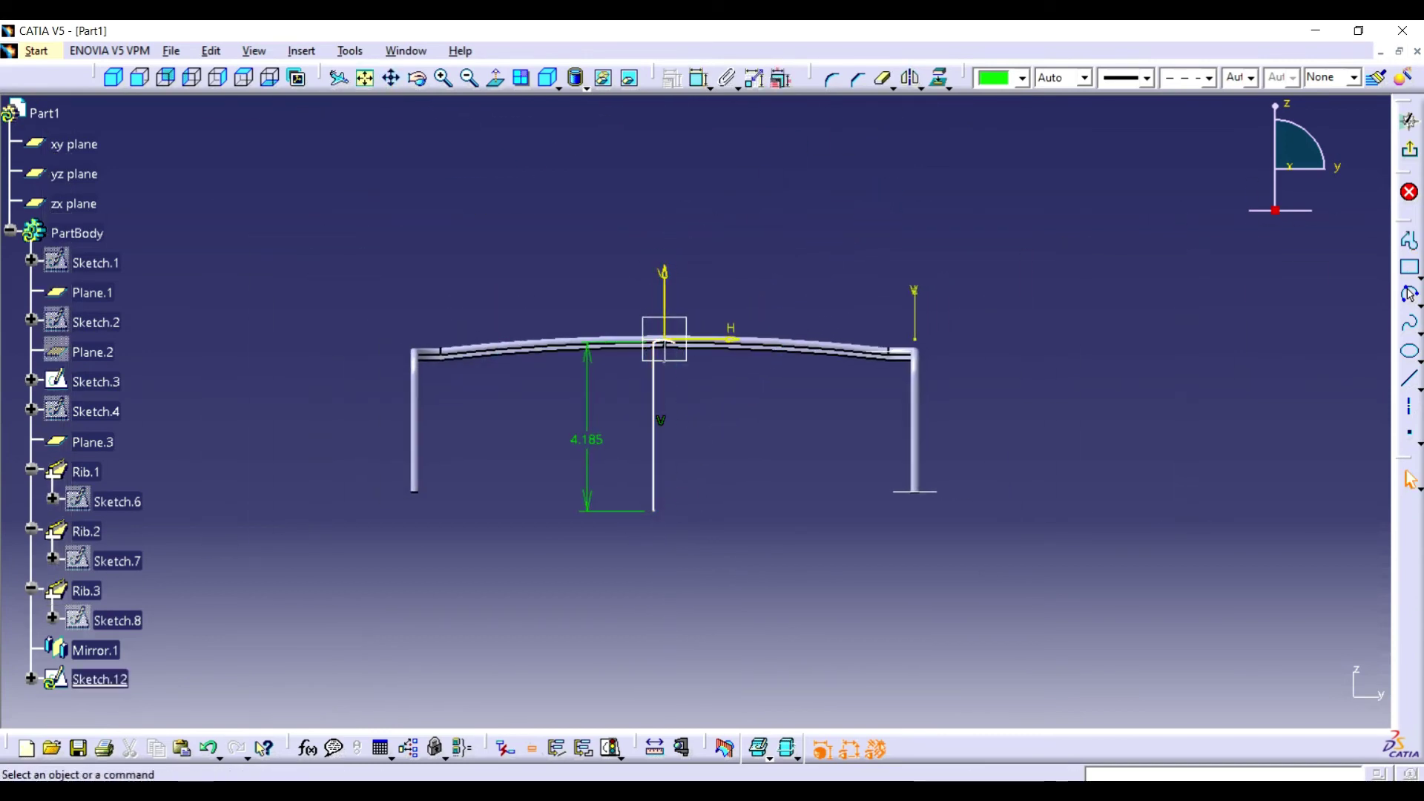
pyautogui.doubleClick(586, 439)
pyautogui.write('1.3')
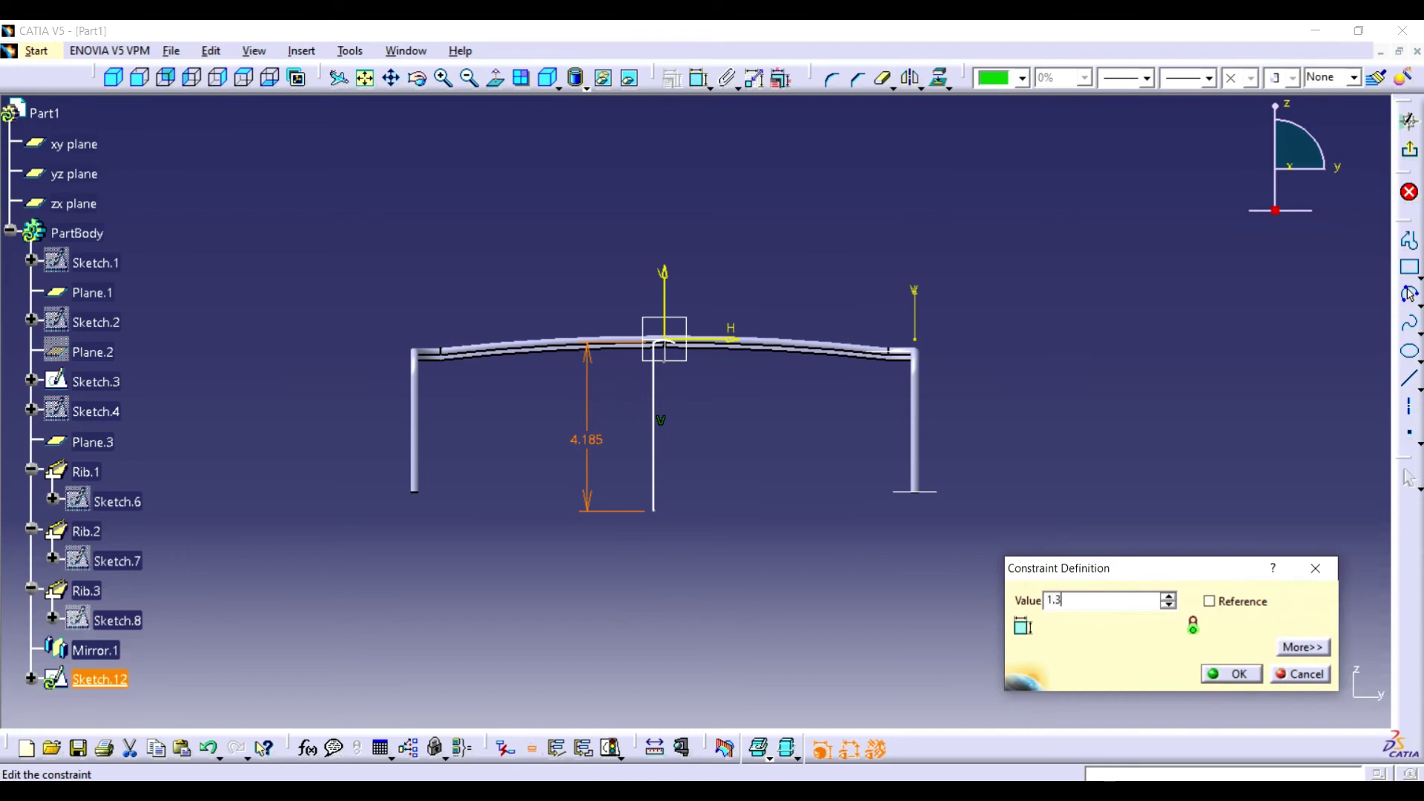
pyautogui.press('Return')
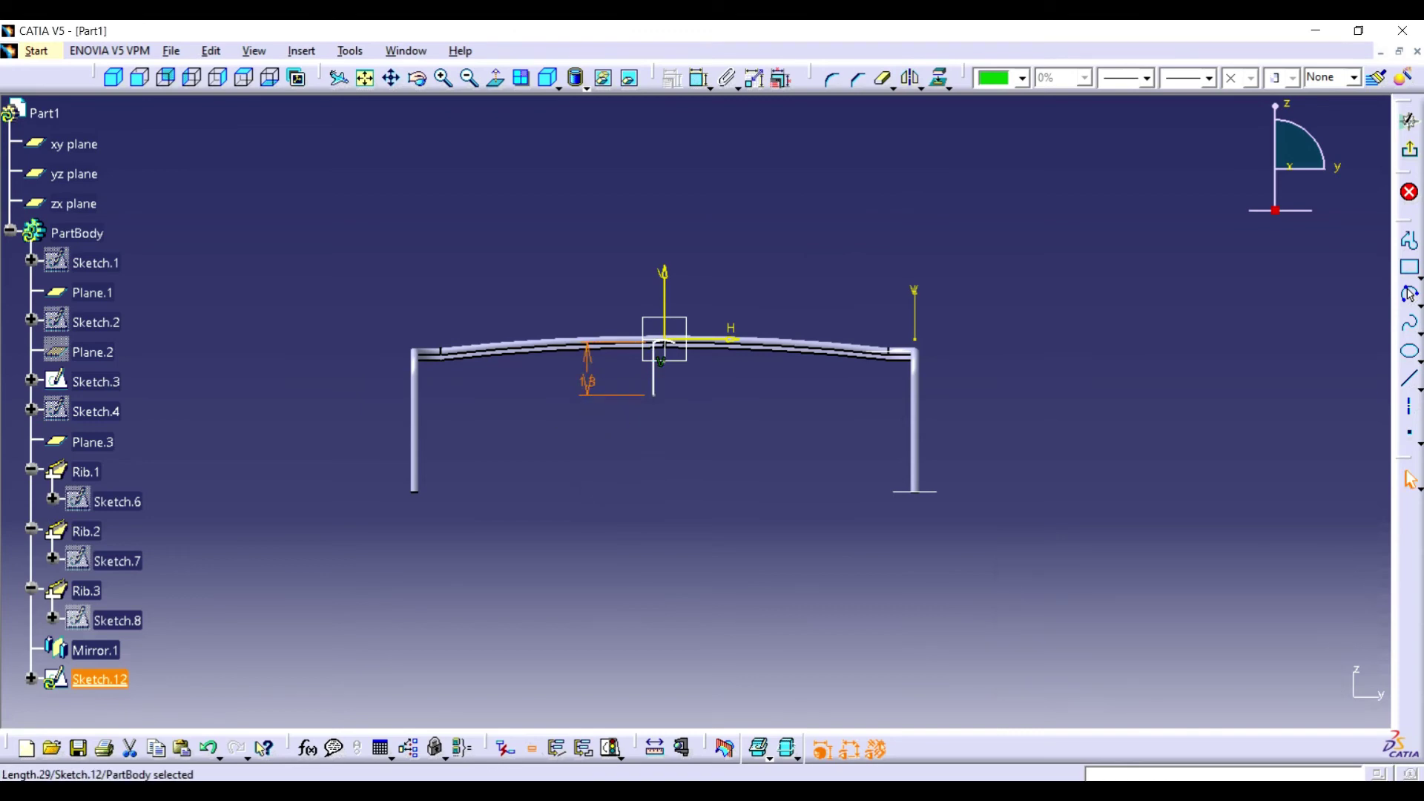
pyautogui.doubleClick(588, 383)
pyautogui.write('2.89')
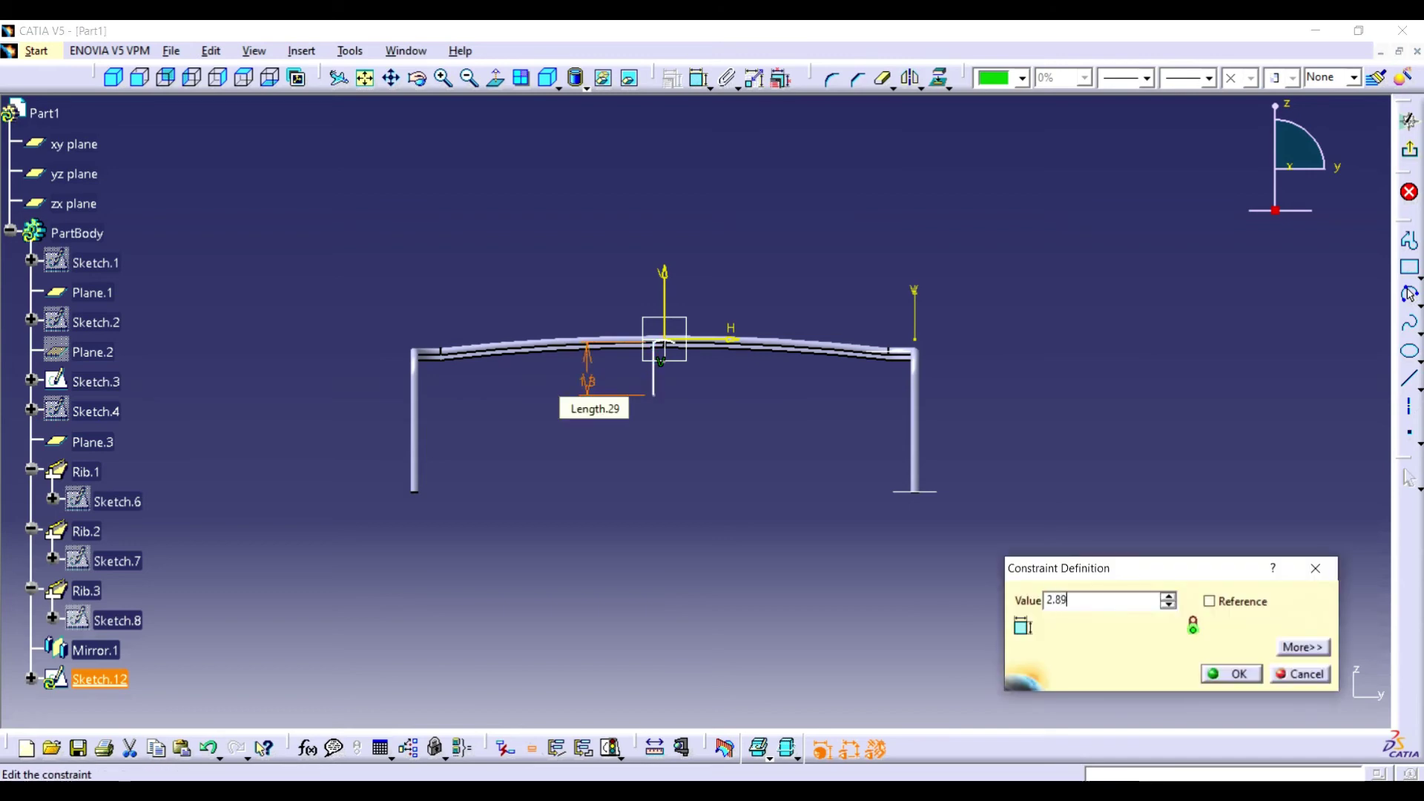
pyautogui.press('Return')
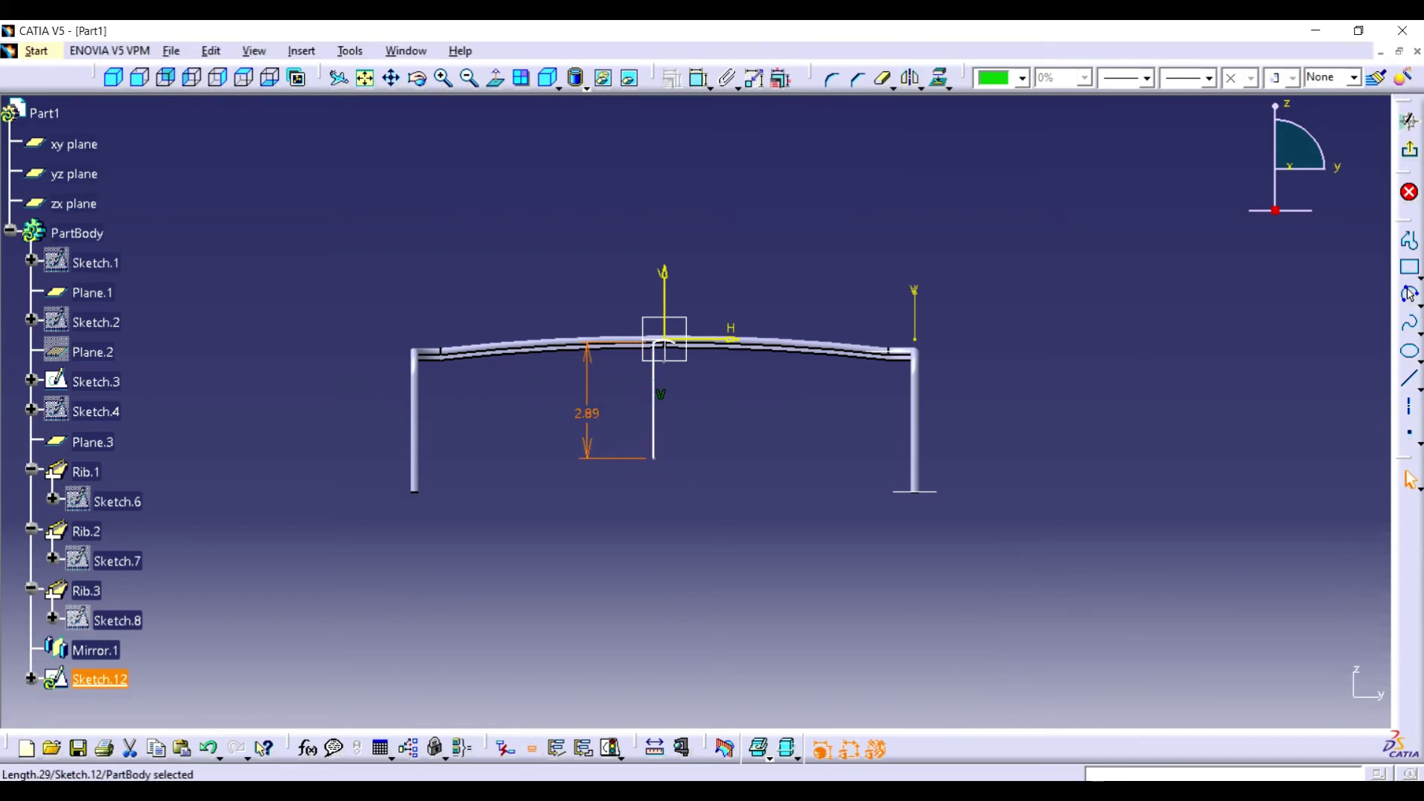
pyautogui.moveTo(697, 412); pyautogui.dragTo(779, 586, button='middle')
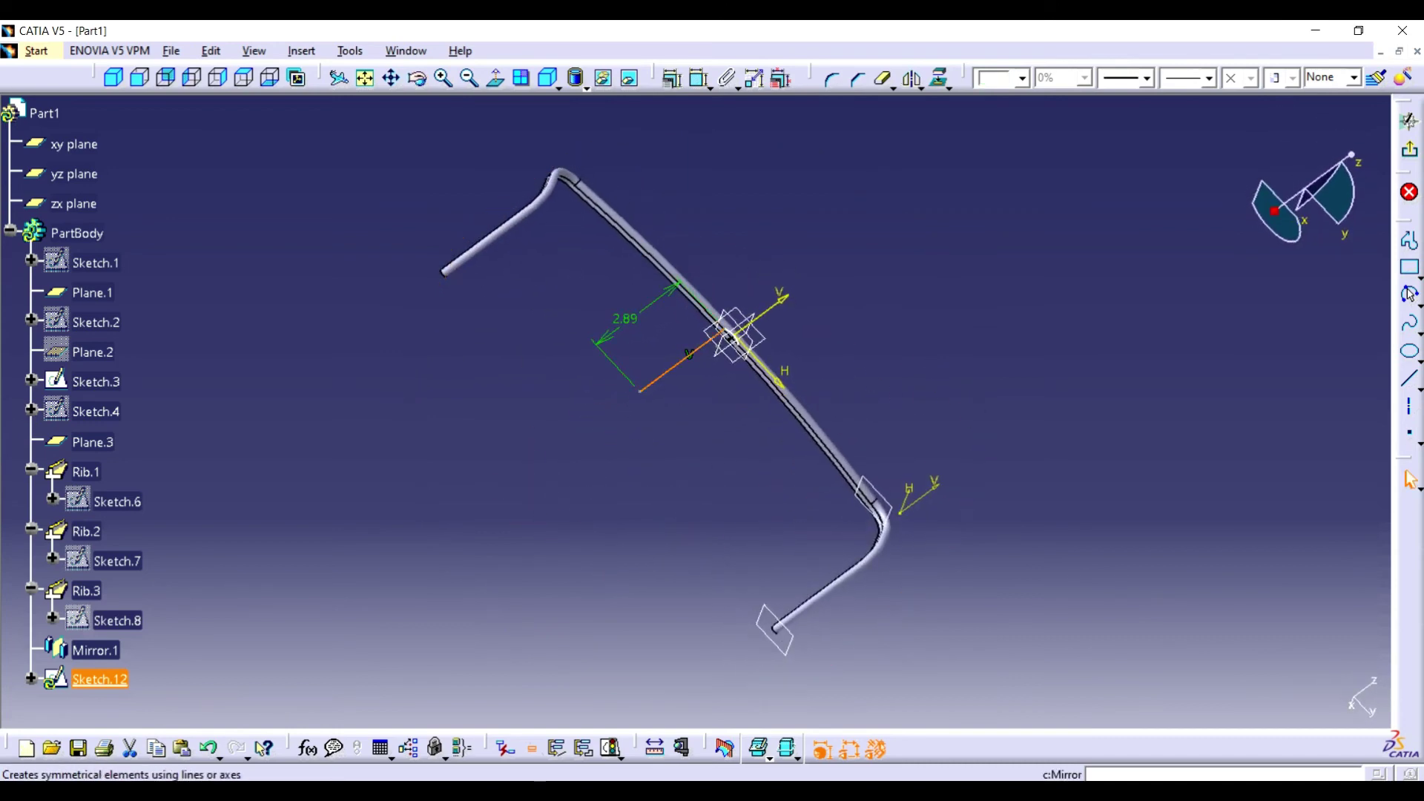
# Mirror the vertical line into a narrow outline and exit to the part
pyautogui.click(74, 204)
pyautogui.click(1409, 241)
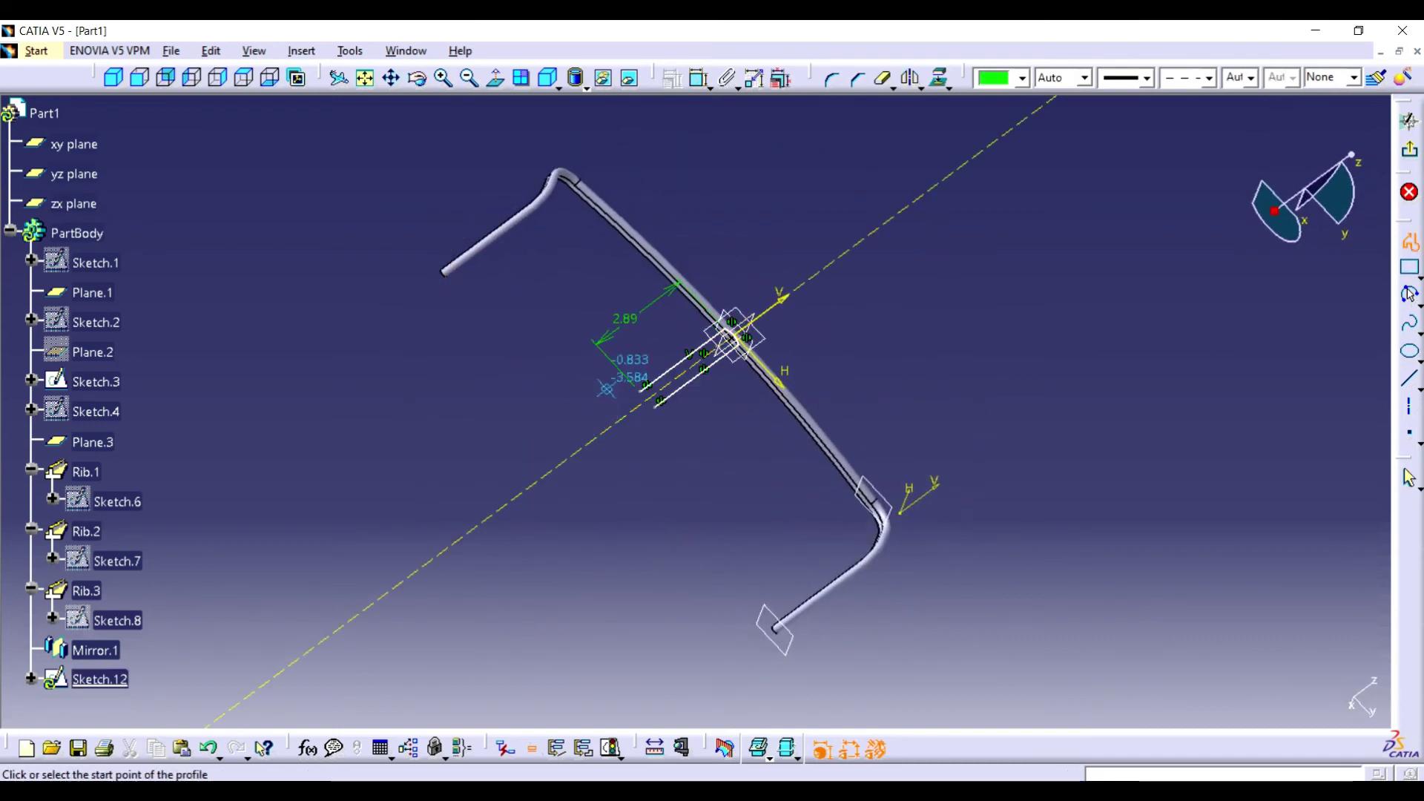
pyautogui.click(656, 404)
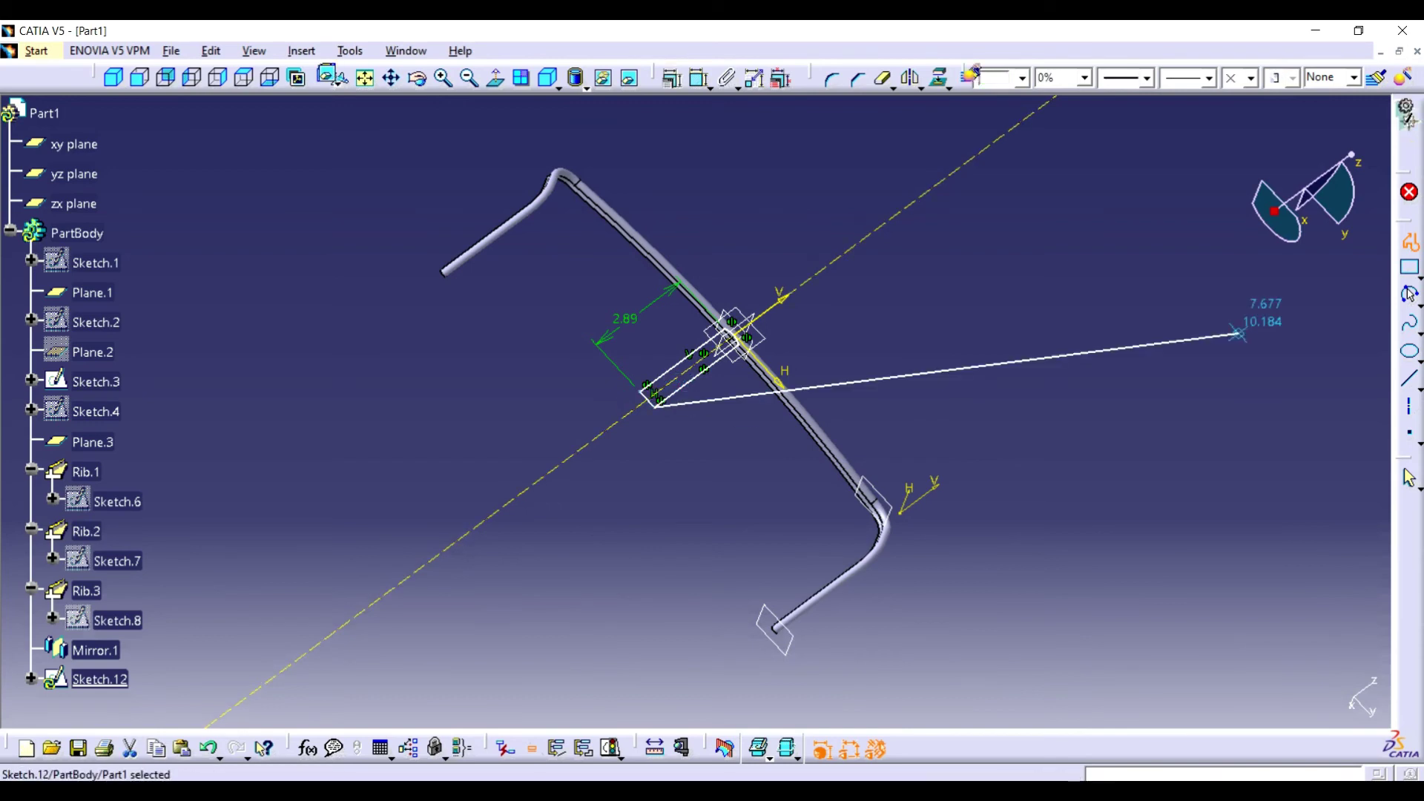
pyautogui.click(1407, 113)
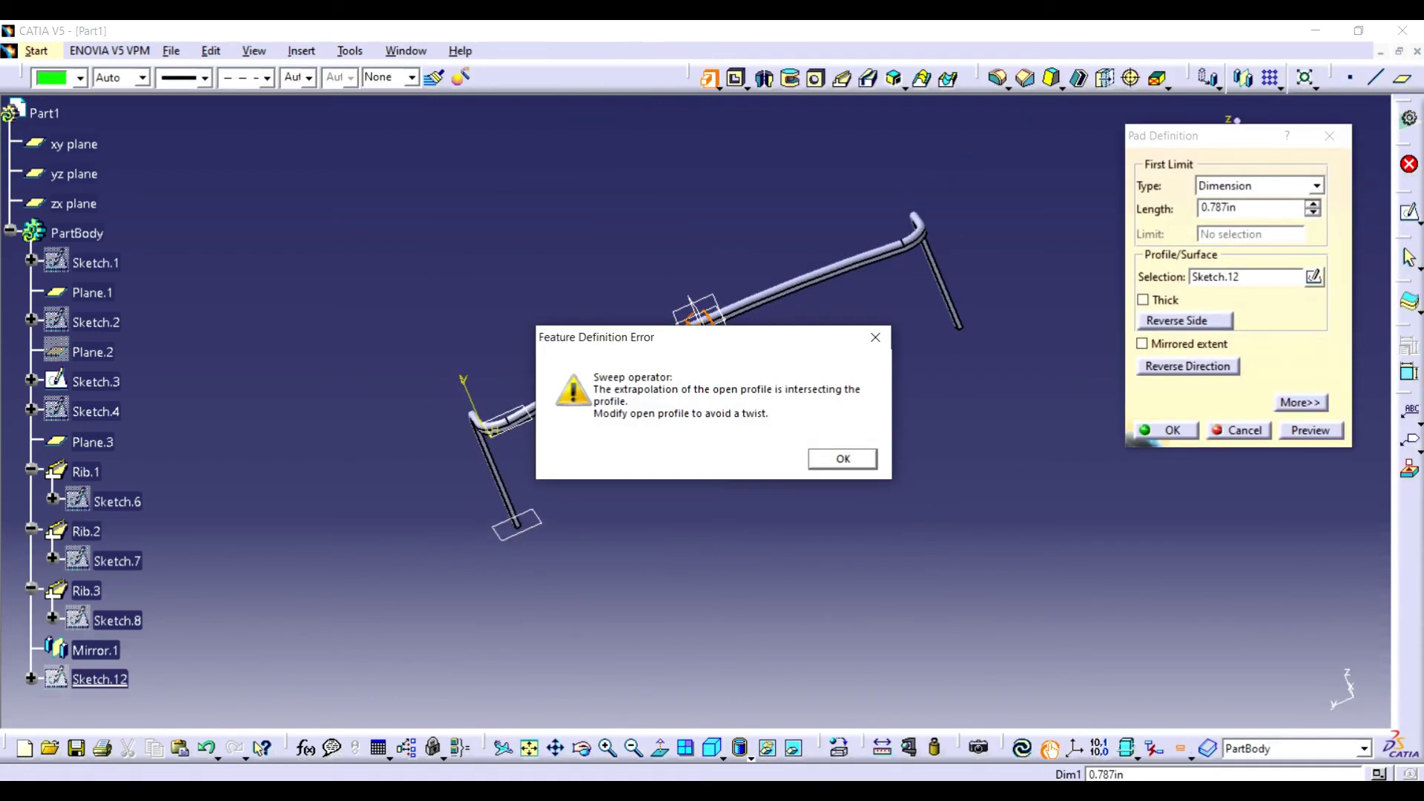
# Attempt a pad, dismiss the update errors, and cancel it
pyautogui.press('Return')
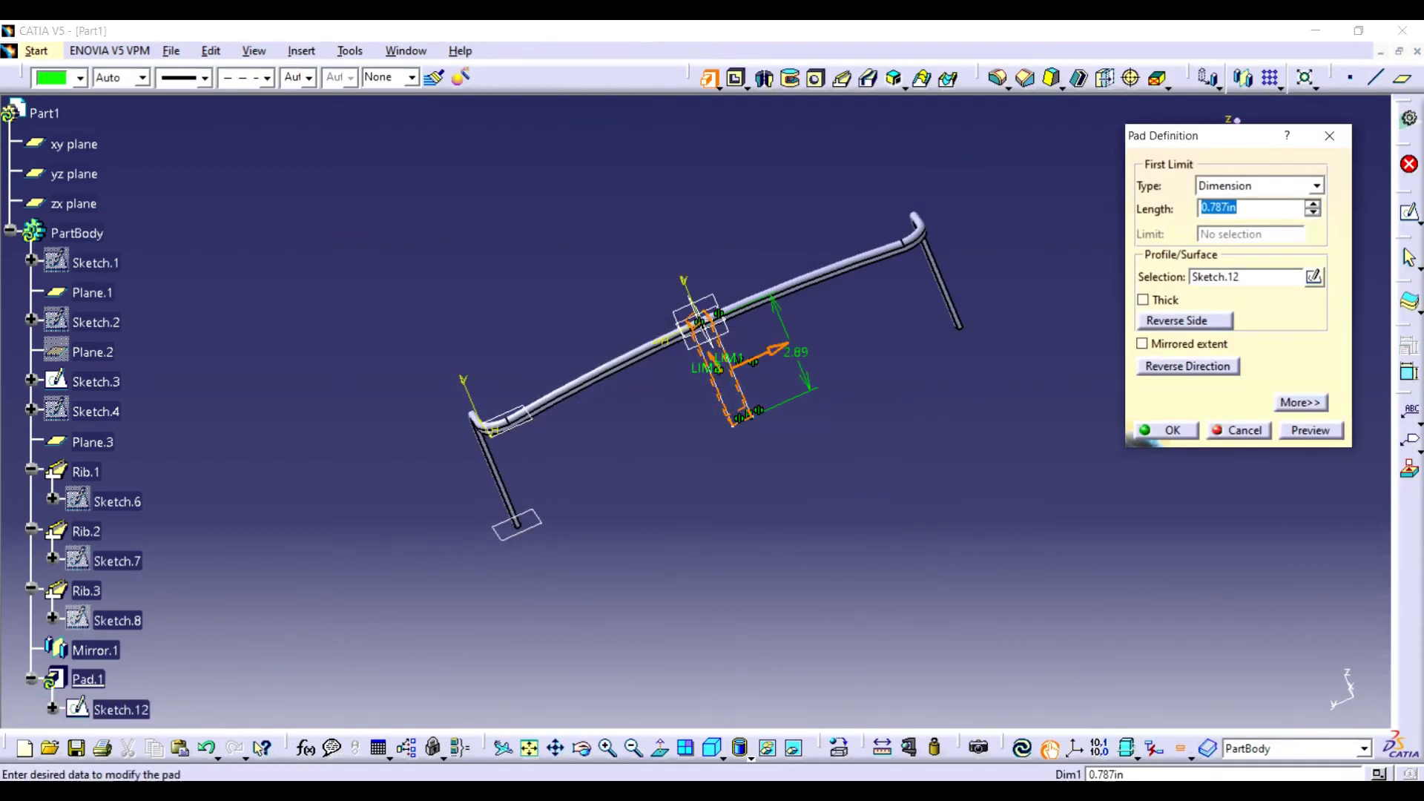
pyautogui.click(1168, 430)
pyautogui.click(836, 465)
pyautogui.click(1239, 430)
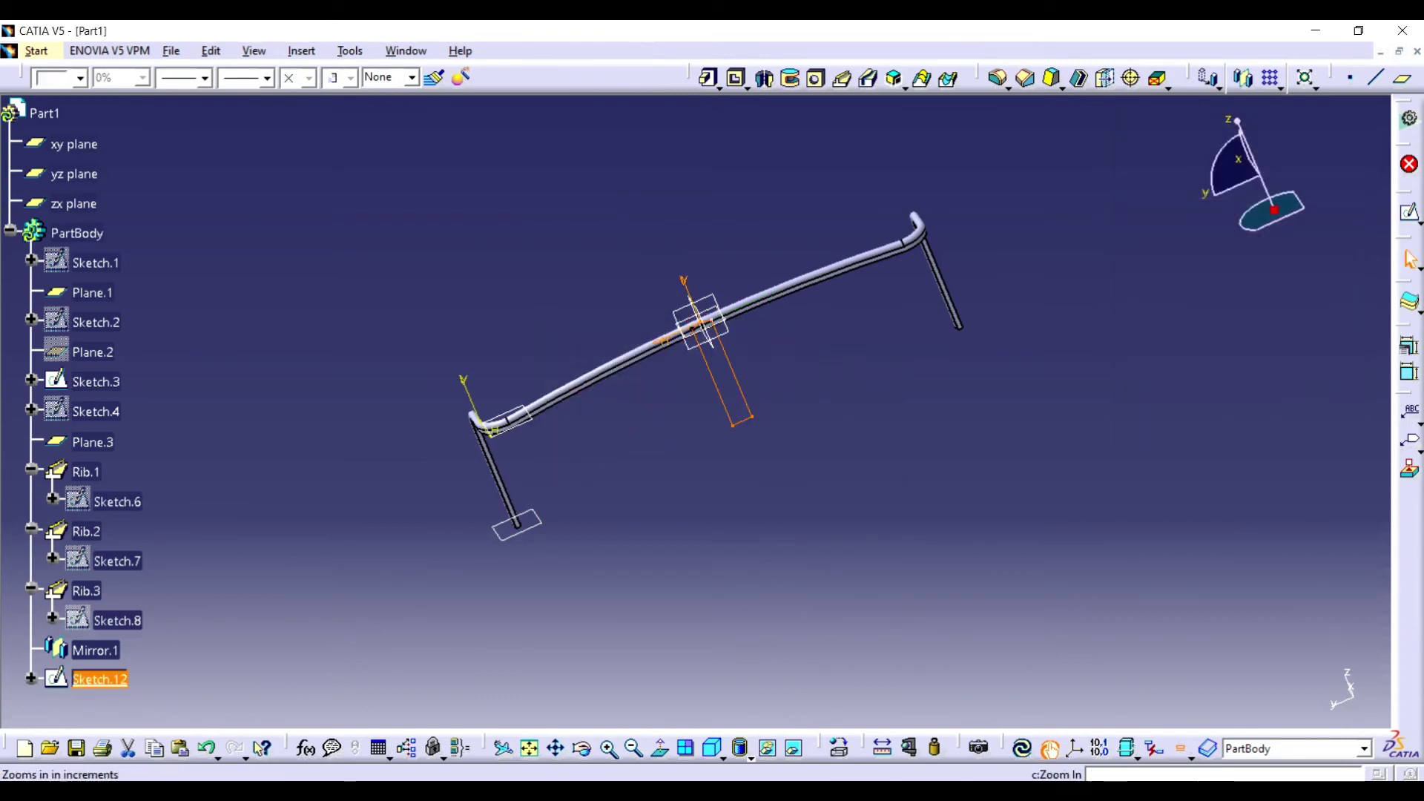
# Reopen Sketch.12 and close the bar profile with a three-point arc
pyautogui.click(609, 748)
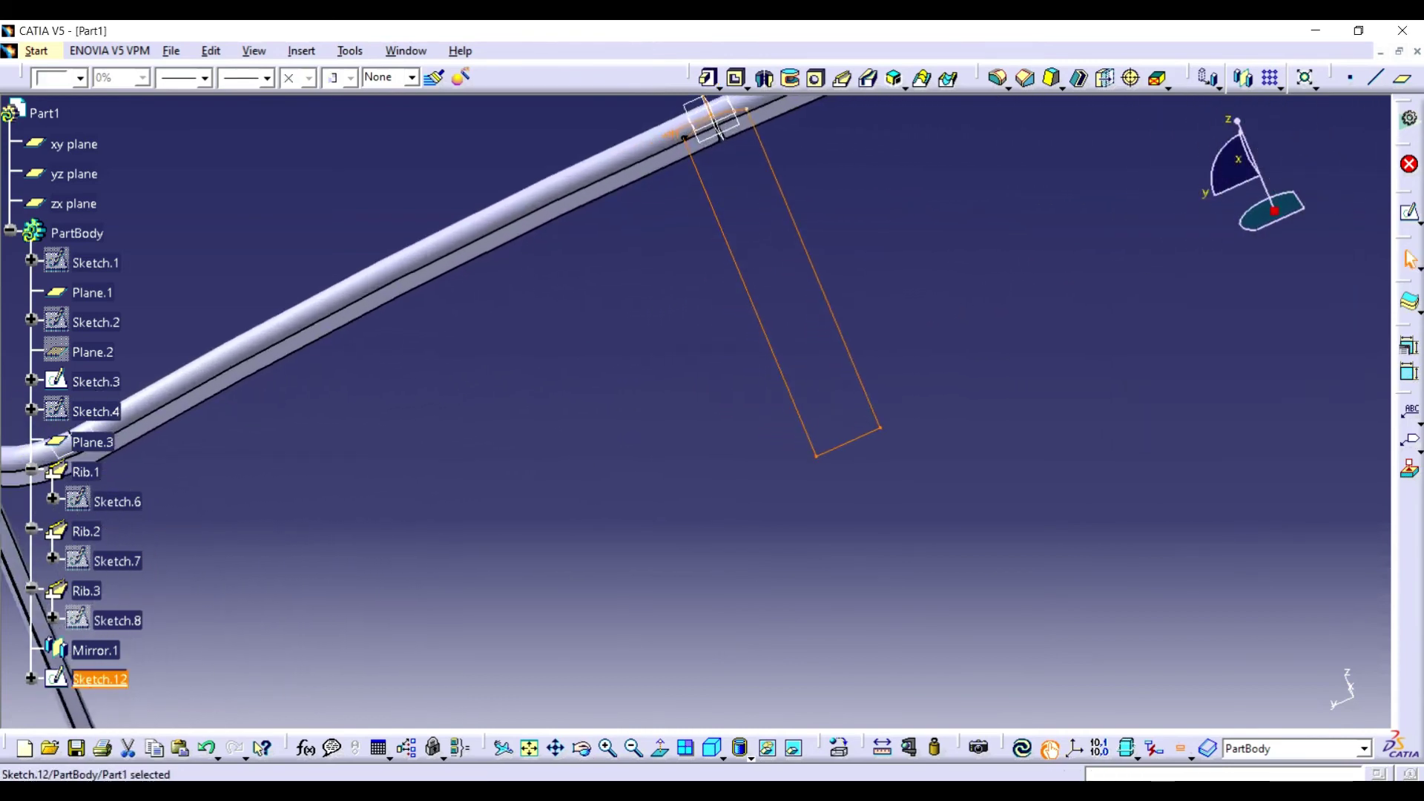
pyautogui.doubleClick(752, 298)
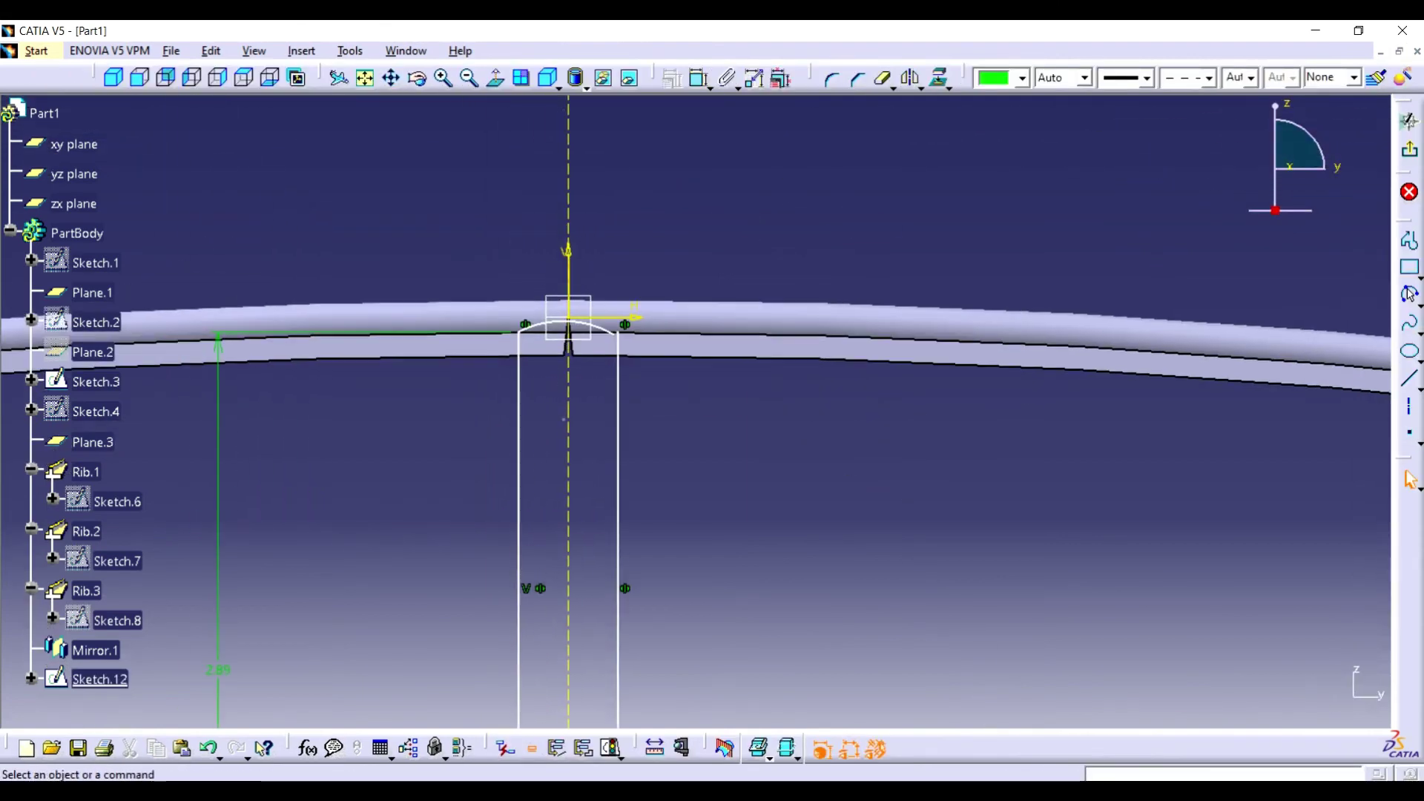
pyautogui.moveTo(568, 341); pyautogui.dragTo(453, 356)
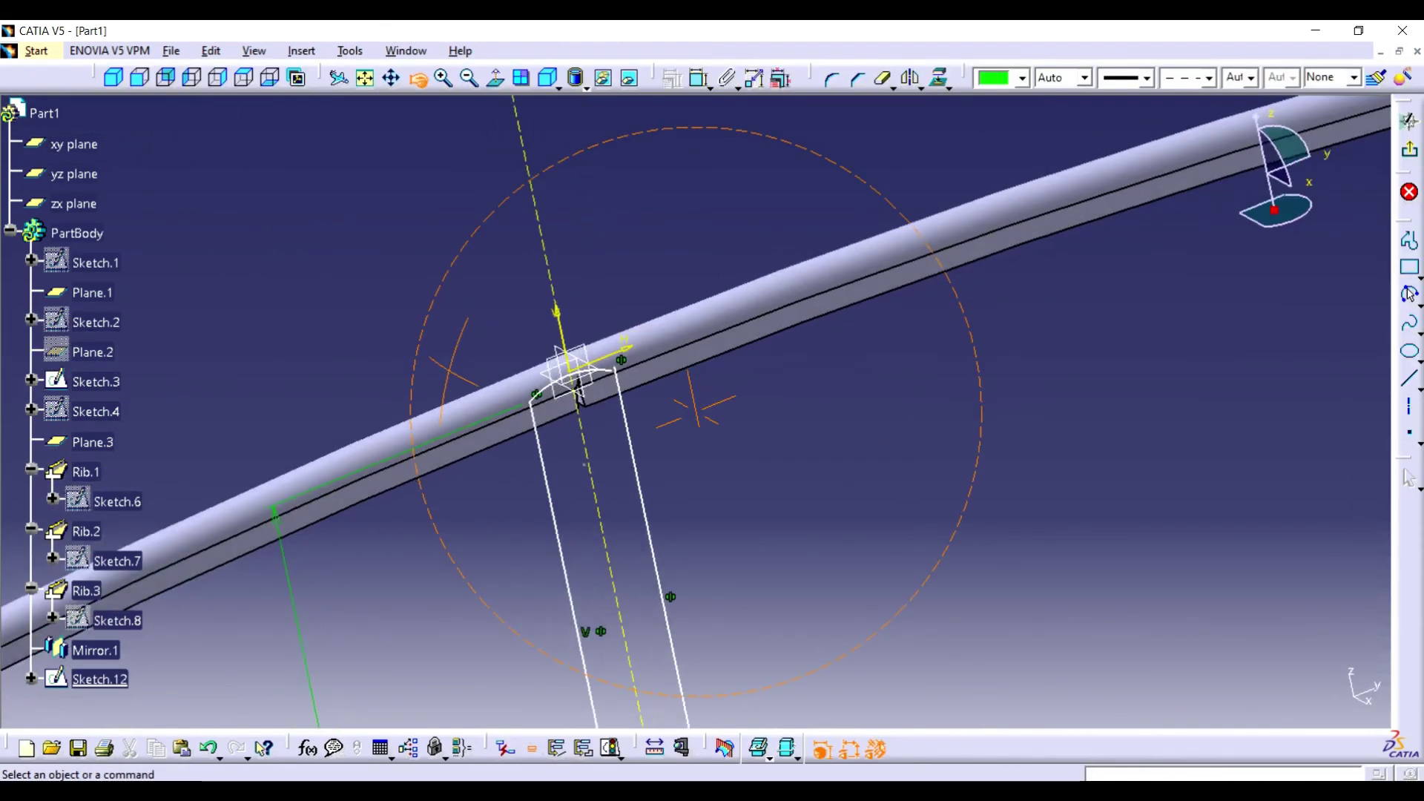
pyautogui.click(547, 388)
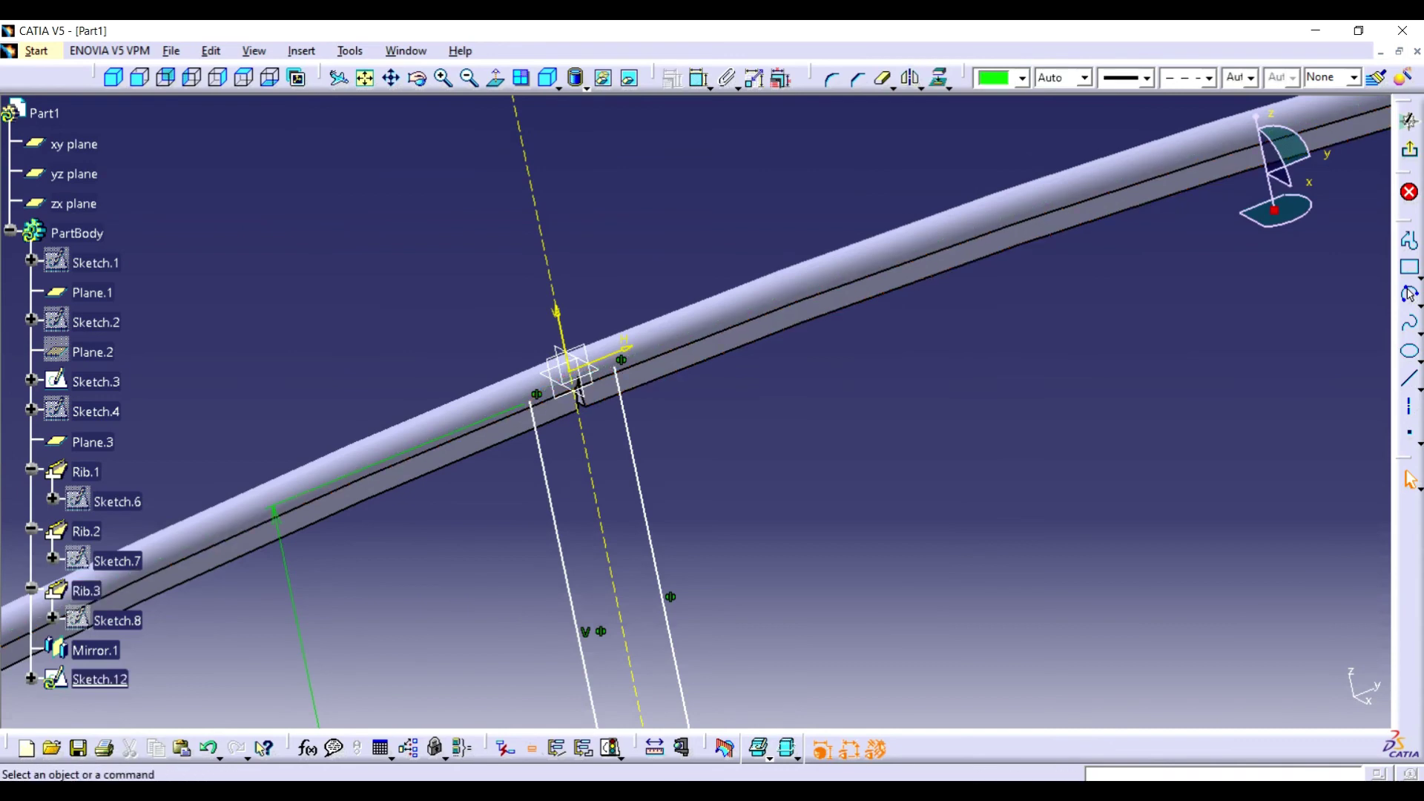
pyautogui.click(1410, 295)
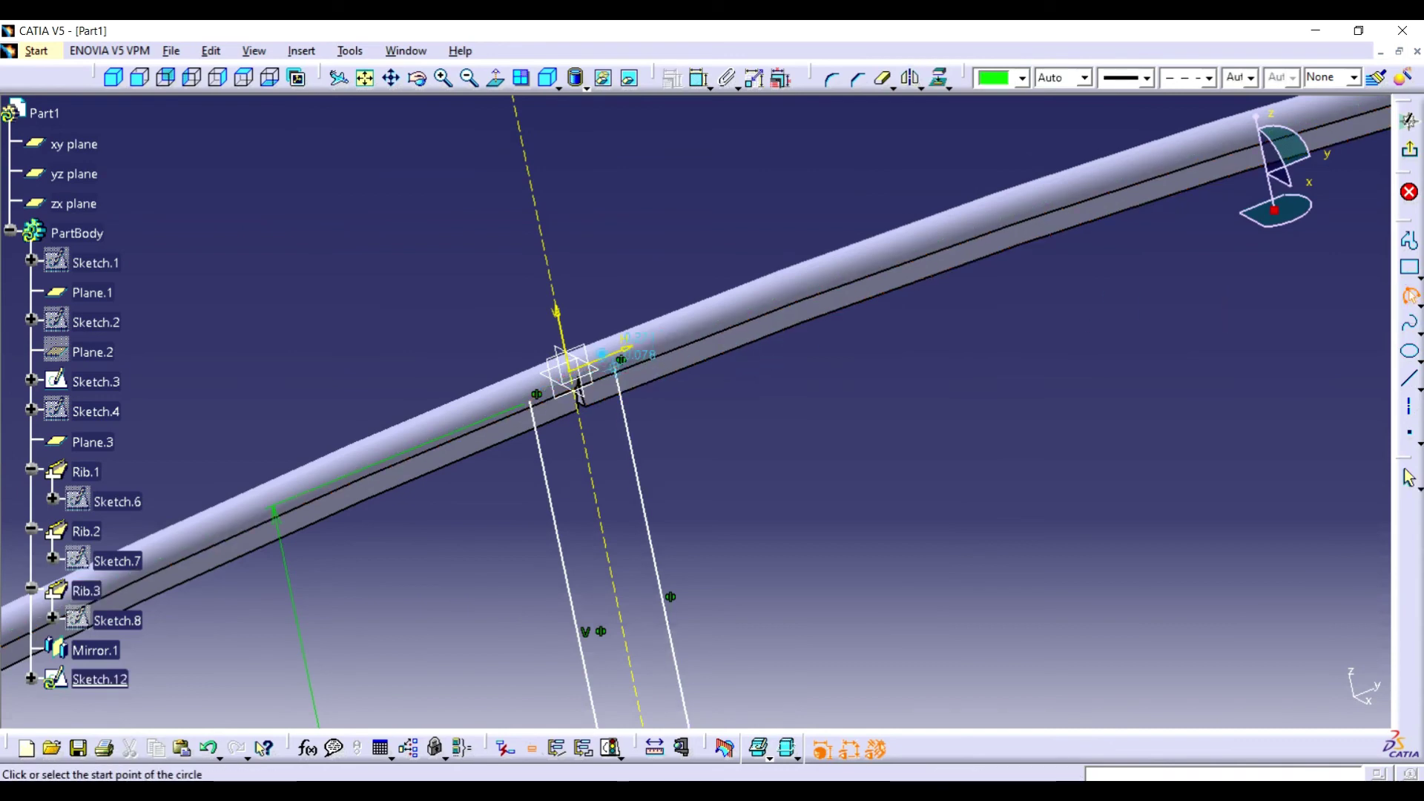
pyautogui.click(615, 367)
pyautogui.click(577, 380)
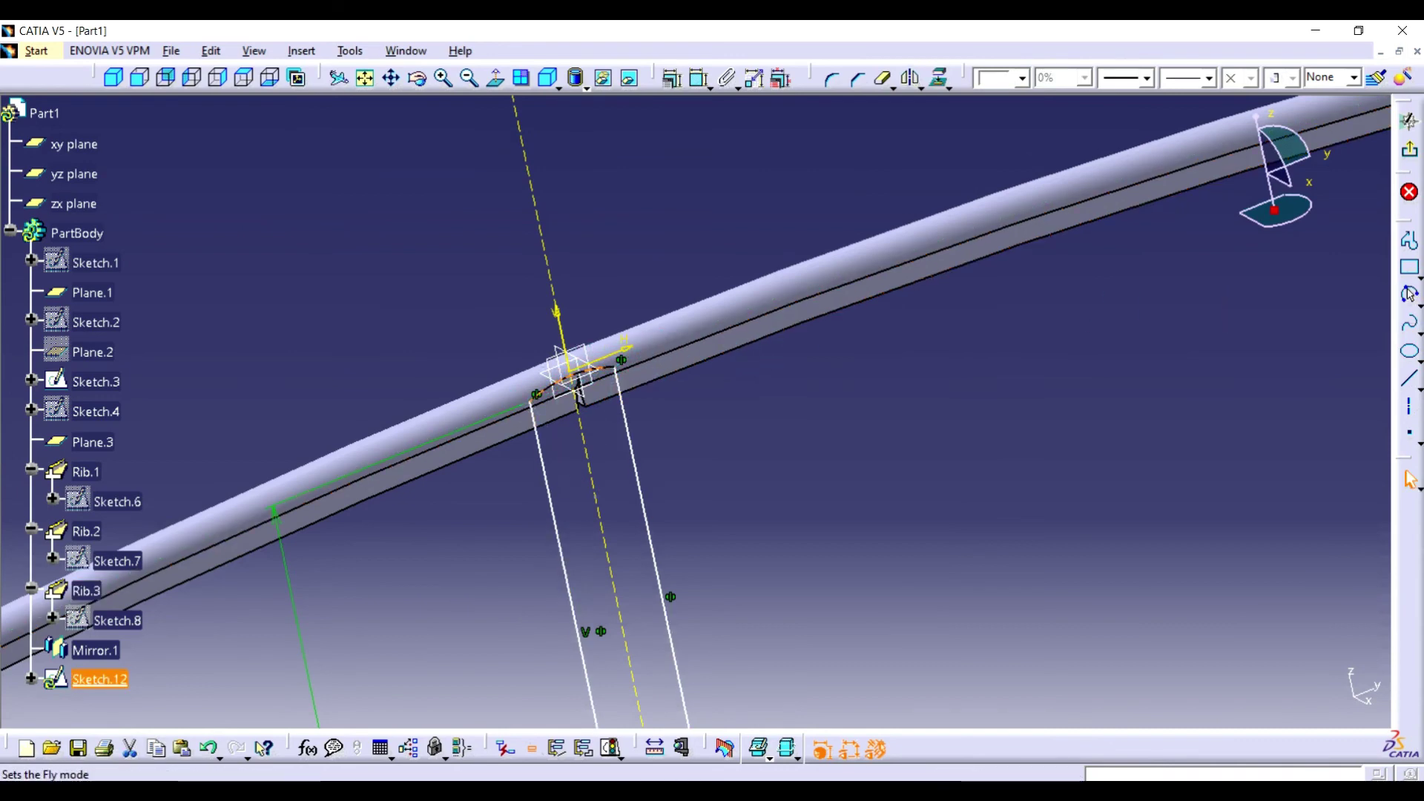
pyautogui.click(1408, 119)
# Pad Sketch.12 up to the rail face as Pad.1
pyautogui.click(710, 77)
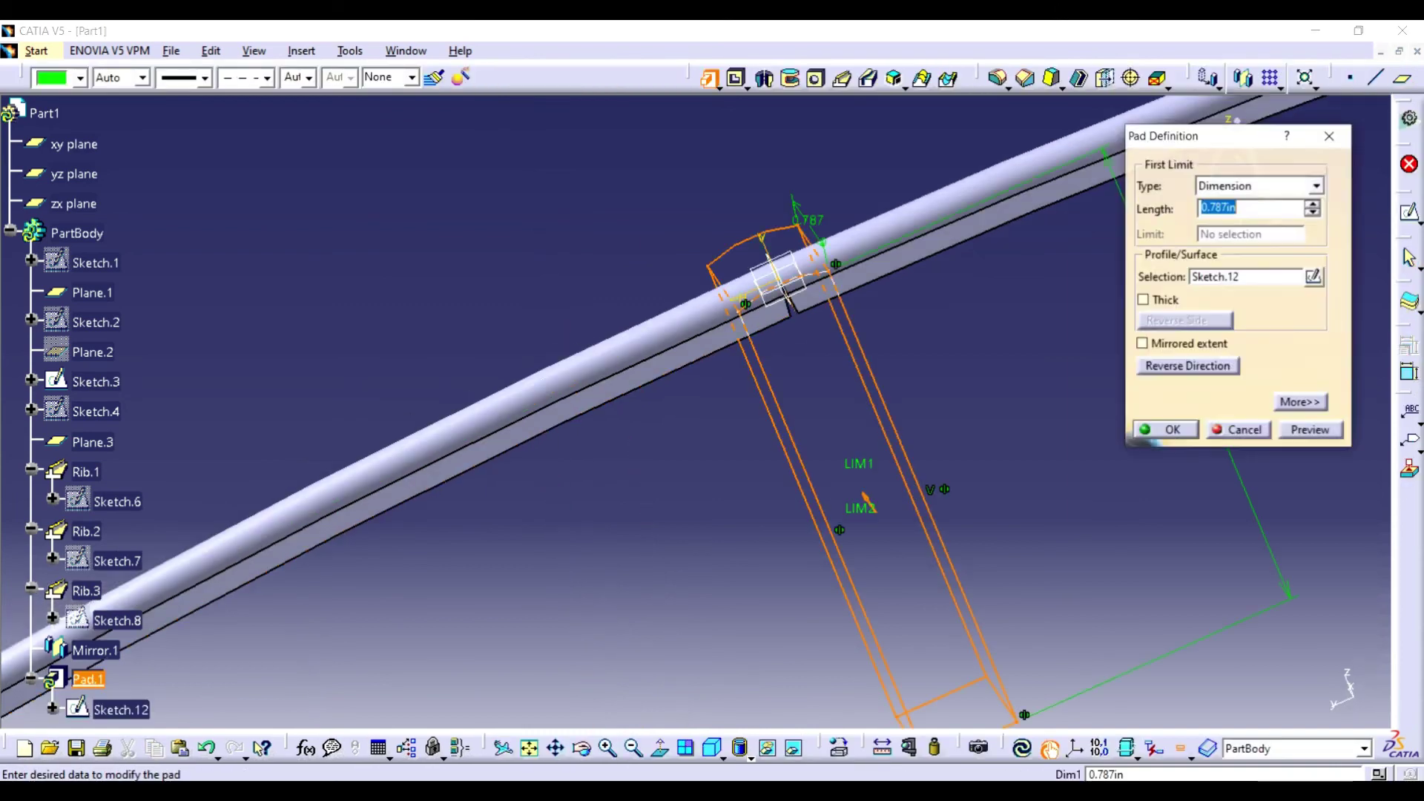
pyautogui.moveTo(816, 445); pyautogui.dragTo(667, 482, button='middle')
pyautogui.click(1316, 186)
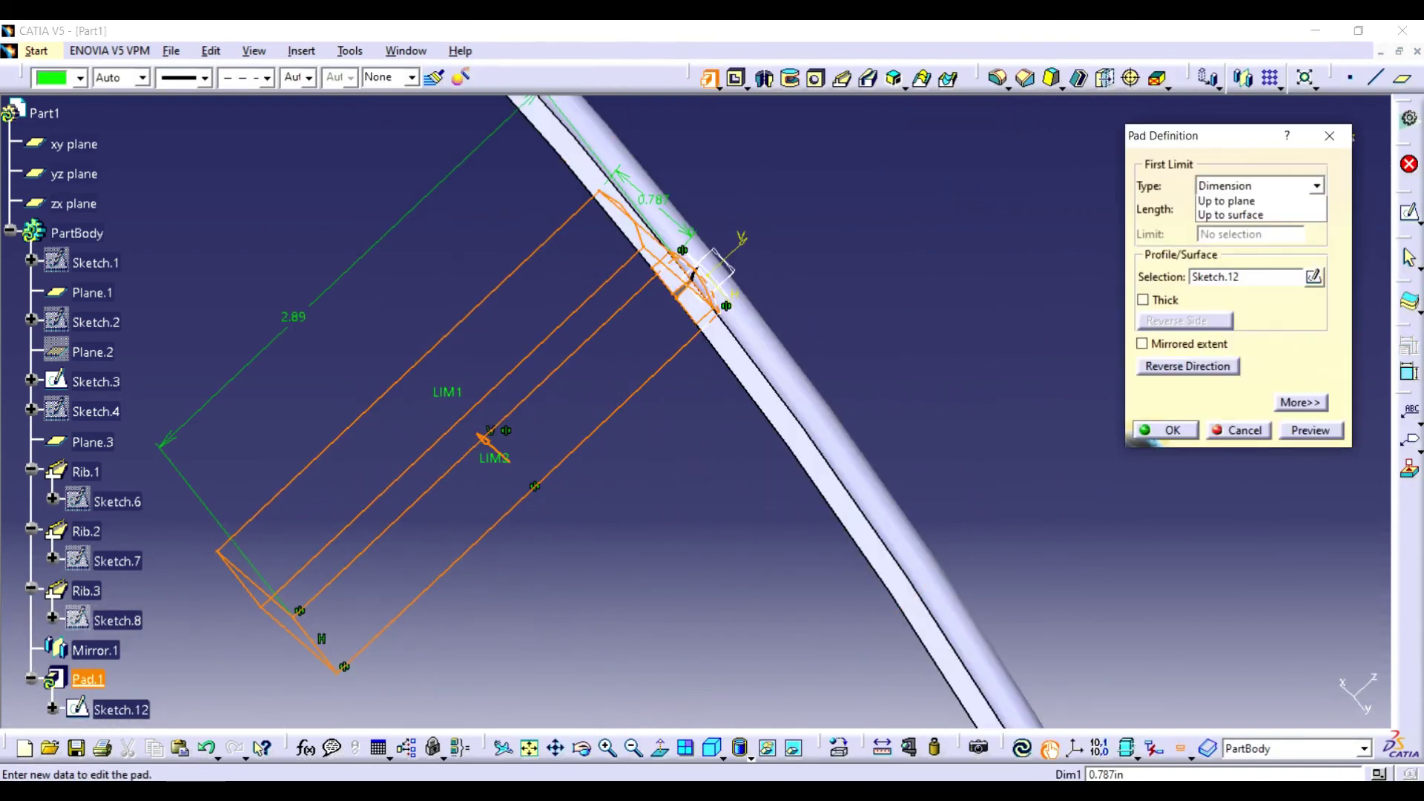
pyautogui.click(1261, 245)
pyautogui.click(779, 416)
pyautogui.click(1166, 431)
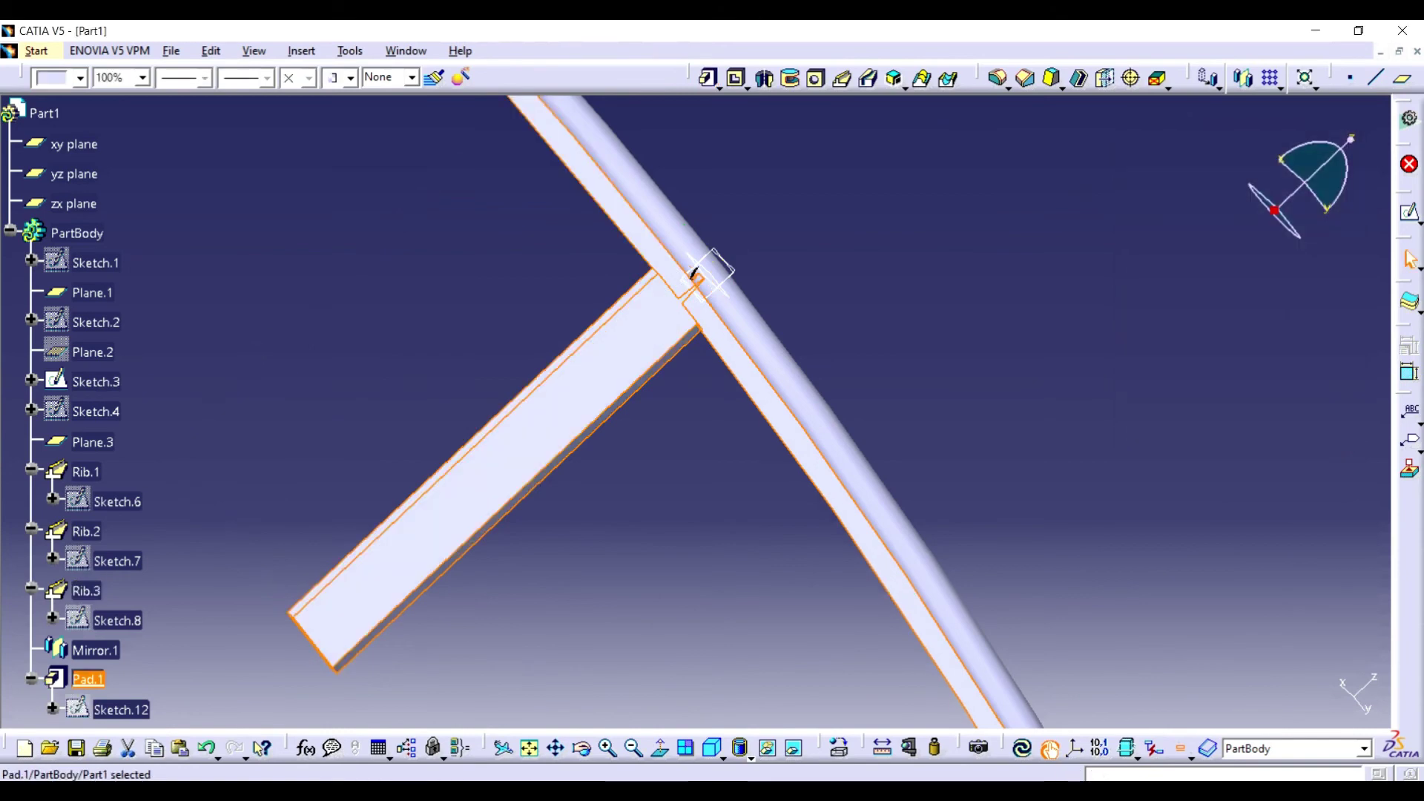
pyautogui.moveTo(692, 276); pyautogui.dragTo(841, 390, button='middle')
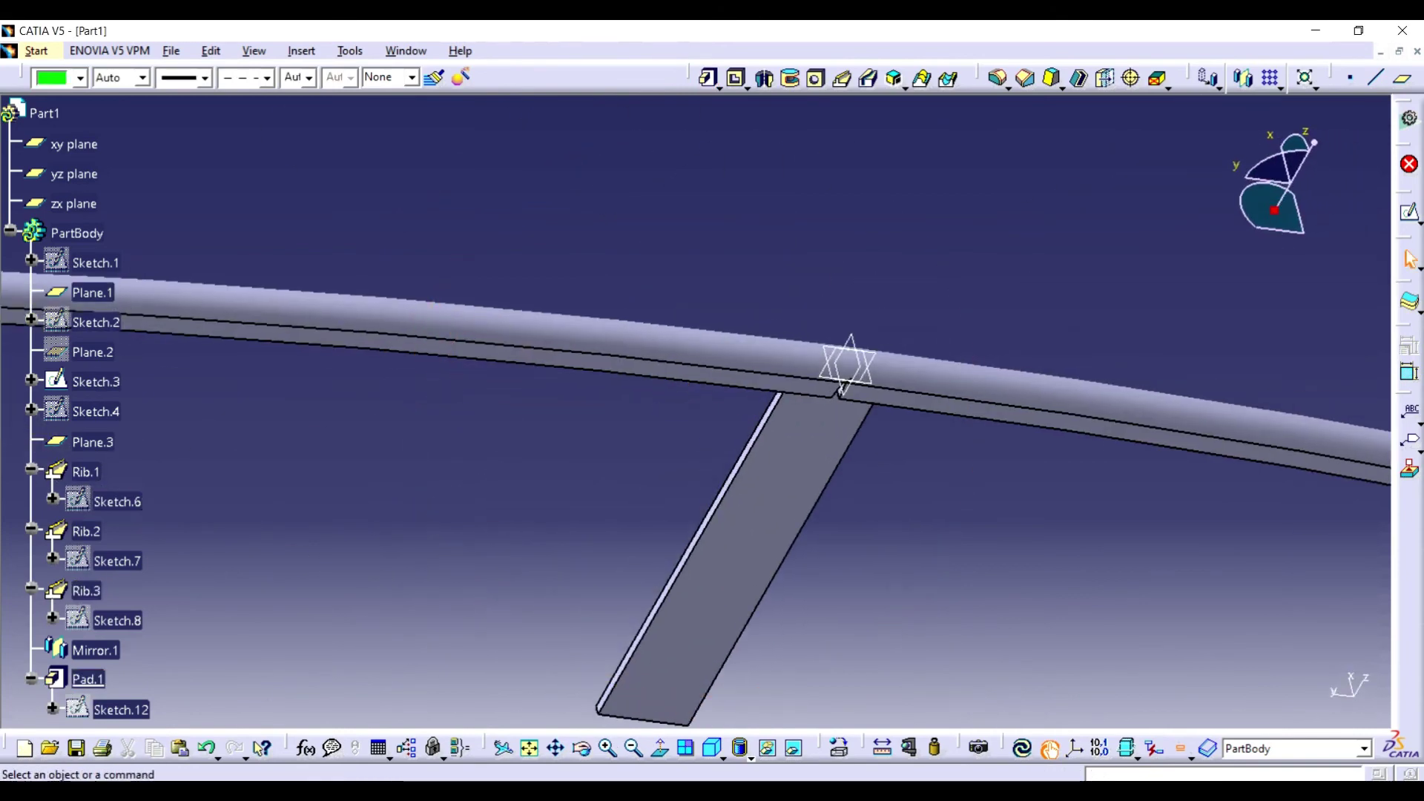
# Save the part as Part18.CATPart
pyautogui.click(77, 747)
pyautogui.write('8')
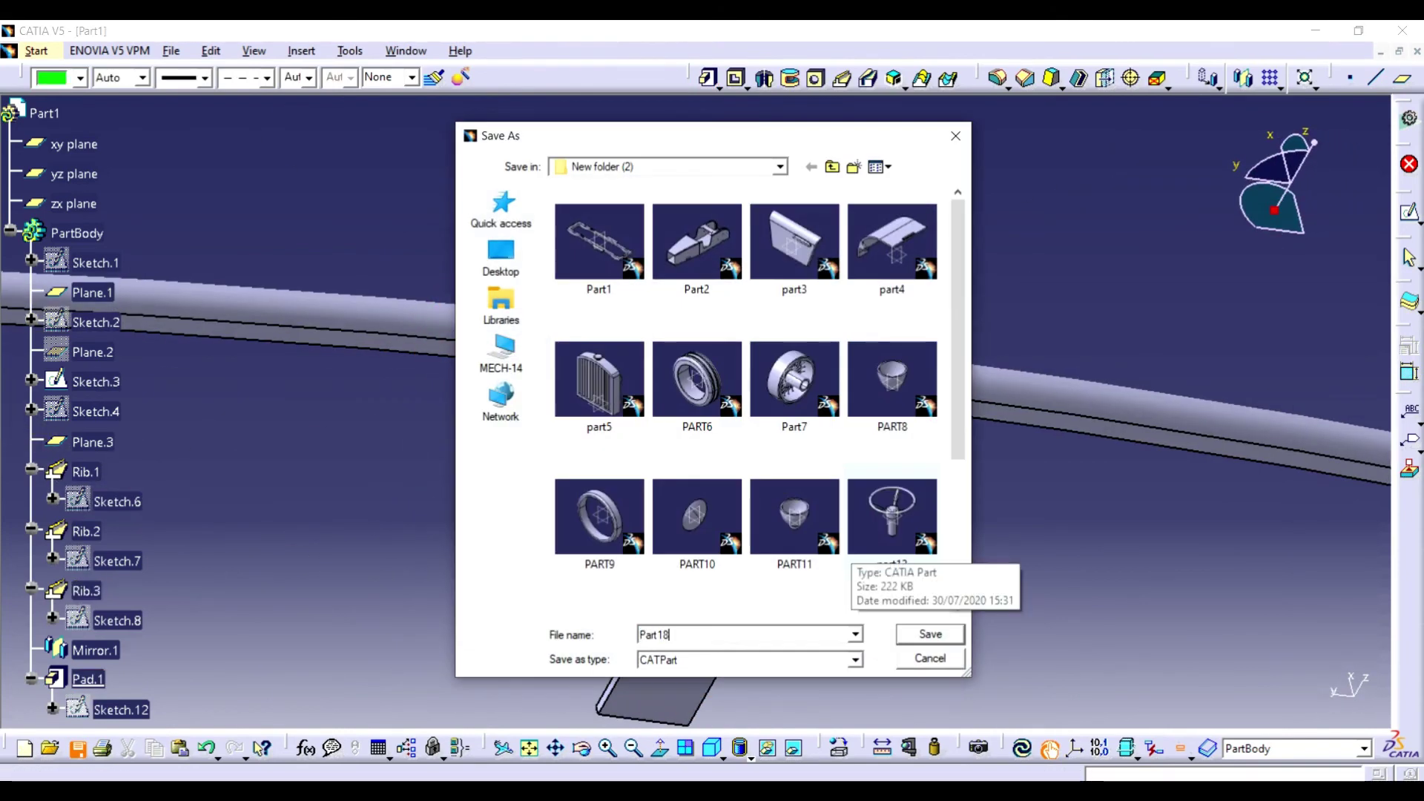
pyautogui.press('Return')
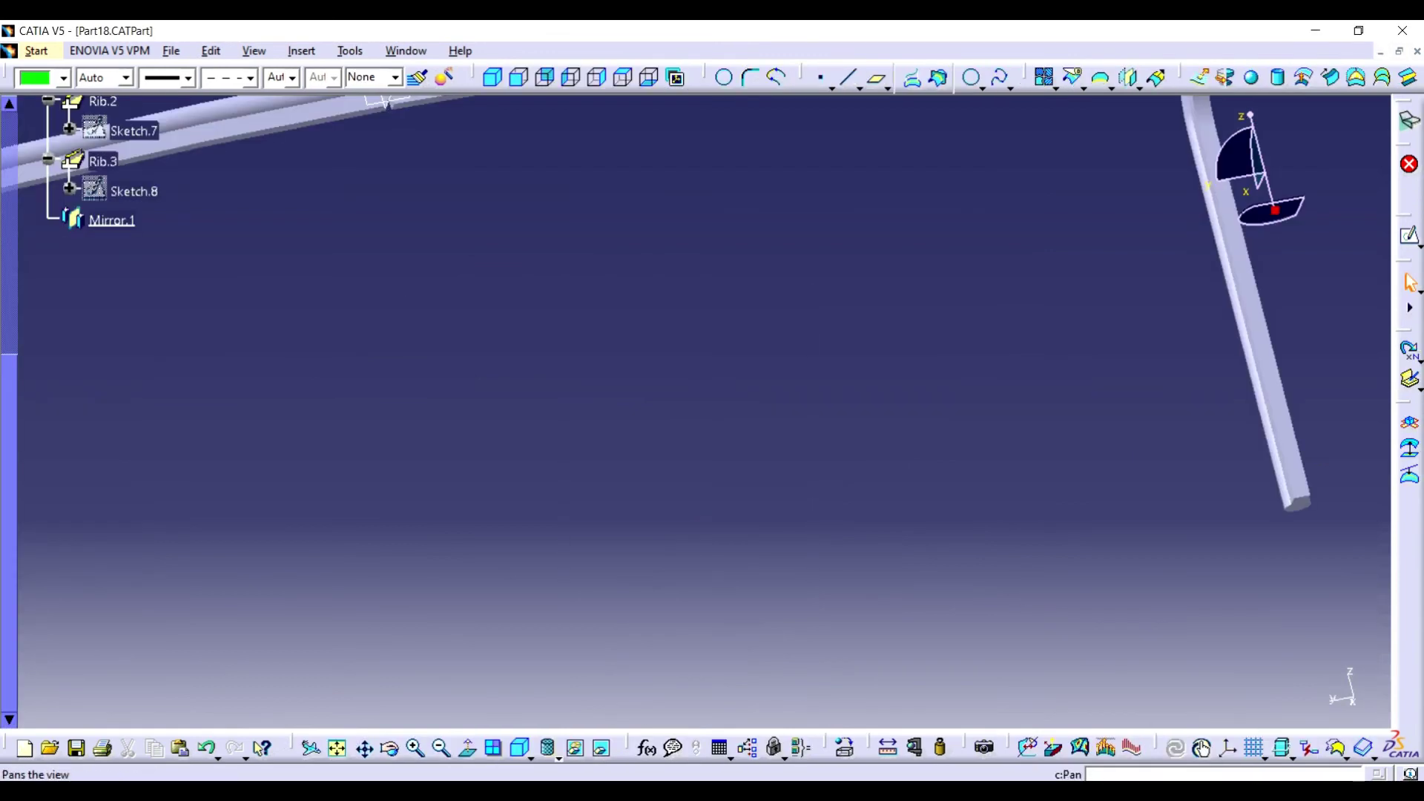
# Create Sketch.14 on the curved rib face with its edge projected in
pyautogui.moveTo(693, 300); pyautogui.dragTo(693, 404, button='middle')
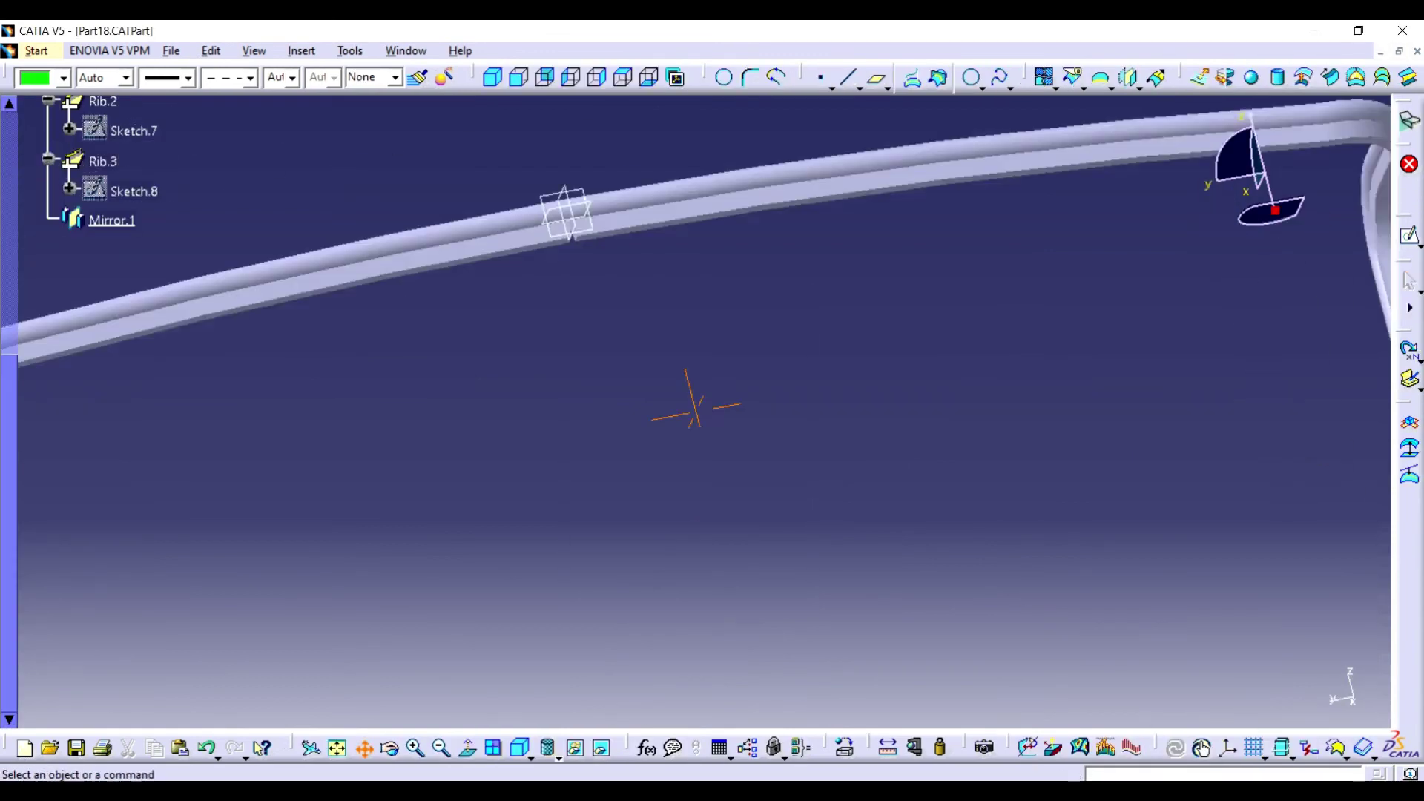
pyautogui.click(1409, 236)
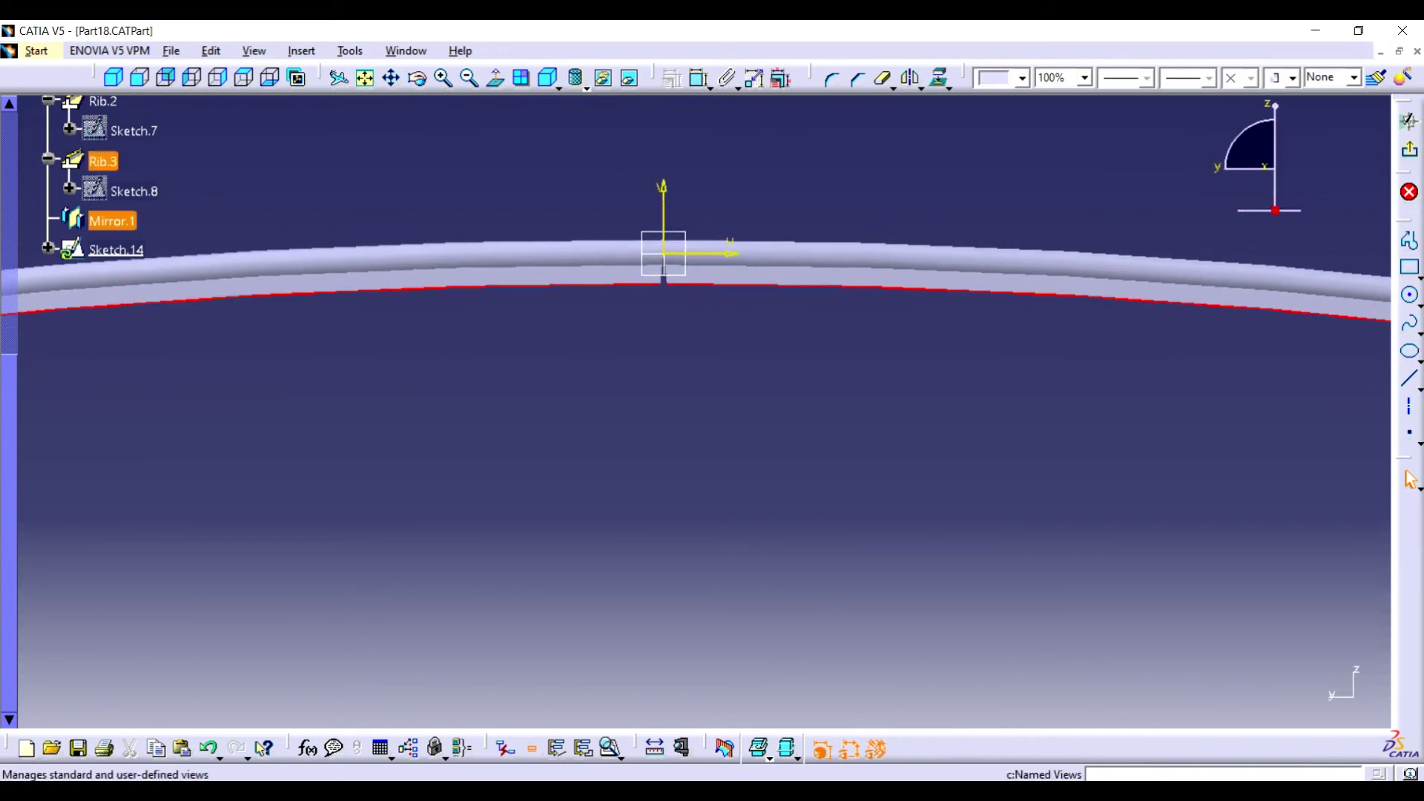
pyautogui.click(302, 50)
pyautogui.click(620, 229)
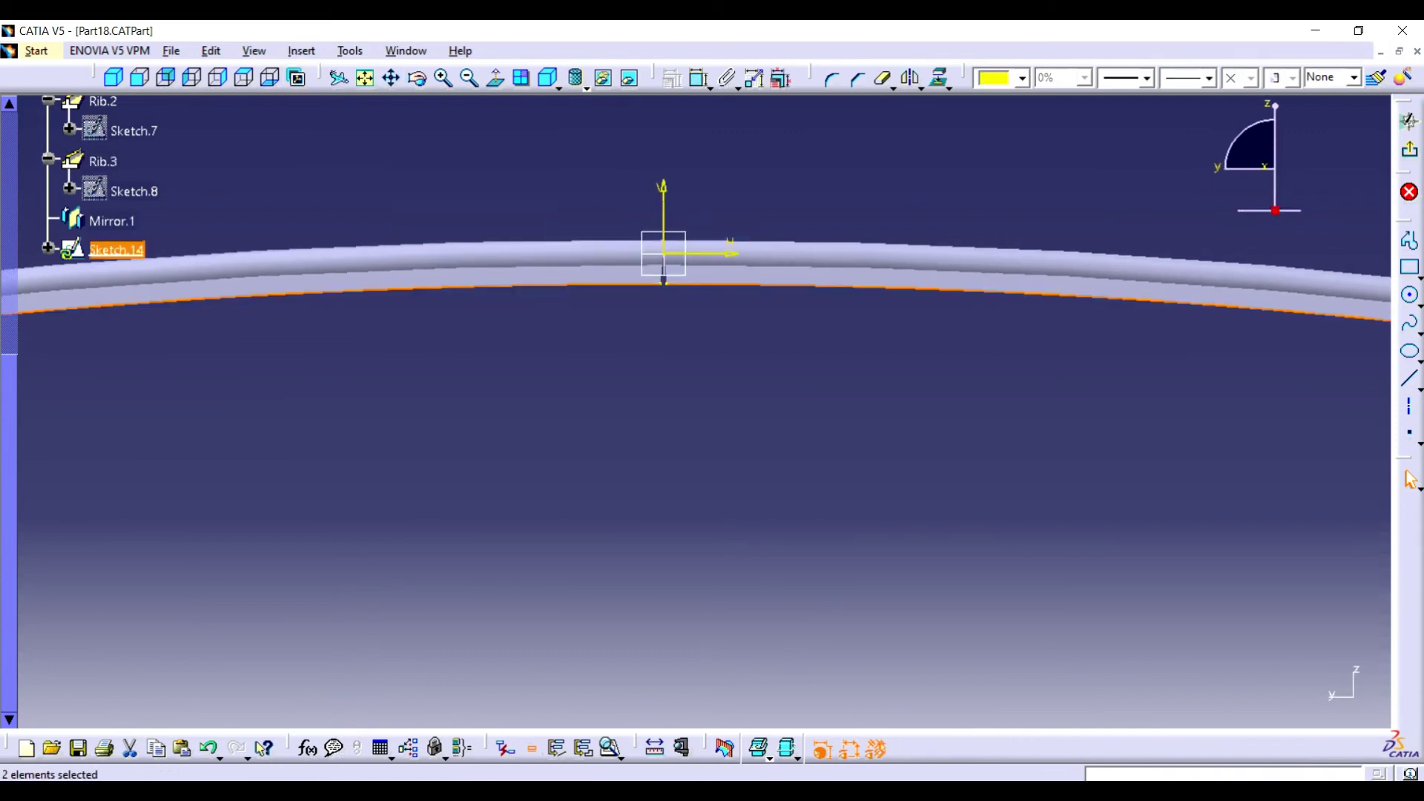
pyautogui.moveTo(668, 482)
pyautogui.mouseDown(button='middle')
pyautogui.moveTo(668, 289)
pyautogui.moveTo(667, 520)
pyautogui.mouseUp(button='middle')
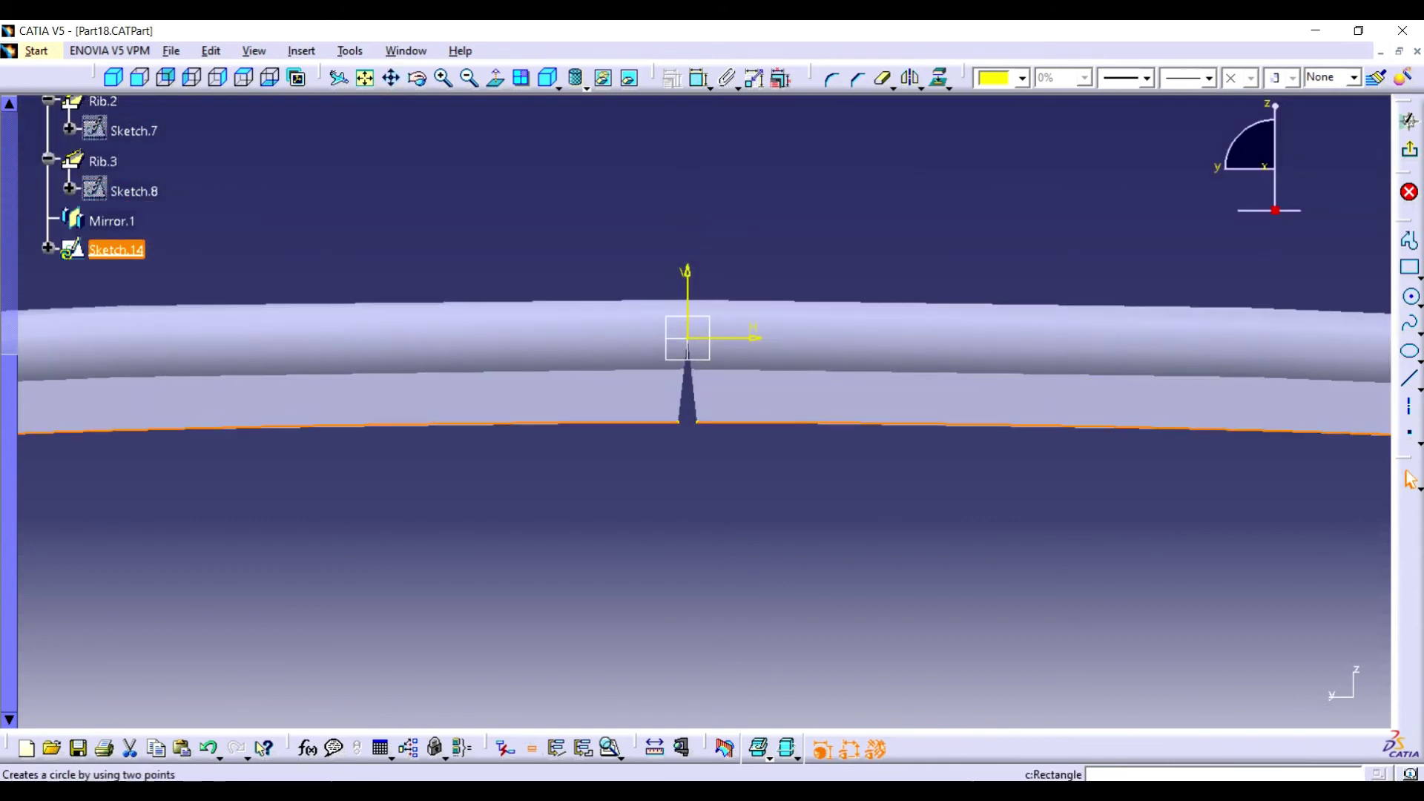
pyautogui.click(1419, 386)
pyautogui.click(1303, 397)
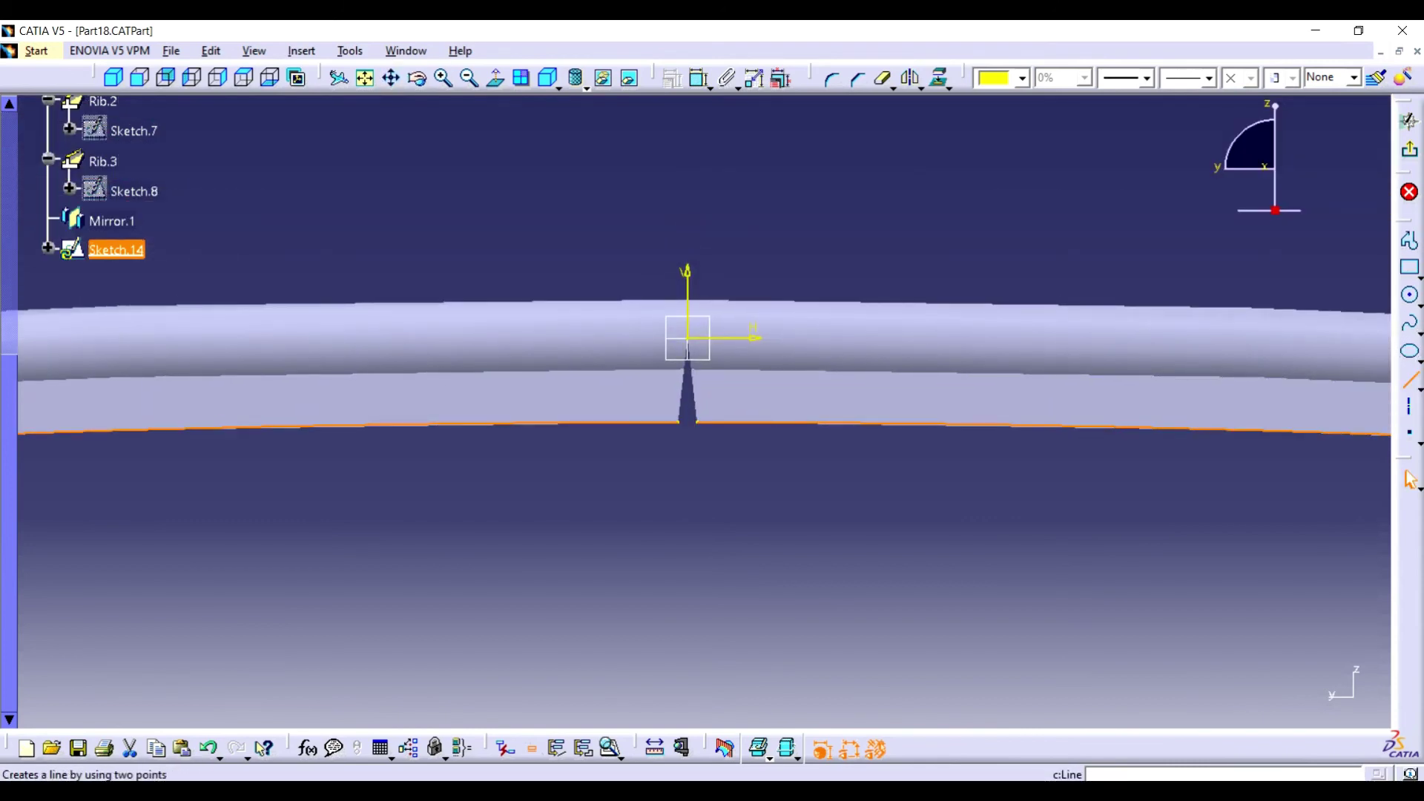
pyautogui.click(683, 421)
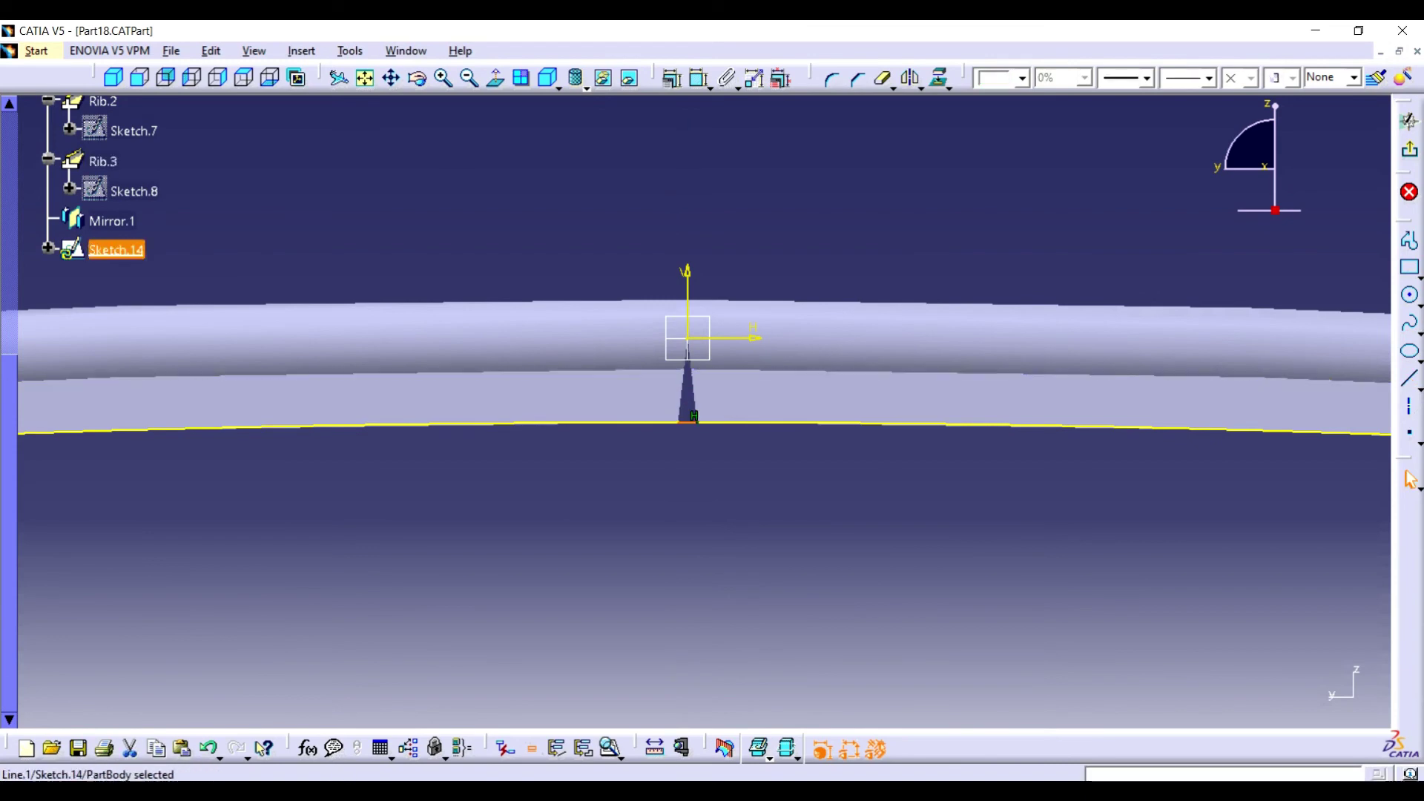
pyautogui.press('Escape')
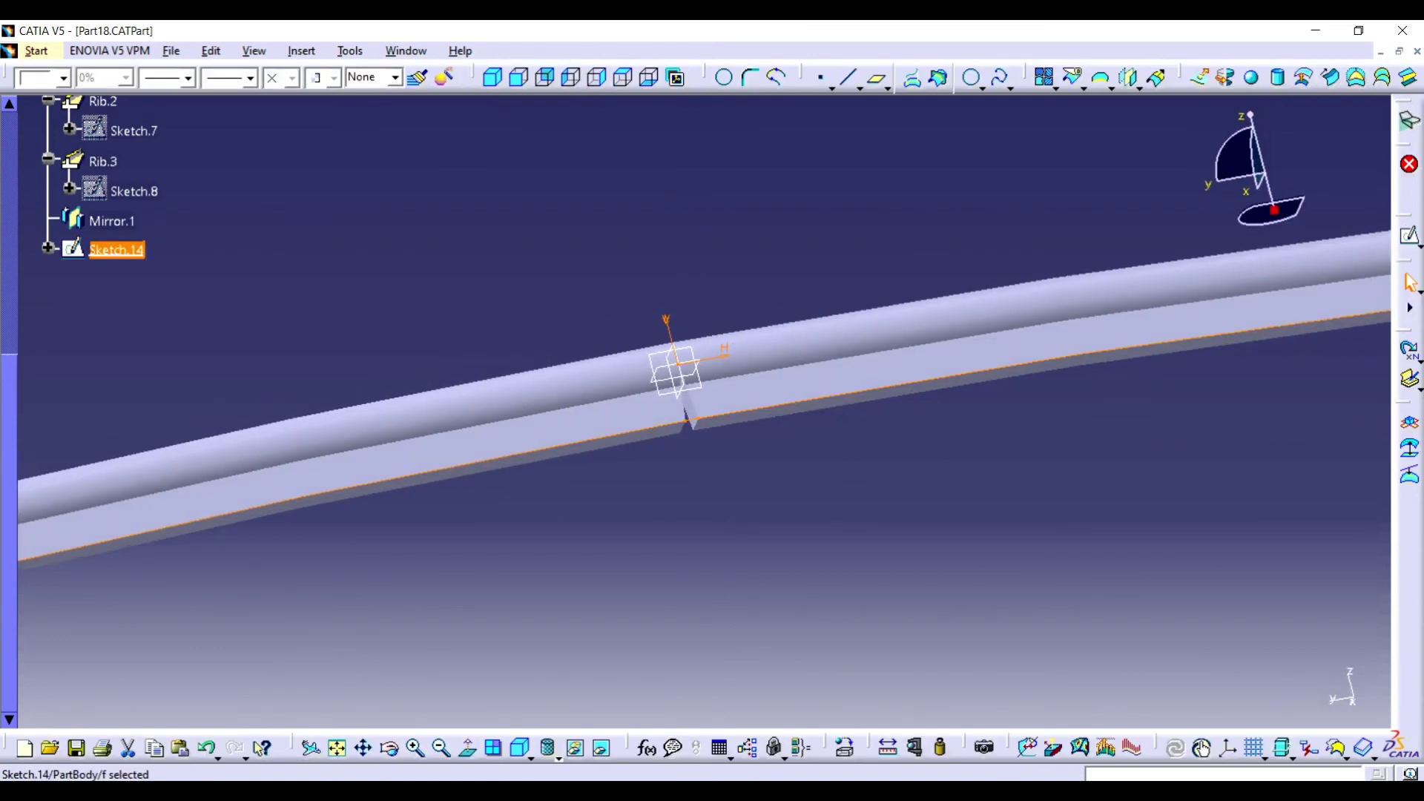
# Zoom out and orbit to view the whole bent frame
pyautogui.click(442, 747)
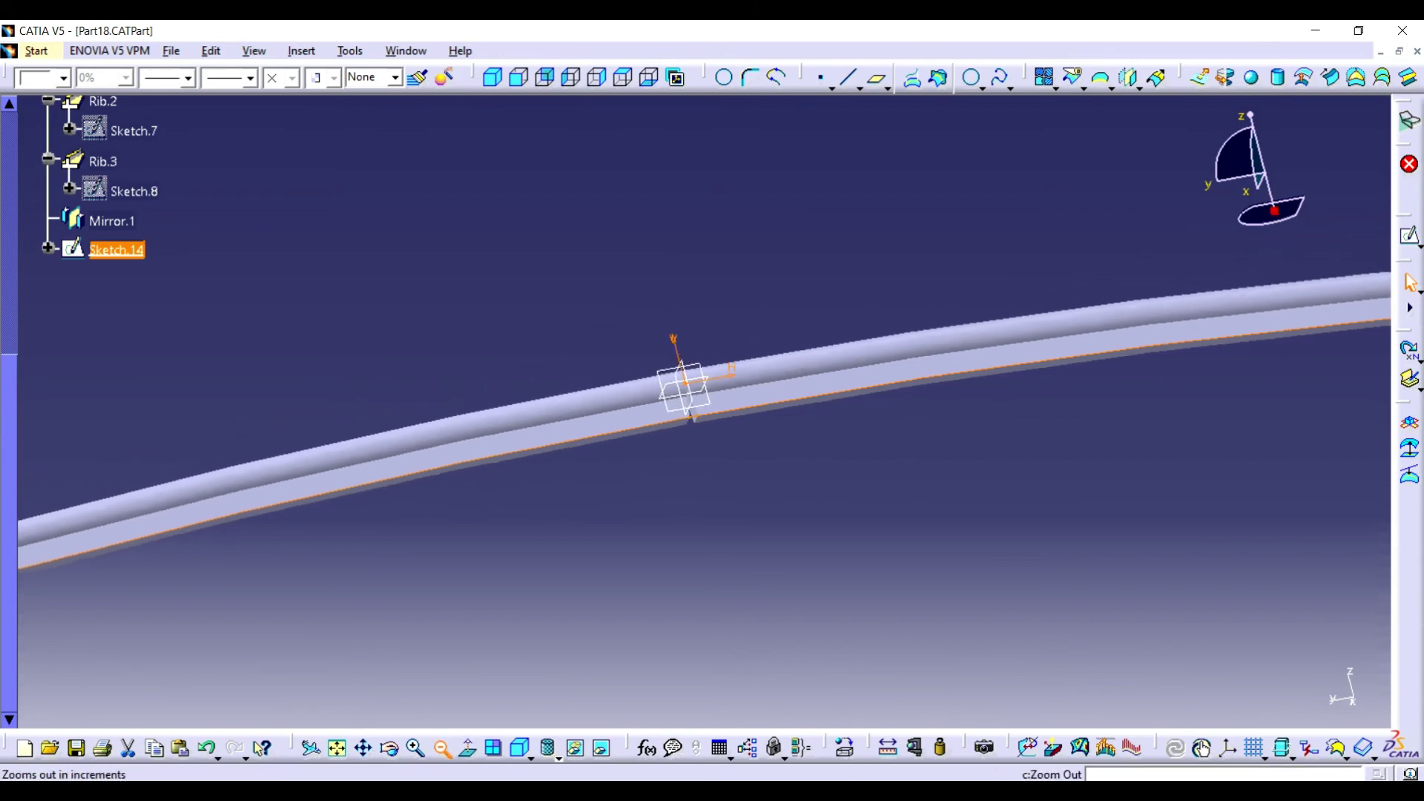
pyautogui.click(442, 747)
pyautogui.click(442, 748)
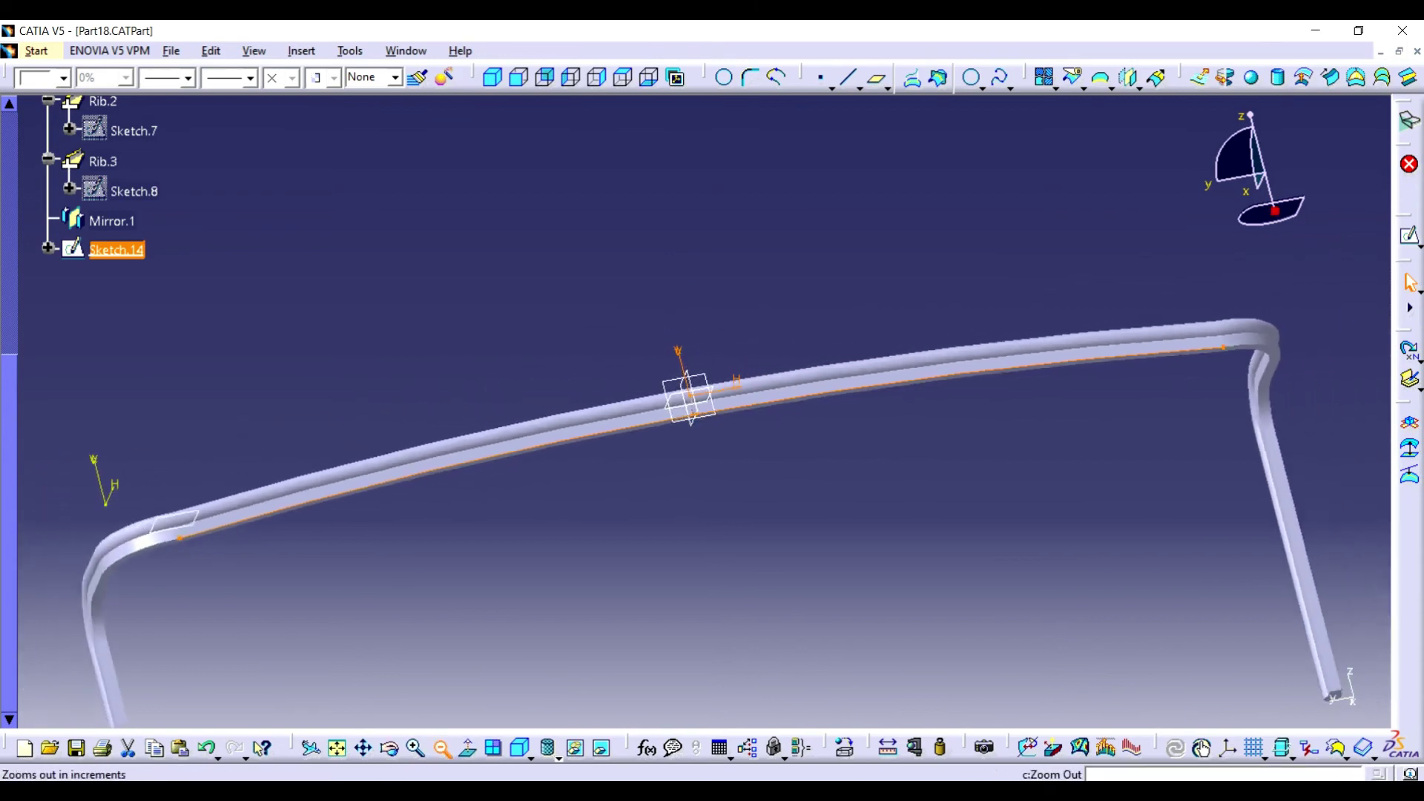
pyautogui.click(442, 748)
pyautogui.click(388, 748)
pyautogui.moveTo(741, 445); pyautogui.dragTo(697, 445)
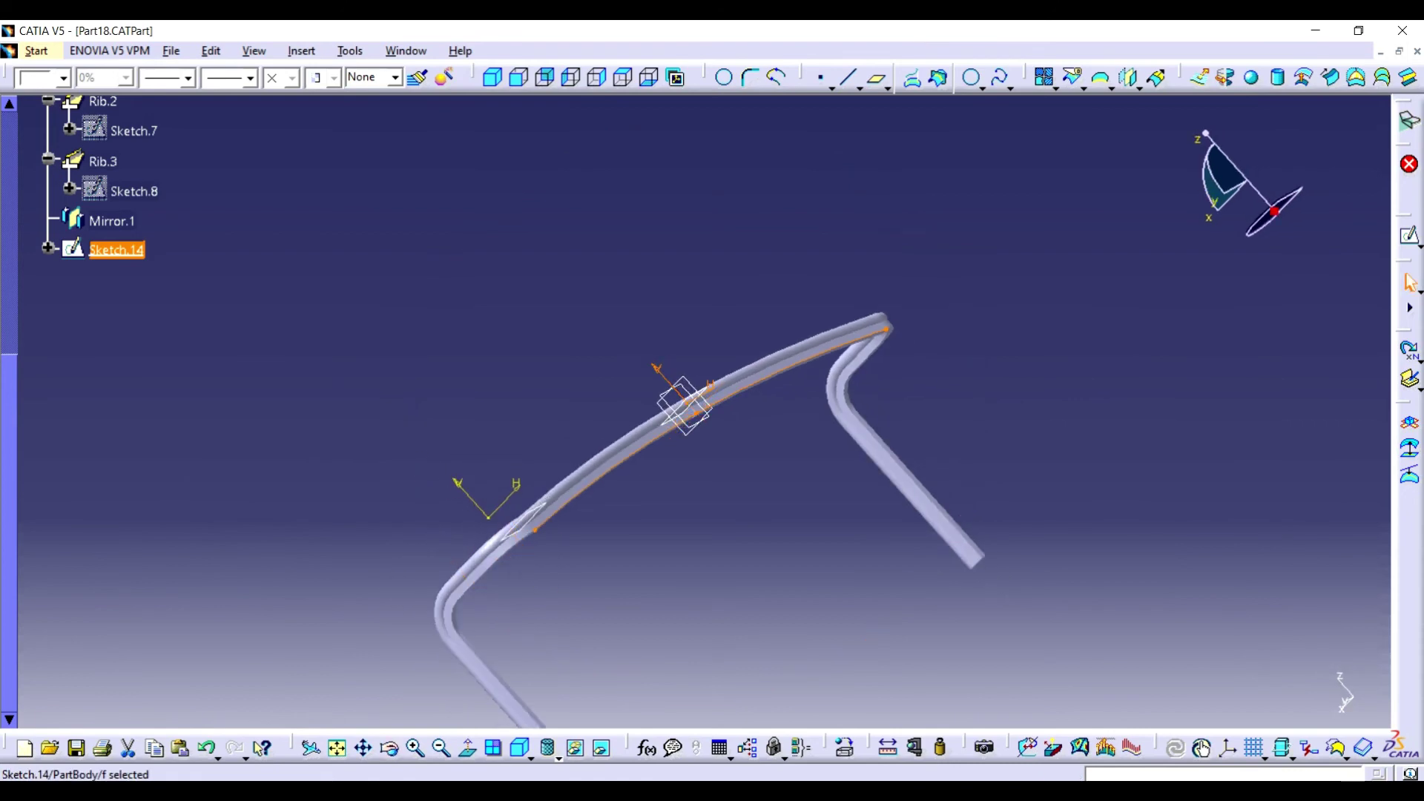
pyautogui.press('Escape')
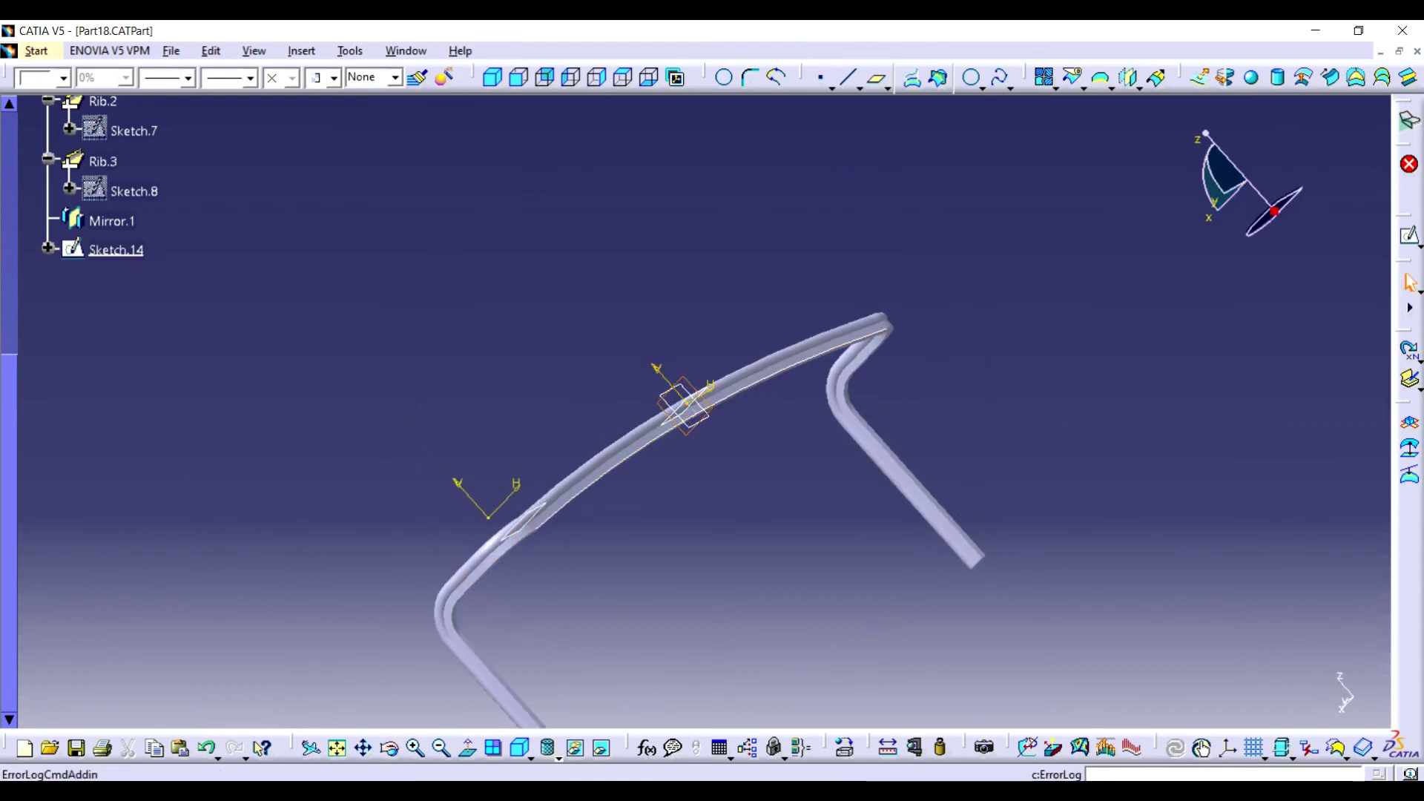
# Create Plane.6 parallel to the reference, passing through a sketch vertex
pyautogui.click(879, 80)
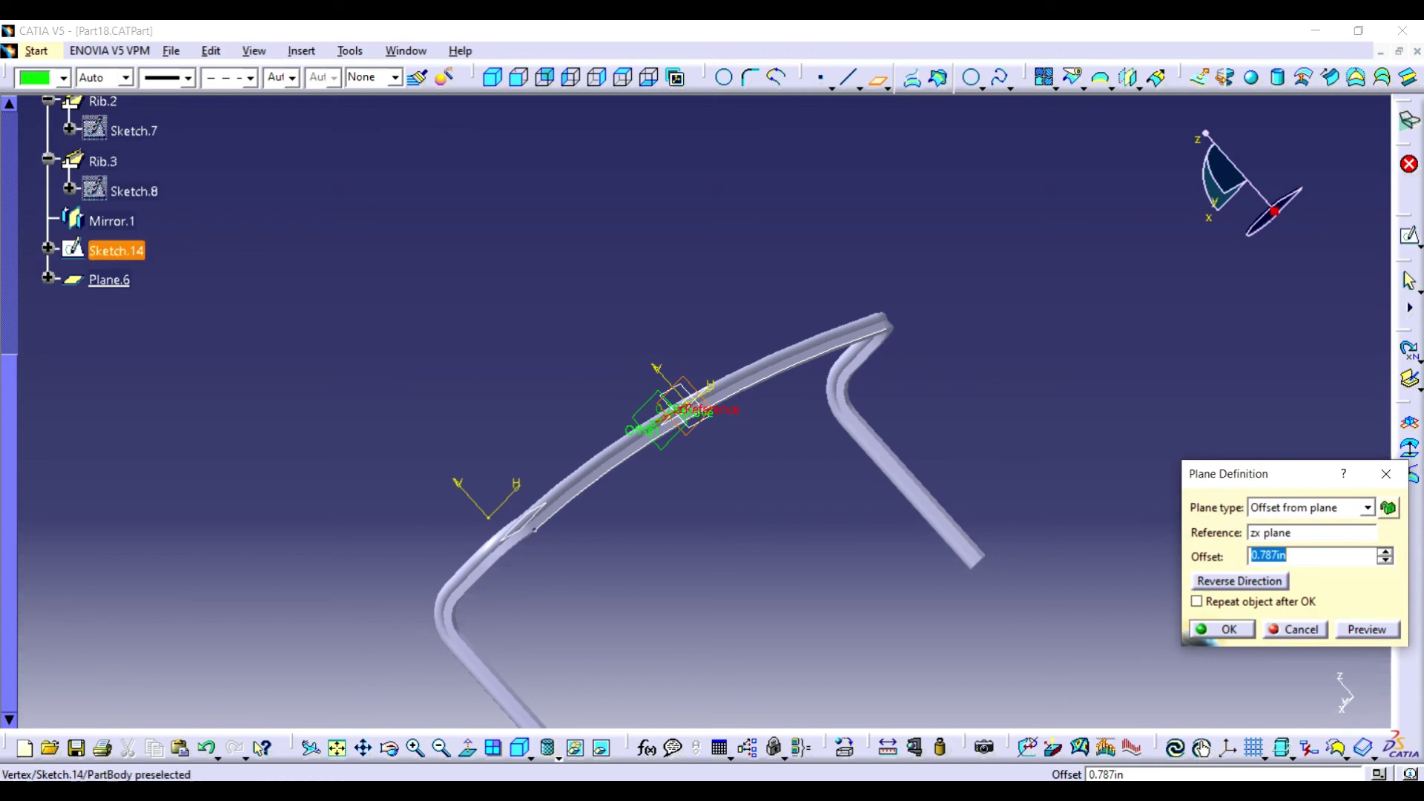
pyautogui.click(536, 530)
pyautogui.press('Return')
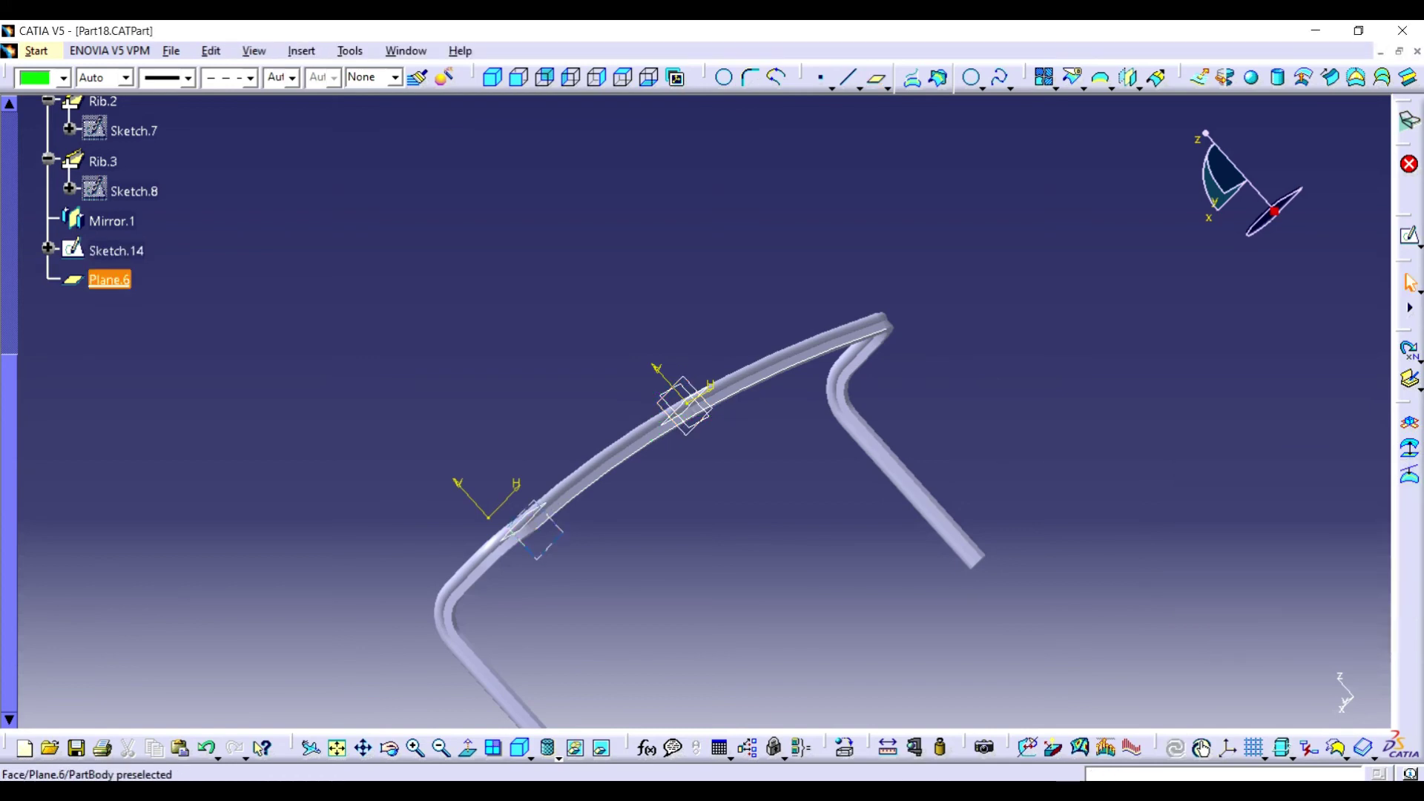
# Start Sketch.15 on Plane.6 and draw a vertical guide line
pyautogui.click(1409, 236)
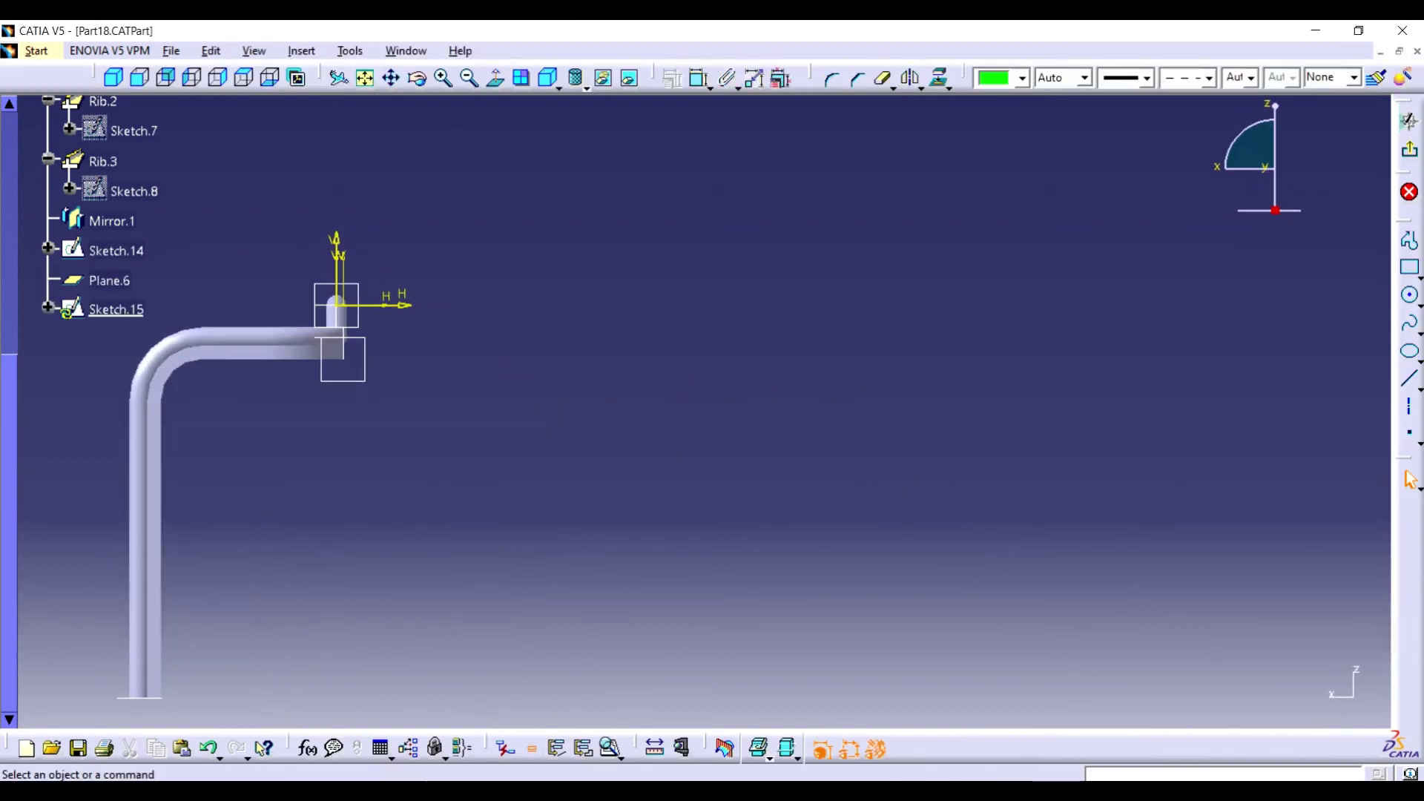
pyautogui.click(160, 653)
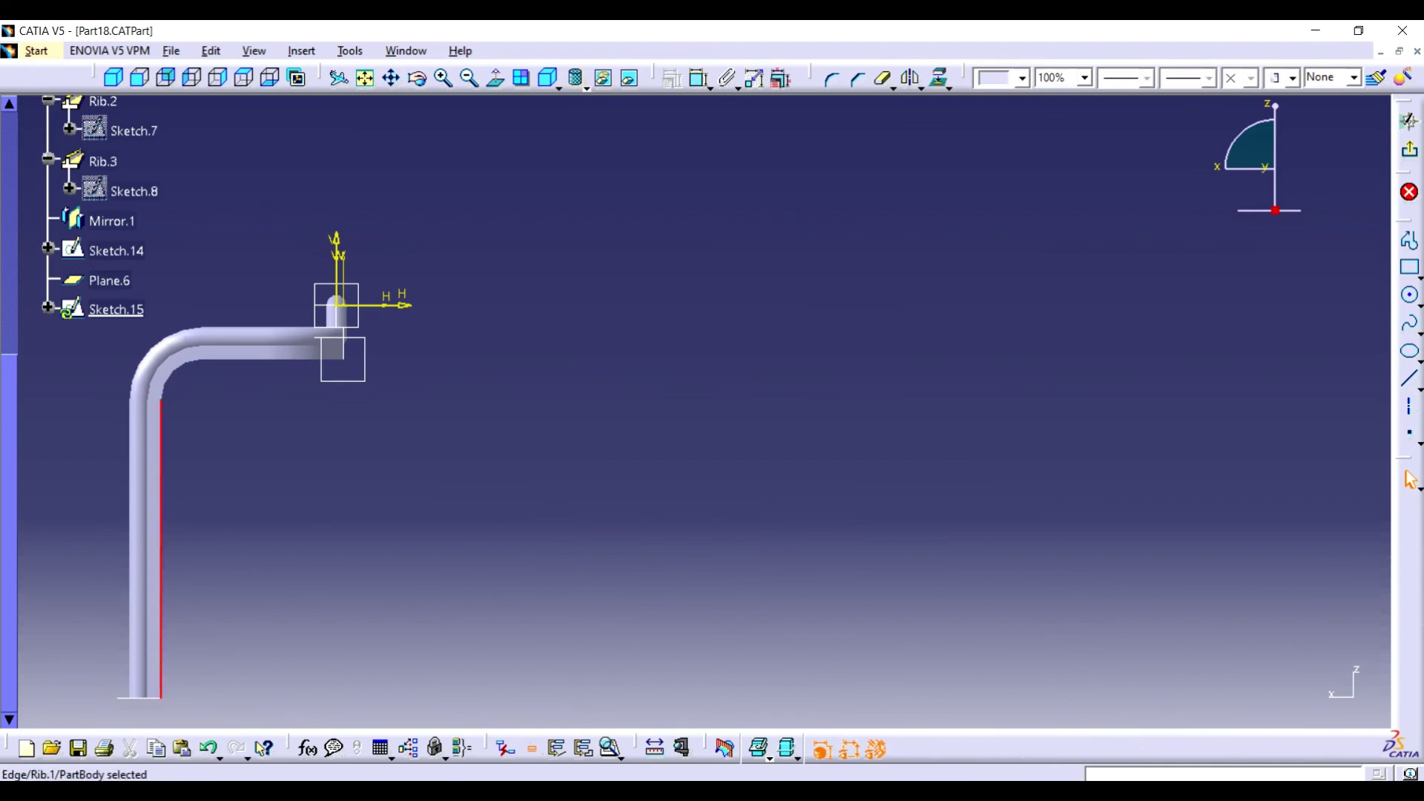
pyautogui.press('Escape')
pyautogui.click(1409, 242)
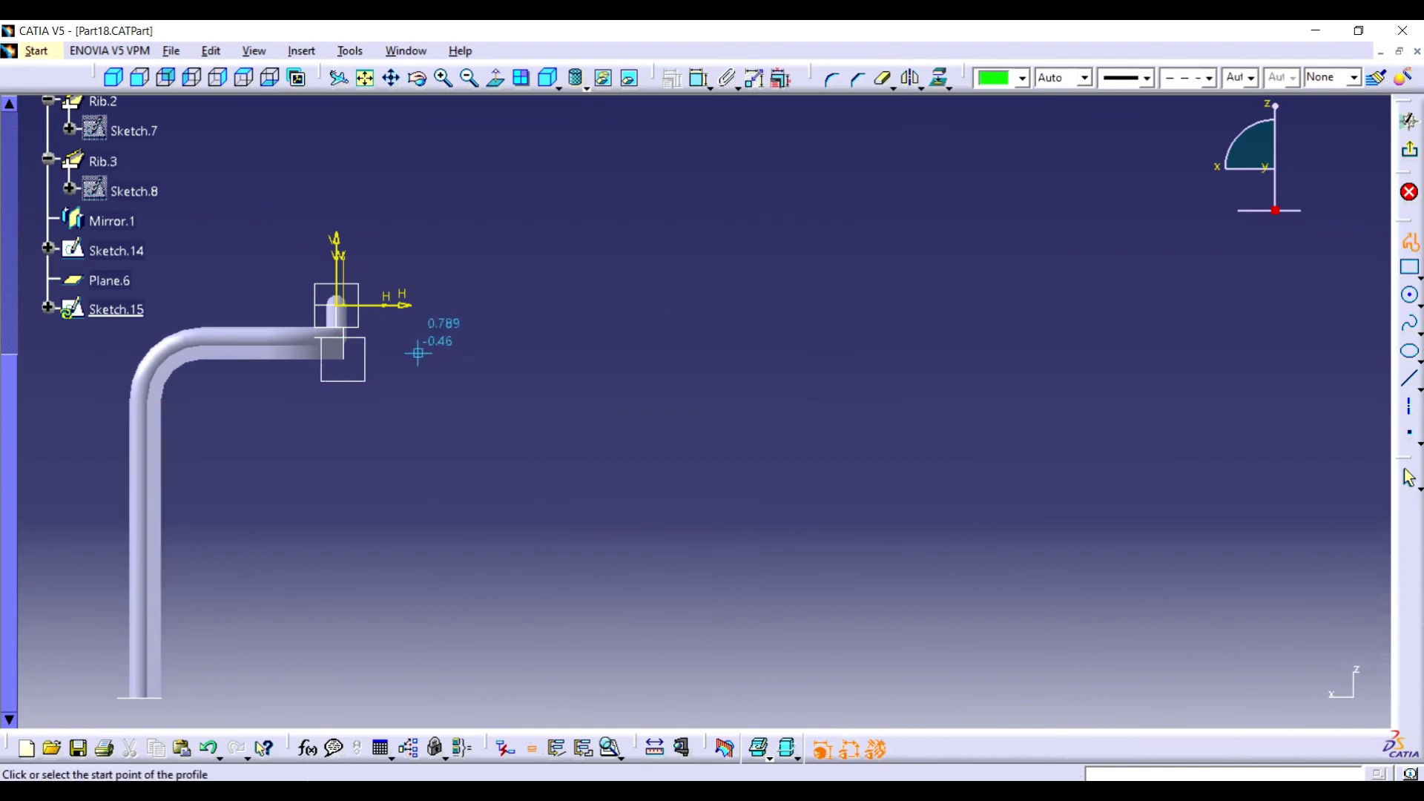
pyautogui.click(393, 369)
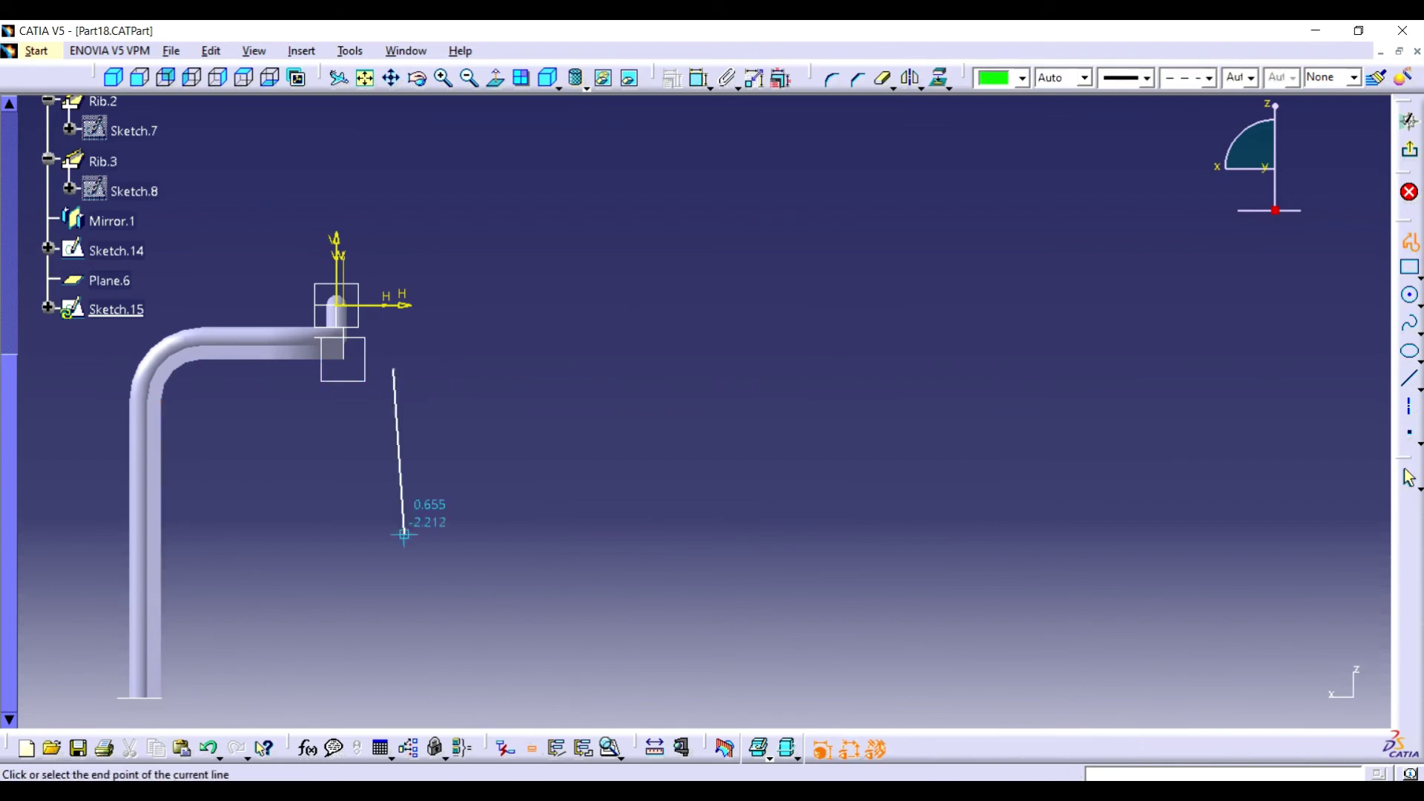
pyautogui.click(393, 626)
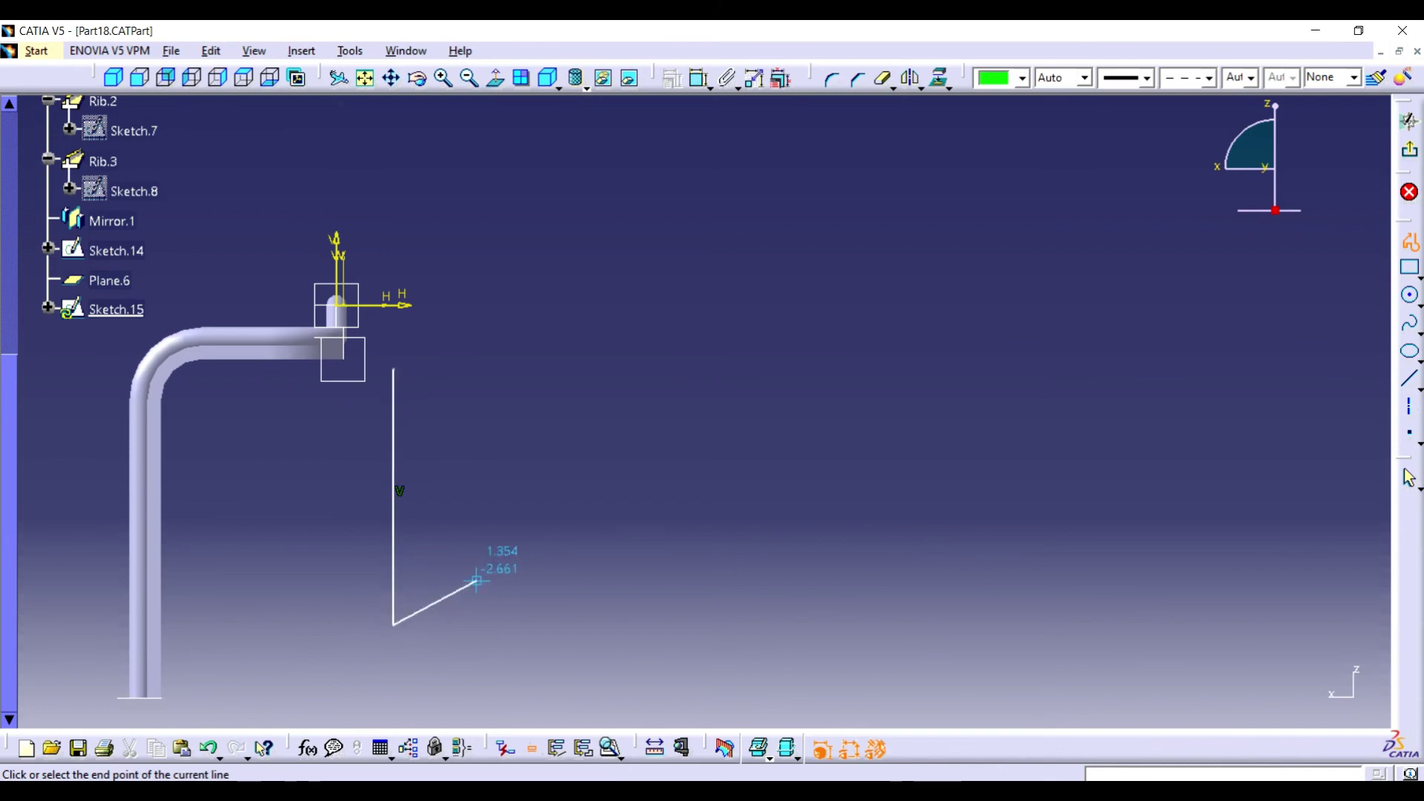
pyautogui.press('Escape')
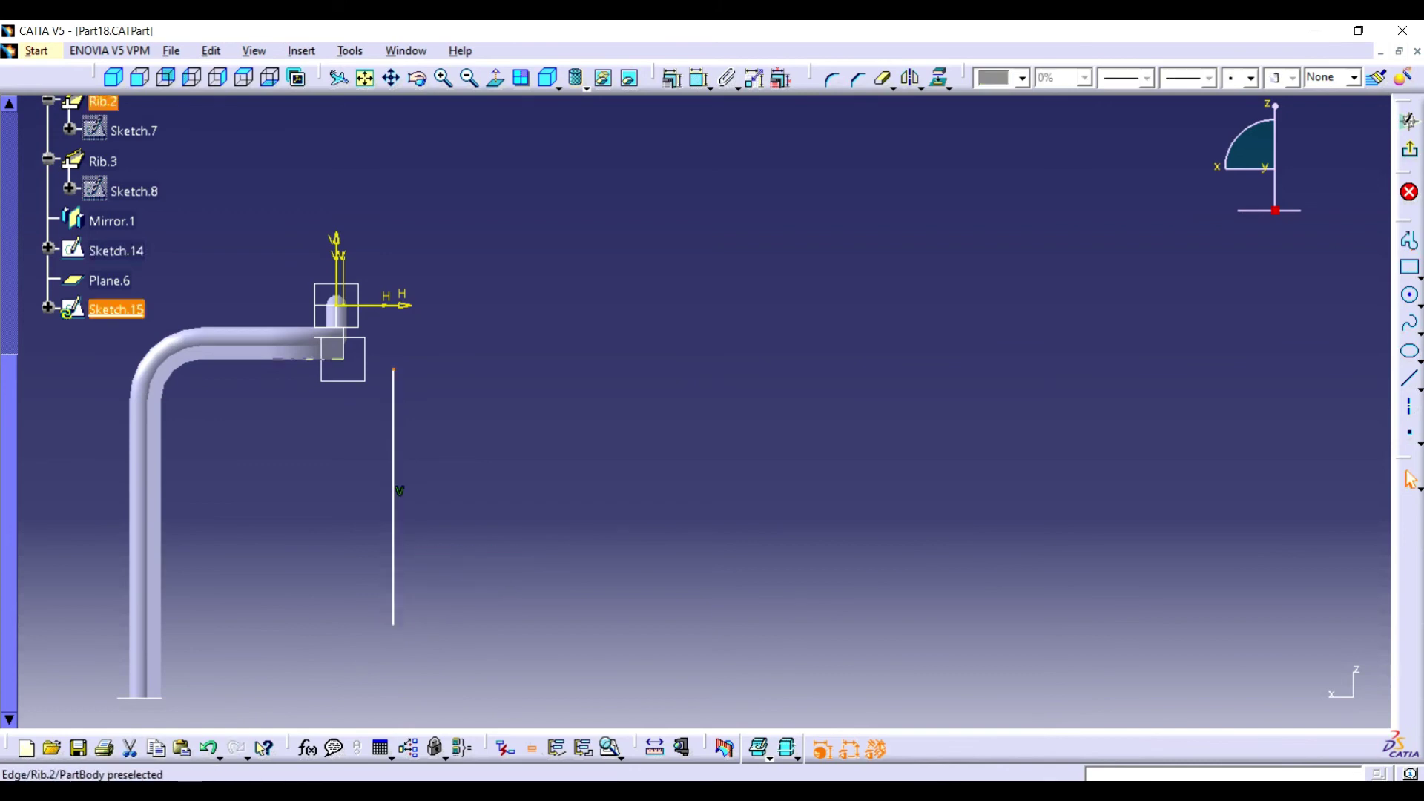
# Make the guide line's end coincident with the tube point, then leave Sketch.15
pyautogui.click(344, 359)
pyautogui.click(681, 750)
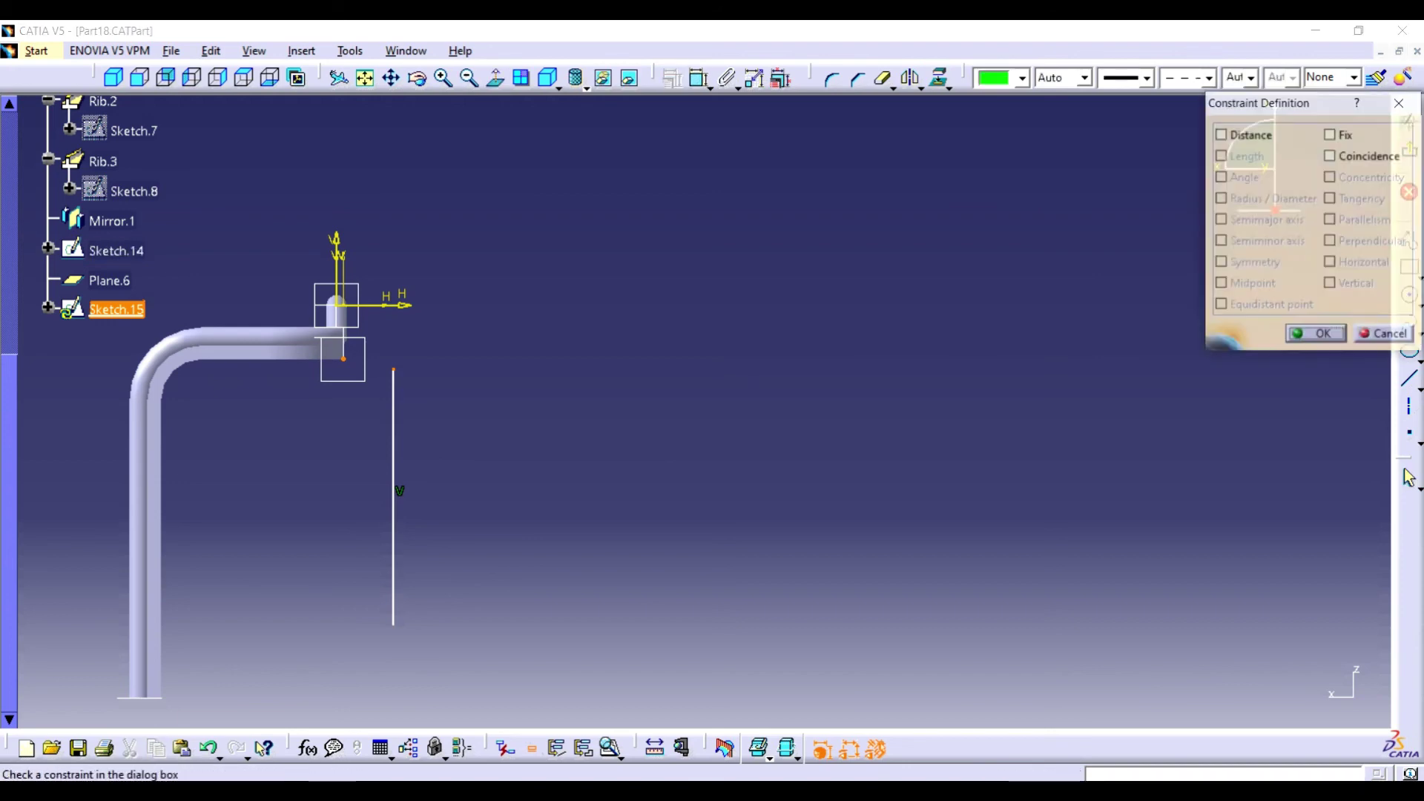
pyautogui.click(1330, 156)
pyautogui.press('Return')
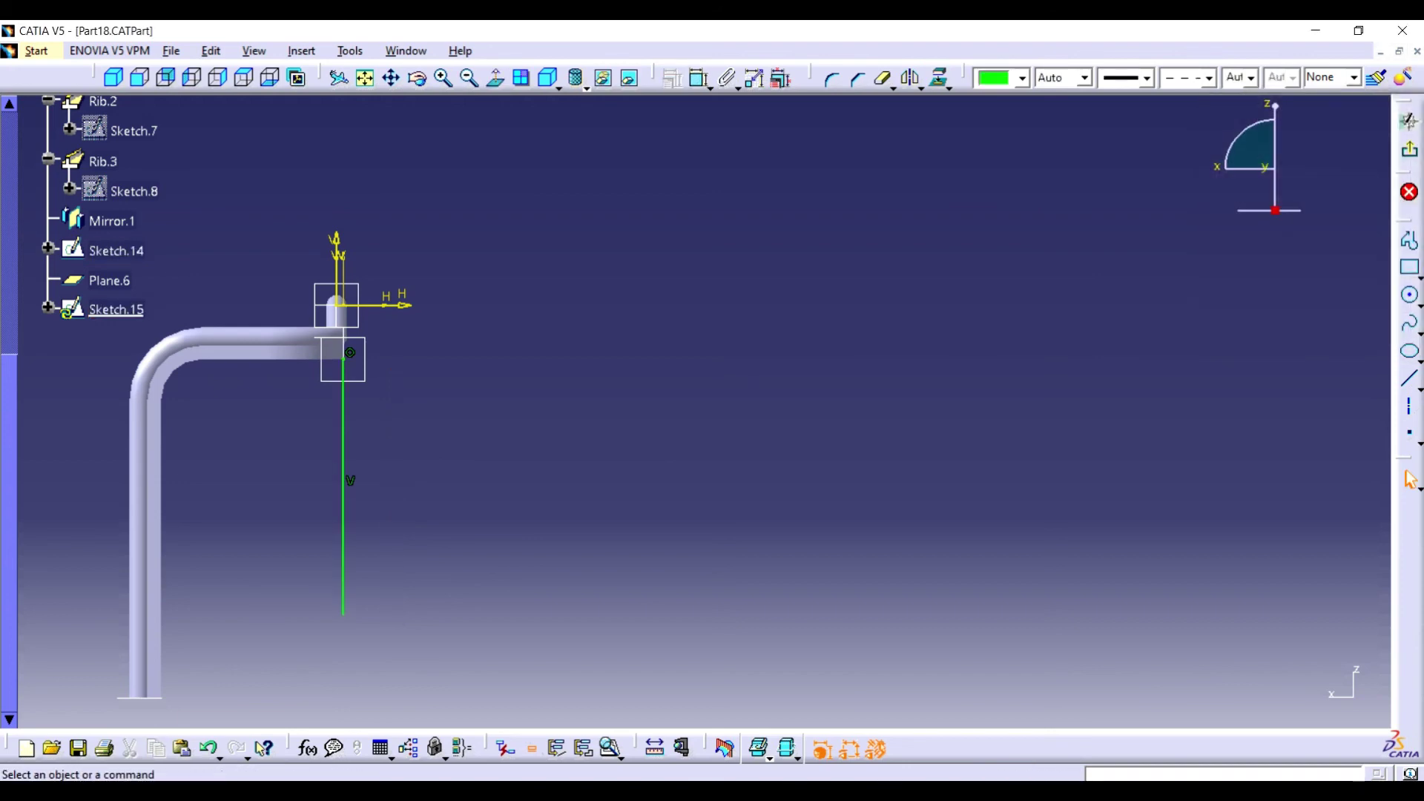
pyautogui.click(344, 359)
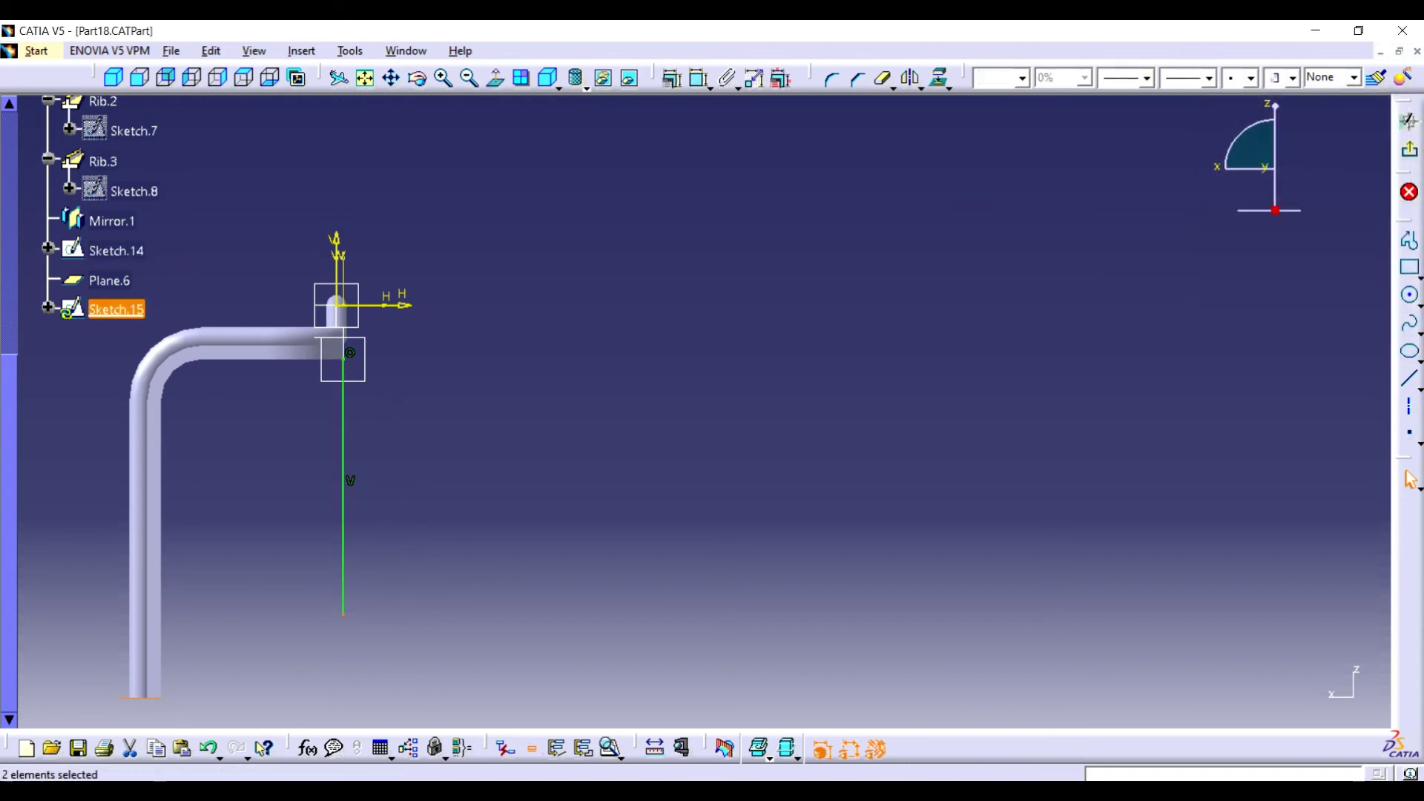
pyautogui.click(681, 749)
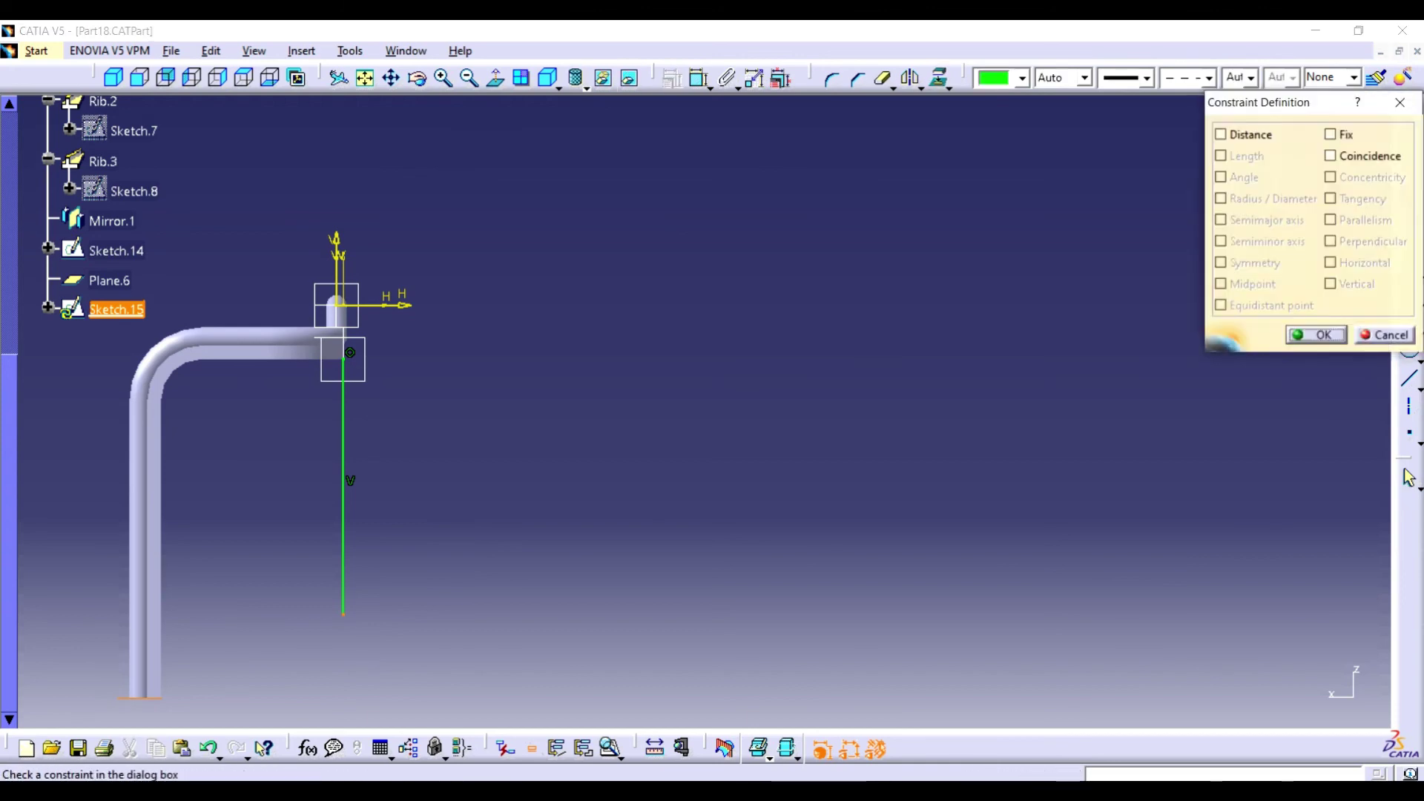
pyautogui.click(1330, 155)
pyautogui.click(1316, 334)
pyautogui.click(1409, 194)
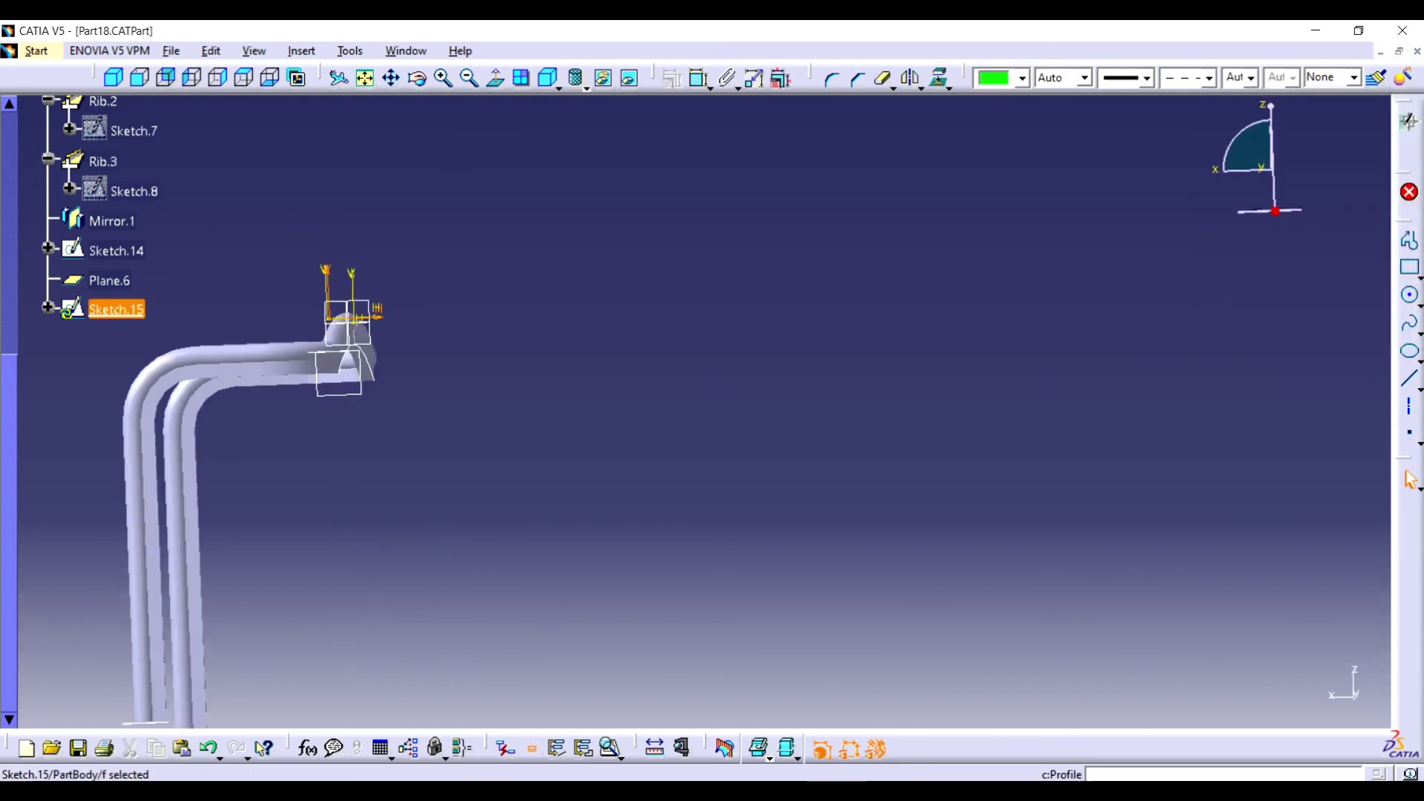
pyautogui.click(109, 281)
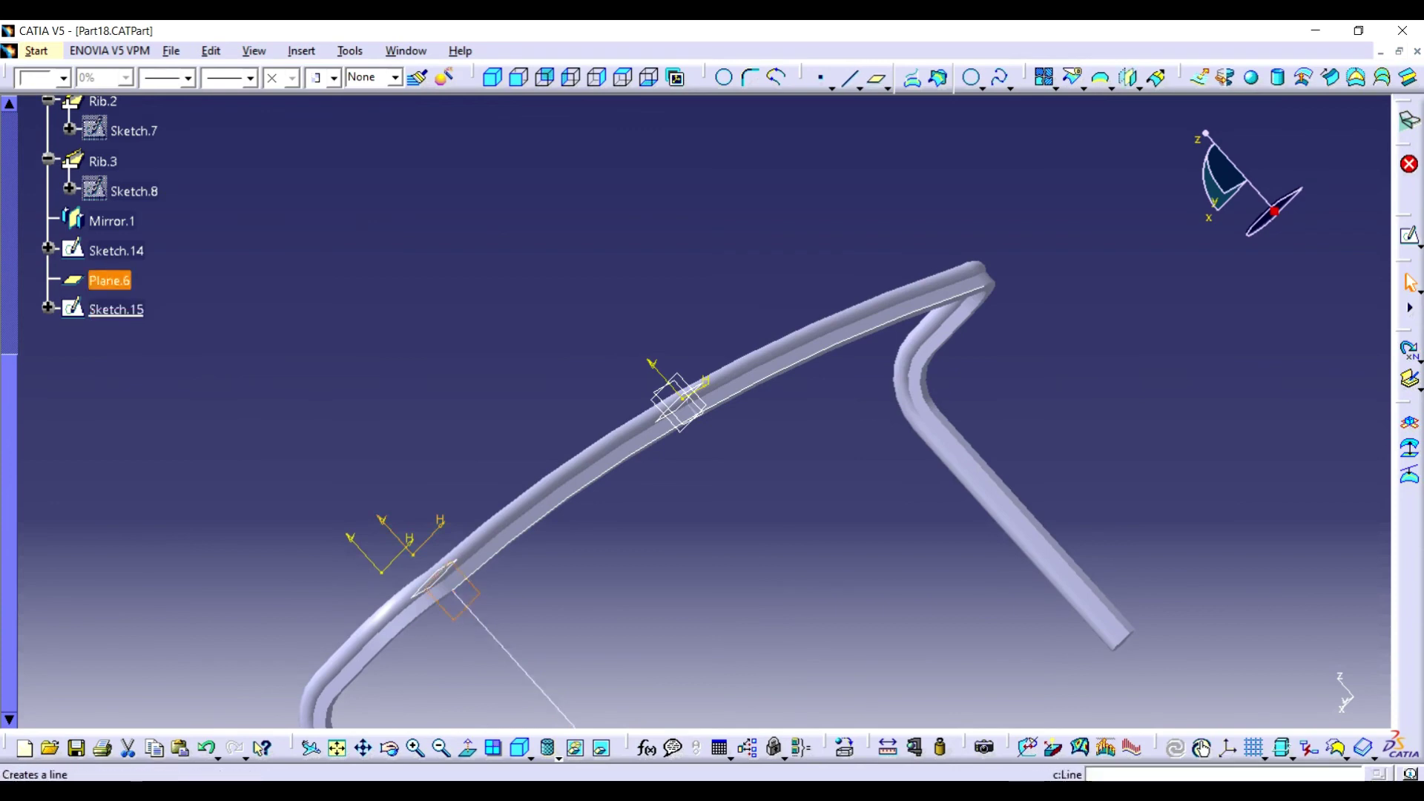
# Create Plane.7 parallel to Plane.6 through the Sketch.14 end point
pyautogui.click(876, 77)
pyautogui.click(1367, 508)
pyautogui.click(1305, 537)
pyautogui.click(979, 280)
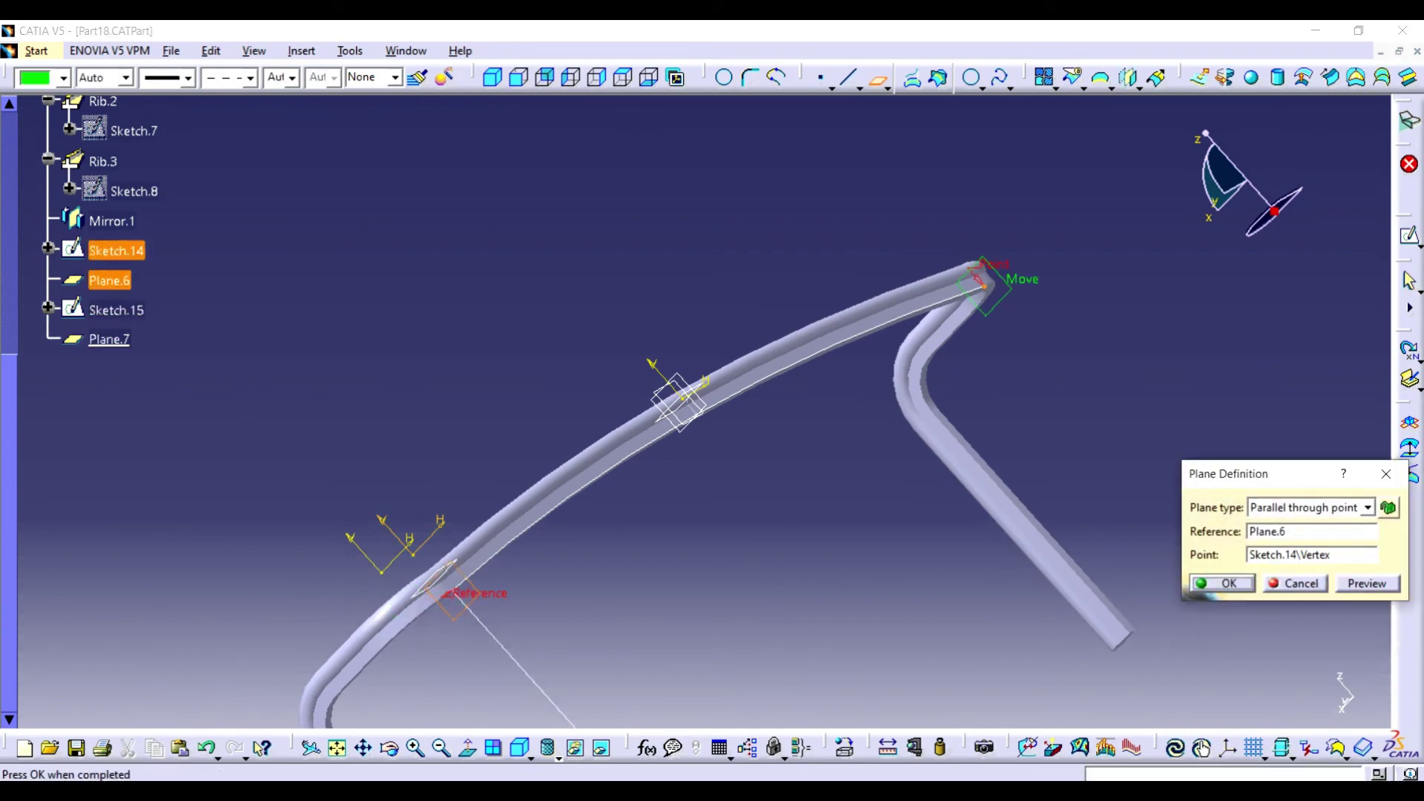
pyautogui.click(1220, 584)
# Project the tube edge into a new Sketch.16 on Plane.7
pyautogui.click(1409, 236)
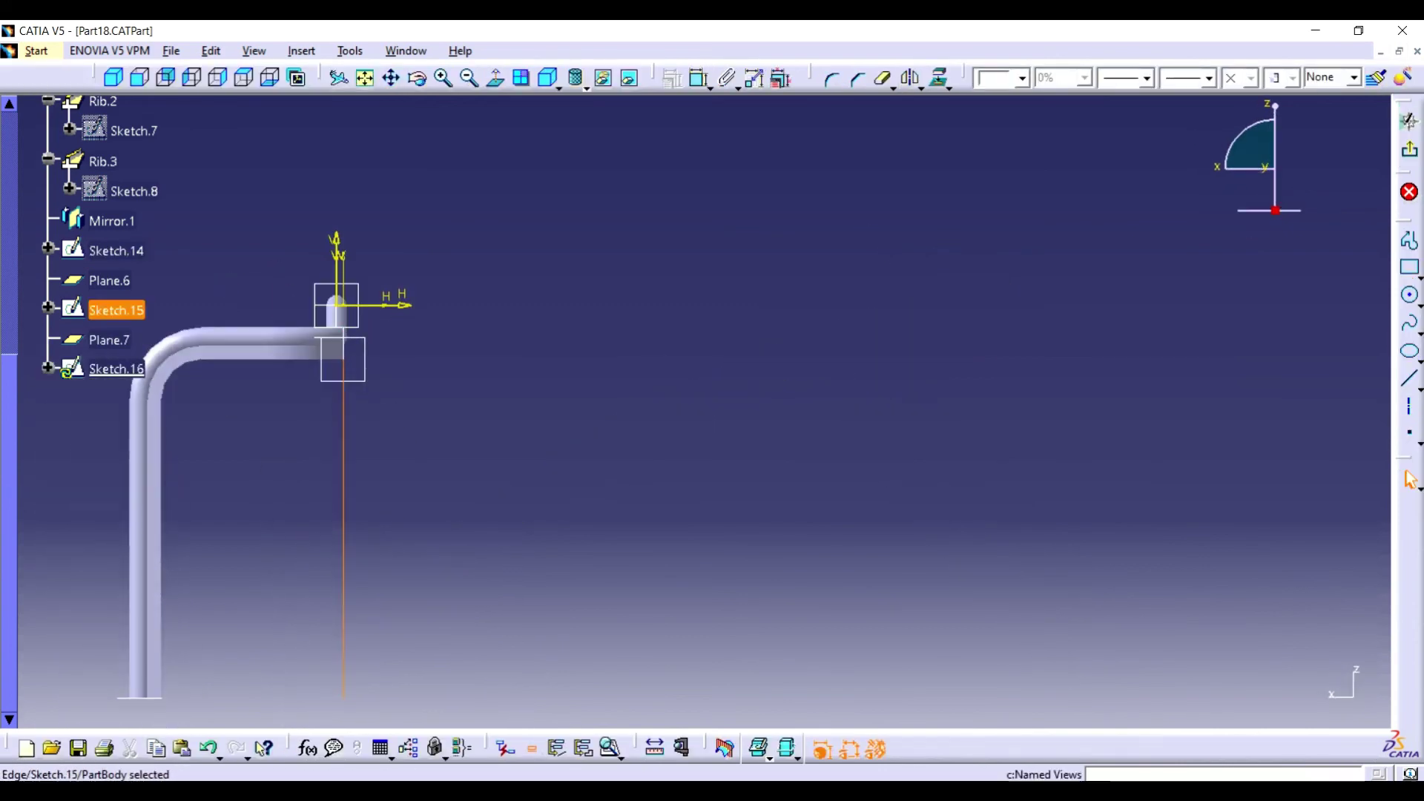
pyautogui.click(302, 50)
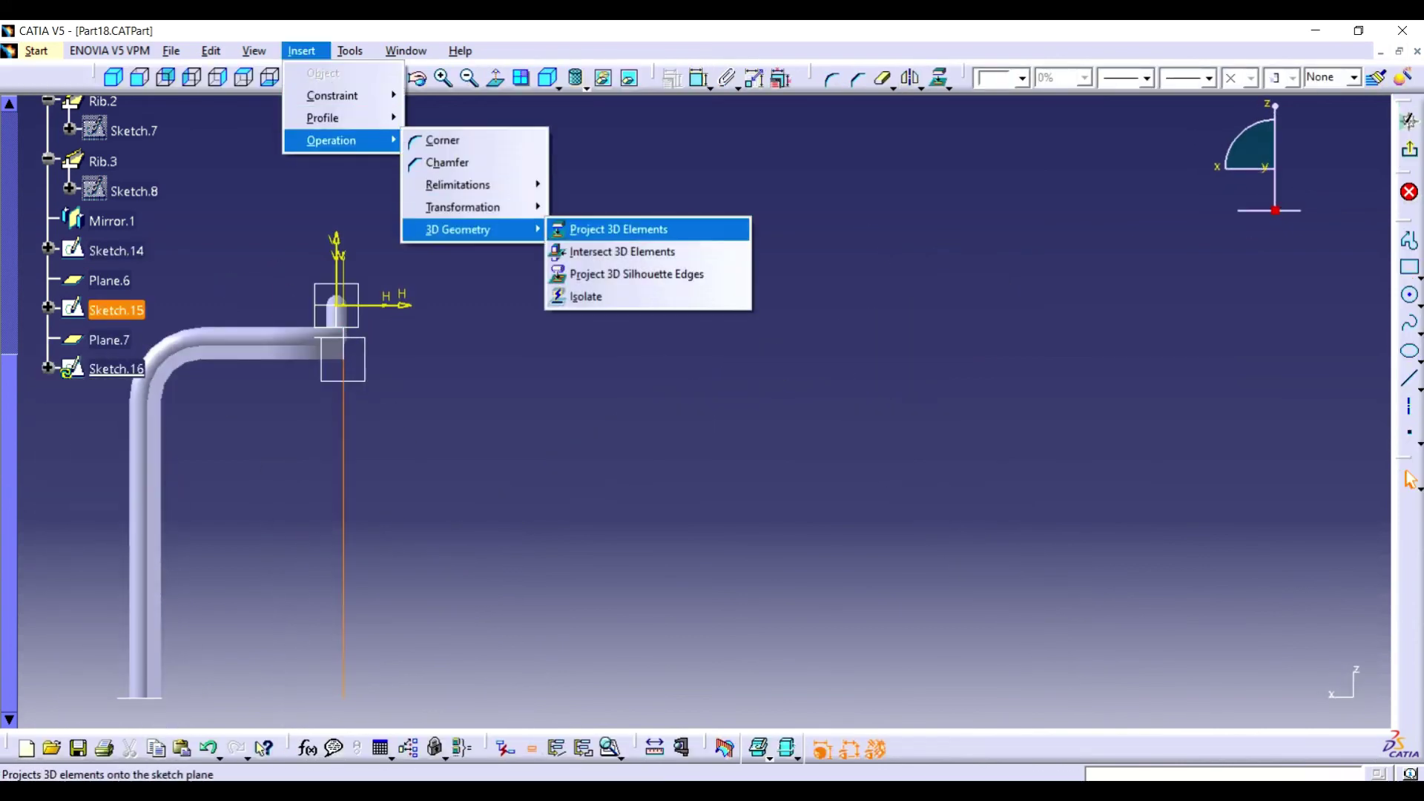
pyautogui.click(618, 230)
pyautogui.click(1409, 120)
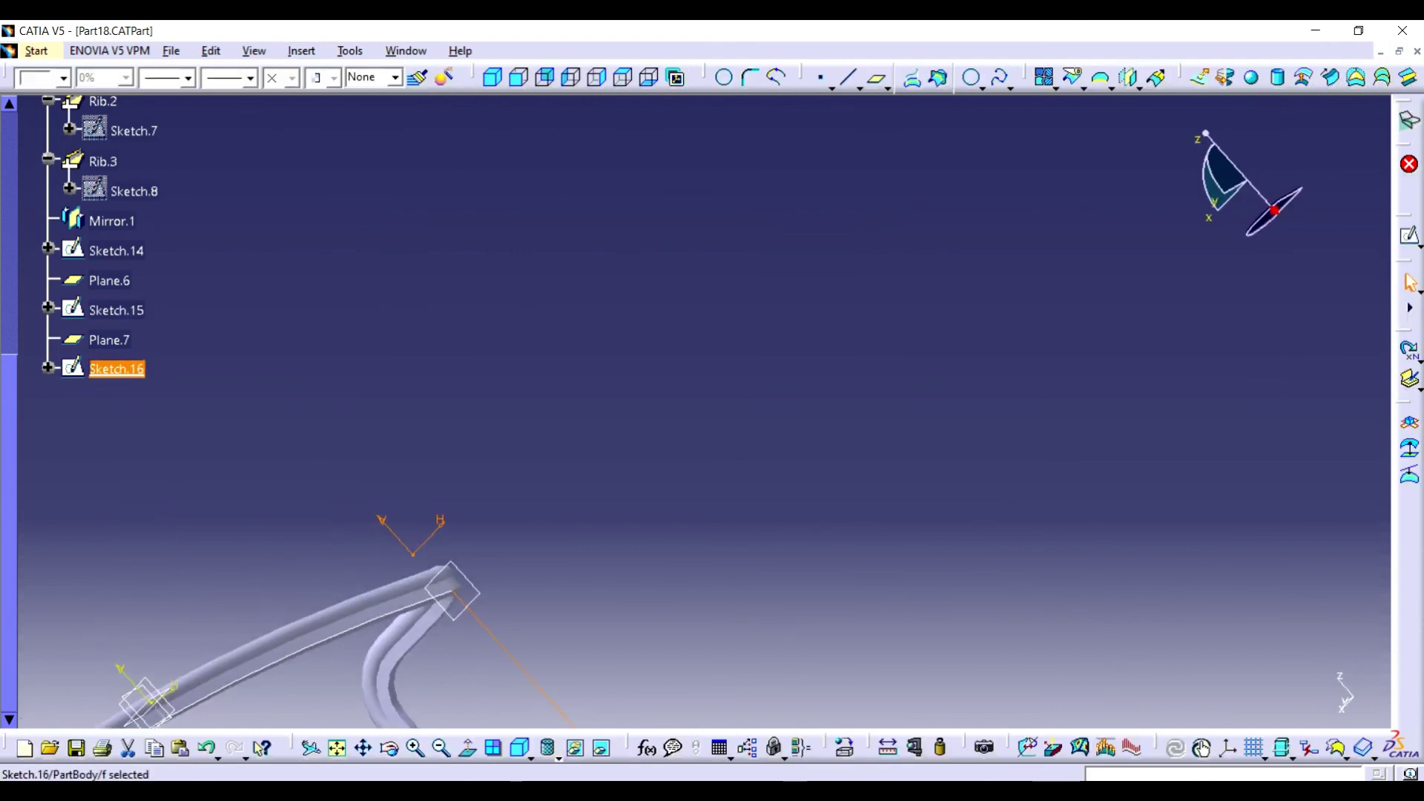
pyautogui.moveTo(693, 404); pyautogui.dragTo(838, 100)
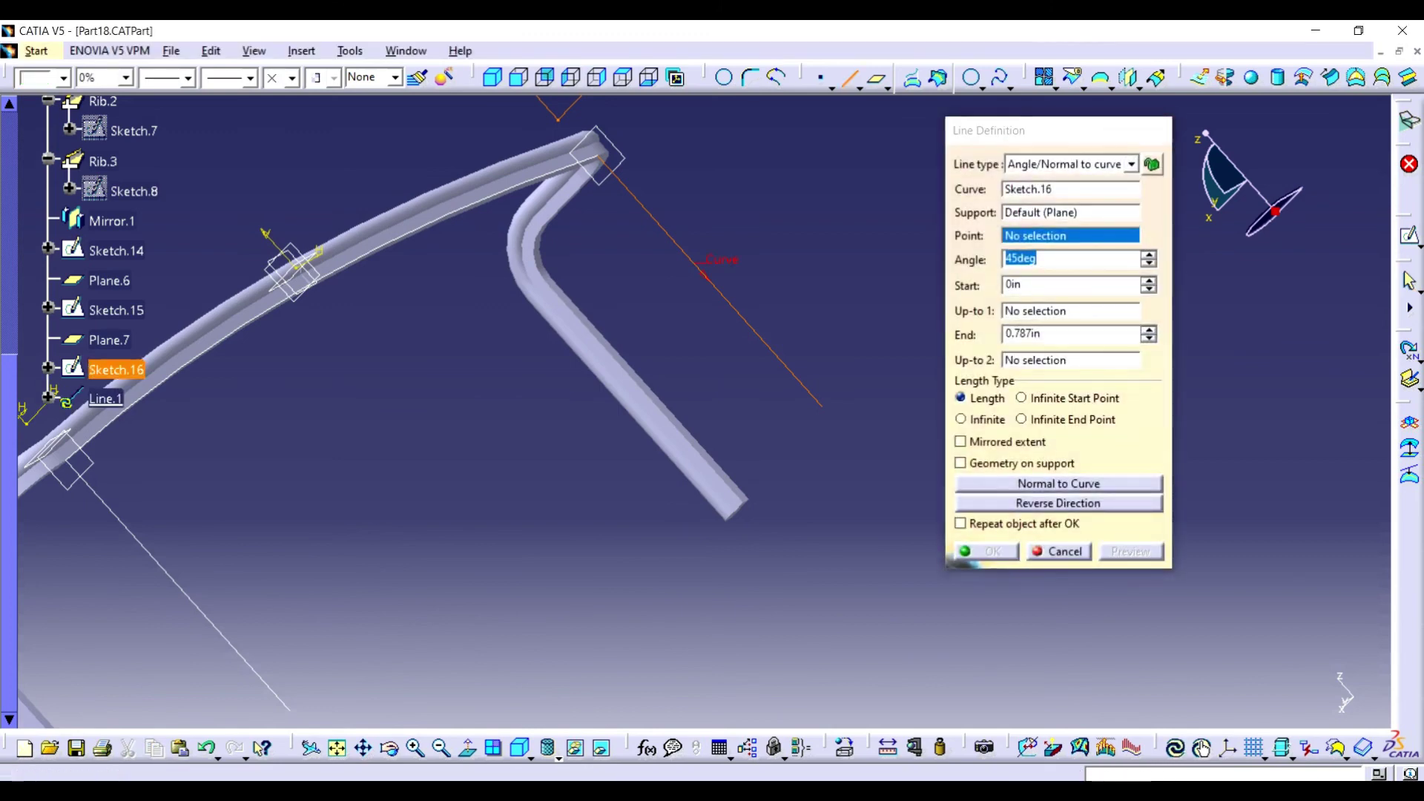
# Draw Line.1 point-to-point from the Sketch.16 end to the Sketch.15 end
pyautogui.press('Escape')
pyautogui.click(851, 77)
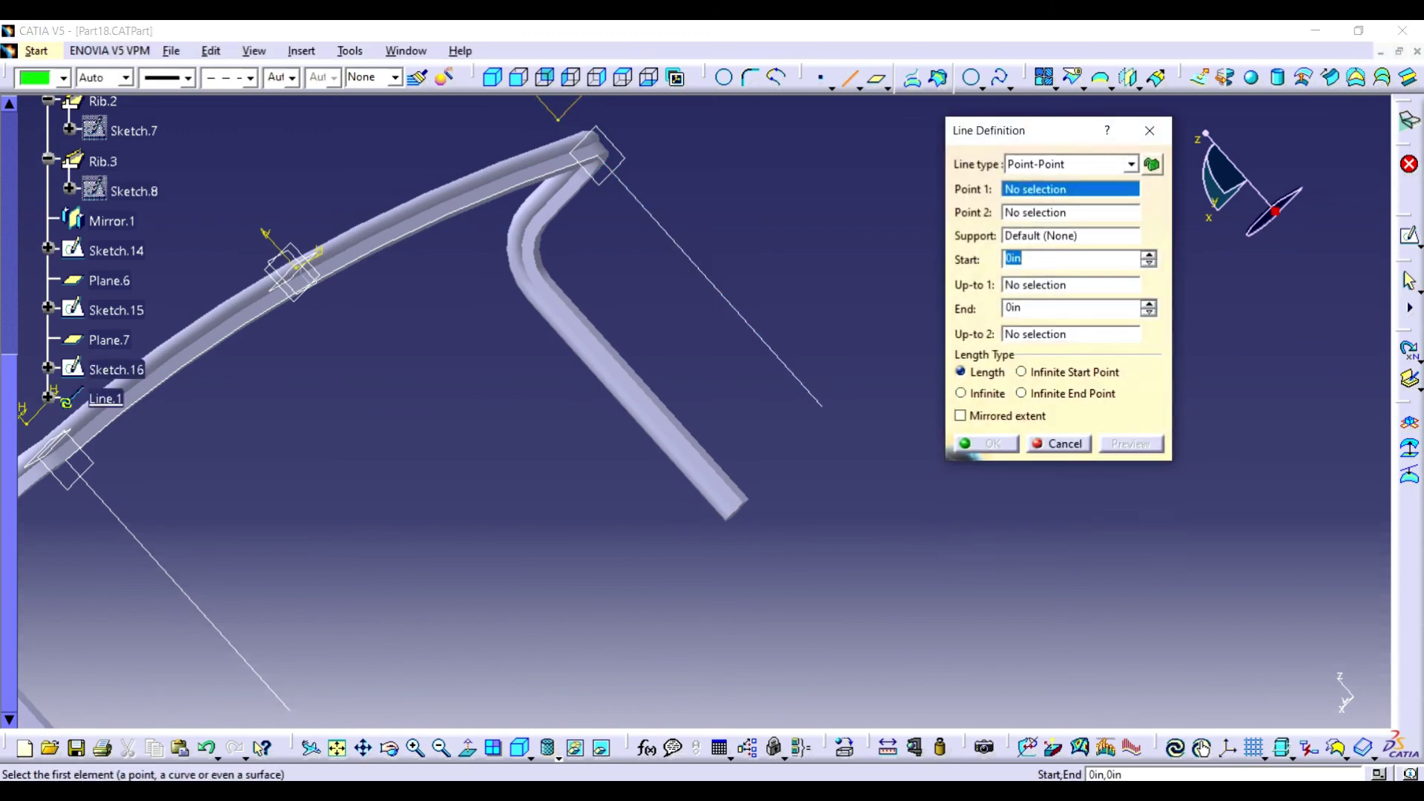
pyautogui.click(819, 403)
pyautogui.click(290, 709)
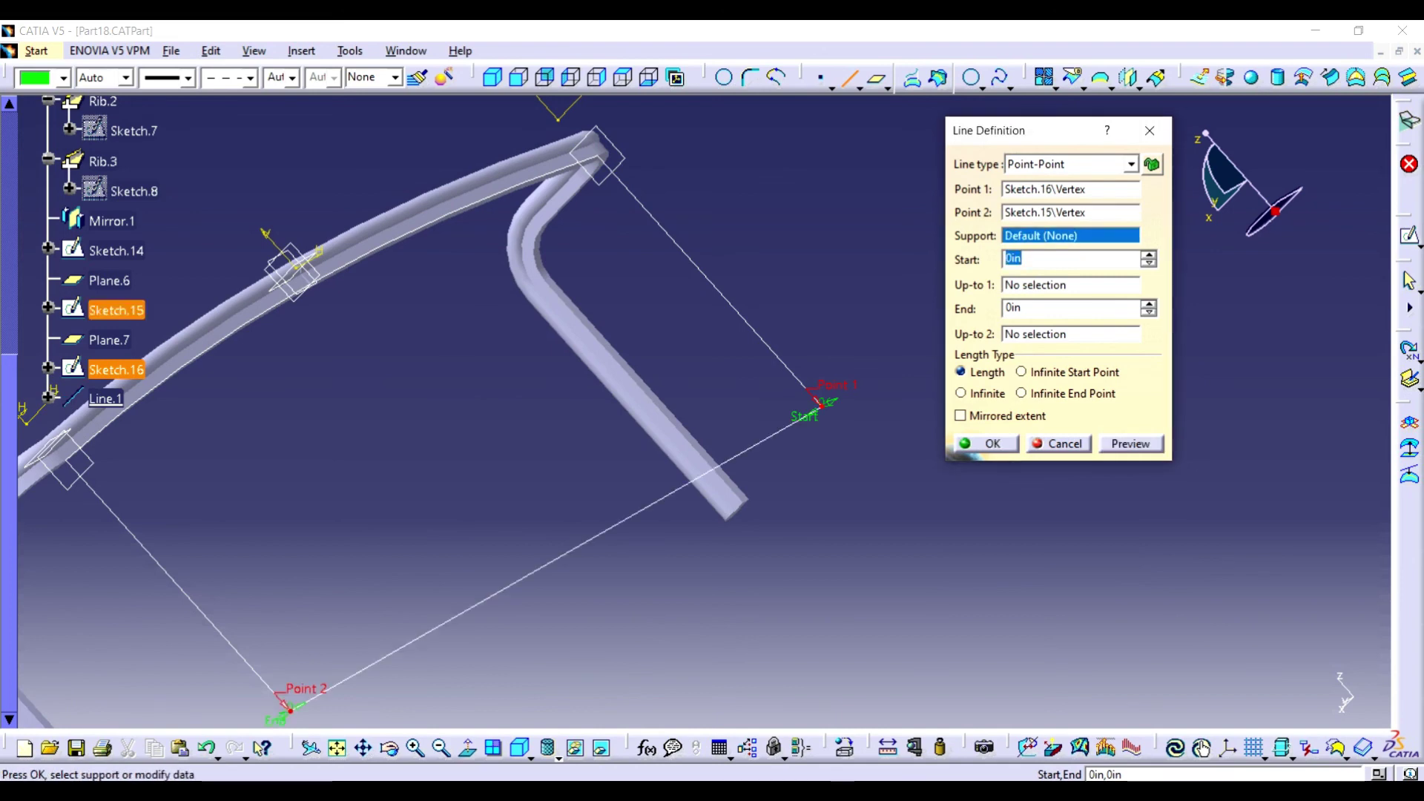
pyautogui.click(986, 443)
# Create Fill.1 bounded by Line.1, Sketch.16, Sketch.14 and Sketch.15
pyautogui.click(1357, 77)
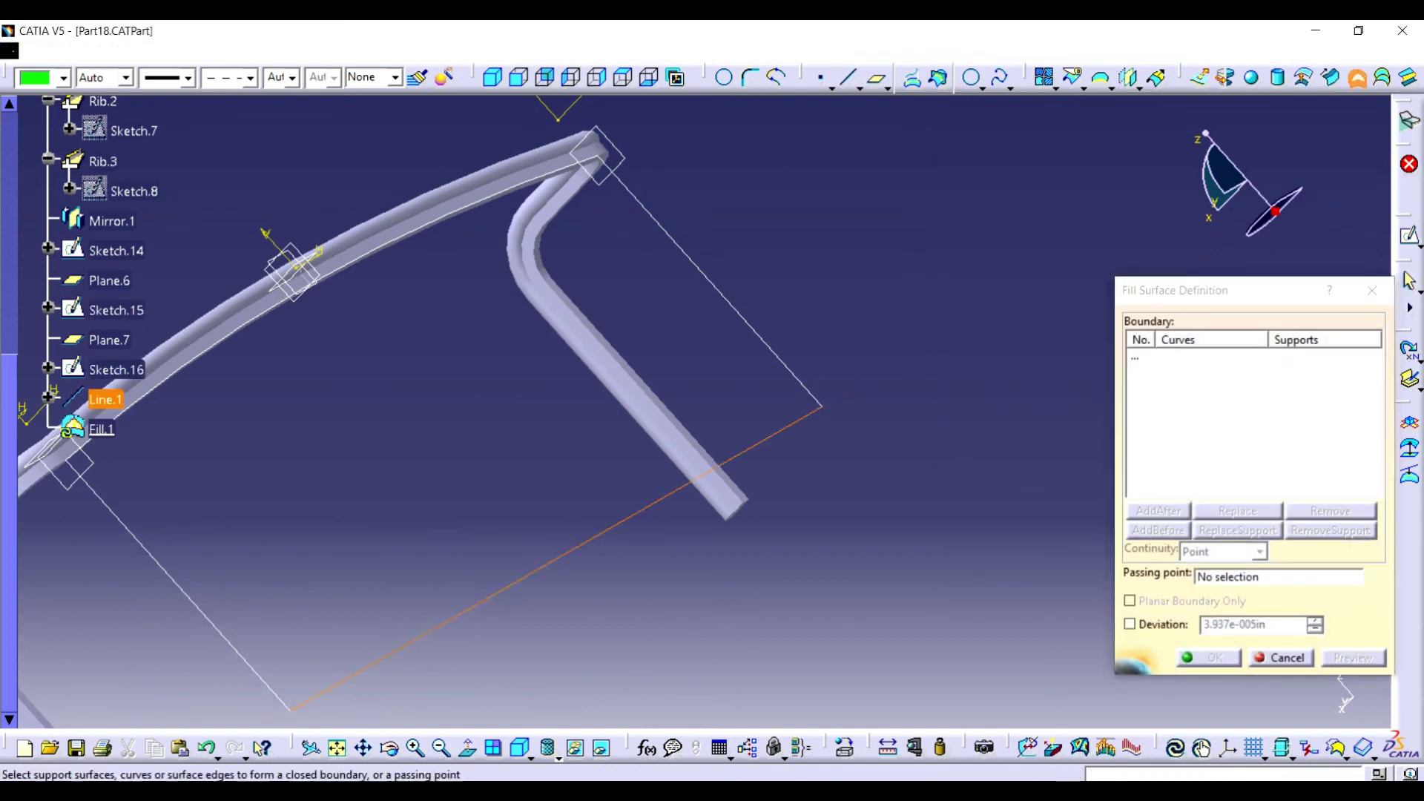
pyautogui.click(105, 399)
pyautogui.click(117, 369)
pyautogui.click(116, 251)
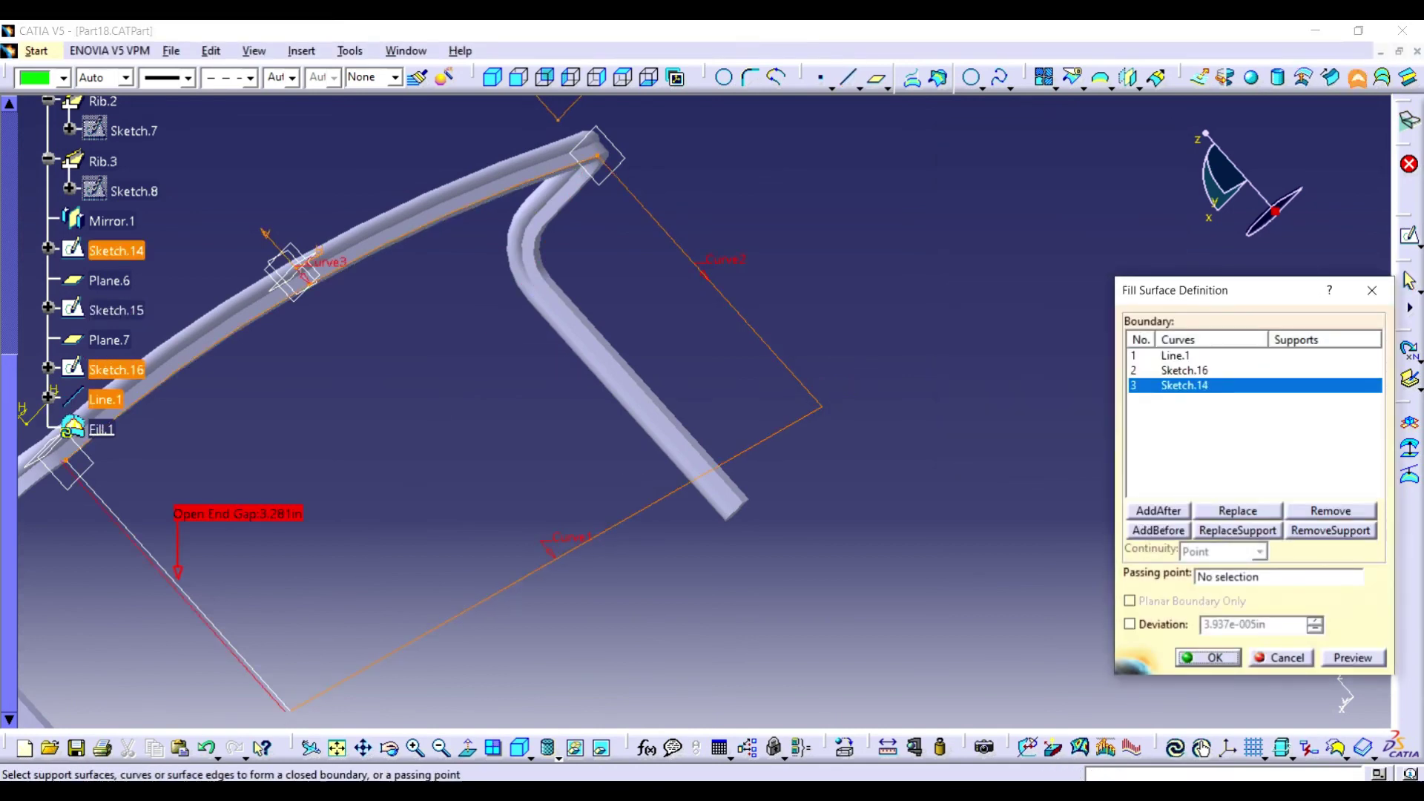
pyautogui.click(115, 310)
pyautogui.click(1207, 657)
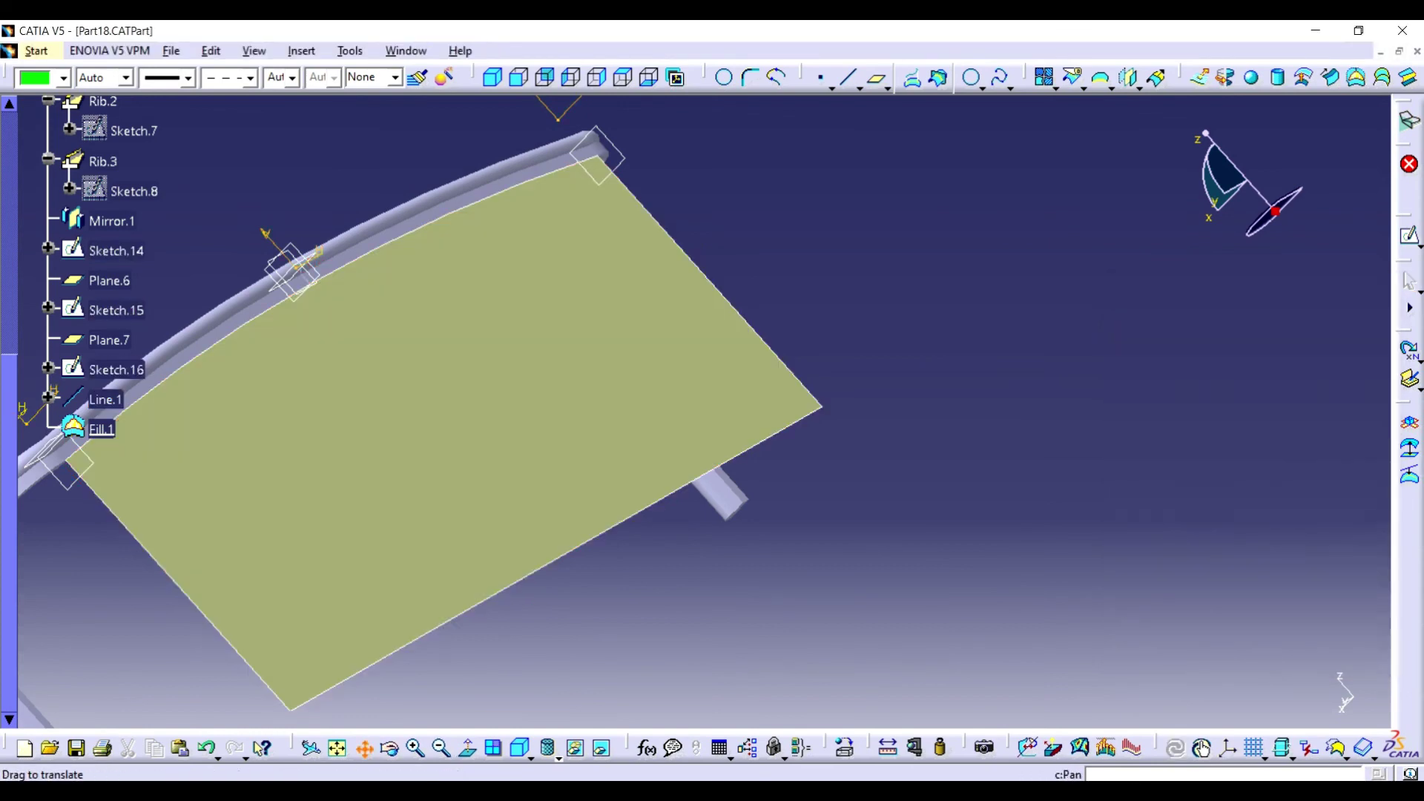
pyautogui.moveTo(519, 445); pyautogui.dragTo(889, 217)
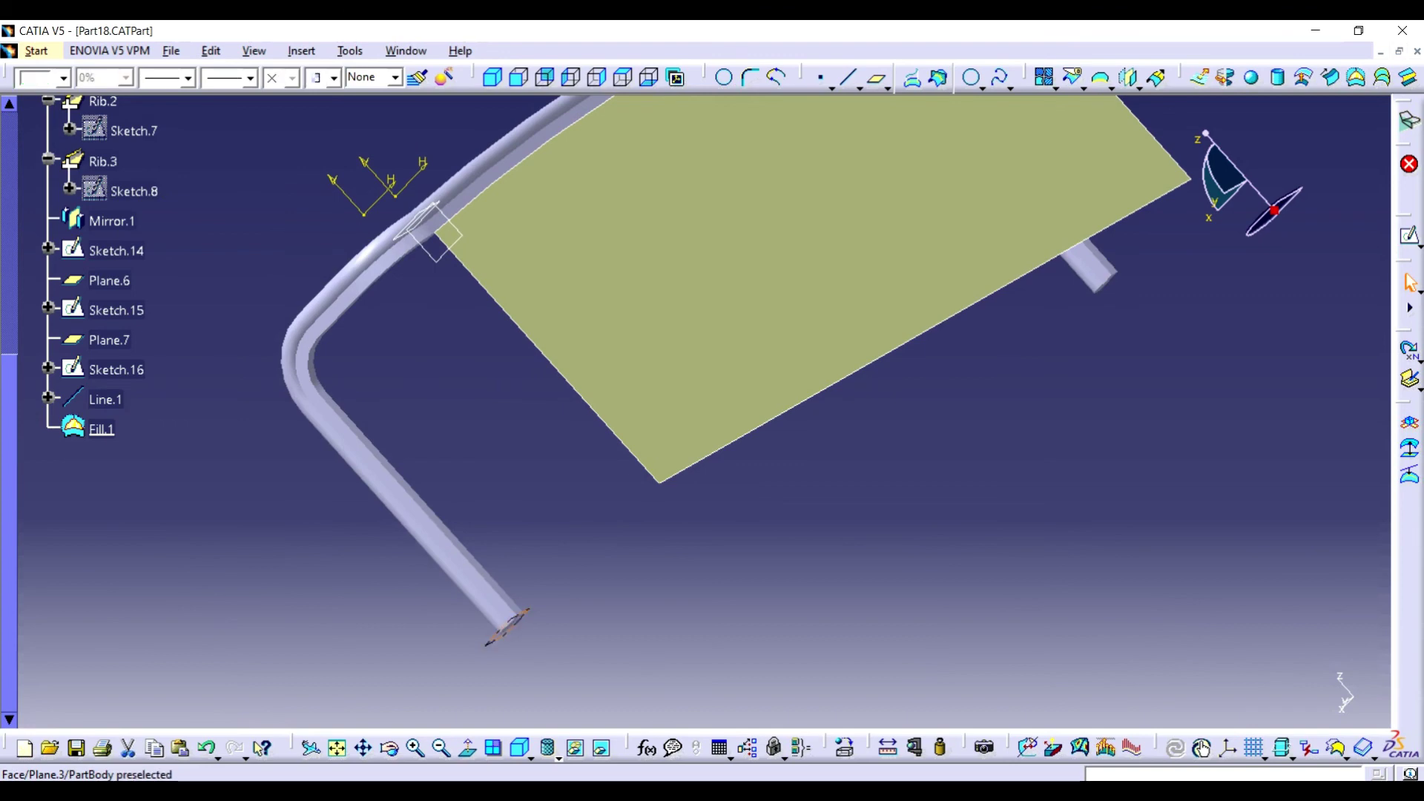
# Project the rail's top bend into a new Sketch.17
pyautogui.click(1409, 236)
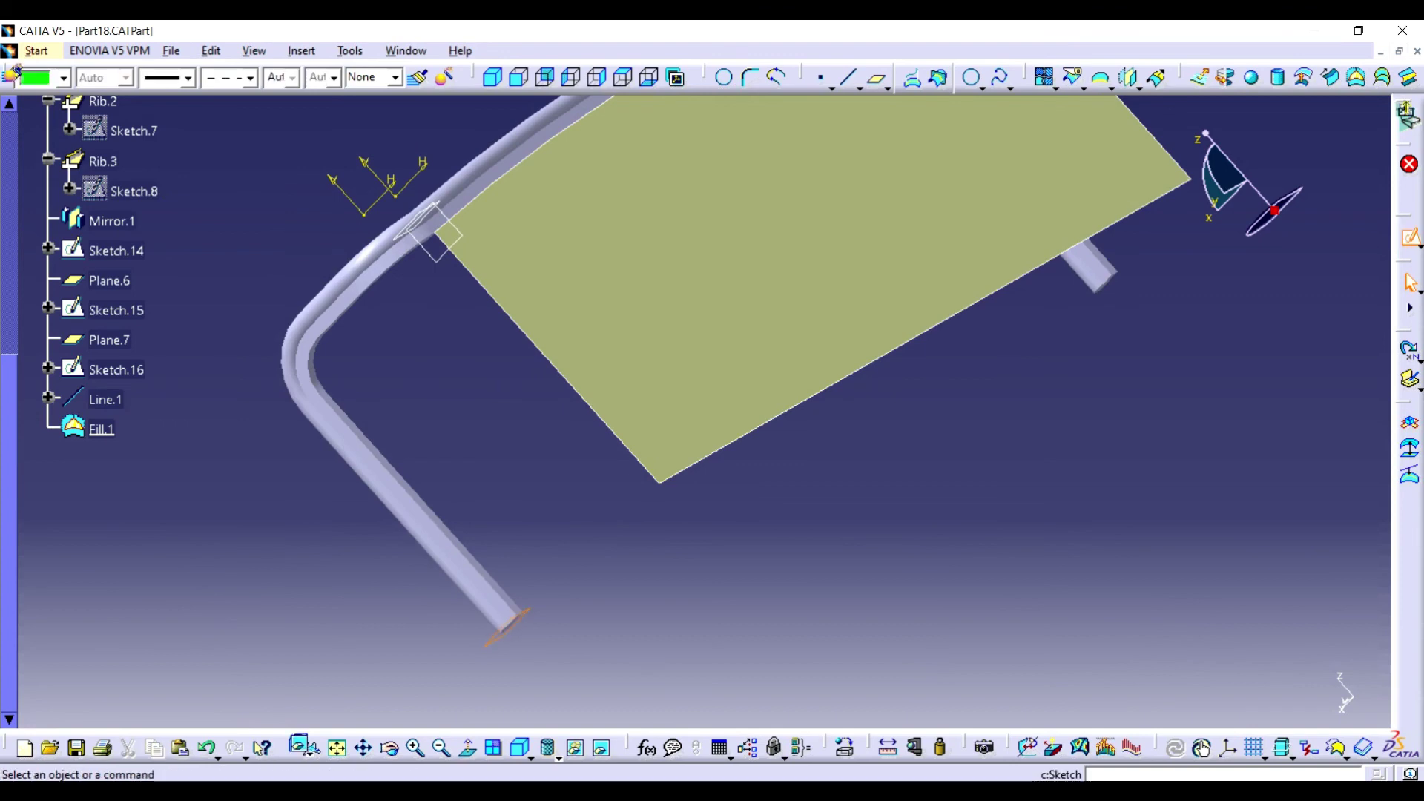
pyautogui.click(443, 78)
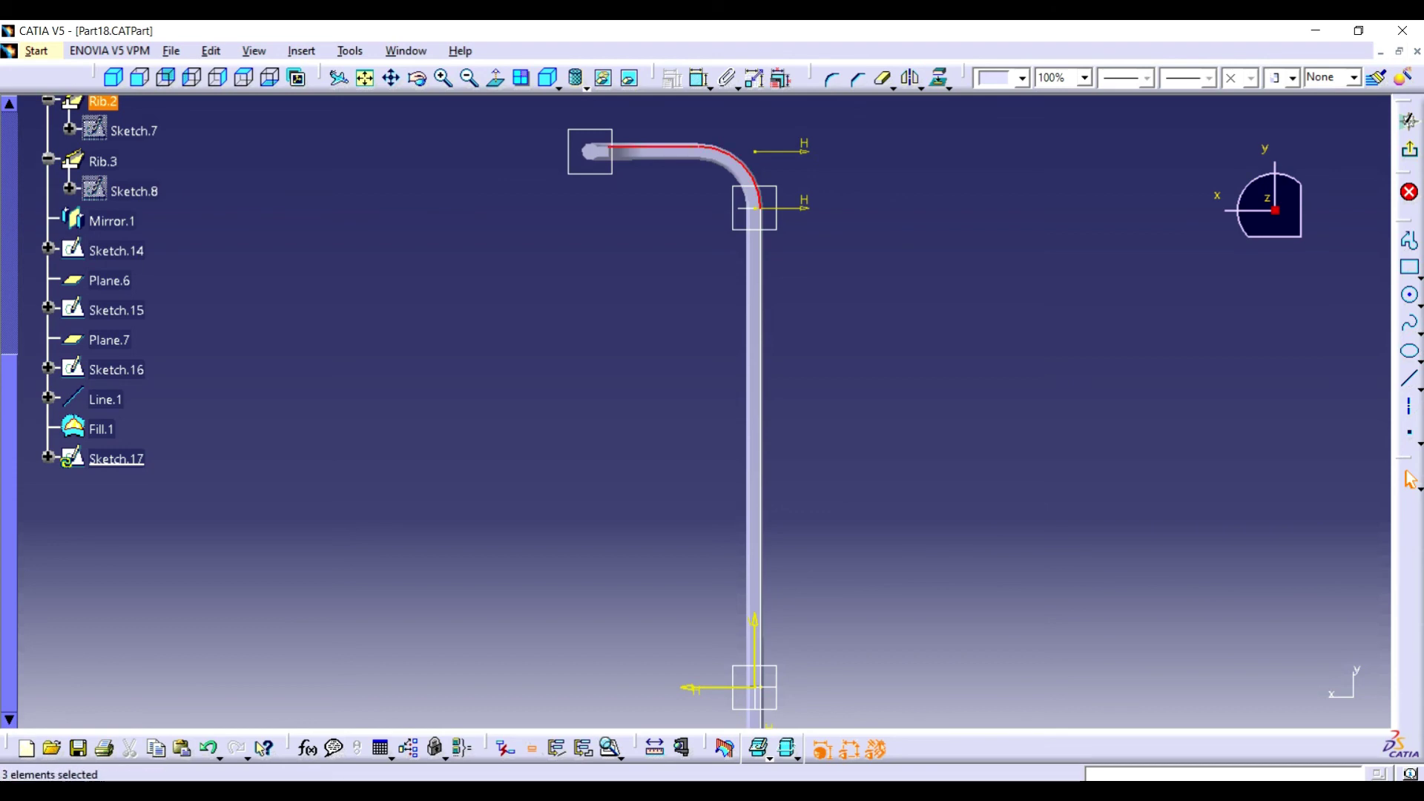
pyautogui.click(302, 51)
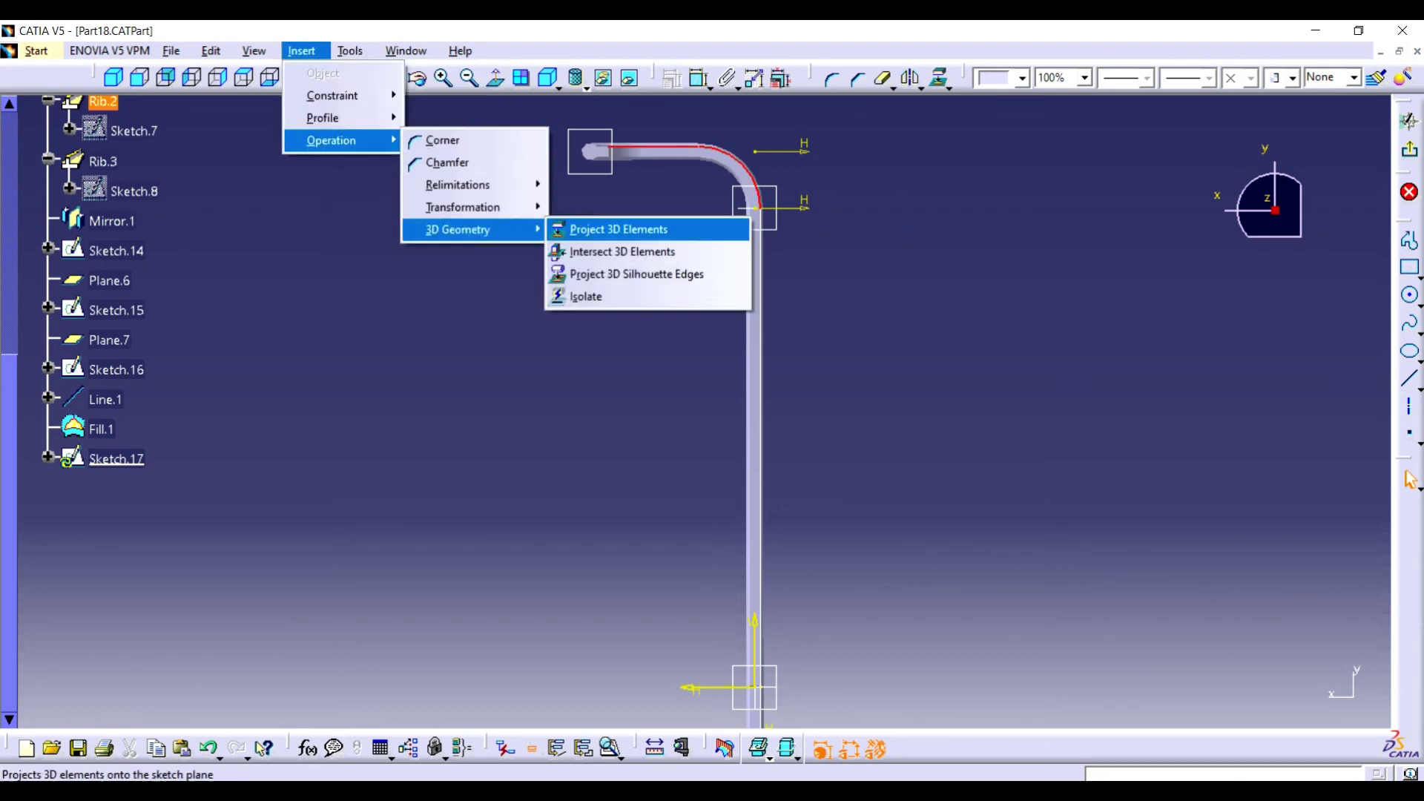
pyautogui.click(619, 229)
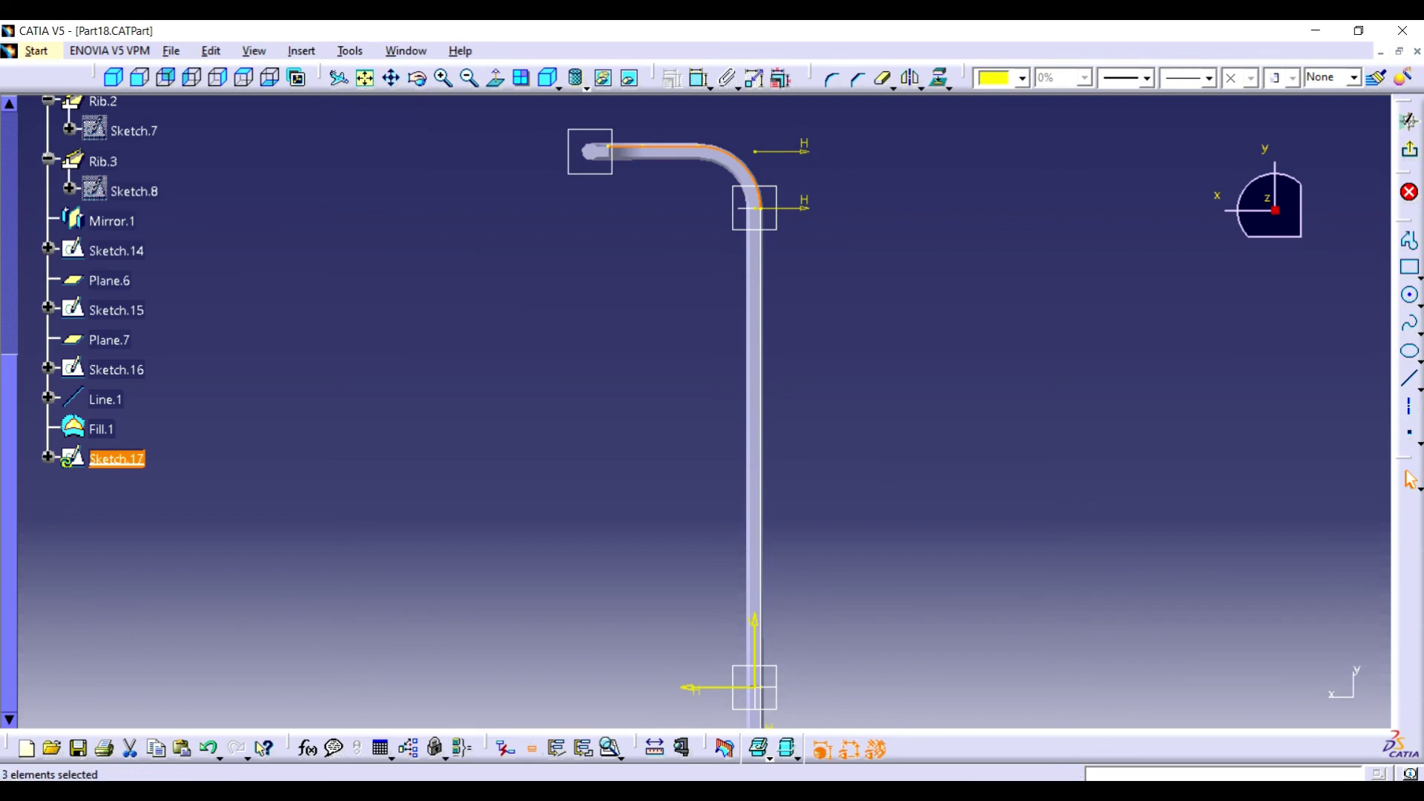
pyautogui.moveTo(742, 415); pyautogui.dragTo(697, 411, button='middle')
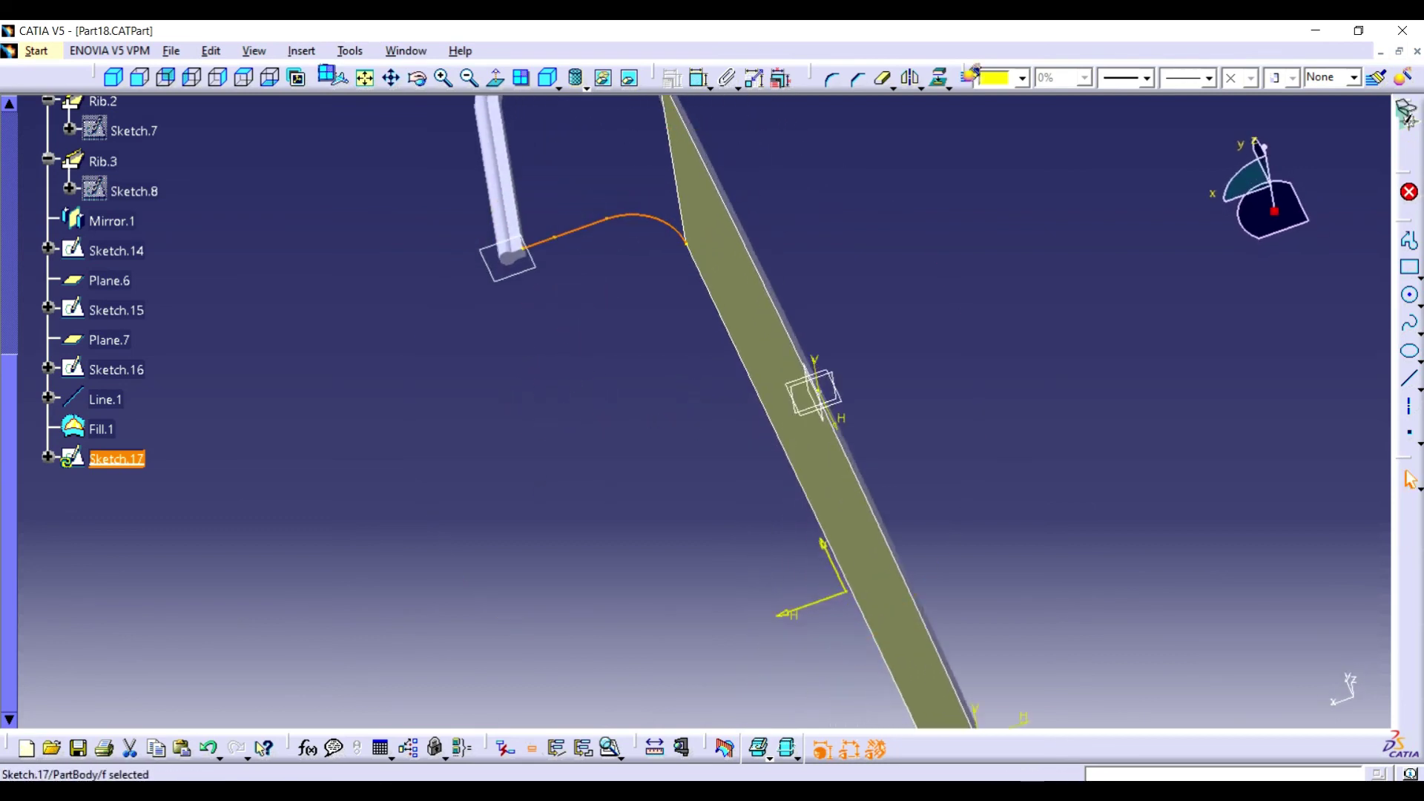
pyautogui.click(1407, 113)
# Create Fill.2 bounded by Sketch.17, Sketch.15 and three mirrored tube edges
pyautogui.click(1358, 77)
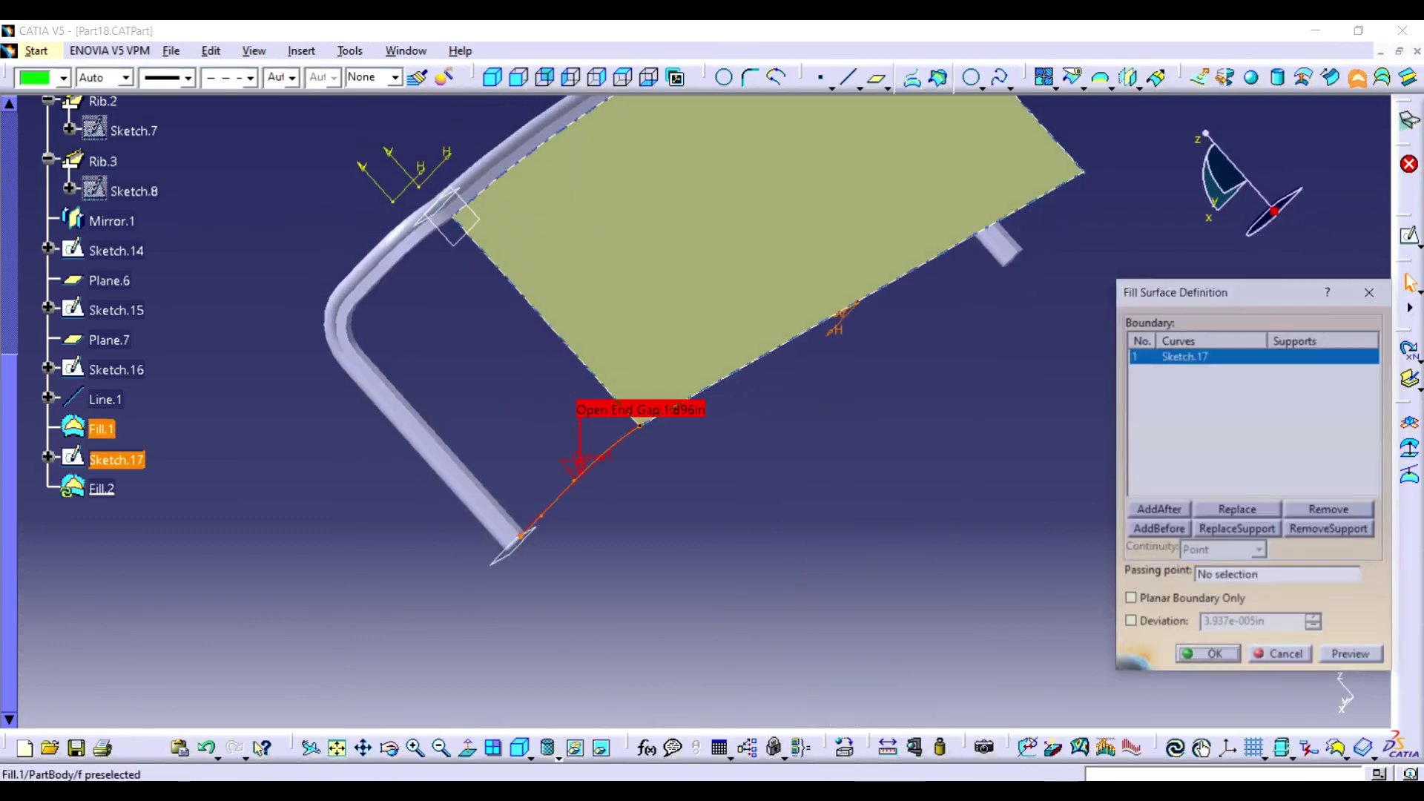
pyautogui.click(117, 310)
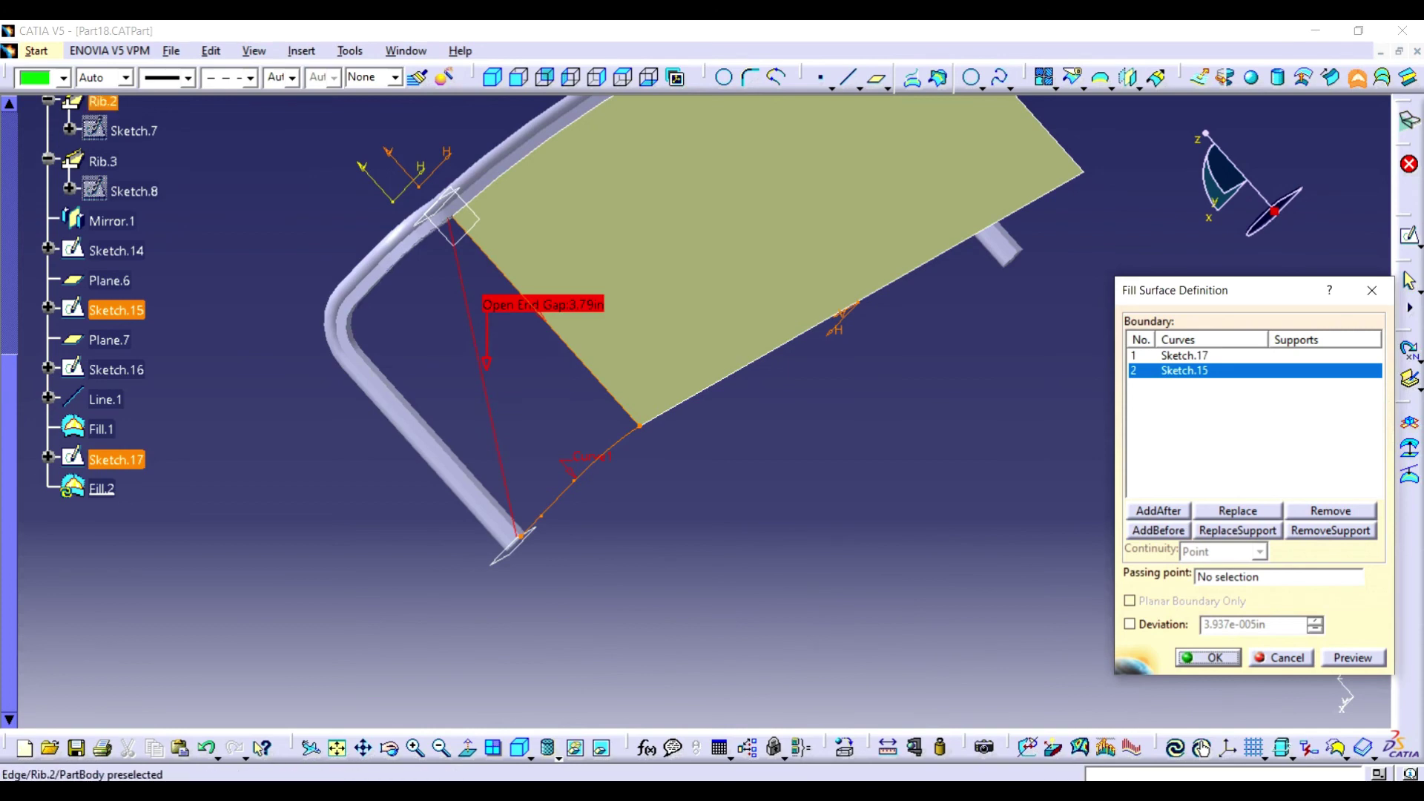
pyautogui.click(417, 226)
pyautogui.click(365, 272)
pyautogui.click(344, 311)
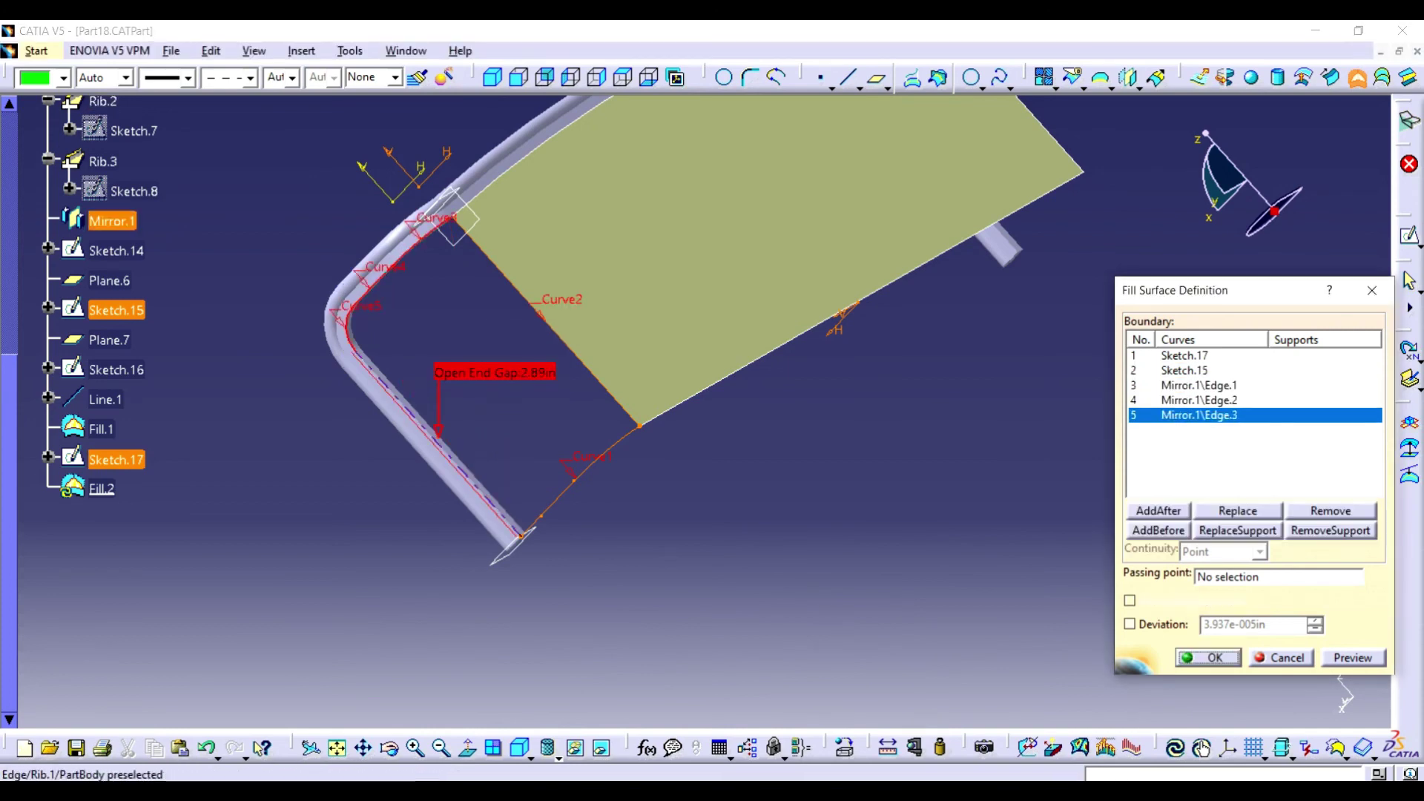
pyautogui.click(440, 430)
pyautogui.click(1209, 657)
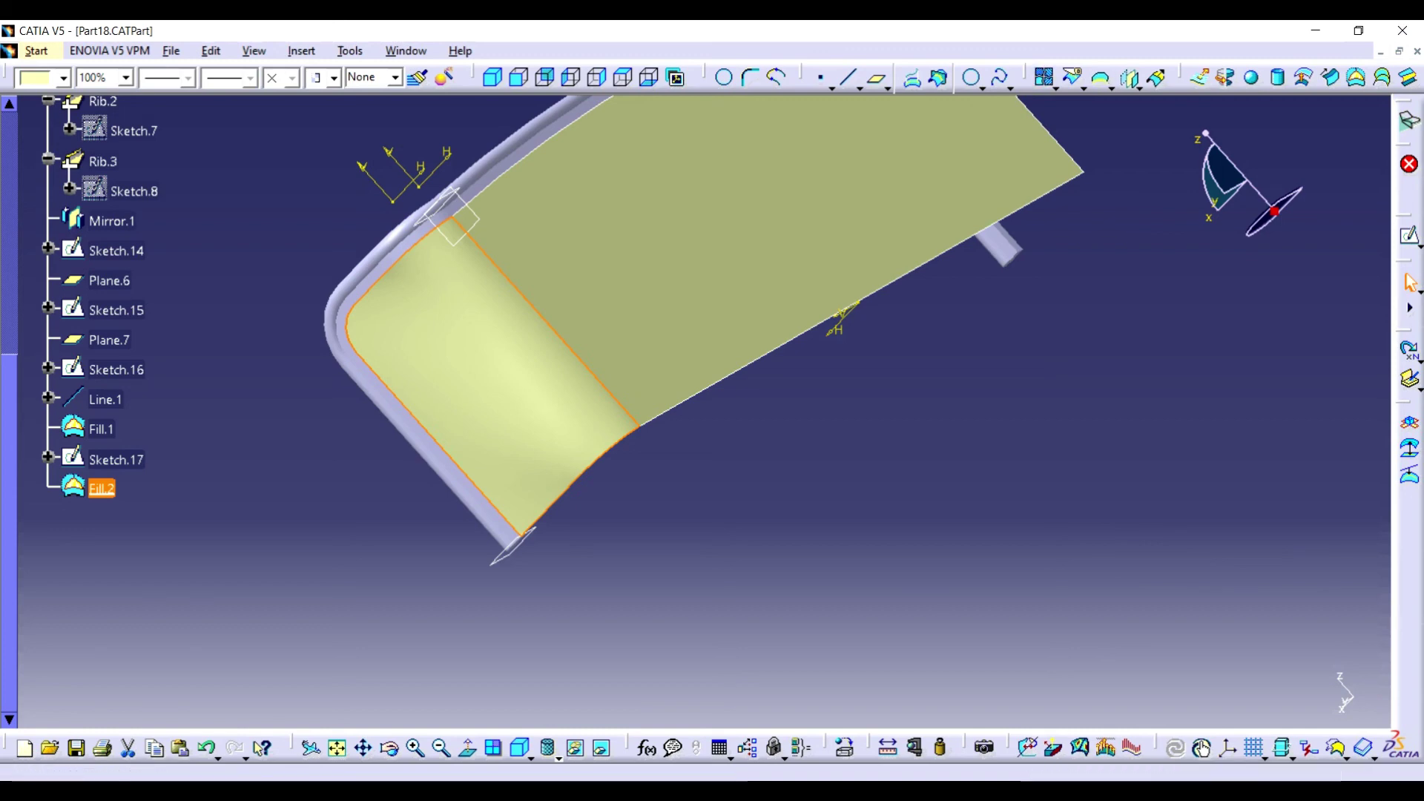
# Mirror Fill.2 across the zx plane as Symmetry.1 and save Part18.CATPart
pyautogui.click(1128, 76)
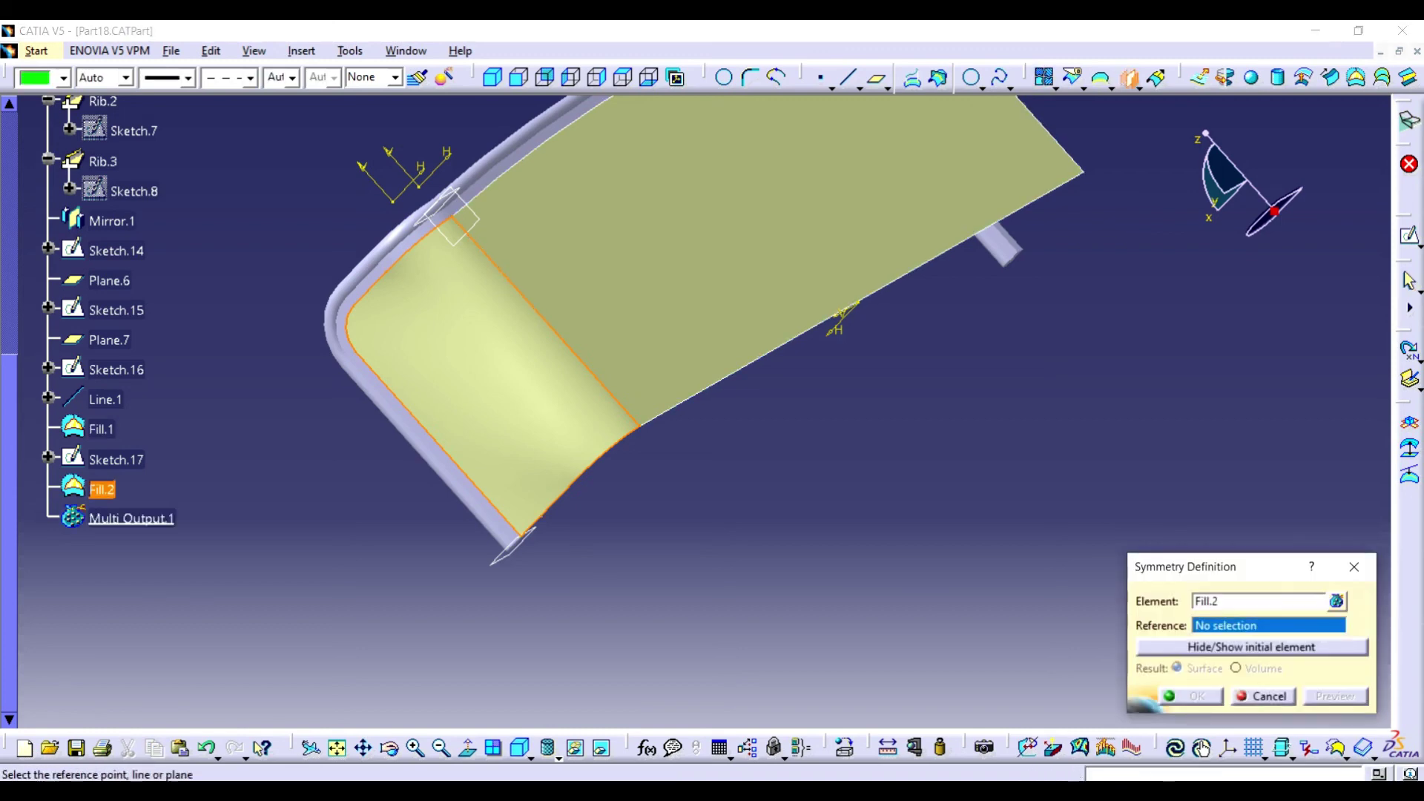
pyautogui.moveTo(741, 148); pyautogui.dragTo(682, 505, button='middle')
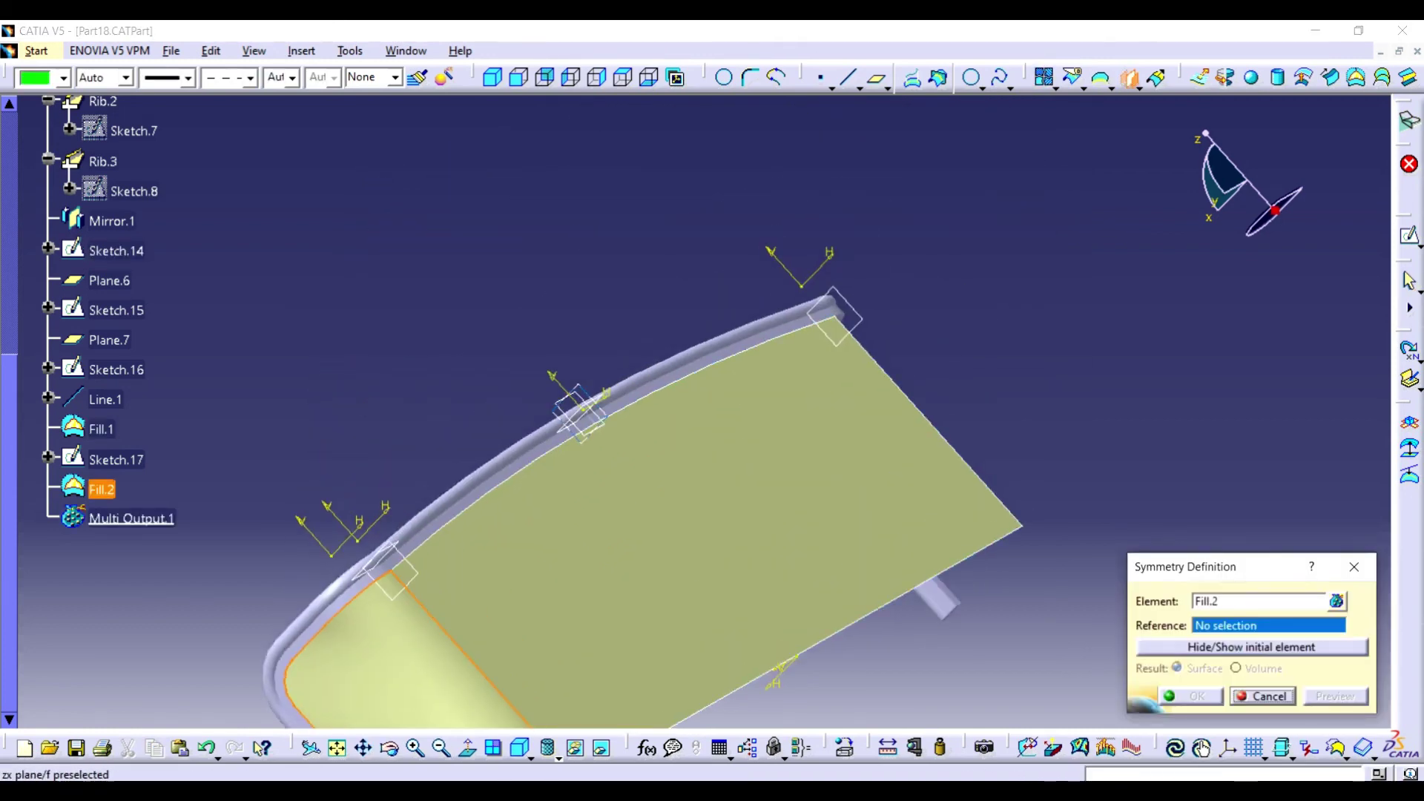
pyautogui.moveTo(667, 400); pyautogui.dragTo(742, 401)
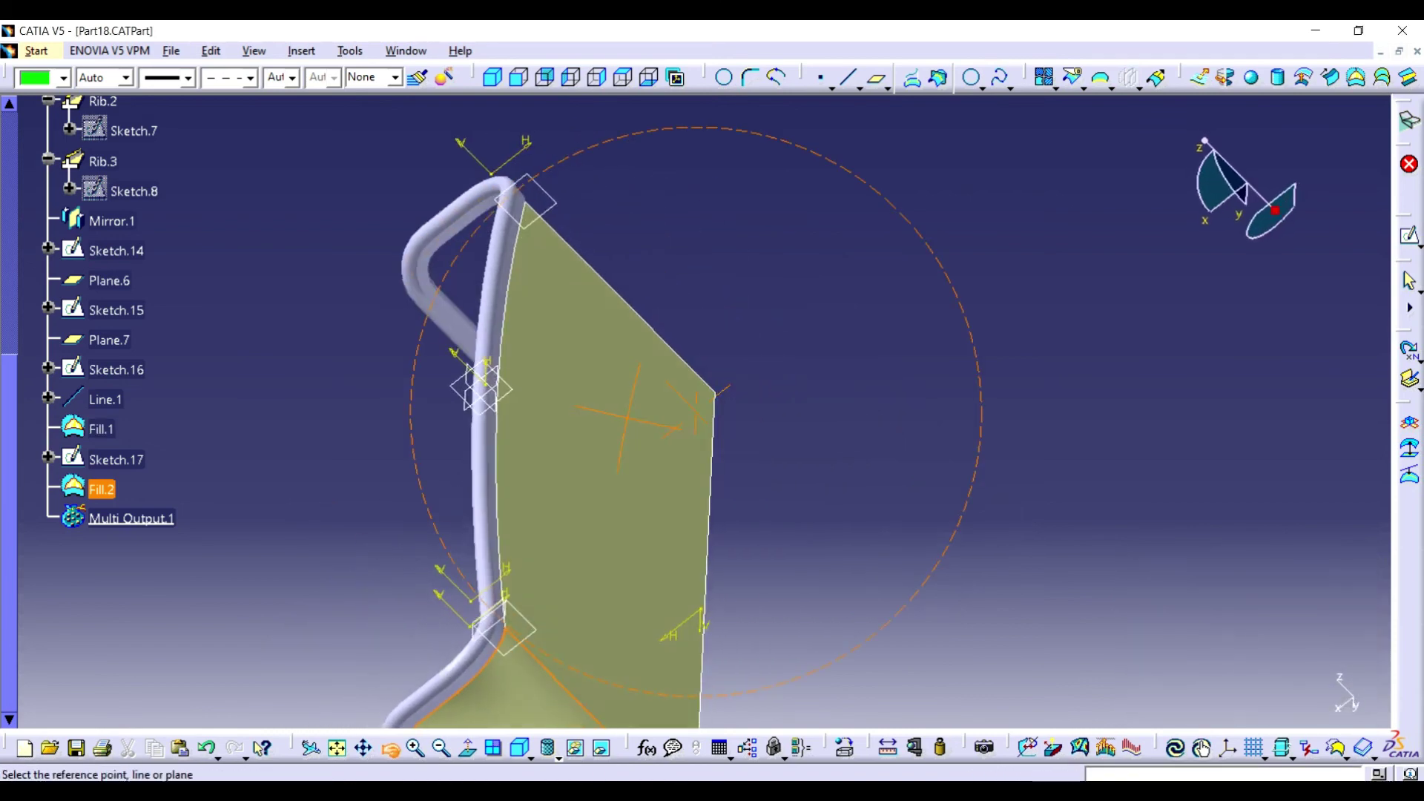
pyautogui.click(1190, 695)
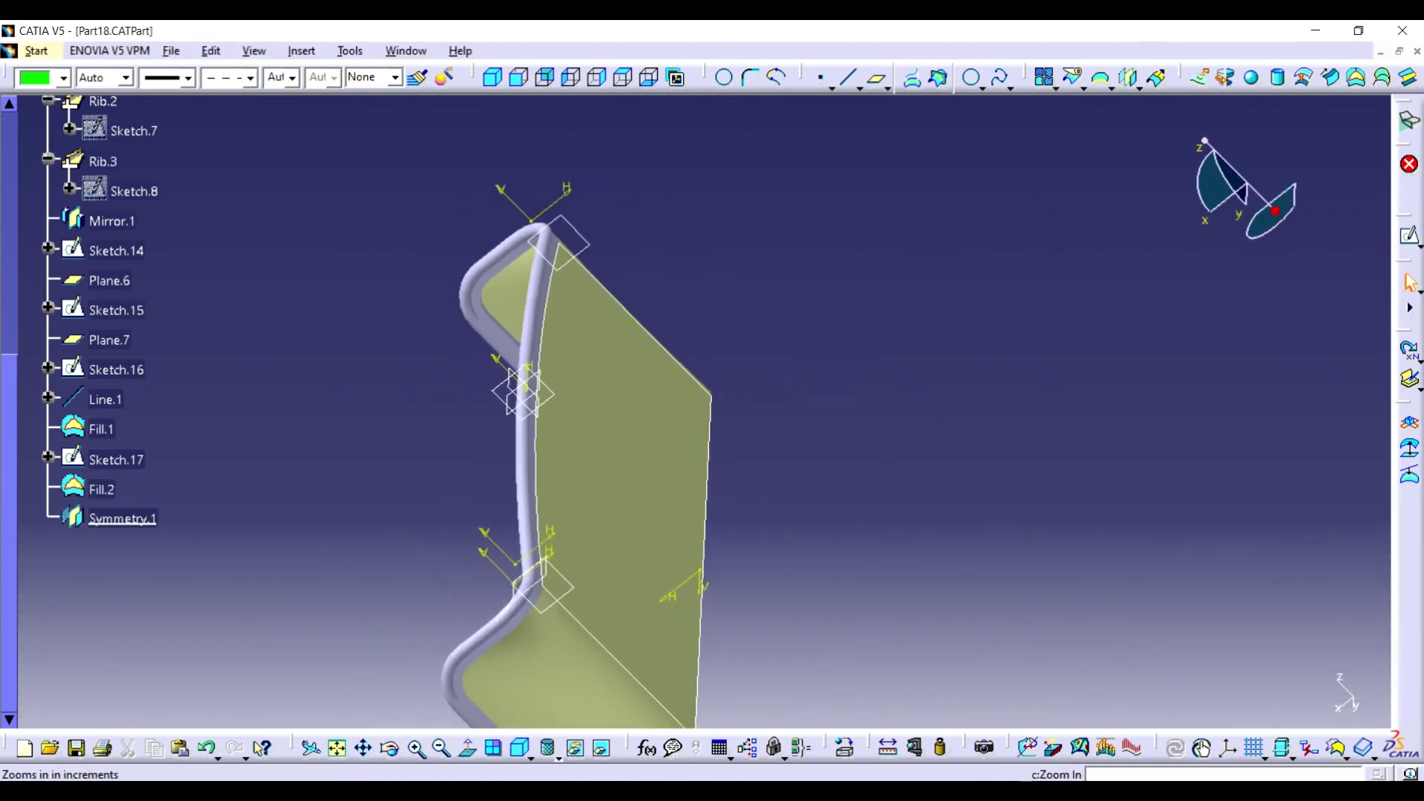
pyautogui.moveTo(697, 400)
pyautogui.mouseDown()
pyautogui.moveTo(886, 380)
pyautogui.moveTo(860, 386)
pyautogui.mouseUp()
pyautogui.hotkey('ctrl', 's')
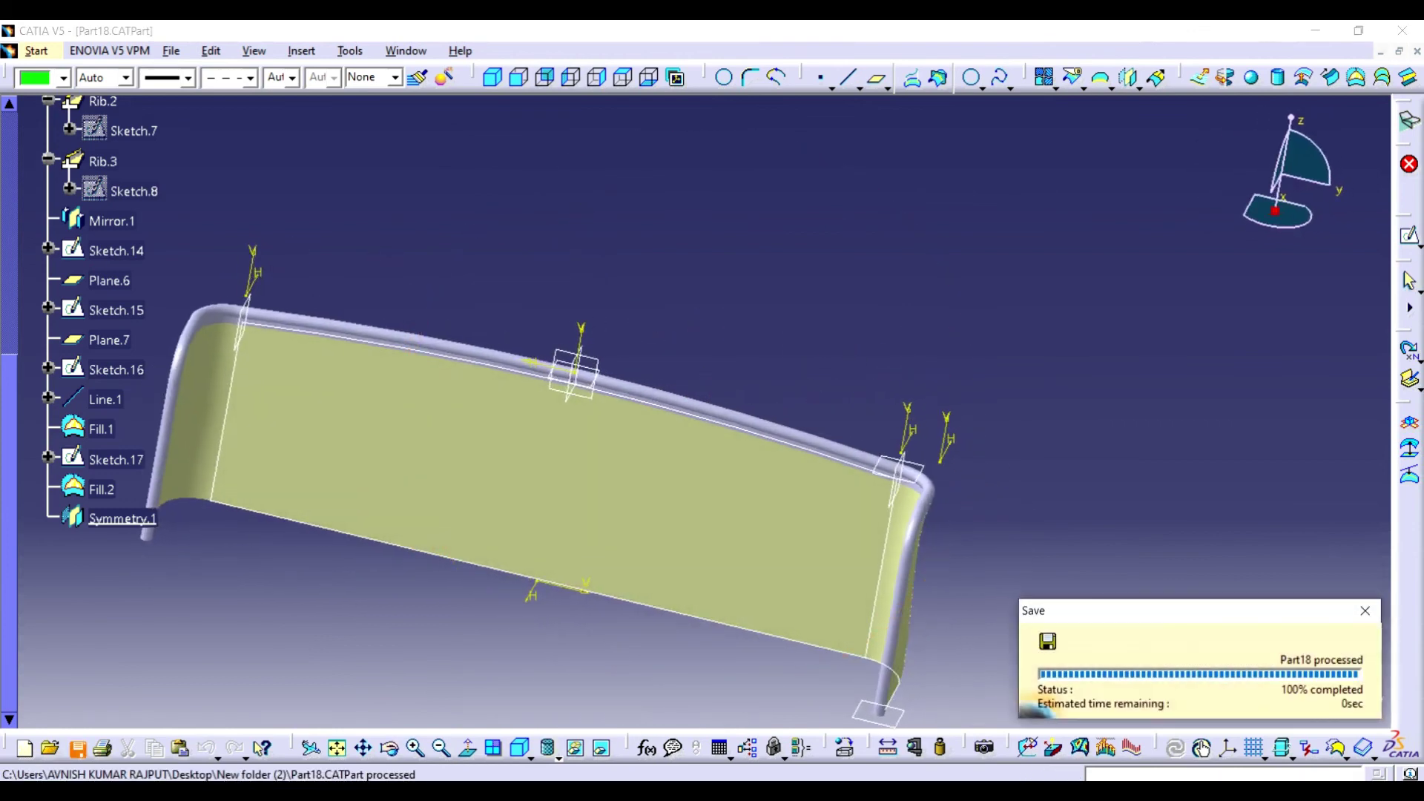